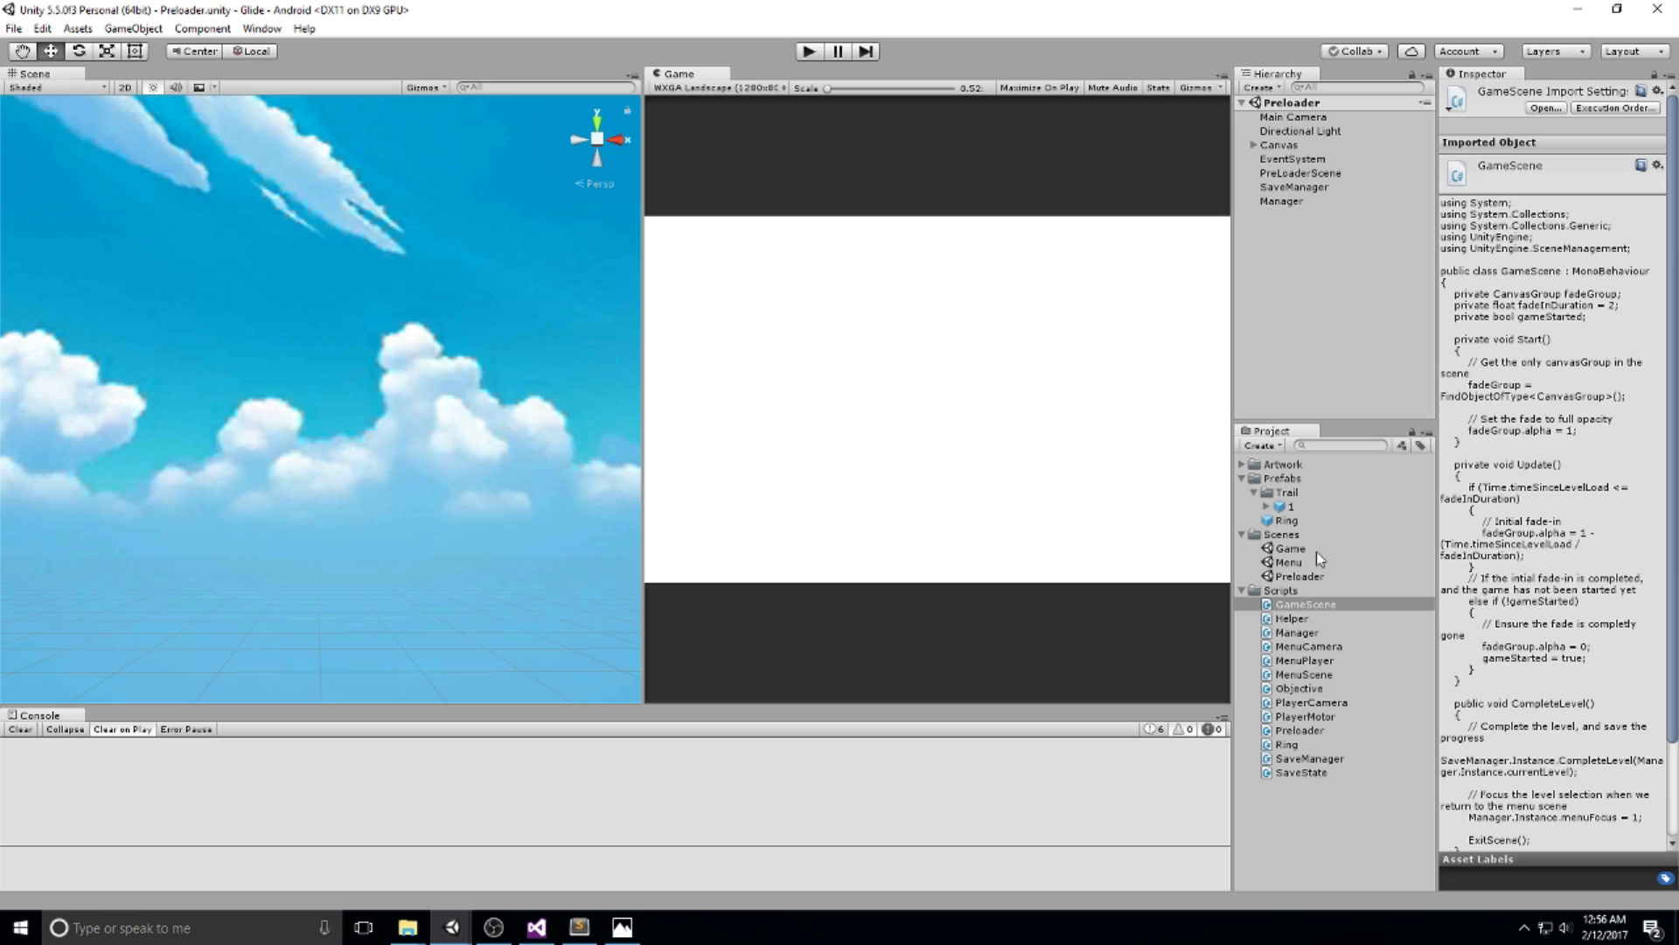
Open the Menu scene from the Scenes folder in the Project panel.
{"action": "left_click", "coordinate": [1293, 534]}
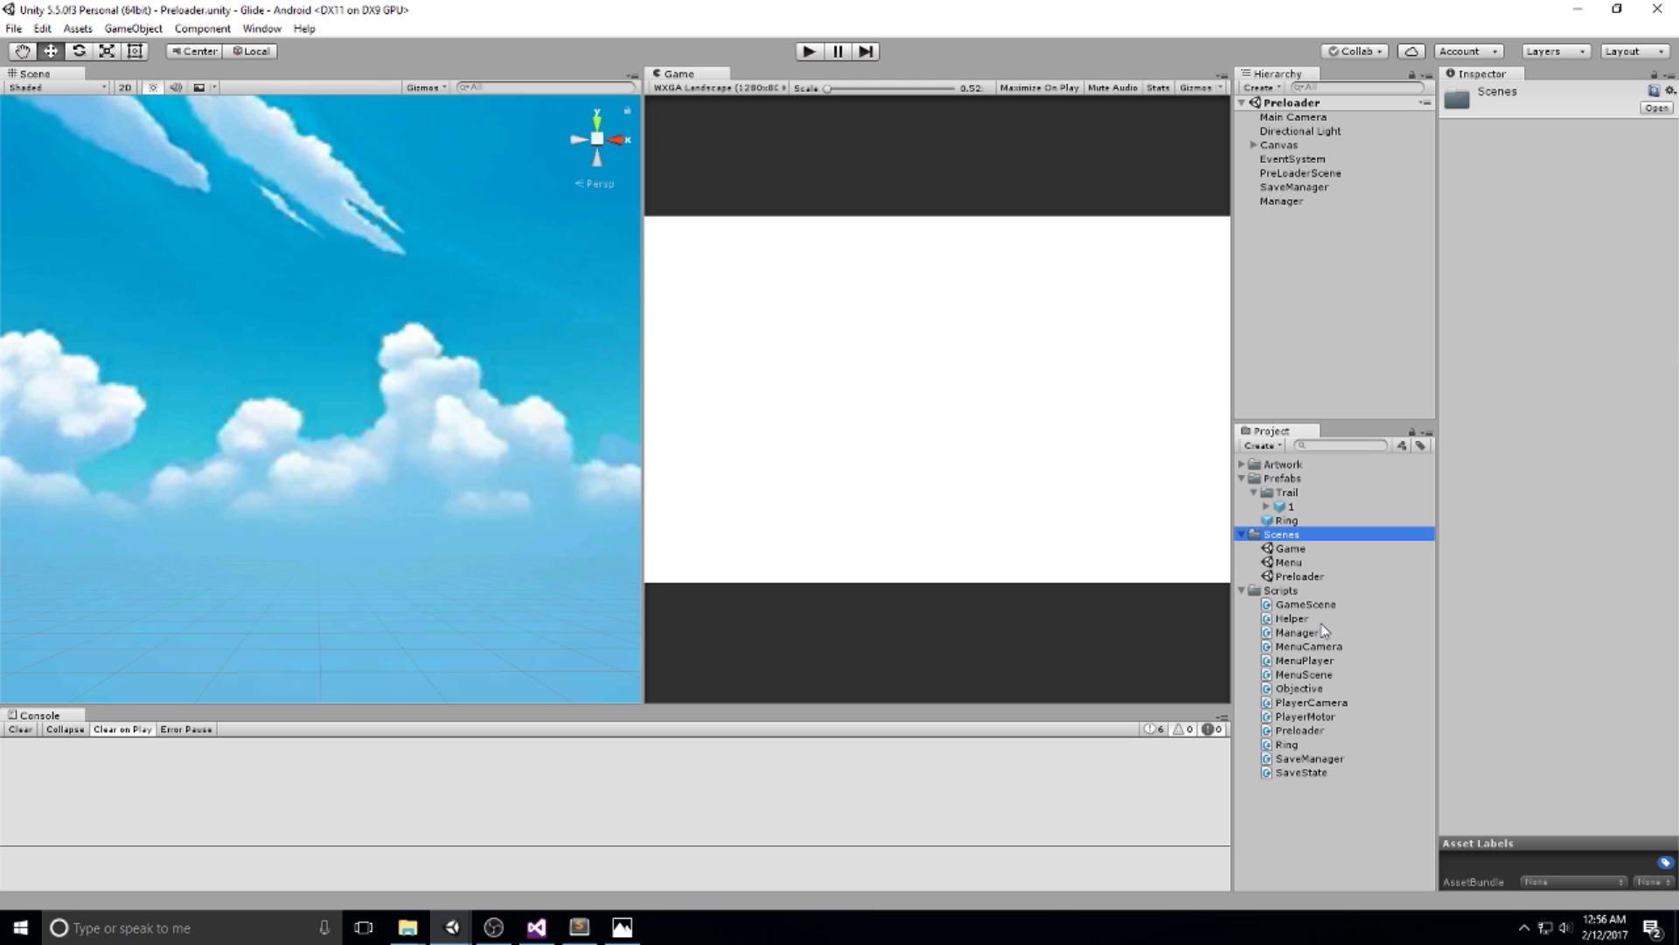
{"action": "key", "text": "Up"}
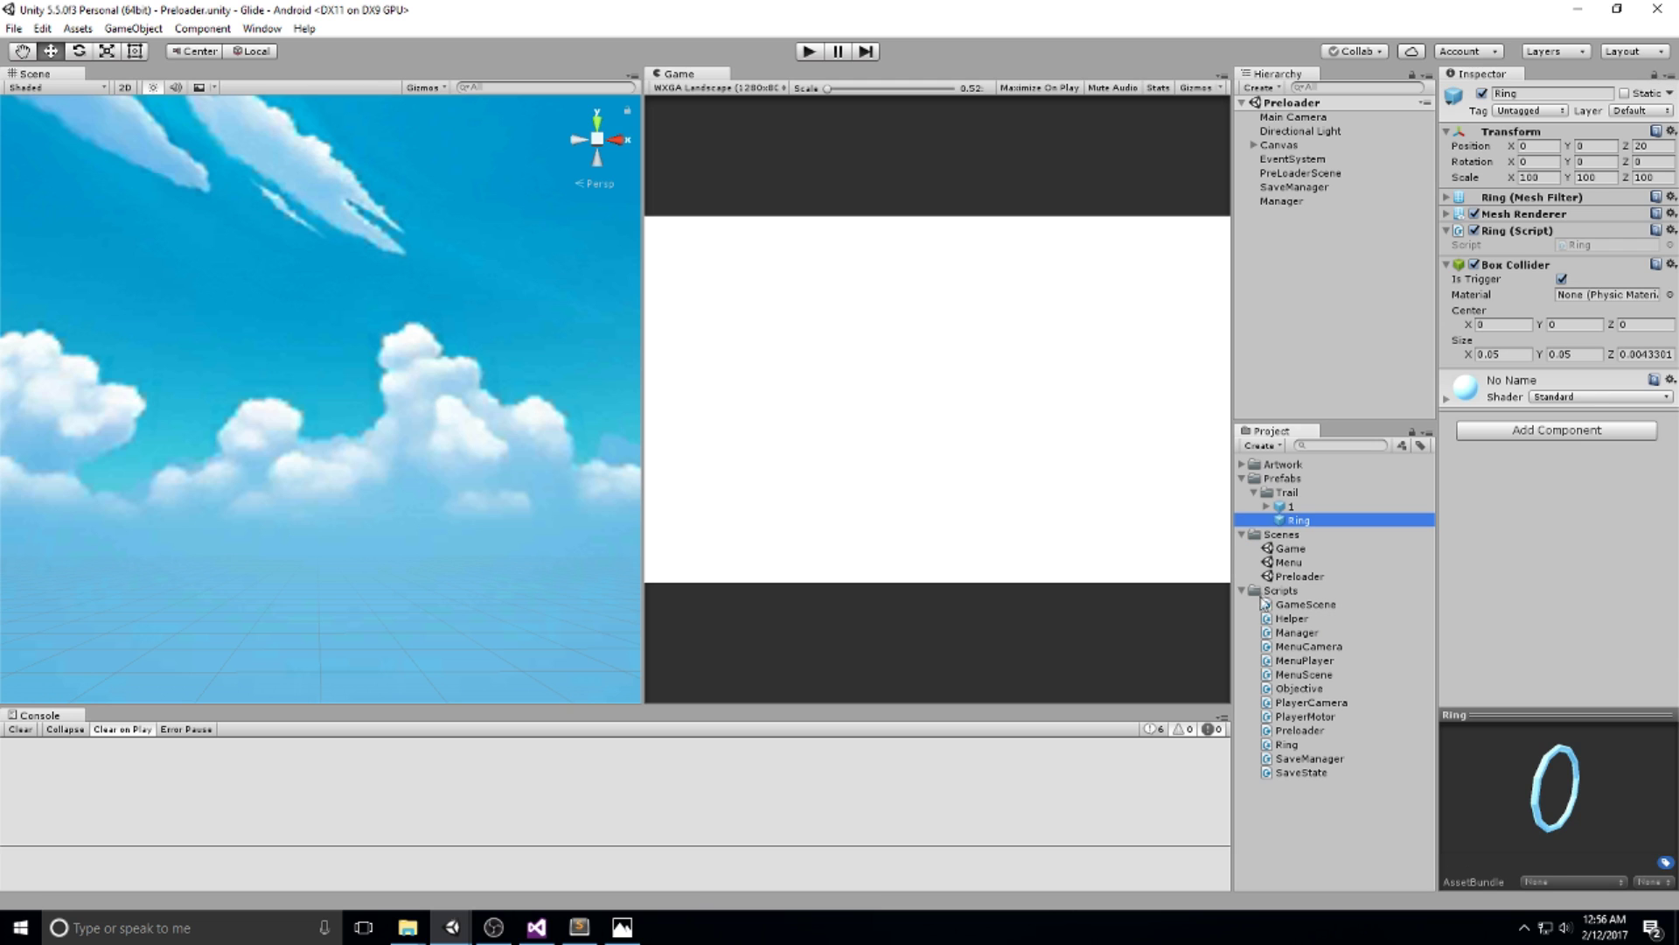
{"action": "left_click", "coordinate": [1256, 491]}
{"action": "left_click", "coordinate": [1242, 478]}
{"action": "left_click", "coordinate": [1304, 519]}
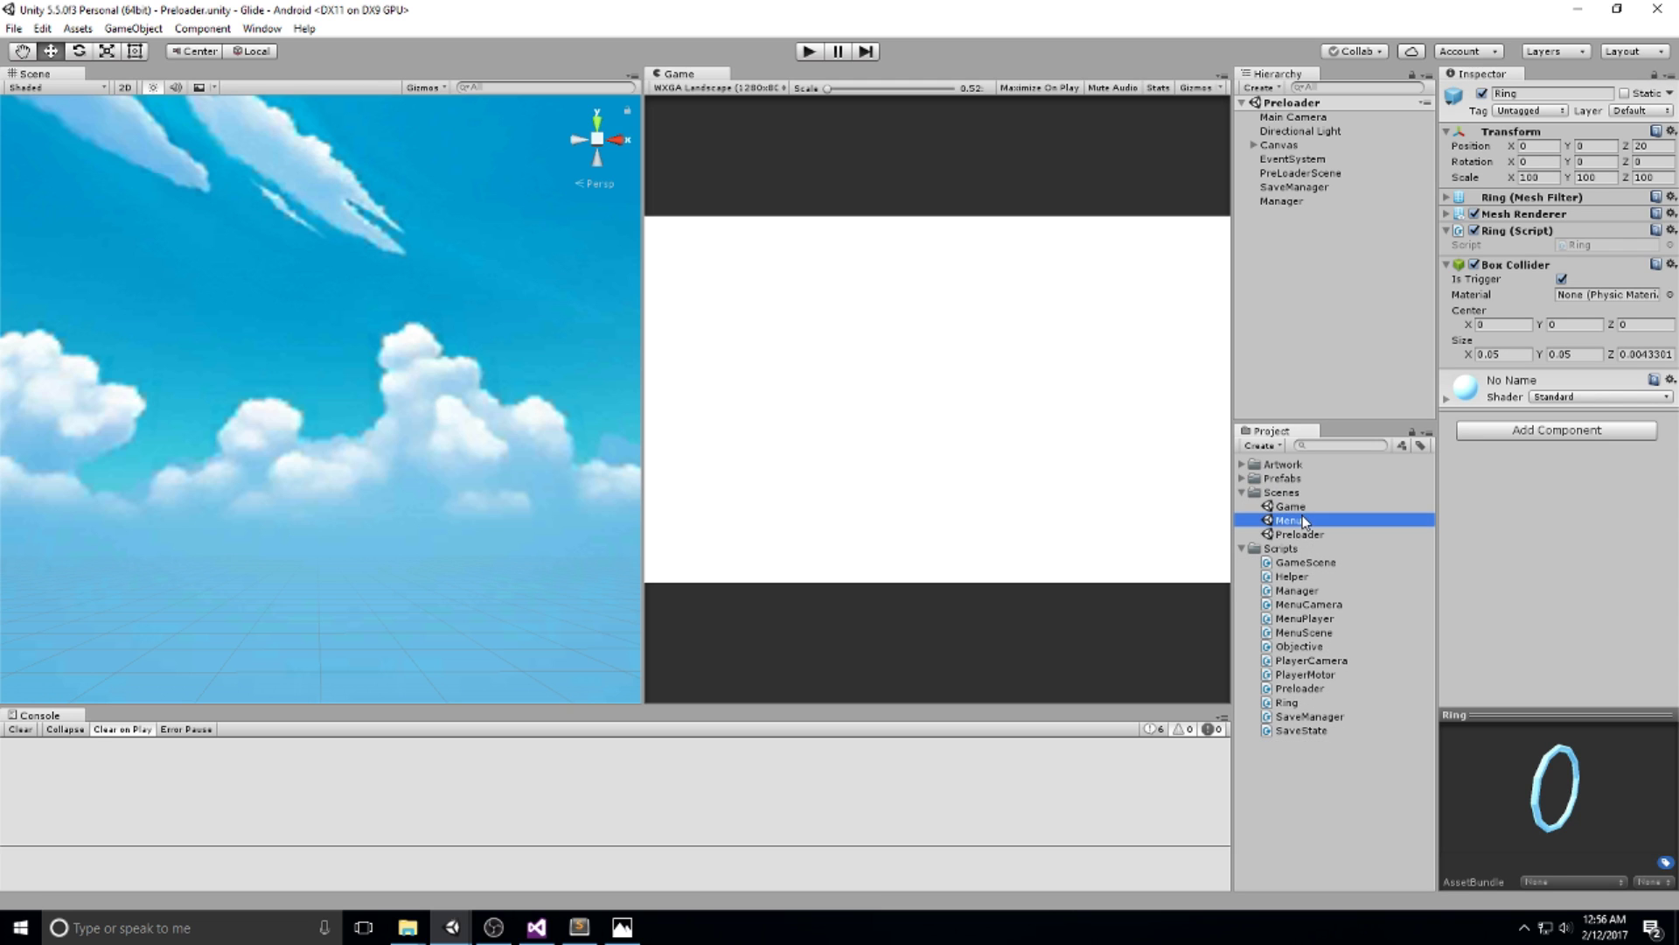
{"action": "double_click", "coordinate": [1303, 519]}
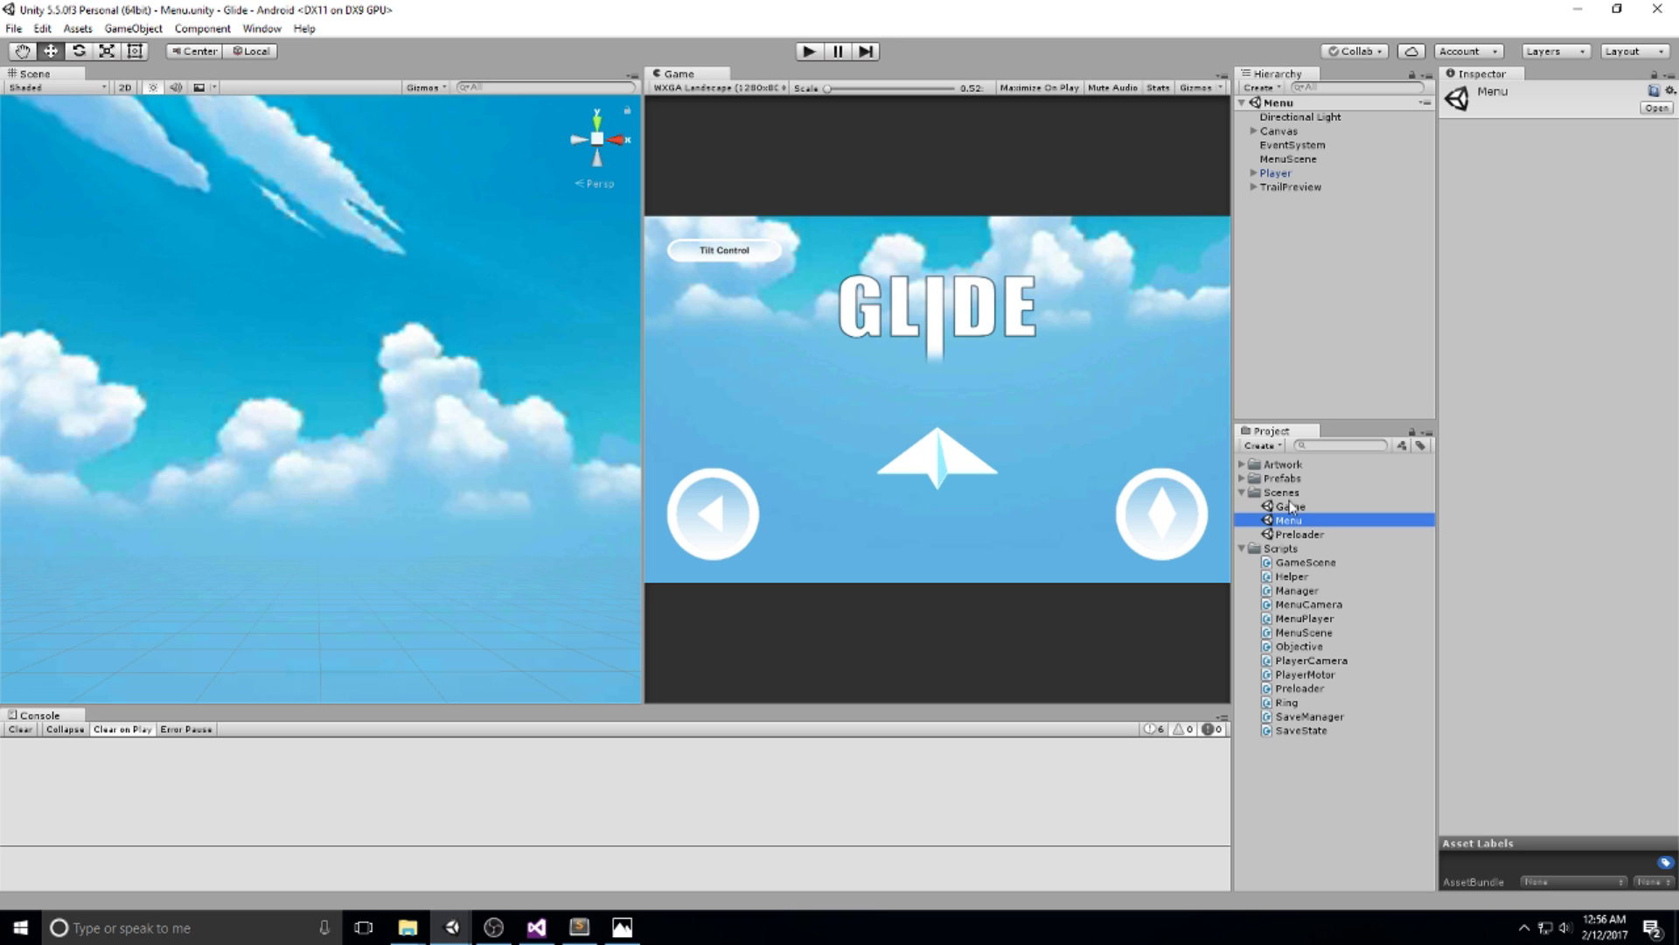
Create a folder named 'Level' inside Scenes, then start a new empty scene.
{"action": "left_click", "coordinate": [1290, 494]}
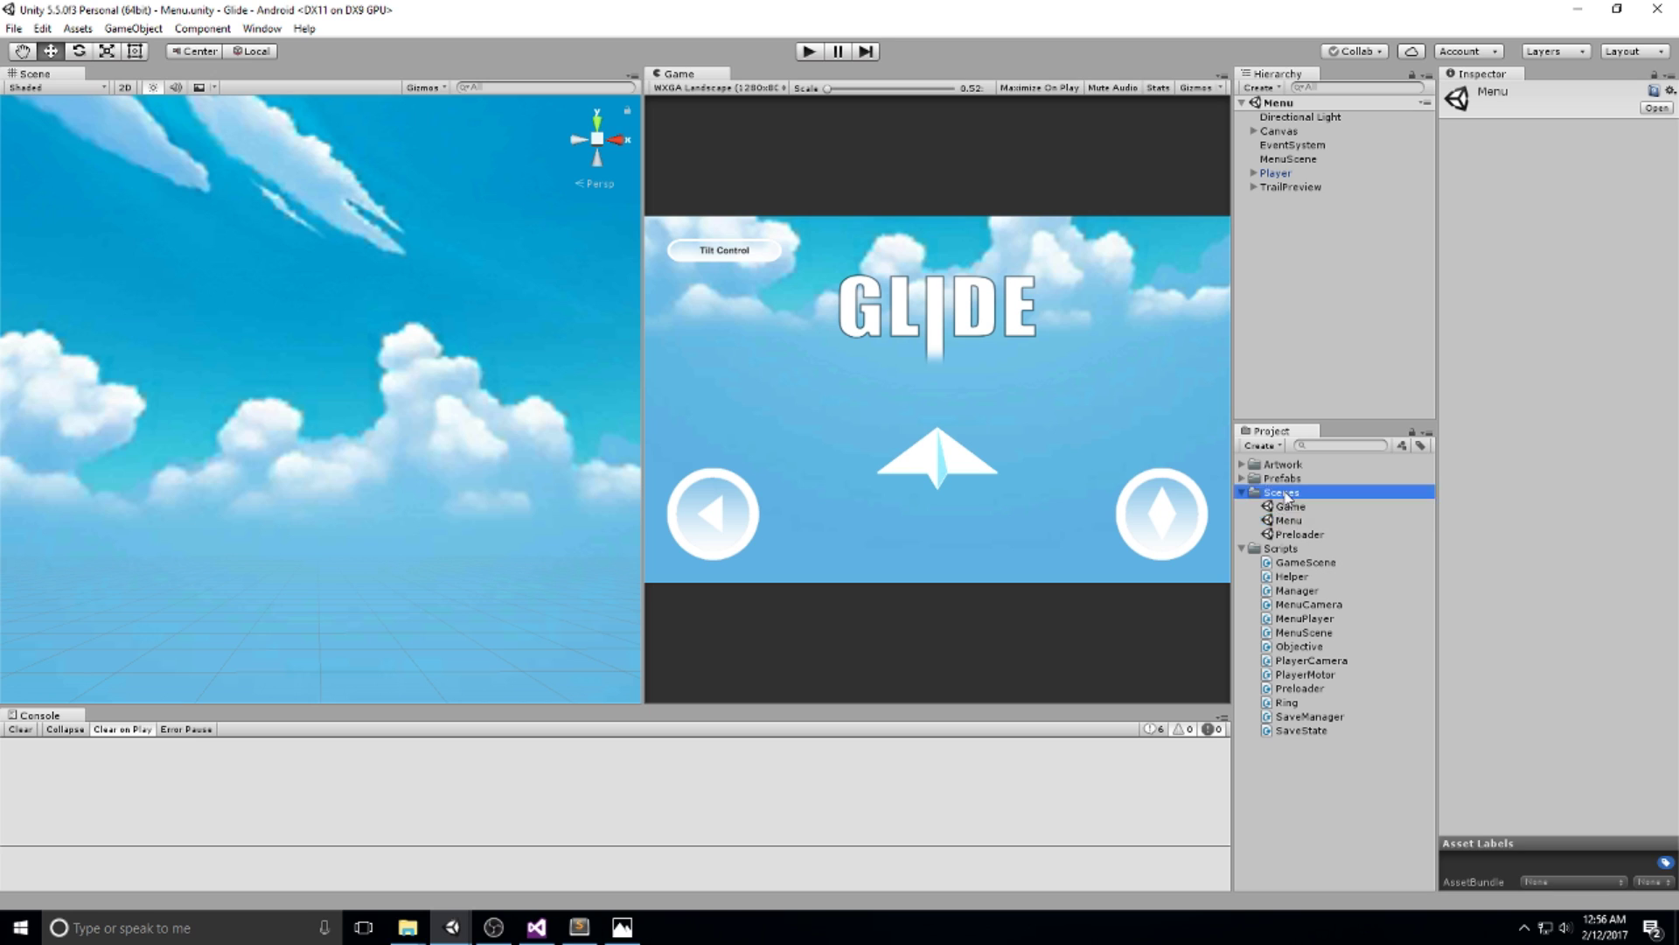
{"action": "right_click", "coordinate": [1298, 496]}
{"action": "mouse_move", "coordinate": [1339, 499]}
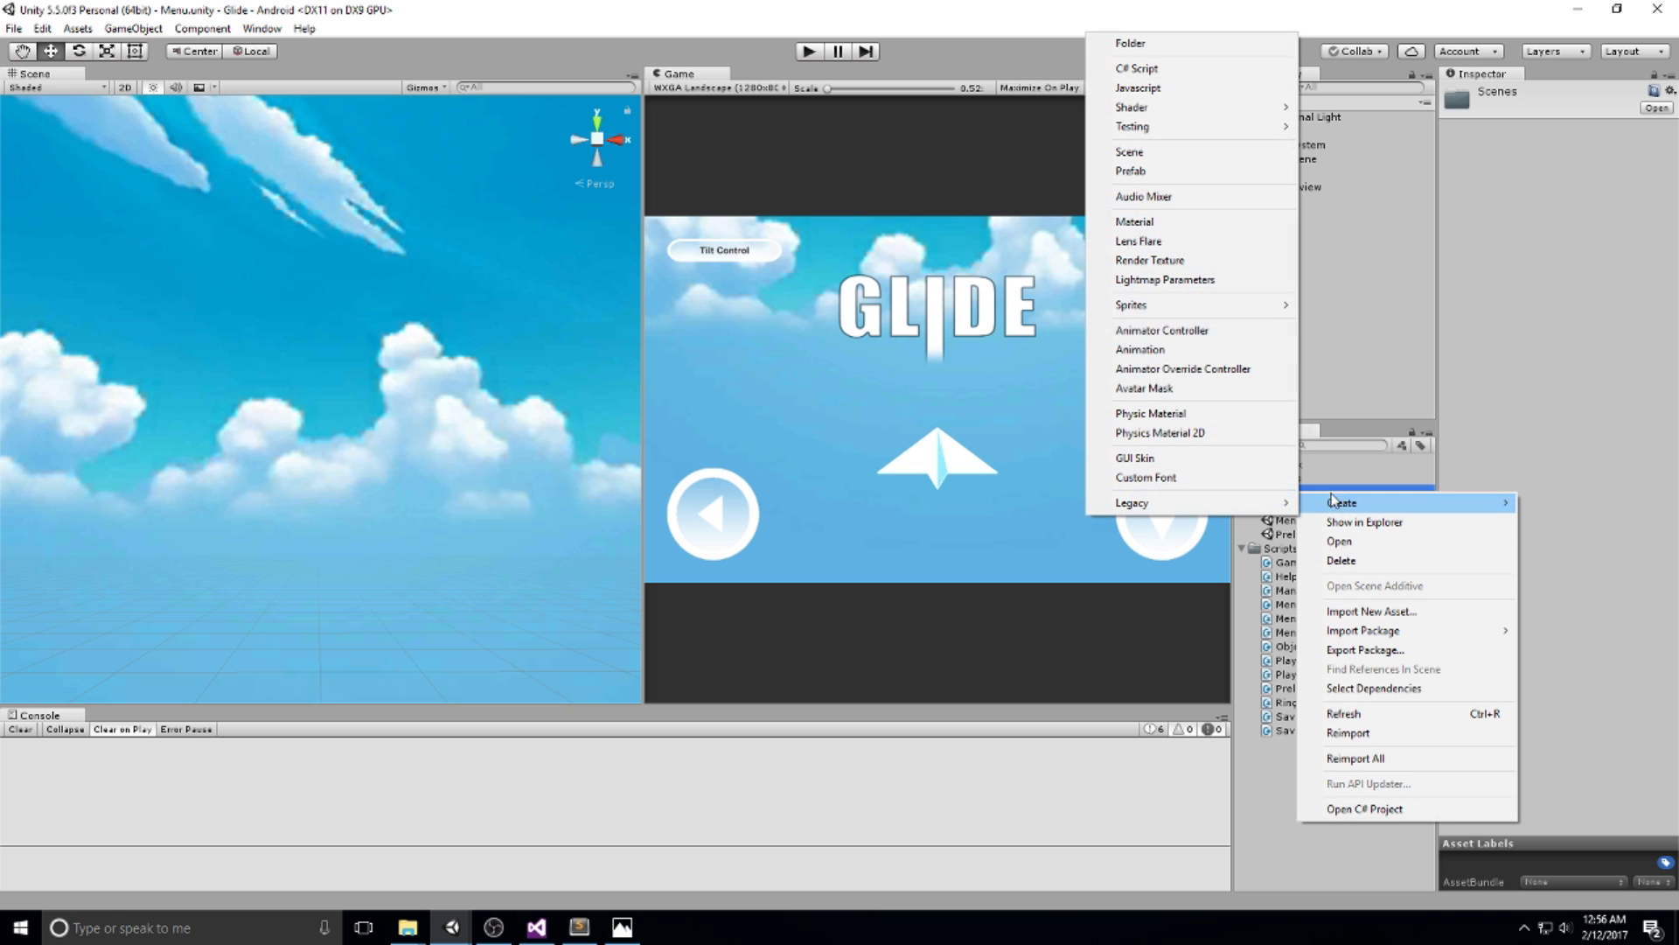
{"action": "left_click", "coordinate": [1137, 43]}
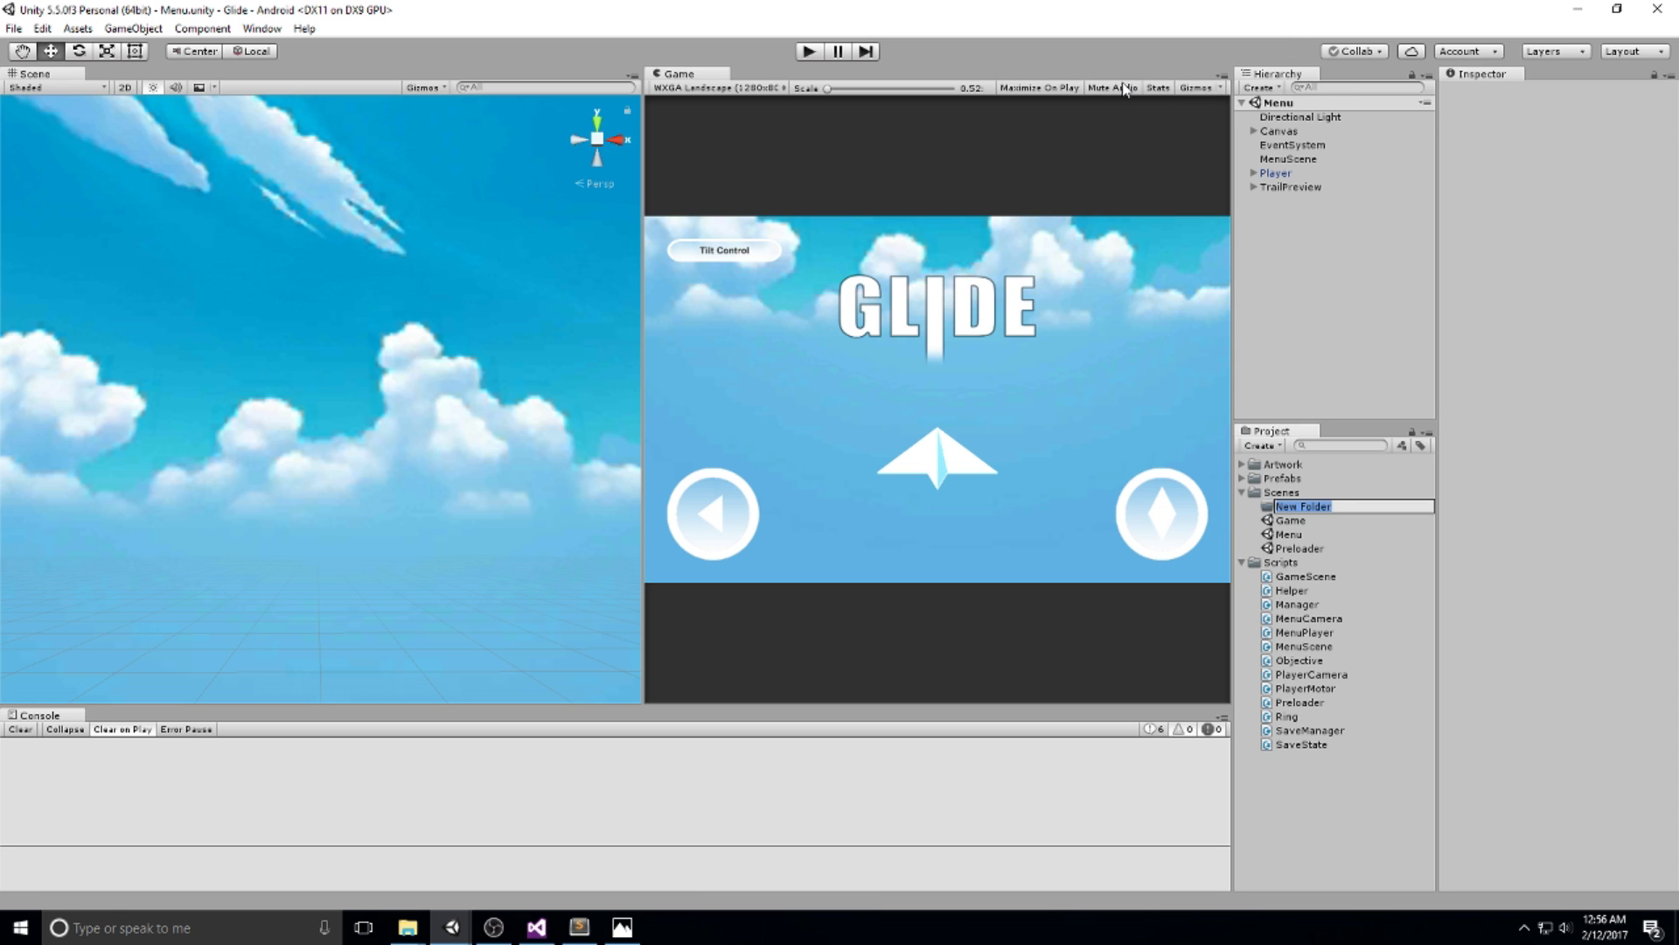
{"action": "type", "text": "LeVEL"}
{"action": "key", "text": "BackSpace"}
{"action": "key", "text": "BackSpace"}
{"action": "key", "text": "BackSpace"}
{"action": "type", "text": "vel"}
{"action": "key", "text": "Return"}
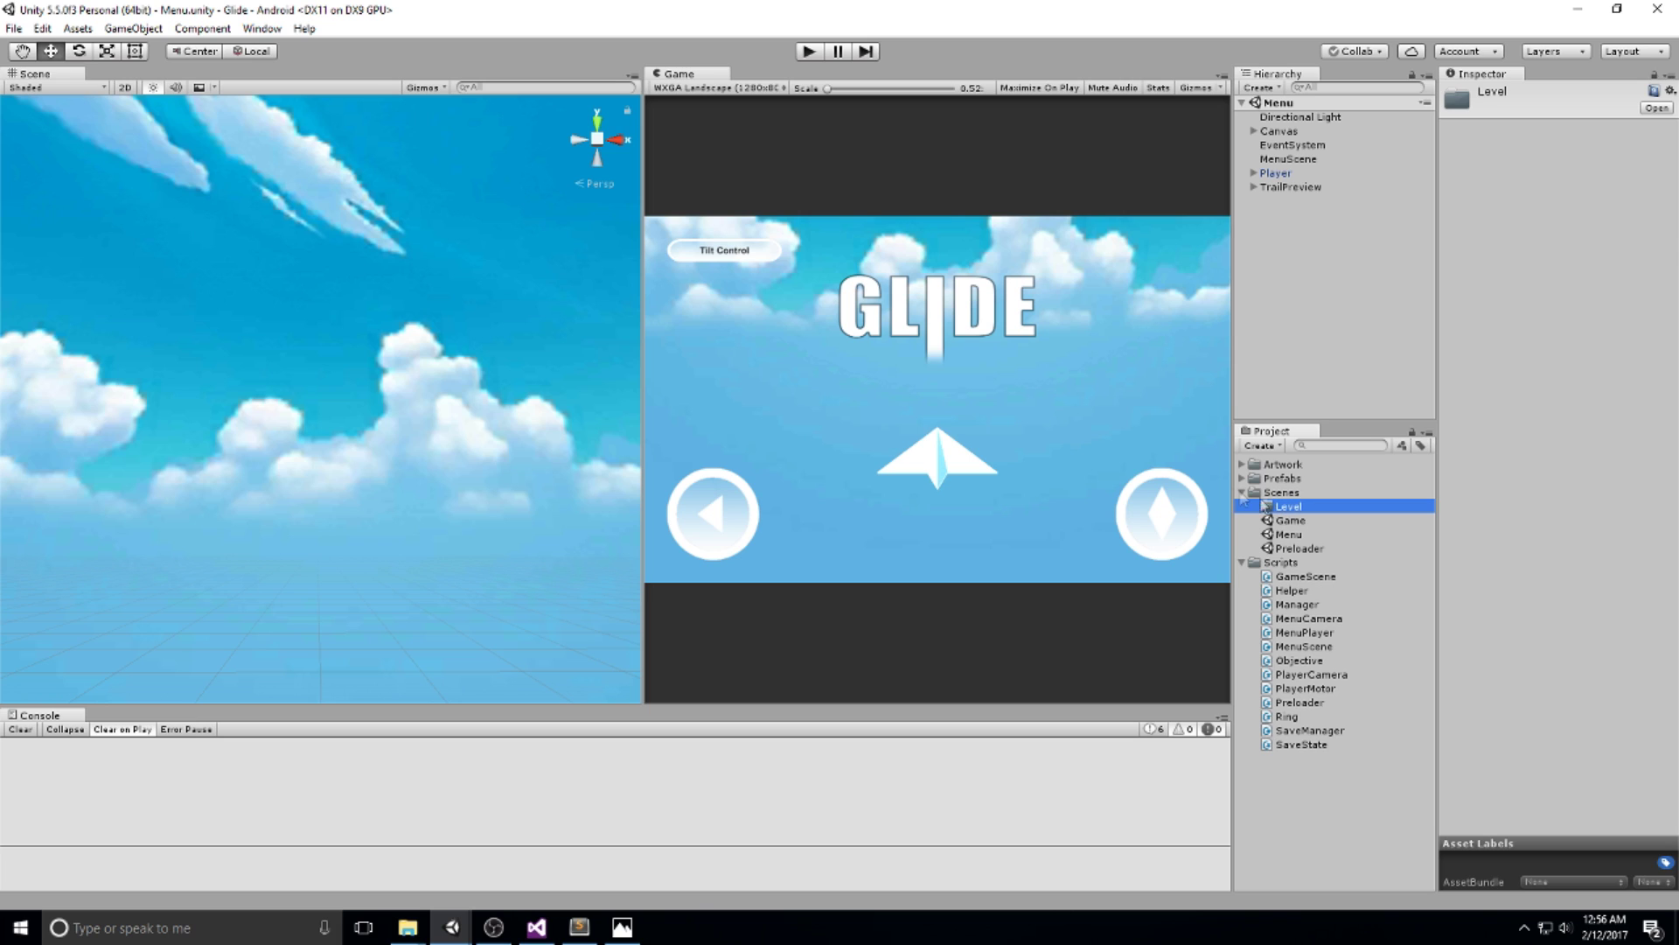
{"action": "left_click", "coordinate": [430, 352]}
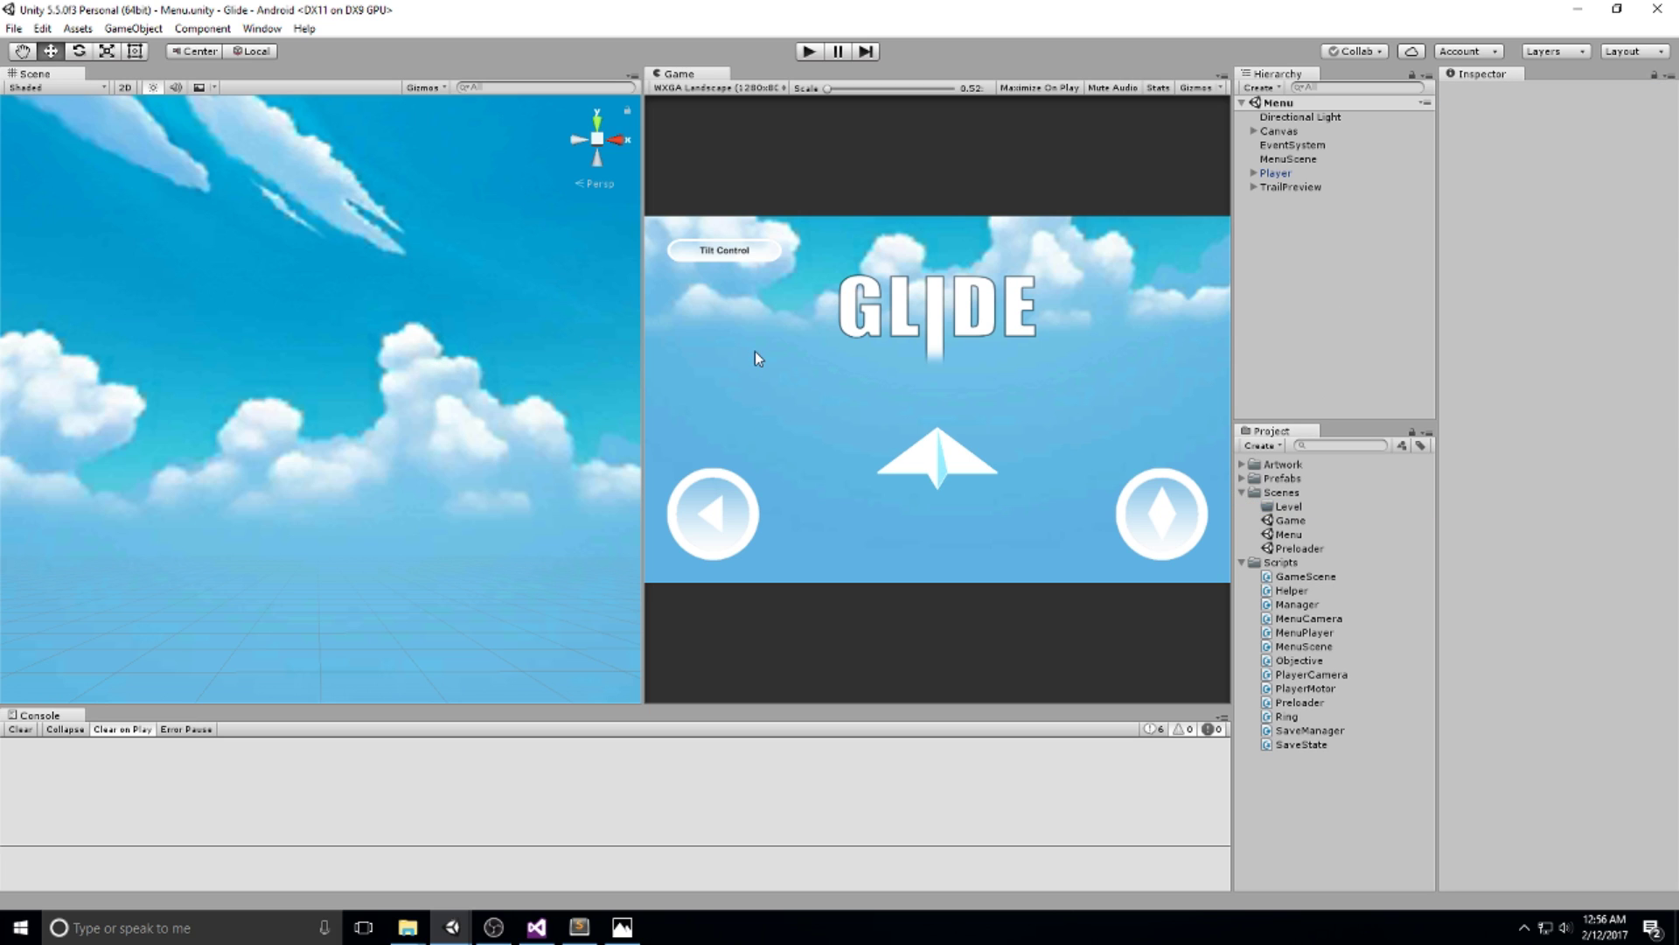
{"action": "key", "text": "ctrl+n"}
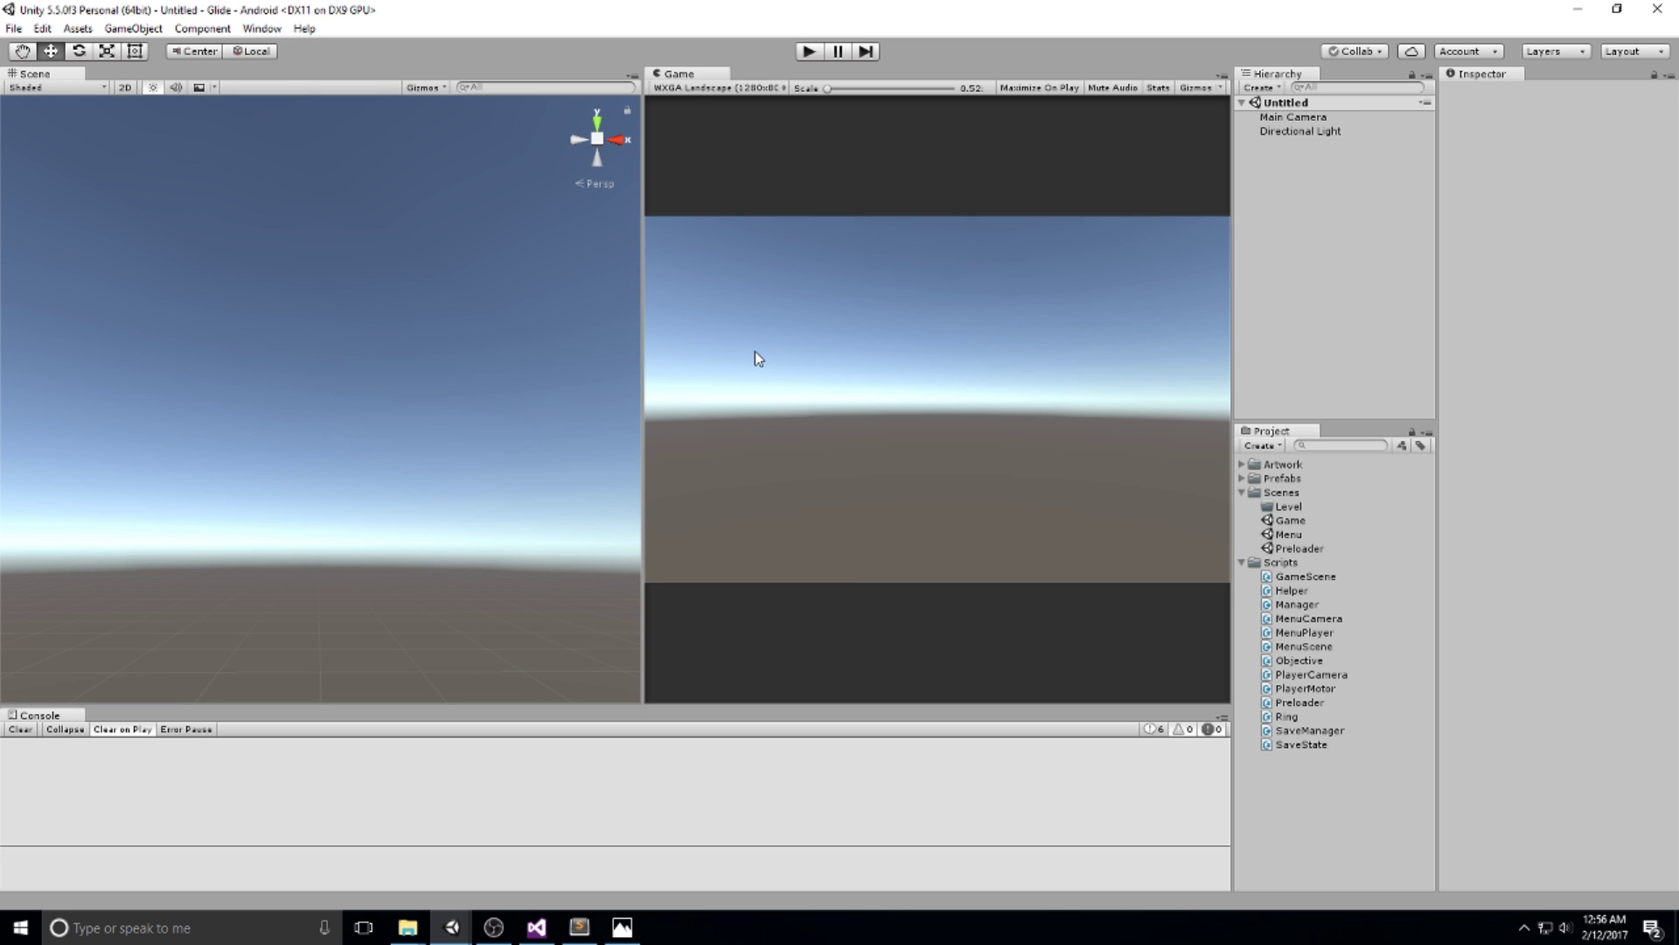
Save the untitled scene as '0' and drag it into Scenes/Level.
{"action": "key", "text": "ctrl+s"}
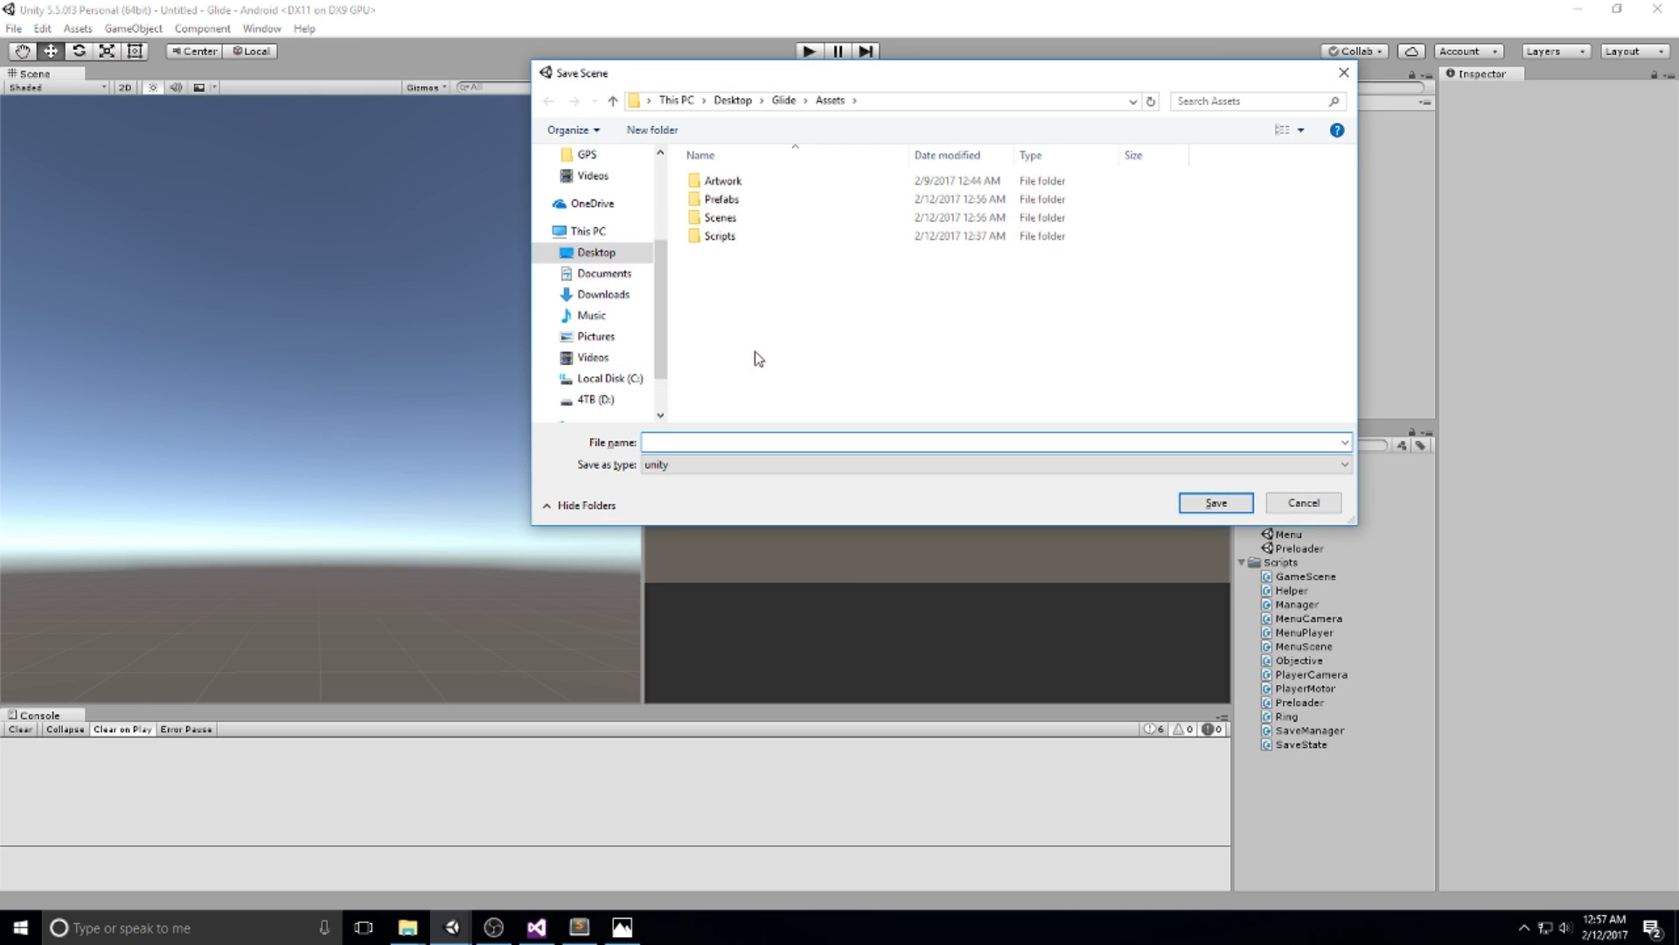
{"action": "type", "text": "0"}
{"action": "key", "text": "Return"}
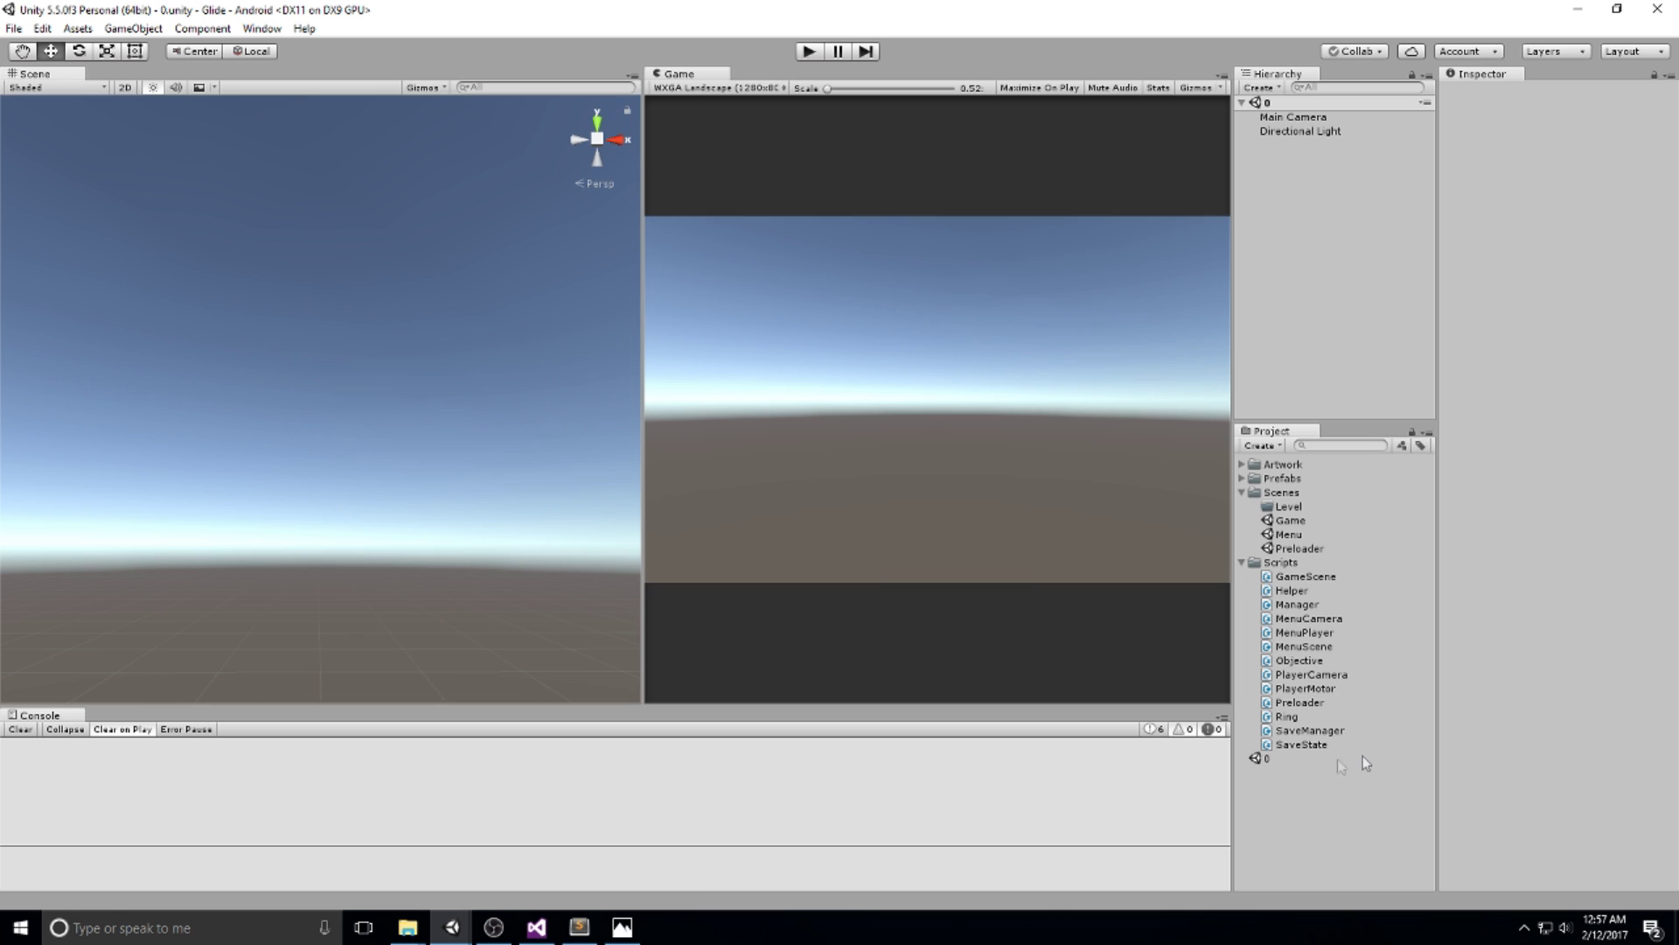
{"action": "left_click_drag", "start_coordinate": [1266, 758], "coordinate": [1305, 507]}
{"action": "left_click", "coordinate": [1253, 508]}
{"action": "left_click", "coordinate": [1290, 521]}
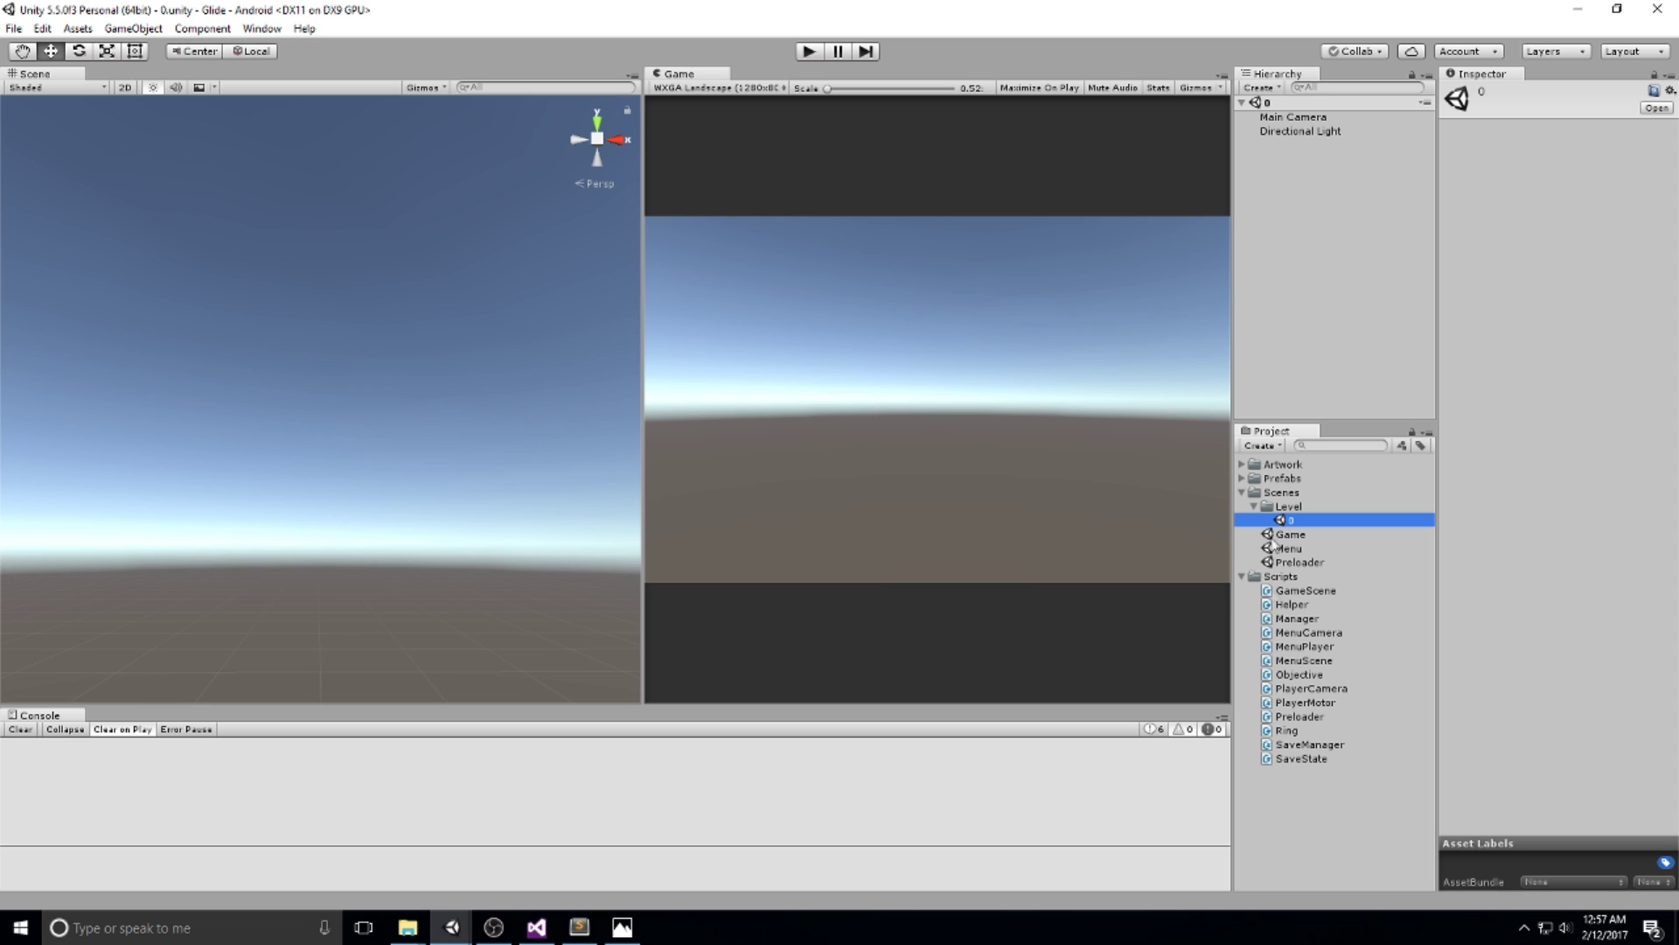
Apply the Fantasy Skybox FREE 'Sunny 01B' skybox to scene 0 and save.
{"action": "left_click", "coordinate": [1243, 465]}
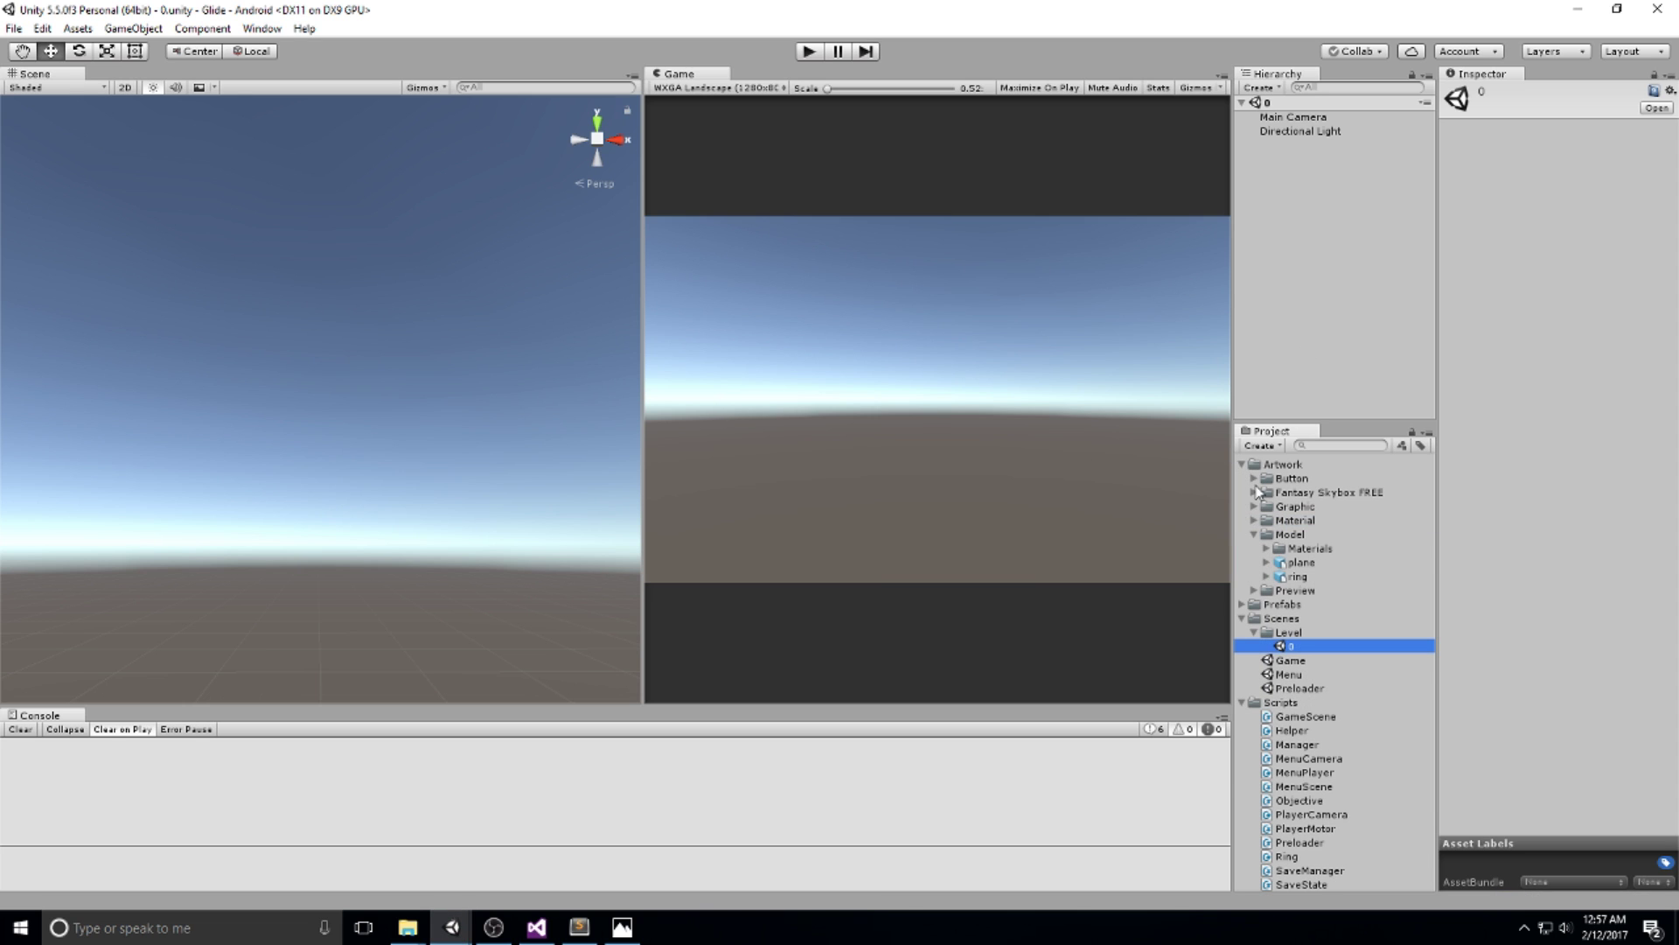
{"action": "left_click", "coordinate": [1254, 493]}
{"action": "left_click_drag", "start_coordinate": [1323, 520], "coordinate": [551, 316]}
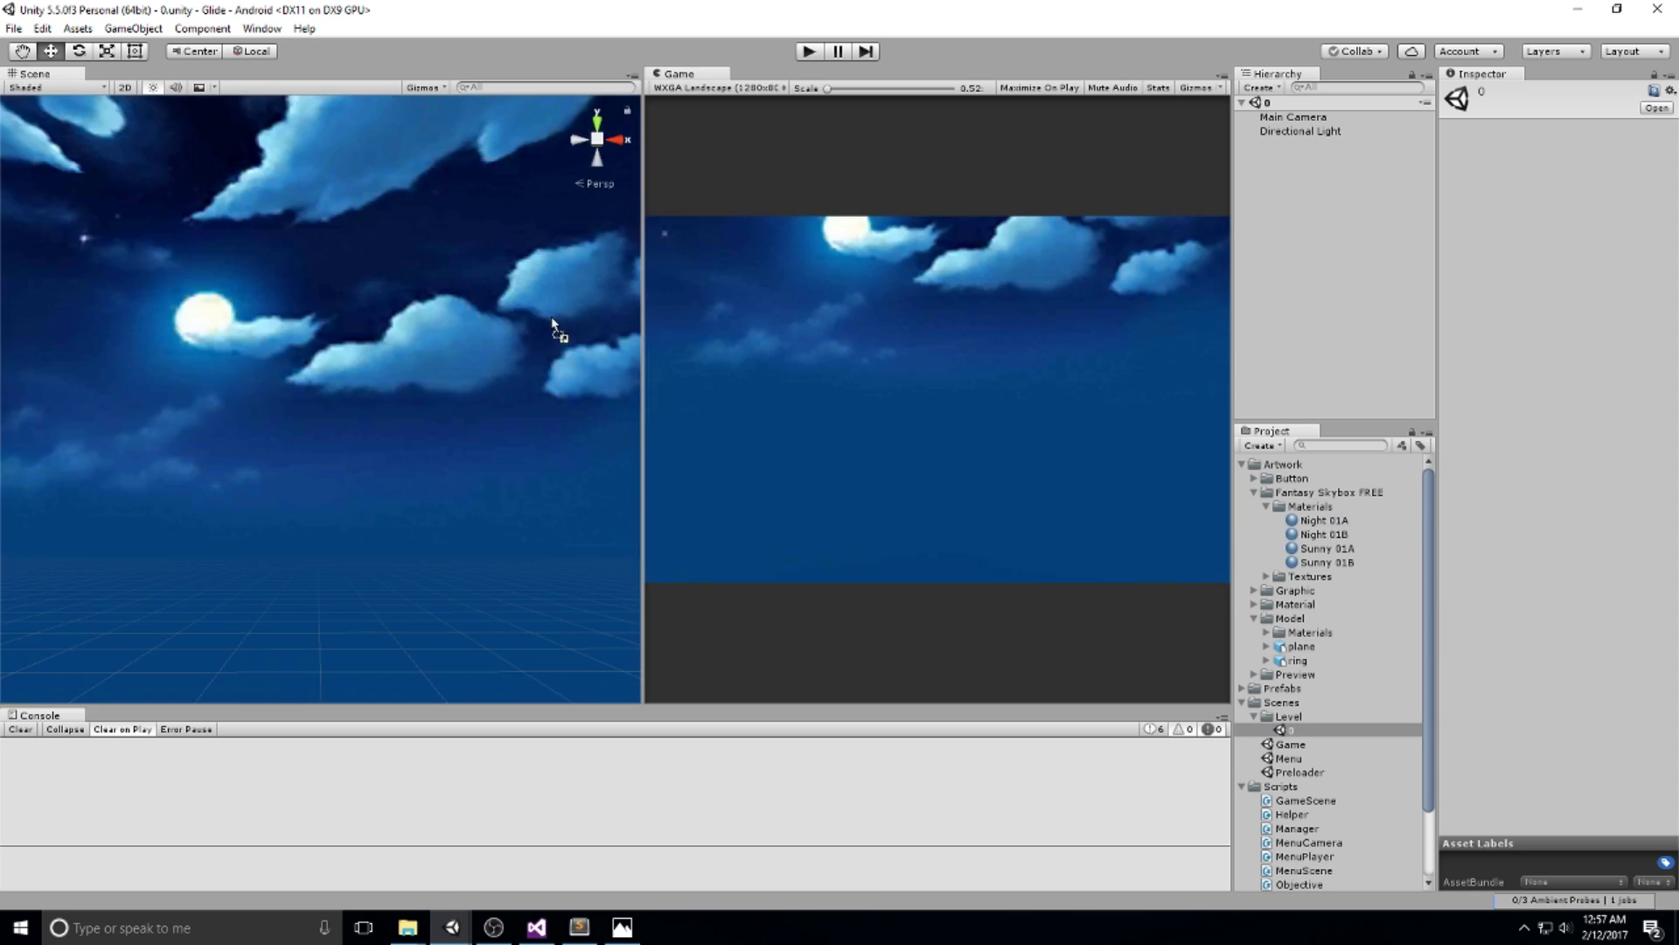
{"action": "left_click_drag", "start_coordinate": [1327, 548], "coordinate": [570, 514]}
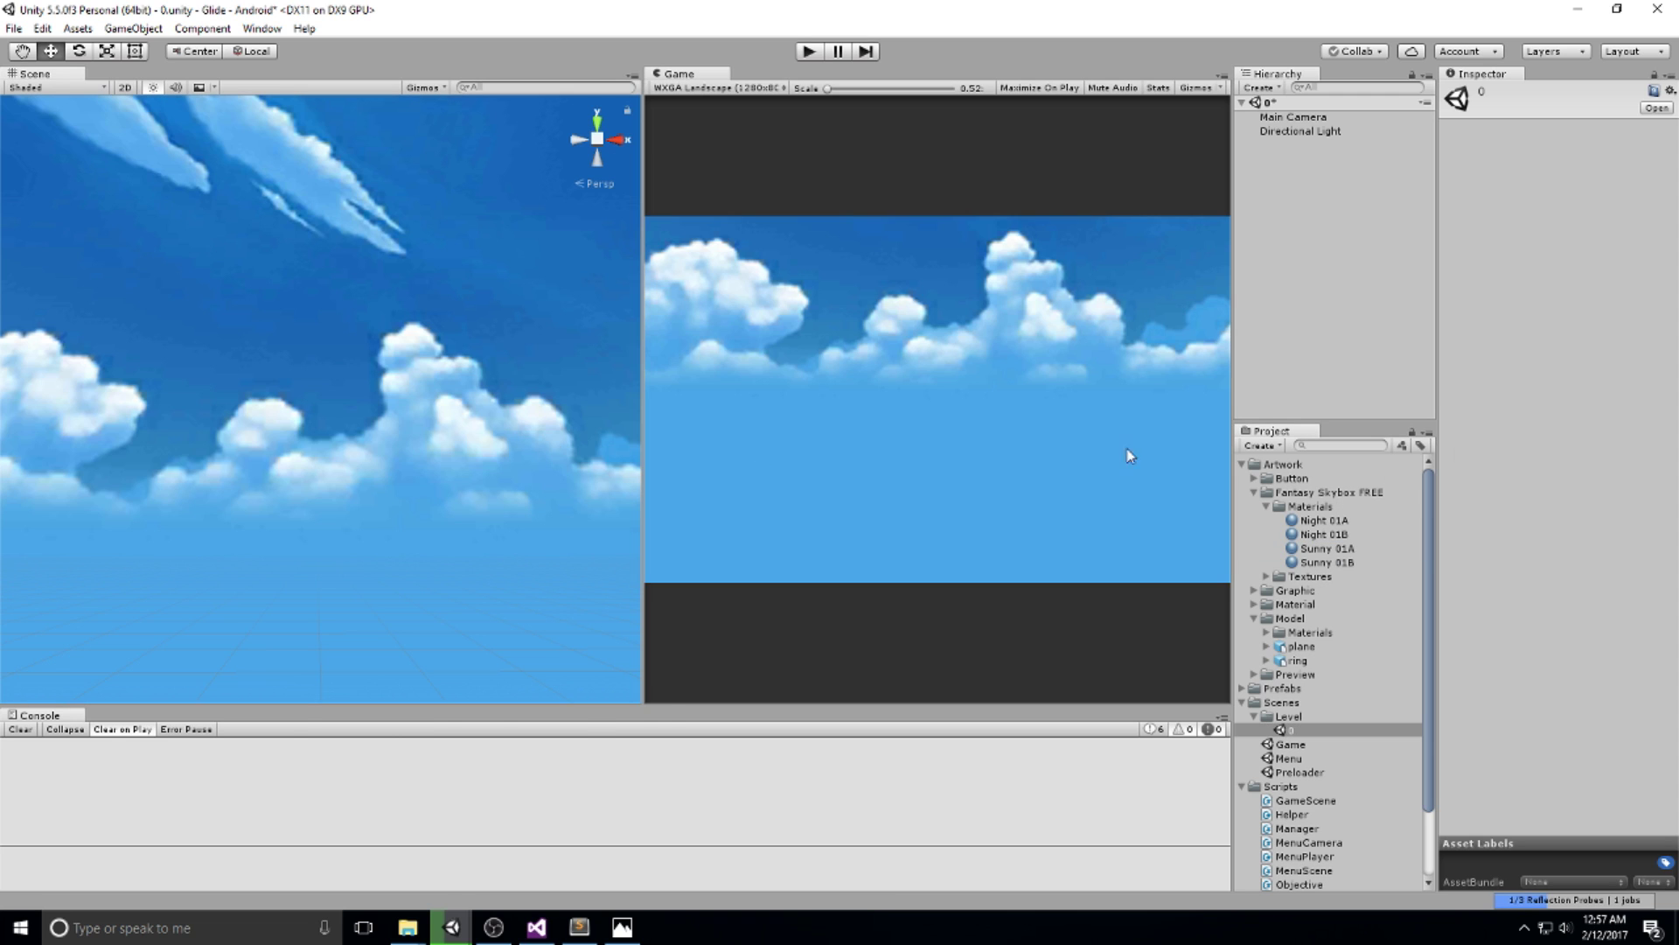
{"action": "left_click_drag", "start_coordinate": [1327, 562], "coordinate": [241, 512]}
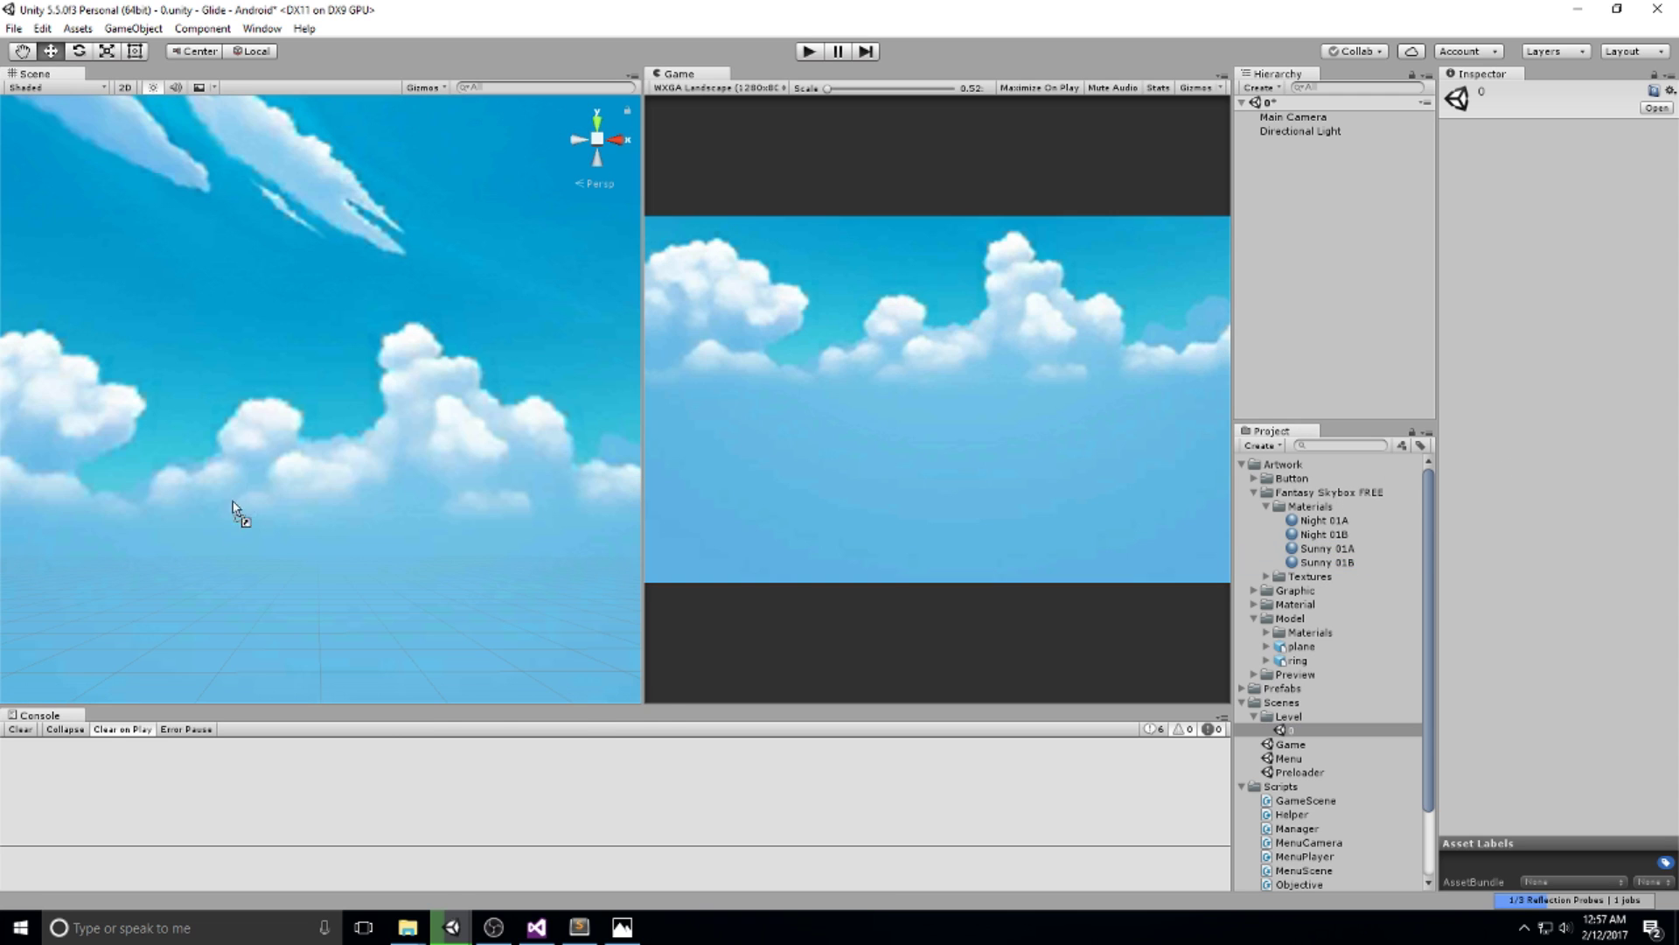
{"action": "left_click", "coordinate": [1254, 493]}
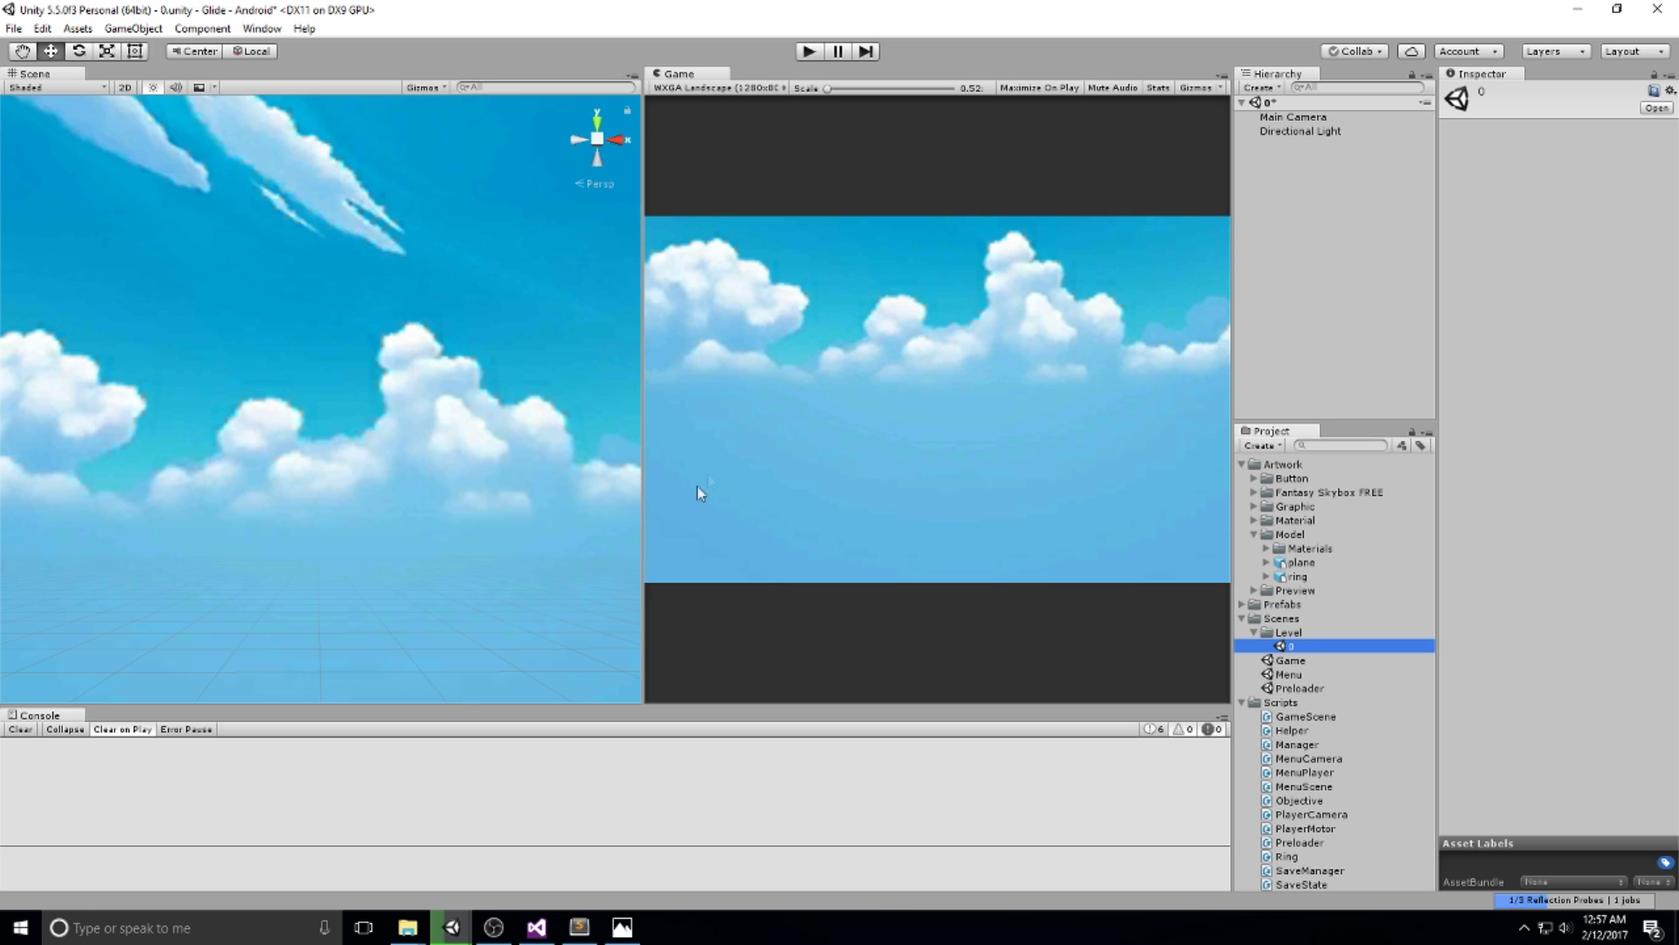
{"action": "key", "text": "ctrl+s"}
Delete Main Camera and Directional Light from scene 0 and save.
{"action": "left_click", "coordinate": [1292, 118]}
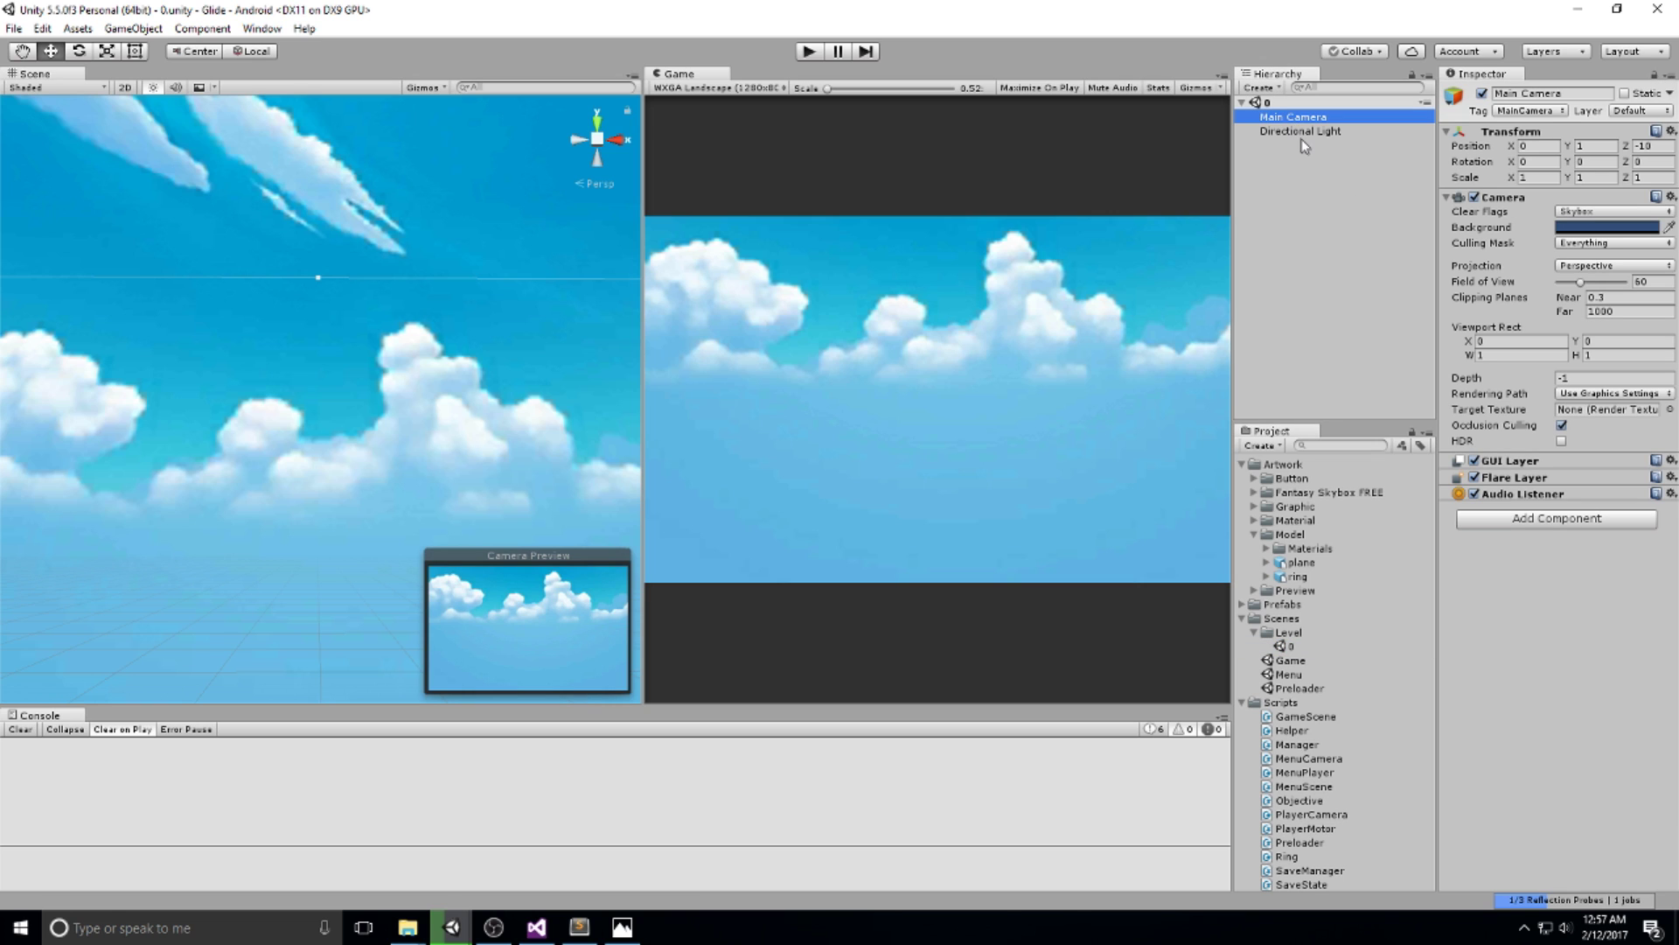
{"action": "left_click", "coordinate": [1303, 131], "text": "ctrl"}
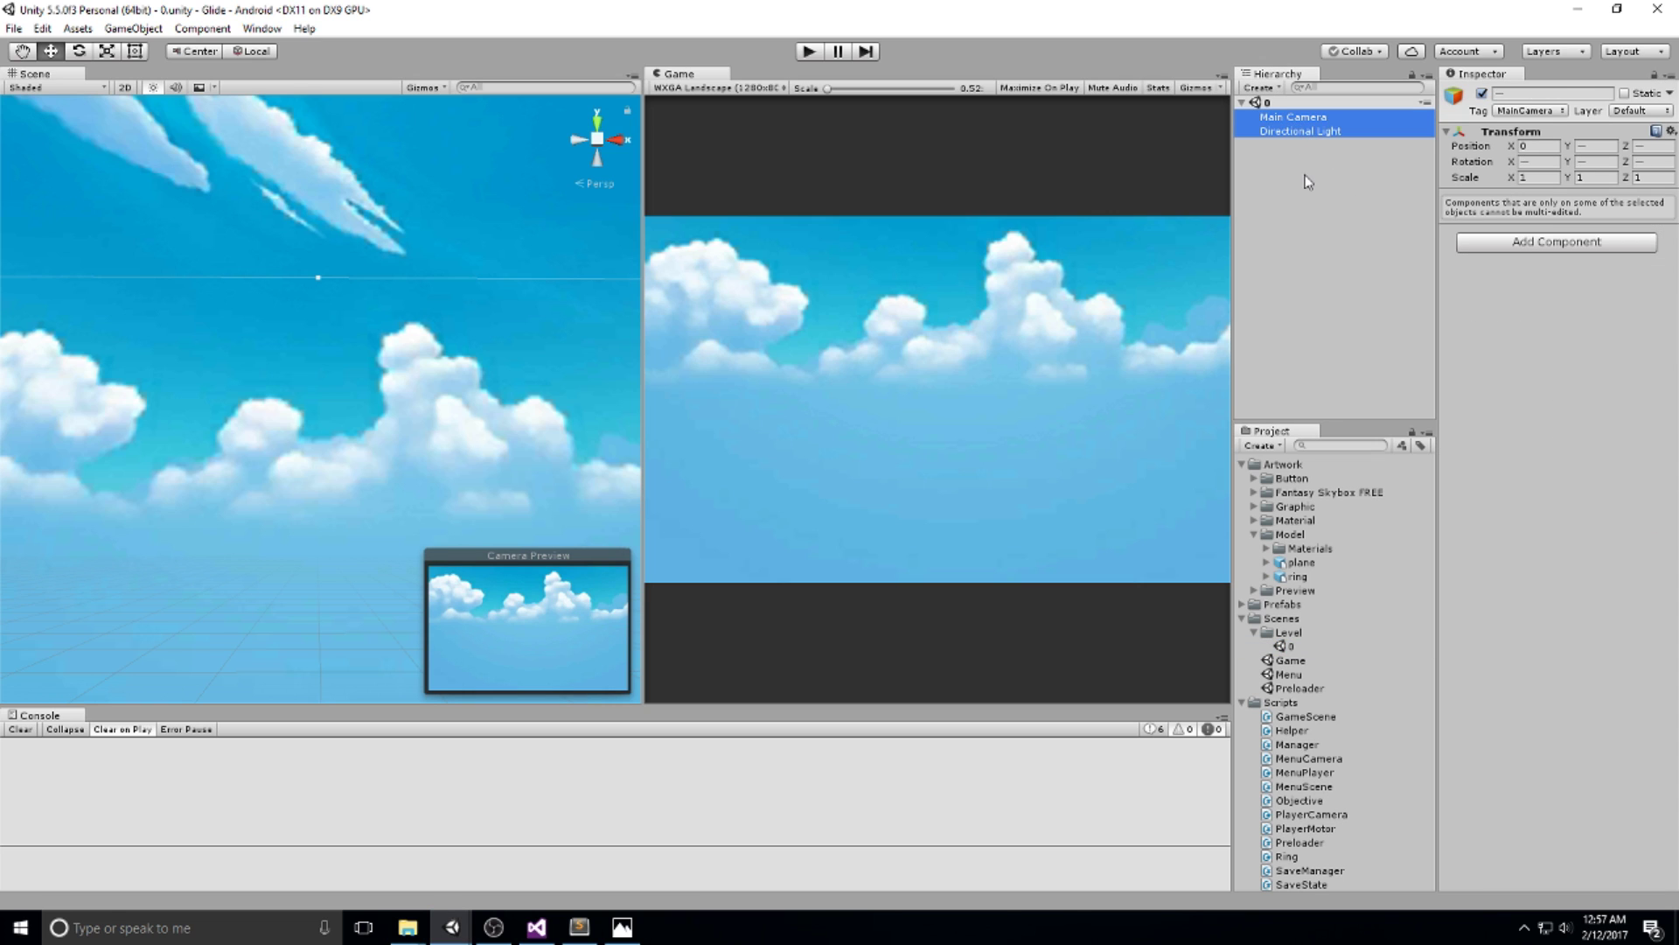
{"action": "key", "text": "Delete"}
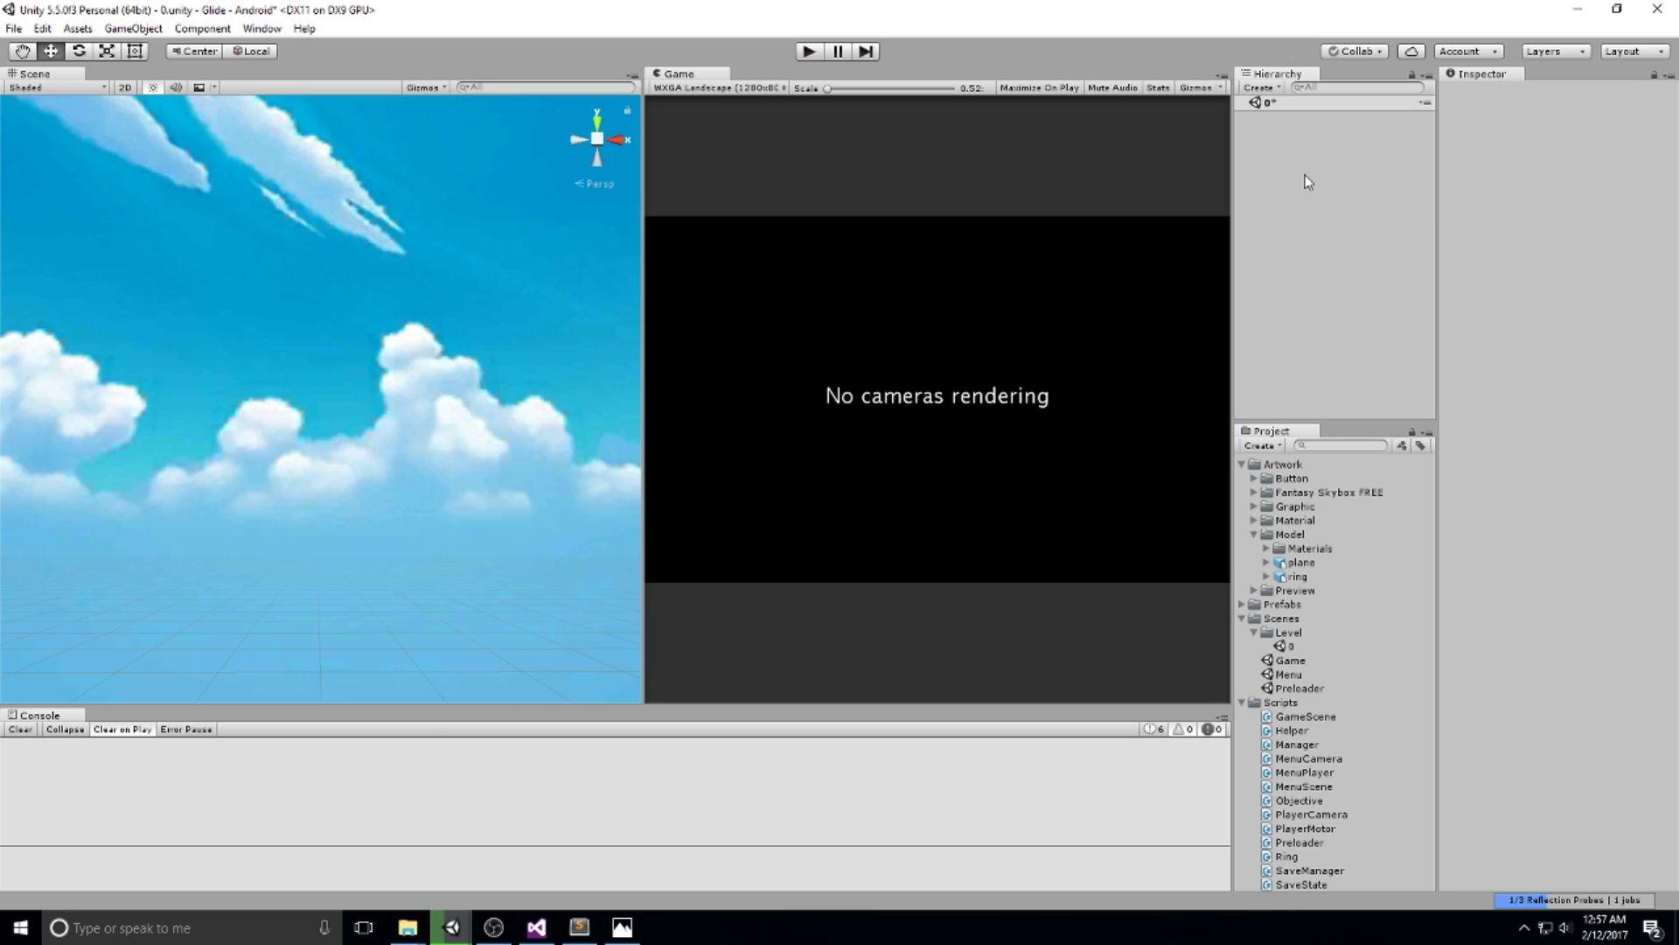
{"action": "key", "text": "ctrl+s"}
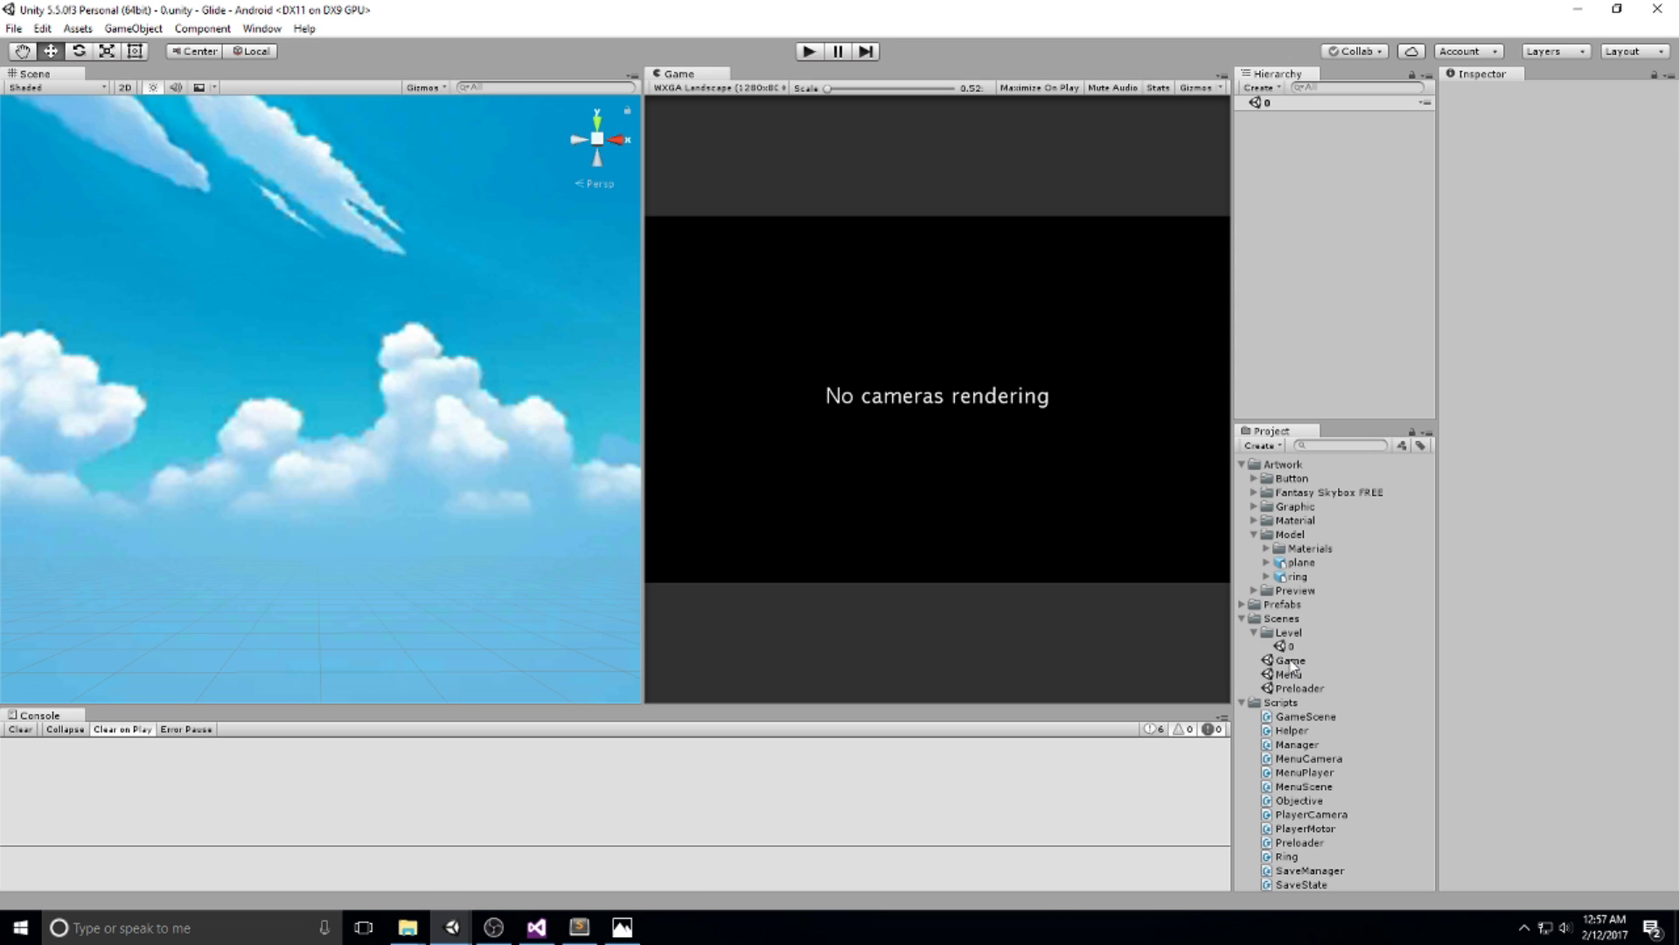
Open the Game scene and copy its Level 1 ring group.
{"action": "double_click", "coordinate": [1291, 661]}
{"action": "left_click", "coordinate": [1296, 203]}
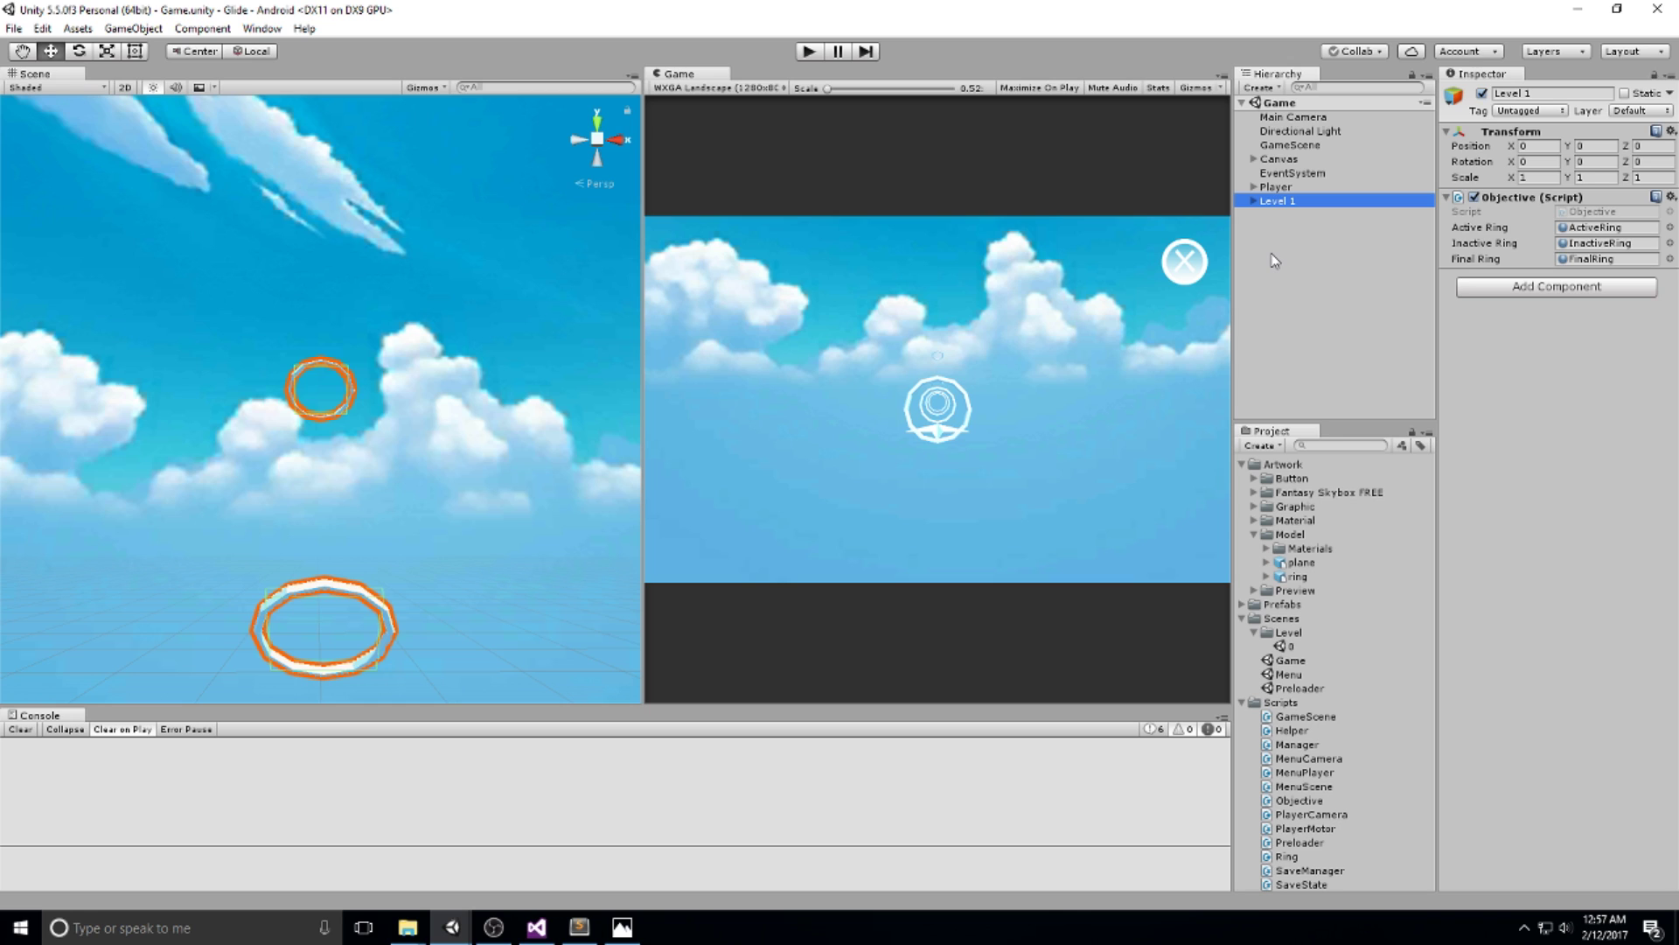
{"action": "left_click", "coordinate": [1332, 224]}
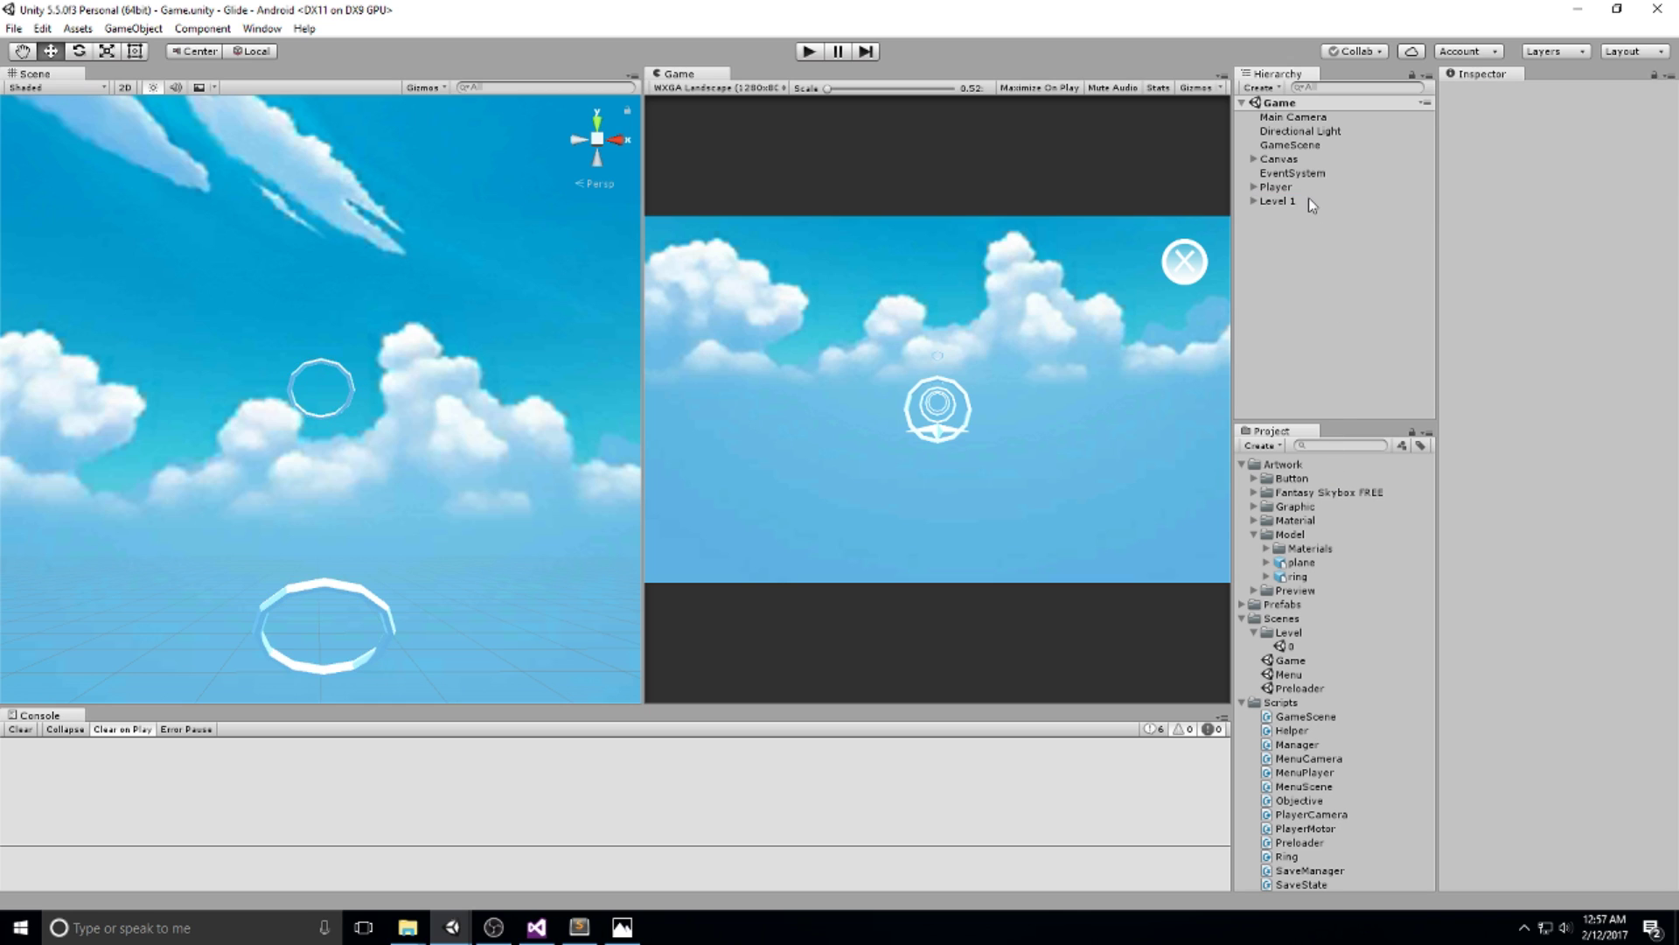
{"action": "left_click", "coordinate": [1309, 199]}
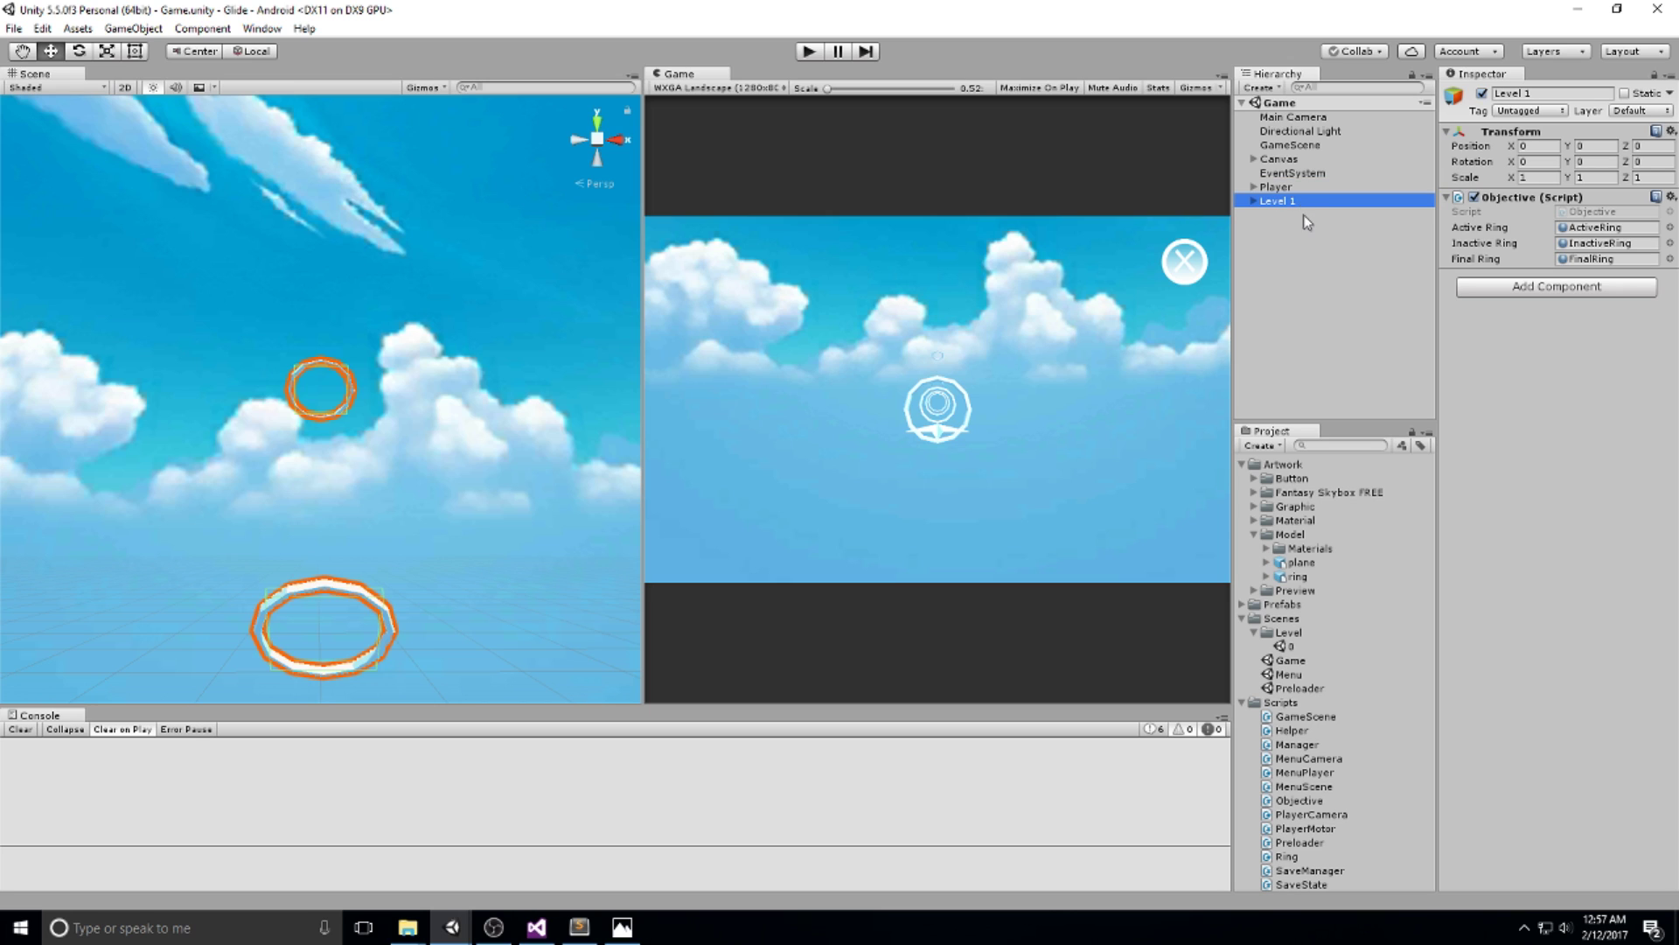
Paste the ring group into scene 0 and rename it 'Level 0'.
{"action": "double_click", "coordinate": [1293, 646]}
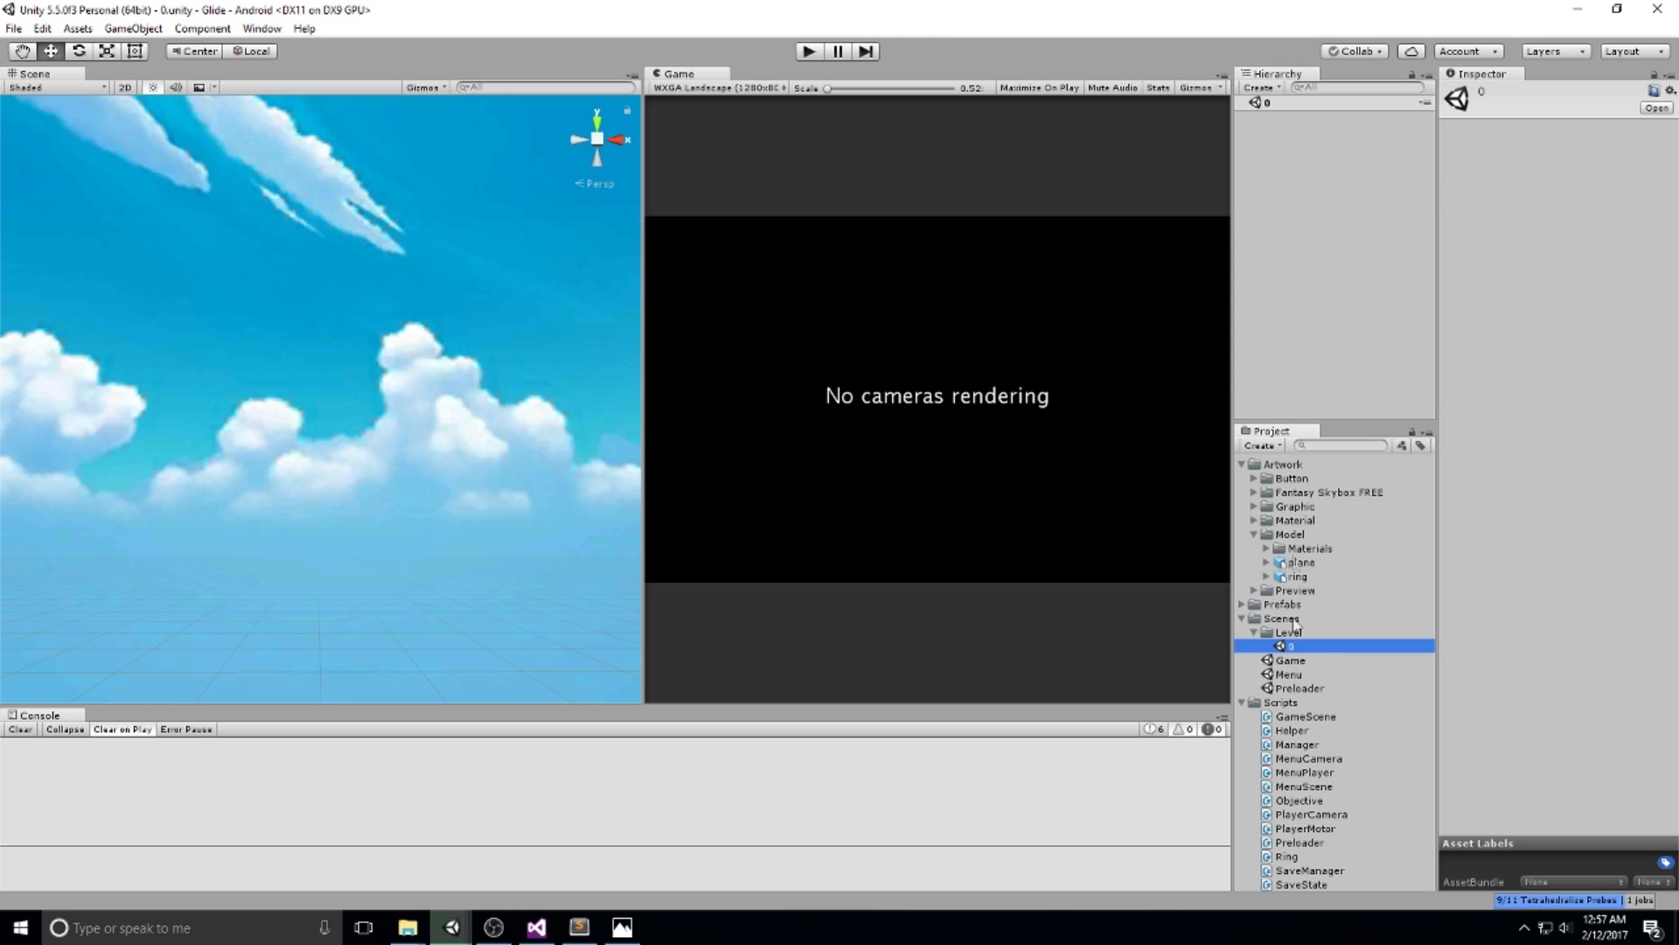
{"action": "left_click", "coordinate": [1369, 201]}
{"action": "key", "text": "ctrl+v"}
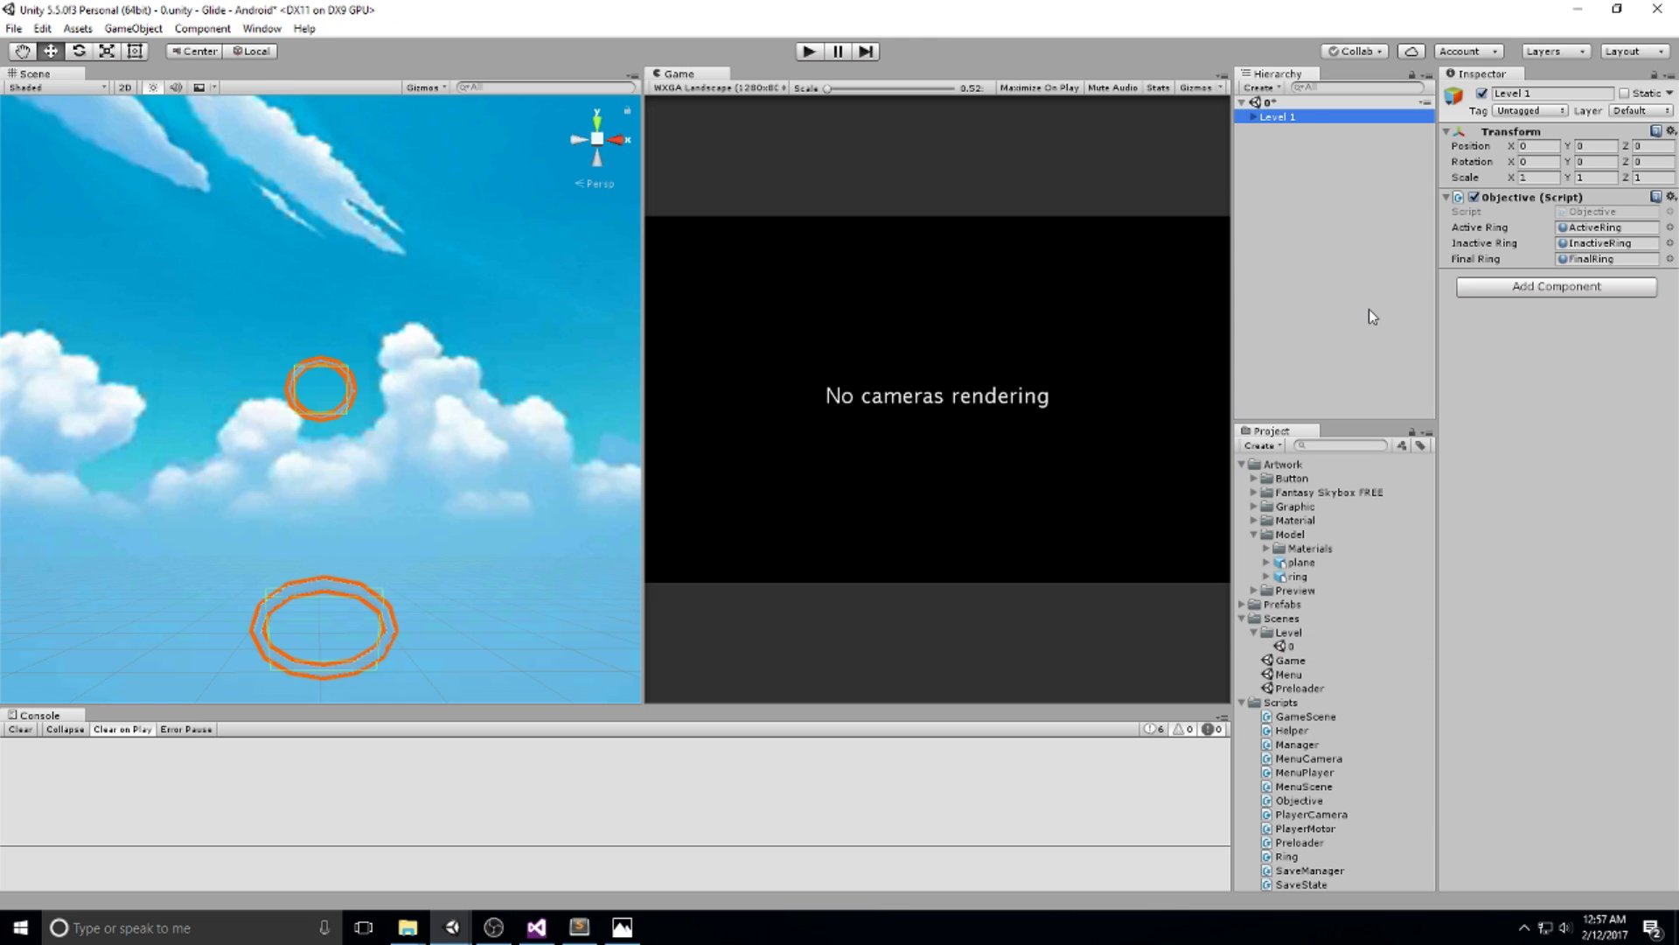
{"action": "key", "text": "F2"}
{"action": "key", "text": "End"}
{"action": "key", "text": "BackSpace"}
{"action": "type", "text": "0"}
{"action": "key", "text": "Return"}
Delete Level 1 from the Game scene and save it.
{"action": "double_click", "coordinate": [1312, 661]}
{"action": "left_click", "coordinate": [1293, 200]}
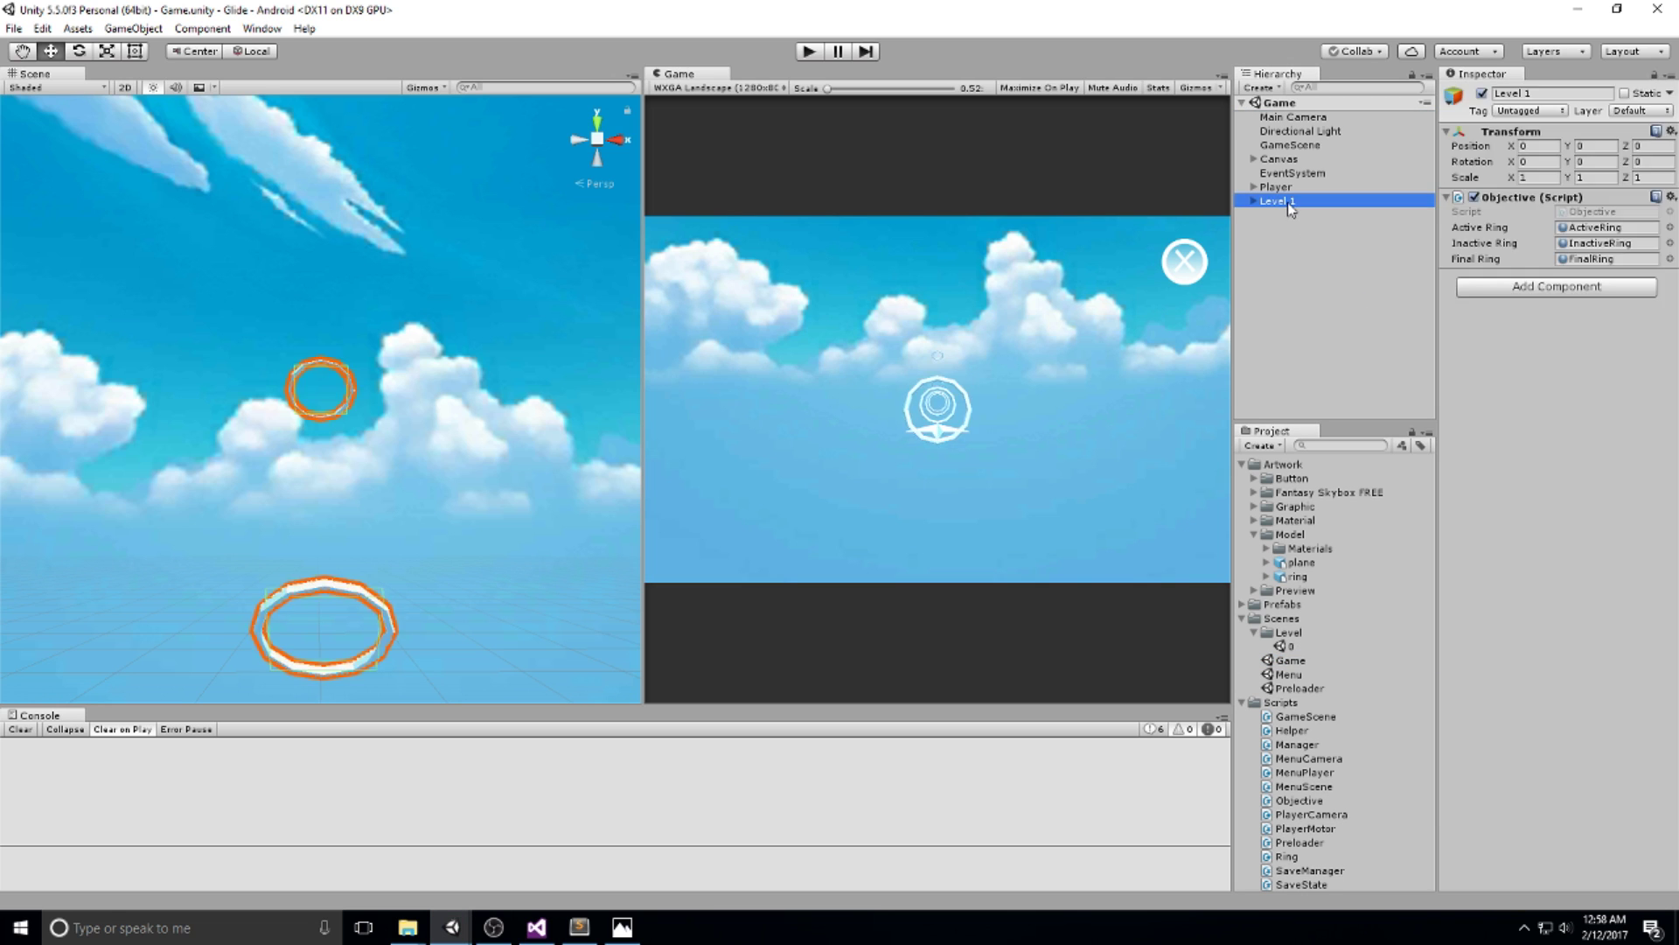
{"action": "key", "text": "Delete"}
{"action": "key", "text": "ctrl+s"}
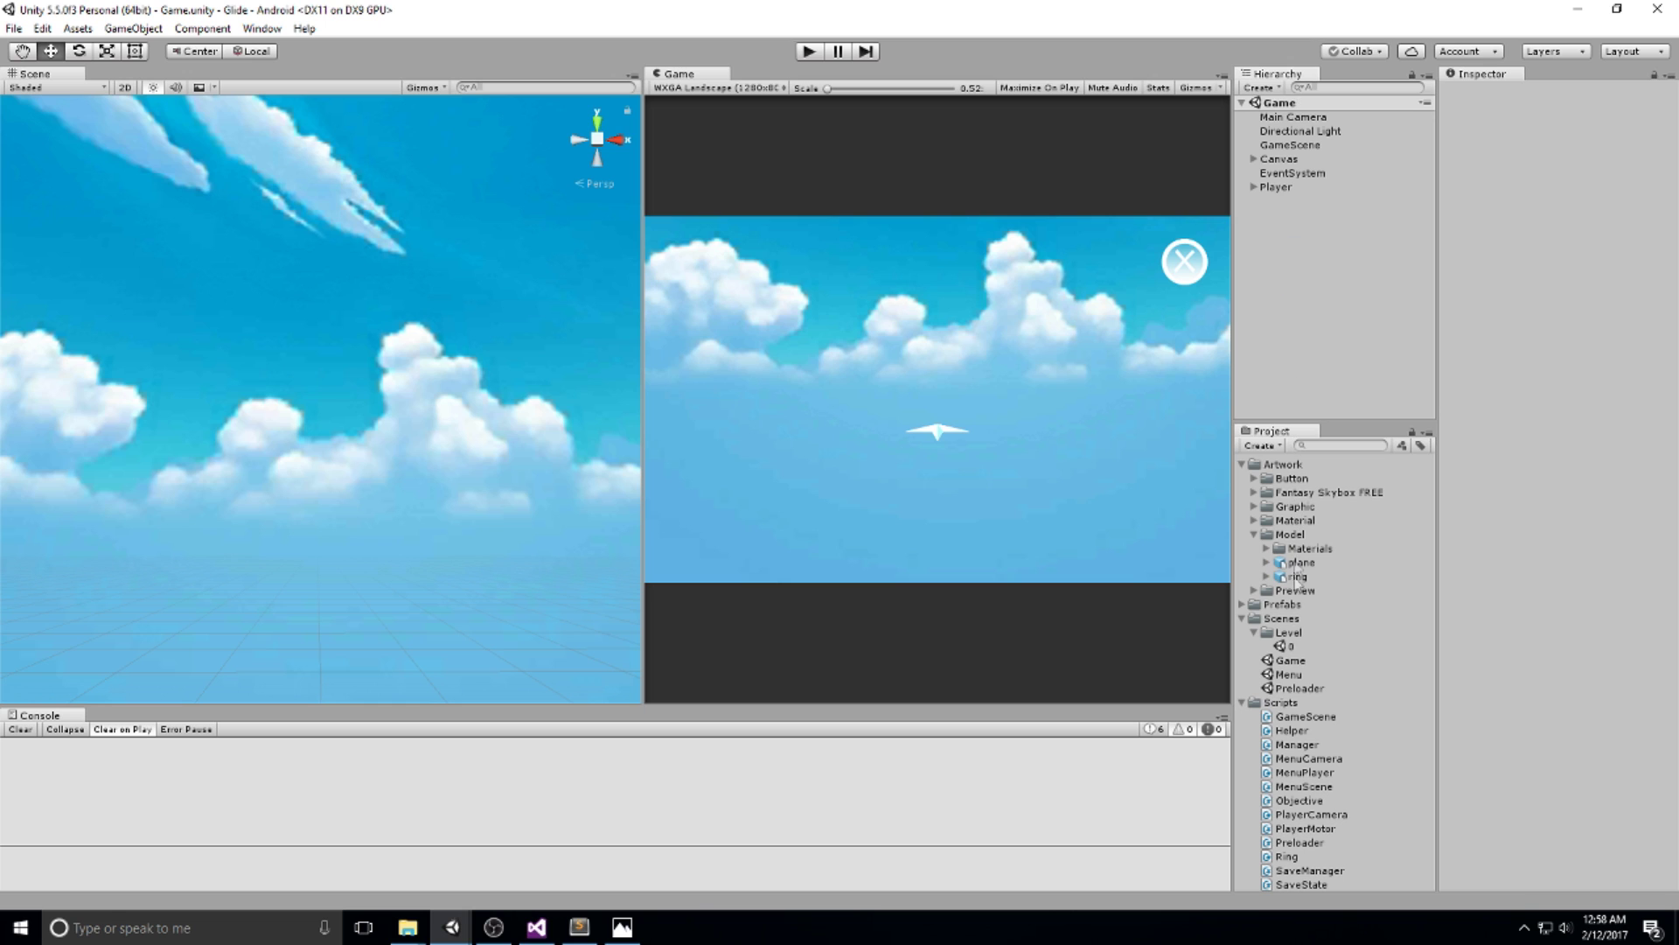
Open scene 0, dock the Game view beside the Scene view, and select Ring (5).
{"action": "double_click", "coordinate": [1292, 648]}
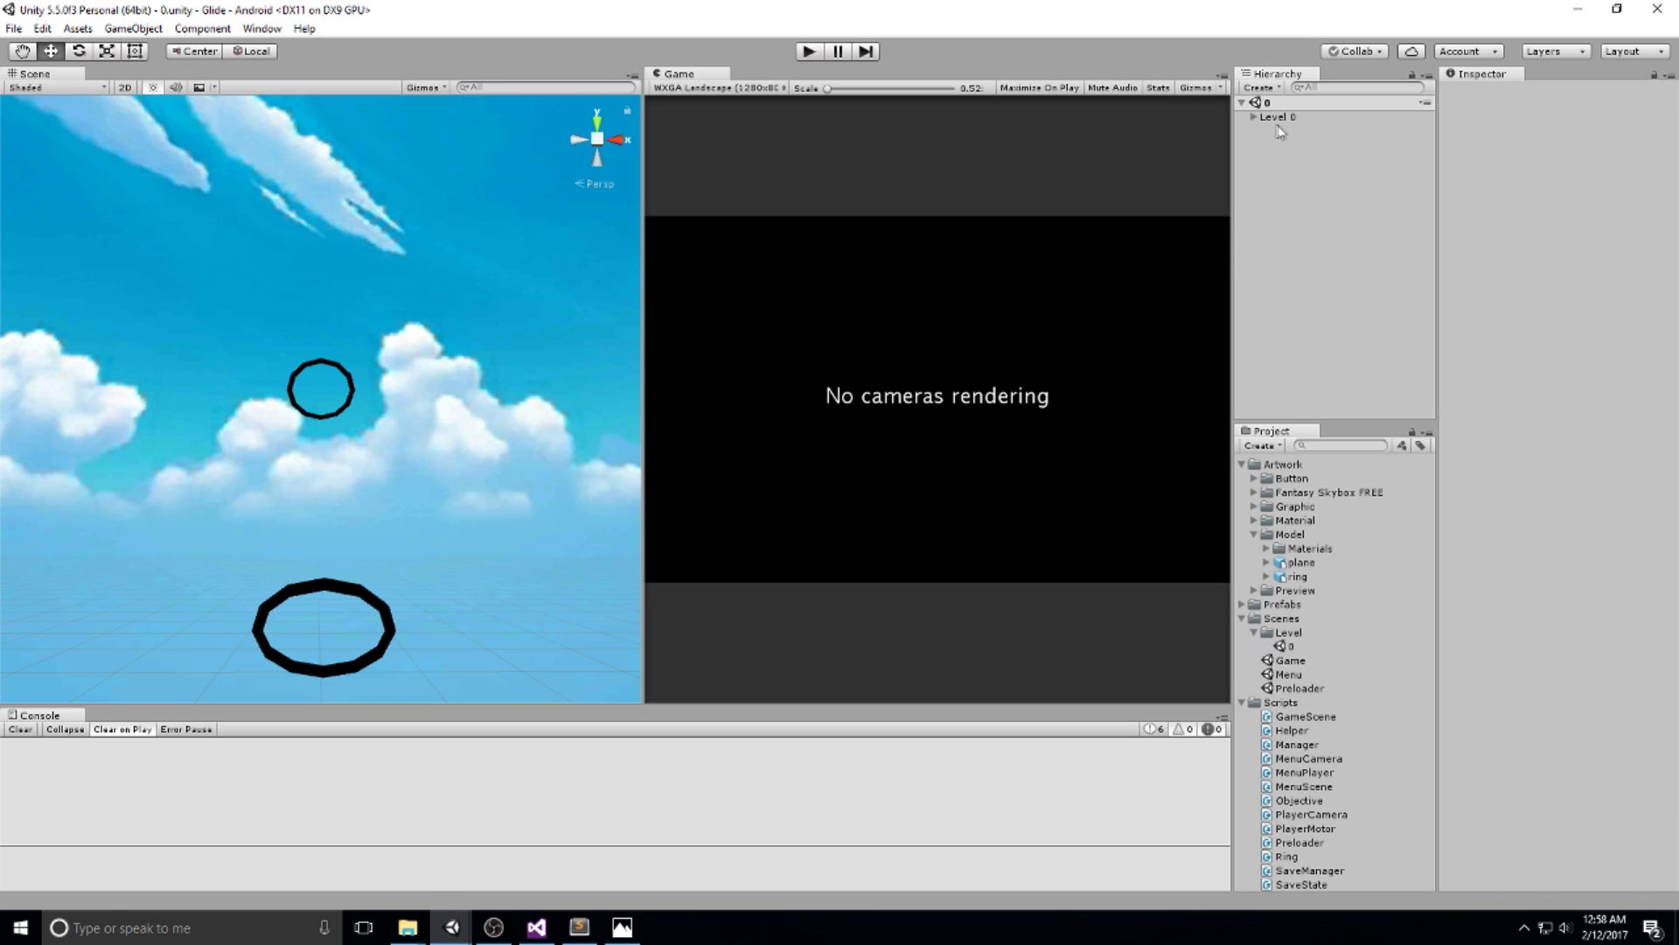
{"action": "left_click", "coordinate": [1262, 117]}
{"action": "left_click", "coordinate": [1256, 118]}
{"action": "left_click", "coordinate": [358, 166]}
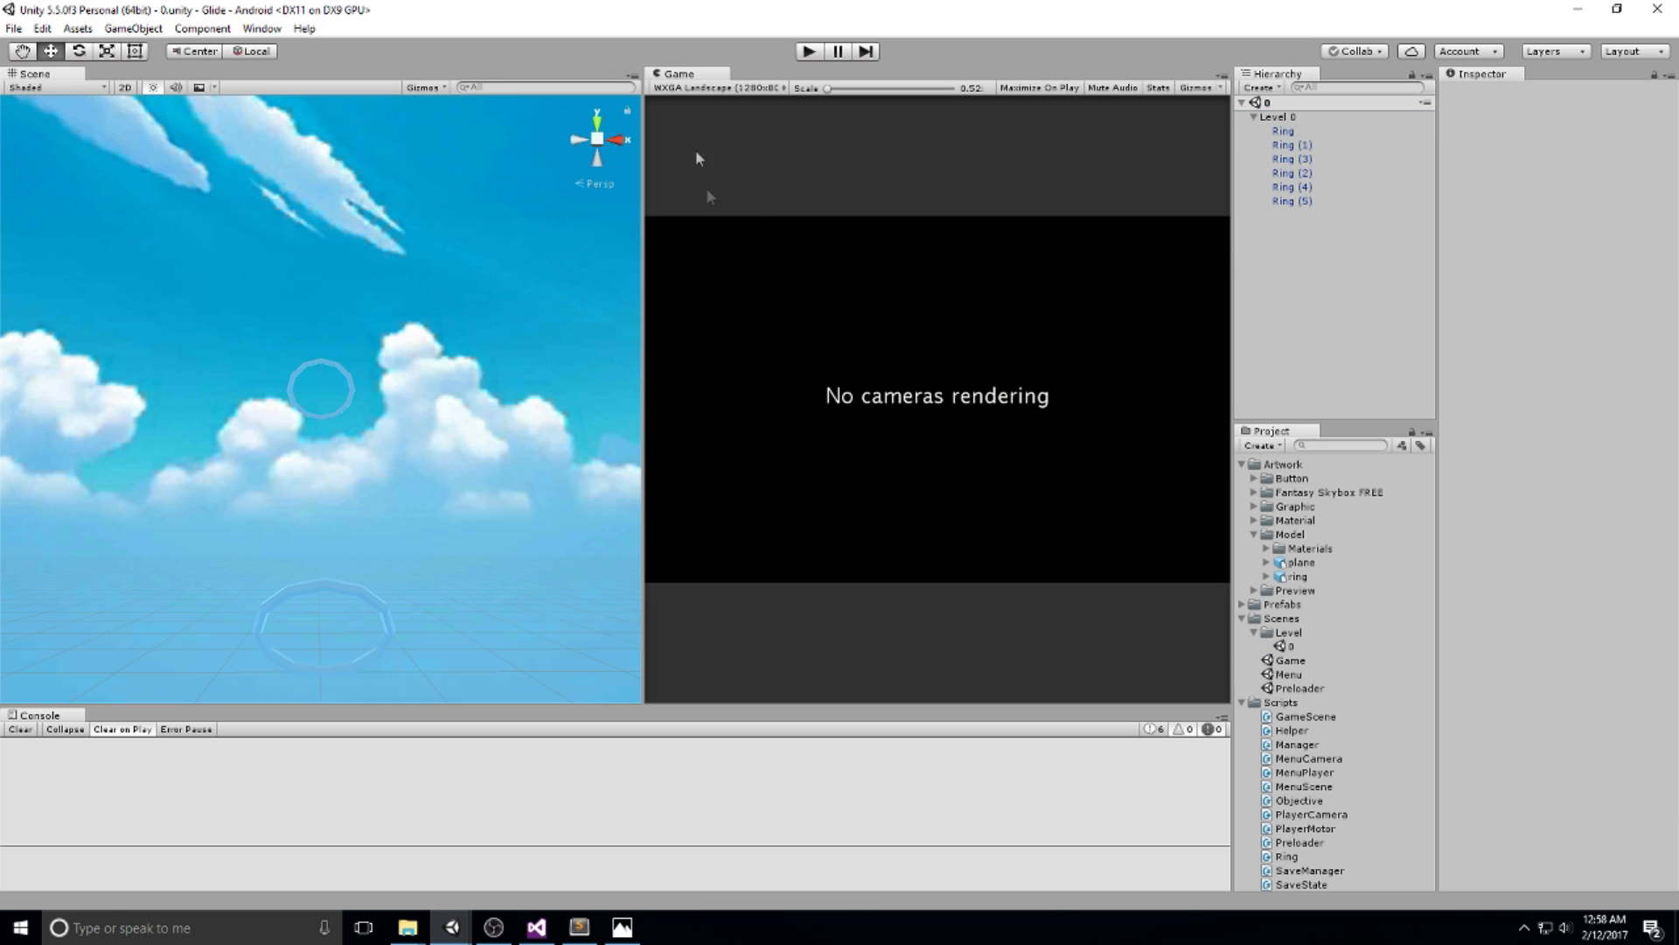
{"action": "left_click_drag", "start_coordinate": [687, 74], "coordinate": [324, 74]}
{"action": "left_click", "coordinate": [35, 73]}
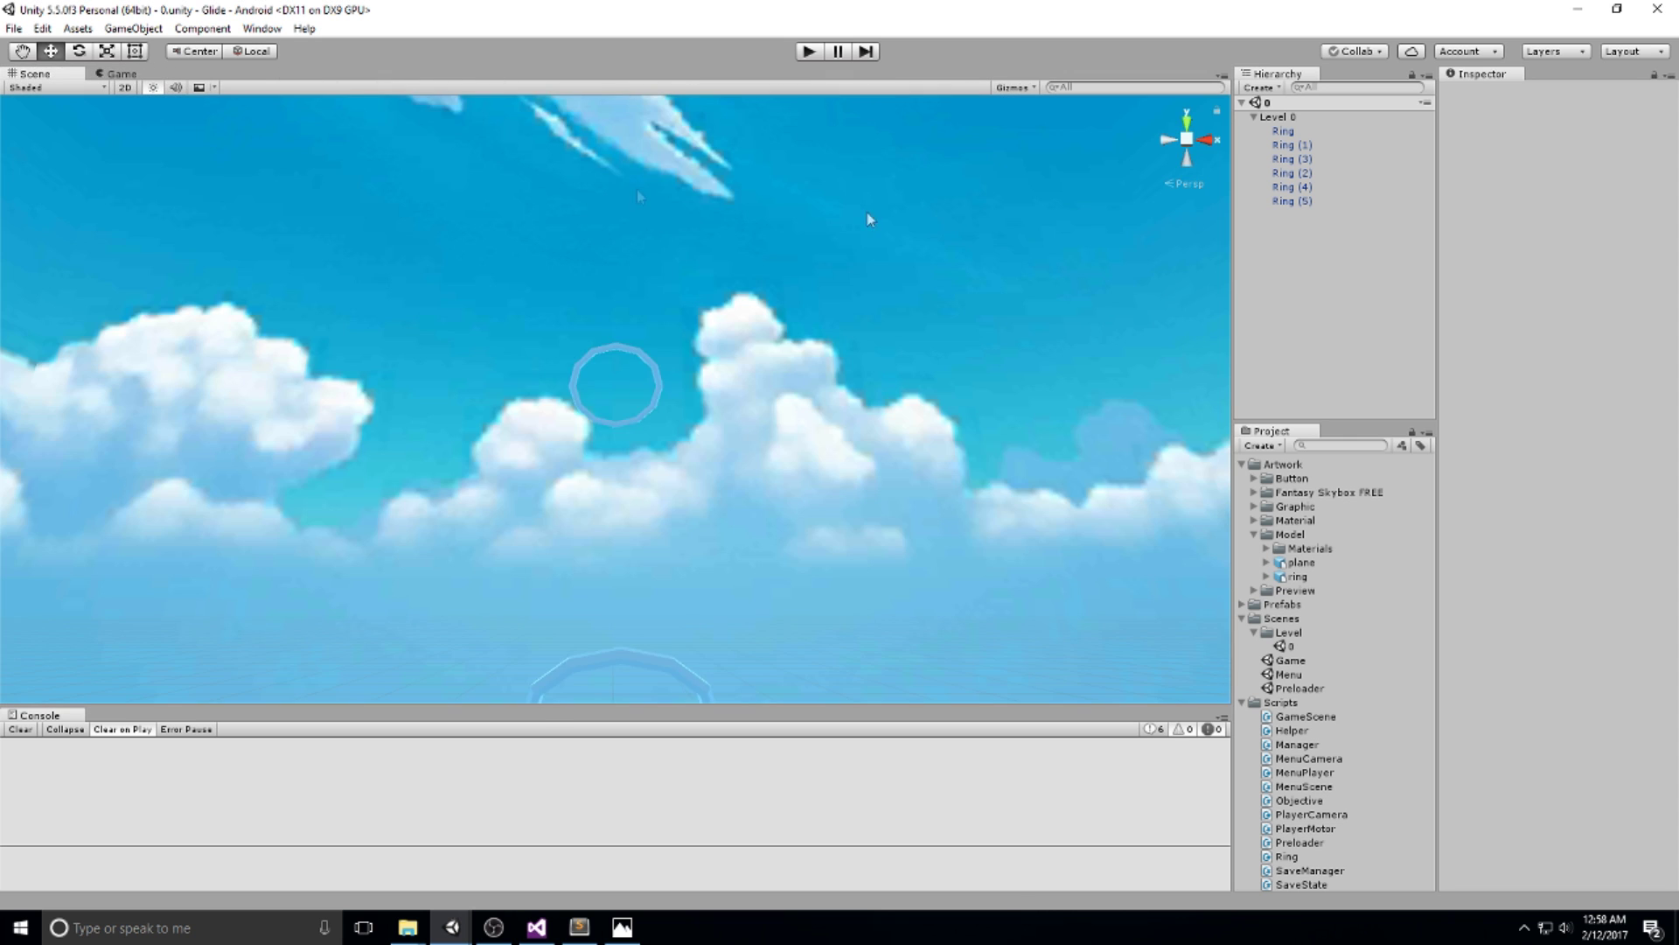
{"action": "right_click_drag", "start_coordinate": [869, 219], "coordinate": [397, 461]}
{"action": "left_click", "coordinate": [980, 322]}
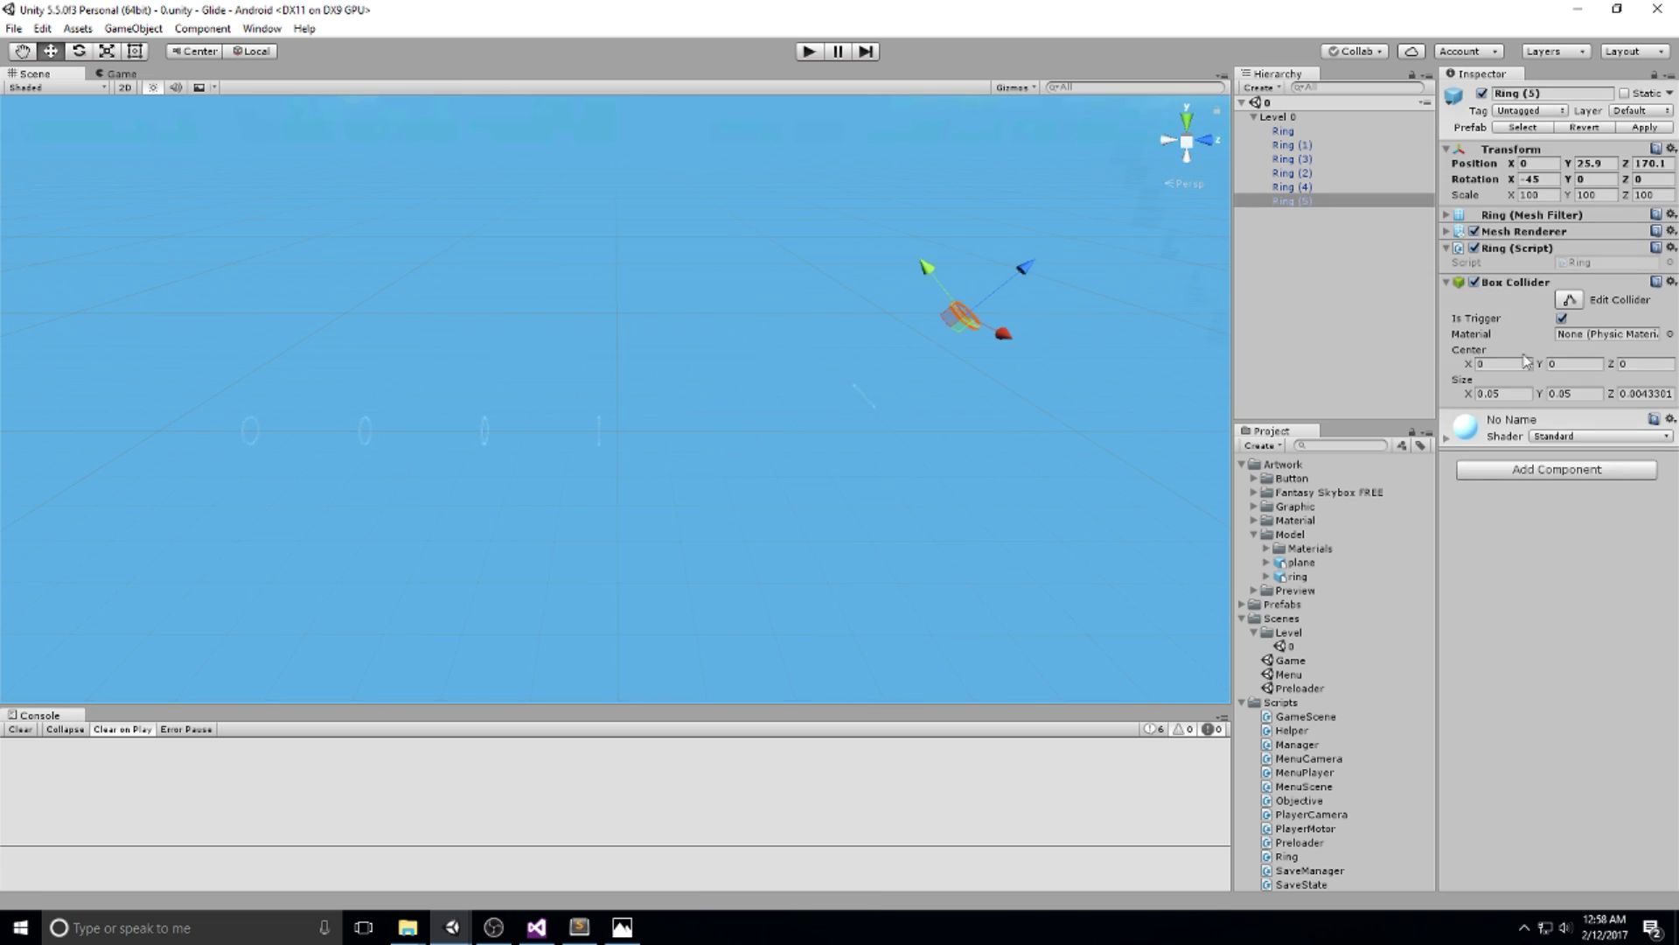
Switch Ring (5)'s material from FinalRing to InactiveRing, apply it to the prefab, and save.
{"action": "left_click", "coordinate": [1254, 520]}
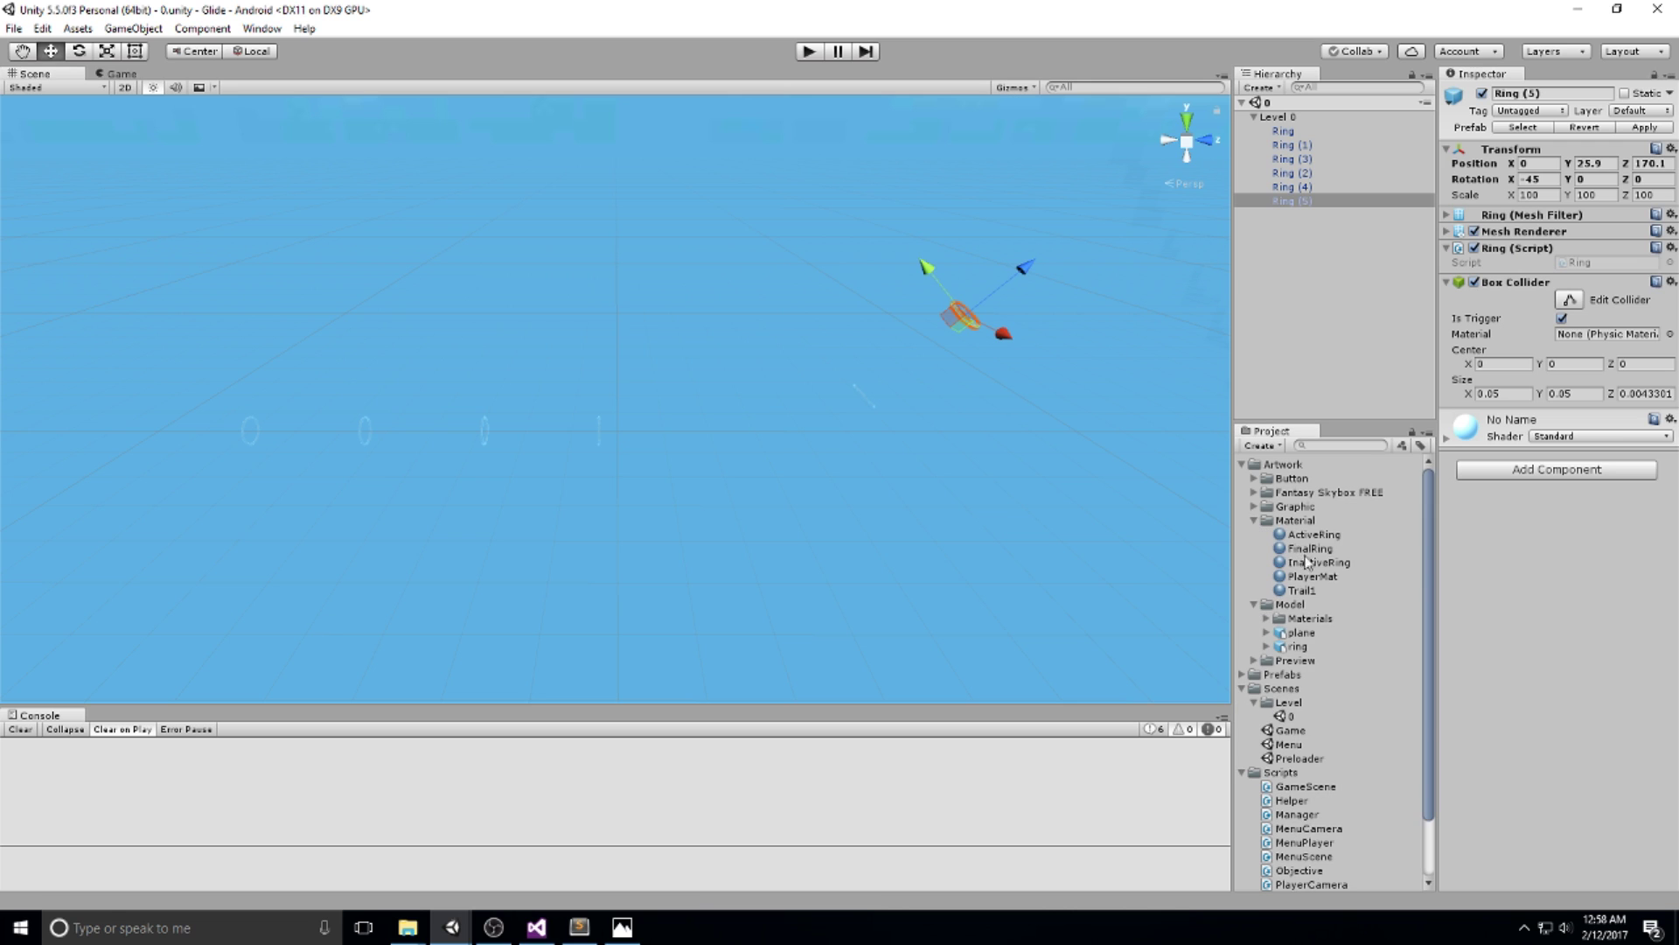
{"action": "left_click_drag", "start_coordinate": [1330, 548], "coordinate": [1456, 525]}
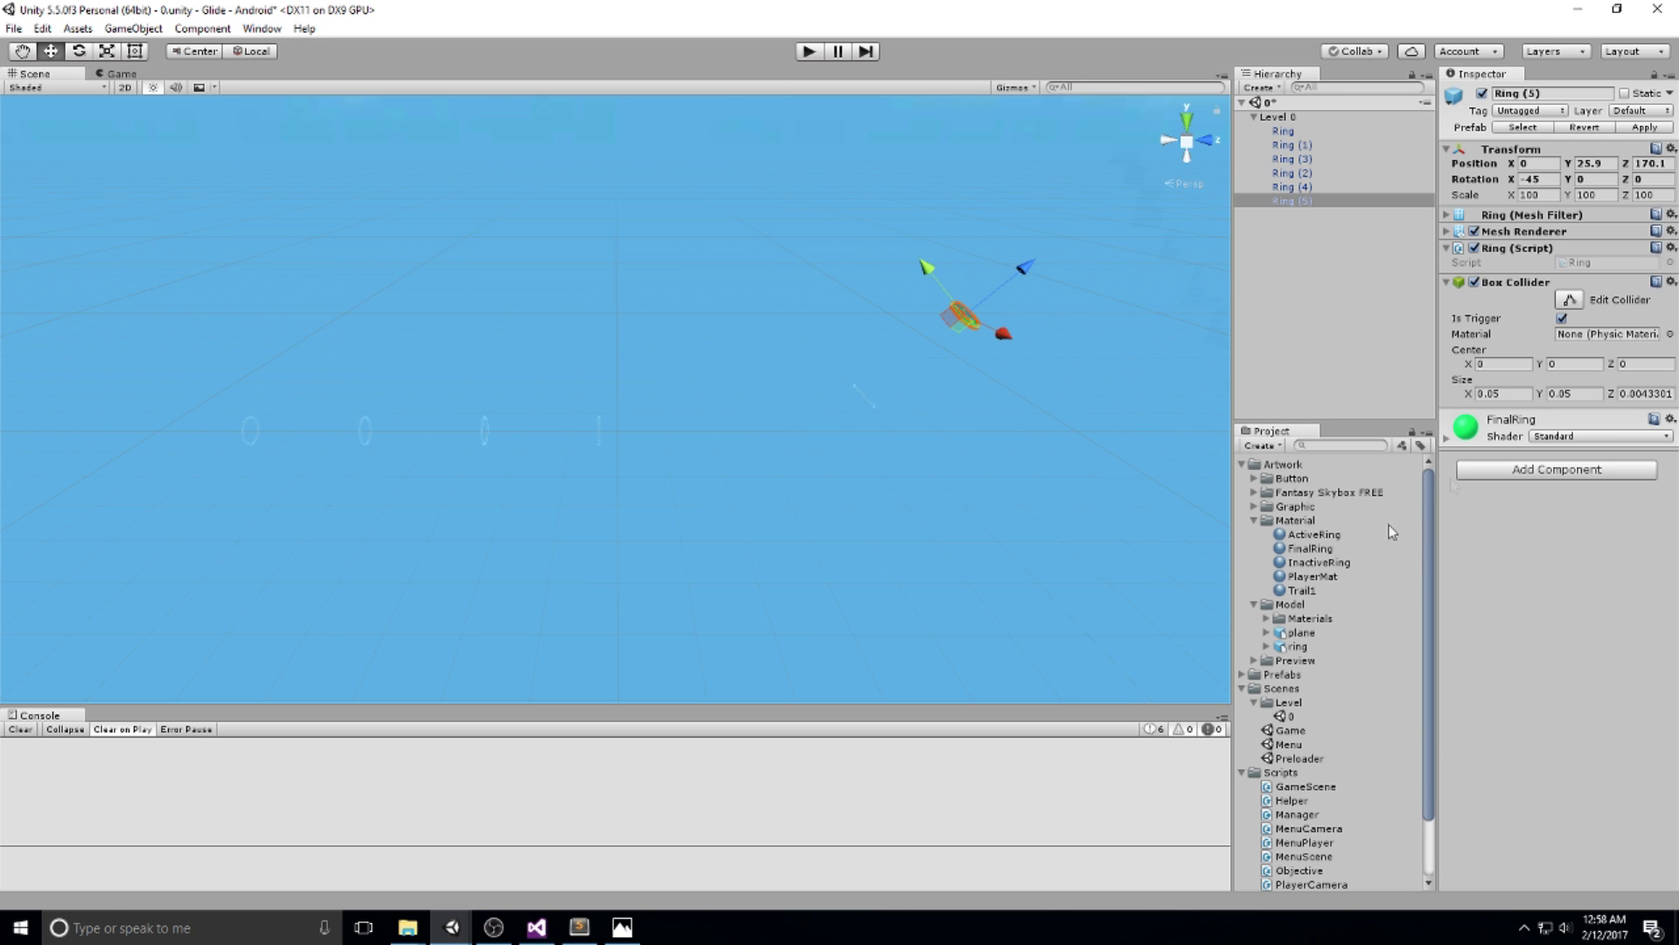
{"action": "left_click", "coordinate": [1645, 127]}
{"action": "scroll", "coordinate": [699, 218], "scroll_direction": "up", "scroll_amount": 3}
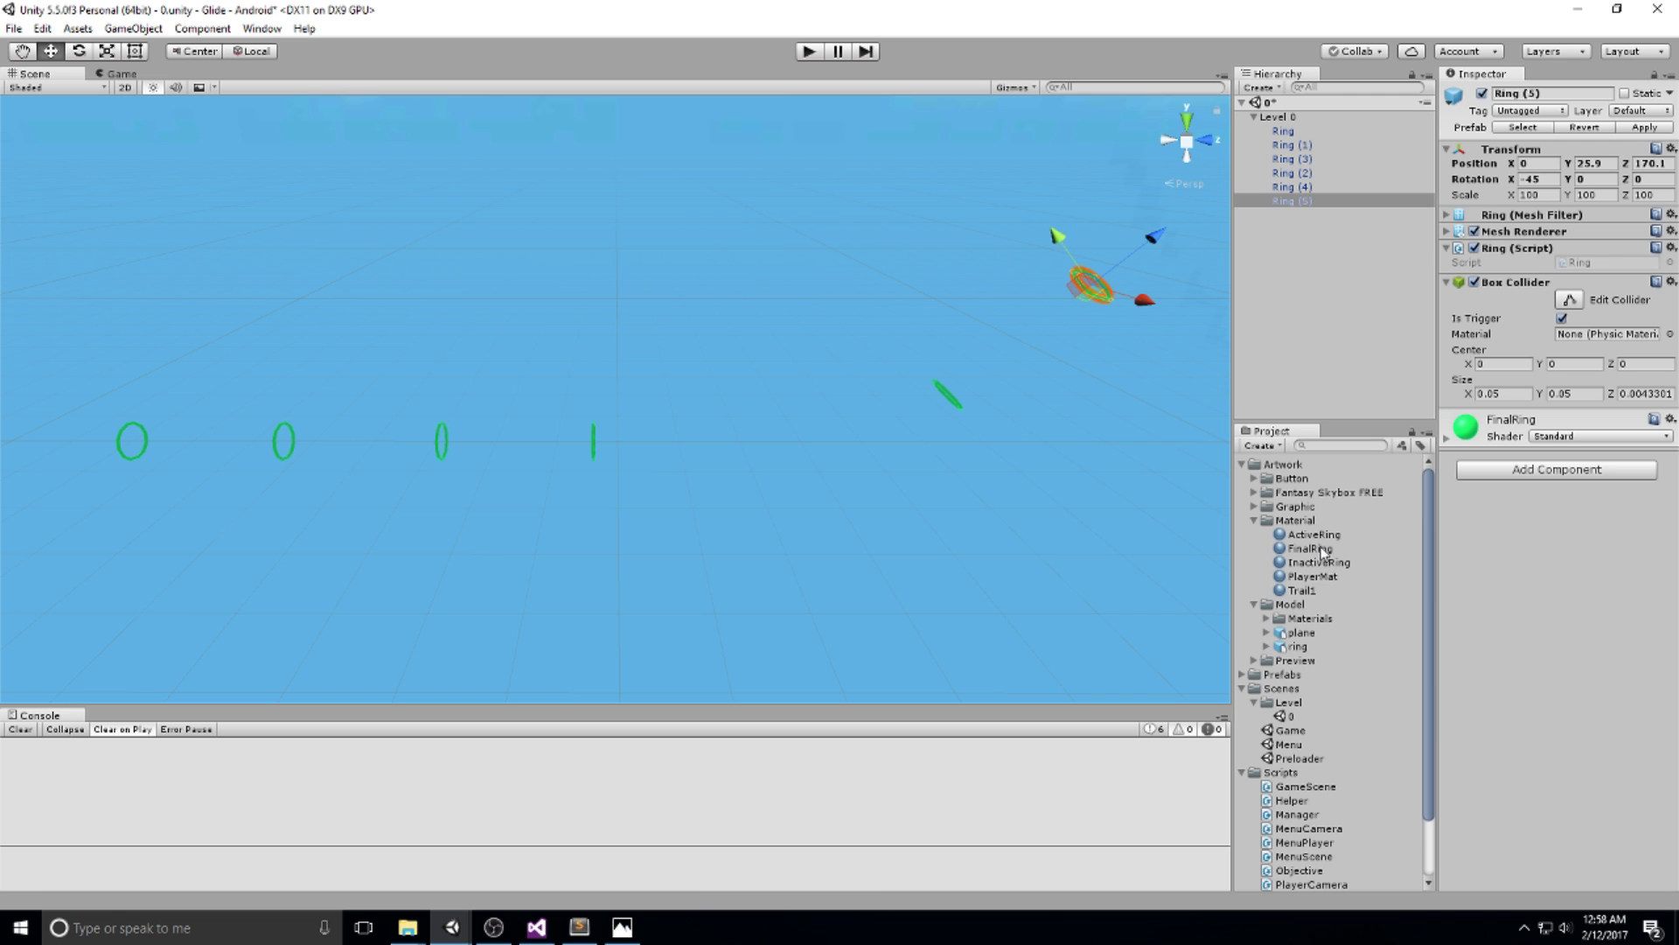
{"action": "left_click_drag", "start_coordinate": [1325, 563], "coordinate": [1509, 525]}
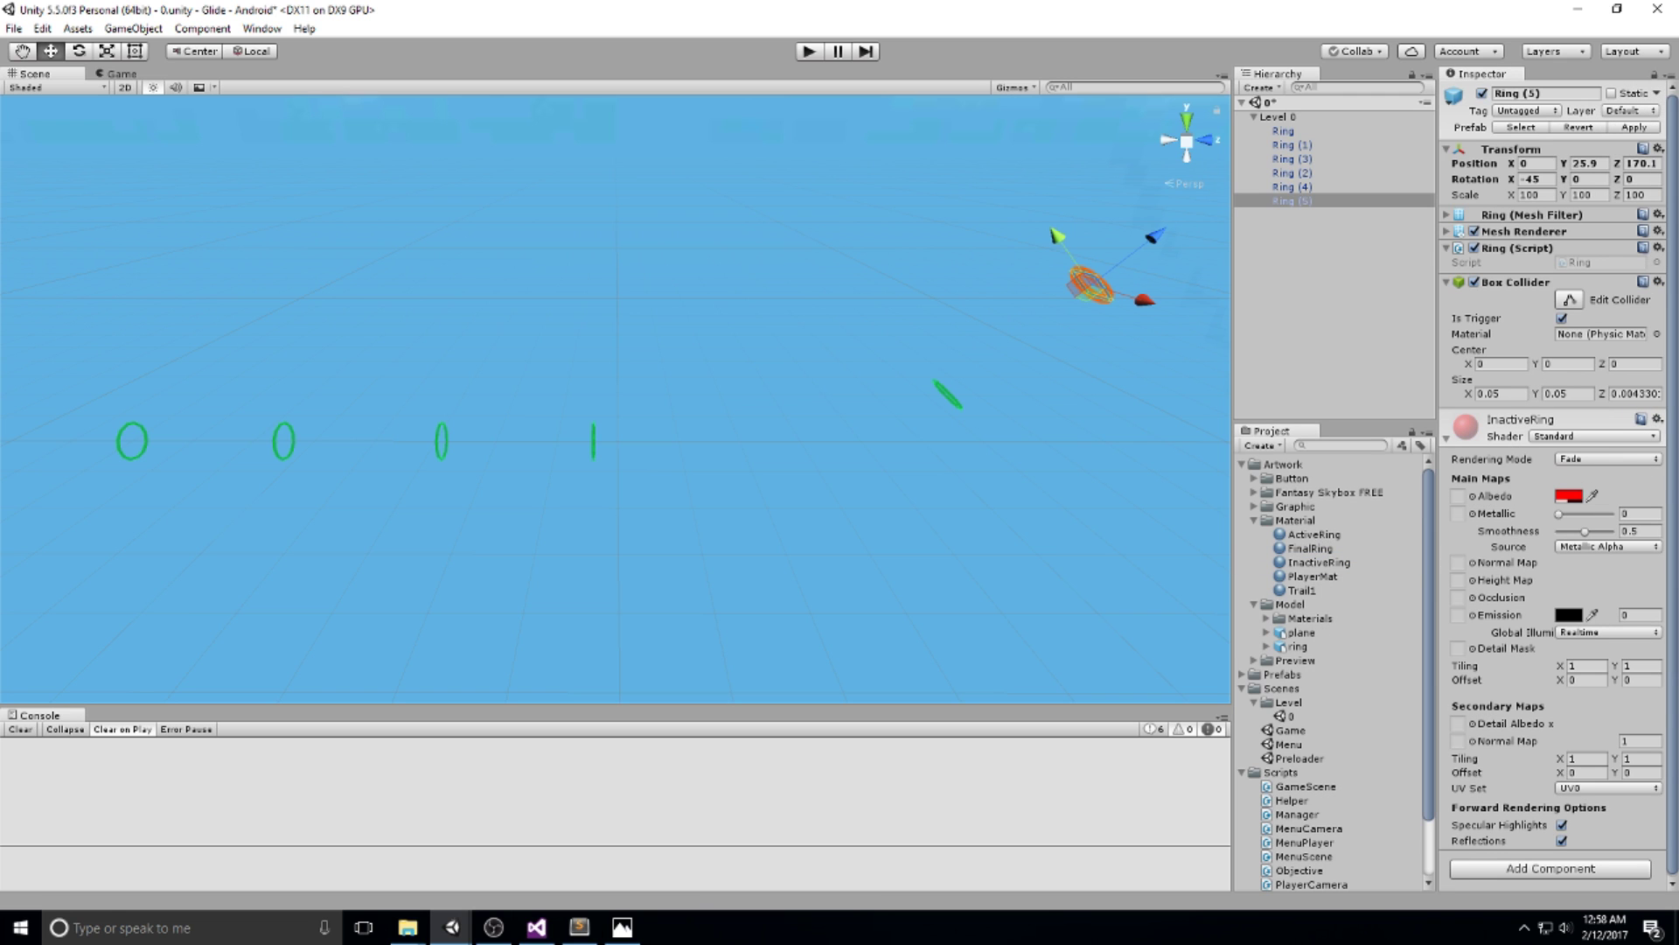
{"action": "left_click", "coordinate": [1627, 129]}
{"action": "scroll", "coordinate": [779, 520], "scroll_direction": "down", "scroll_amount": 1}
{"action": "key", "text": "ctrl+s"}
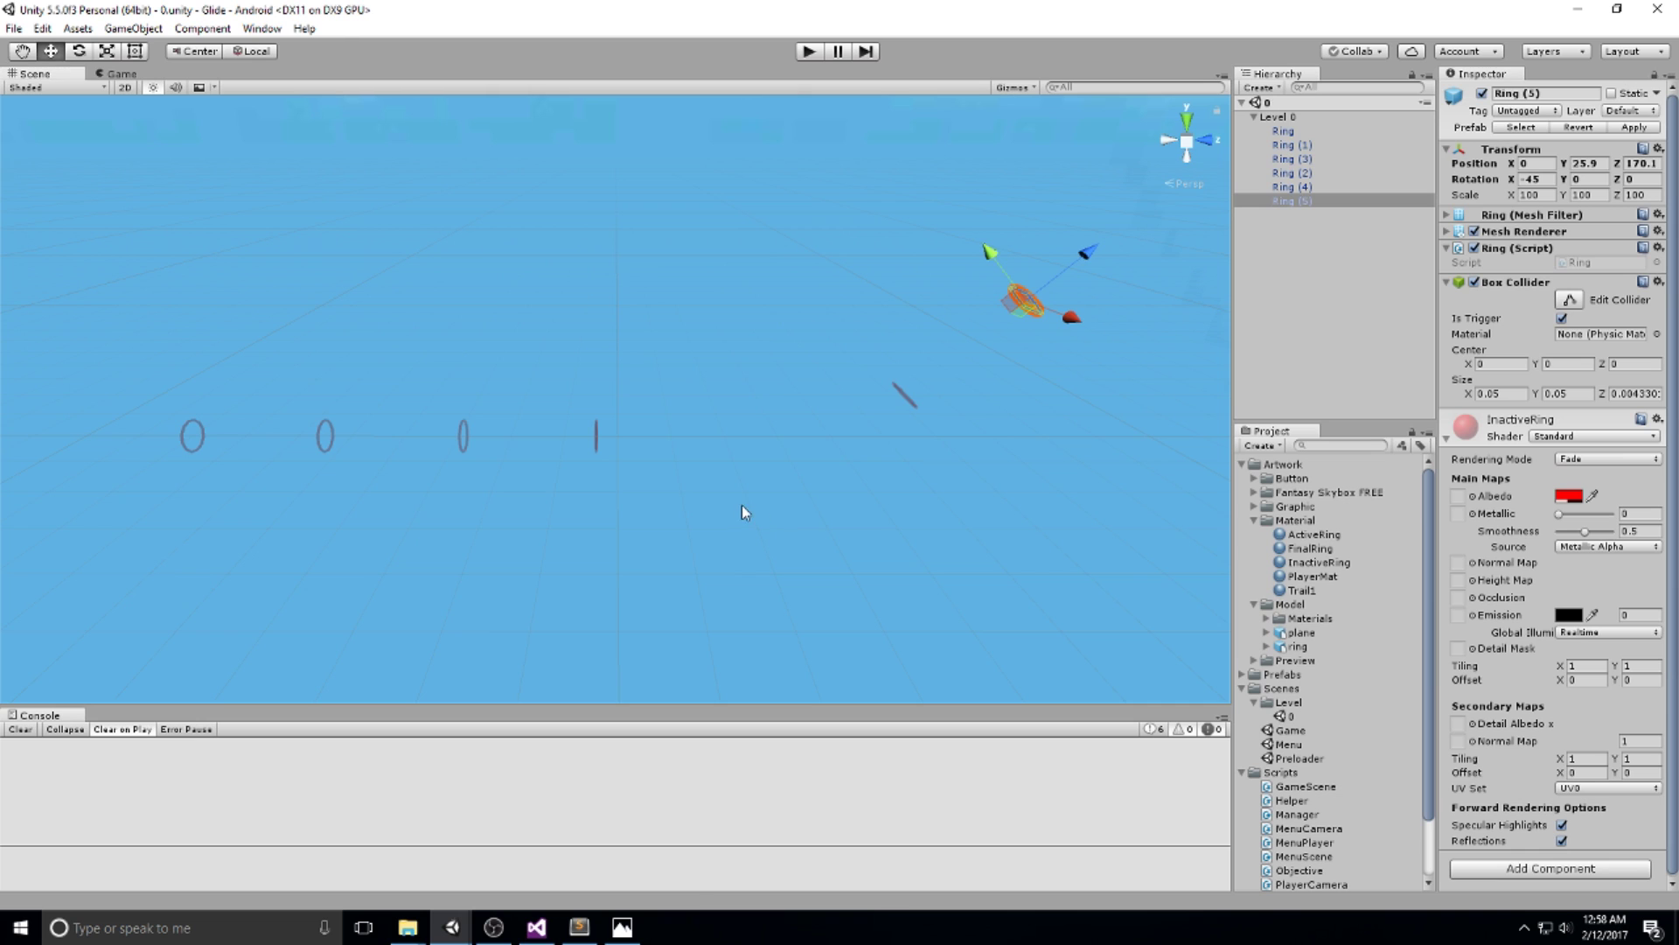
Collapse the Level 0 hierarchy and the Artwork folder.
{"action": "left_click", "coordinate": [1256, 117]}
{"action": "scroll", "coordinate": [656, 292], "scroll_direction": "down", "scroll_amount": 1}
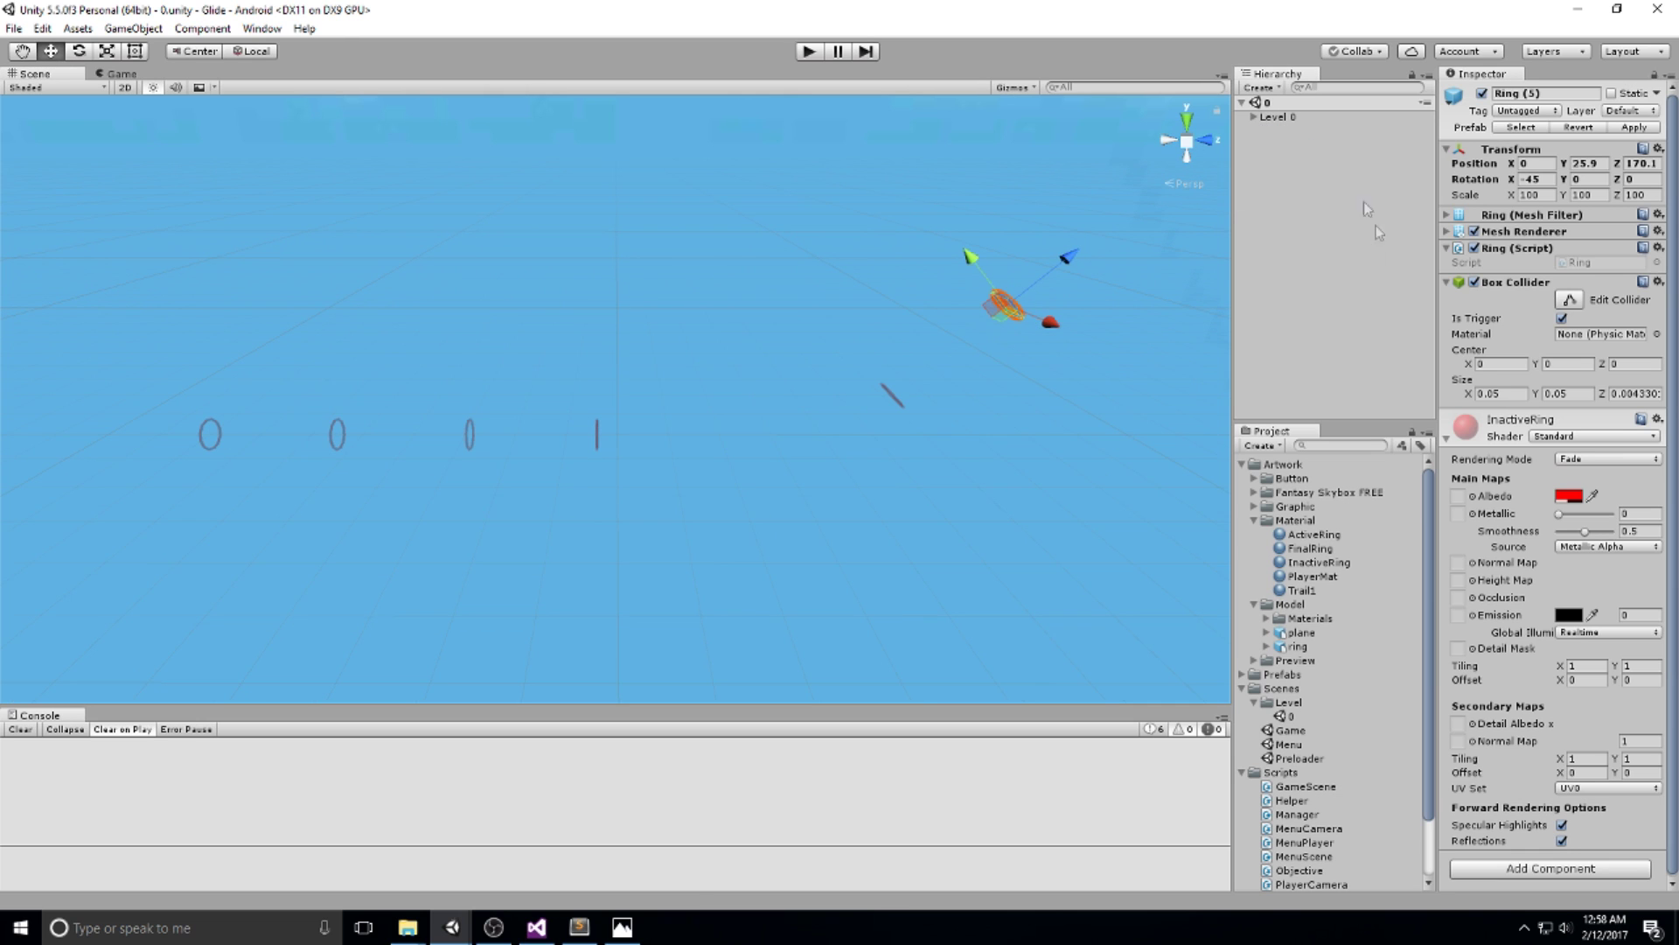
{"action": "left_click", "coordinate": [1242, 103]}
{"action": "left_click", "coordinate": [1242, 464]}
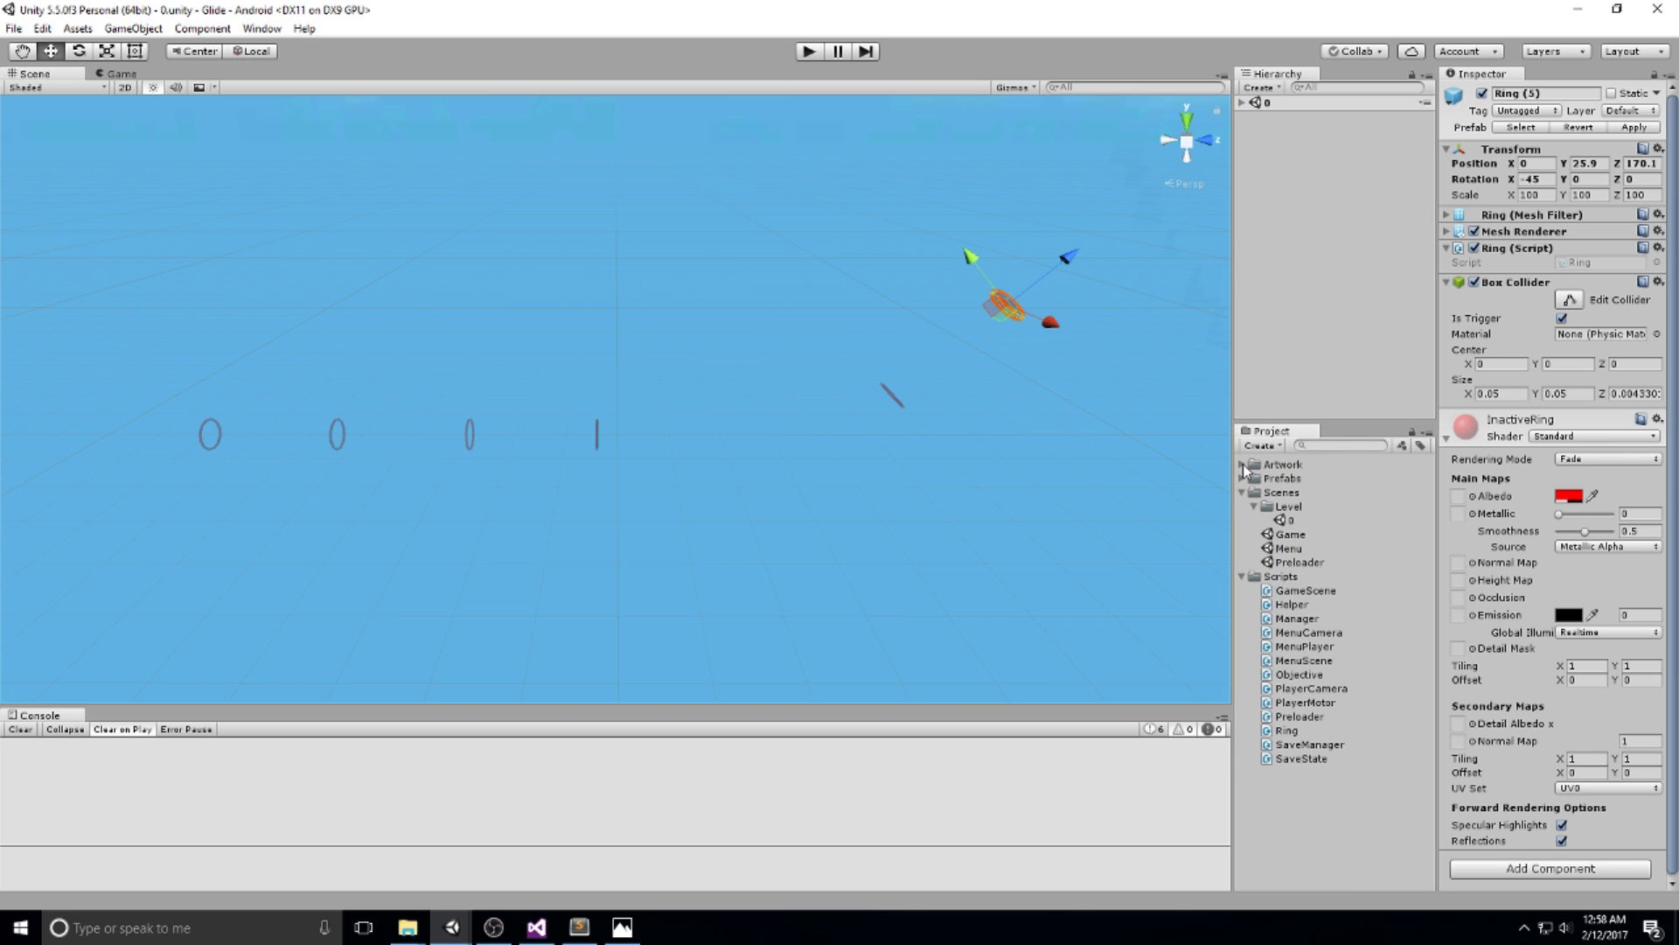
Open the GameScene script and add a '// Load up the level' comment at the top of Start().
{"action": "left_click", "coordinate": [1254, 506]}
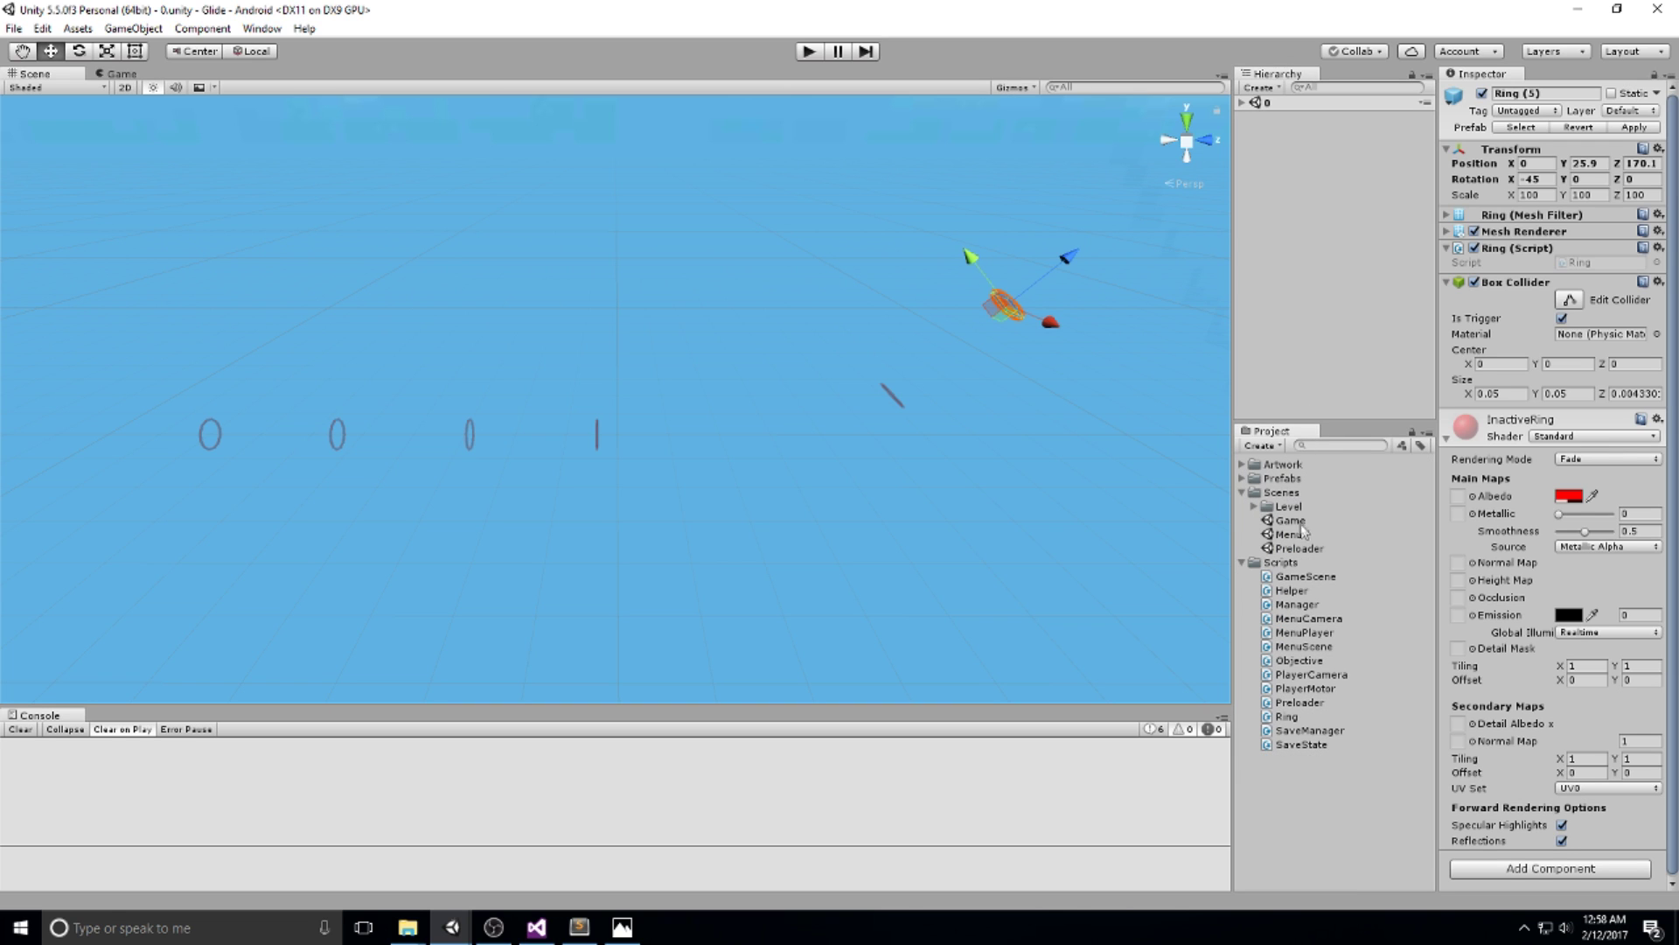
{"action": "double_click", "coordinate": [1316, 580]}
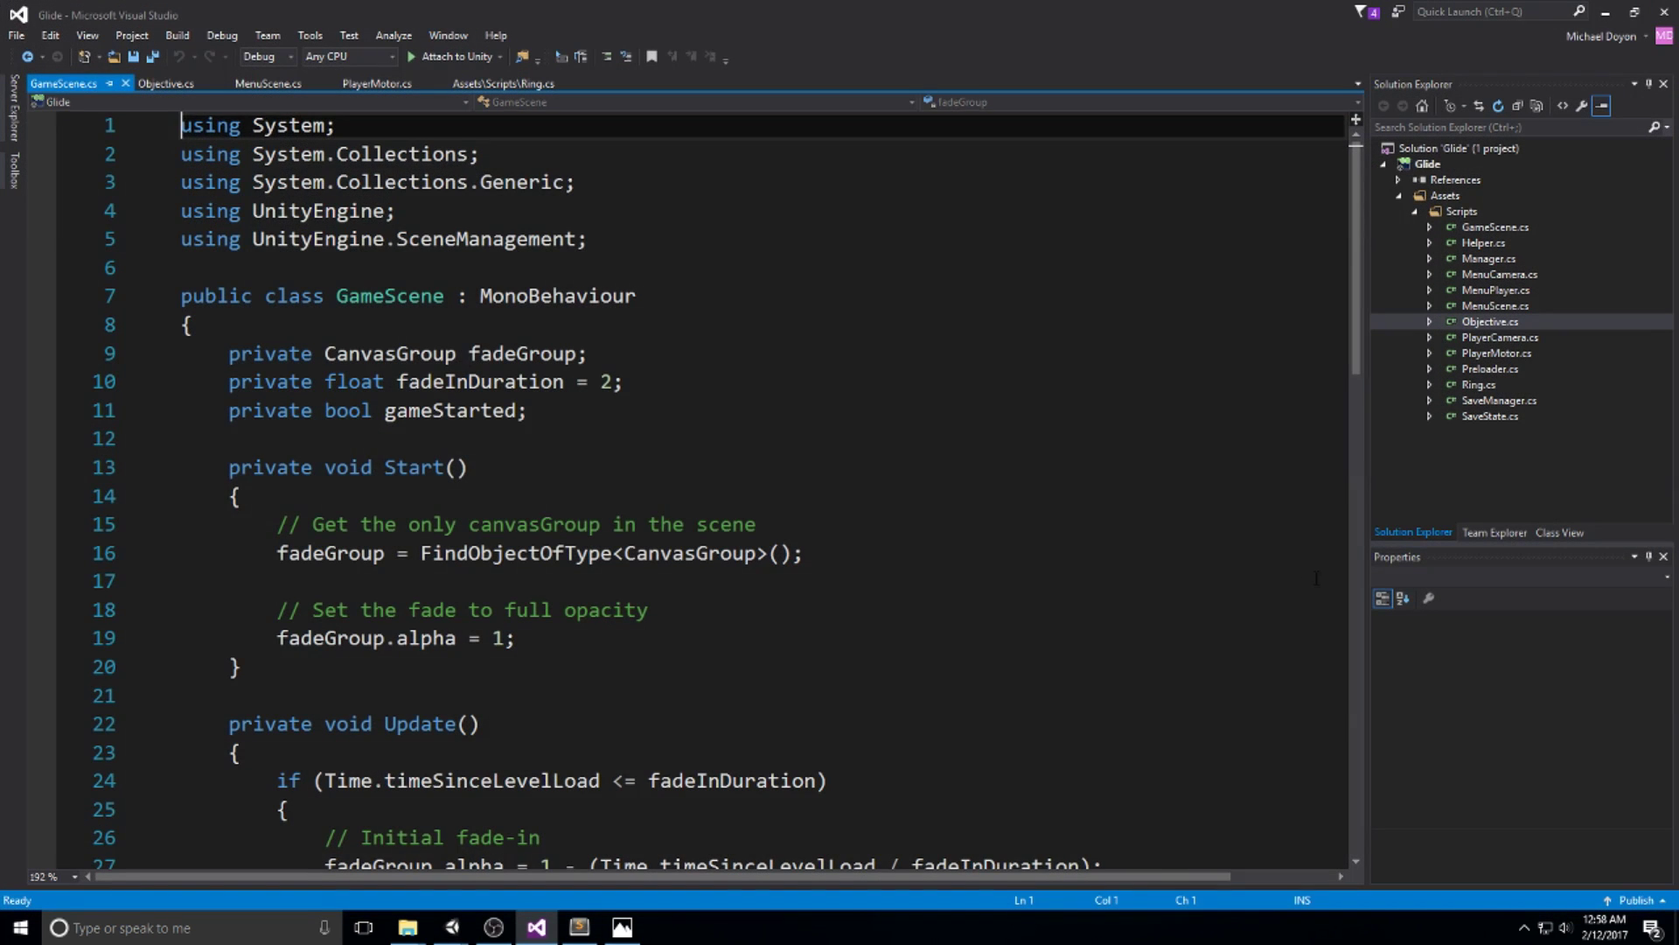
{"action": "left_click", "coordinate": [378, 497]}
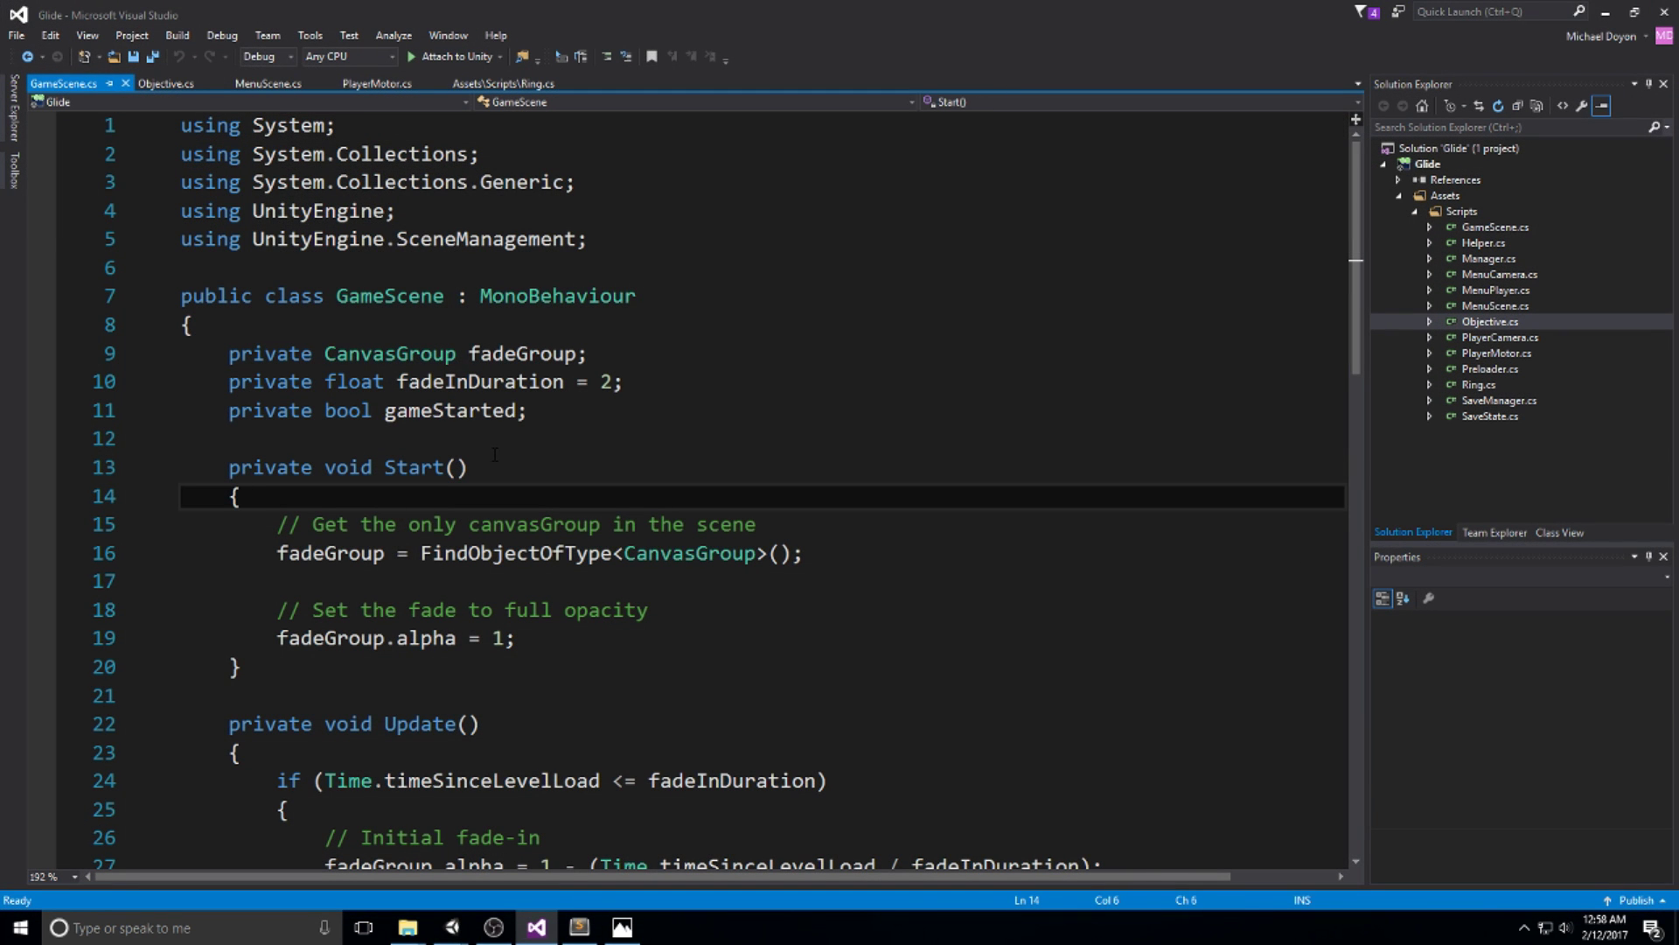
{"action": "key", "text": "Return"}
{"action": "key", "text": "Return"}
{"action": "key", "text": "Up"}
{"action": "key", "text": "Up"}
{"action": "key", "text": "Down"}
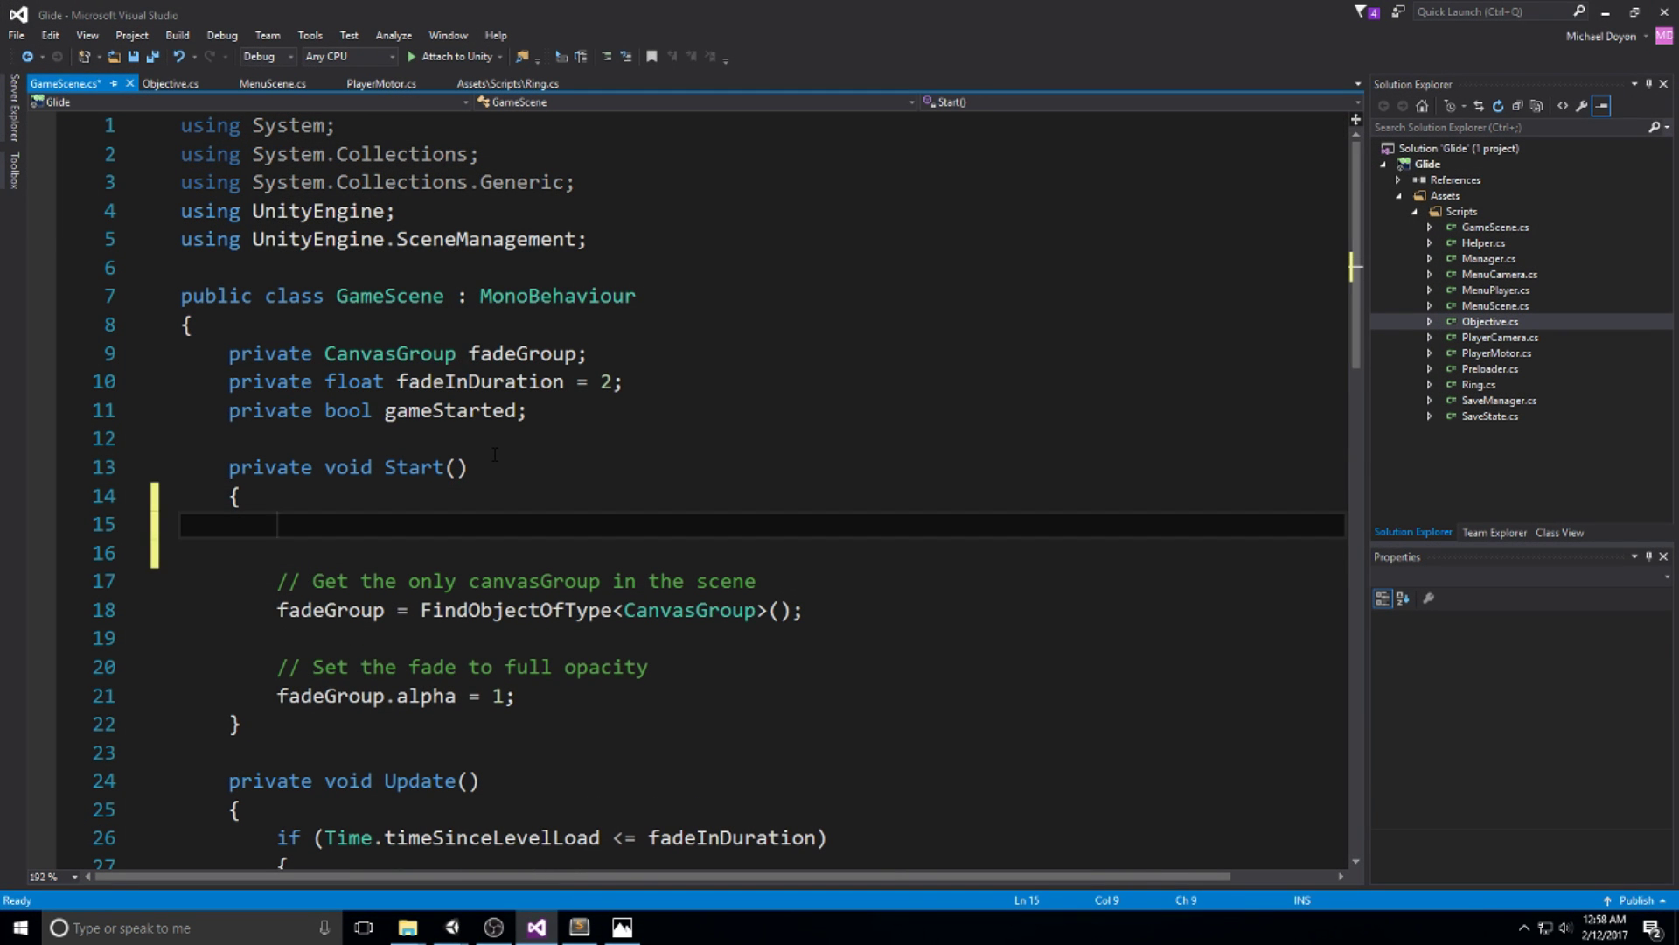
{"action": "type", "text": "//"}
{"action": "key", "text": "ctrl+s"}
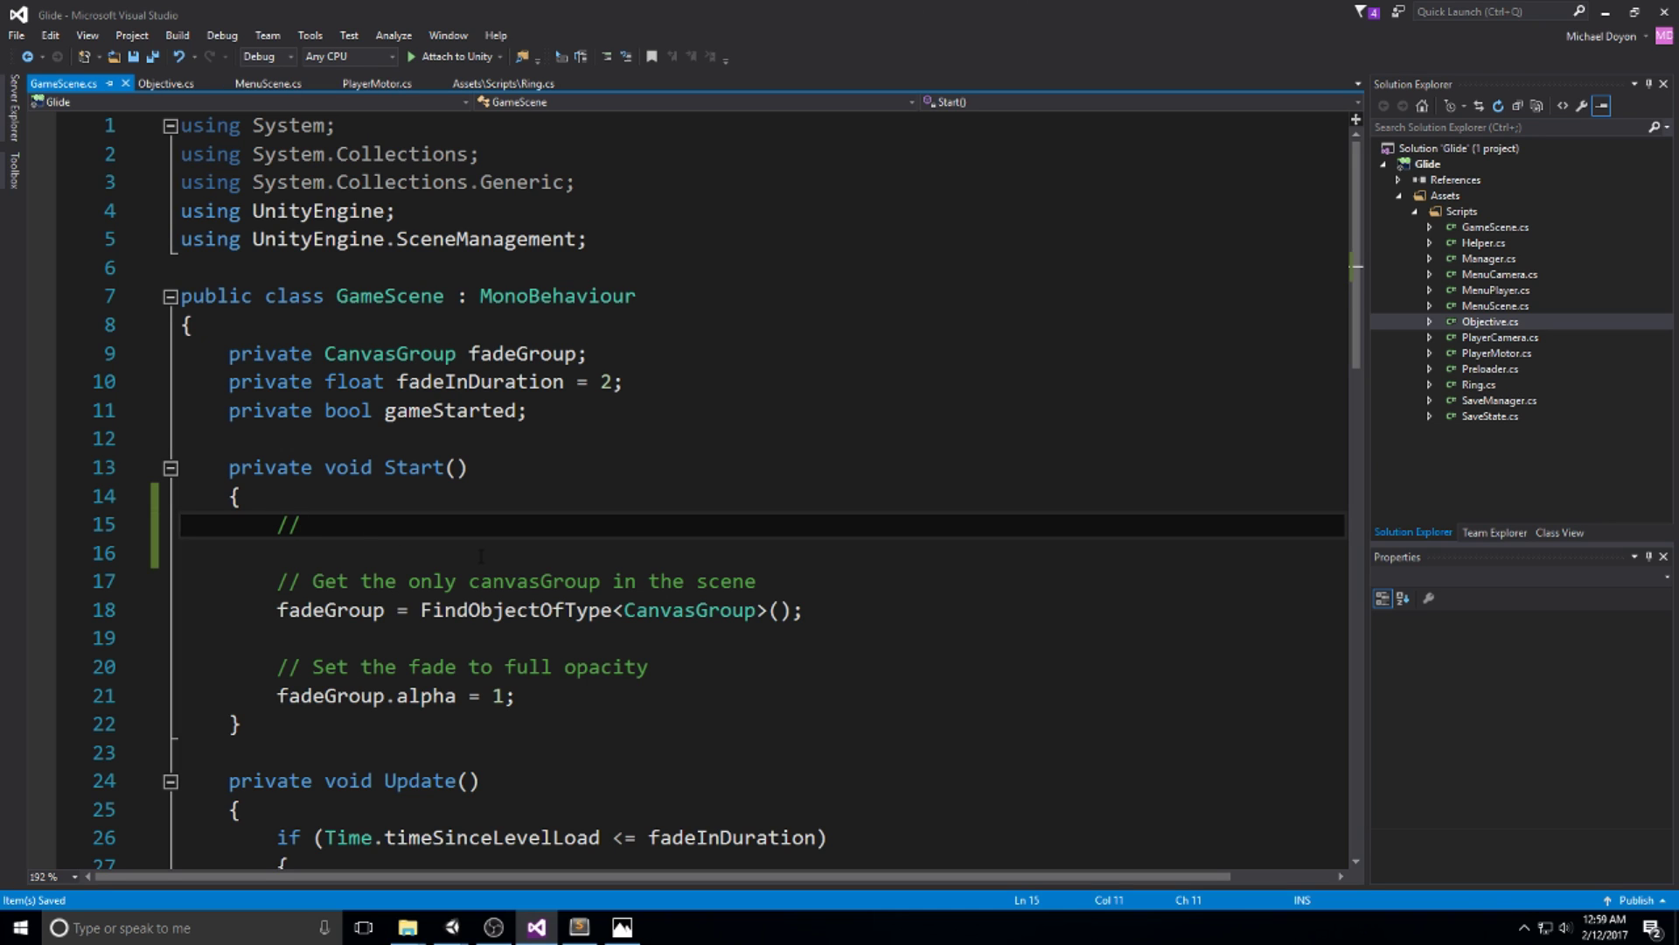
{"action": "type", "text": "Load up "}
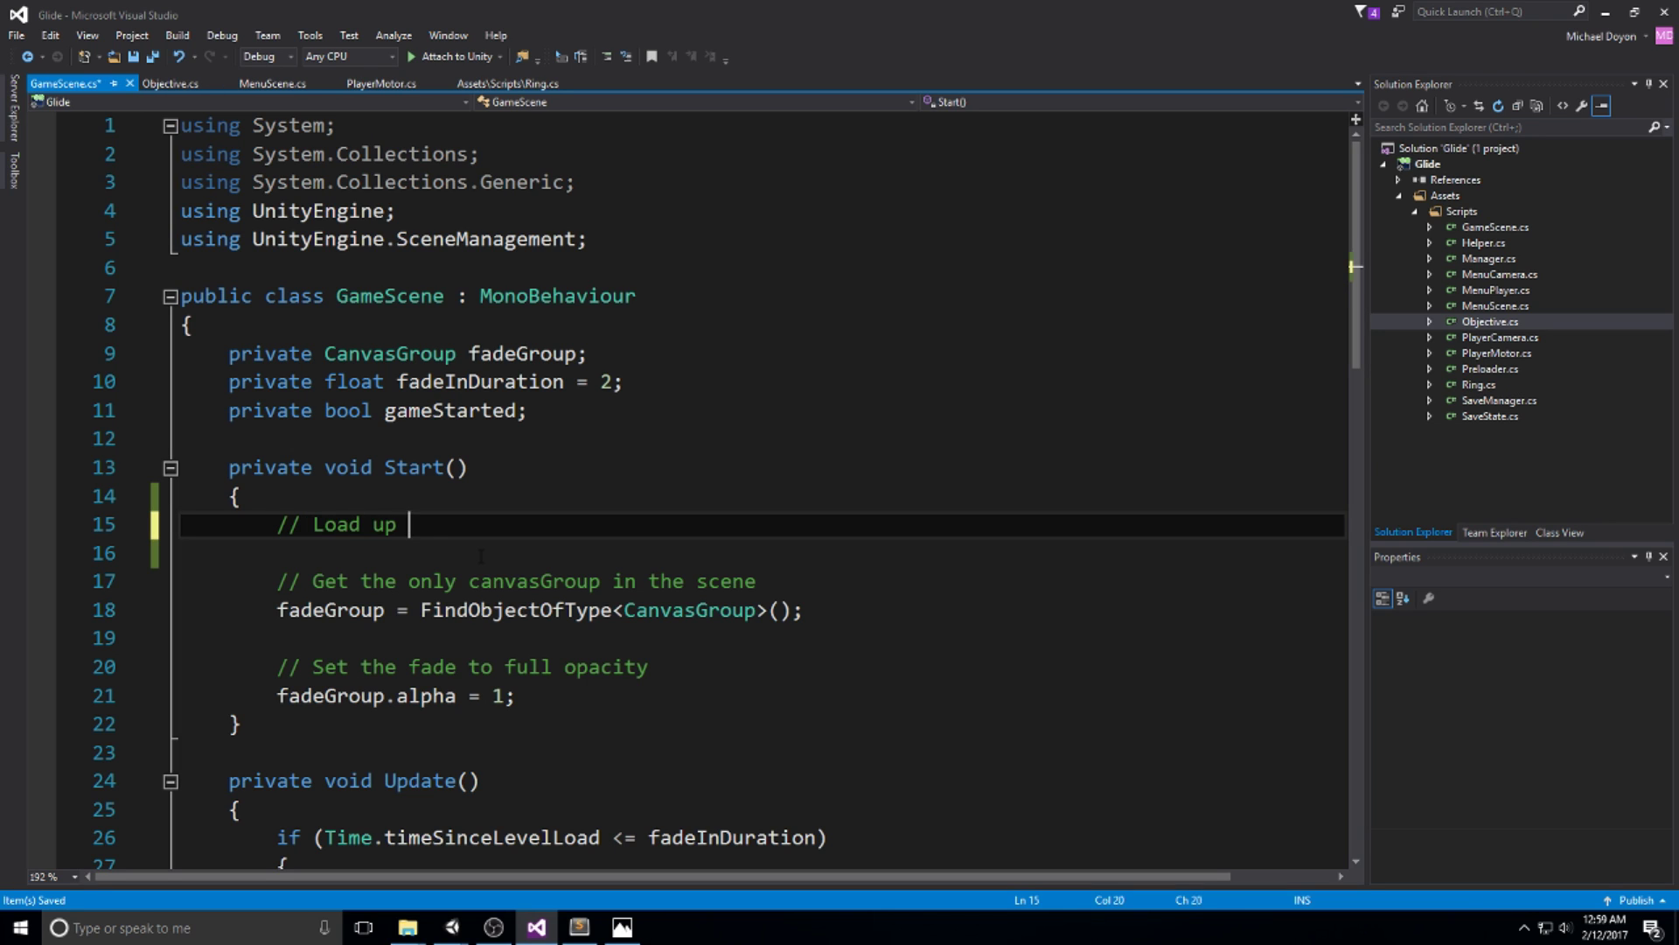
{"action": "type", "text": "the level"}
{"action": "key", "text": "Return"}
{"action": "key", "text": "ctrl+s"}
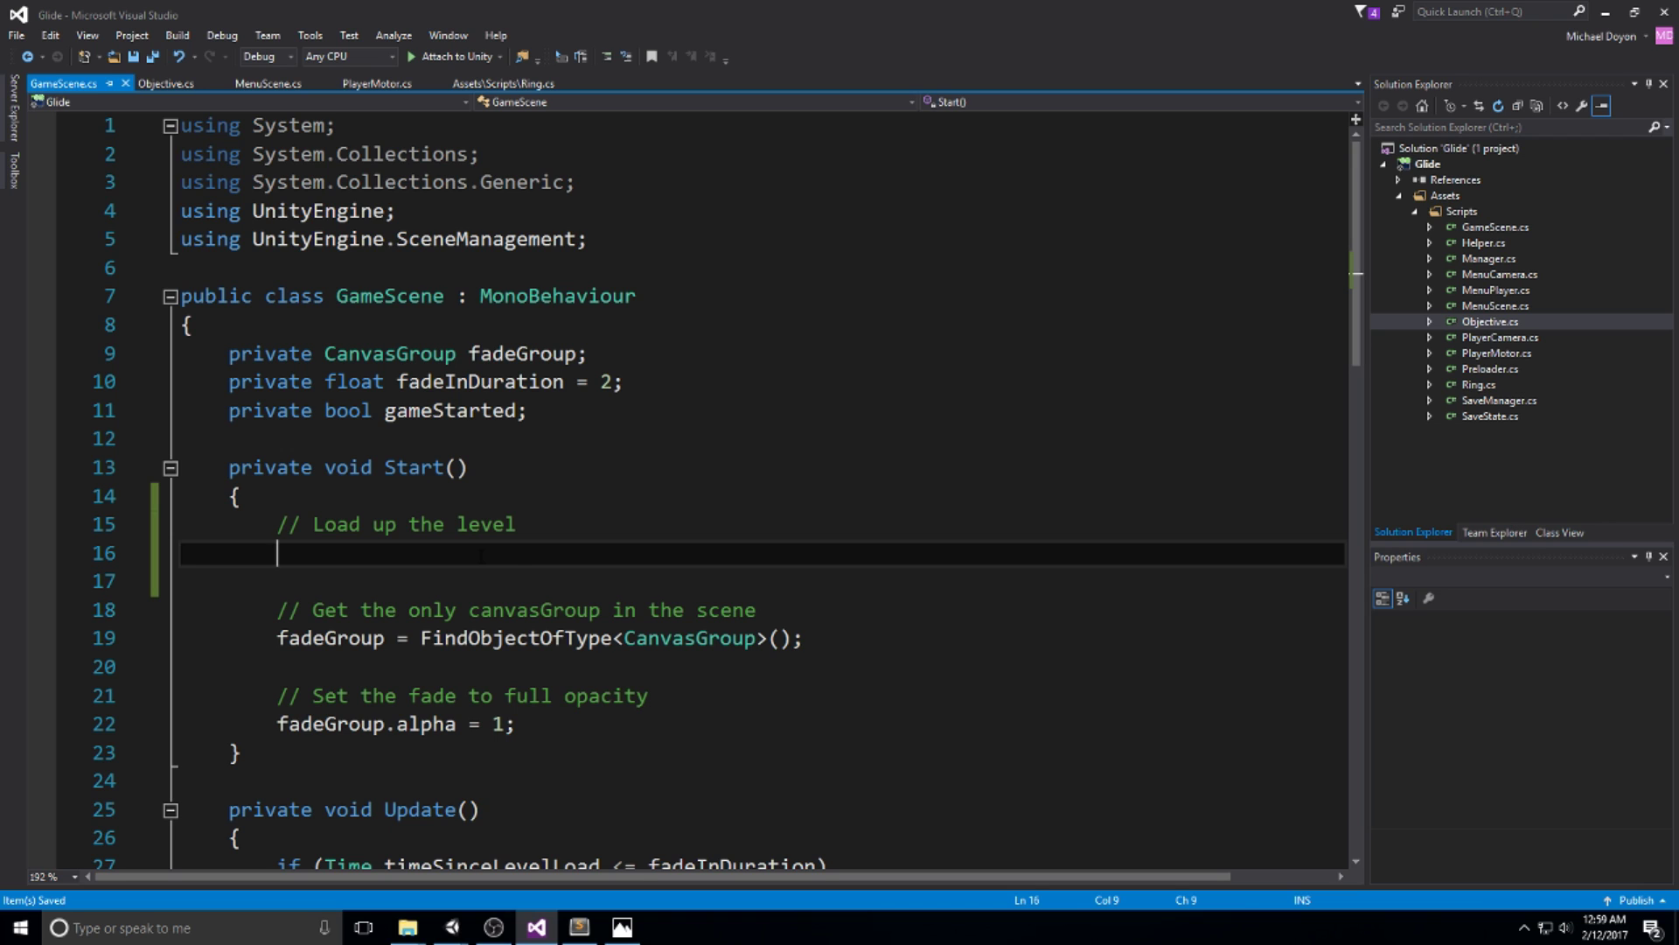
Begin the line SceneManager.LoadScene(Manager.Instance.currentLevel.ToString() below the comment.
{"action": "type", "text": "SceneMana"}
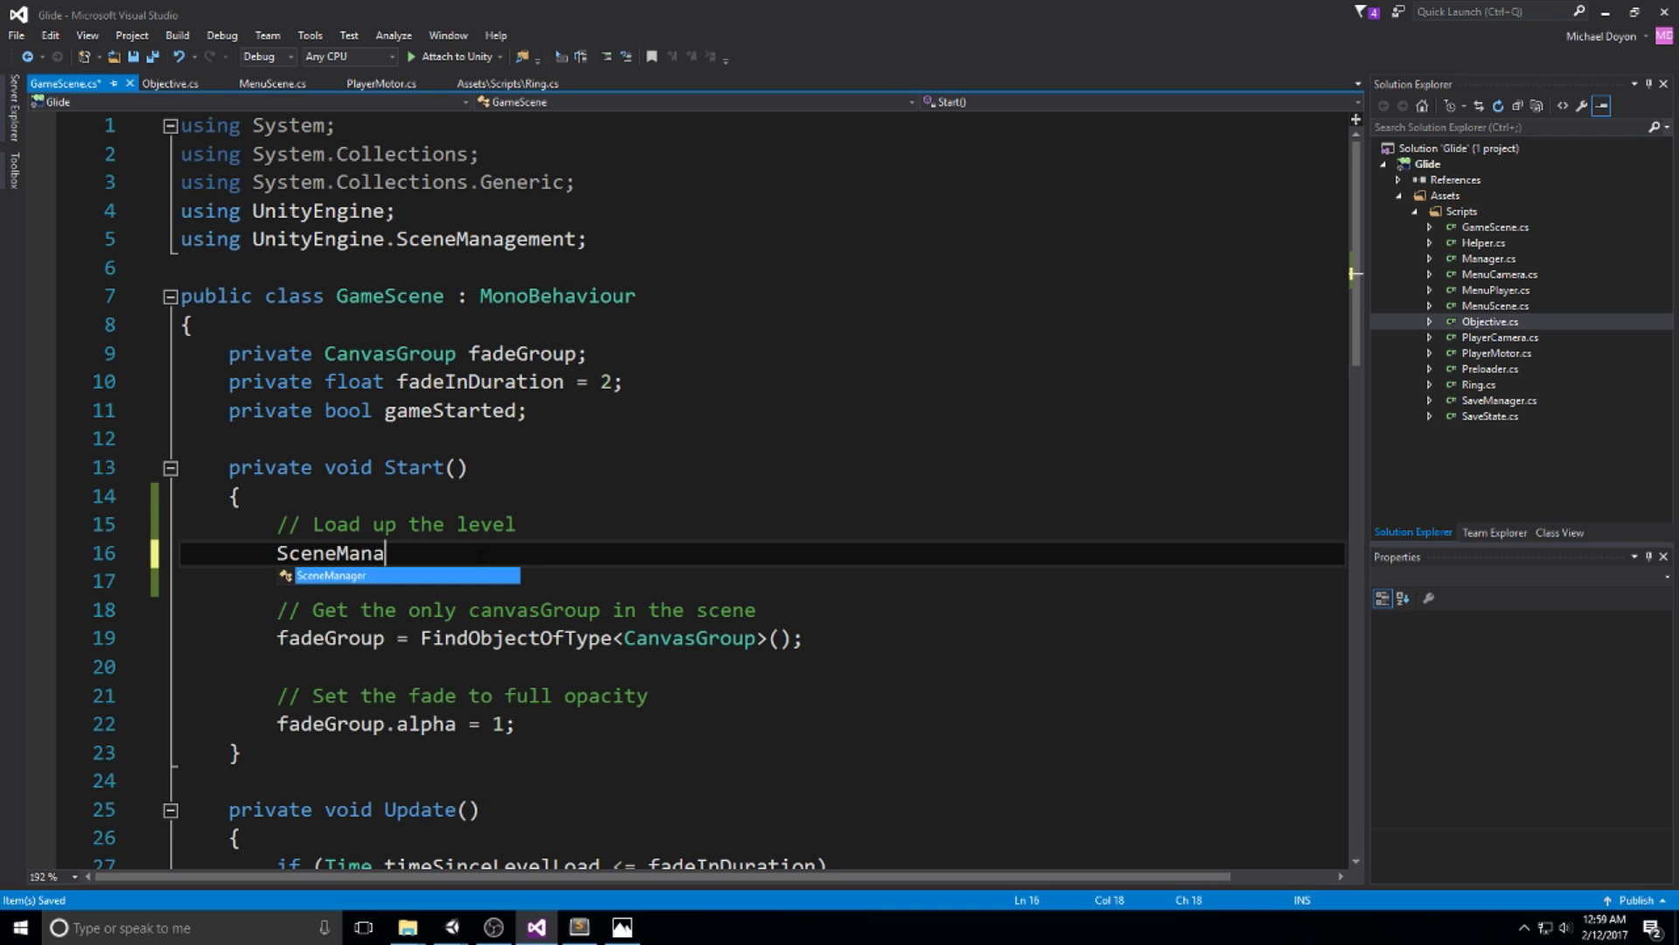
{"action": "type", "text": "ger.LoadScene"}
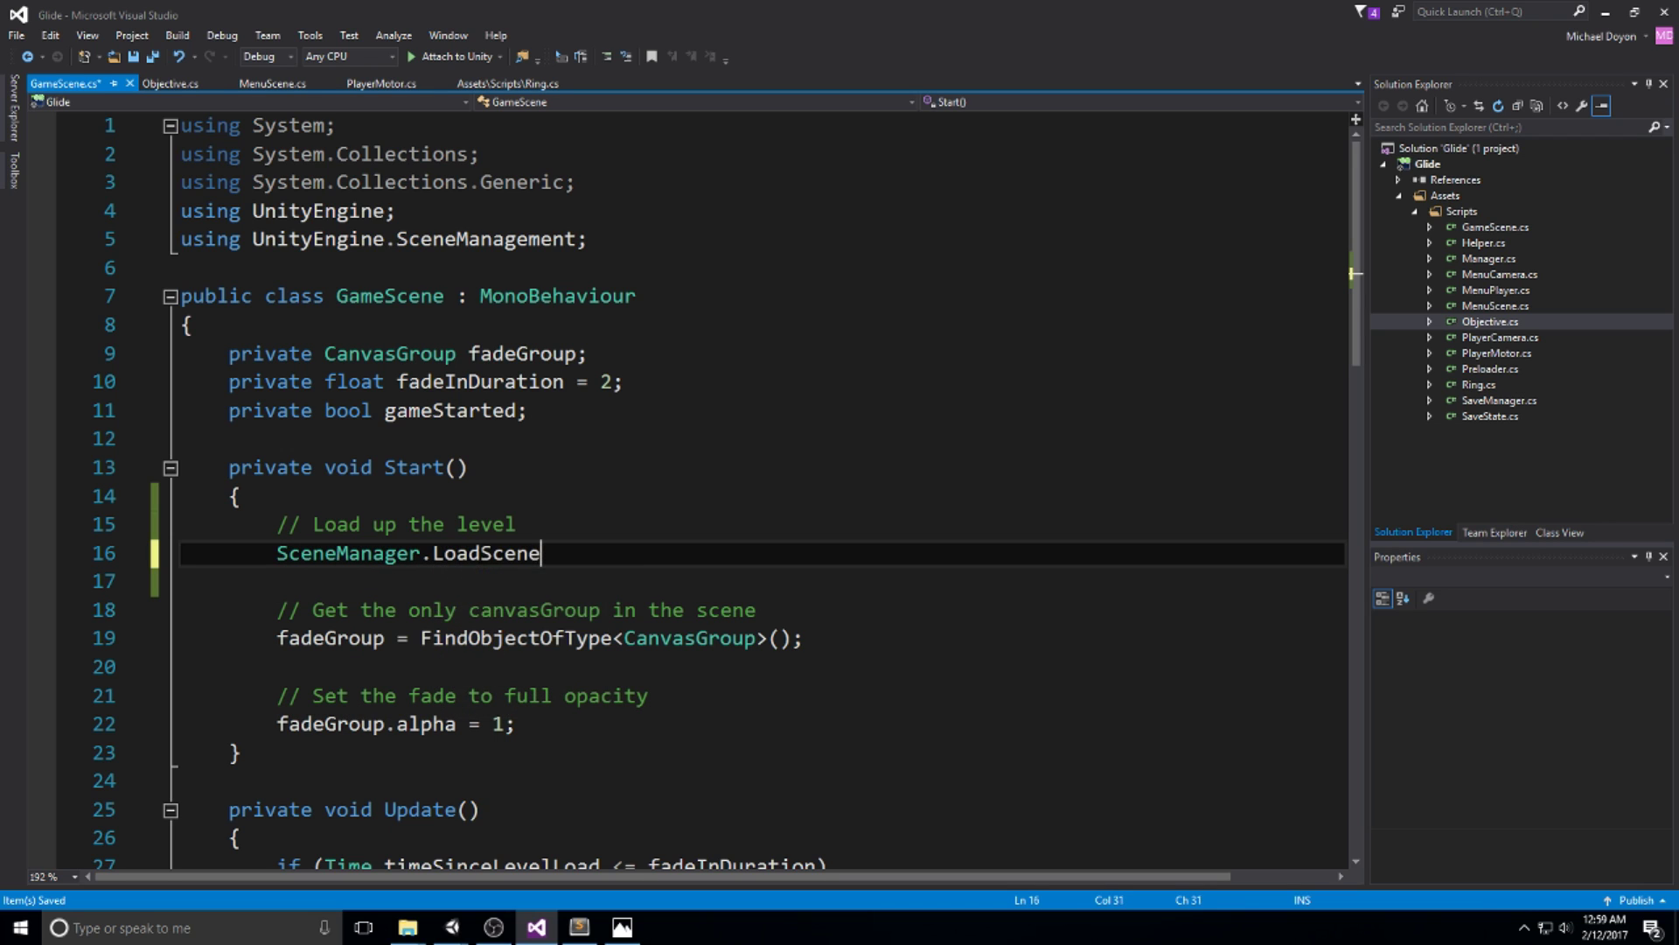
{"action": "type", "text": "(Manager."}
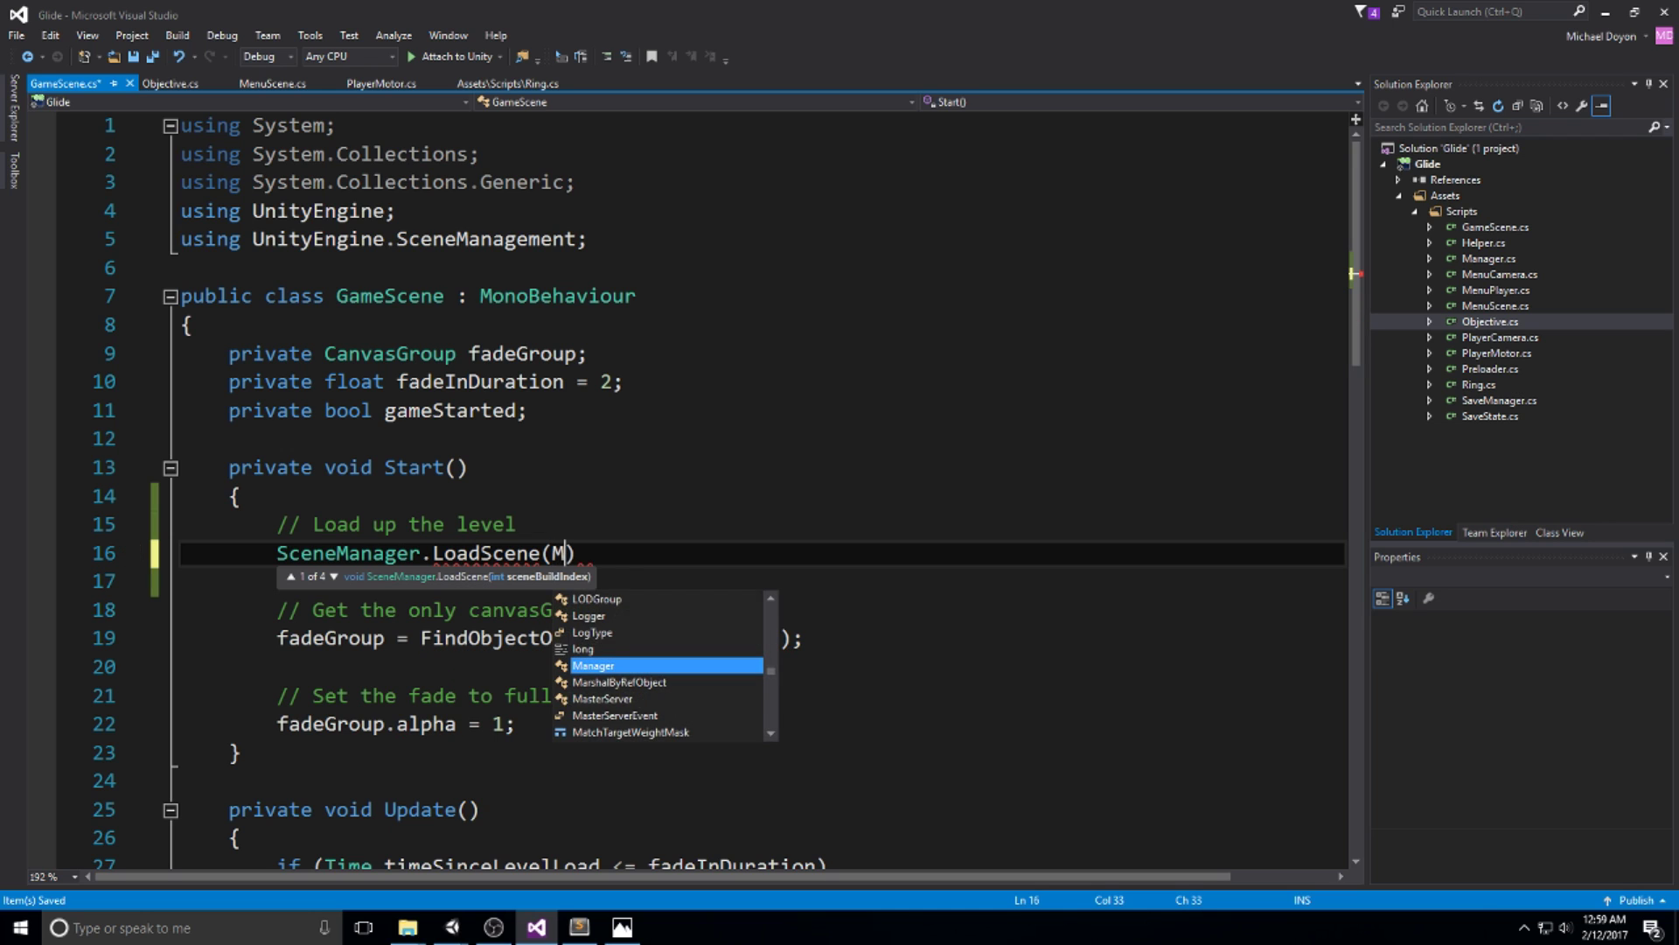
{"action": "type", "text": "Instance.c"}
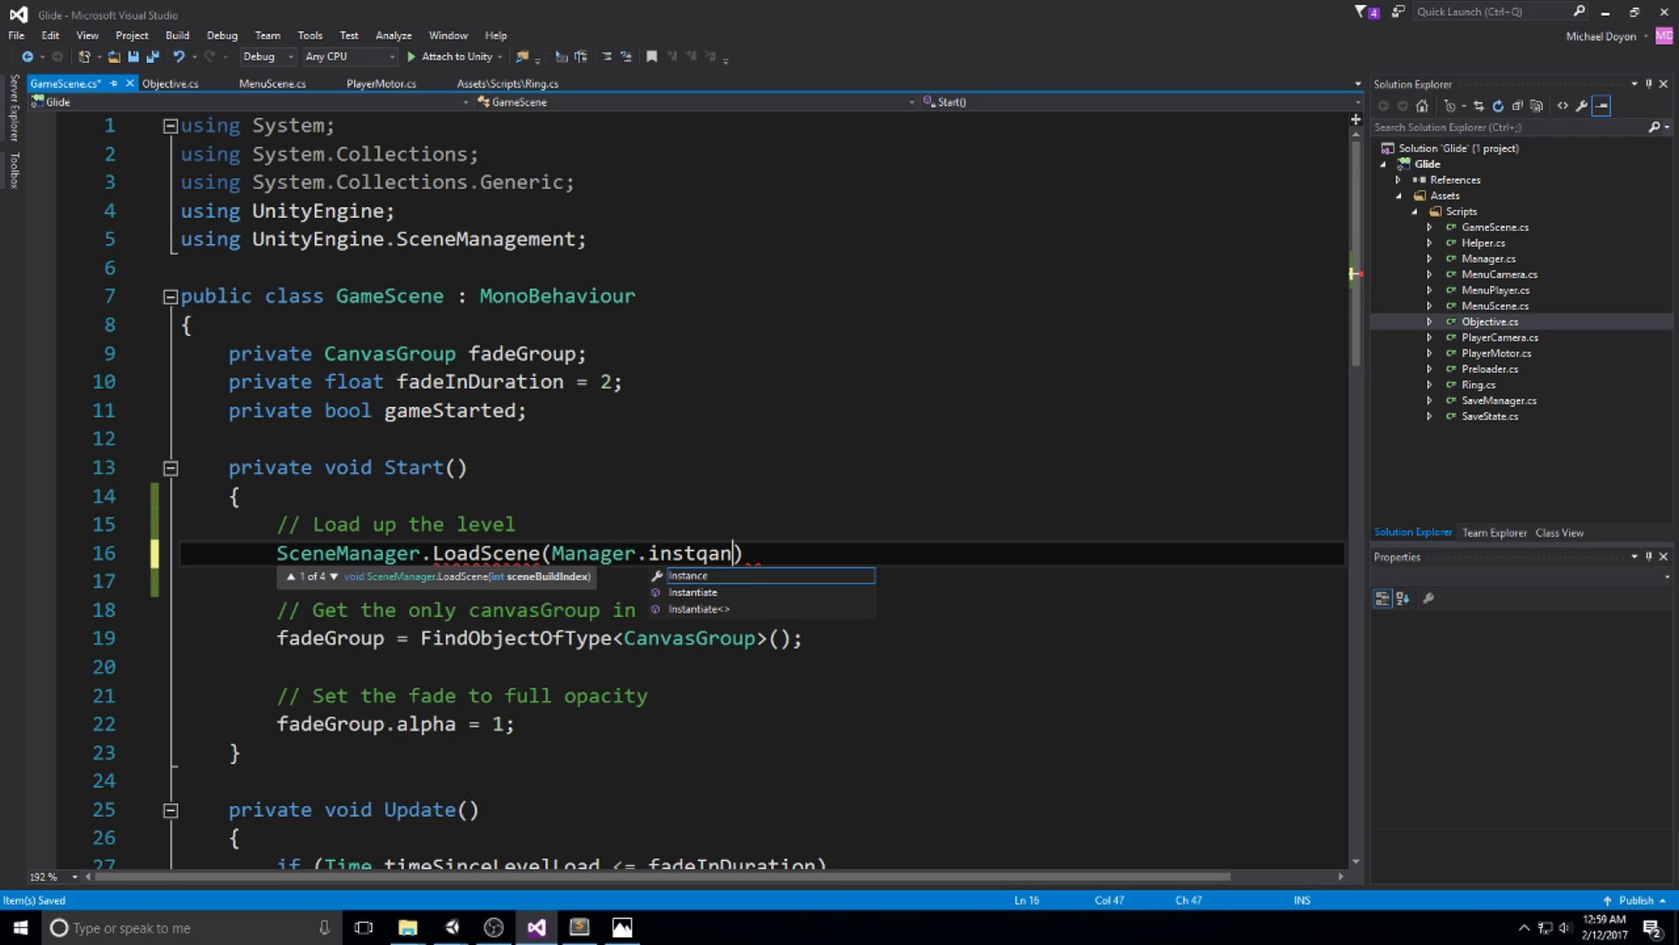
{"action": "type", "text": "urrentLevel.ToString("}
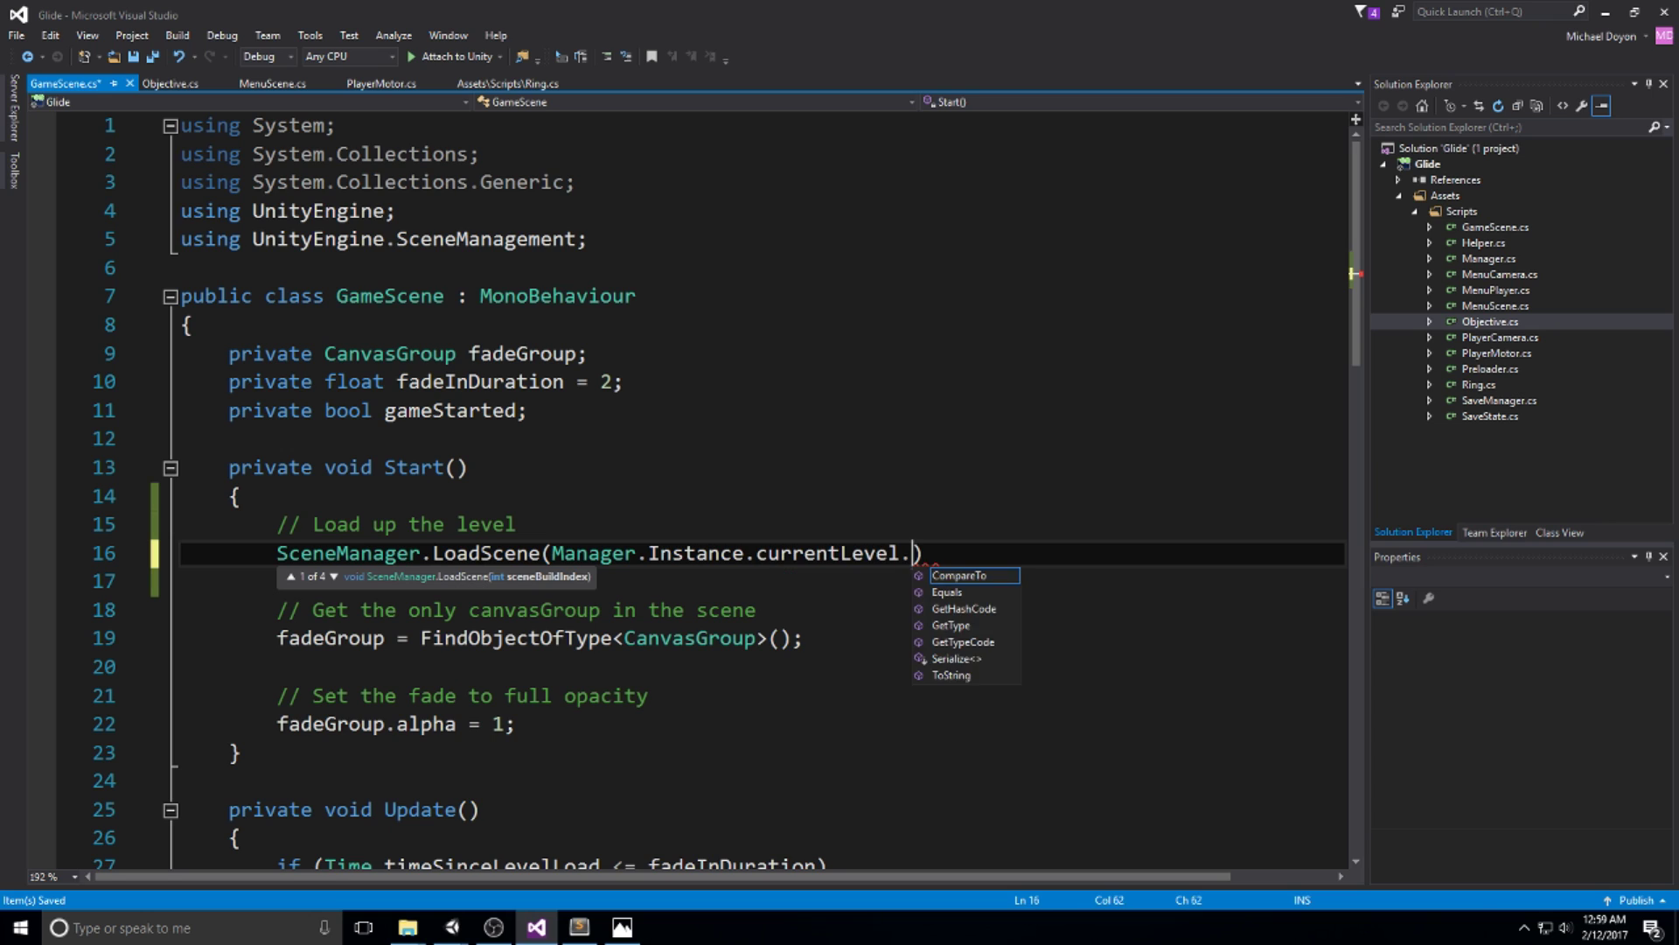
{"action": "type", "text": ")"}
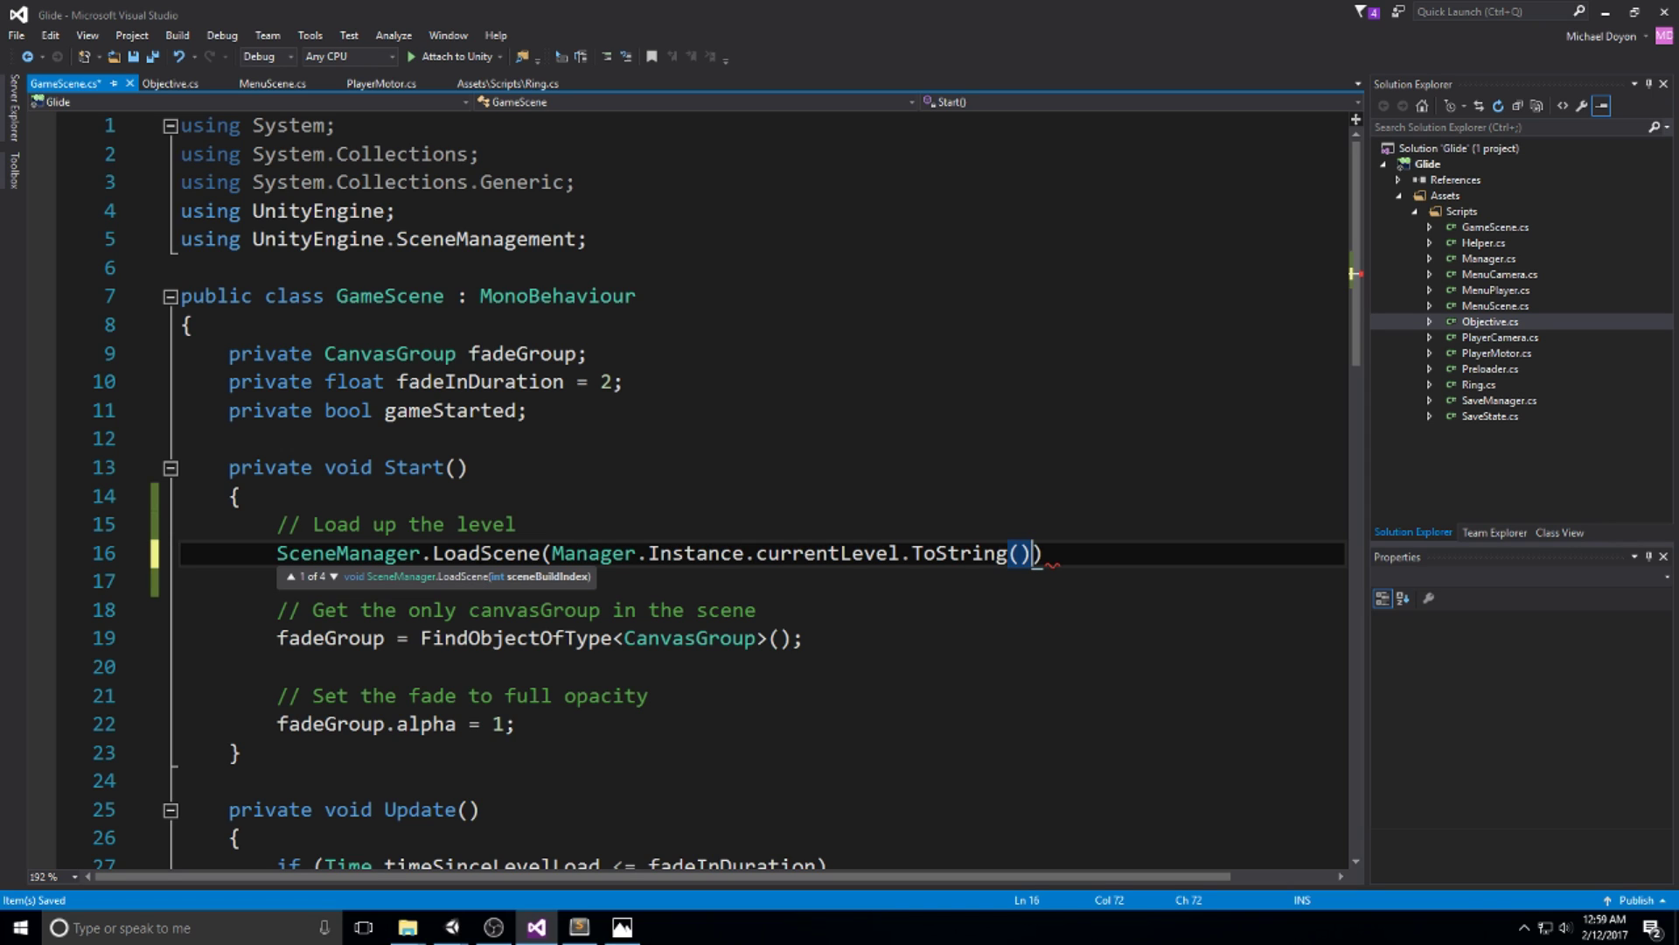
{"action": "type", "text": ","}
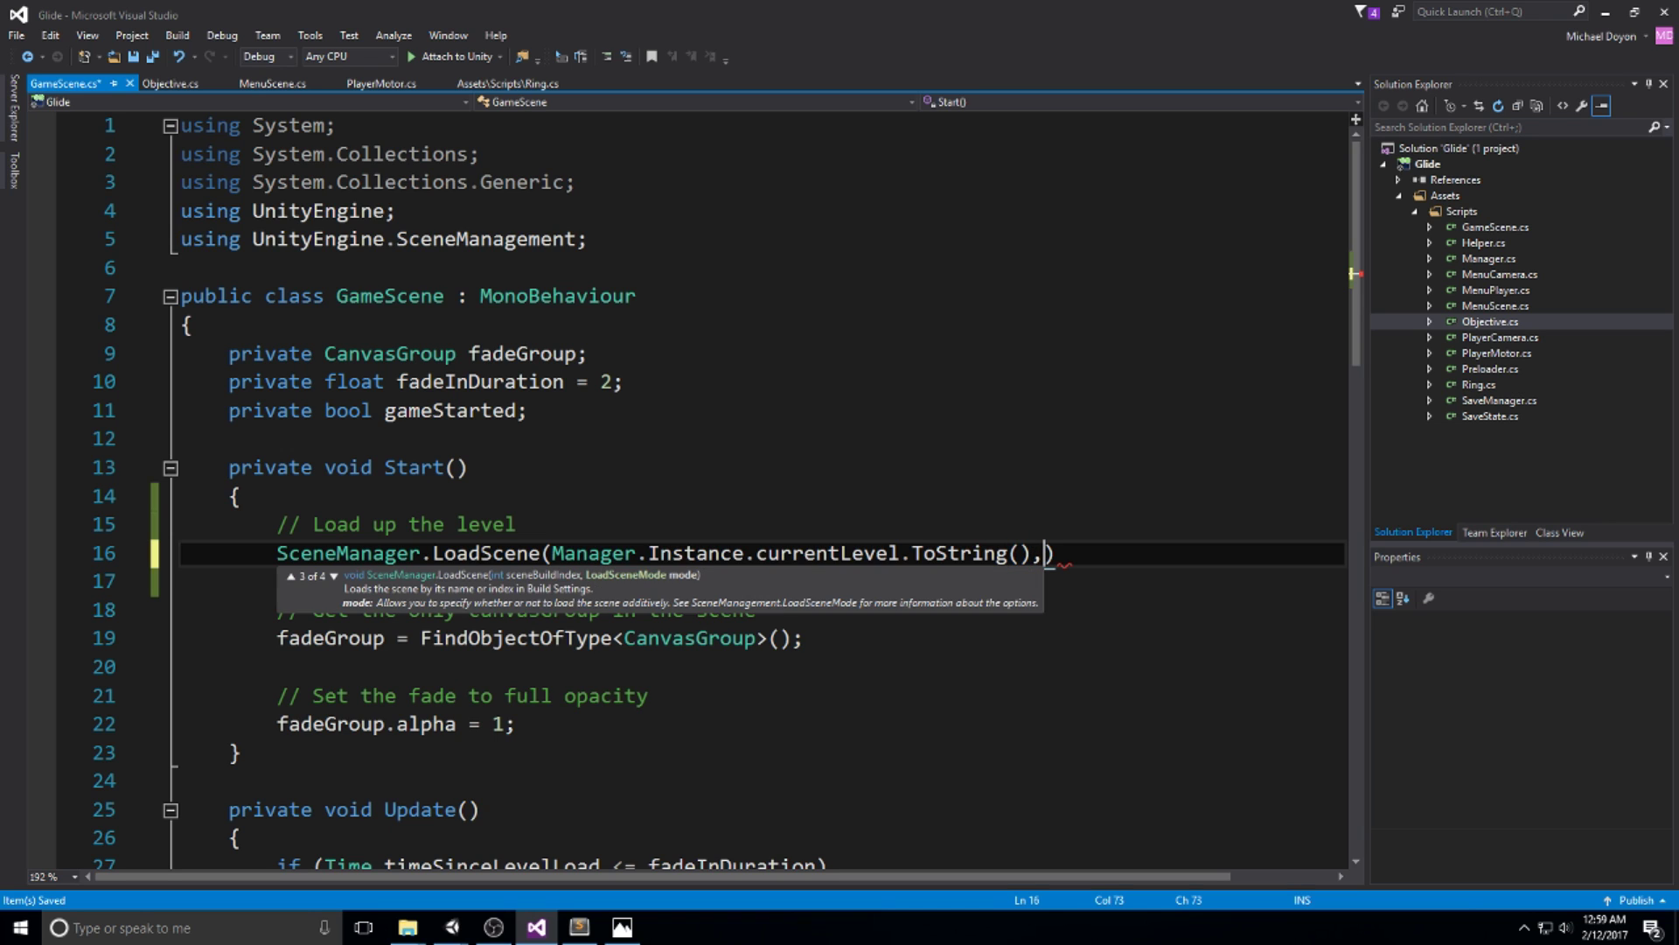
{"action": "key", "text": "ctrl+s"}
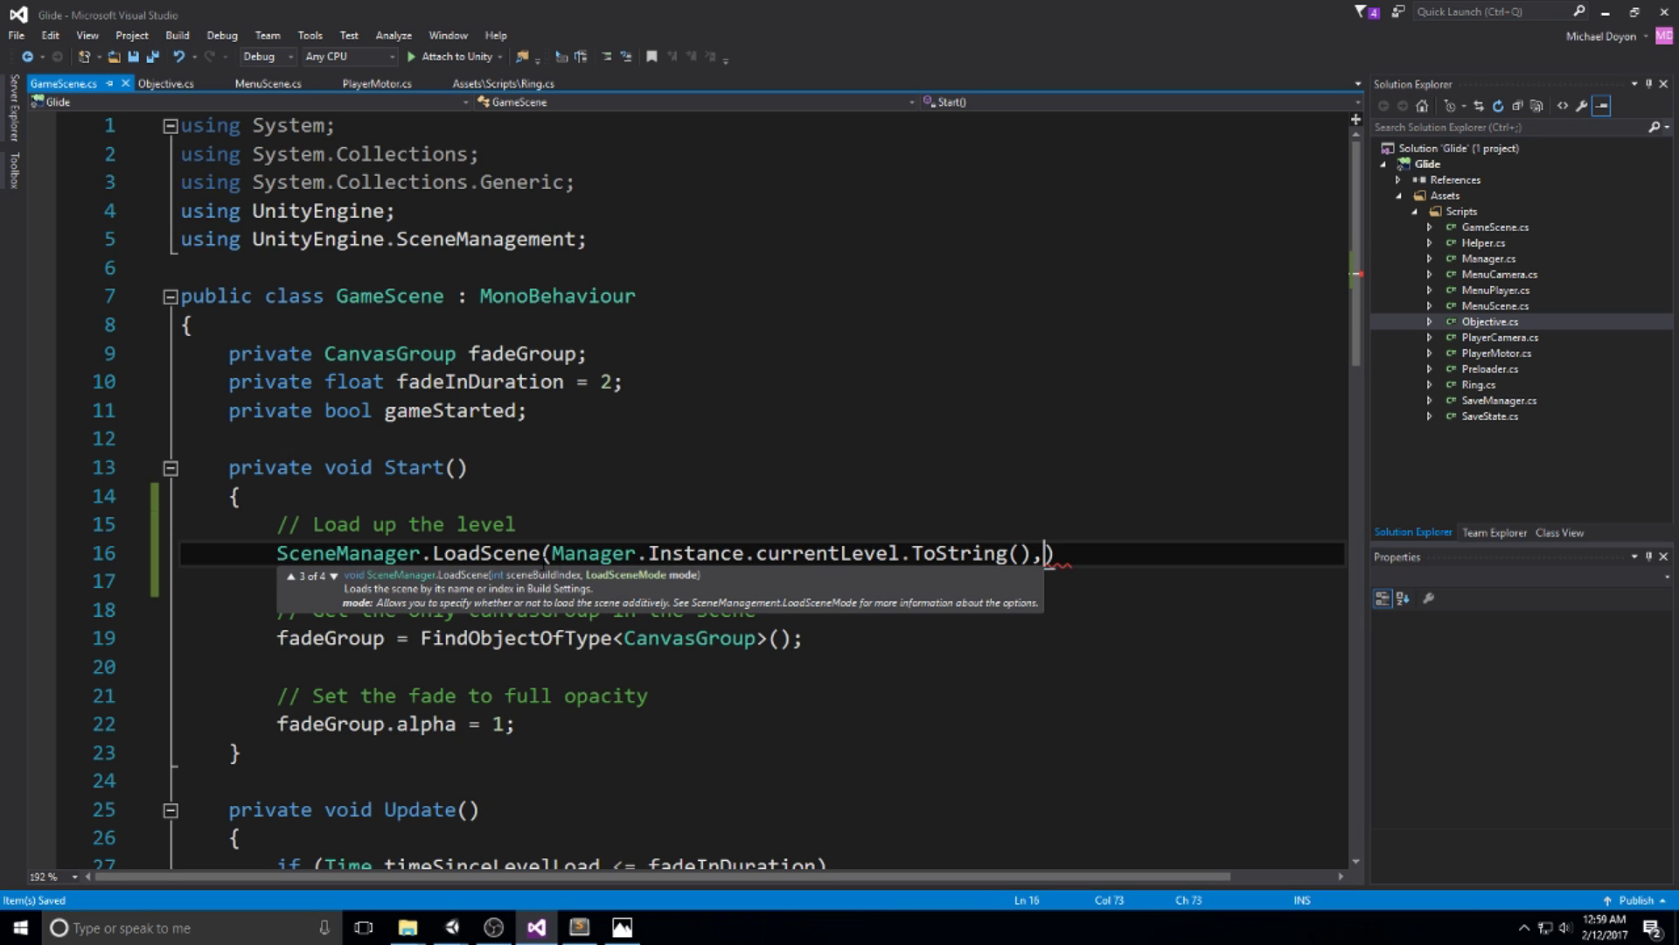
{"action": "left_click_drag", "start_coordinate": [551, 555], "coordinate": [1032, 555]}
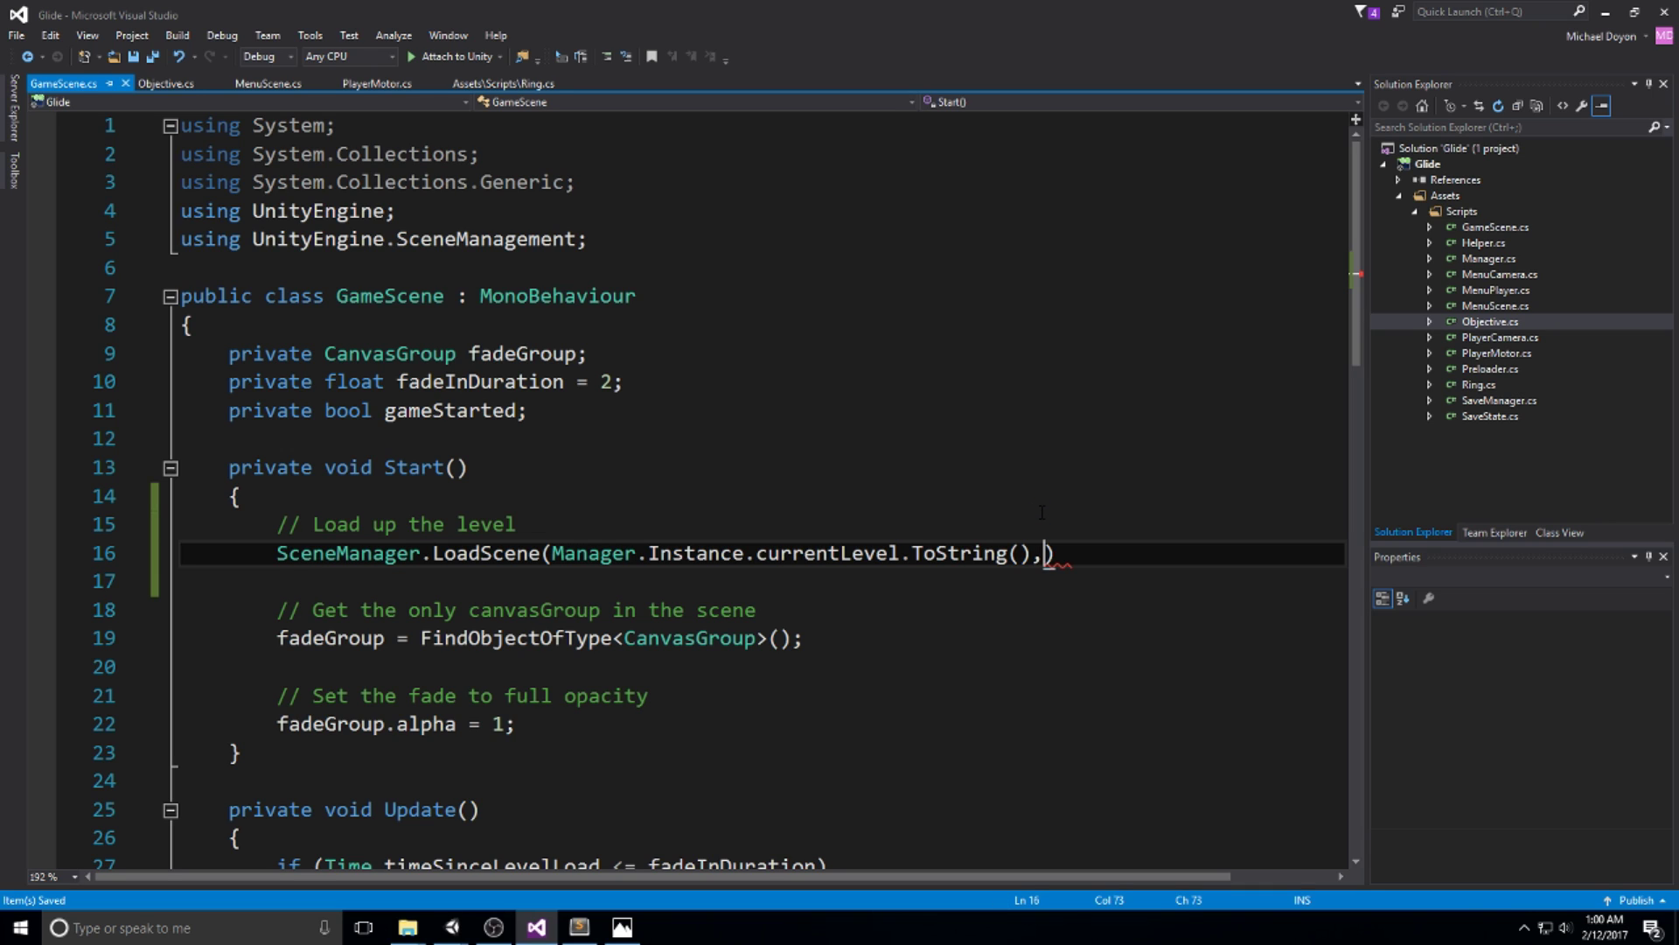
{"action": "key", "text": "BackSpace"}
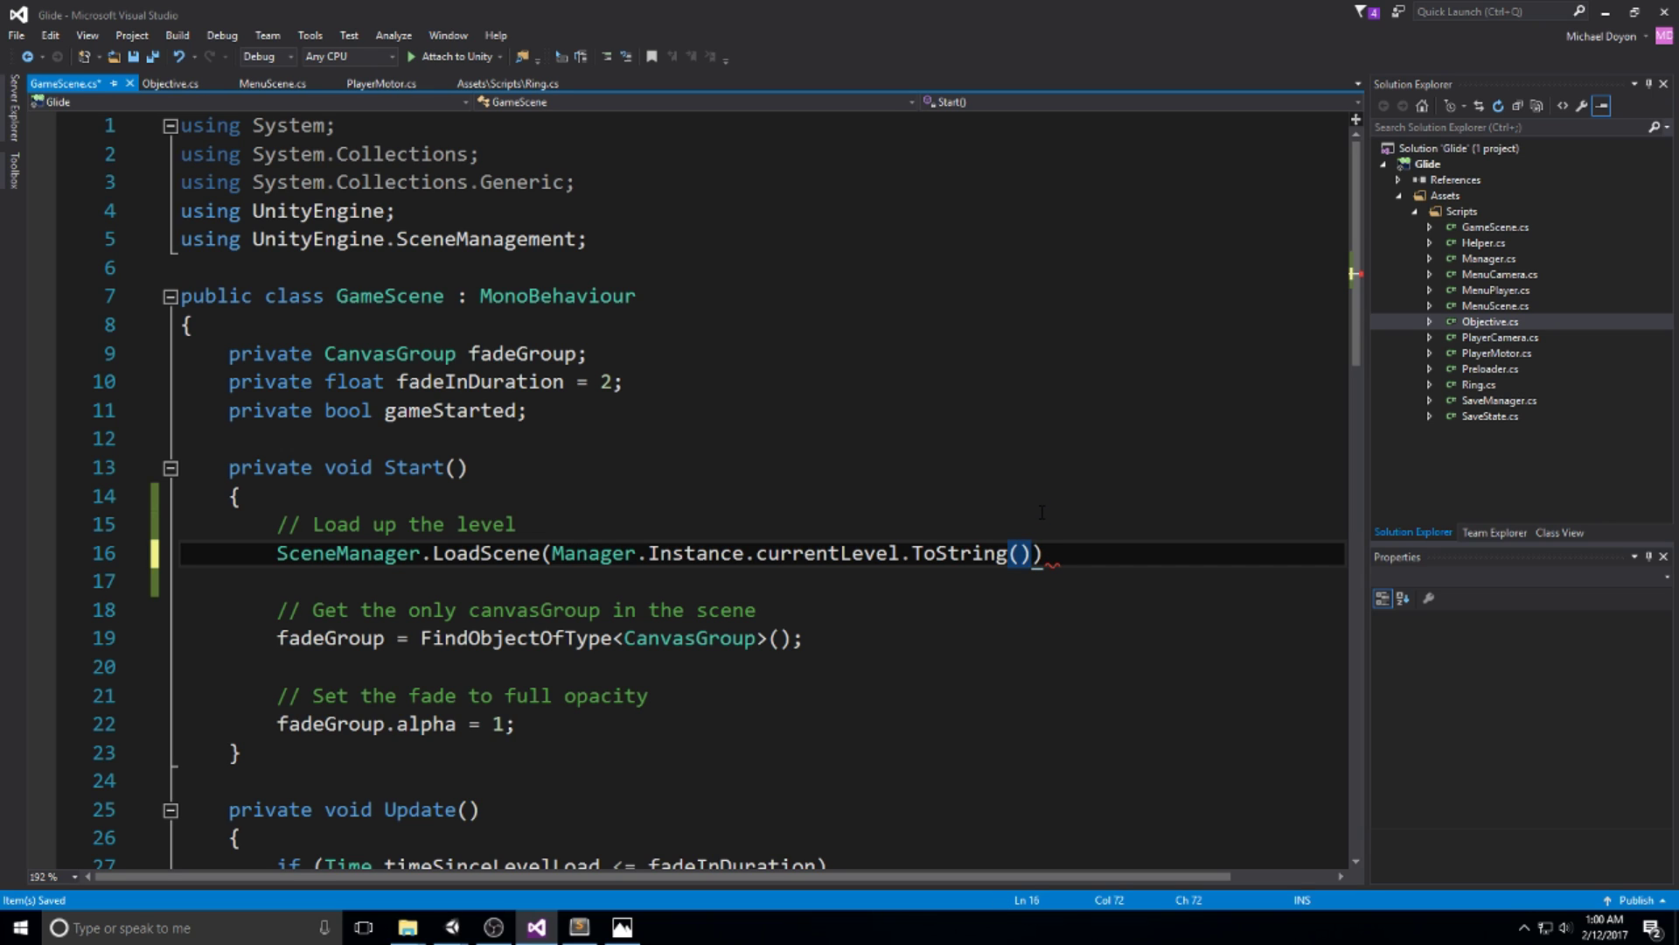
Finish the LoadScene call with ', LoadSceneMode.Additive);' and save GameScene.cs.
{"action": "type", "text": ","}
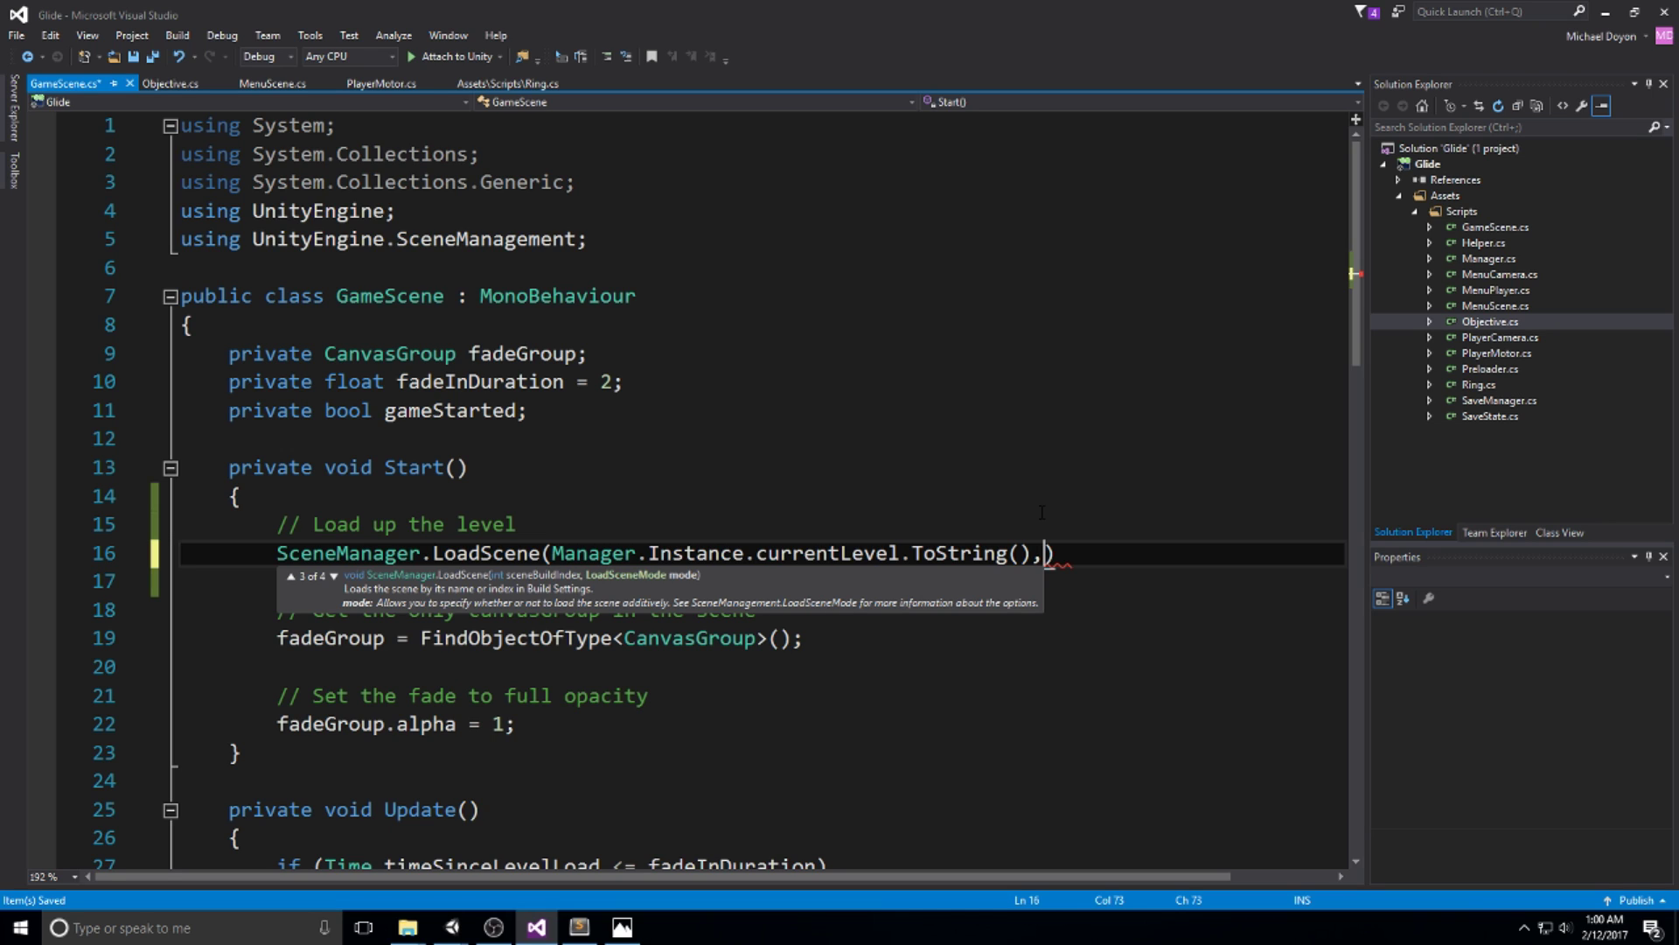
{"action": "type", "text": "Load"}
{"action": "key", "text": "Tab"}
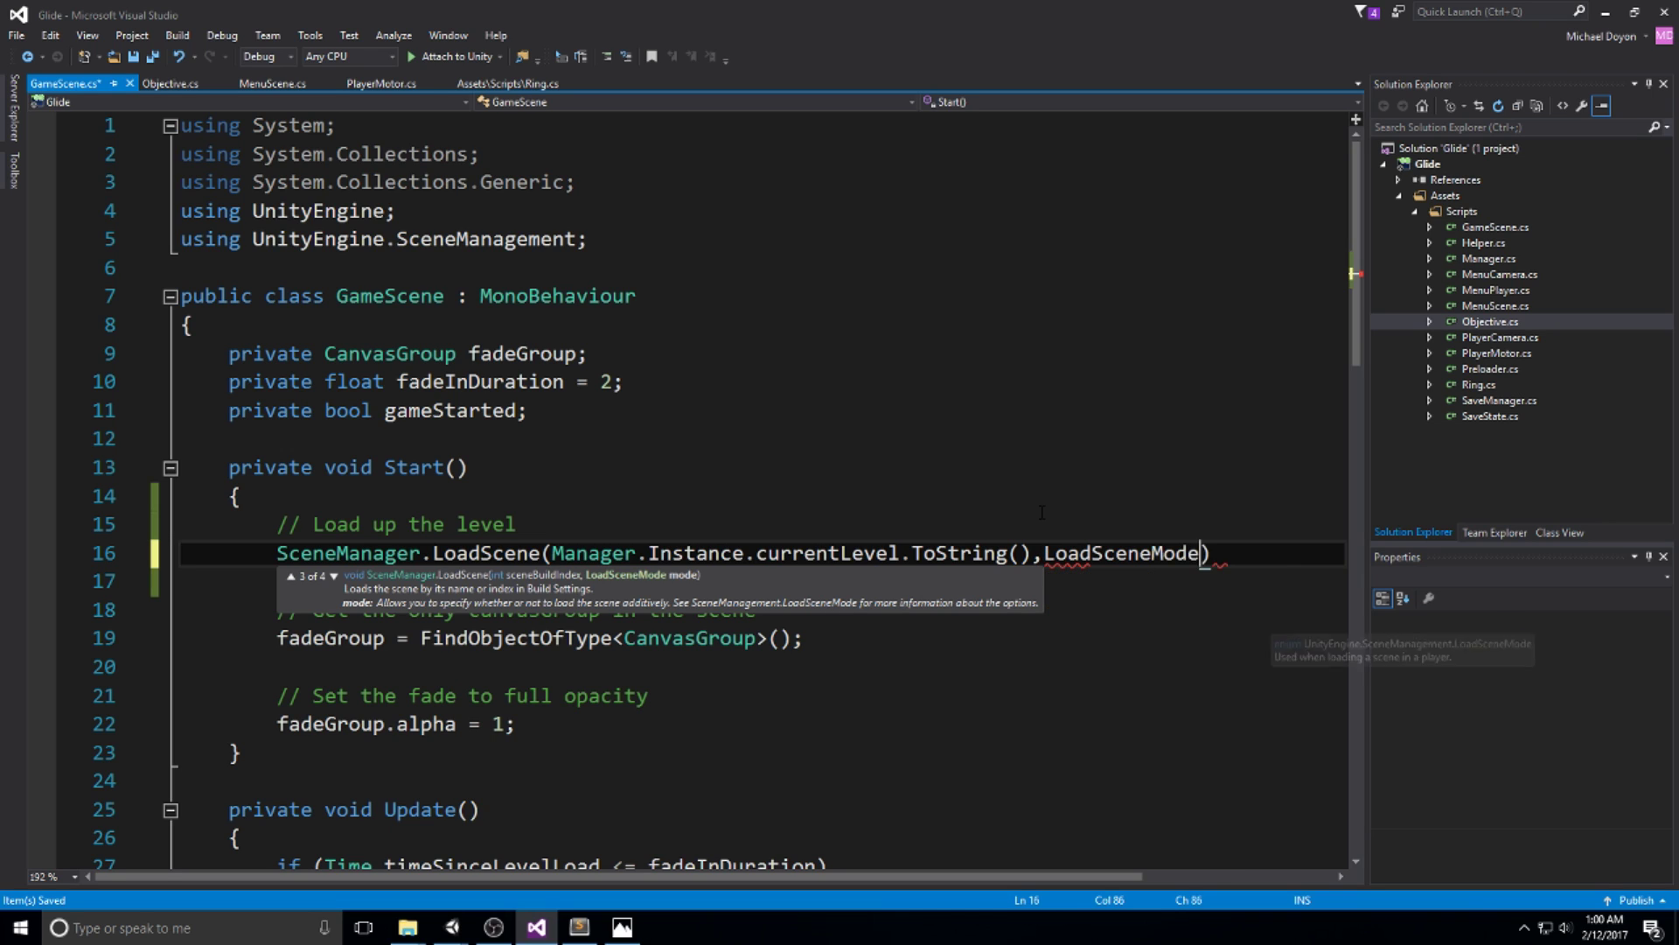
{"action": "type", "text": ".Load"}
{"action": "key", "text": "Tab"}
{"action": "key", "text": "End"}
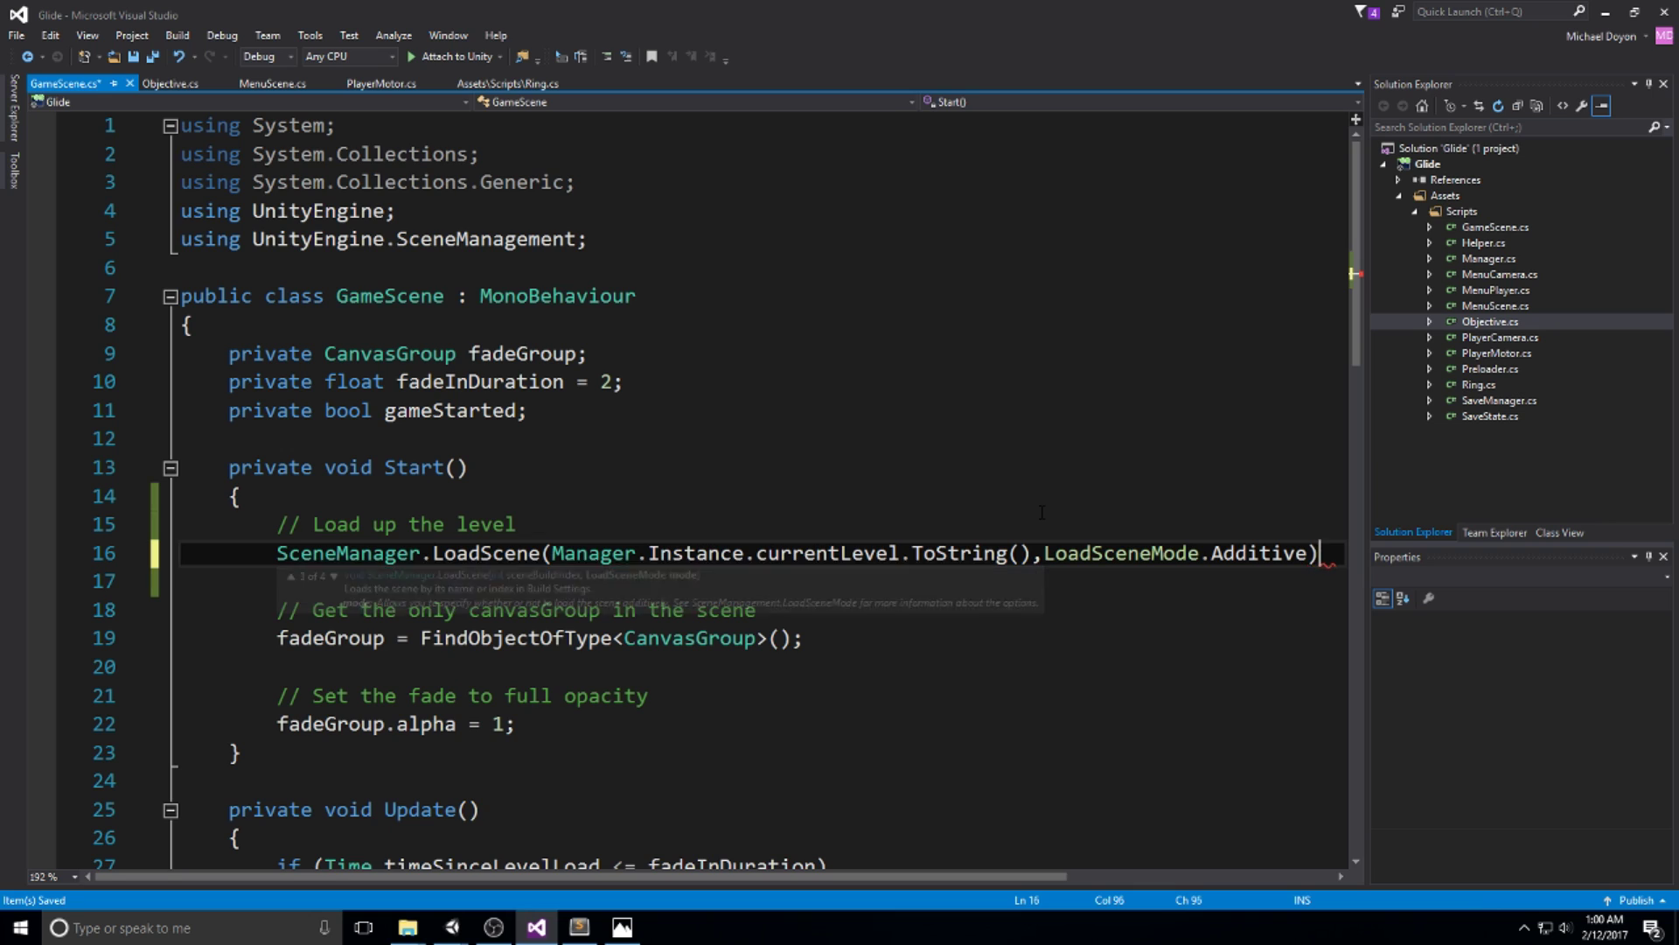
{"action": "type", "text": ";"}
{"action": "key", "text": "ctrl+s"}
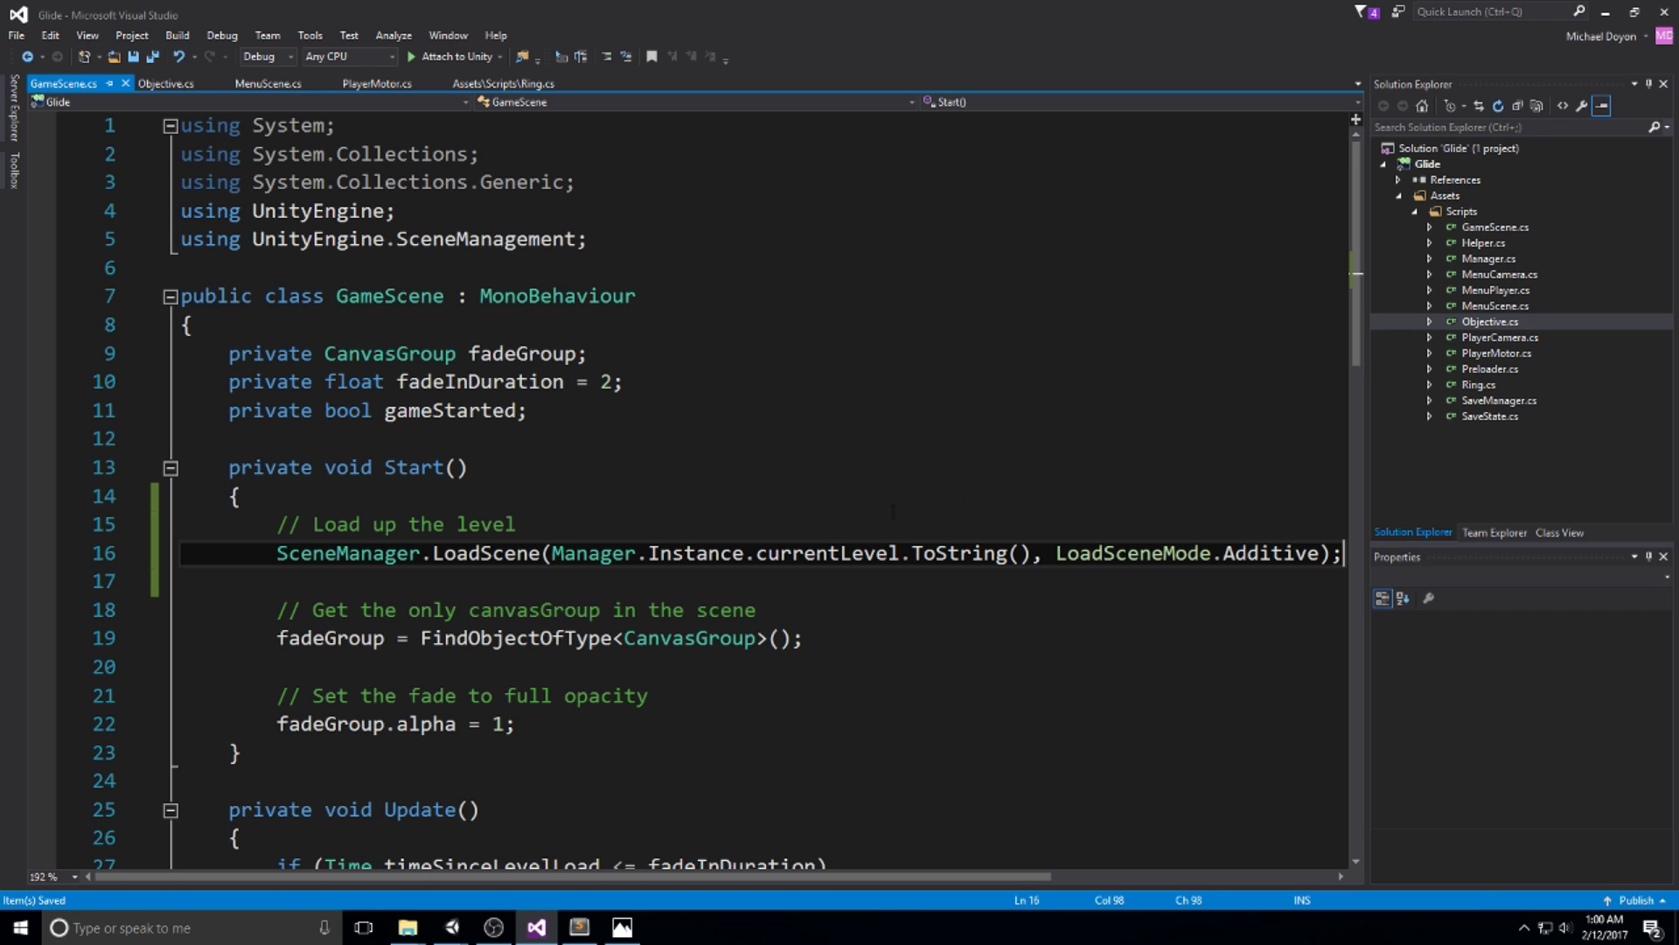
Play from the Preloader scene to level select and inspect the 'scene 0 not in build' error.
{"action": "mouse_move", "coordinate": [452, 928]}
{"action": "mouse_move", "coordinate": [406, 859]}
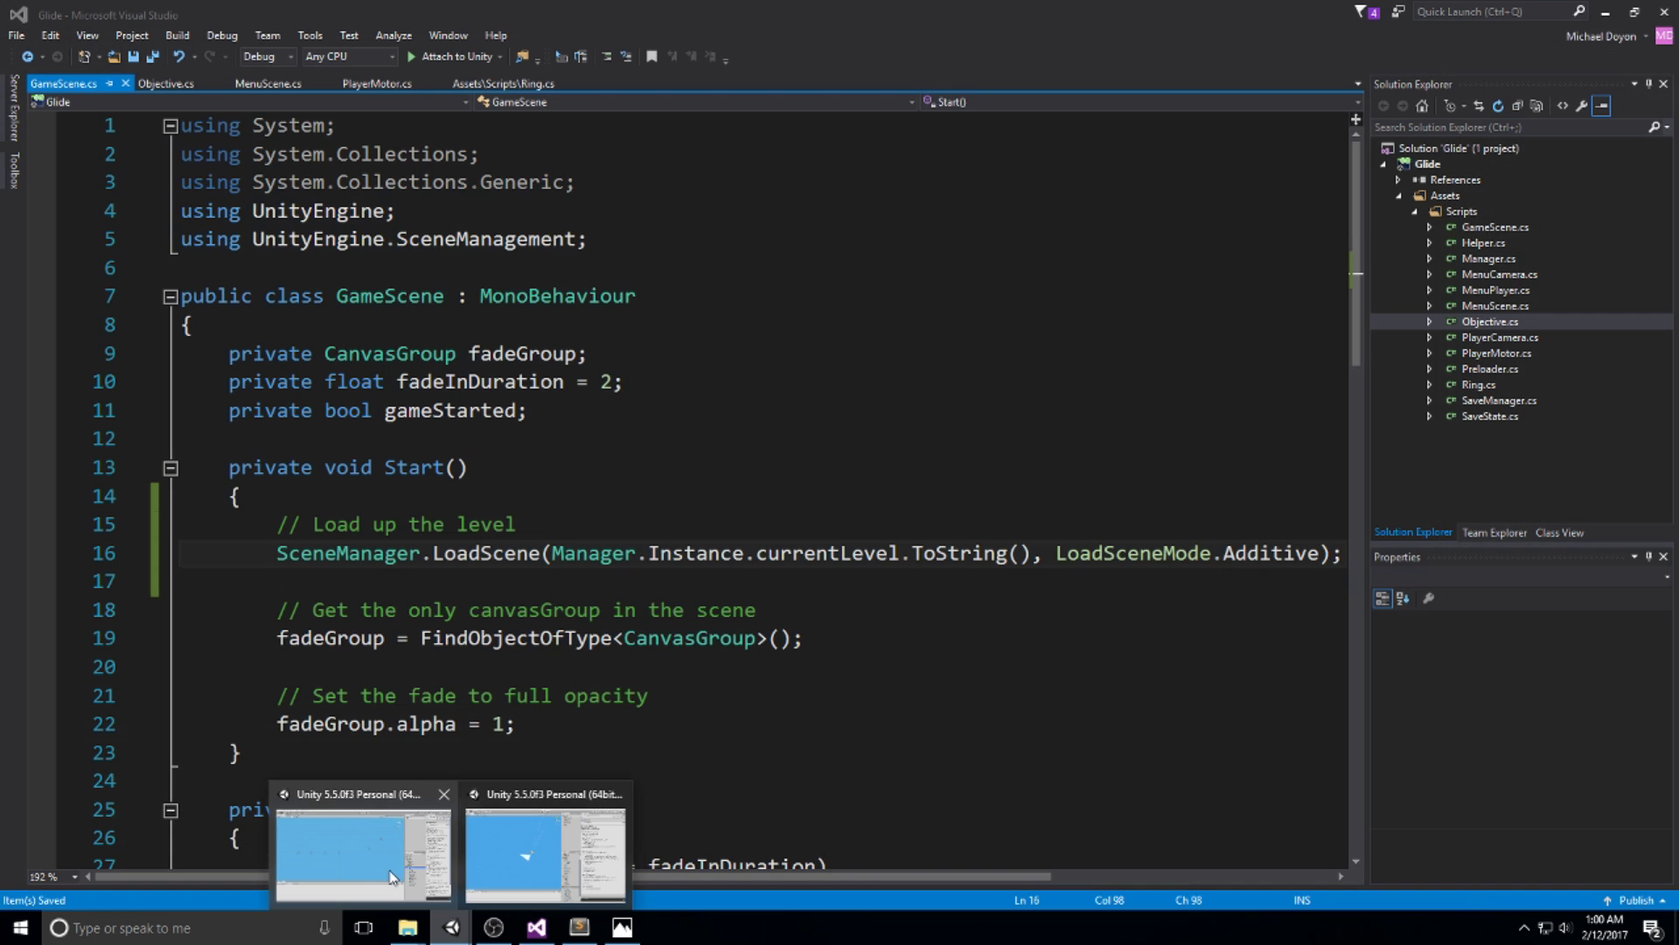
{"action": "left_click", "coordinate": [376, 835]}
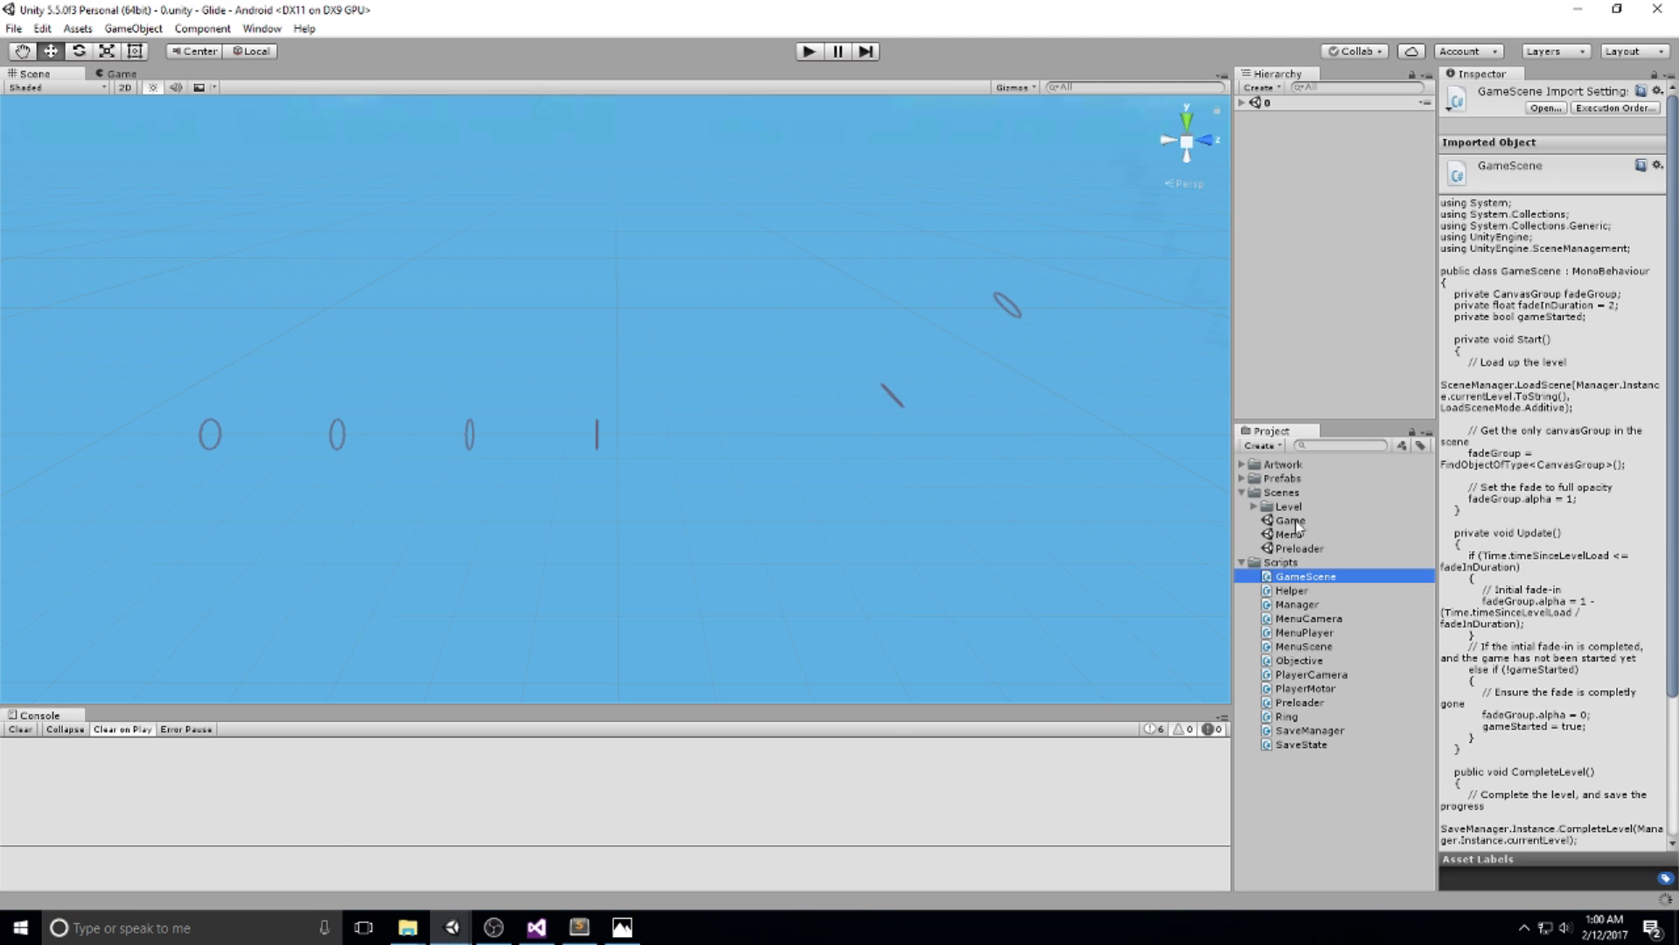
{"action": "double_click", "coordinate": [1304, 549]}
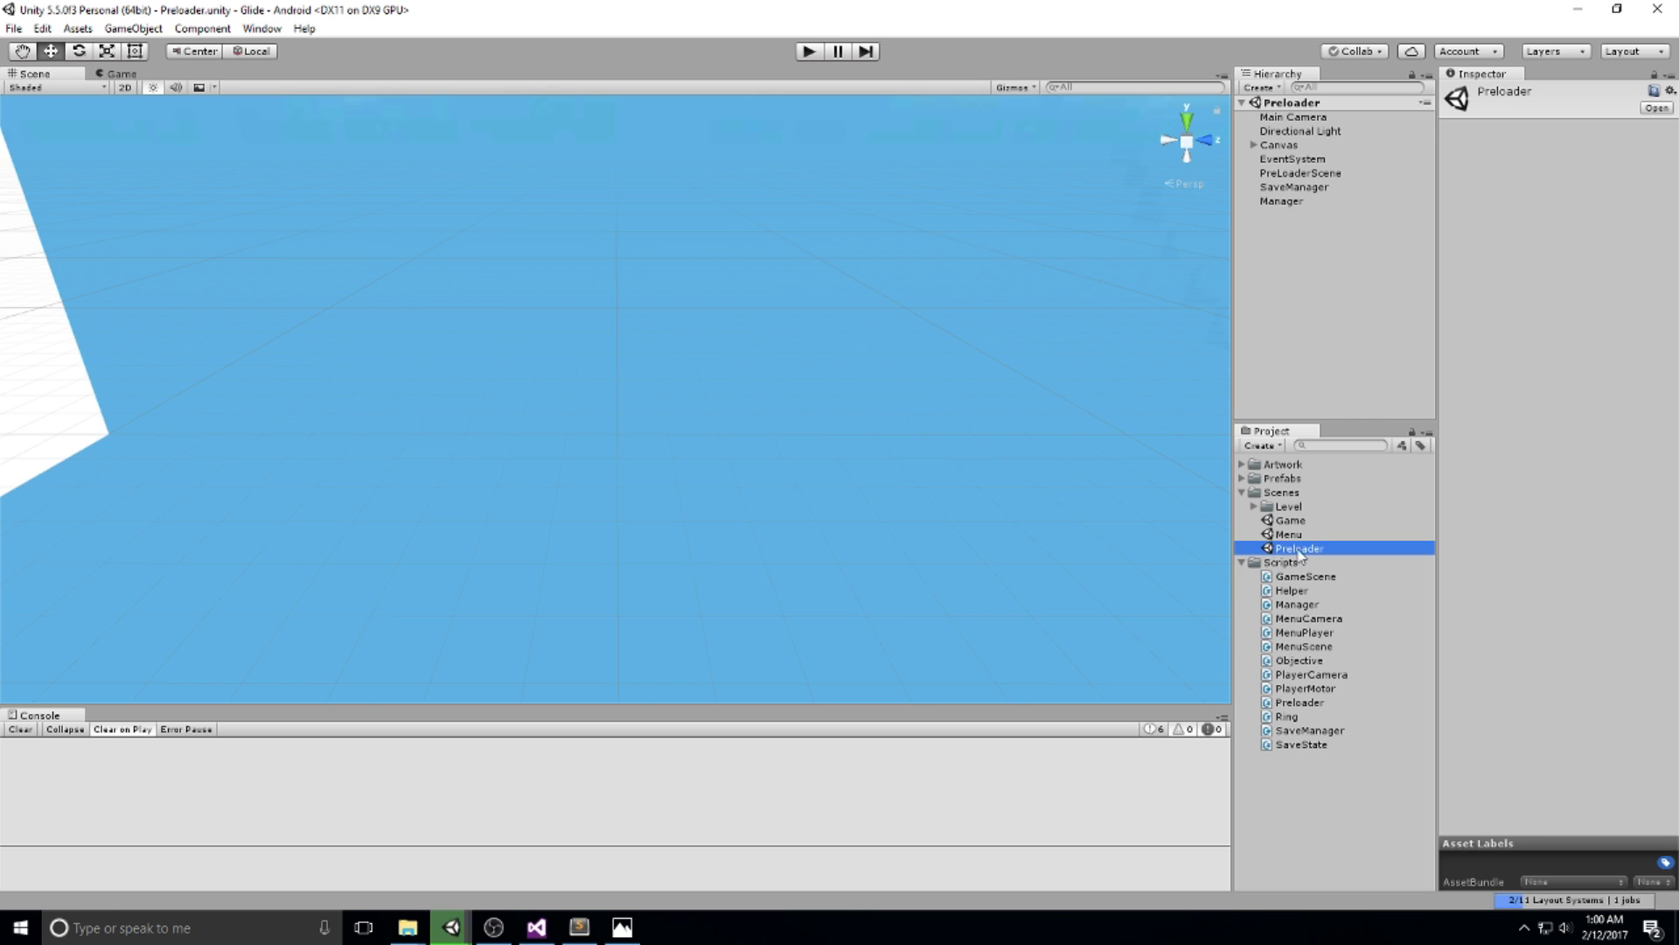
{"action": "key", "text": "ctrl+p"}
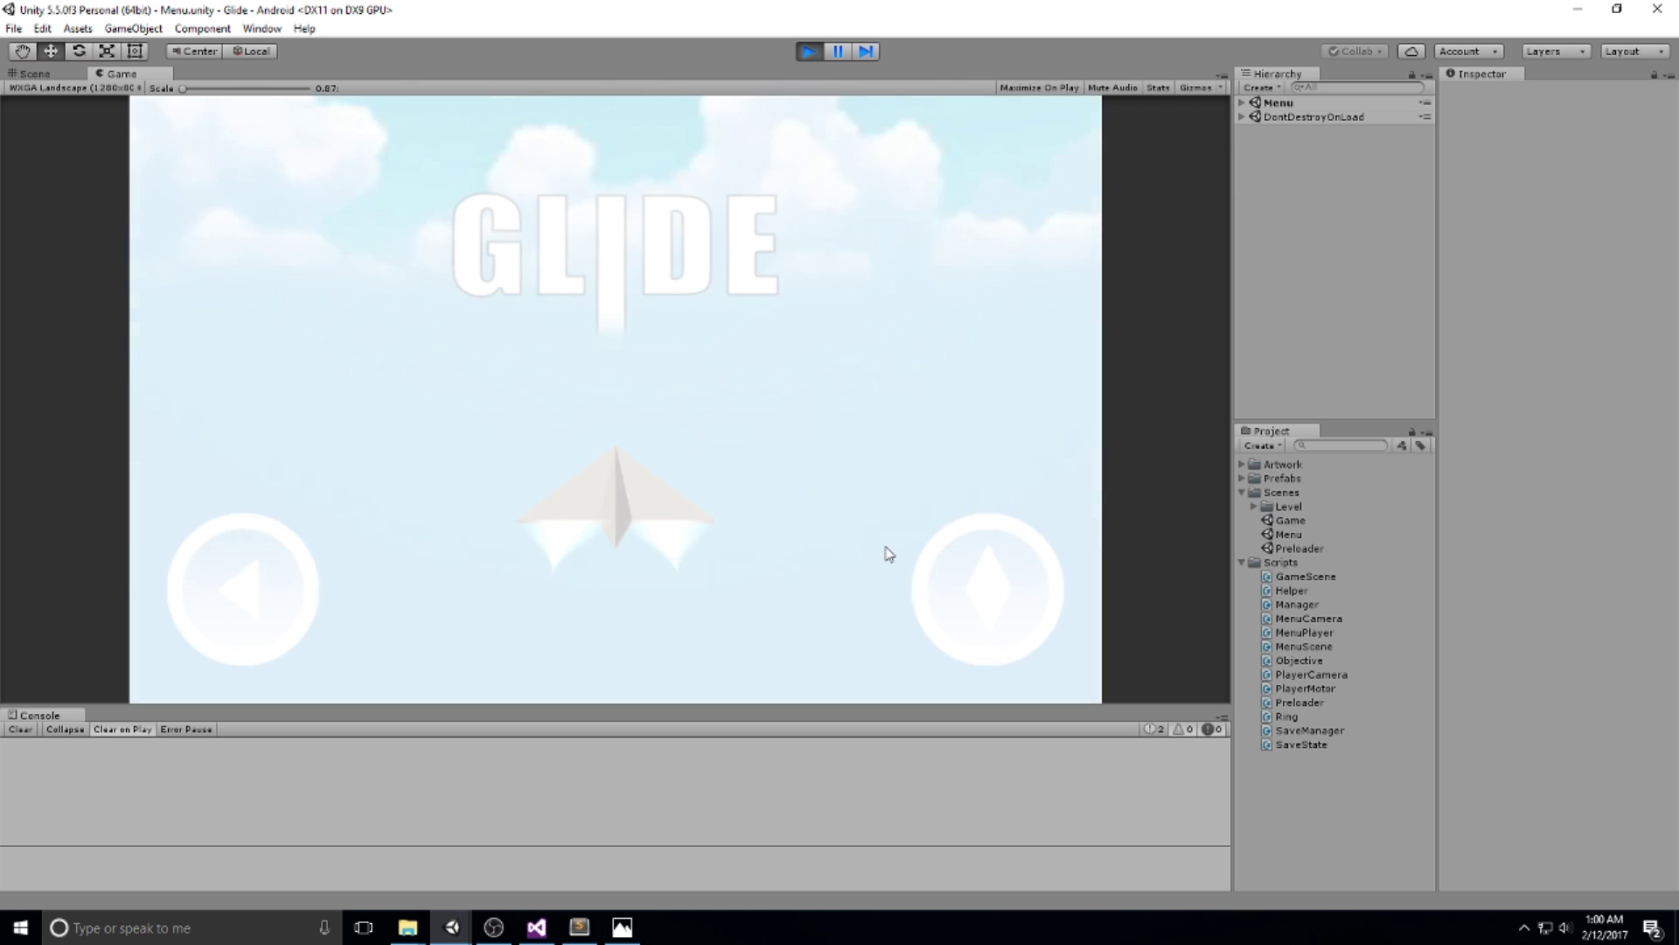
{"action": "left_click", "coordinate": [242, 538]}
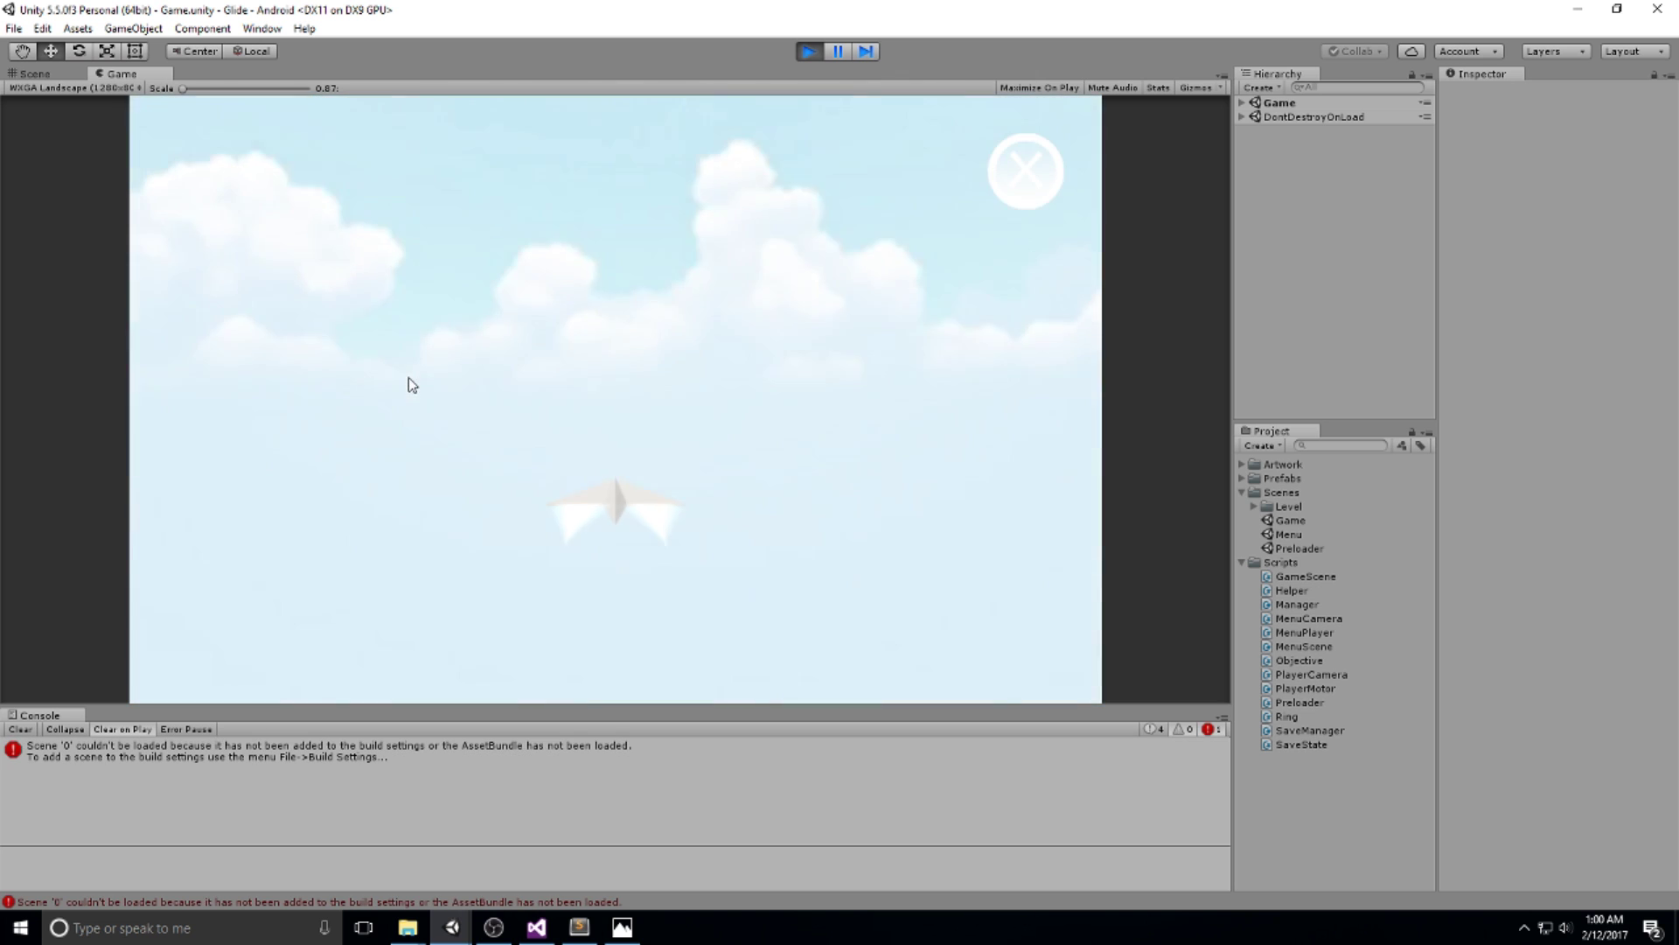
{"action": "left_click", "coordinate": [235, 745]}
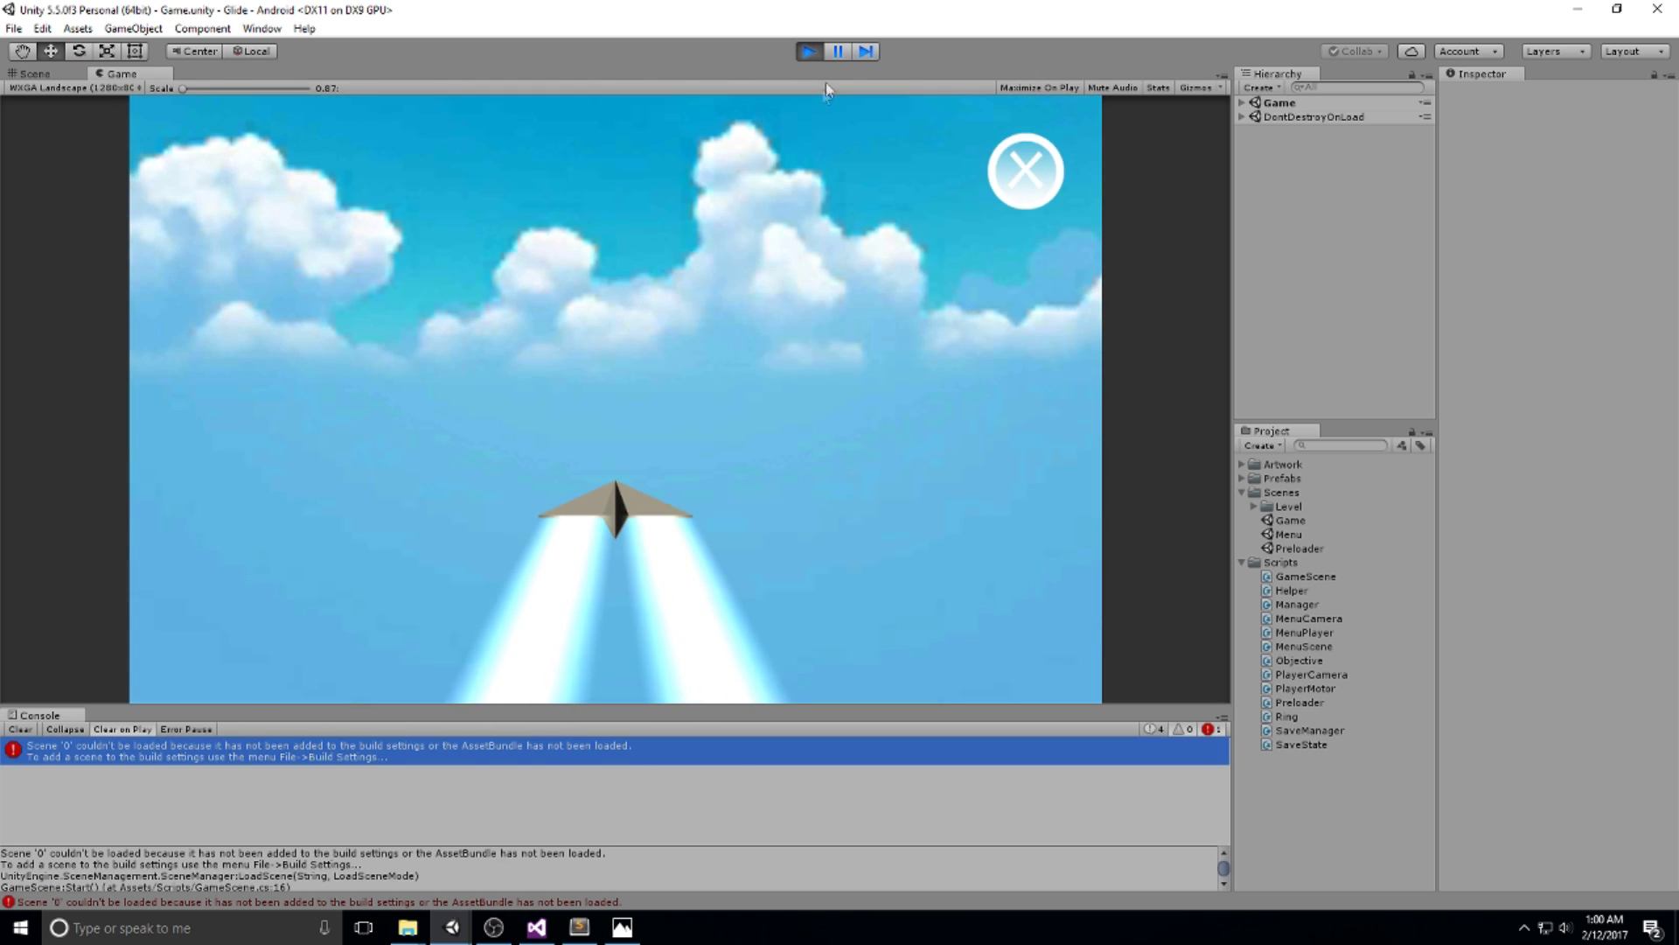
{"action": "left_click", "coordinate": [810, 53]}
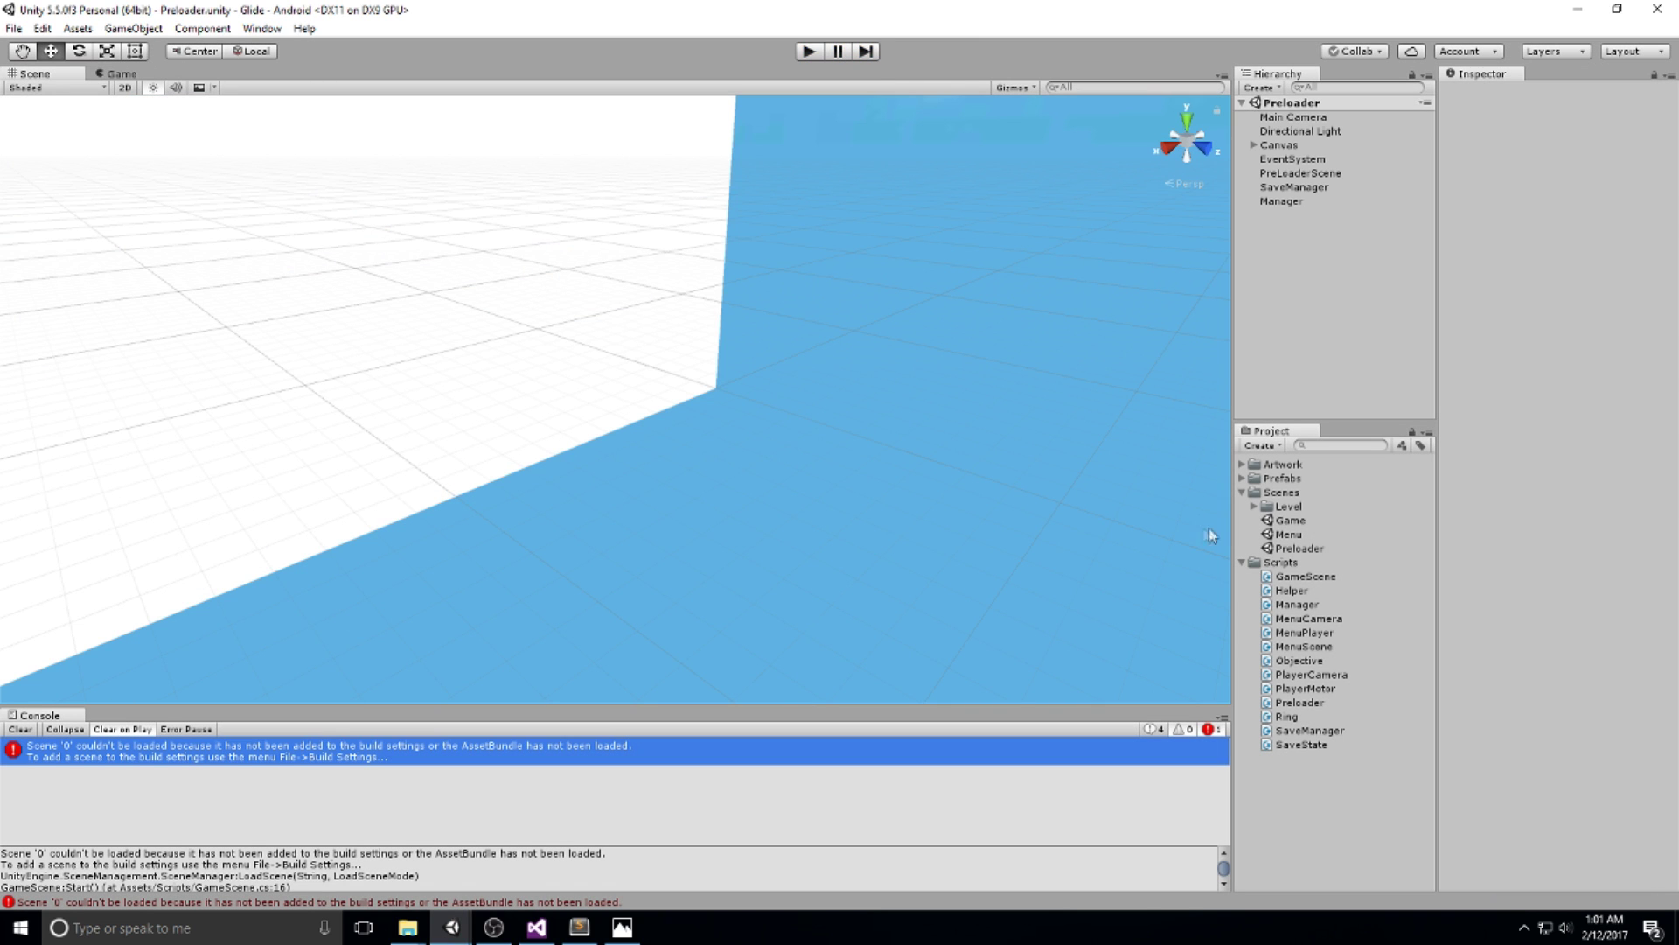
Add level scene 0 from Scenes/Level to Scenes In Build in Build Settings.
{"action": "left_click", "coordinate": [1253, 507]}
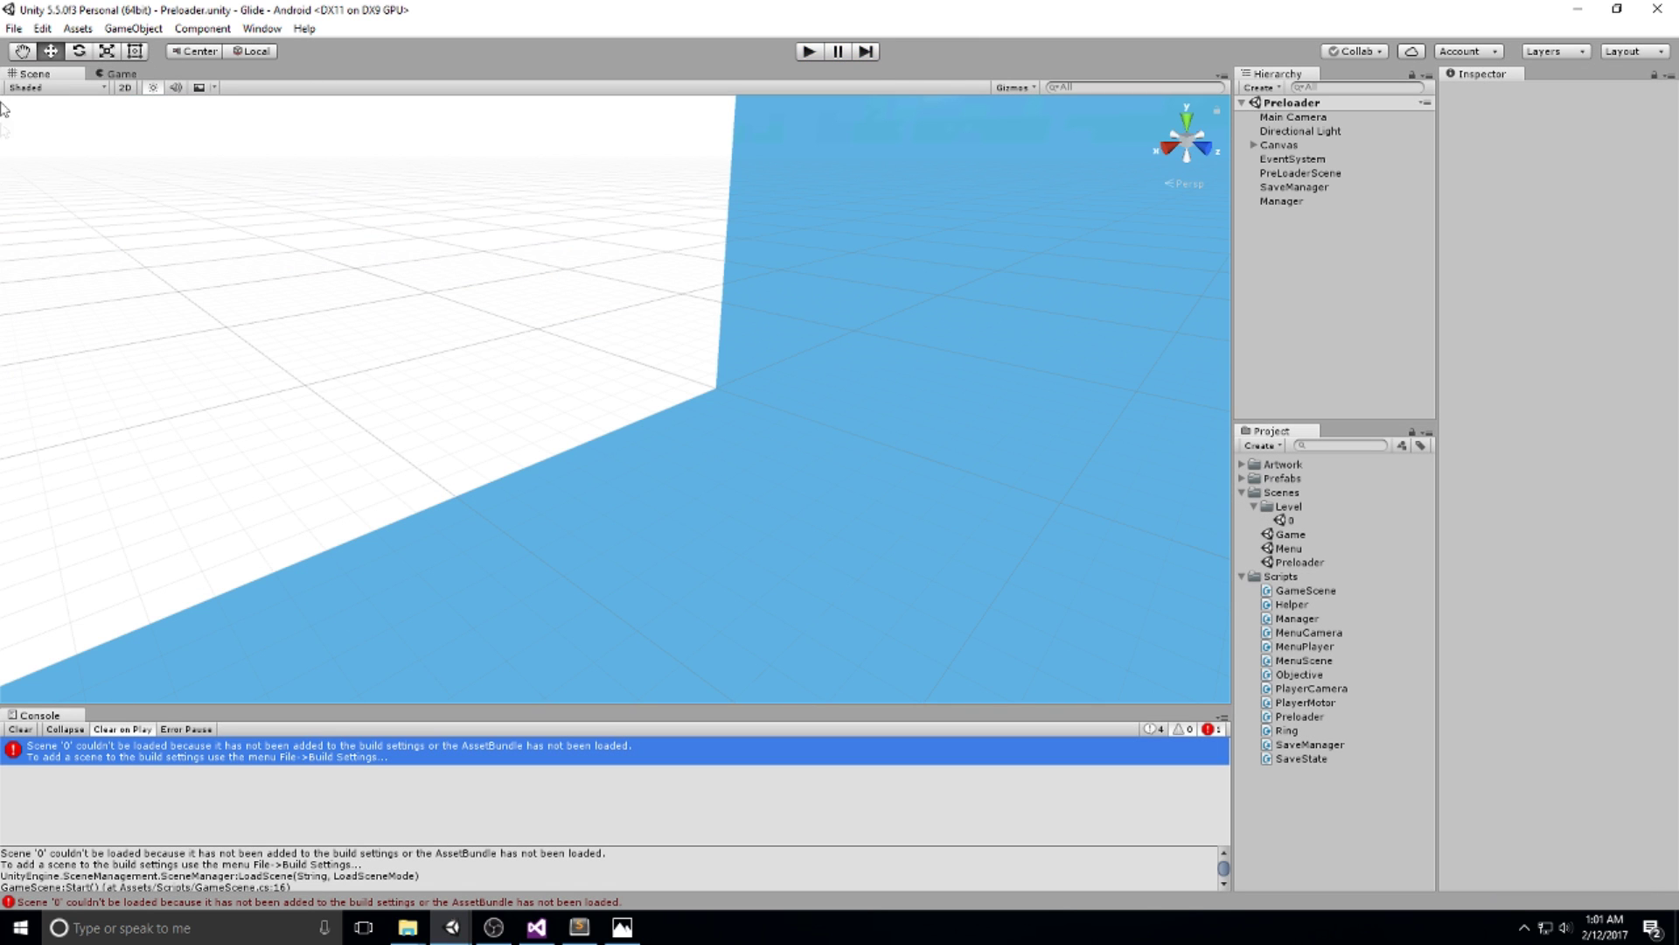
{"action": "left_click", "coordinate": [14, 29]}
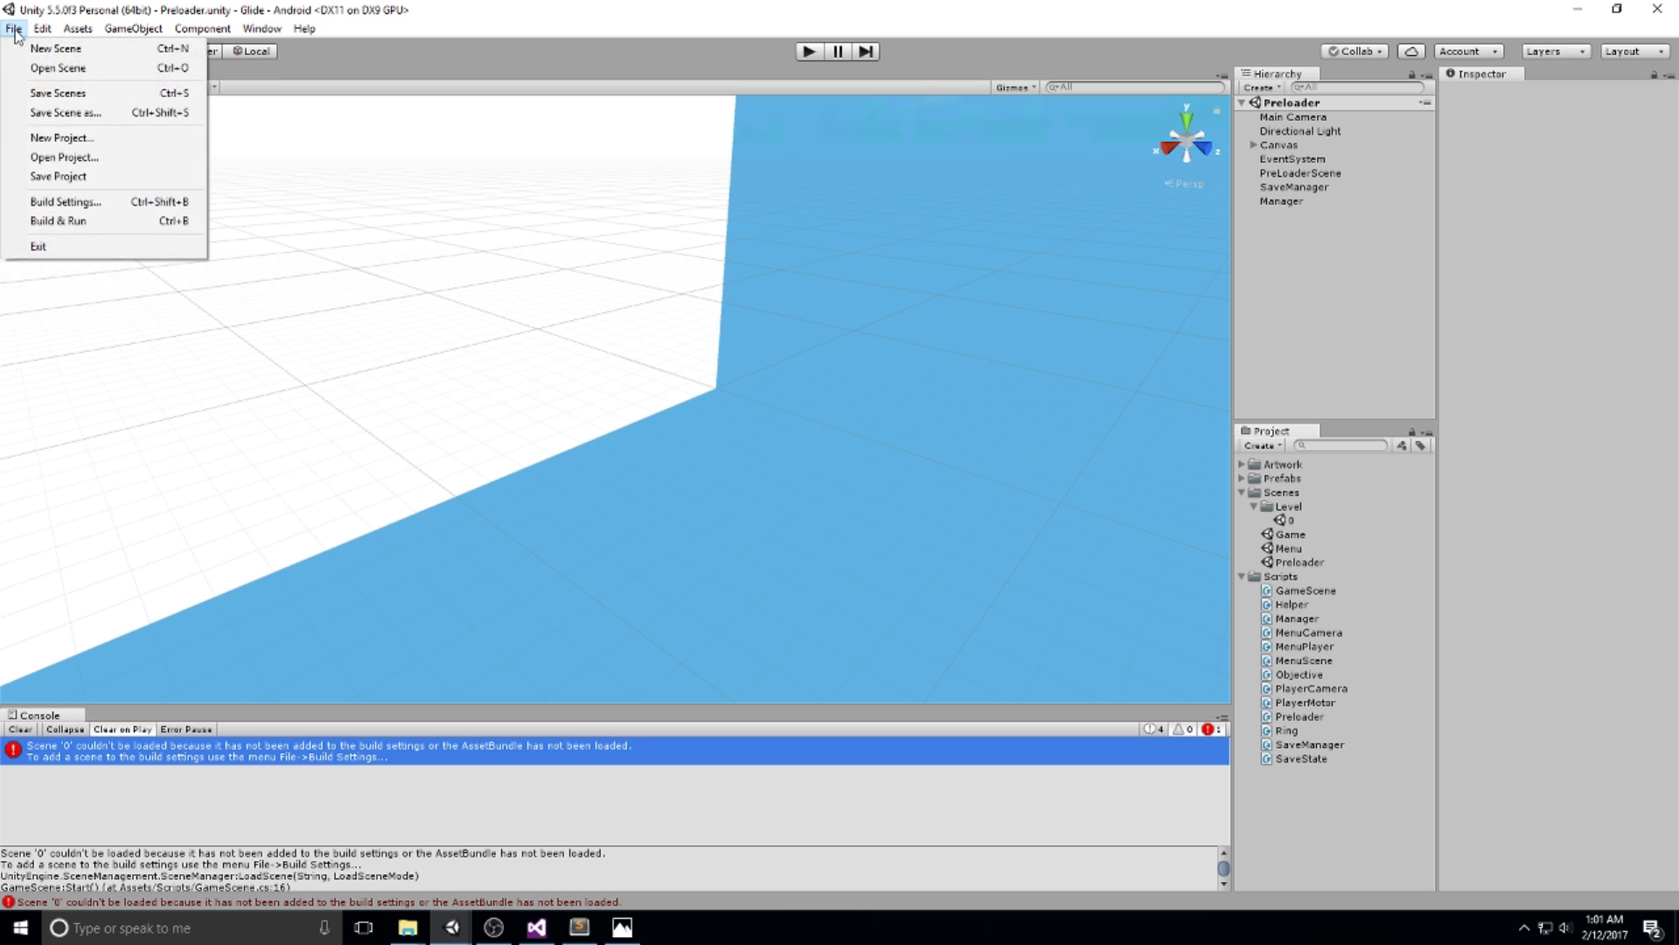
{"action": "left_click", "coordinate": [52, 204]}
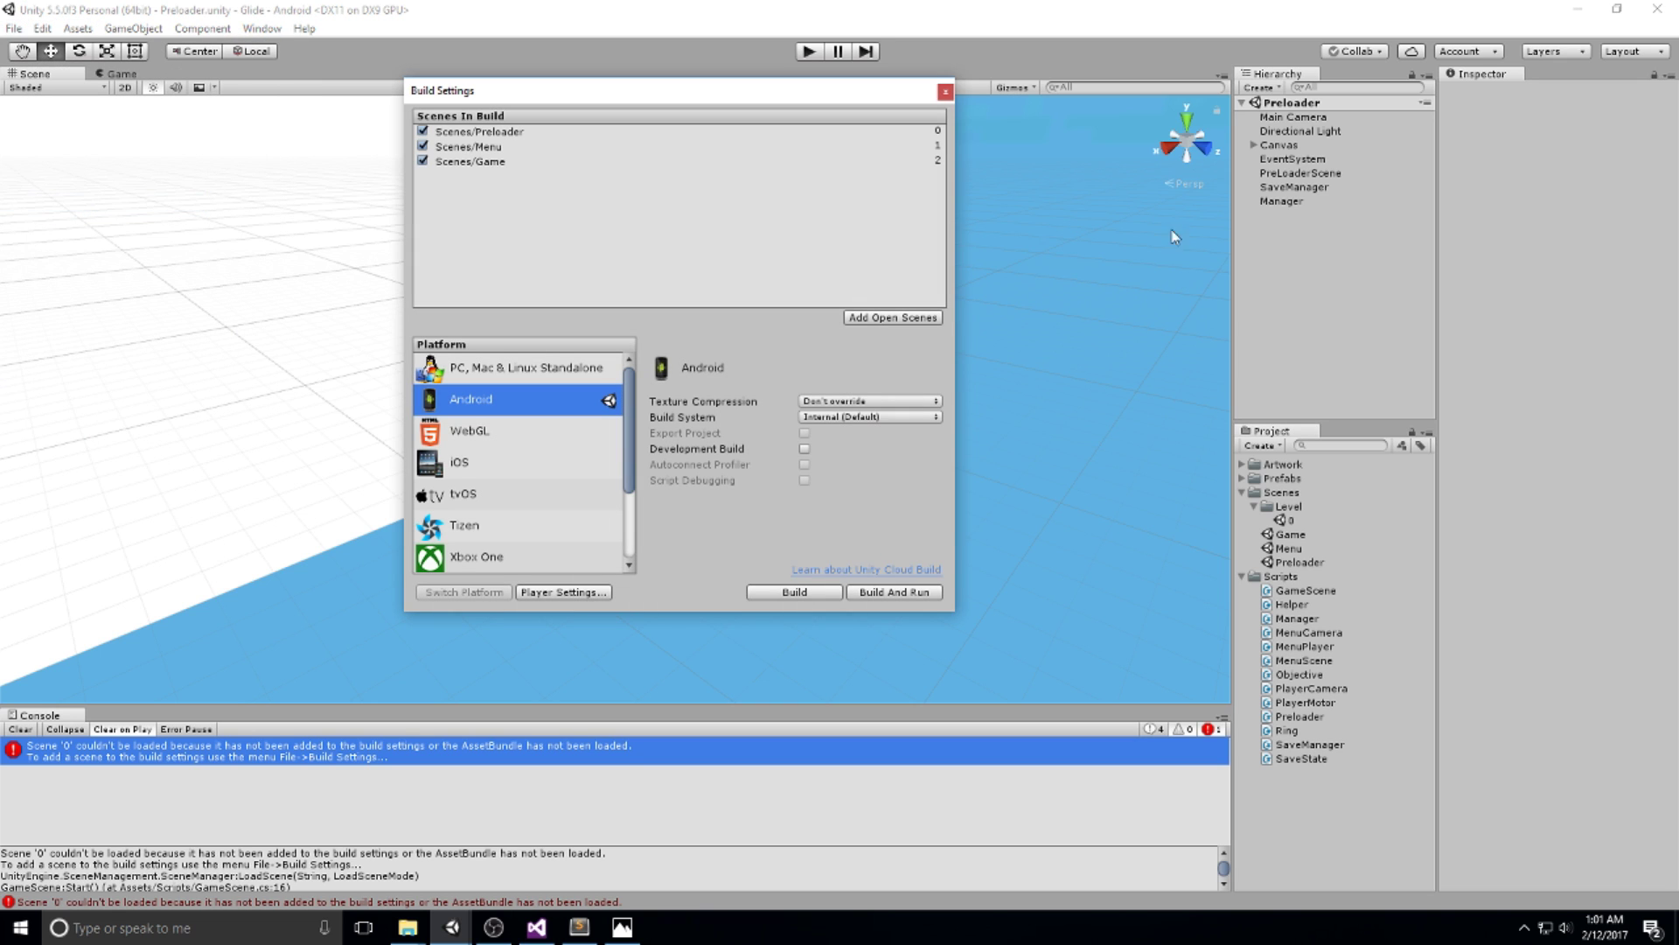
{"action": "left_click_drag", "start_coordinate": [1292, 521], "coordinate": [523, 181]}
{"action": "left_click", "coordinate": [946, 91]}
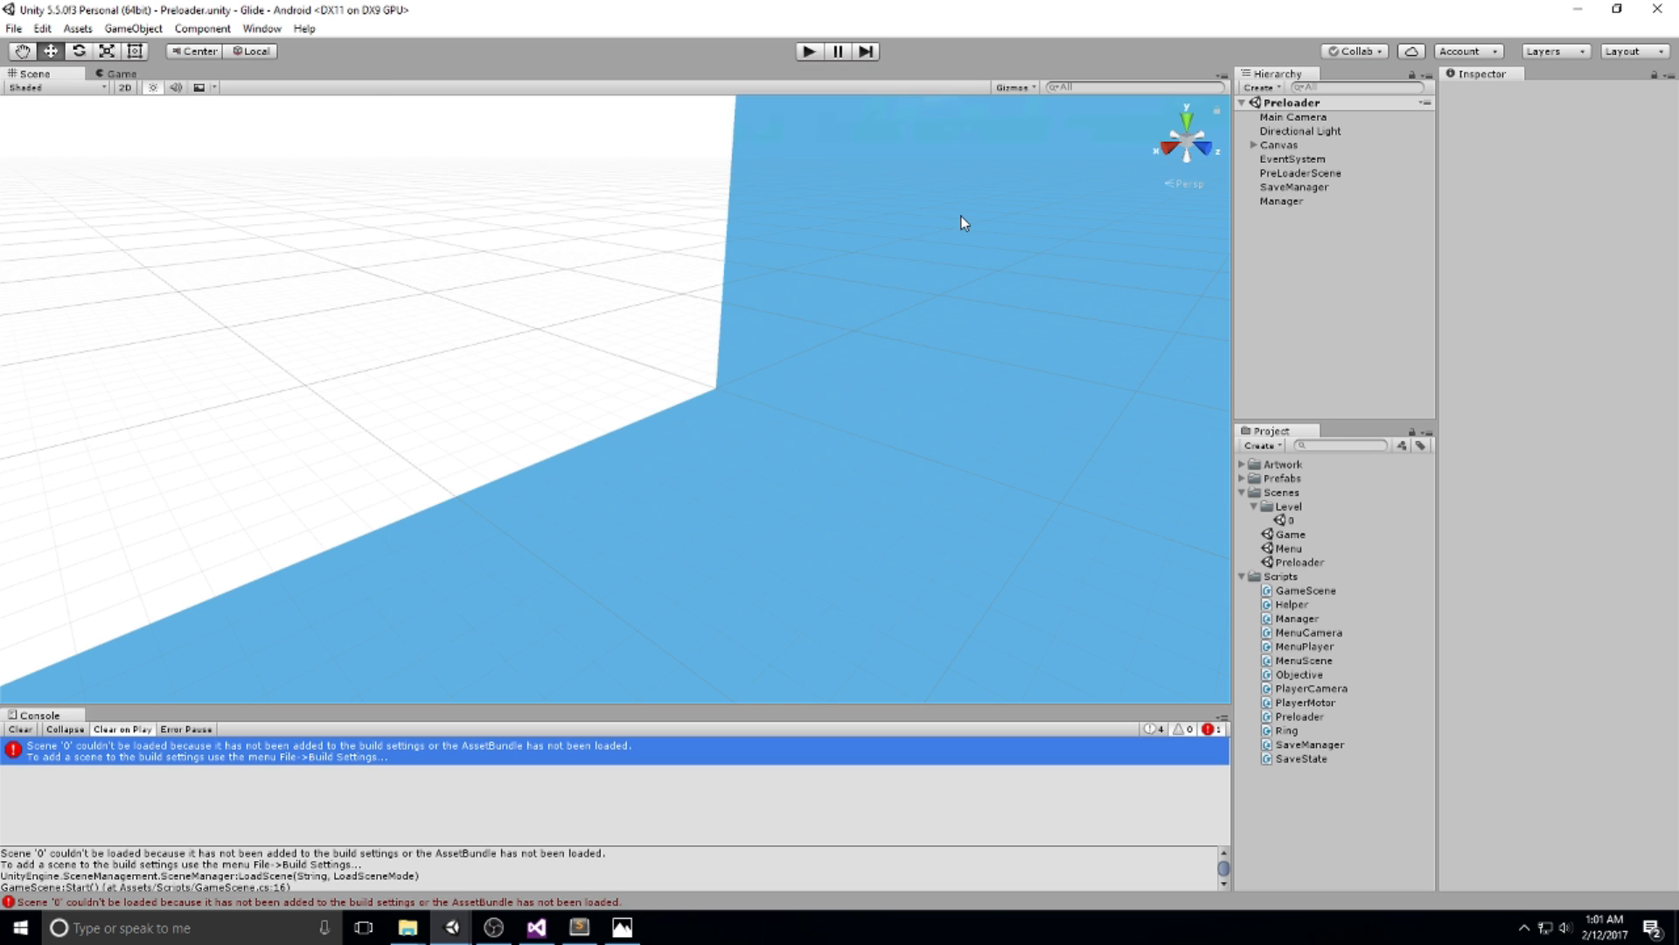
Playtest levels 1 and 2, checking the scene 1 loading error that level 2 raises.
{"action": "key", "text": "ctrl+p"}
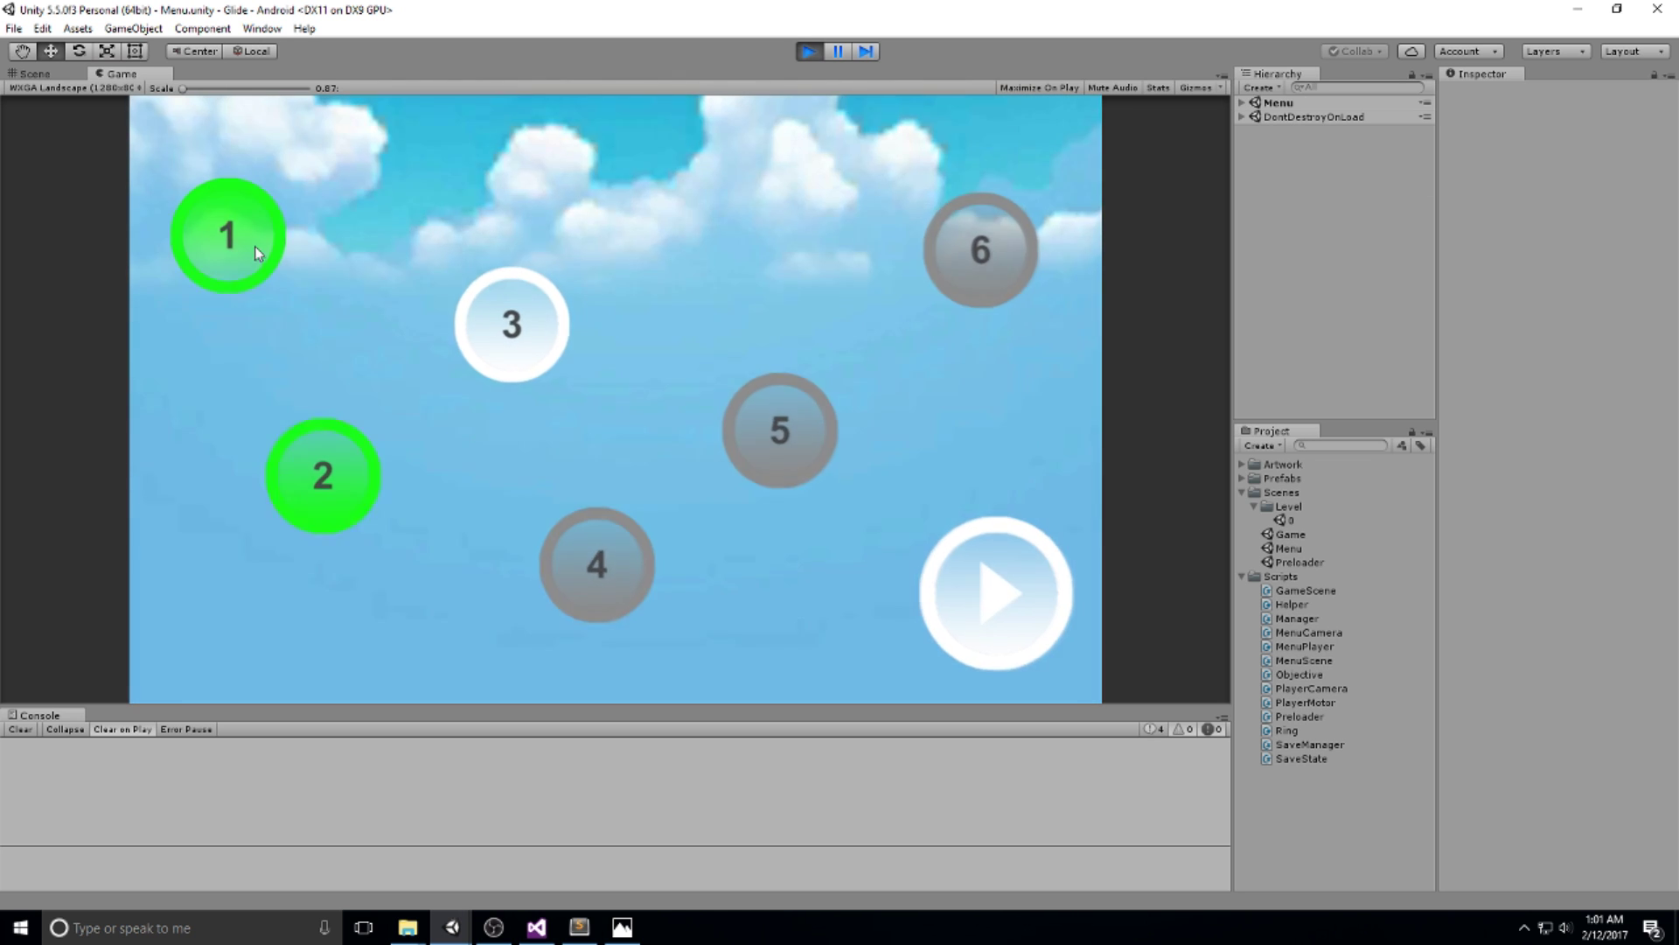
{"action": "left_click", "coordinate": [255, 245]}
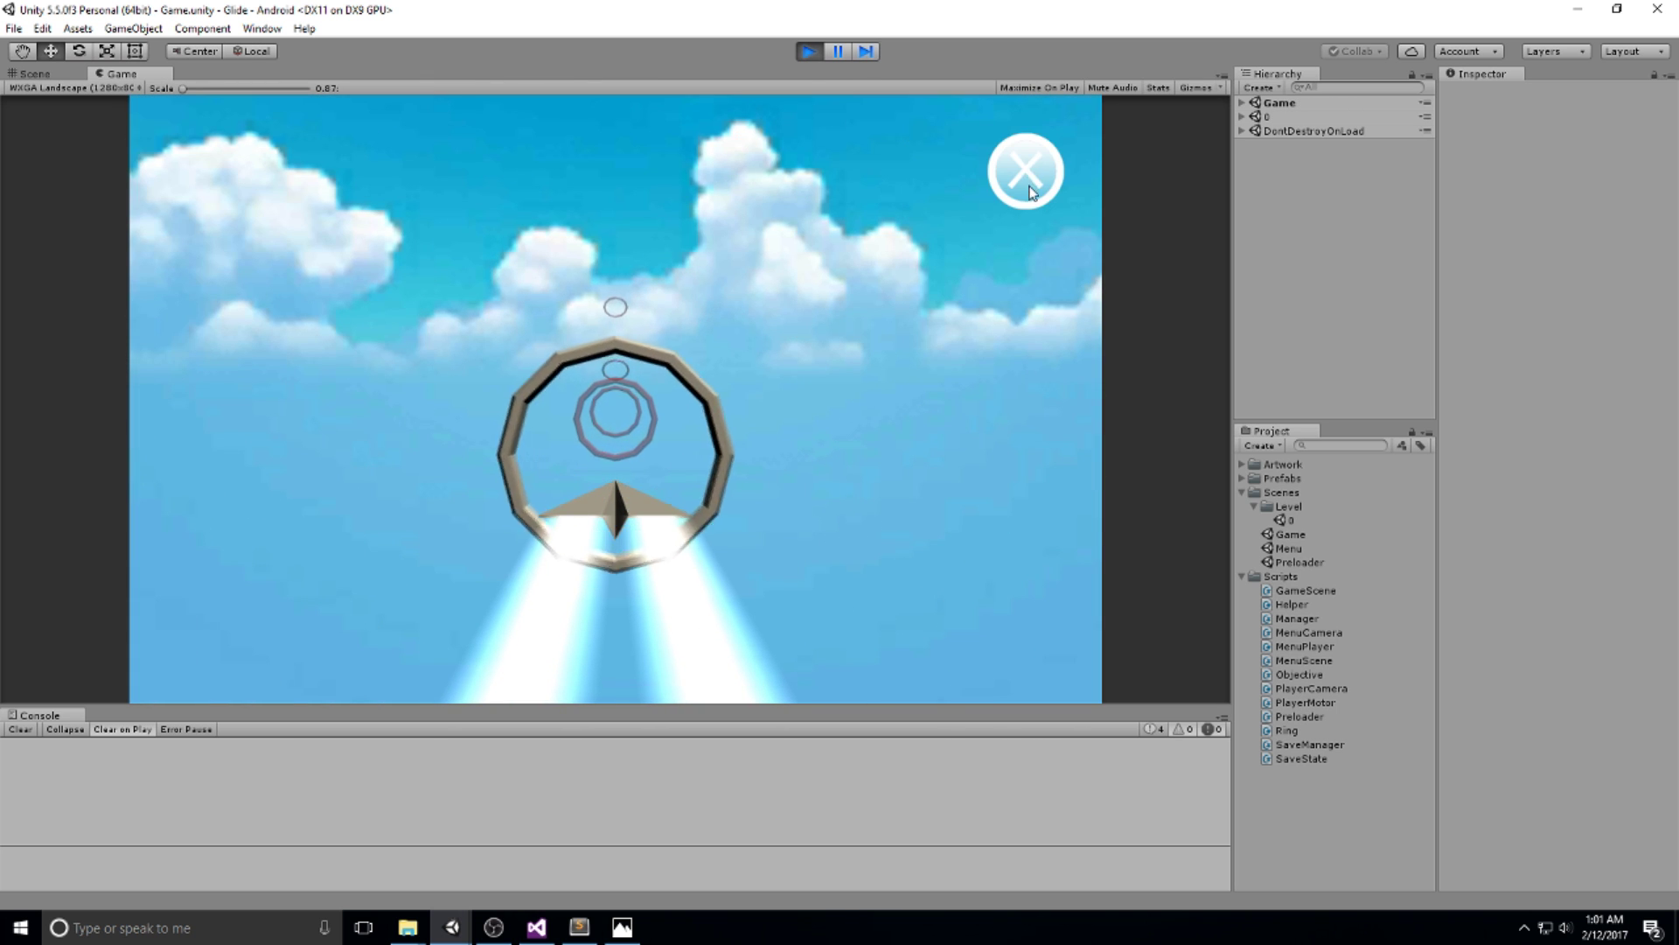
{"action": "left_click", "coordinate": [1031, 175]}
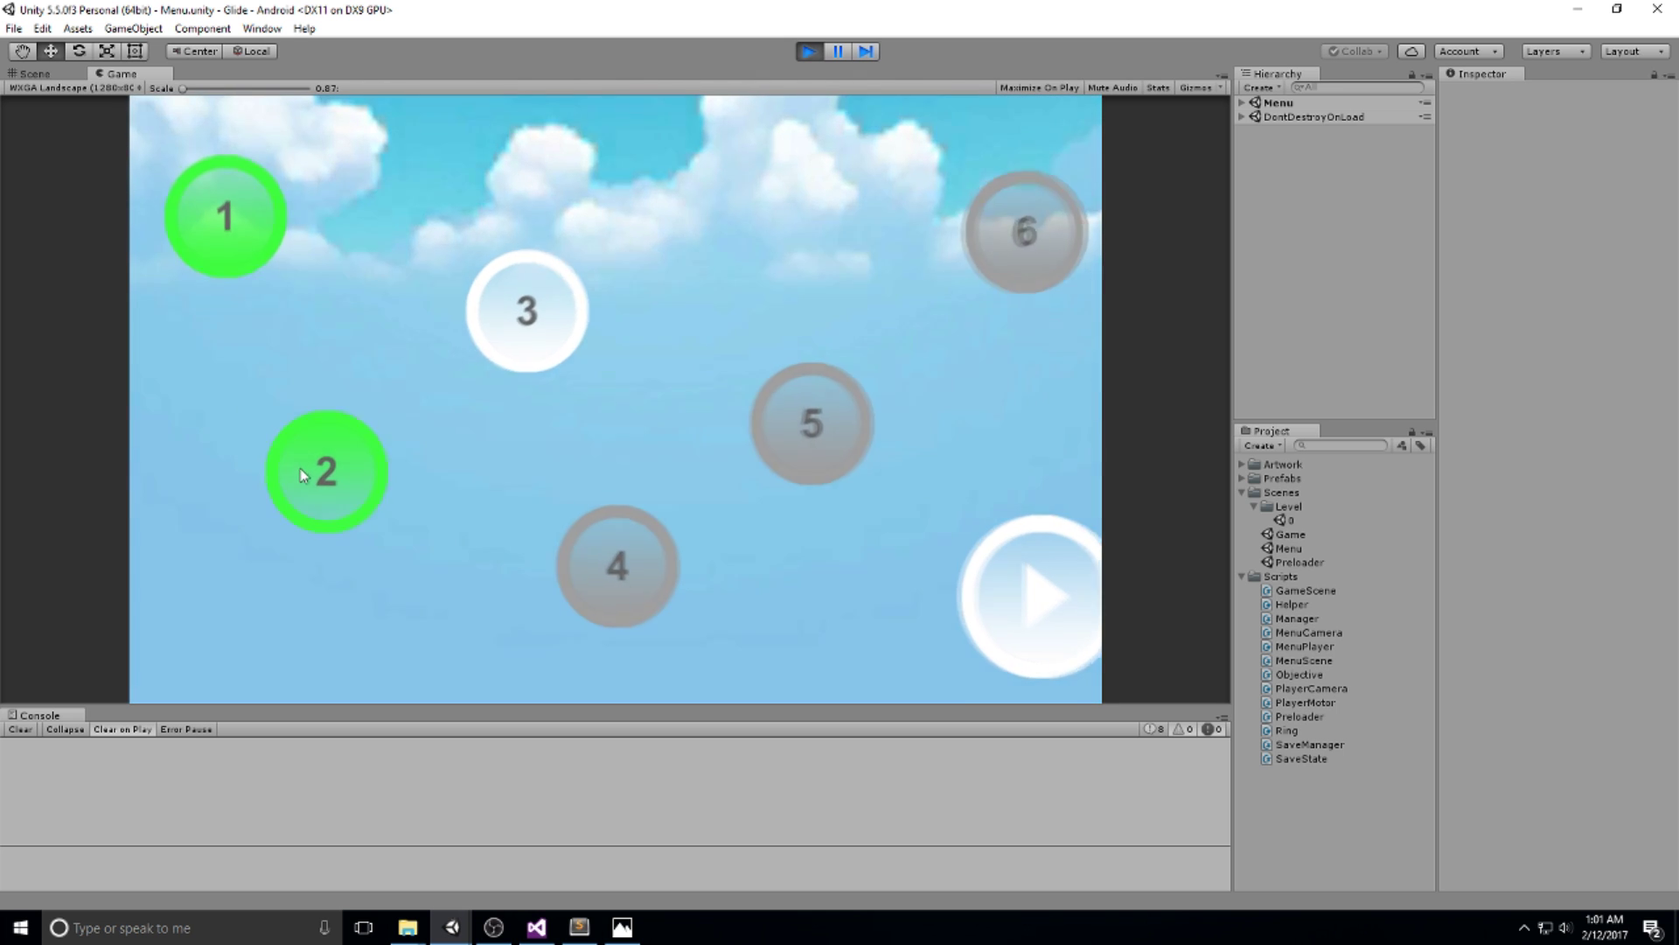
{"action": "left_click", "coordinate": [300, 471]}
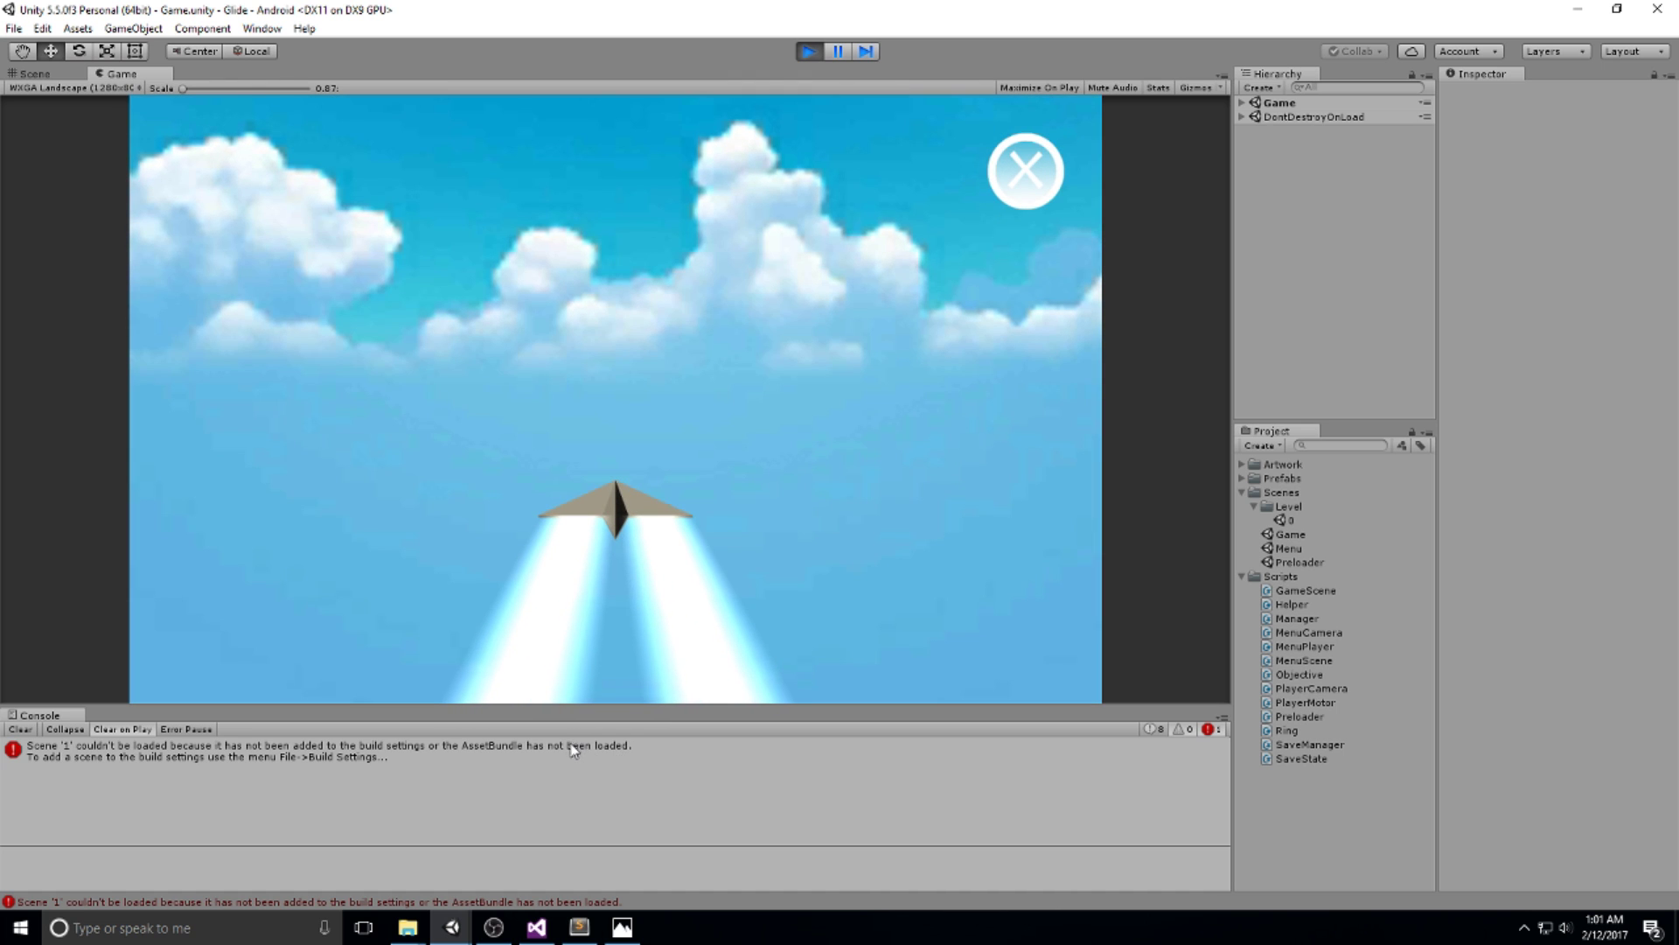
{"action": "left_click", "coordinate": [569, 745]}
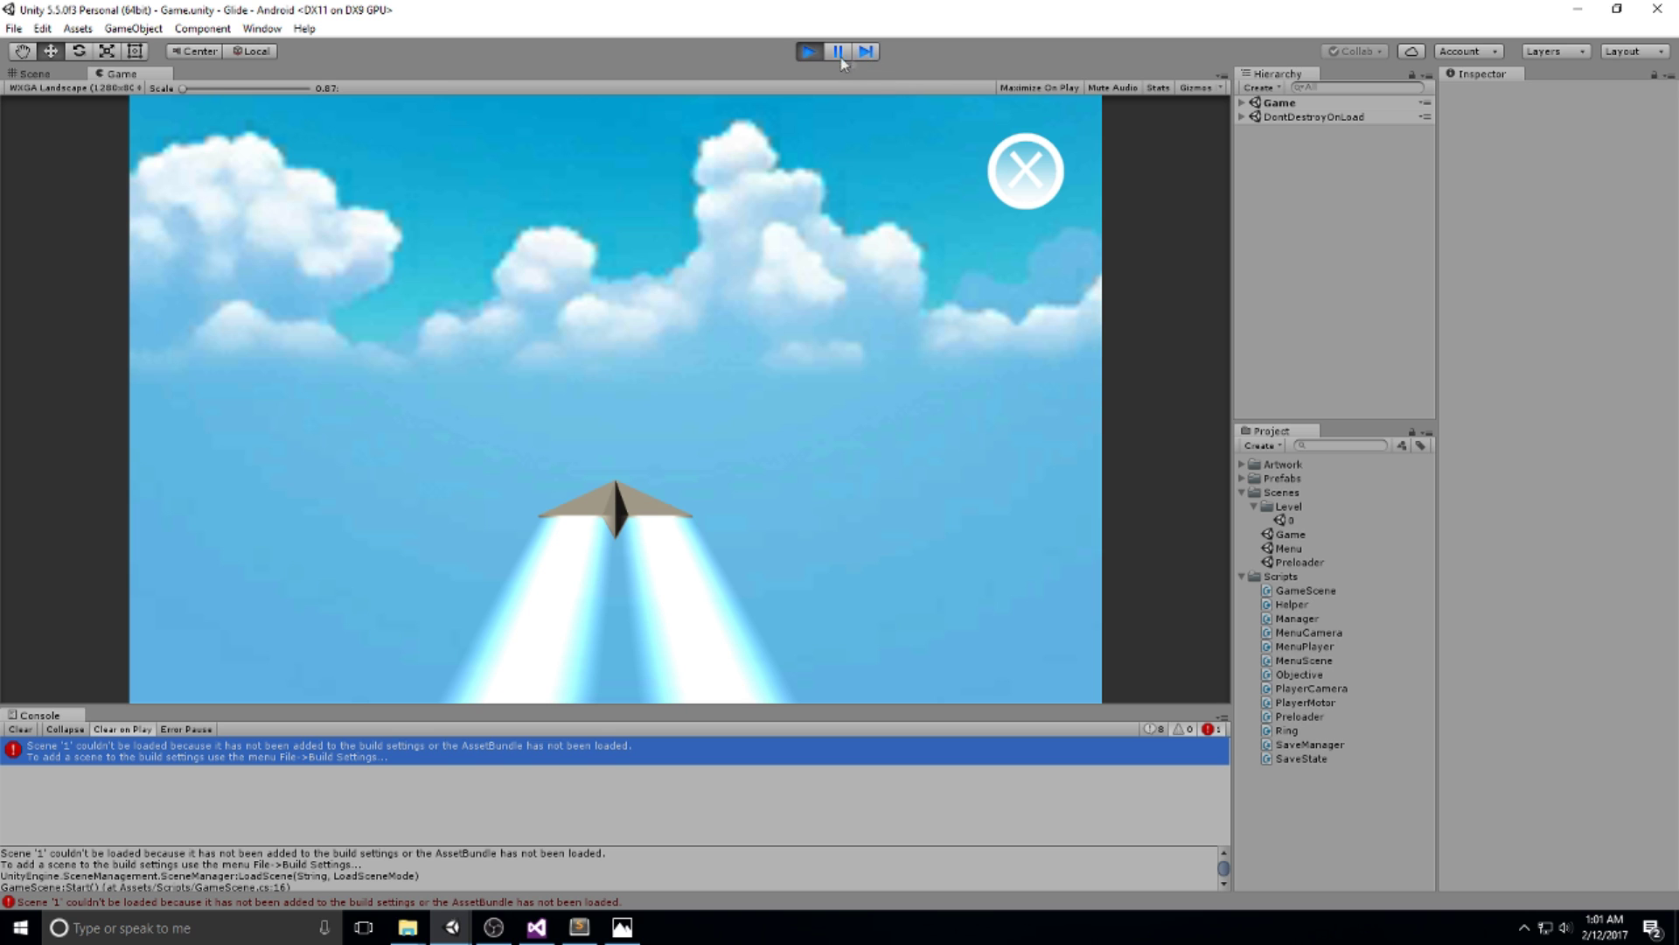
{"action": "left_click", "coordinate": [812, 51]}
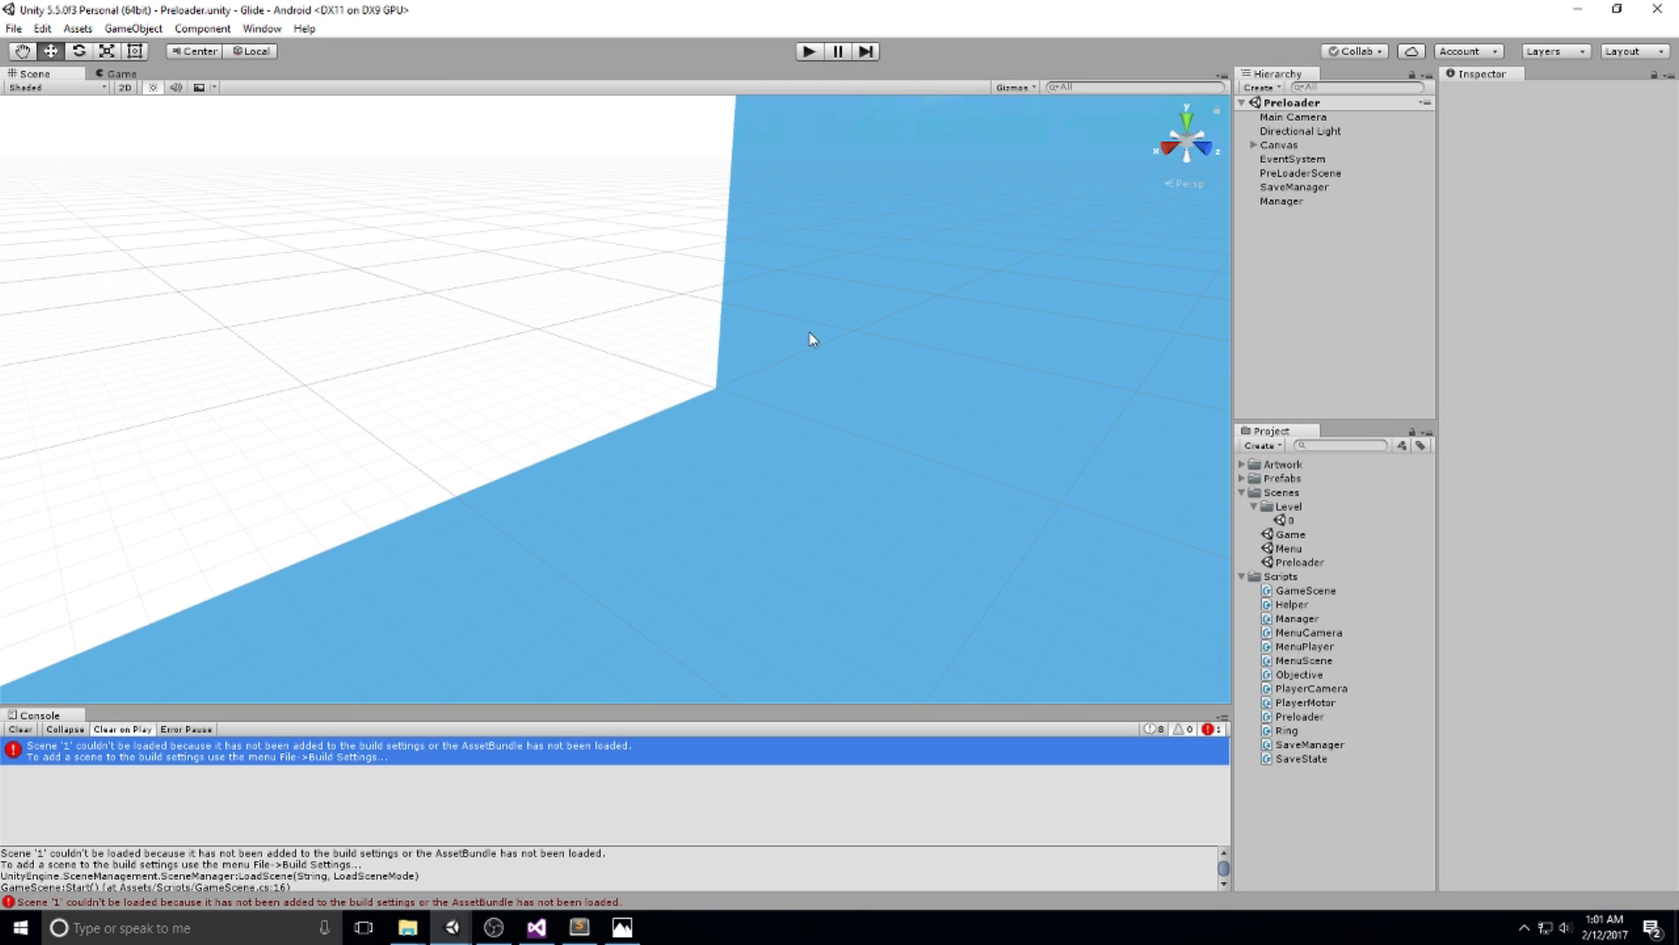
Open scene 0, frame its rings, select the Level 0 object, and start a new empty scene.
{"action": "double_click", "coordinate": [1293, 522]}
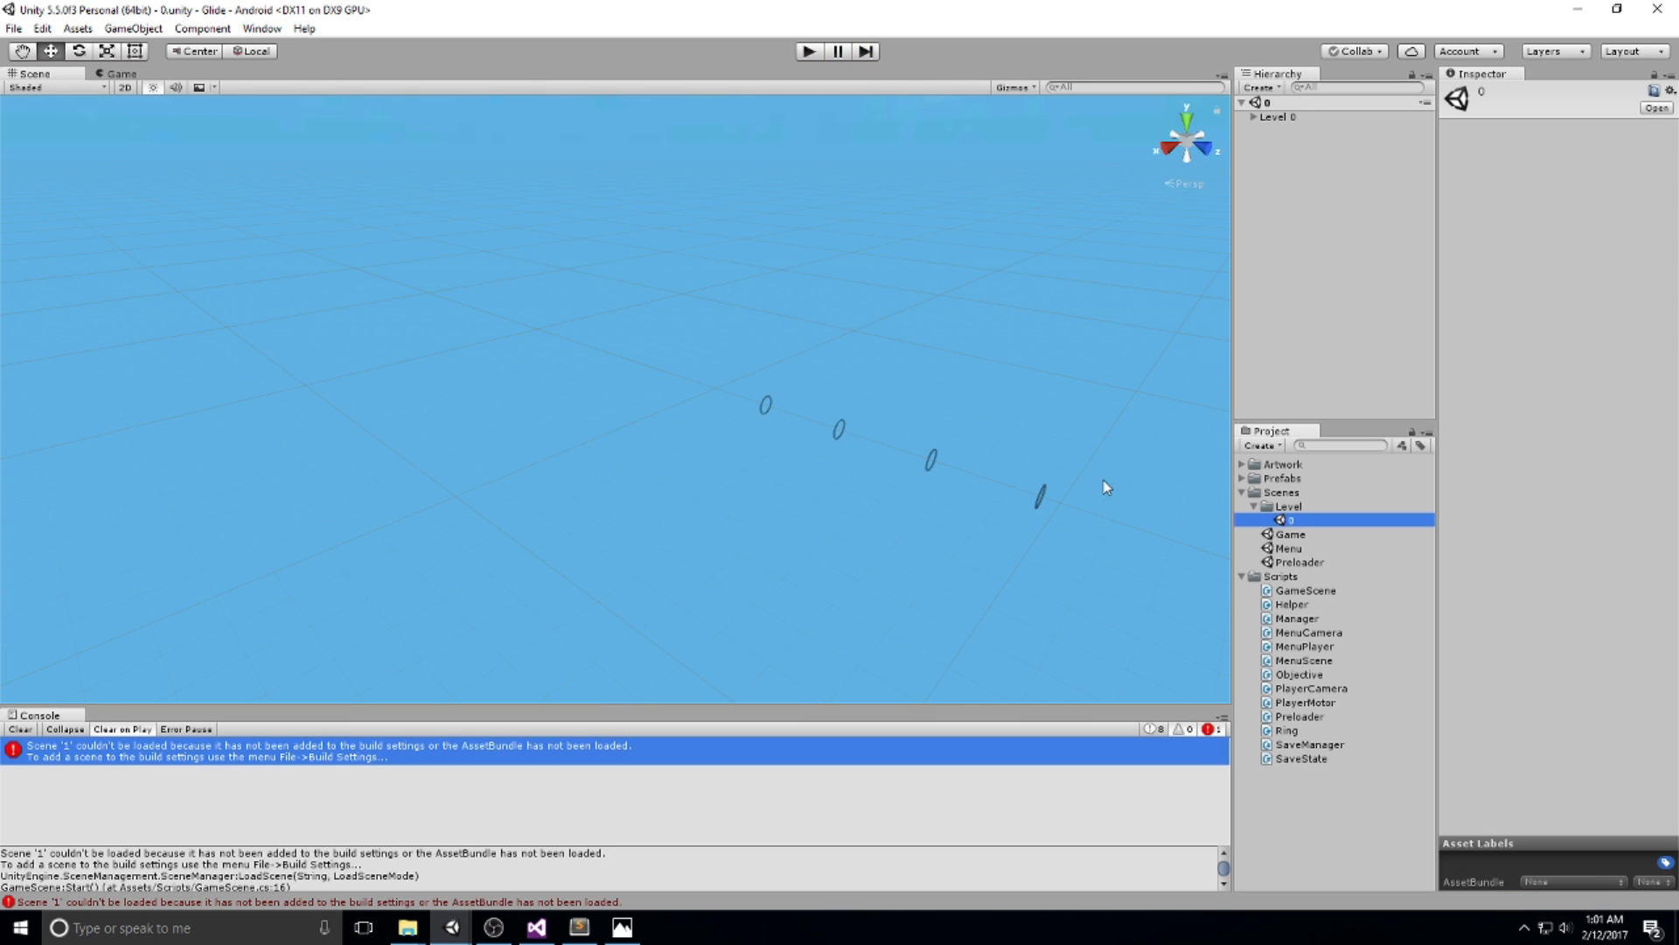
{"action": "scroll", "coordinate": [1067, 459], "scroll_direction": "down", "scroll_amount": 2}
{"action": "middle_click_drag", "start_coordinate": [1025, 435], "coordinate": [853, 404]}
{"action": "scroll", "coordinate": [873, 411], "scroll_direction": "down", "scroll_amount": 1}
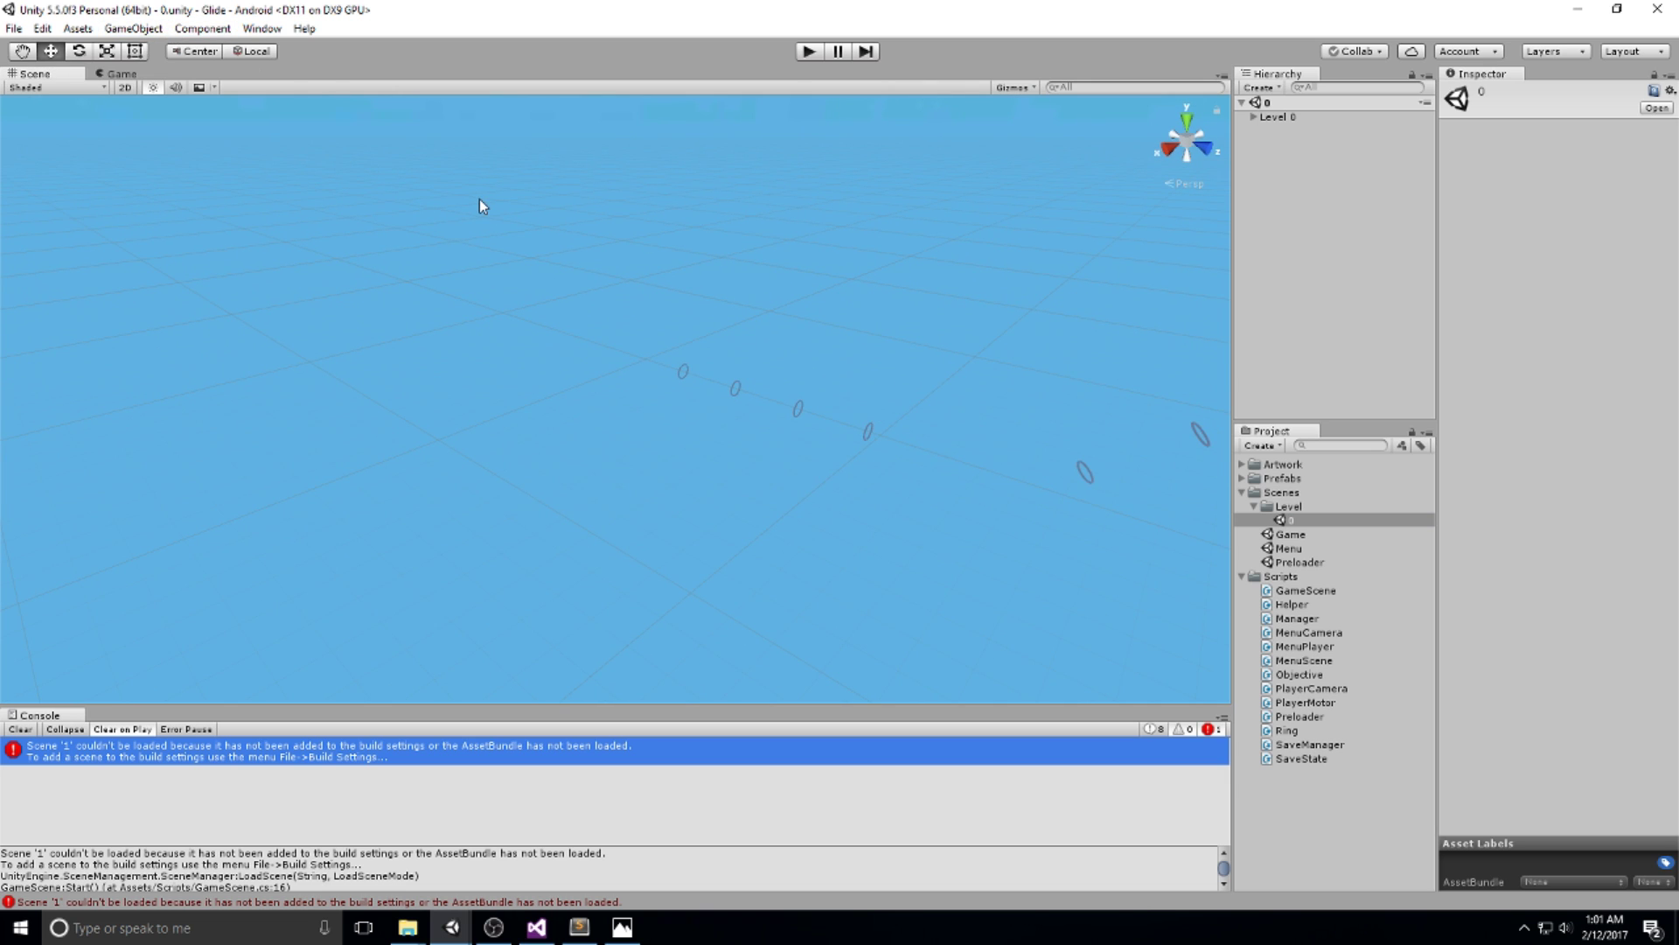
{"action": "left_click", "coordinate": [1279, 117]}
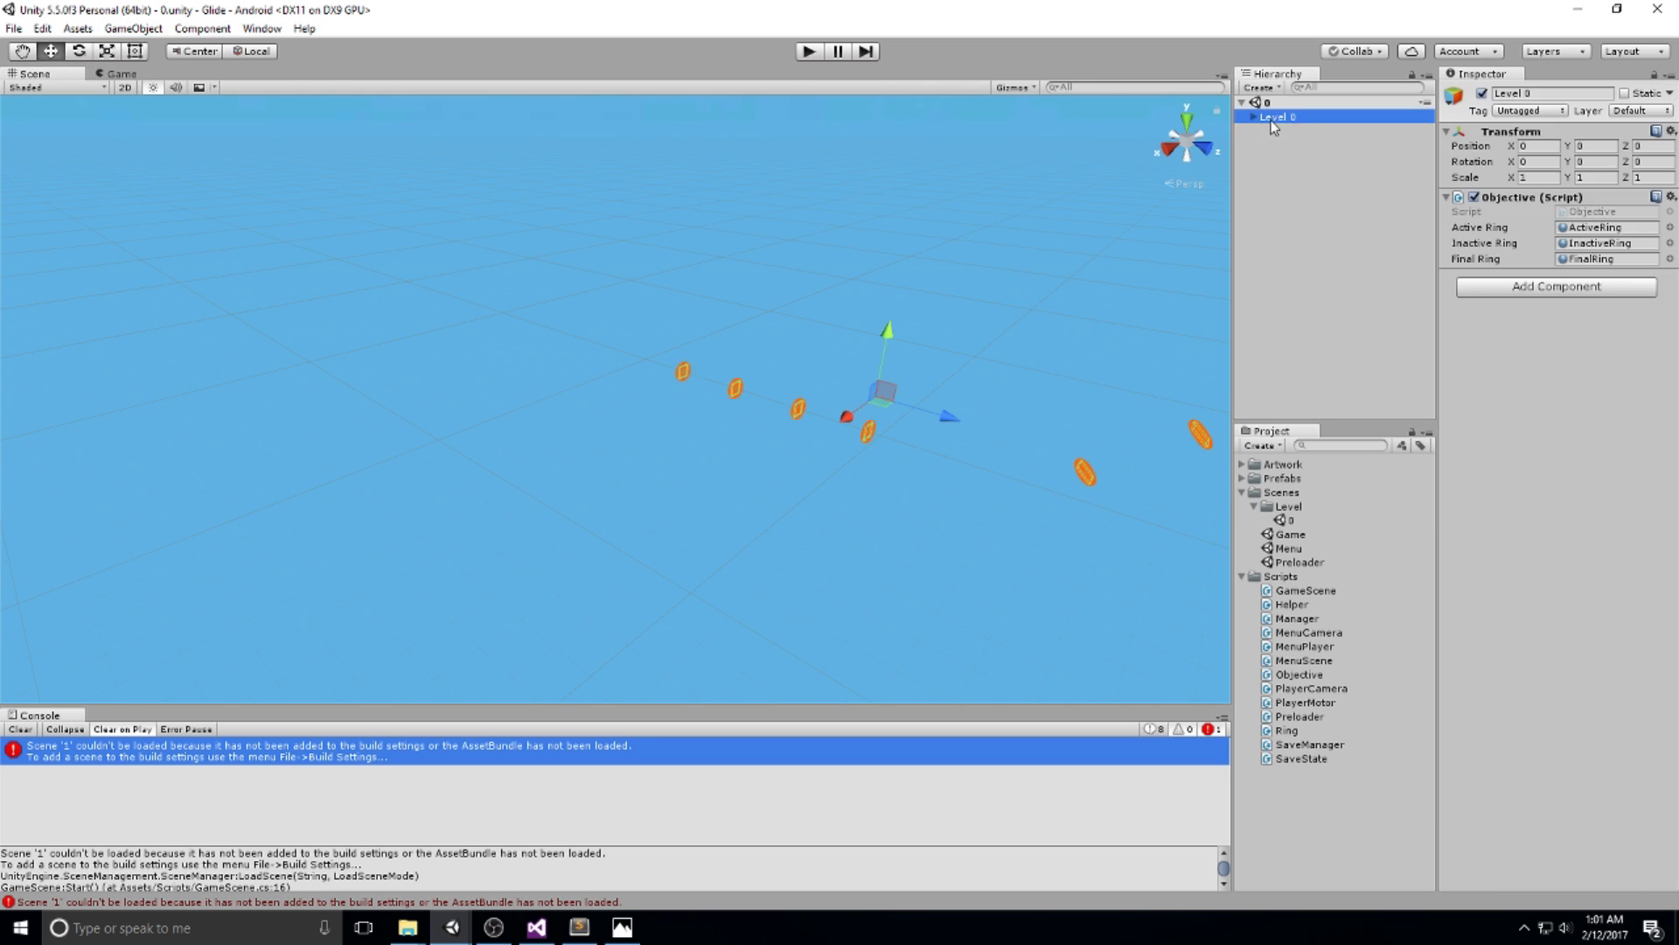
{"action": "key", "text": "ctrl+n"}
Save the new scene as '1' and move it into the Level folder.
{"action": "key", "text": "ctrl+s"}
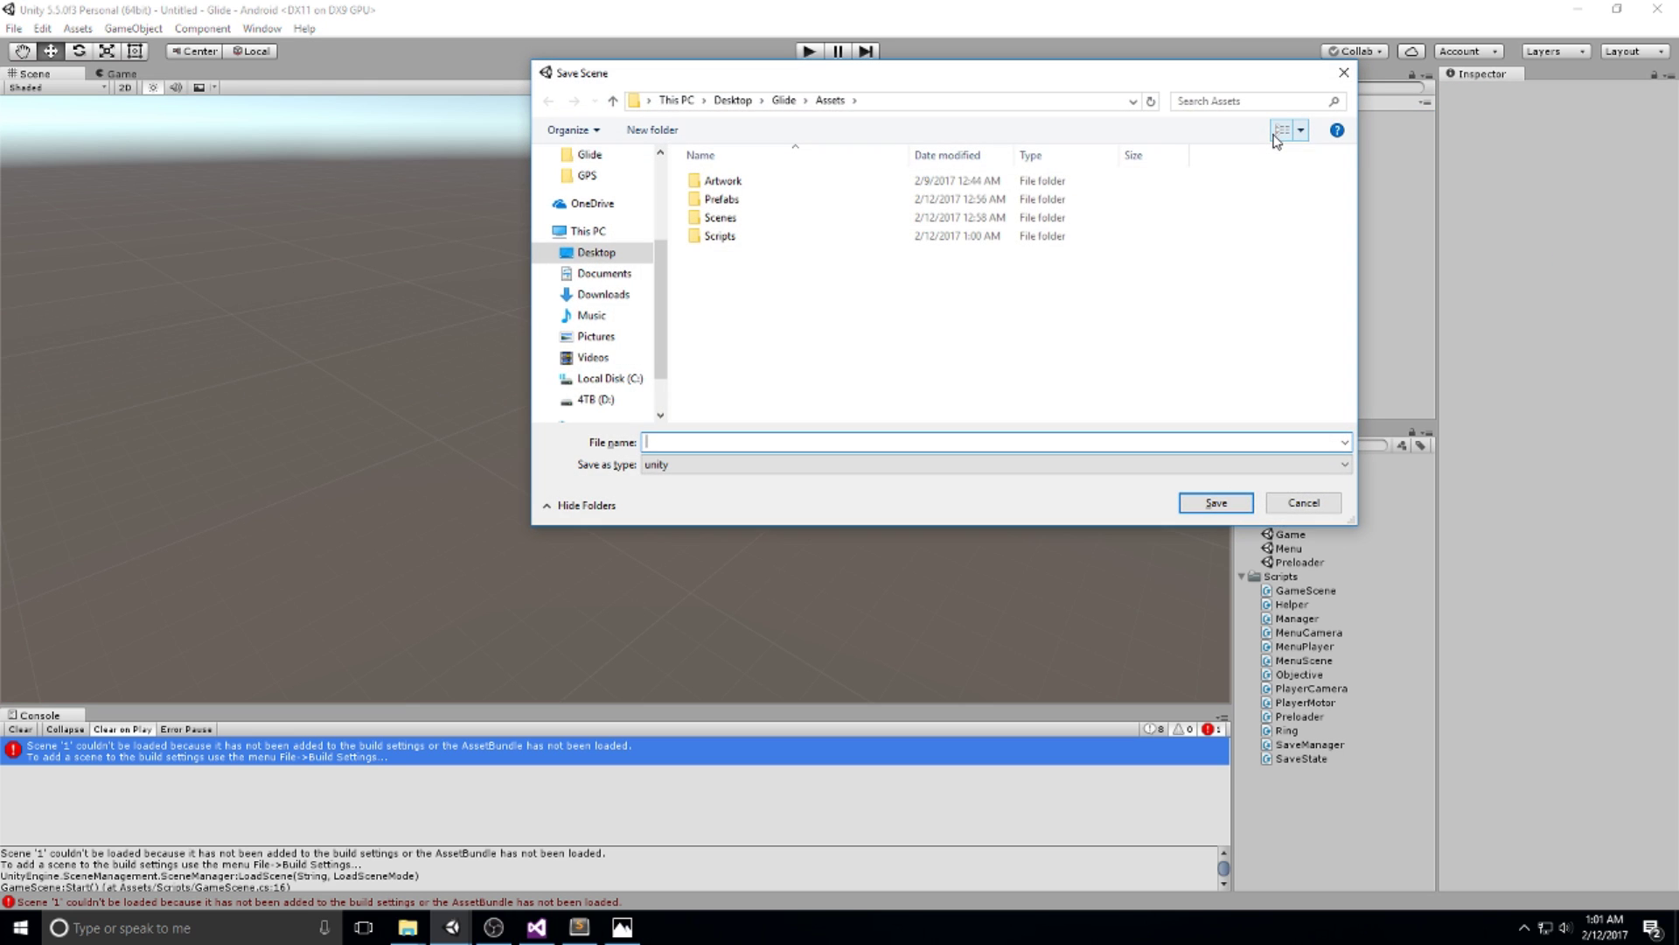
{"action": "type", "text": "1"}
{"action": "key", "text": "Return"}
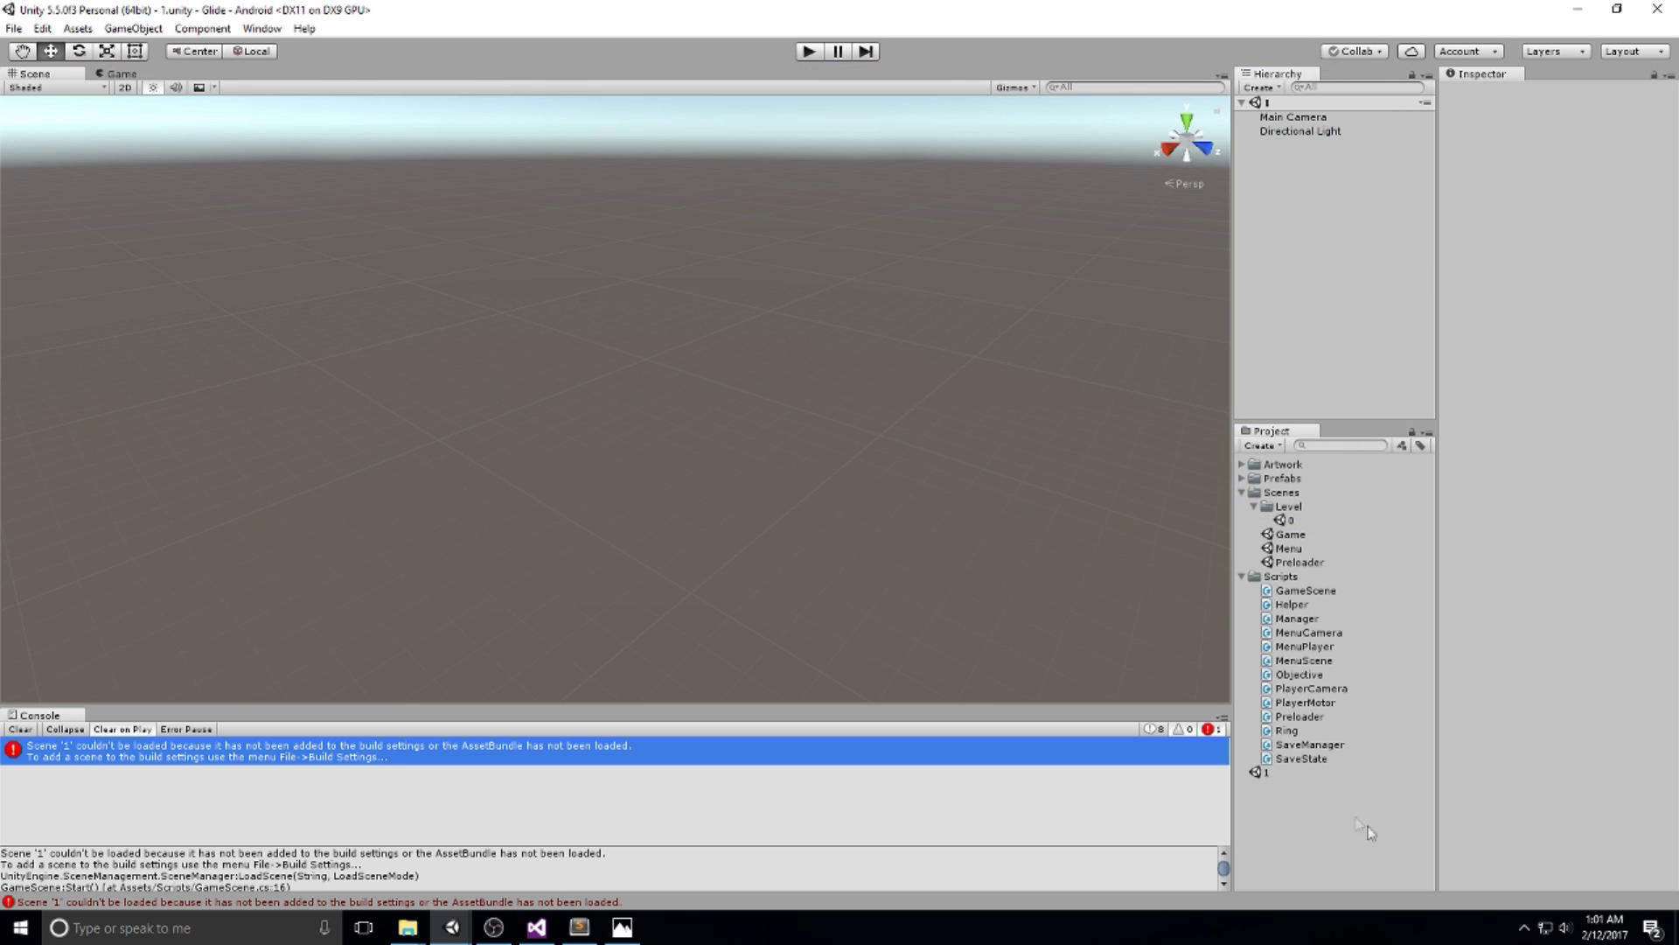
{"action": "left_click_drag", "start_coordinate": [1268, 773], "coordinate": [1288, 507]}
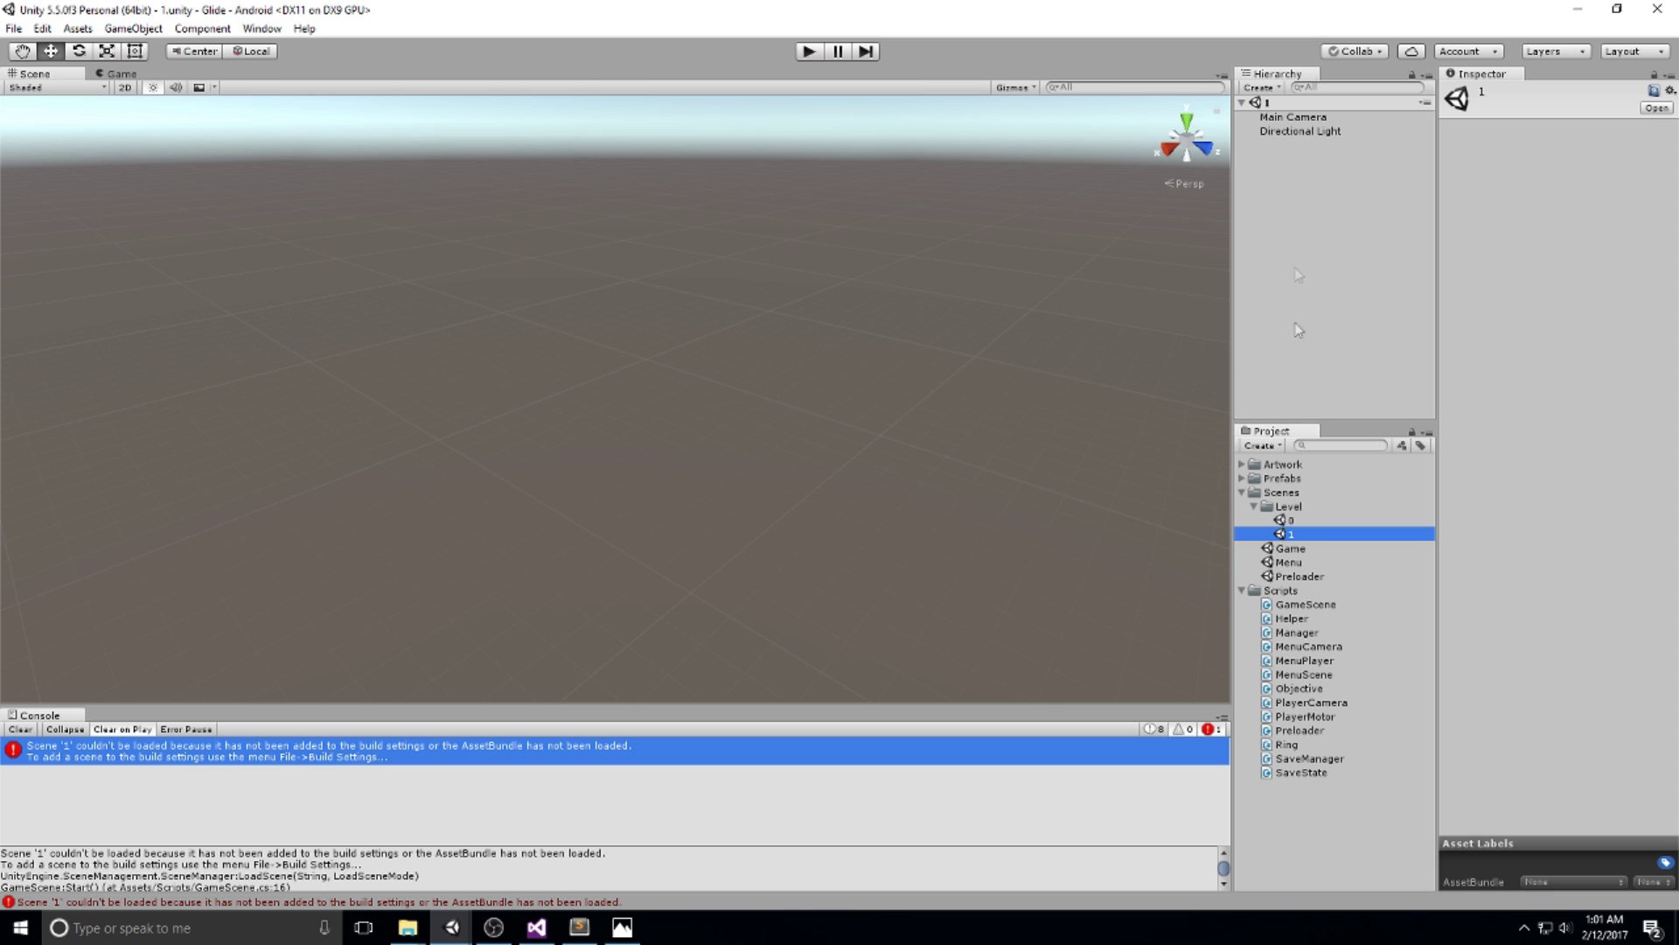
Delete the Main Camera and Directional Light from scene 1.
{"action": "left_click", "coordinate": [1303, 118]}
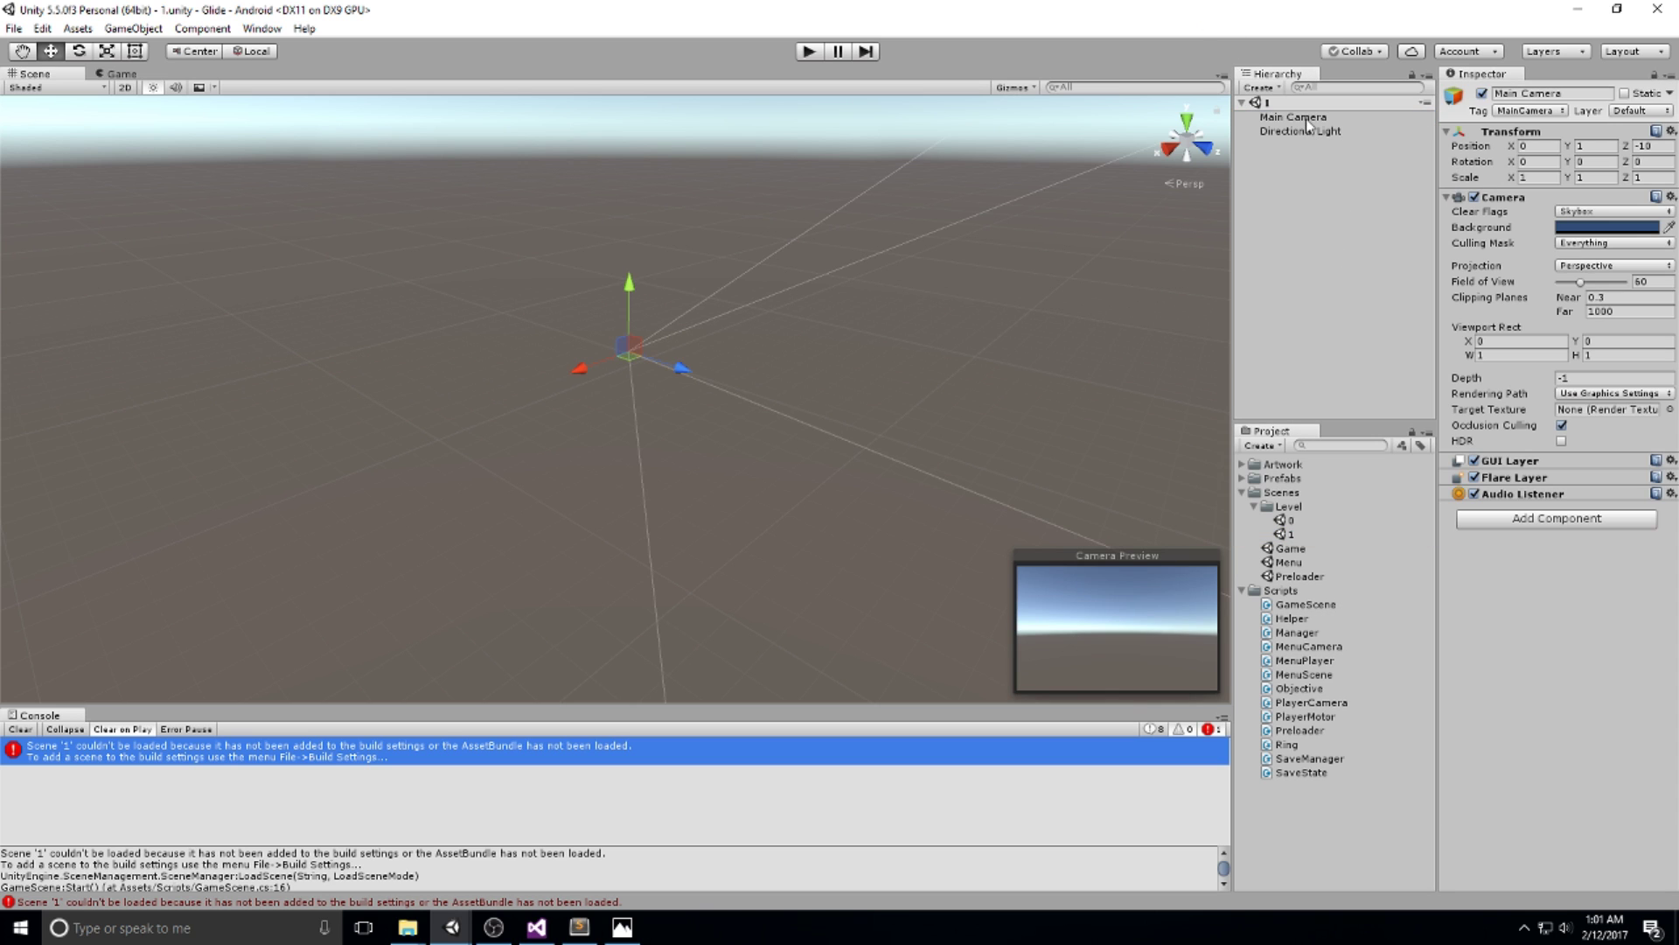
{"action": "key", "text": "Delete"}
{"action": "left_click", "coordinate": [1305, 117]}
{"action": "key", "text": "Delete"}
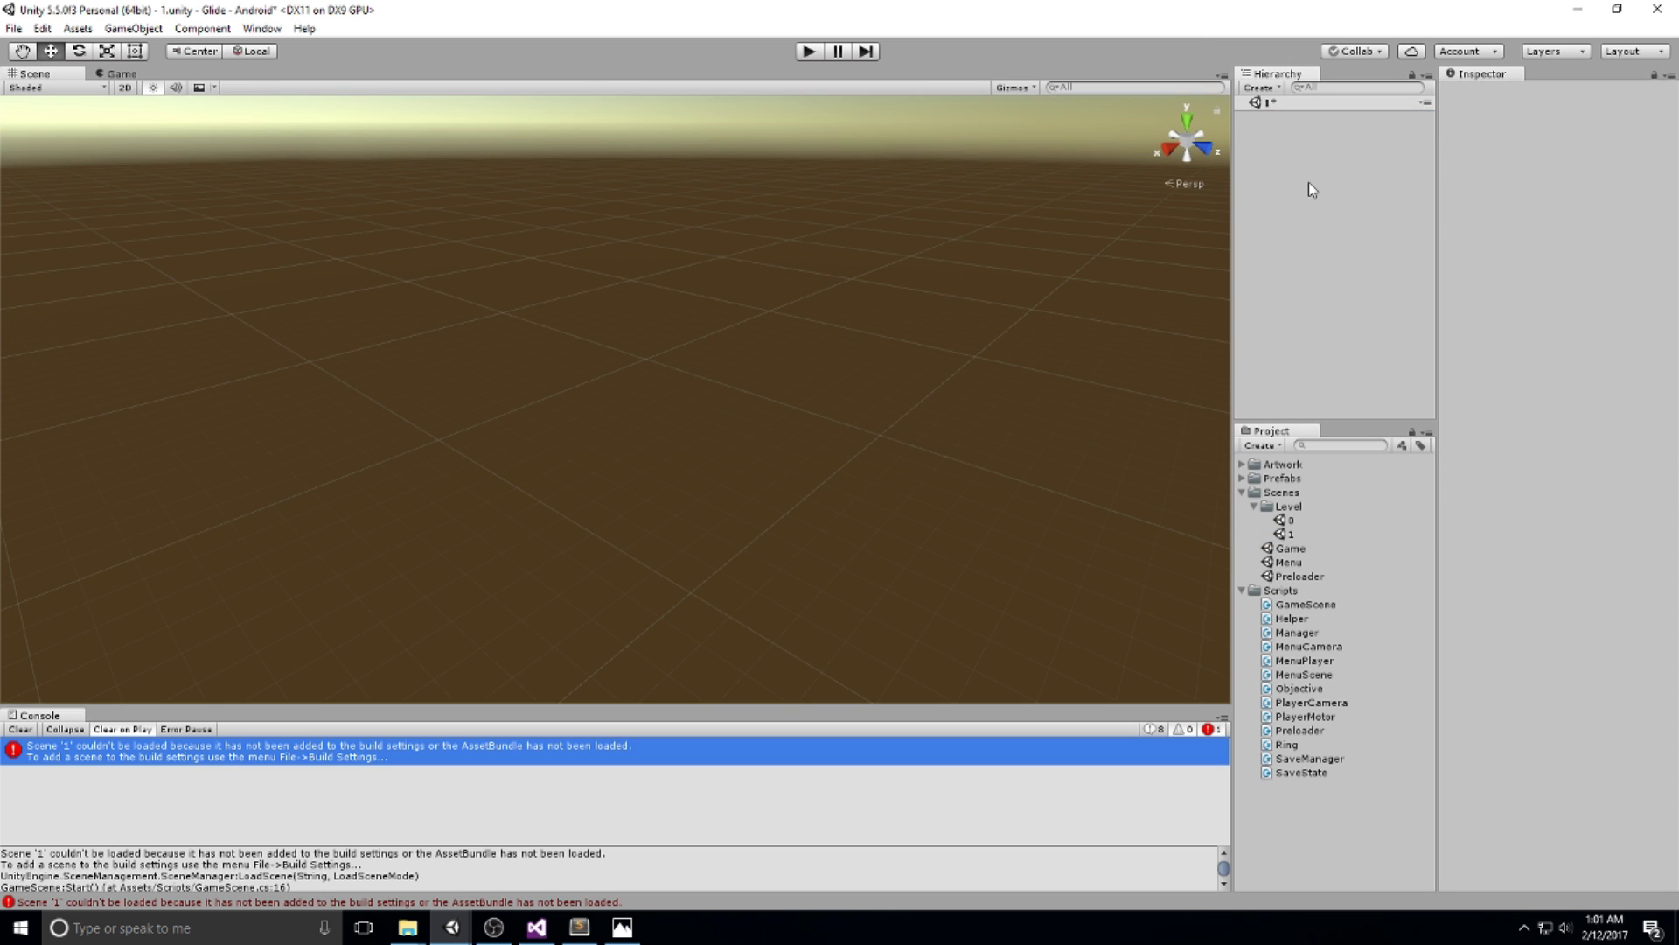
Paste the copied Level 0 object and rename it to 'Level 1'.
{"action": "key", "text": "ctrl+v"}
{"action": "key", "text": "F2"}
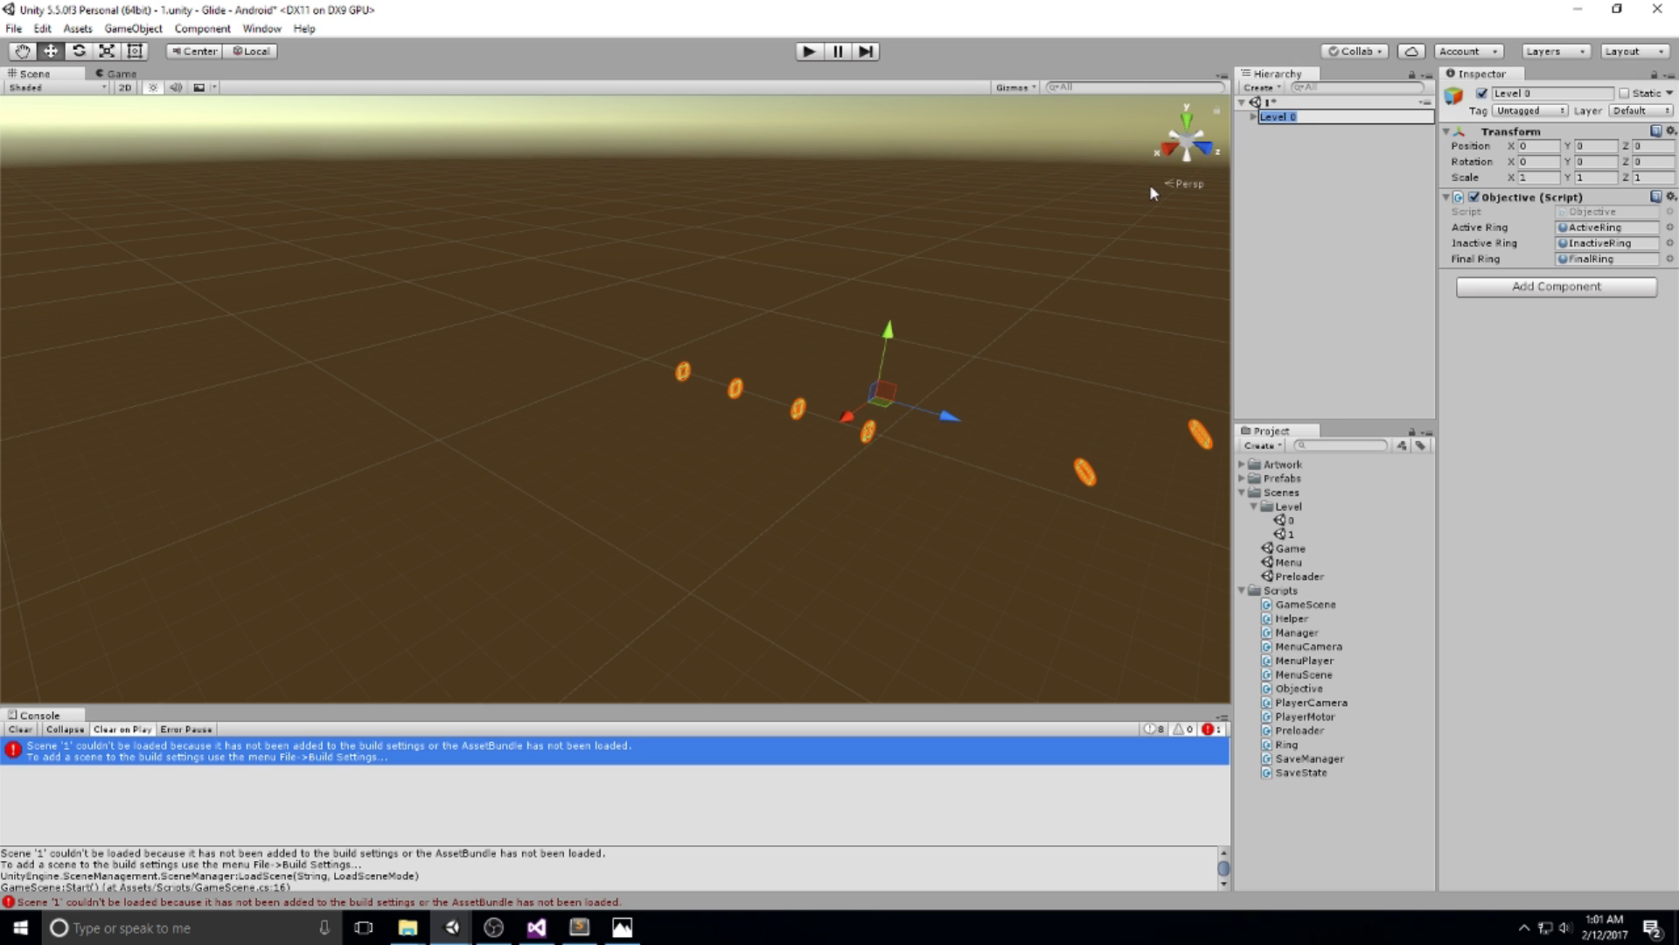
{"action": "key", "text": "End"}
{"action": "key", "text": "BackSpace"}
{"action": "type", "text": "1"}
{"action": "key", "text": "Return"}
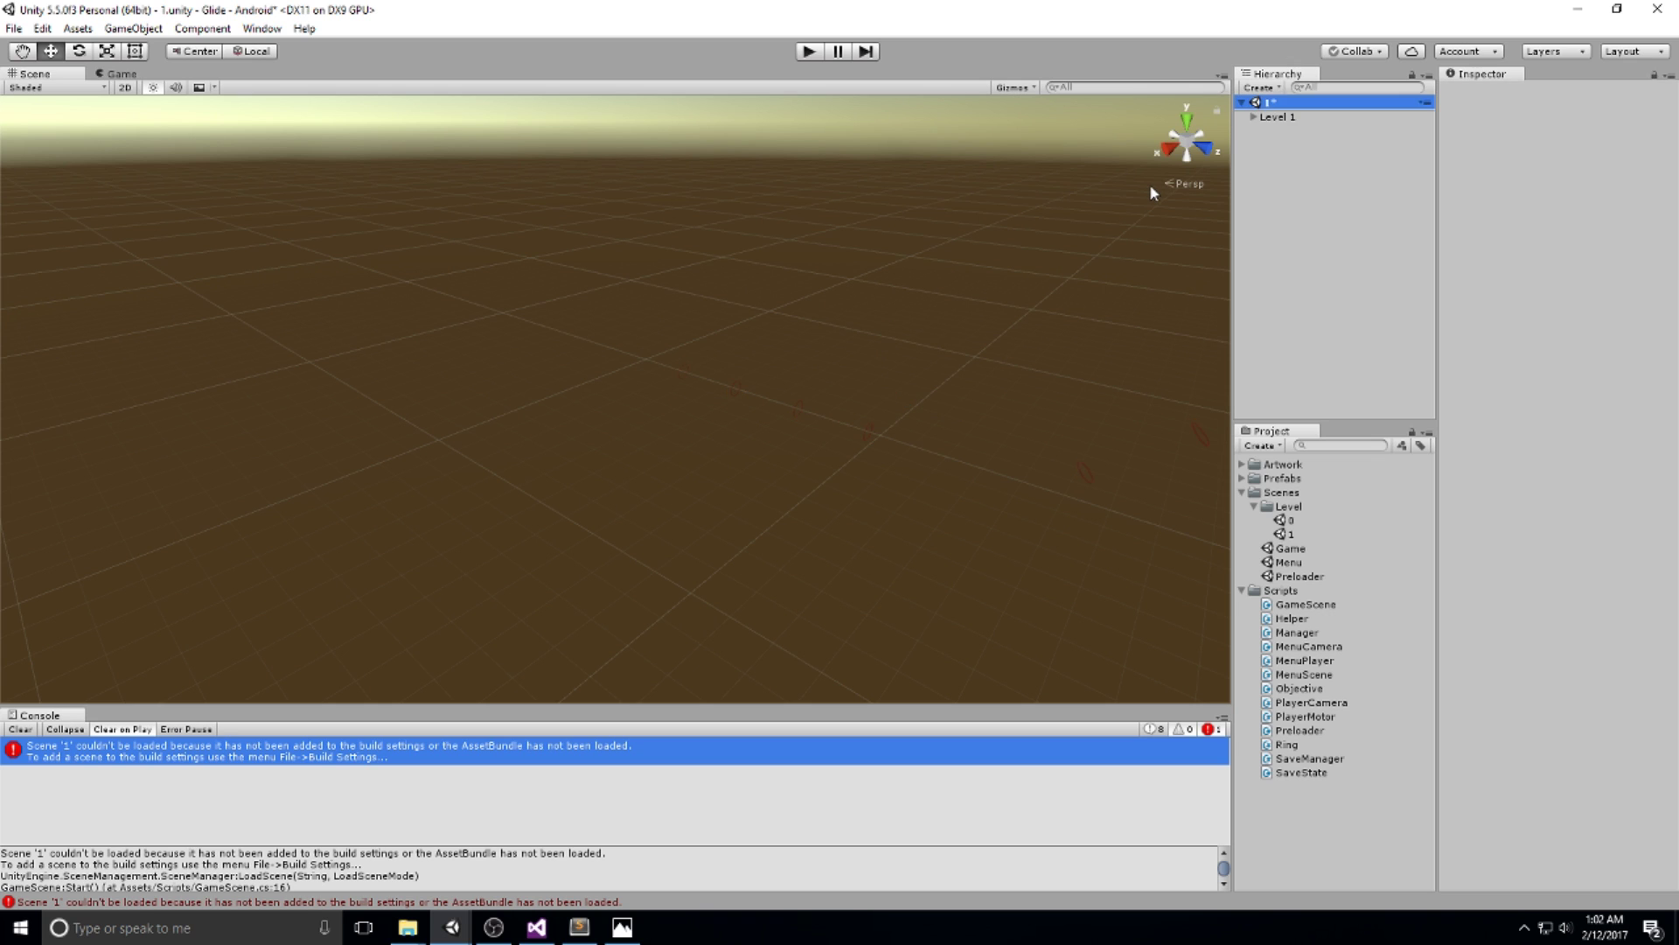
Delete the extra rings so Level 1 keeps three, and save the scene.
{"action": "key", "text": "Right"}
{"action": "key", "text": "Down"}
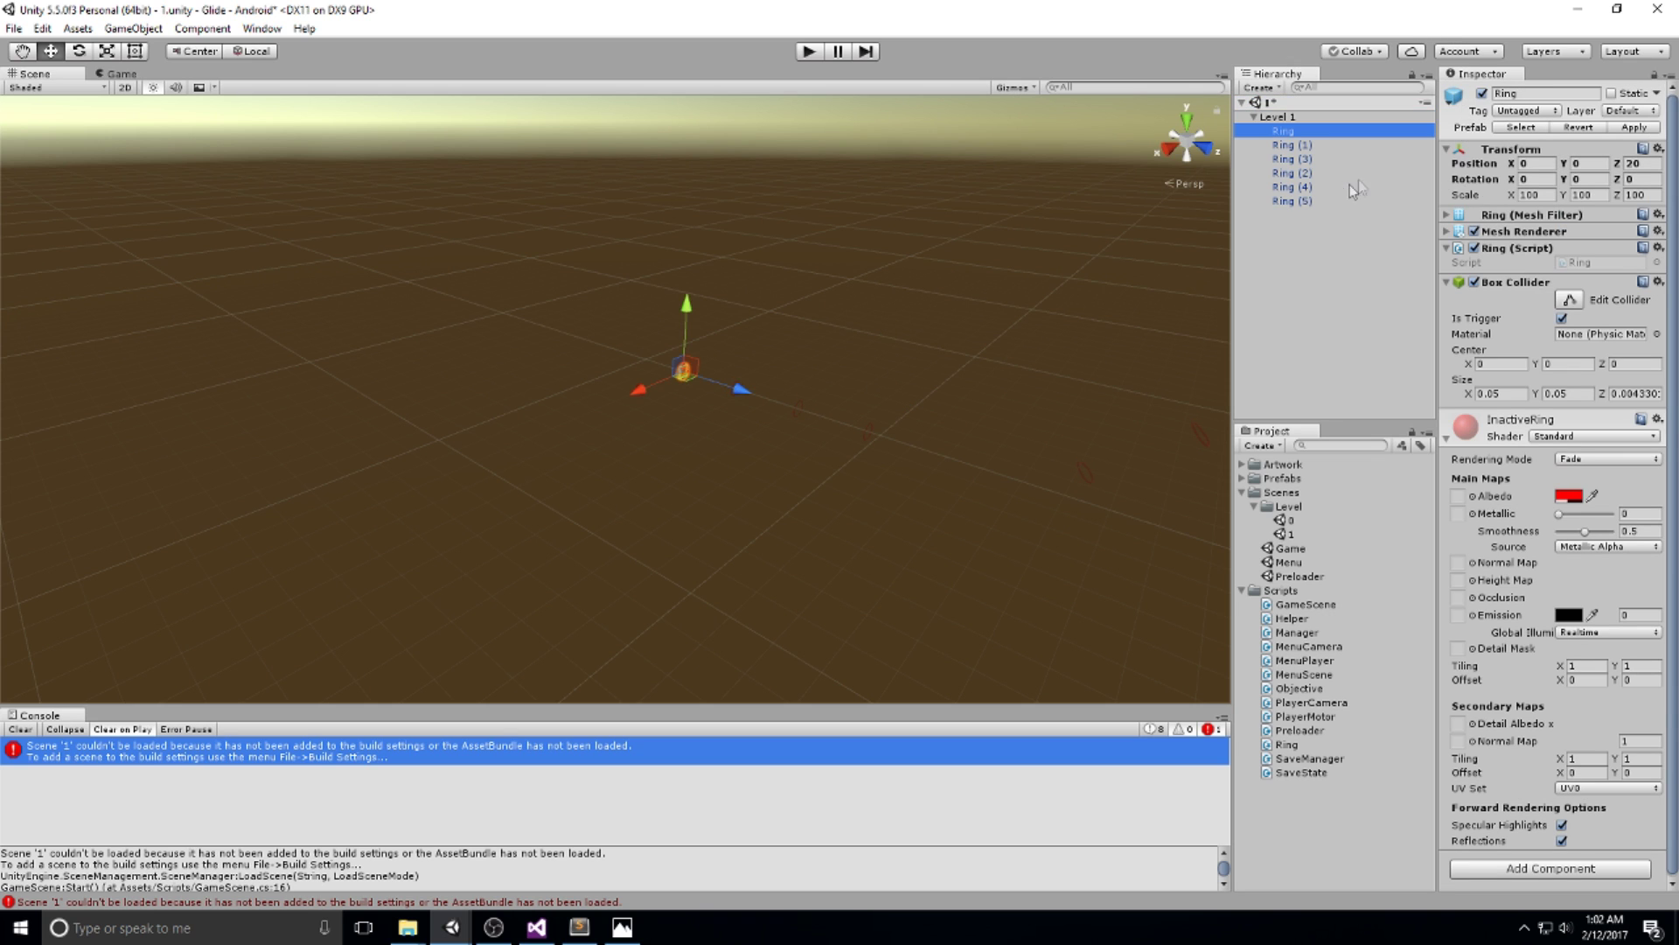
{"action": "left_click", "coordinate": [1292, 174]}
{"action": "left_click", "coordinate": [1288, 202], "text": "shift"}
{"action": "key", "text": "Delete"}
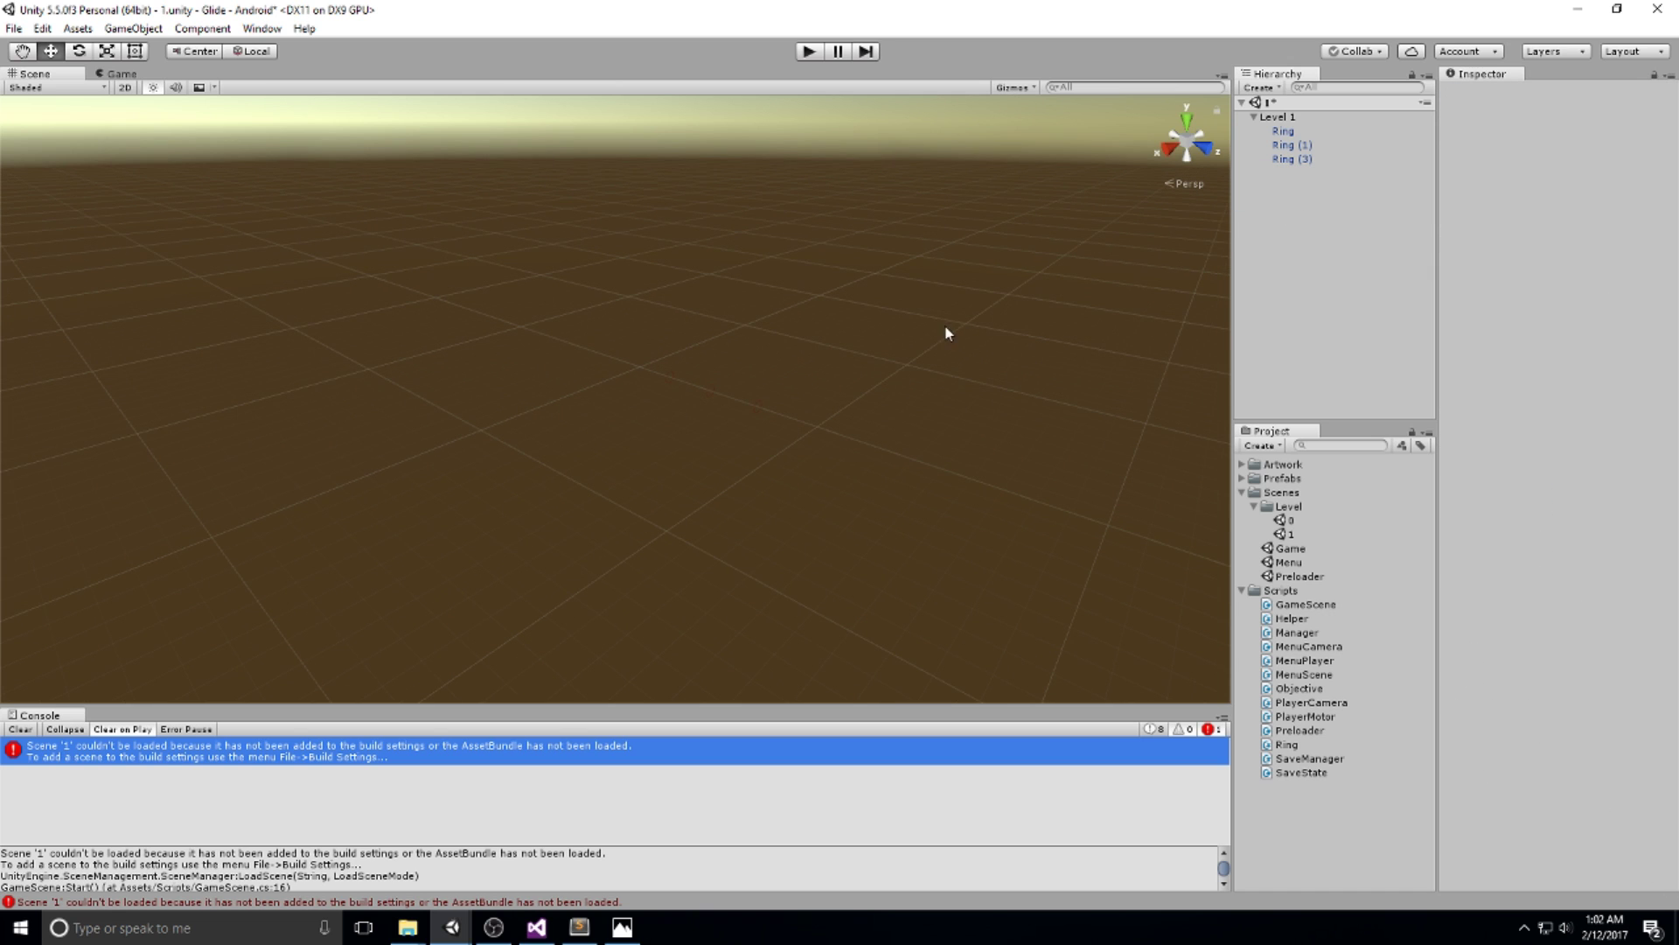
{"action": "key", "text": "ctrl+s"}
Expand the Artwork and Fantasy Skybox FREE folders and start a playtest.
{"action": "left_click", "coordinate": [1243, 464]}
{"action": "left_click", "coordinate": [1255, 492]}
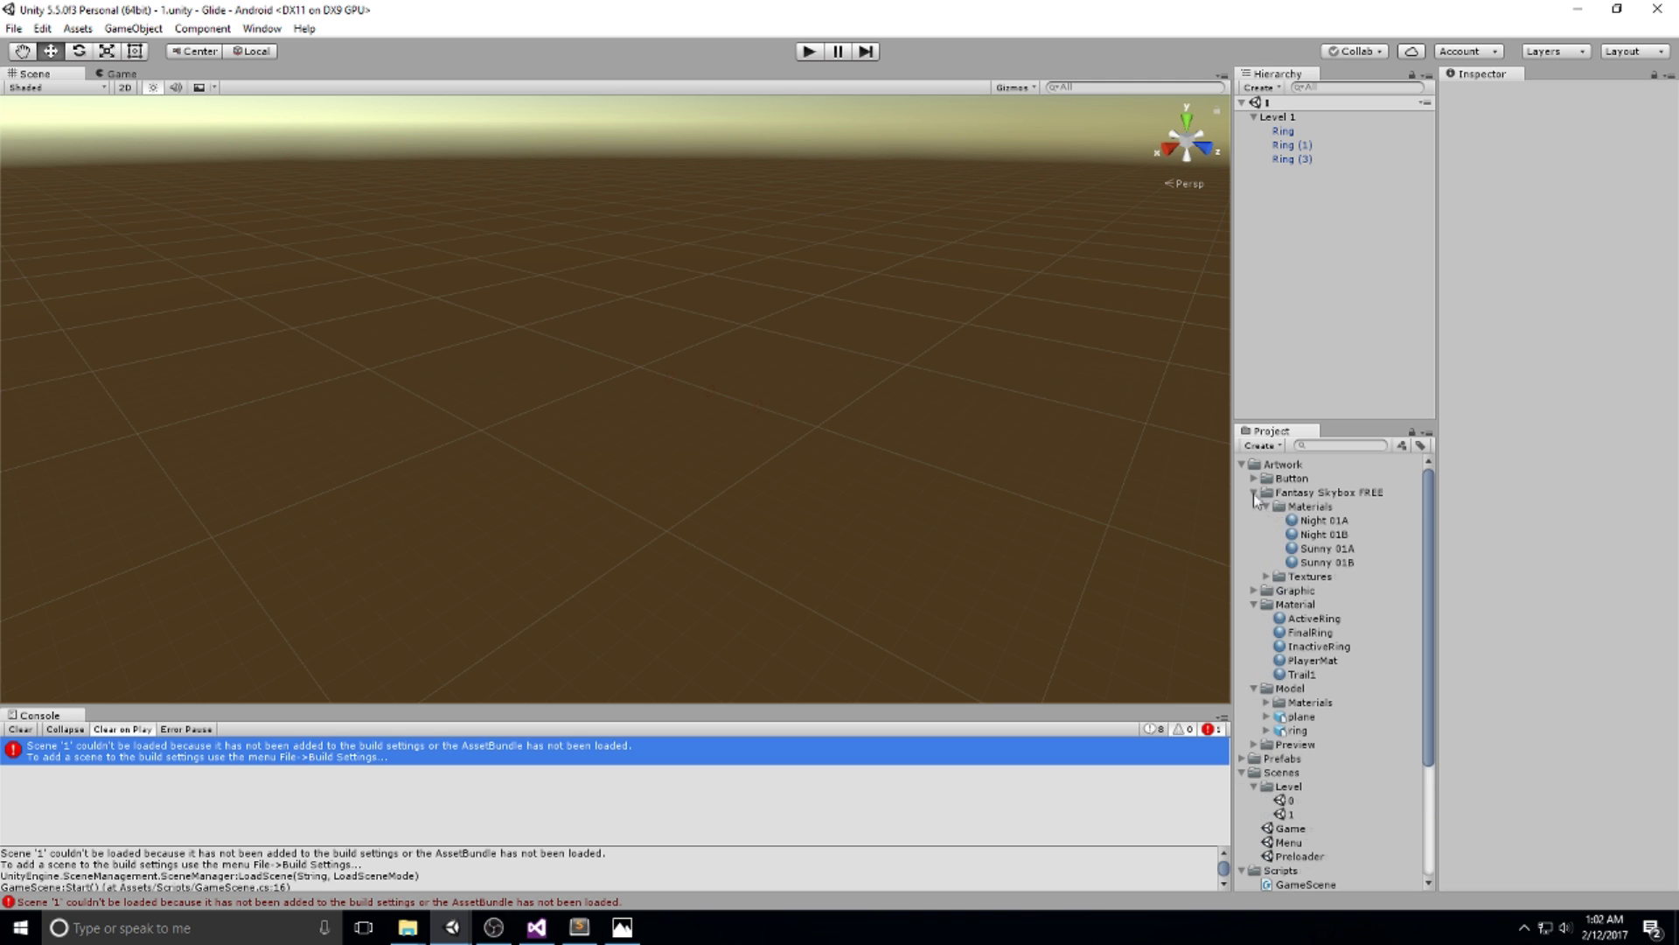
{"action": "key", "text": "ctrl+p"}
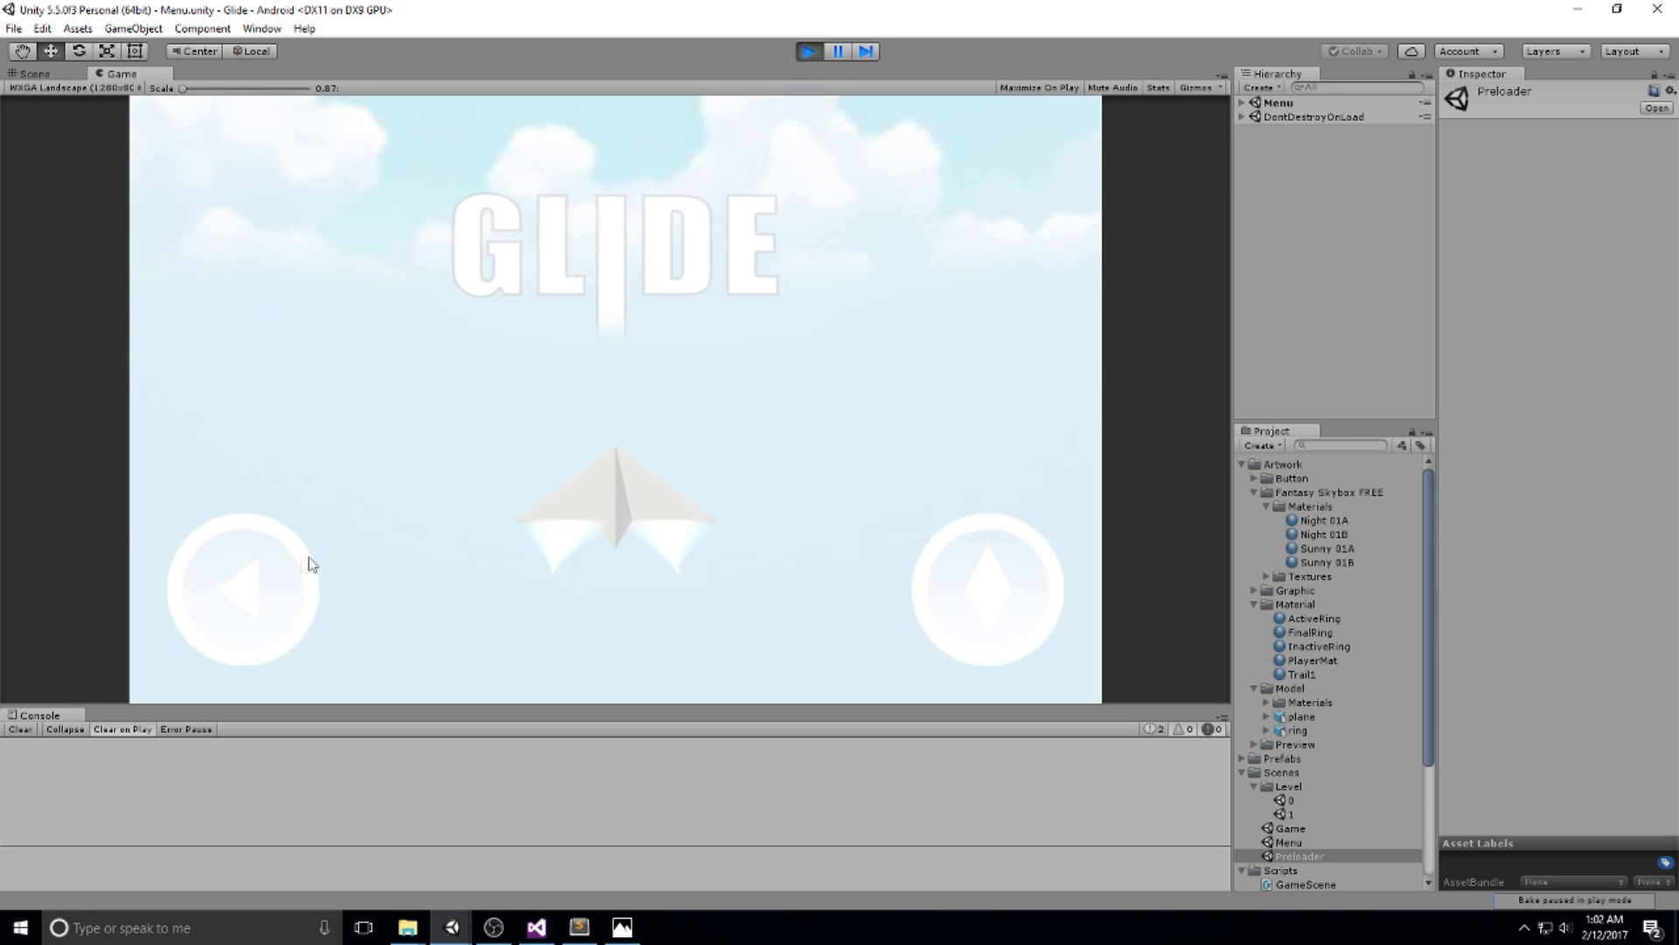
Go to the level select, open level 2, then stop the playtest.
{"action": "left_click", "coordinate": [308, 562]}
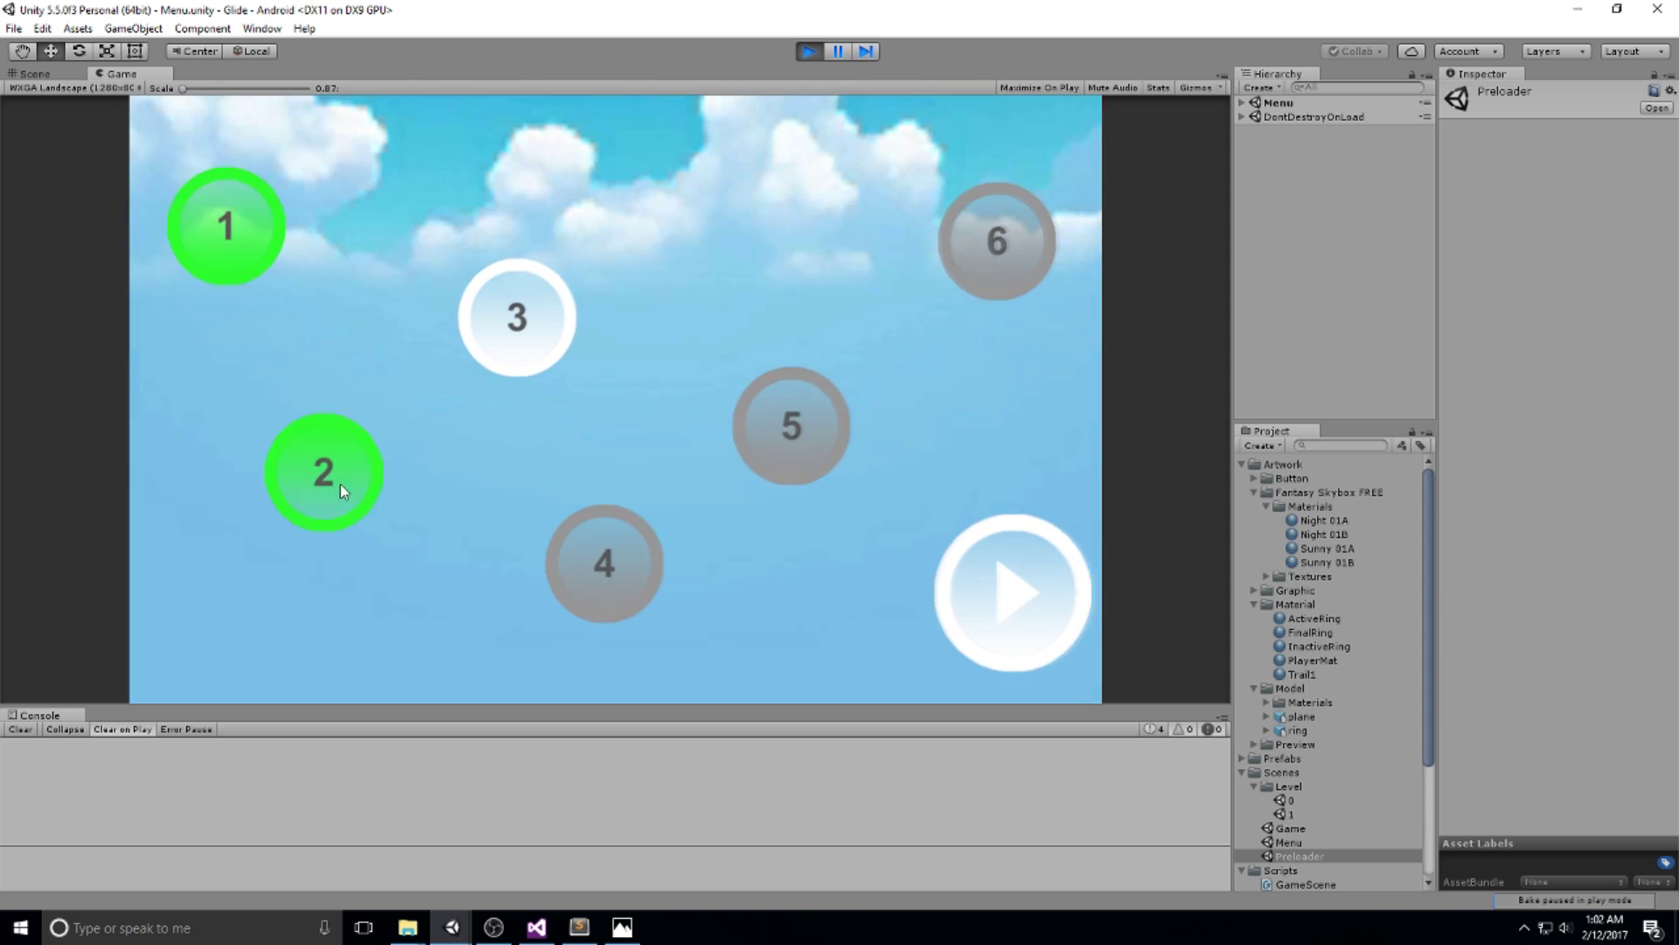
{"action": "left_click", "coordinate": [340, 484]}
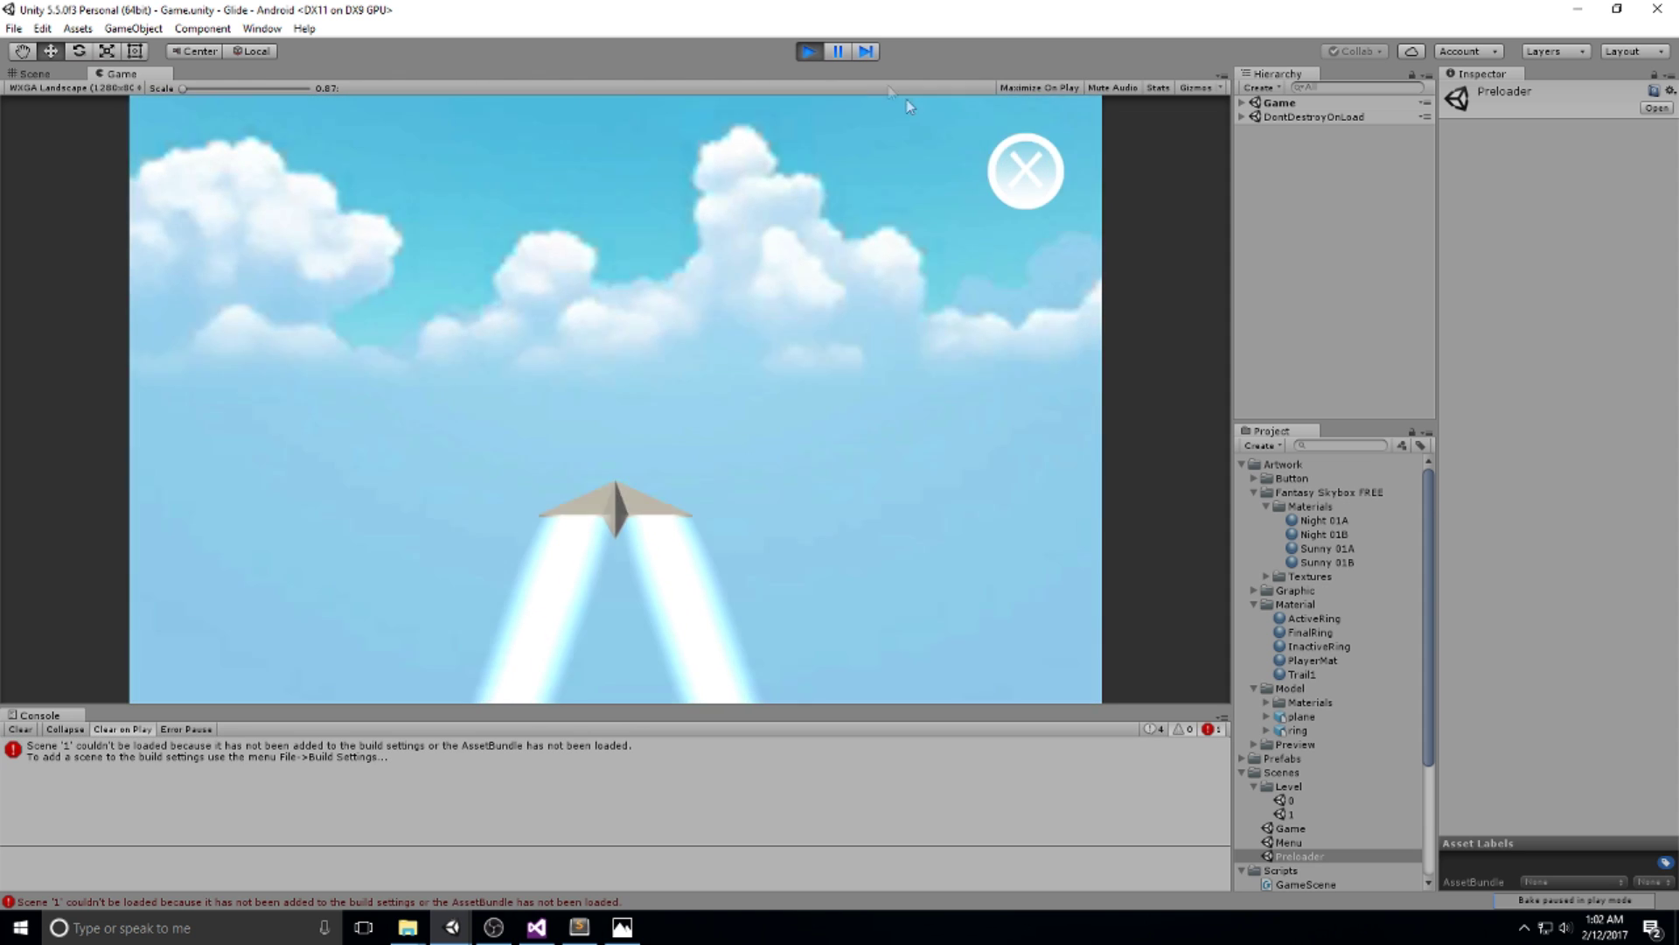
{"action": "left_click", "coordinate": [809, 50]}
Add Scenes/Level/1 to Scenes In Build after scene 0 and run the game again.
{"action": "left_click", "coordinate": [9, 12]}
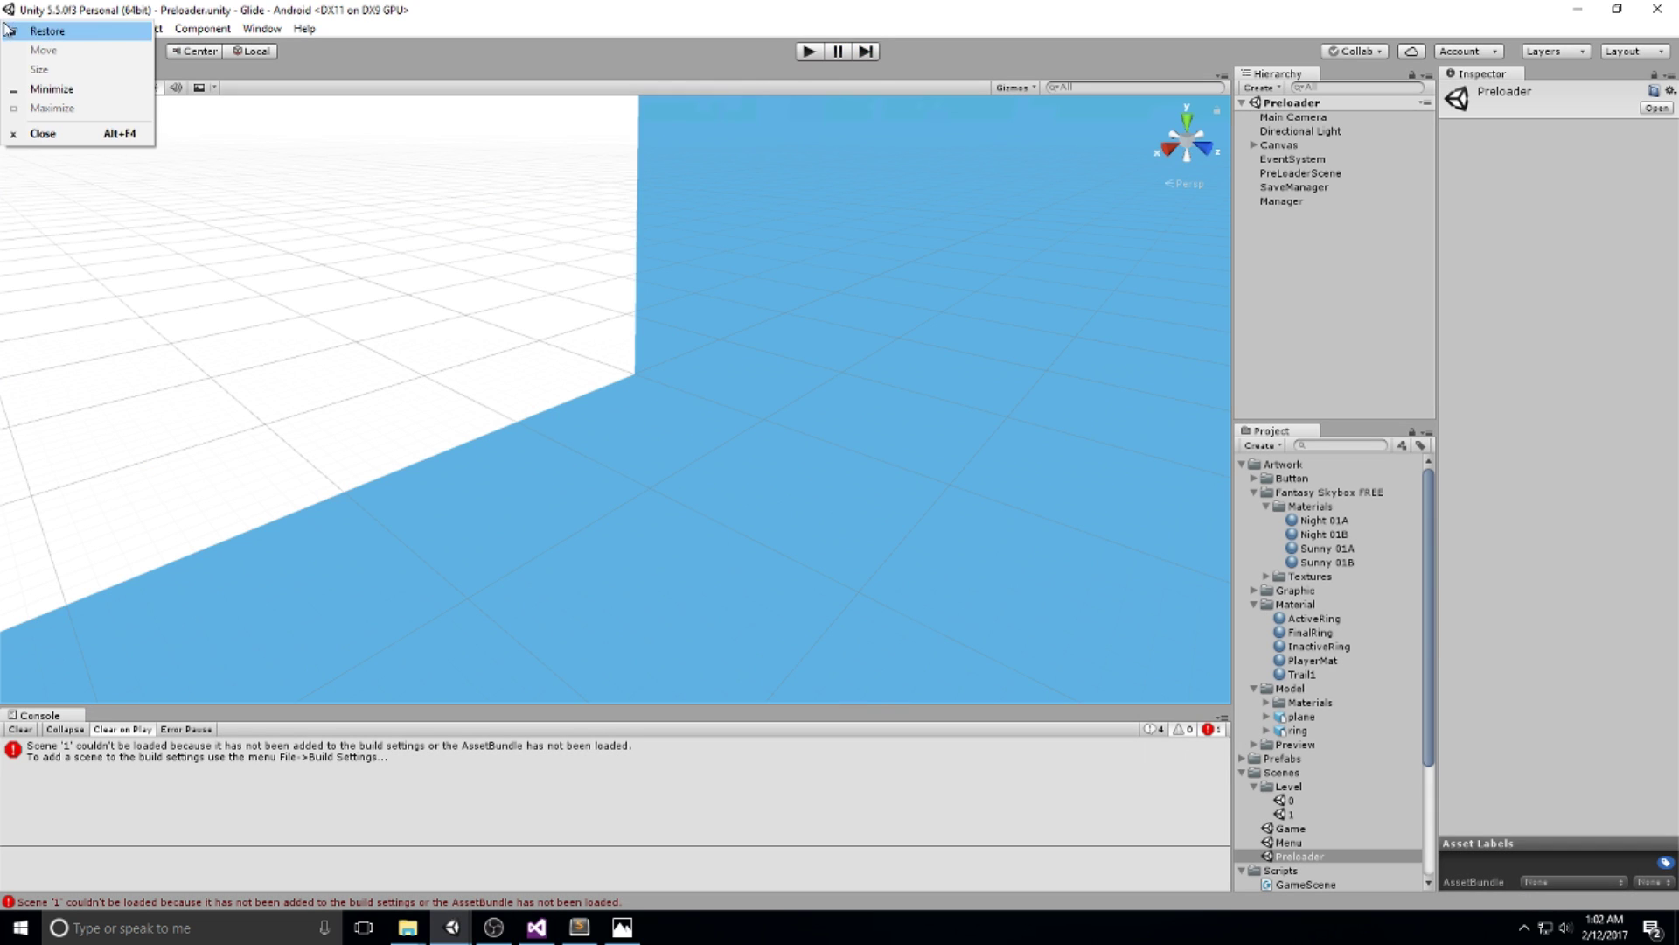
{"action": "left_click", "coordinate": [25, 31]}
{"action": "left_click", "coordinate": [15, 28]}
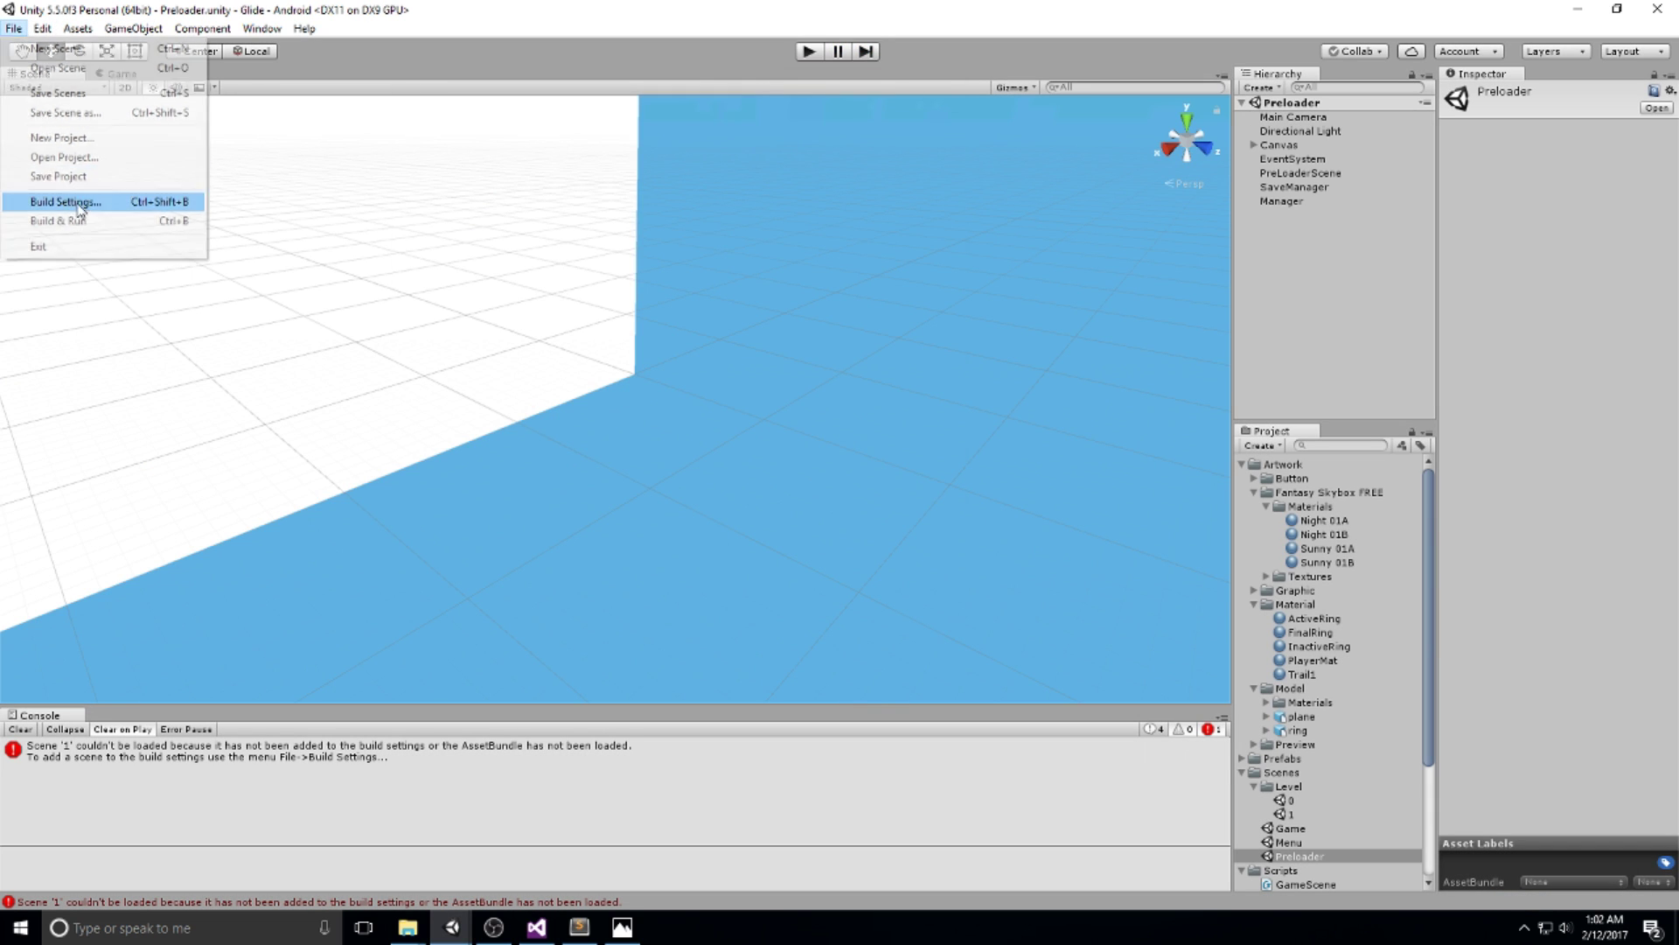
{"action": "left_click", "coordinate": [65, 202]}
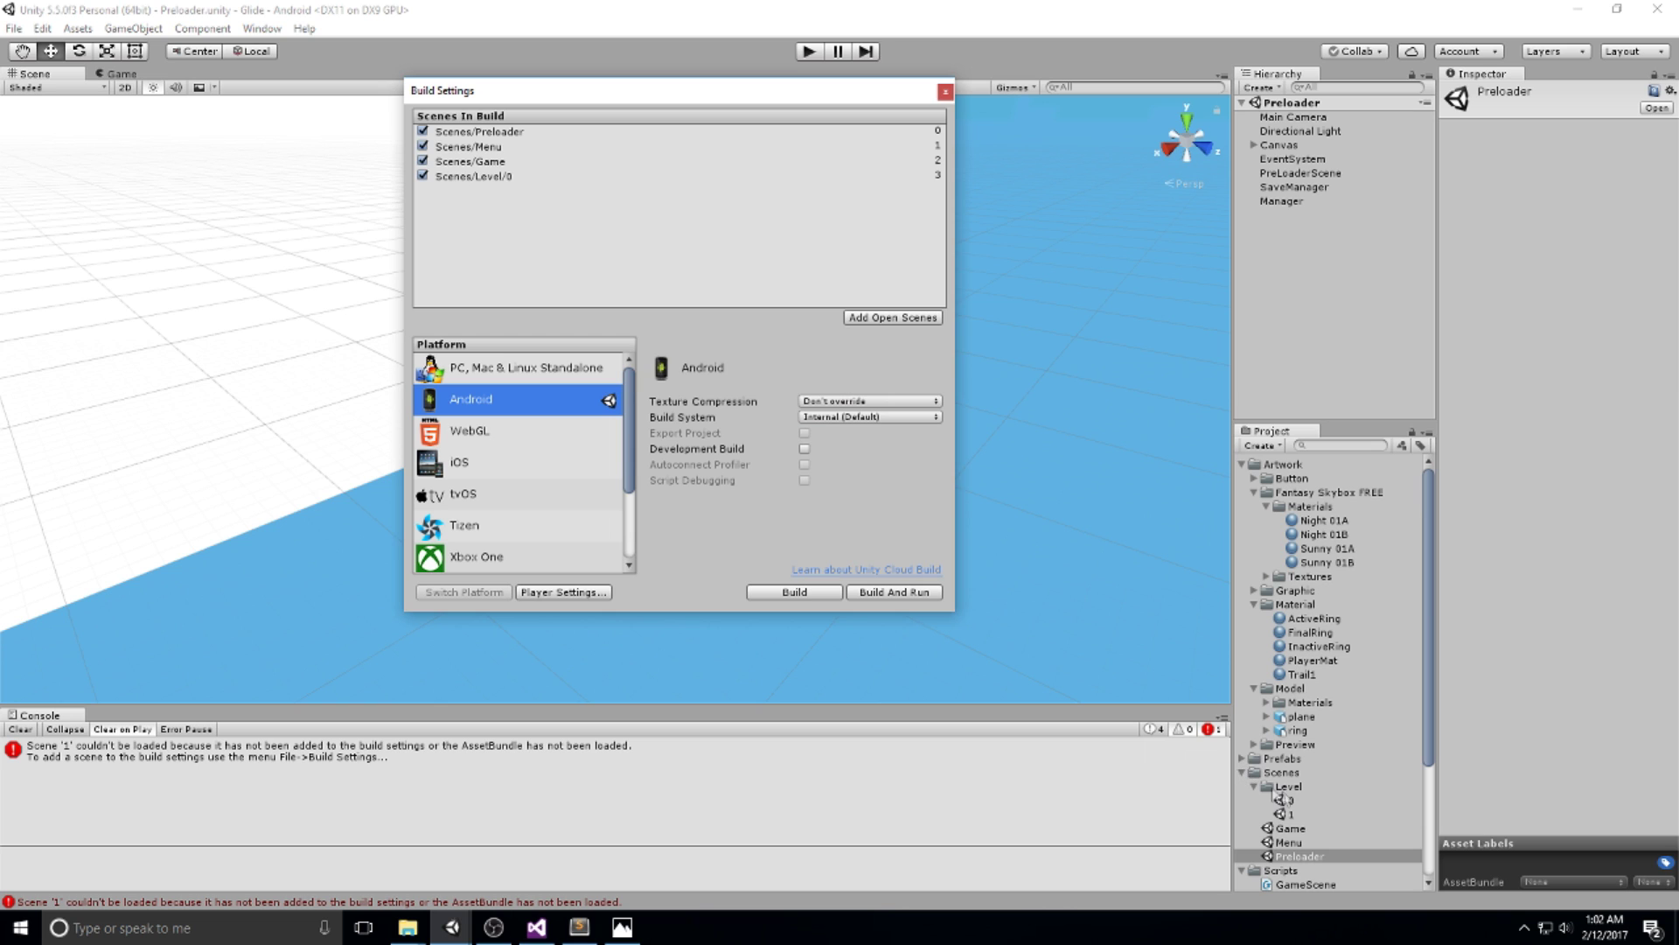
{"action": "left_click_drag", "start_coordinate": [1287, 814], "coordinate": [694, 267]}
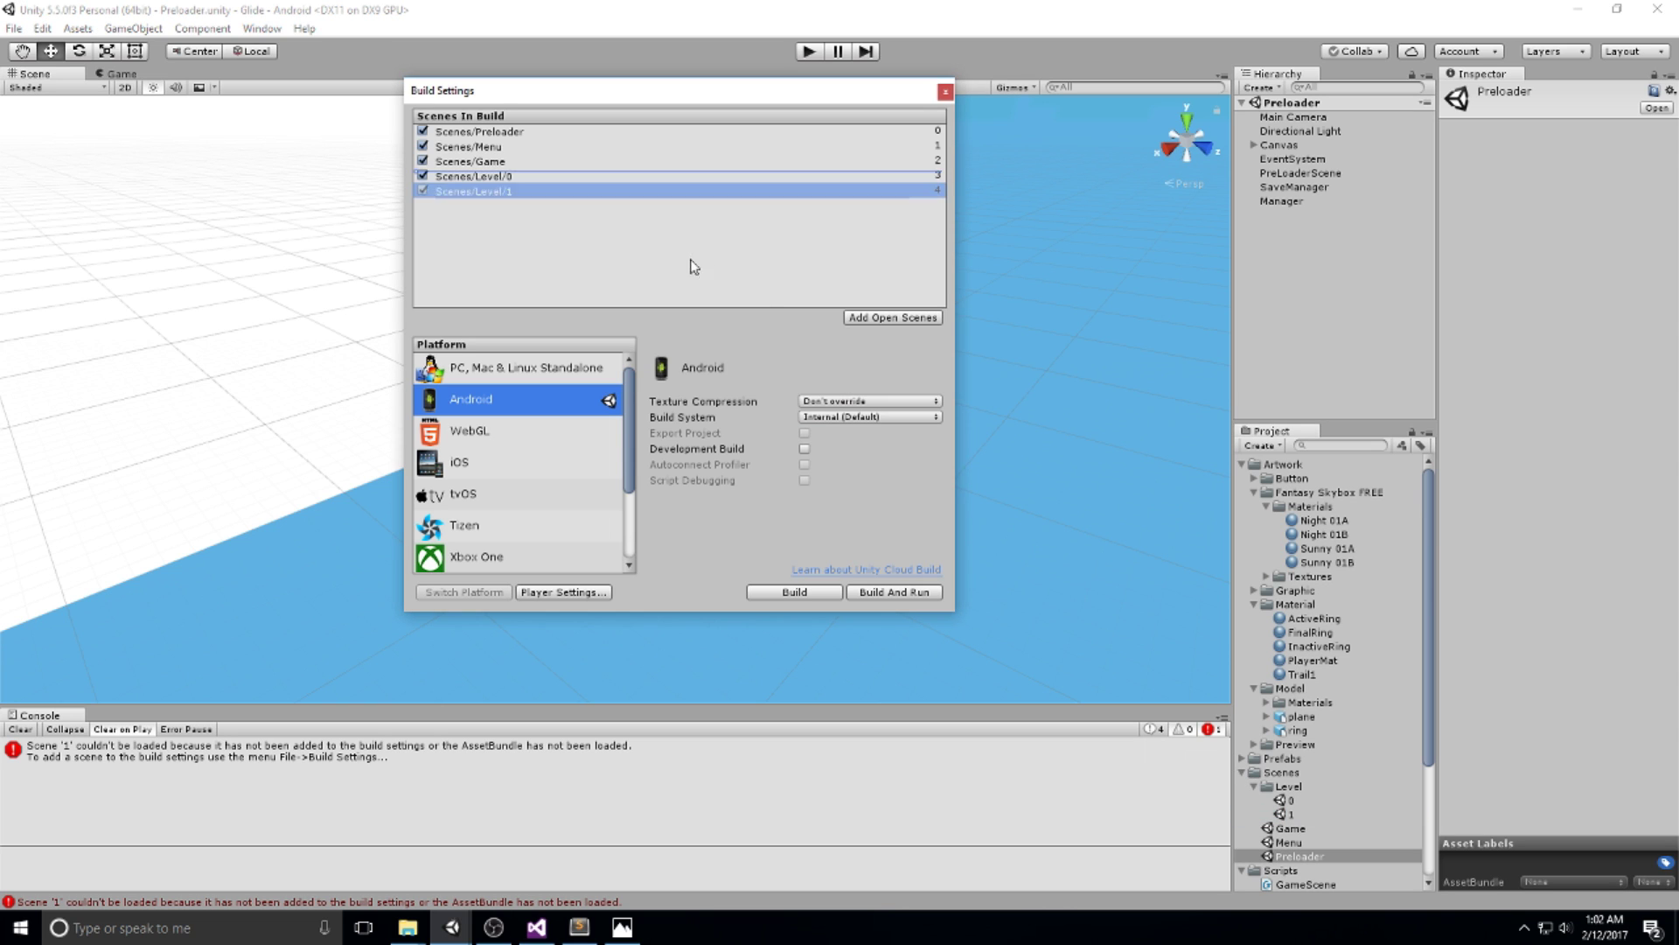
{"action": "left_click", "coordinate": [944, 92]}
{"action": "left_click", "coordinate": [810, 51]}
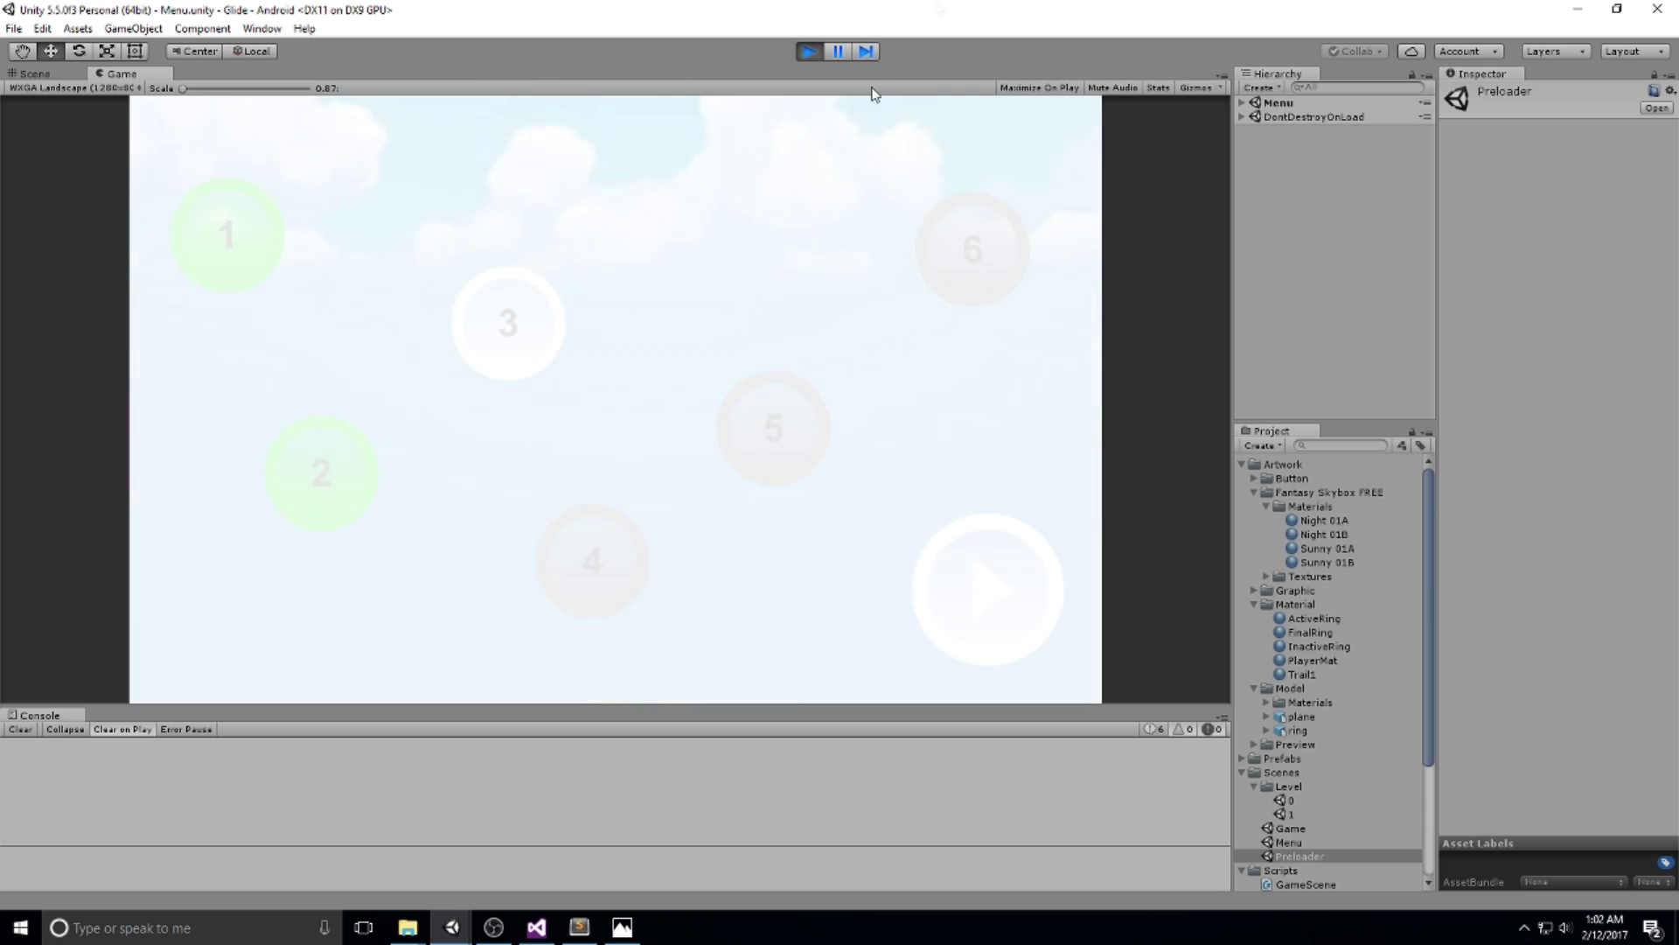
{"action": "left_click", "coordinate": [814, 49]}
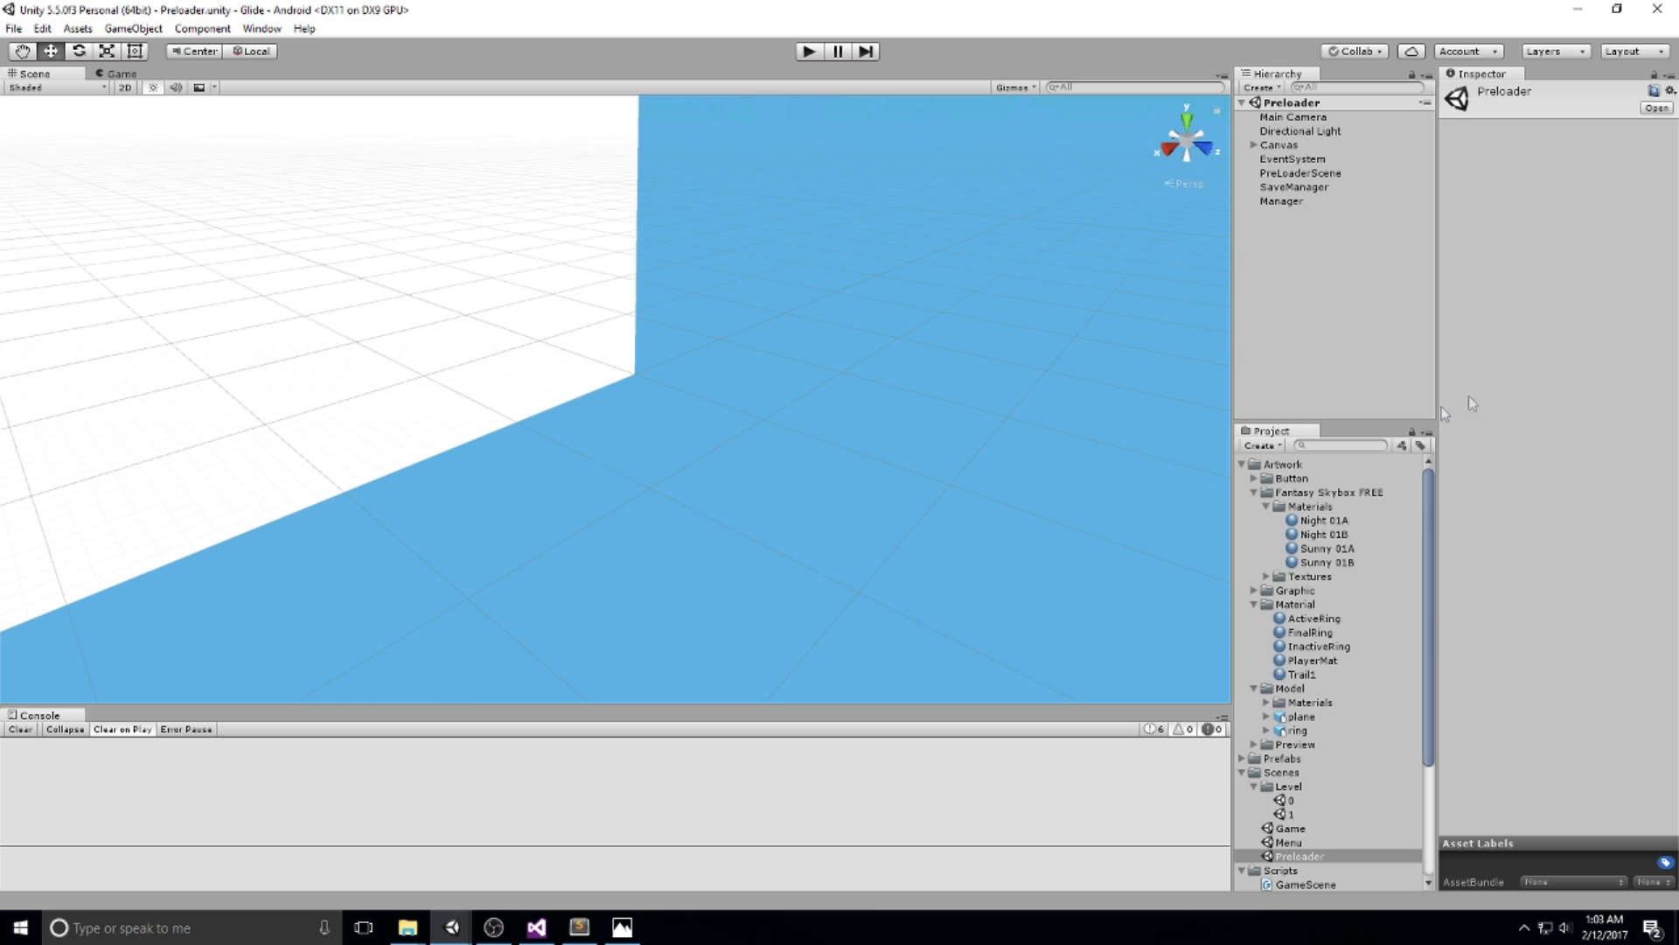
{"action": "left_click", "coordinate": [1274, 408]}
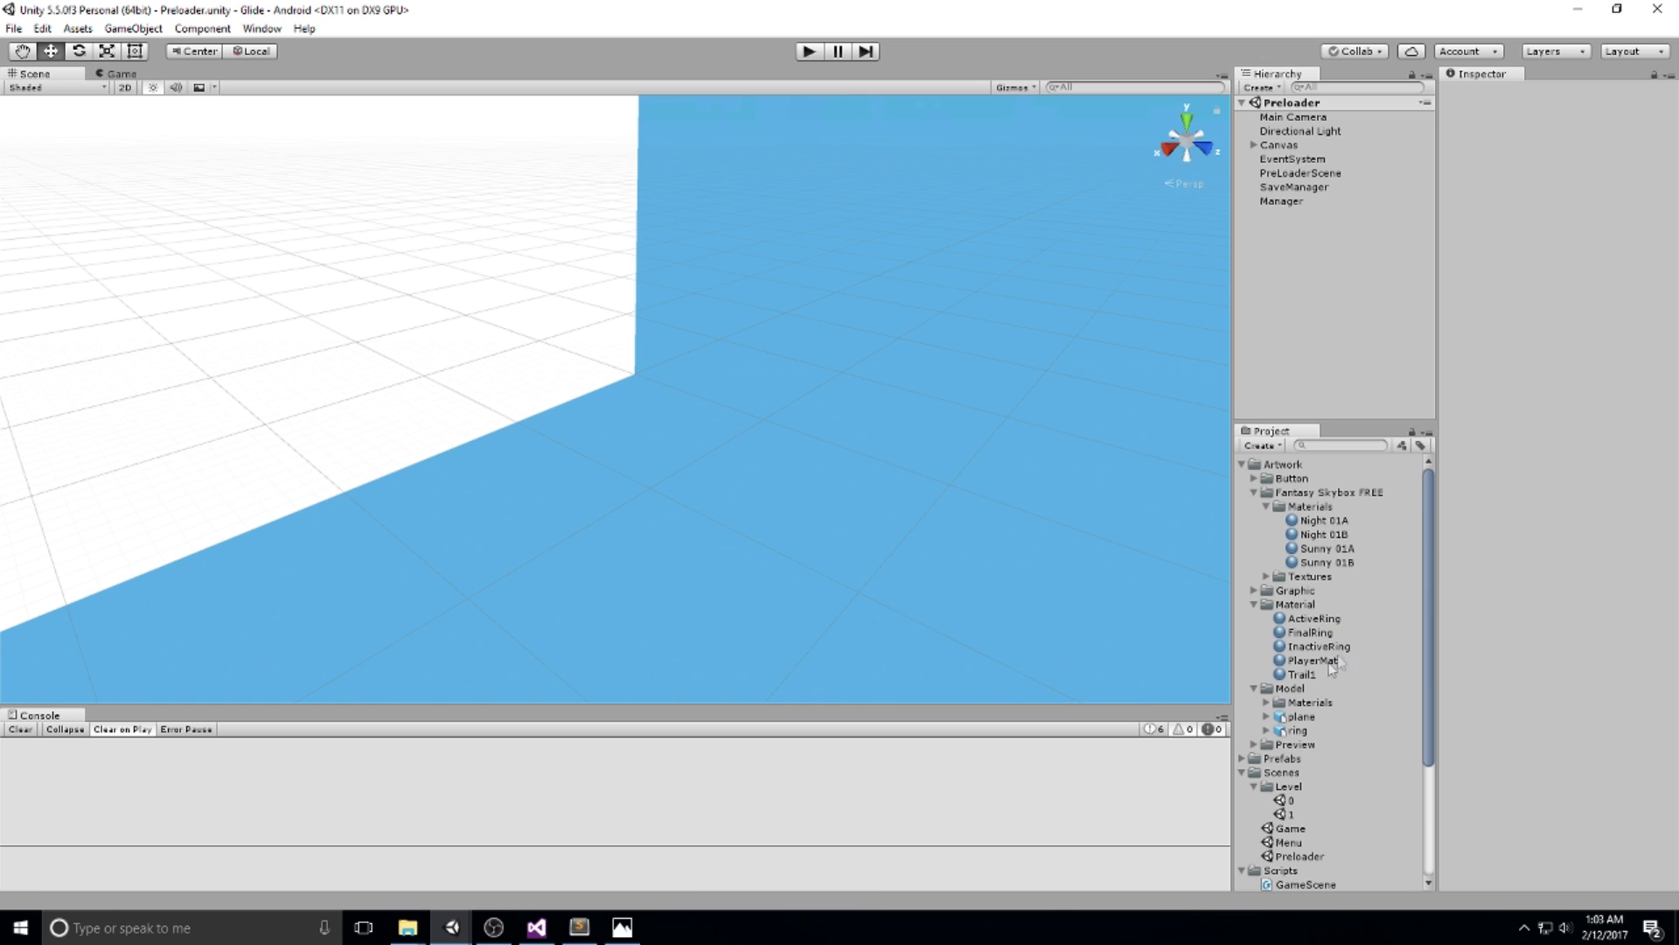
Open the Game, Level 1 and then Level 0 scenes in turn.
{"action": "double_click", "coordinate": [1290, 828]}
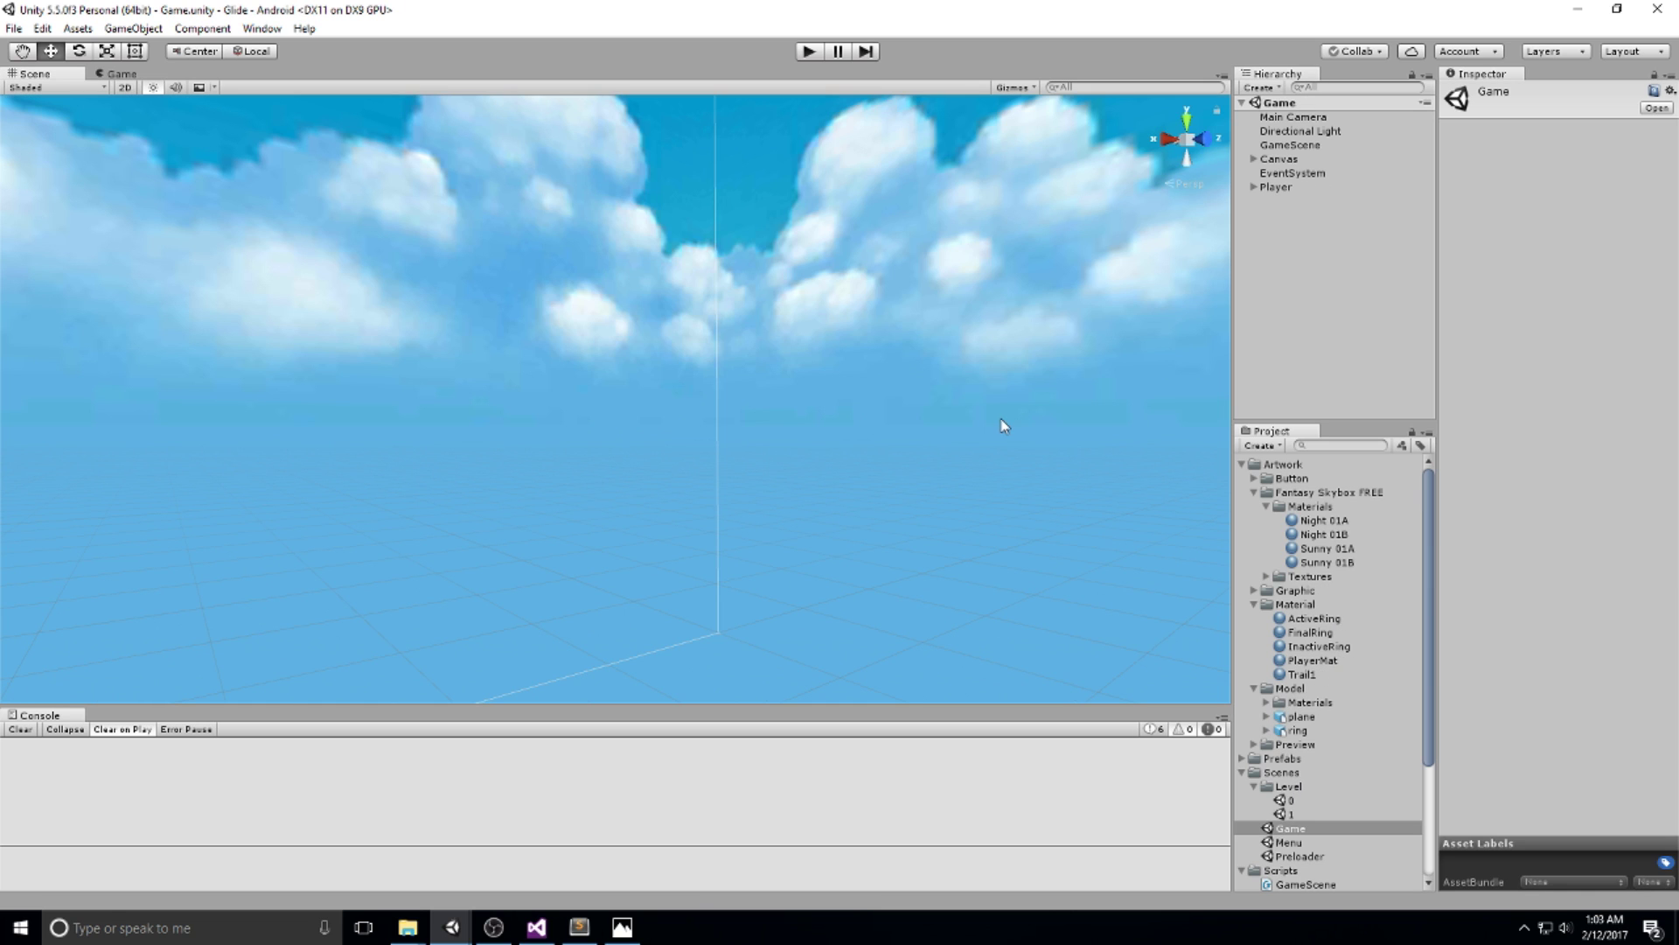
{"action": "left_click", "coordinate": [994, 370]}
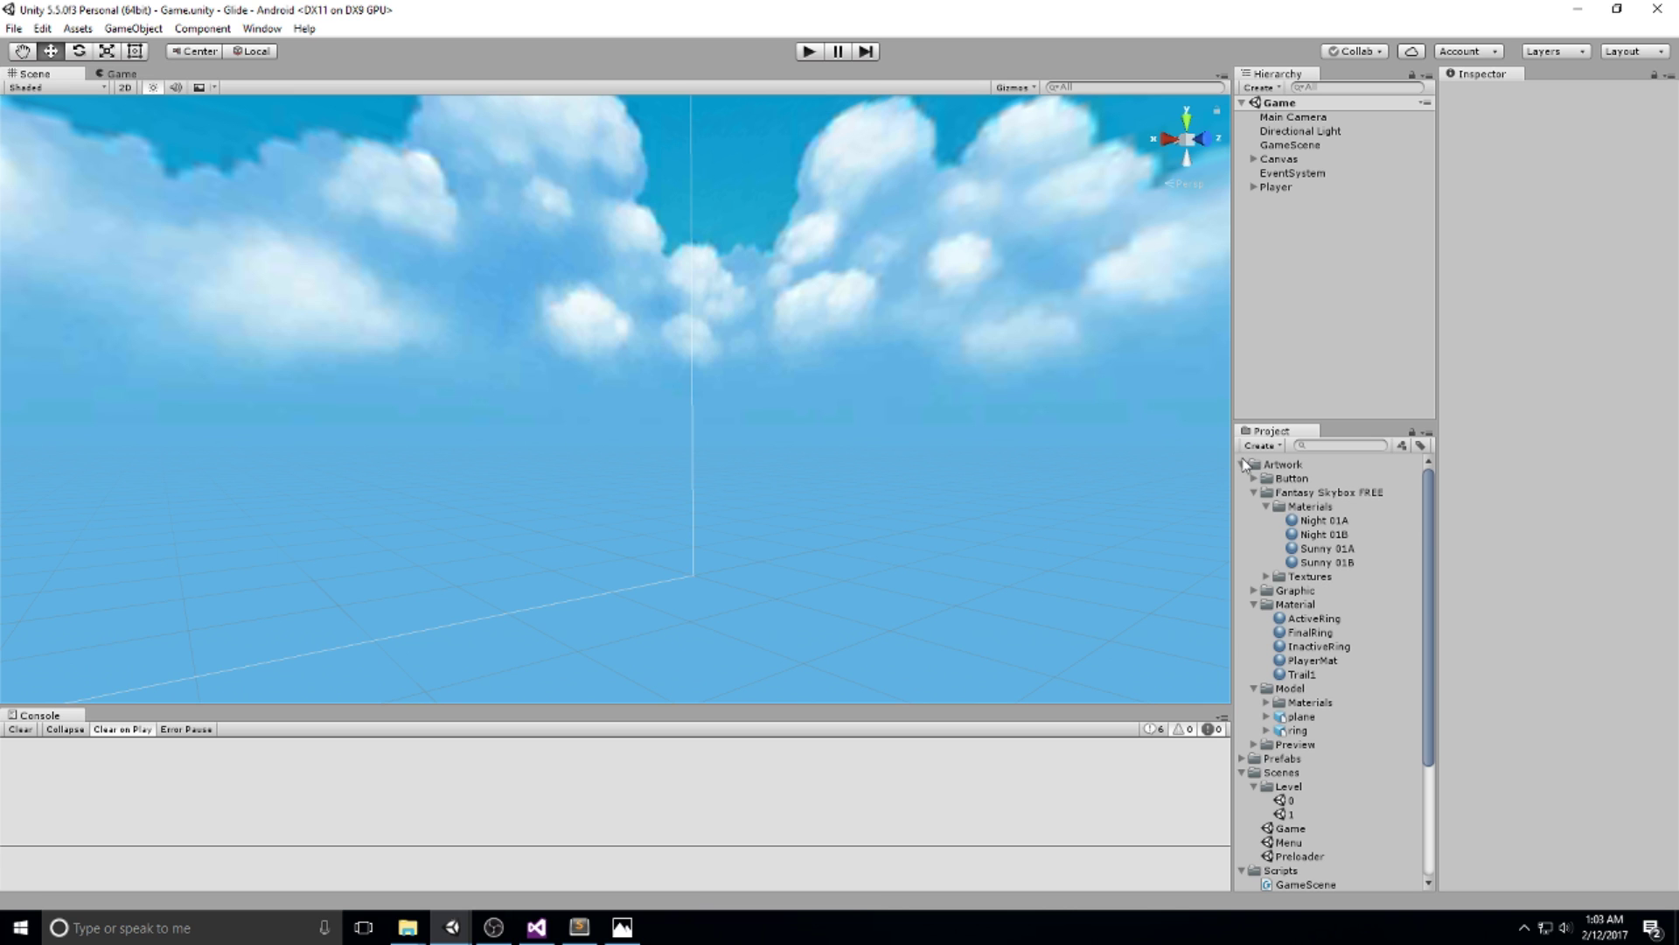
{"action": "double_click", "coordinate": [1292, 814]}
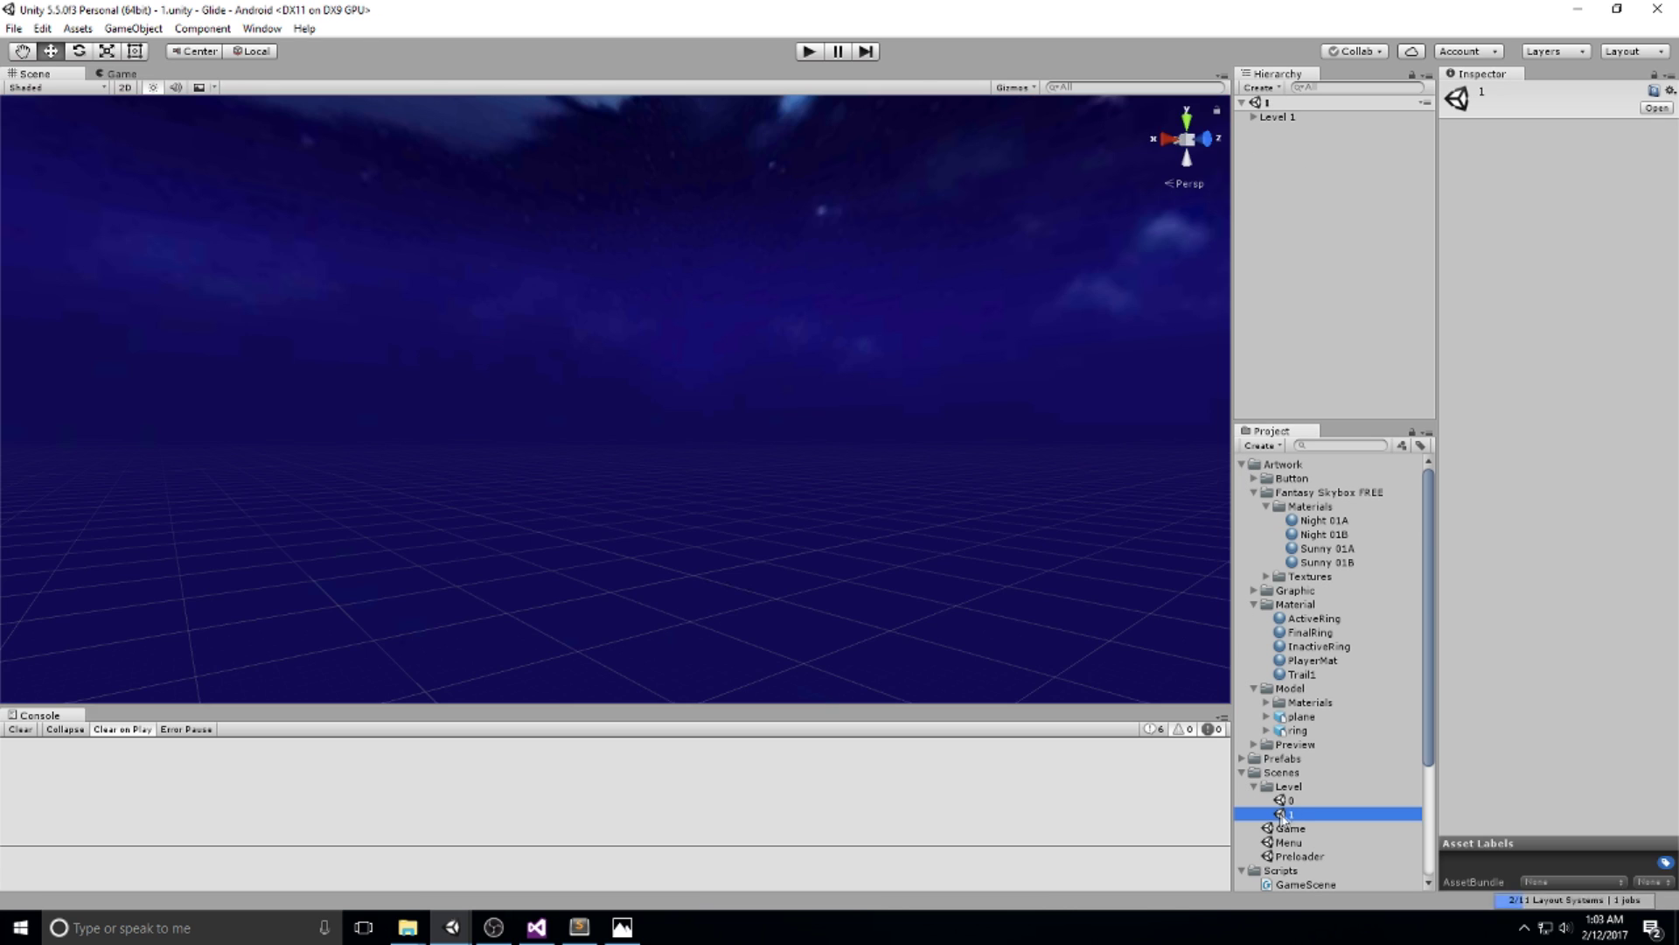
{"action": "double_click", "coordinate": [1290, 801]}
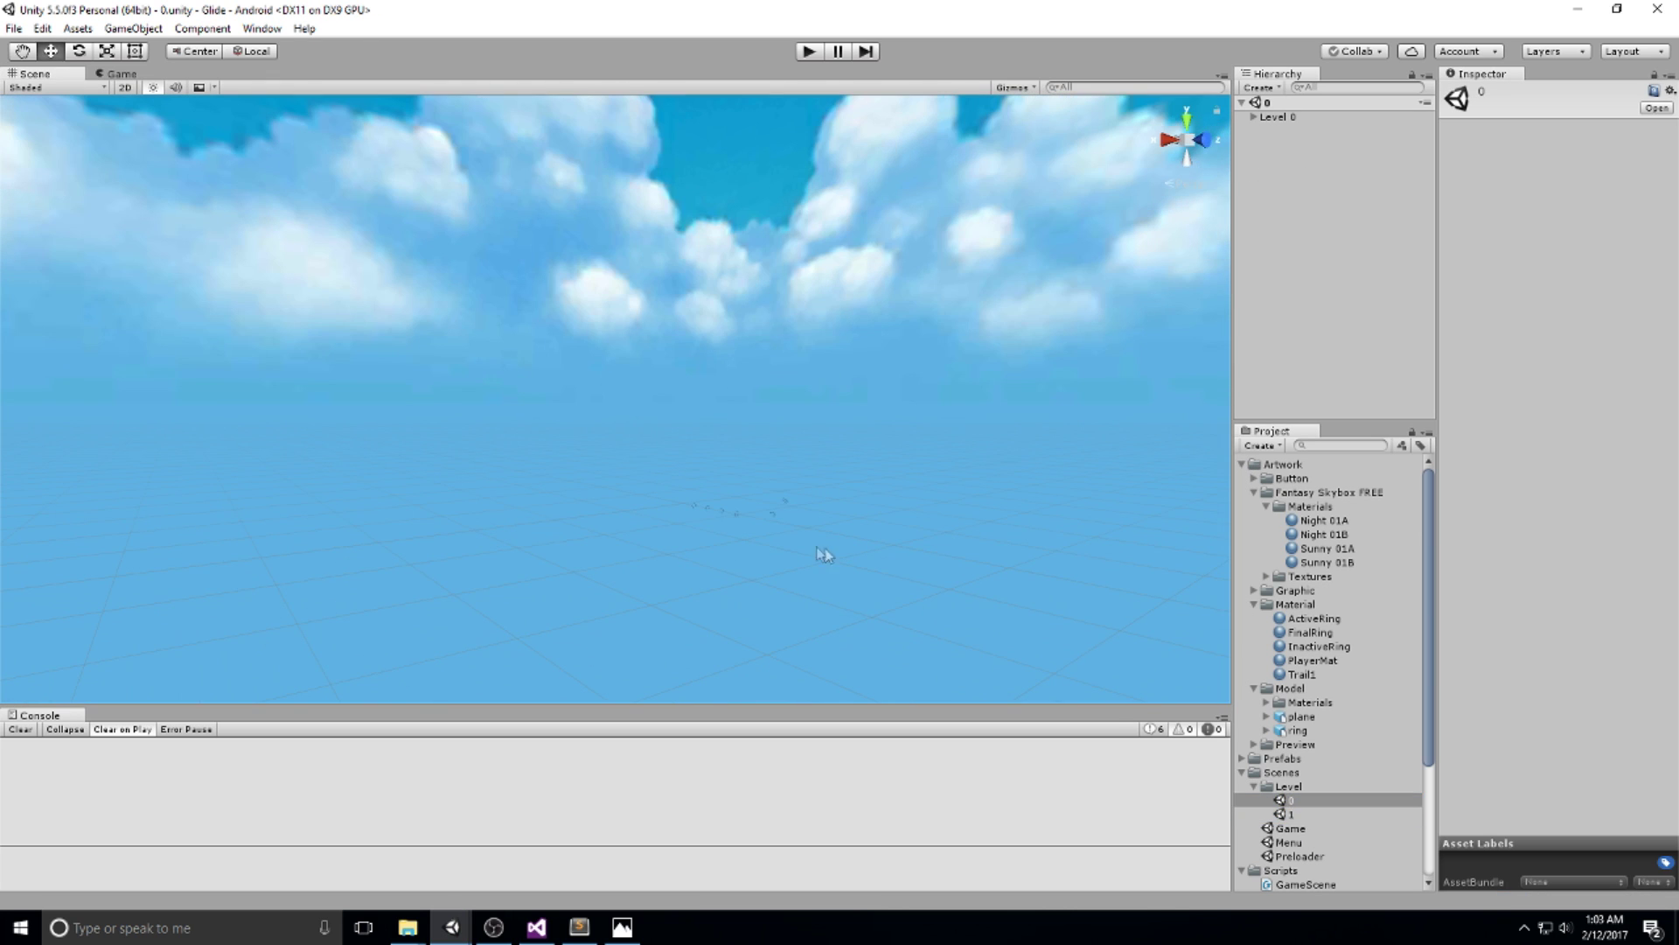
Inspect Ring (4)'s components, then select Ring (2) and frame it in the Scene view.
{"action": "left_click", "coordinate": [766, 518]}
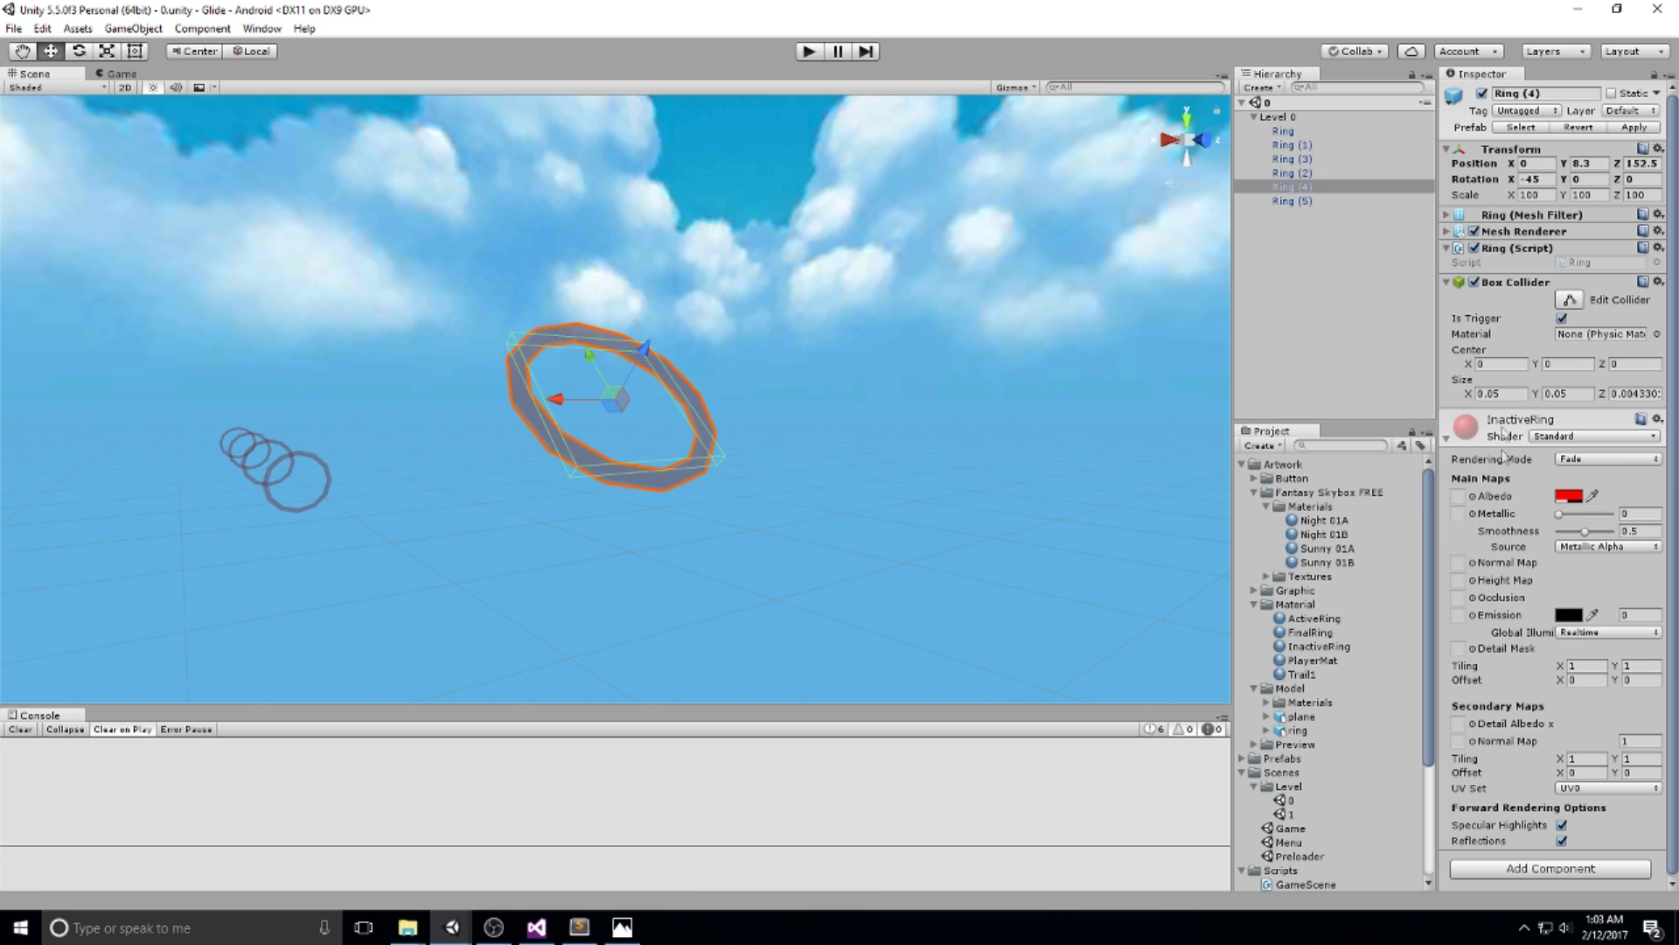
{"action": "left_click", "coordinate": [1516, 280]}
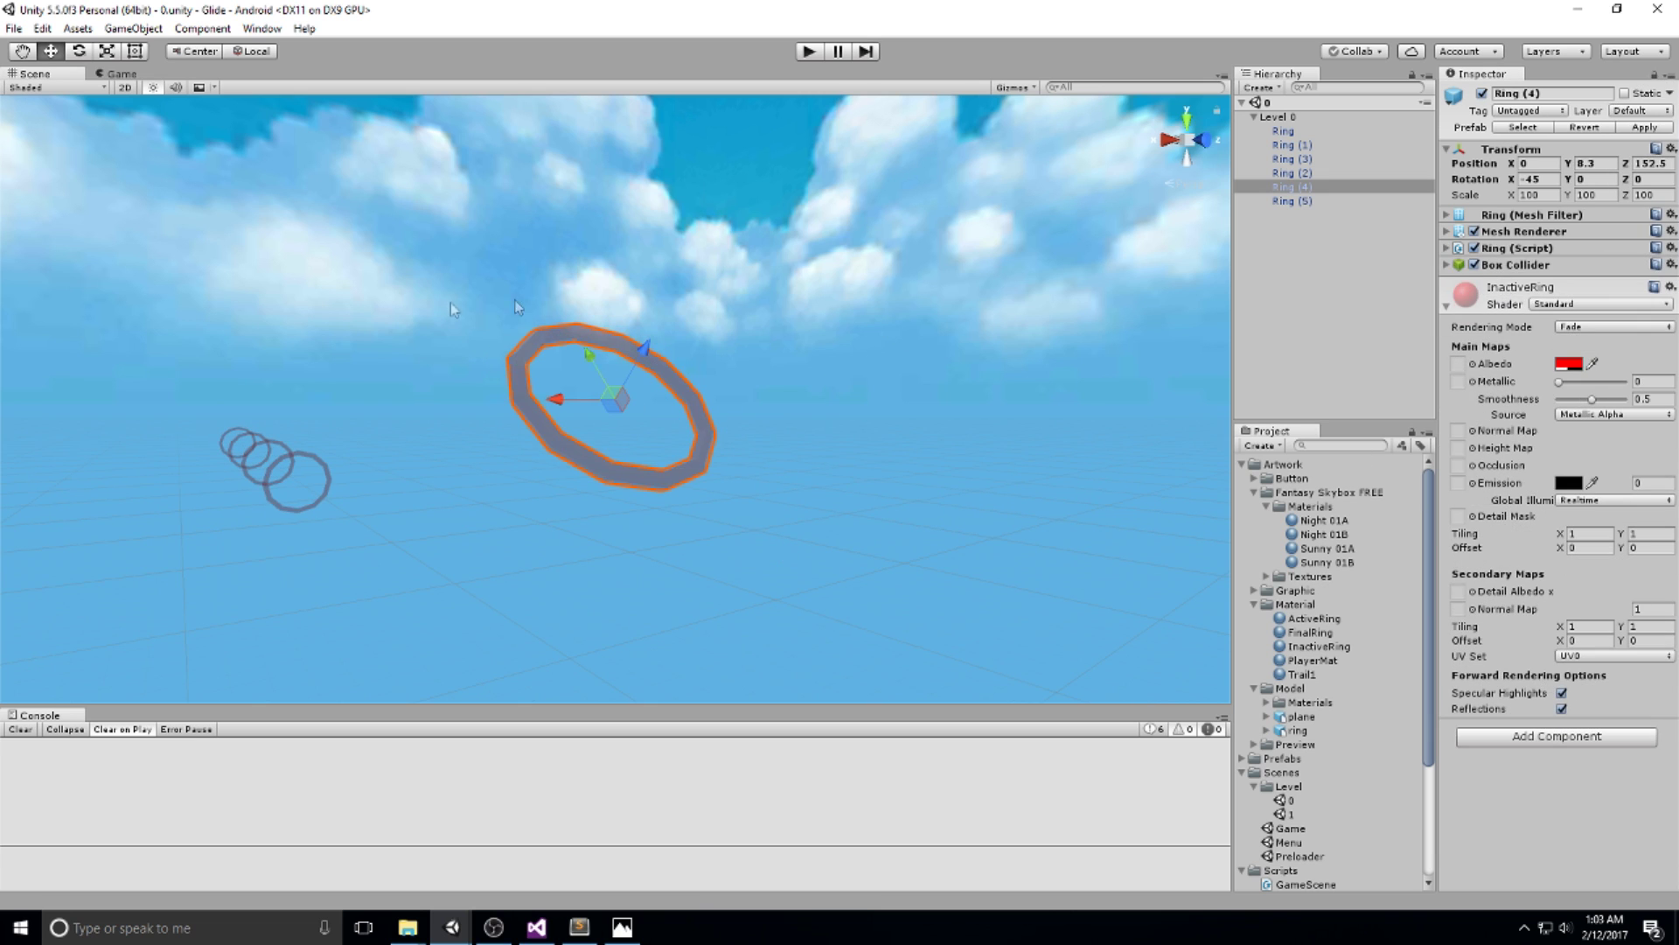
{"action": "left_click", "coordinate": [305, 464]}
{"action": "left_click", "coordinate": [305, 455]}
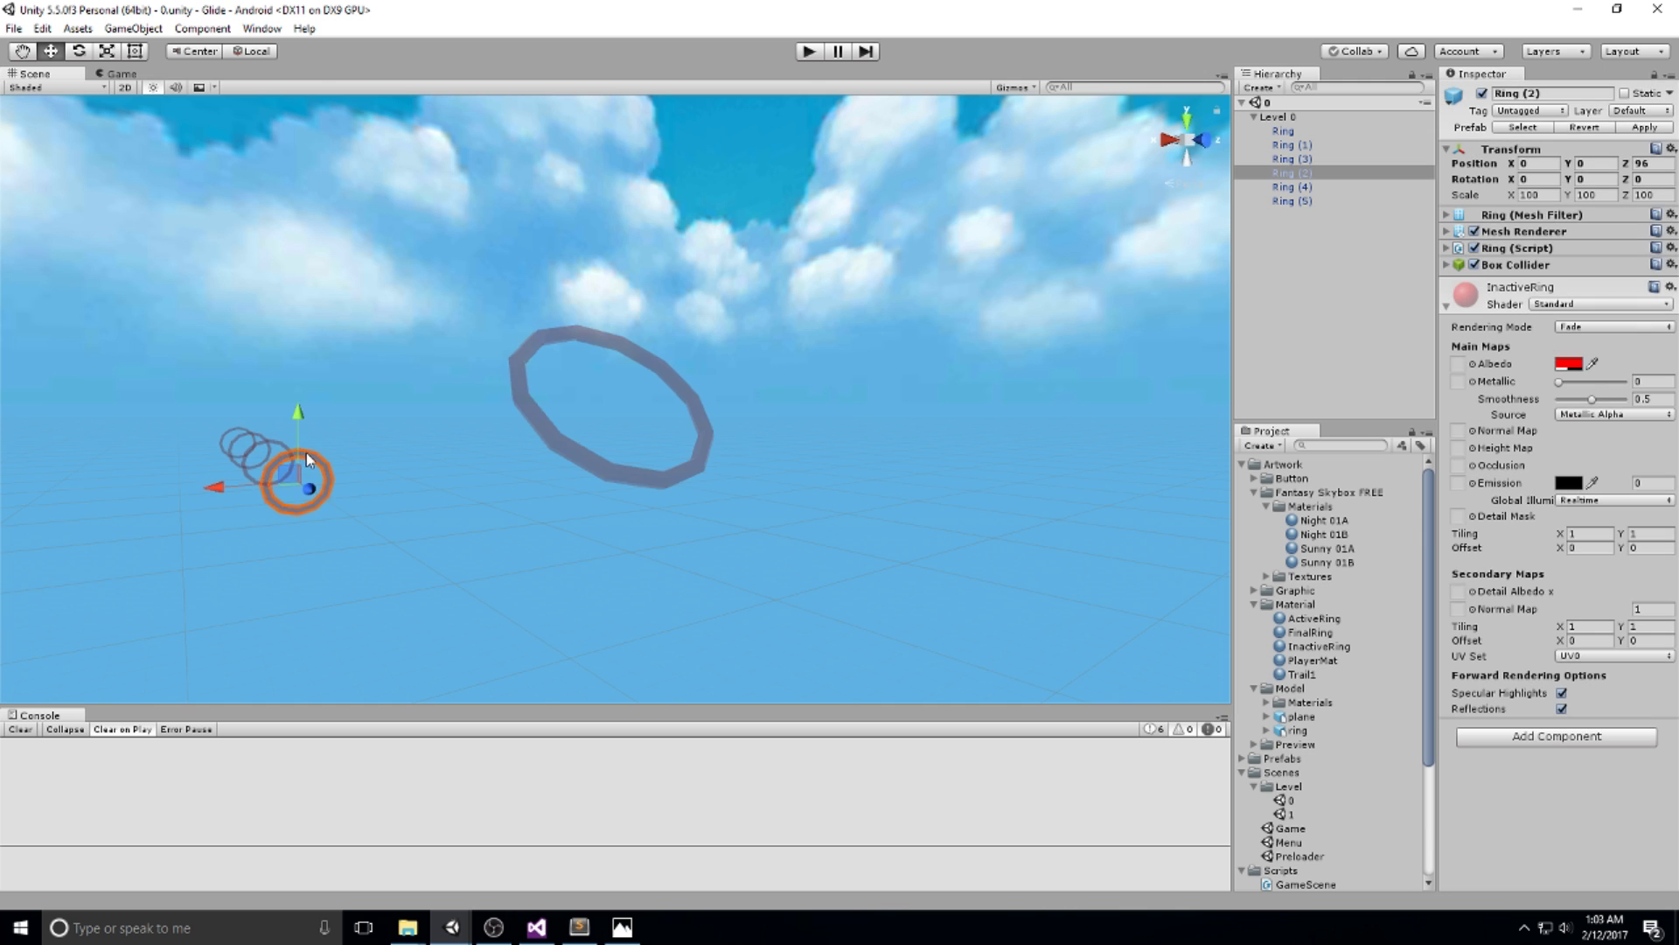
{"action": "key", "text": "f"}
{"action": "left_click_drag", "start_coordinate": [628, 431], "coordinate": [614, 494], "text": "alt"}
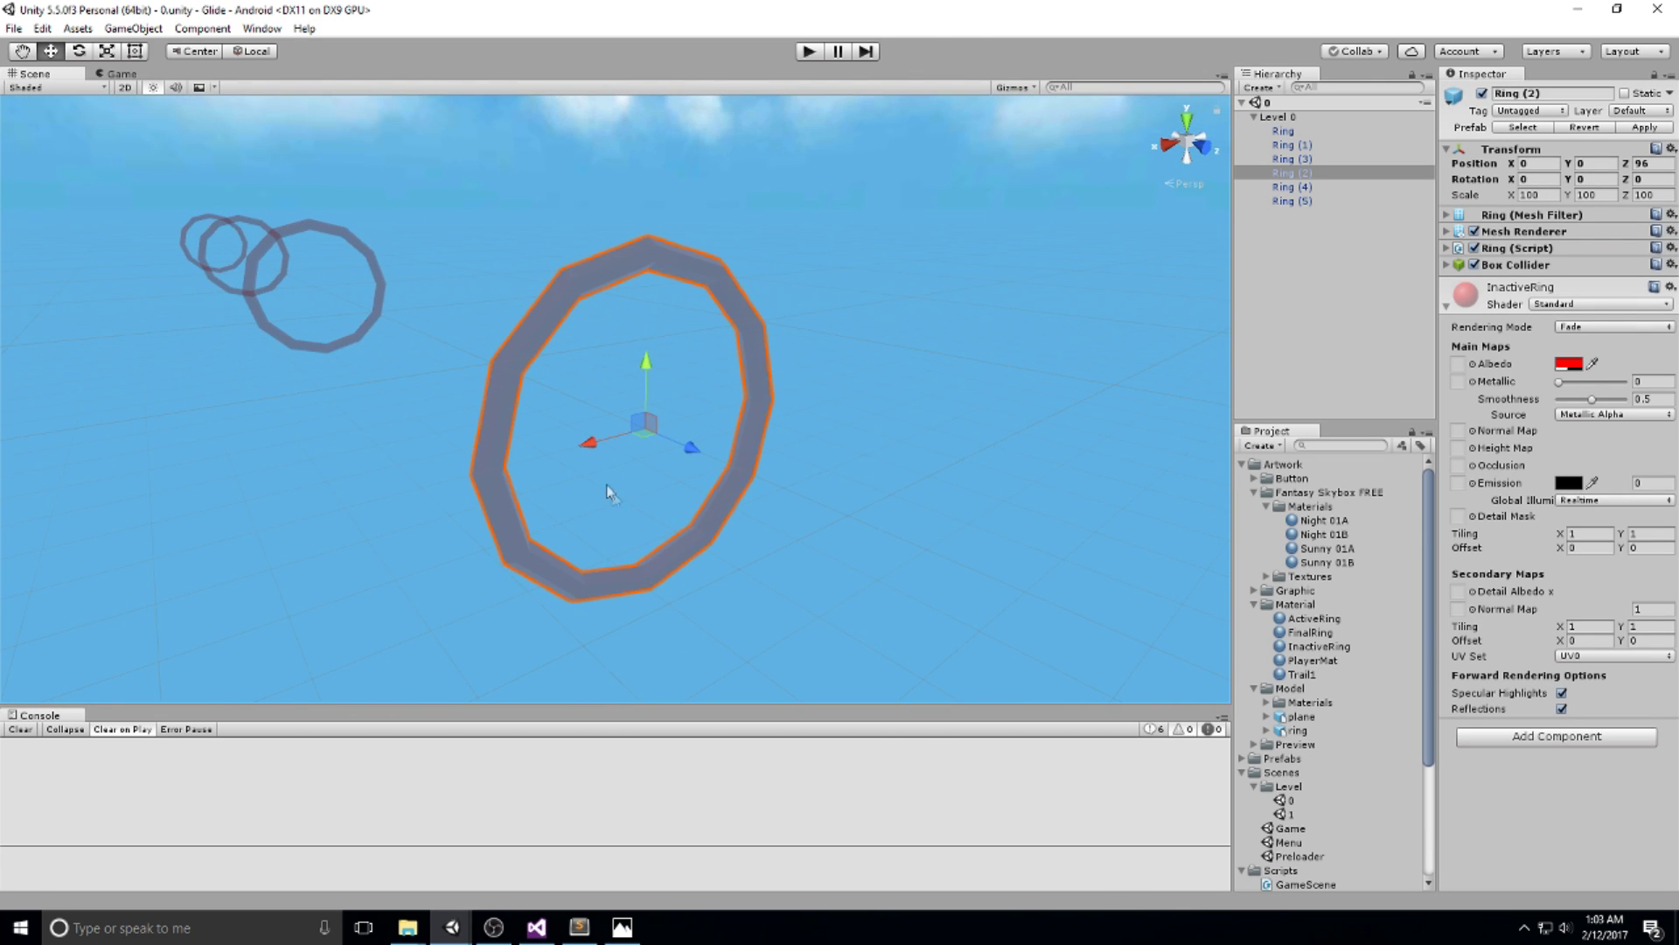
{"action": "left_click", "coordinate": [263, 28]}
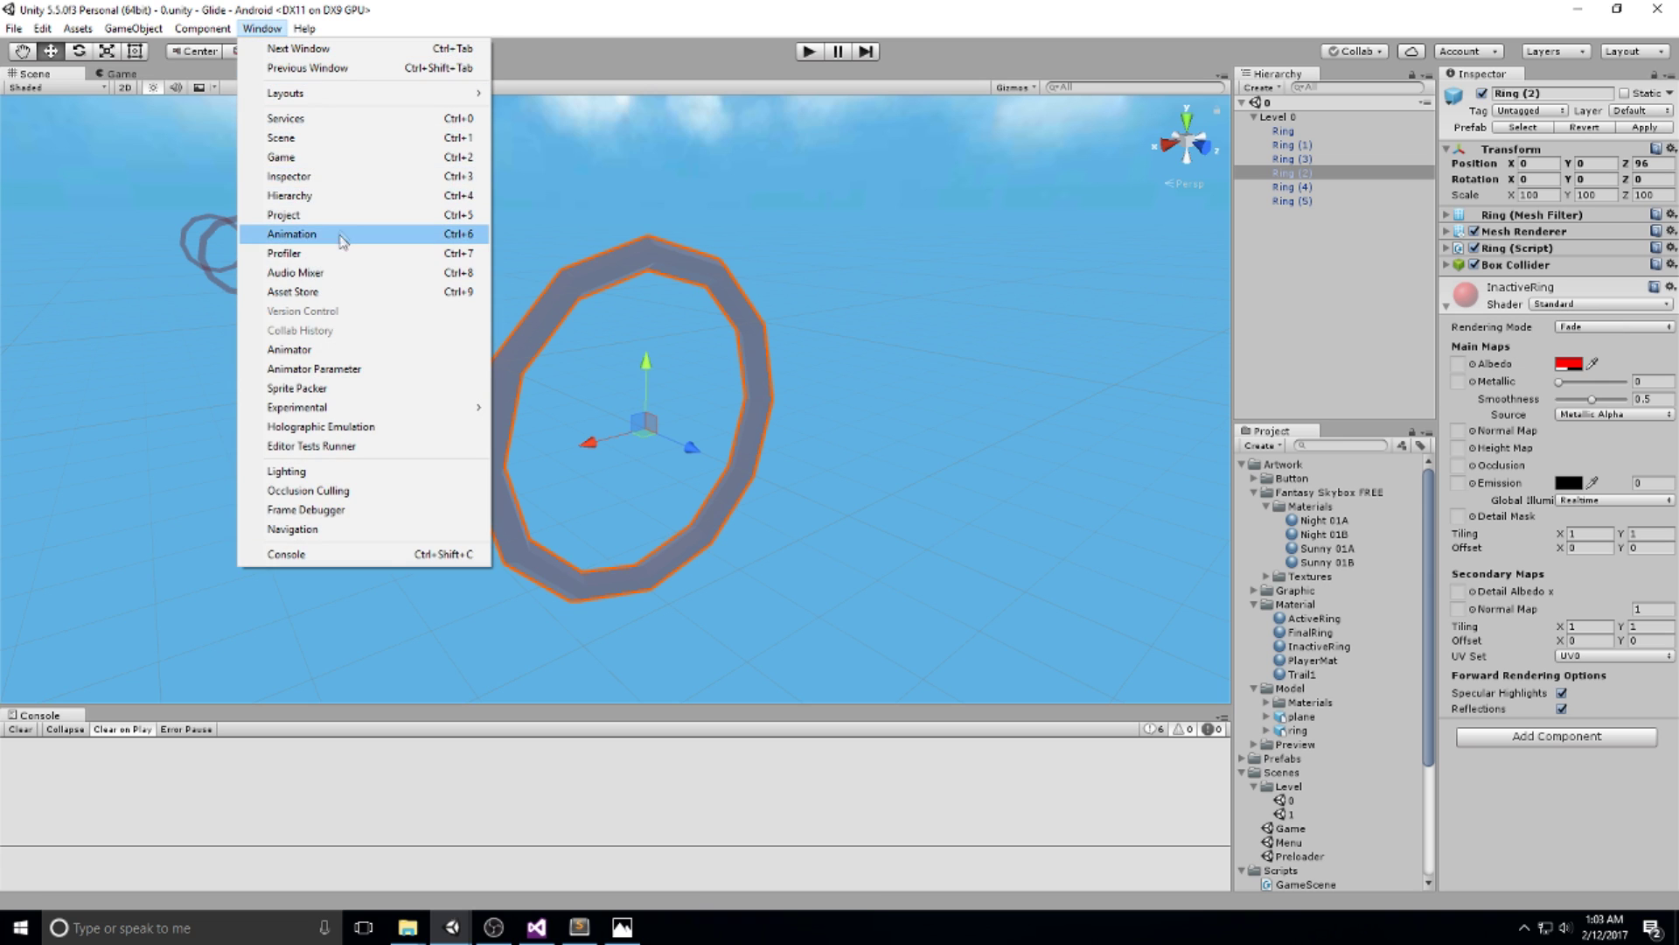
Open the Animation window and create an IdleRing clip for Ring (2).
{"action": "left_click", "coordinate": [341, 244]}
{"action": "left_click_drag", "start_coordinate": [250, 20], "coordinate": [1033, 120]}
{"action": "left_click", "coordinate": [1093, 288]}
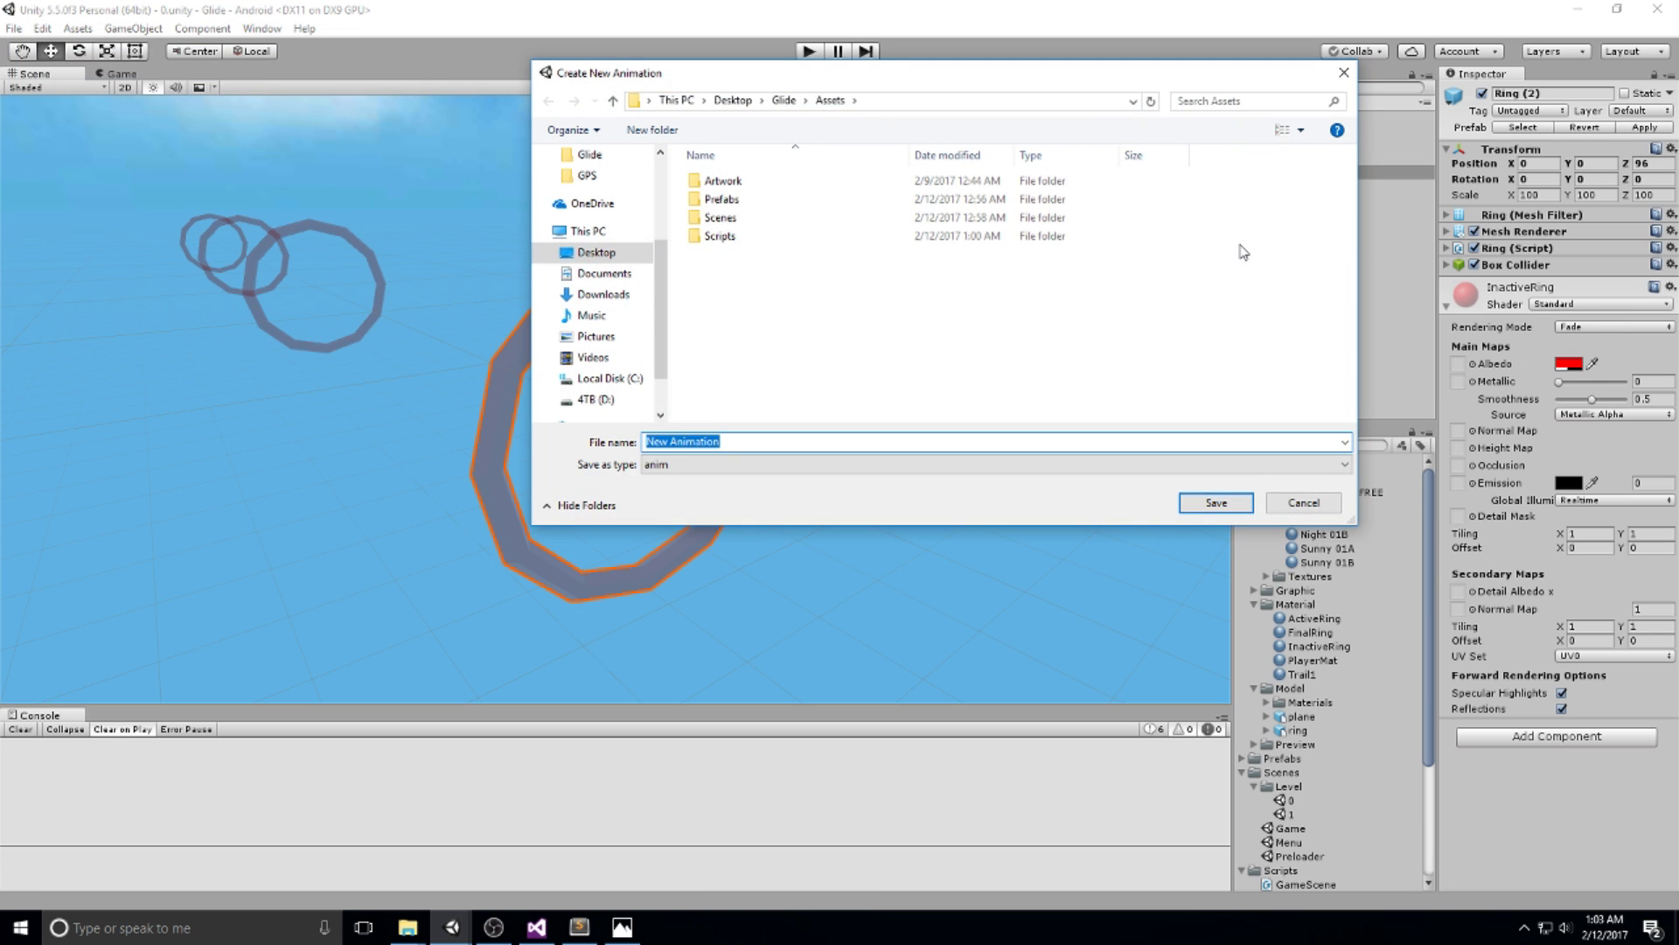
{"action": "type", "text": "IdleRing"}
{"action": "key", "text": "Return"}
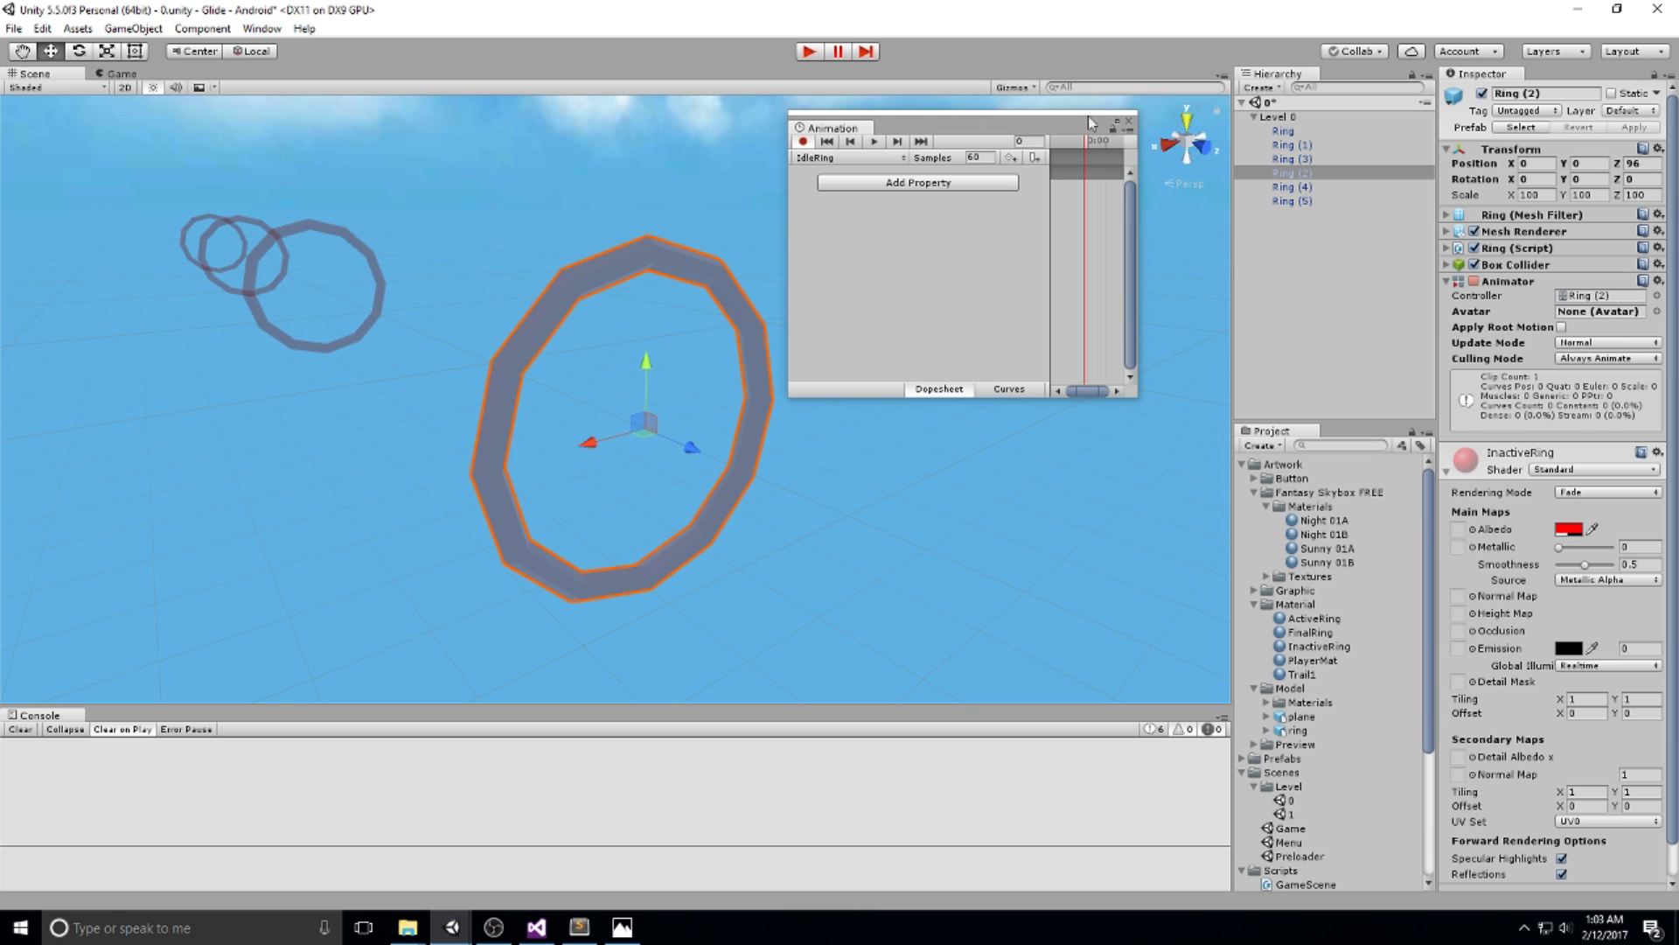
Create a second clip, CompletedRing, and dock the enlarged Animation panel below the Scene view.
{"action": "left_click", "coordinate": [879, 164]}
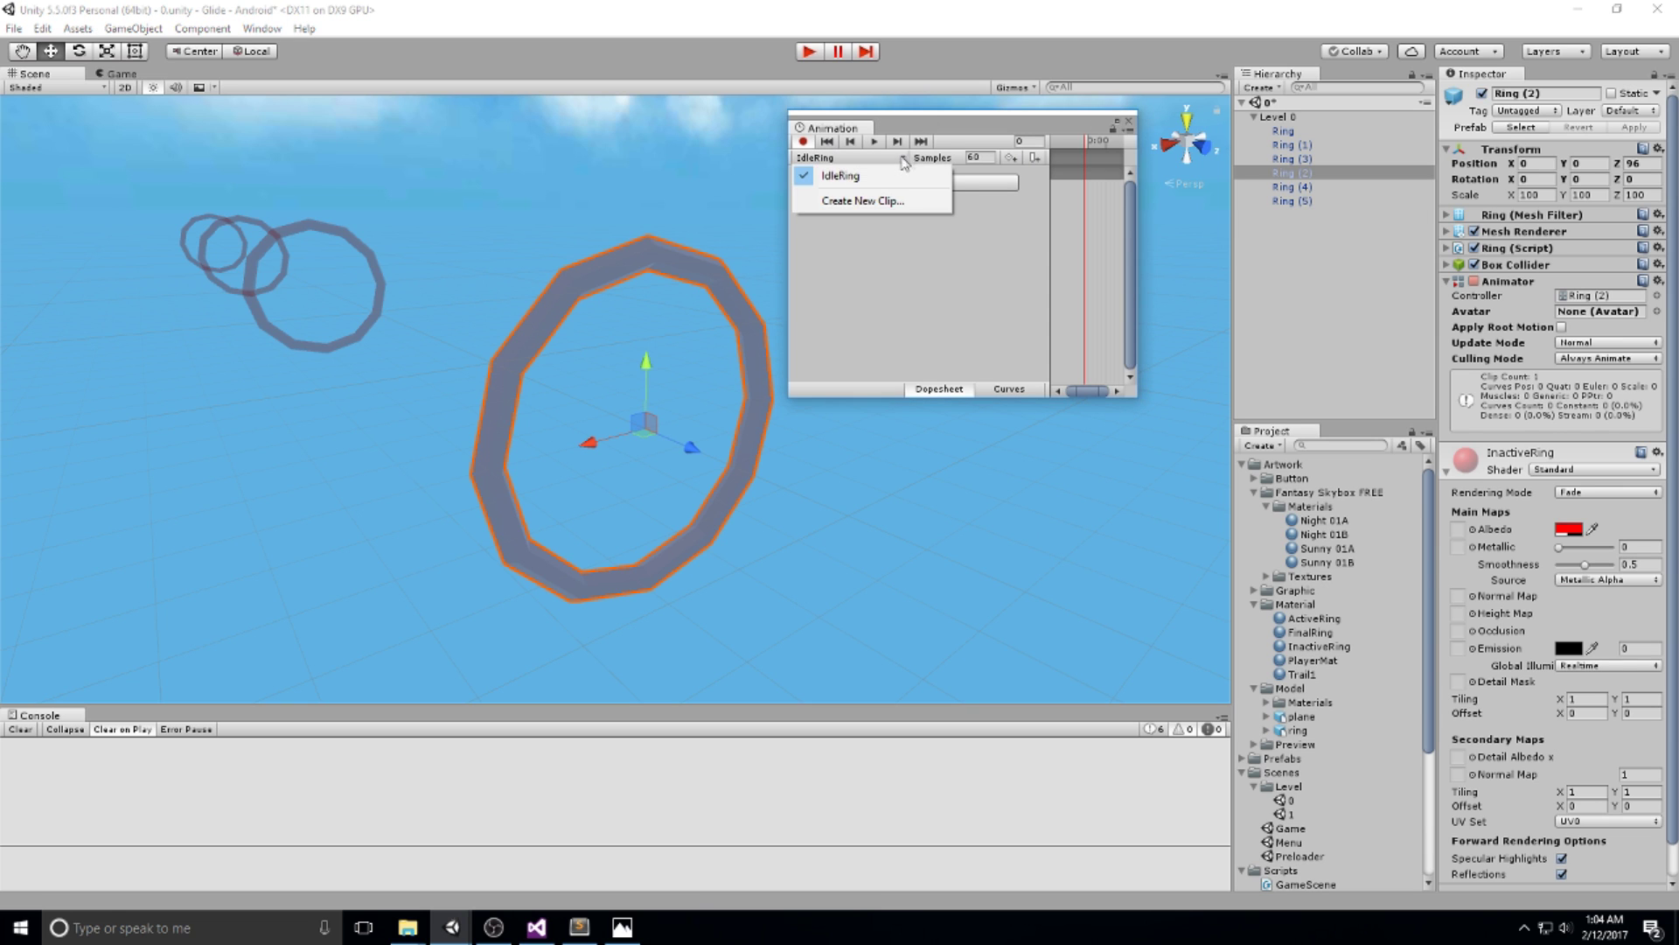
{"action": "left_click", "coordinate": [885, 199]}
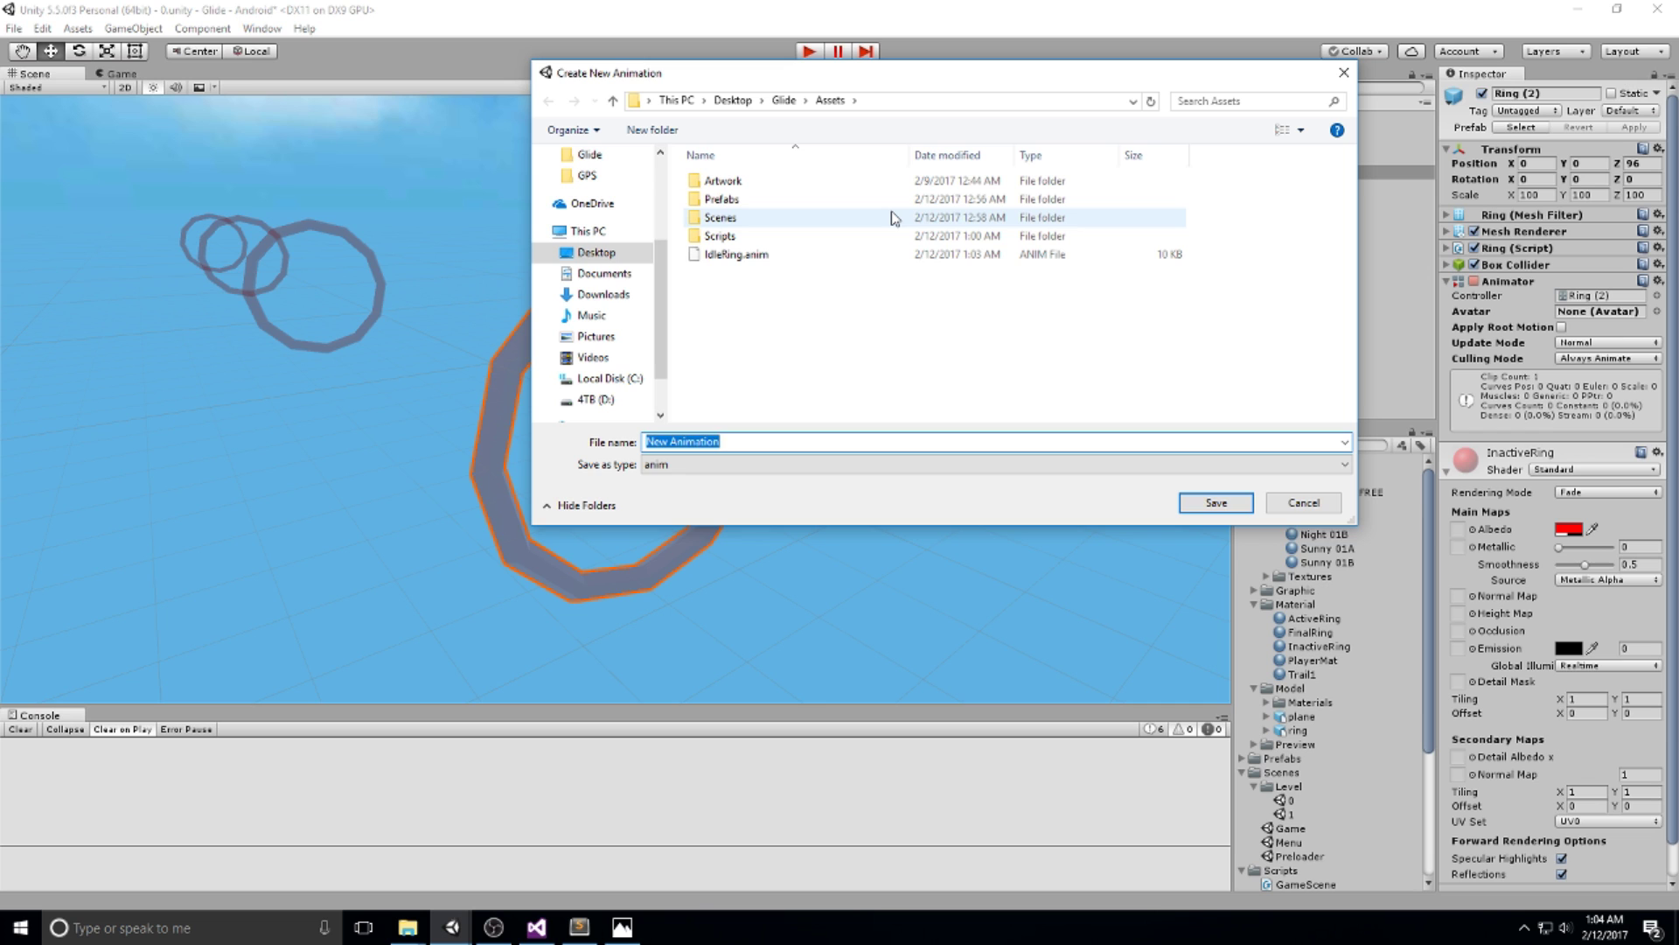
{"action": "type", "text": "CompletedRing"}
{"action": "key", "text": "Return"}
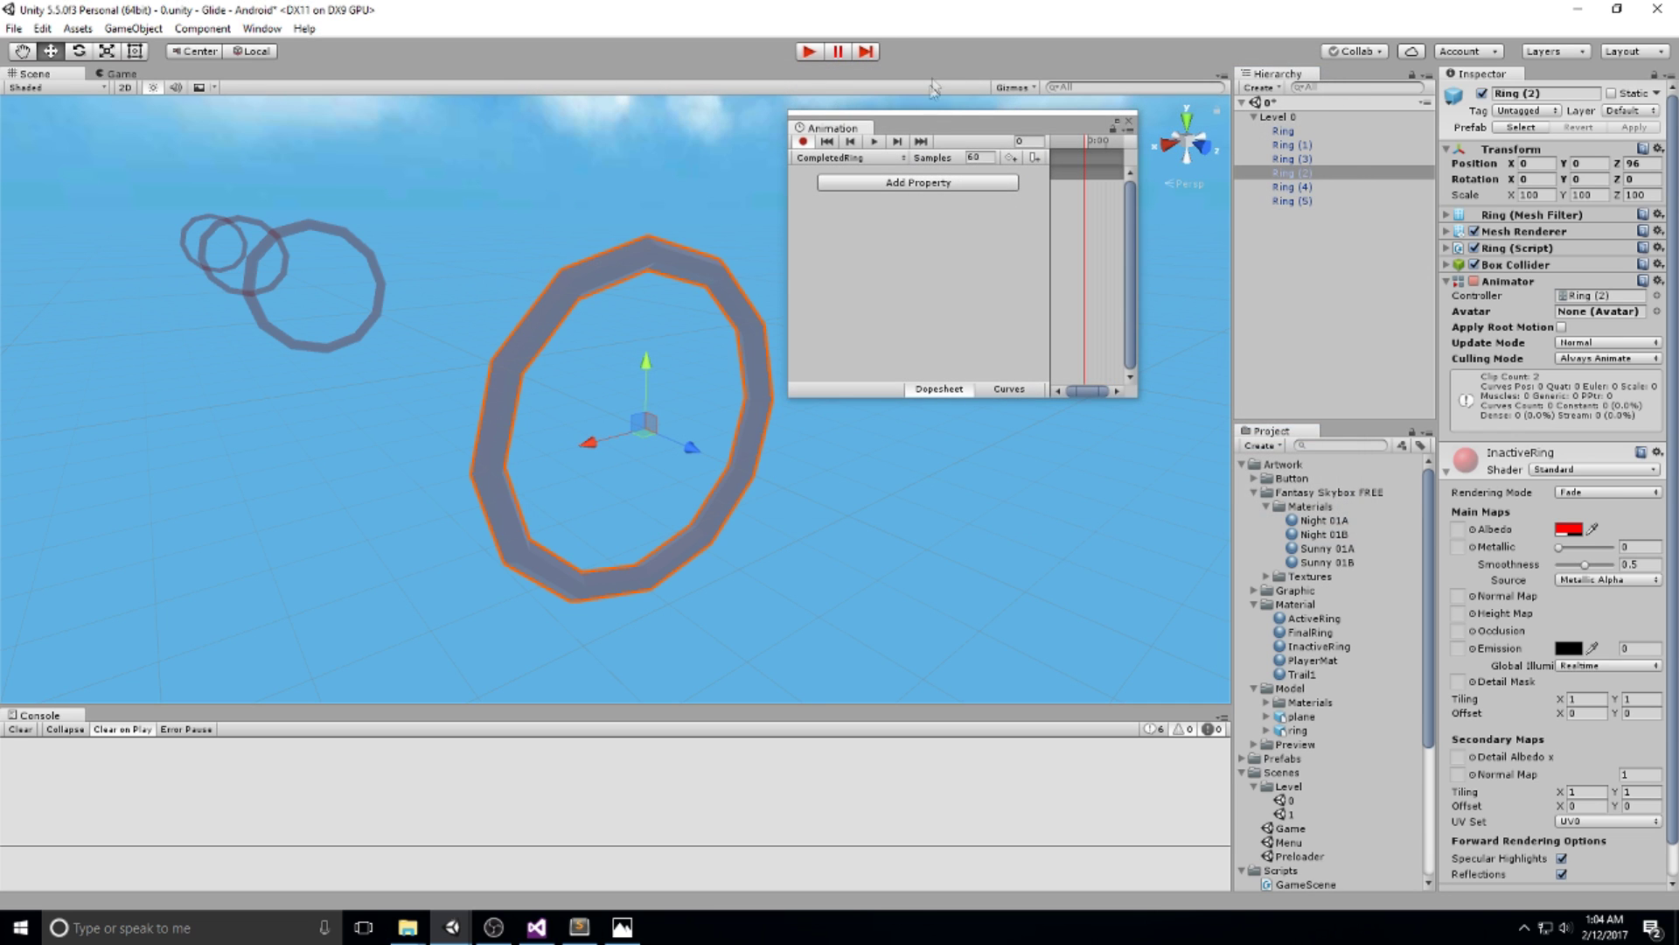
{"action": "left_click_drag", "start_coordinate": [962, 134], "coordinate": [243, 766]}
{"action": "left_click_drag", "start_coordinate": [290, 681], "coordinate": [372, 430]}
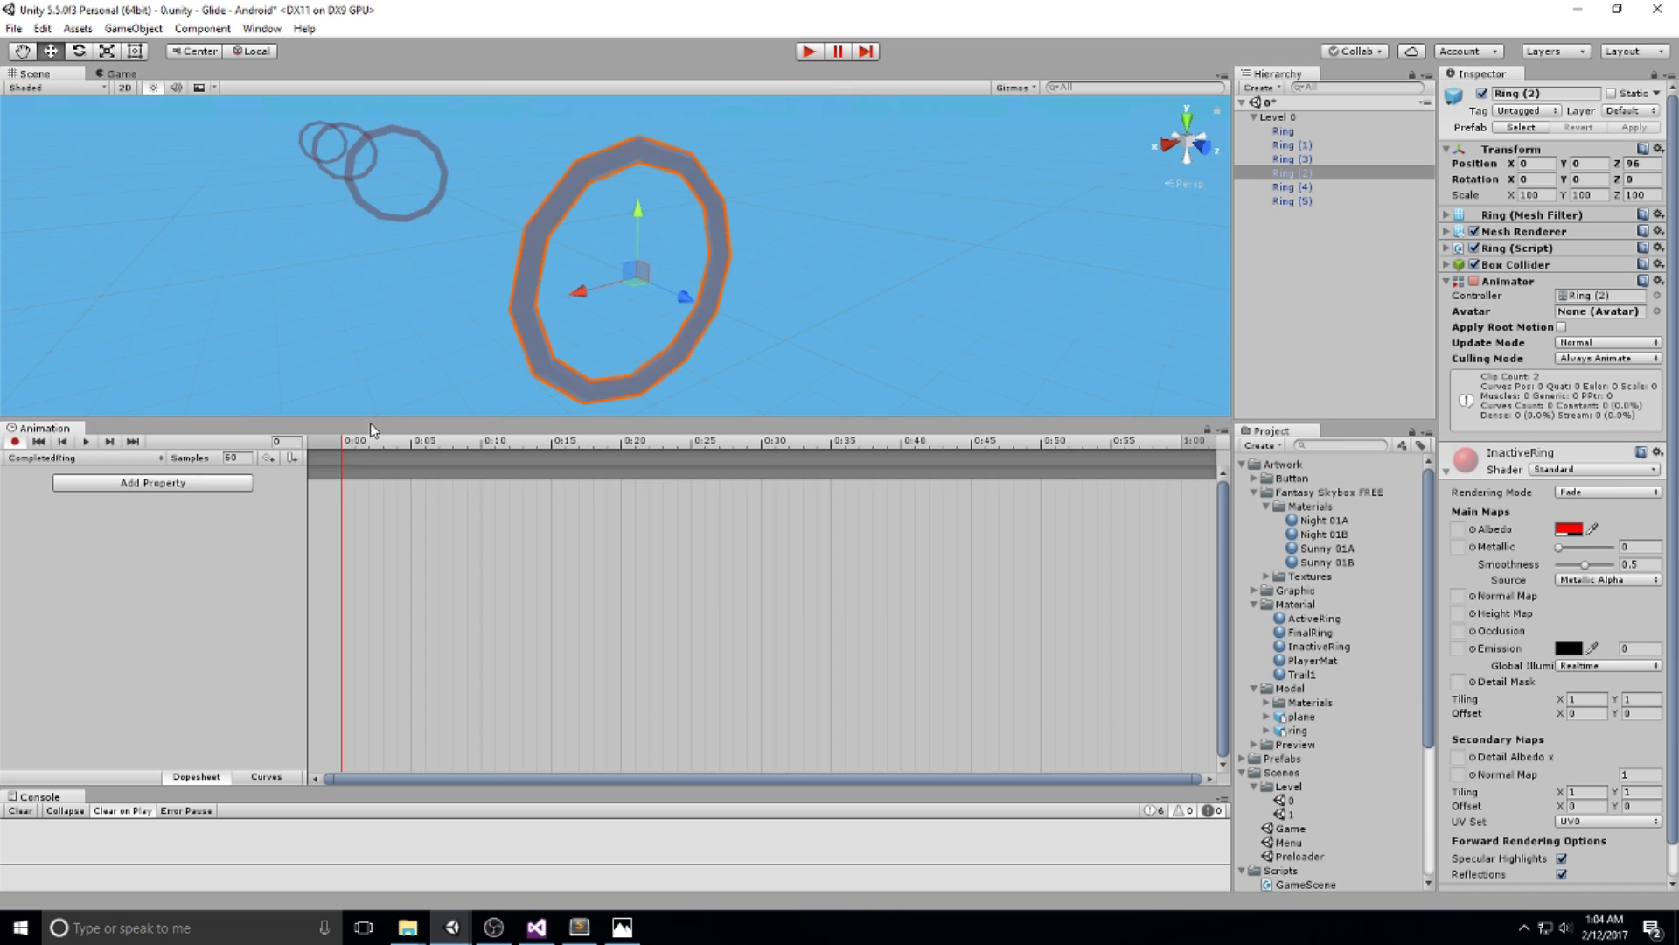
Add the Transform Rotation property to Ring (2)'s IdleRing clip.
{"action": "left_click", "coordinate": [129, 457]}
{"action": "left_click", "coordinate": [78, 486]}
{"action": "left_click", "coordinate": [219, 483]}
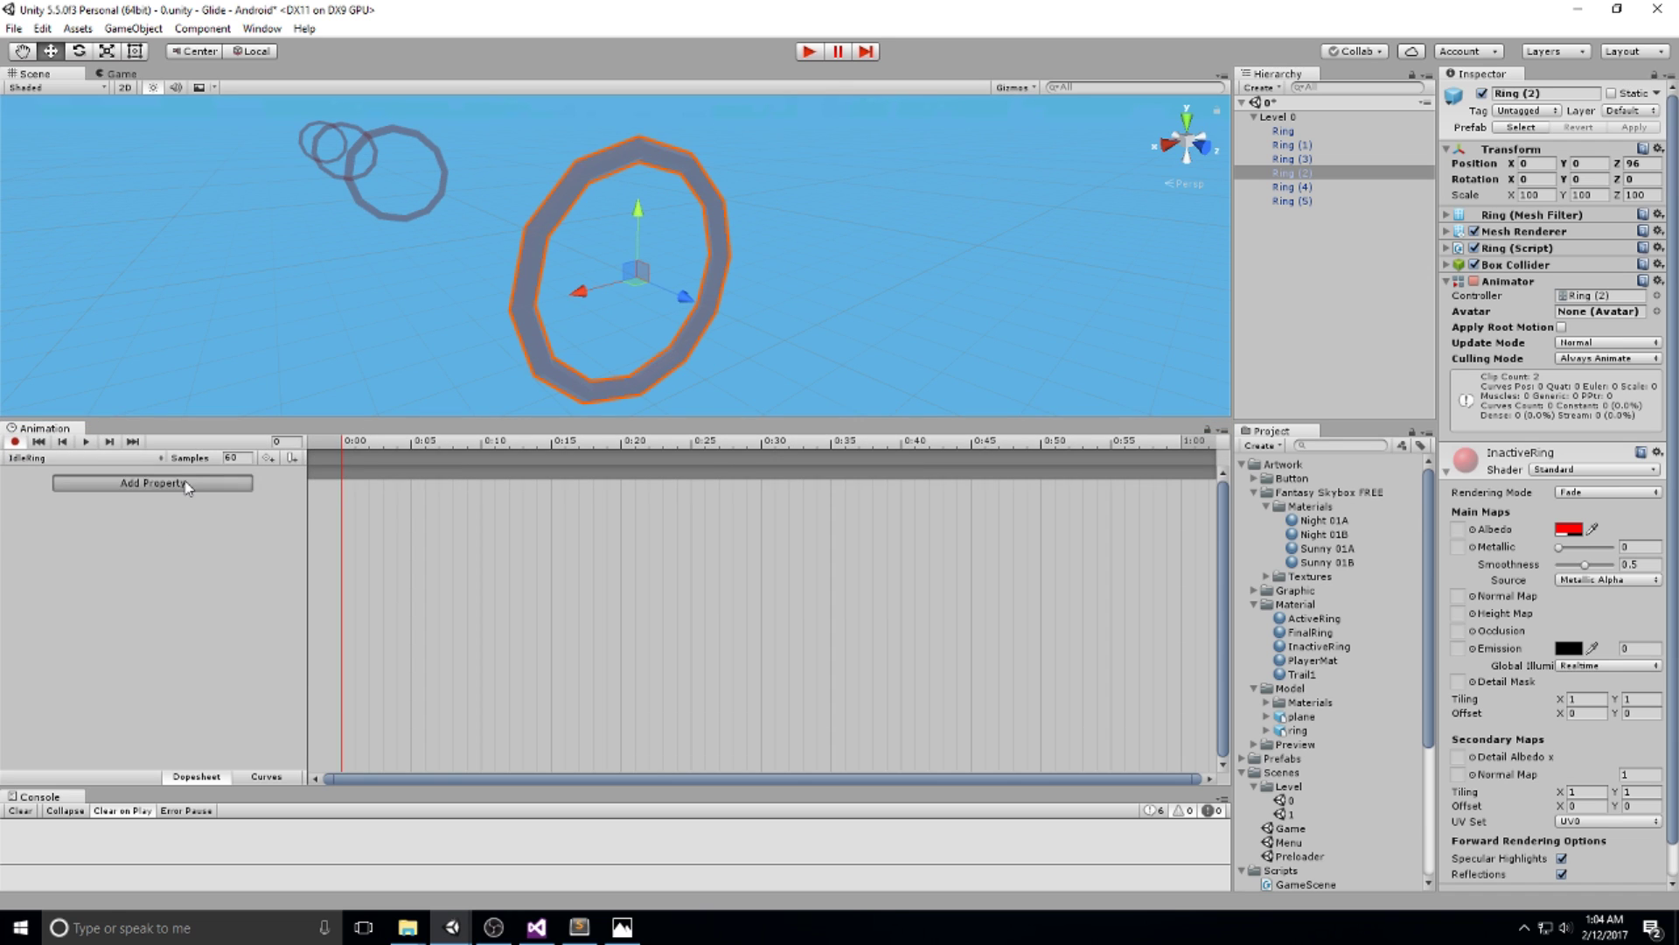
{"action": "left_click", "coordinate": [262, 483]}
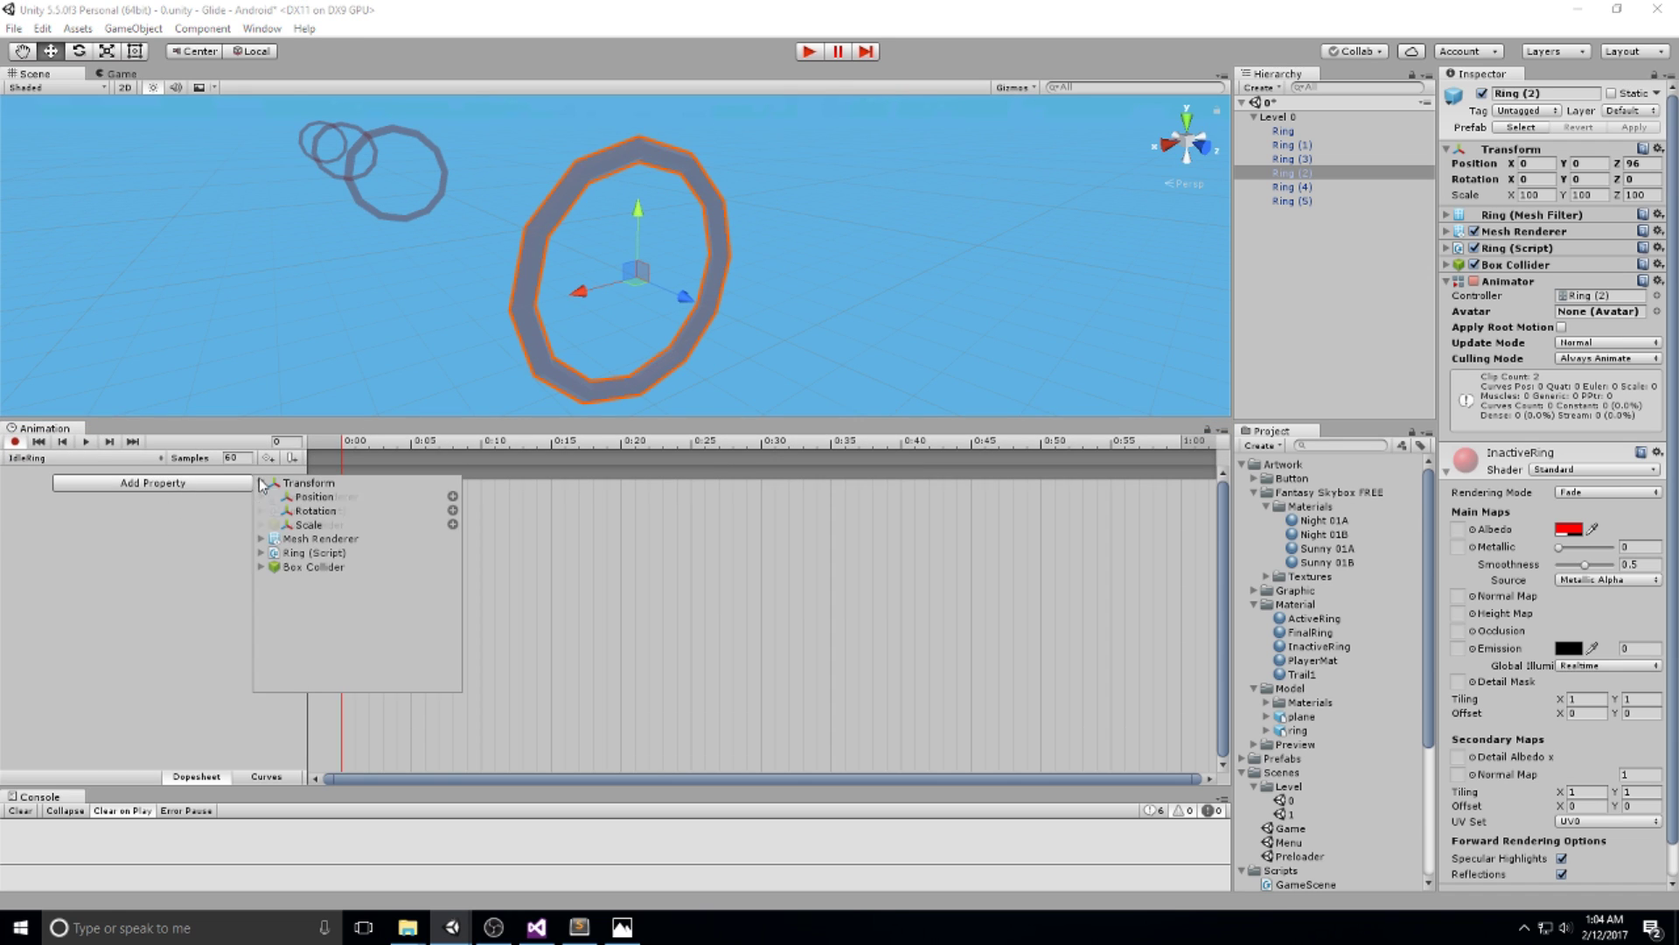
{"action": "left_click", "coordinate": [453, 511]}
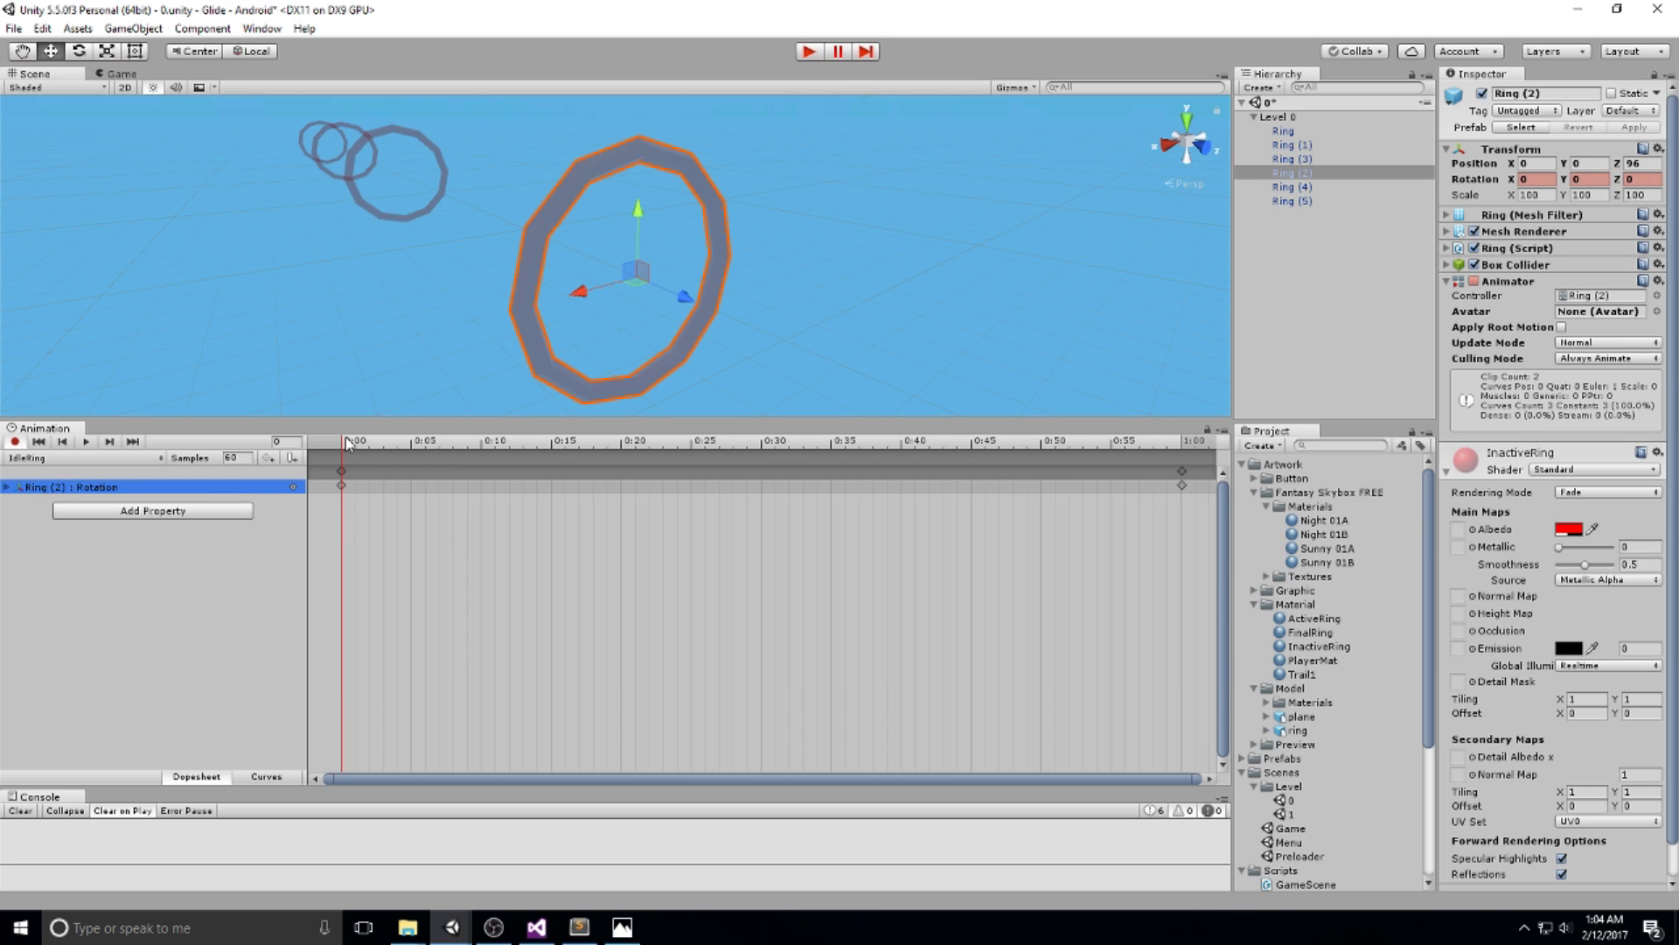
Select both 1:00 rotation keyframes and preview the IdleRing clip.
{"action": "left_click_drag", "start_coordinate": [339, 453], "coordinate": [1181, 447]}
{"action": "scroll", "coordinate": [1036, 540], "scroll_direction": "down", "scroll_amount": 3}
{"action": "scroll", "coordinate": [1037, 540], "scroll_direction": "down", "scroll_amount": 5}
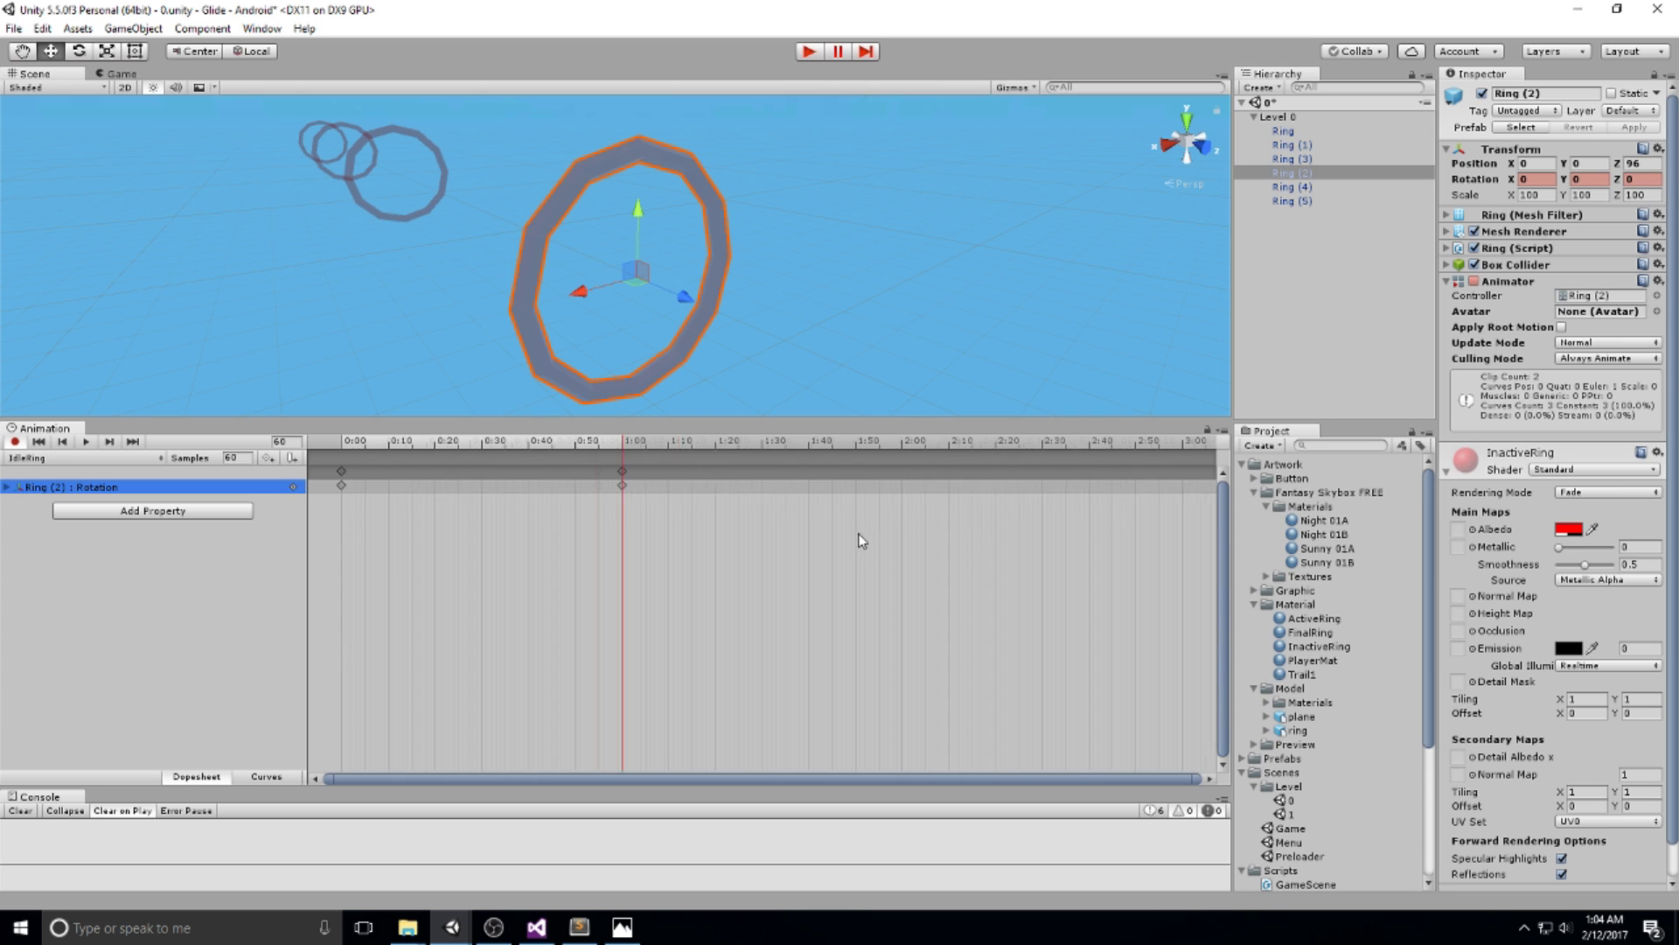
{"action": "left_click_drag", "start_coordinate": [627, 564], "coordinate": [1059, 519]}
{"action": "scroll", "coordinate": [525, 480], "scroll_direction": "down", "scroll_amount": 1}
{"action": "left_click_drag", "start_coordinate": [1012, 442], "coordinate": [328, 448]}
{"action": "key", "text": "space"}
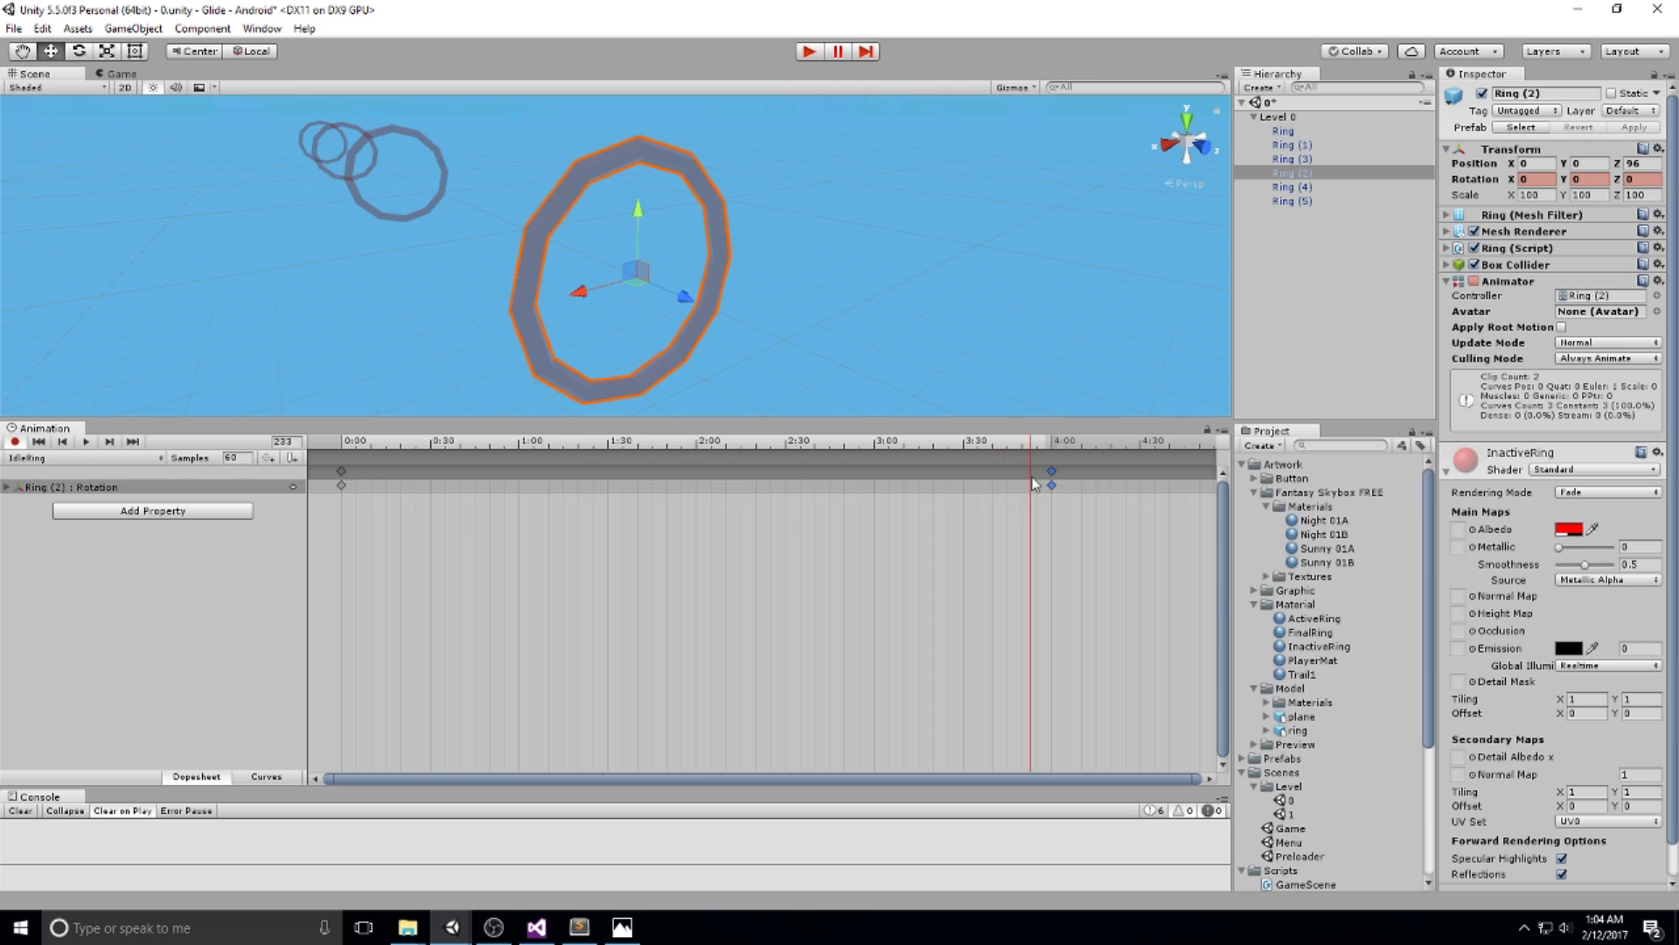
Set the 4:00 keyframe rotation to 0 and 360, save the scene, and preview the spin.
{"action": "left_click", "coordinate": [1052, 479]}
{"action": "left_click_drag", "start_coordinate": [1570, 181], "coordinate": [1601, 182]}
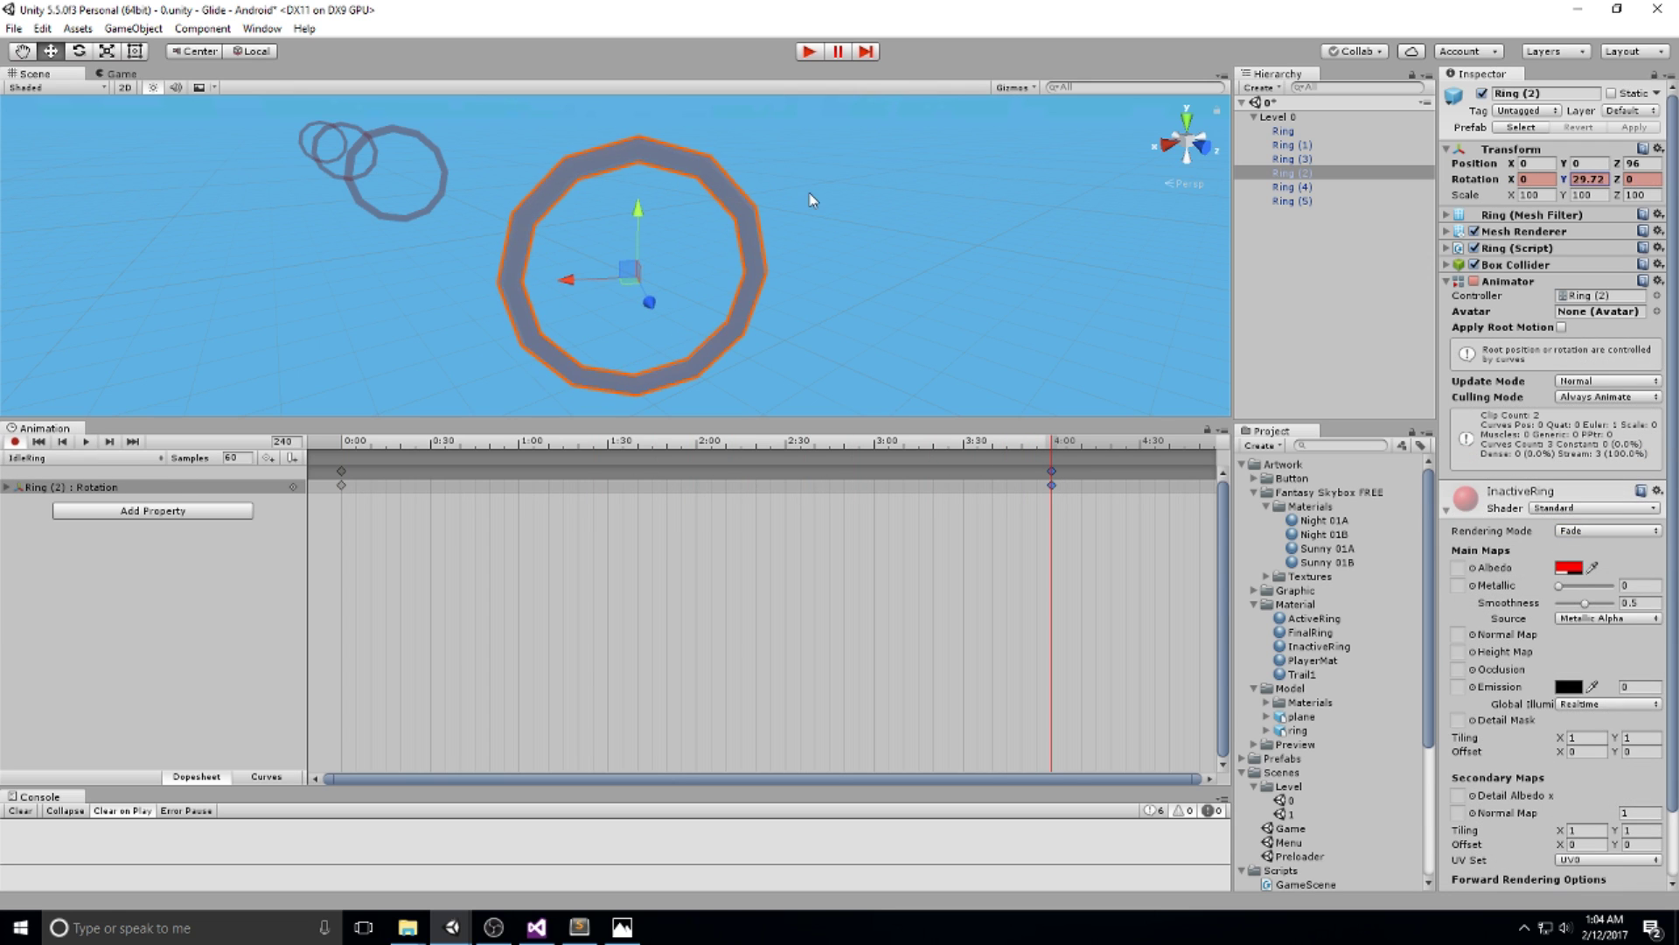
{"action": "type", "text": "0"}
{"action": "key", "text": "Tab"}
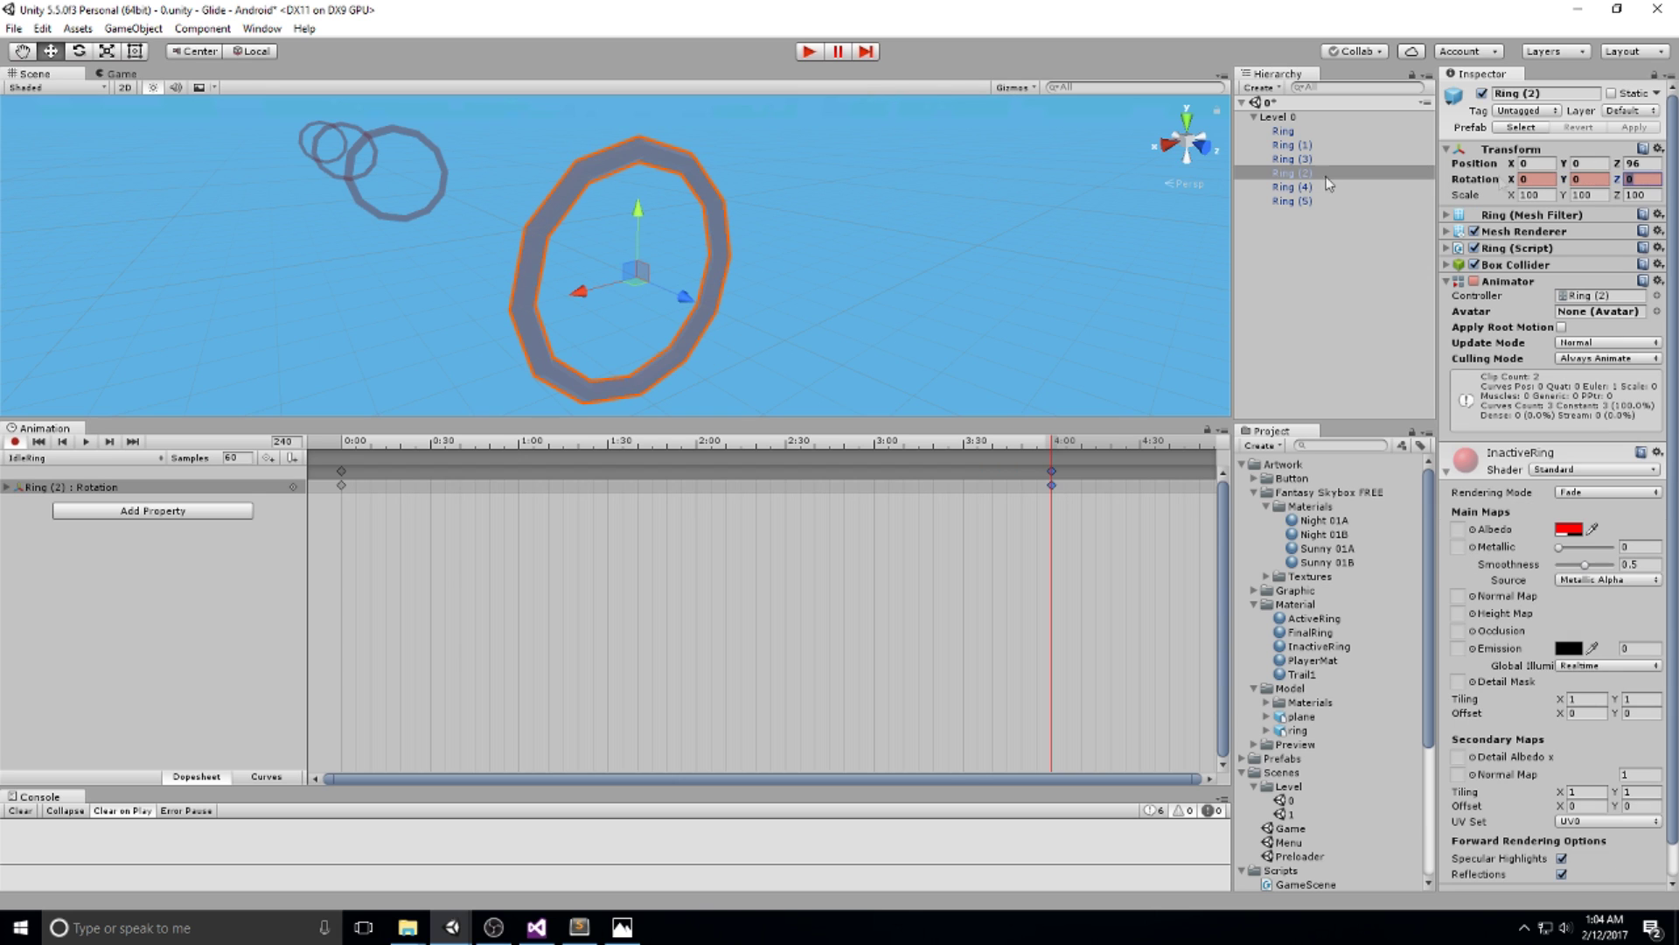
{"action": "type", "text": "360"}
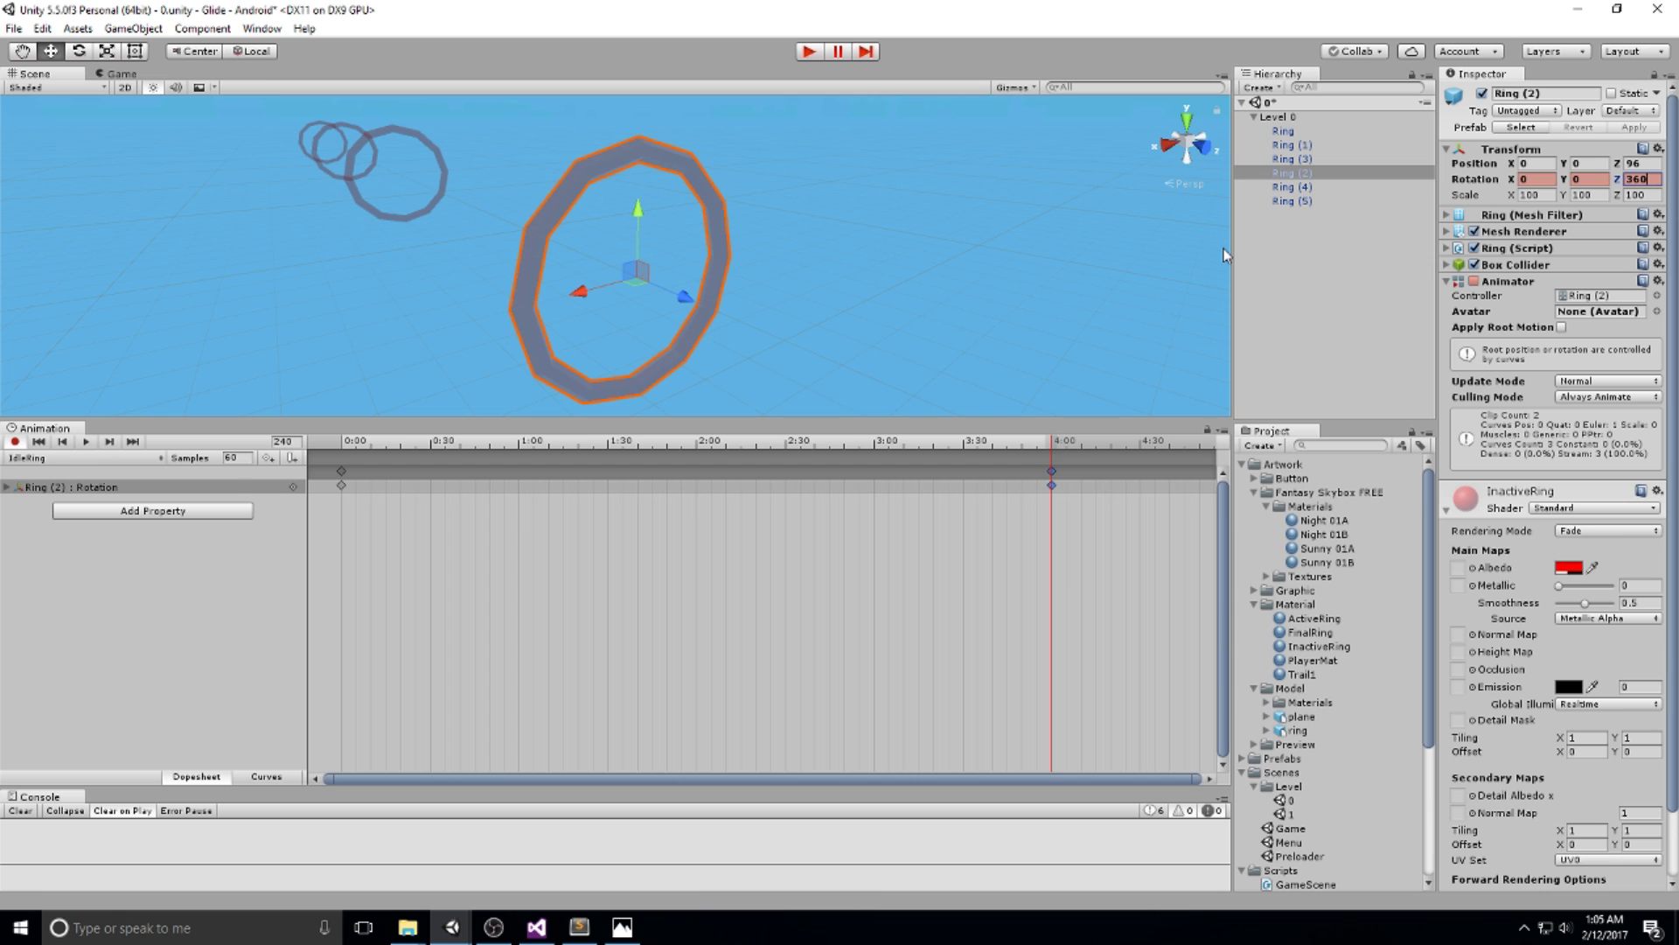
{"action": "key", "text": "ctrl+s"}
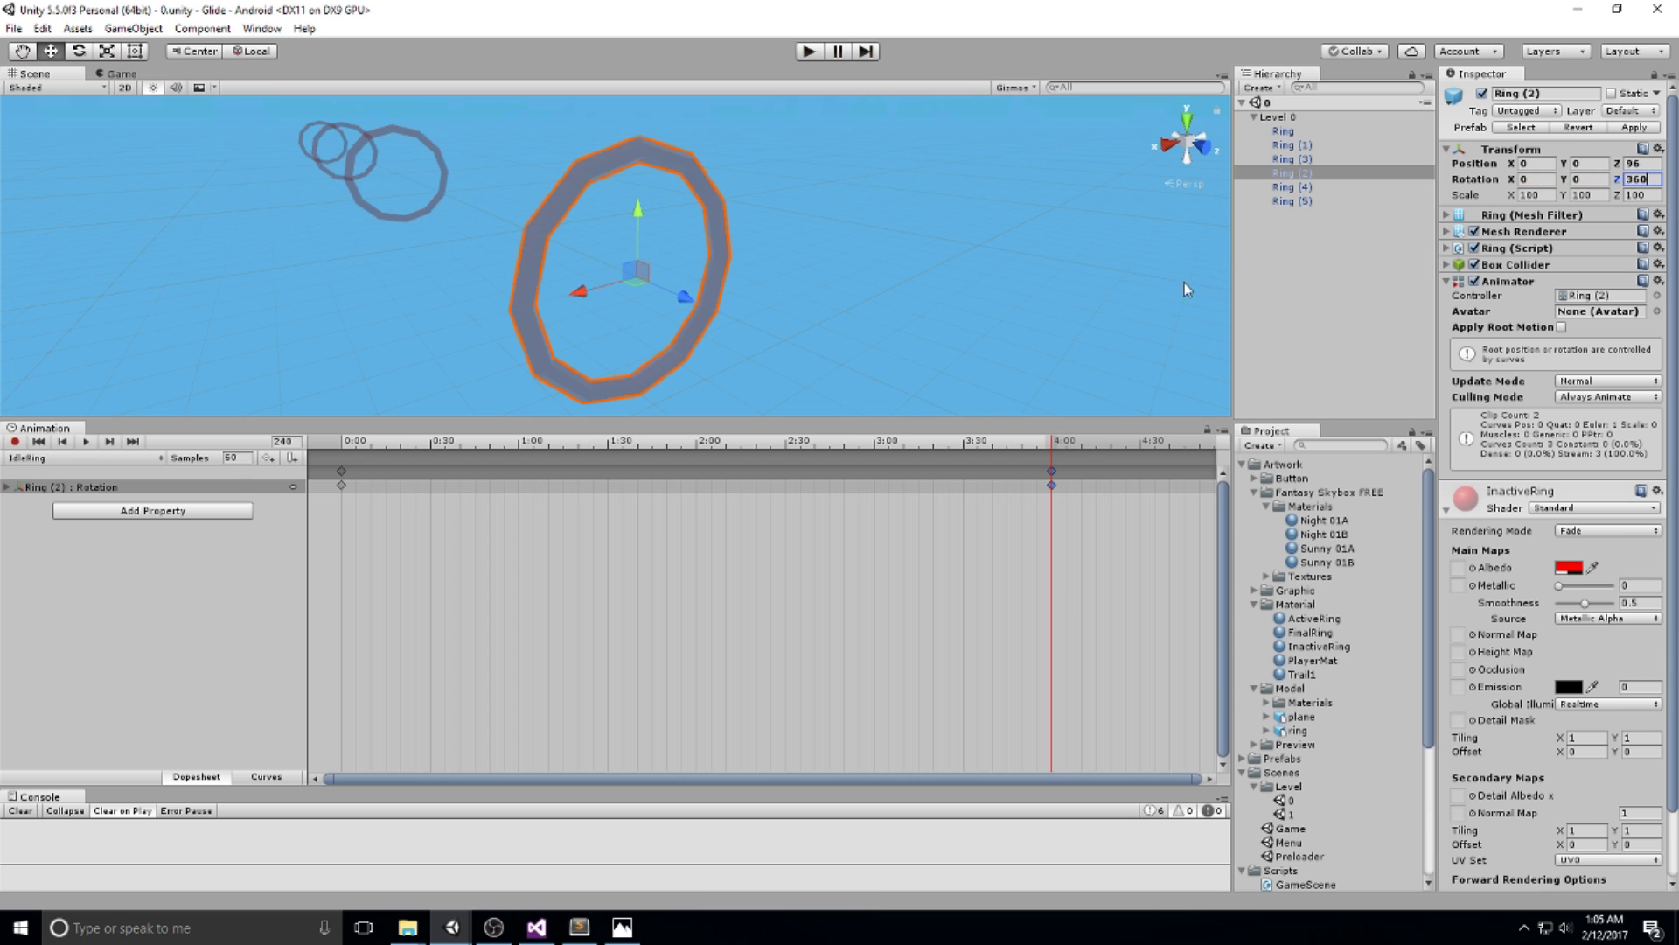
{"action": "left_click", "coordinate": [86, 442]}
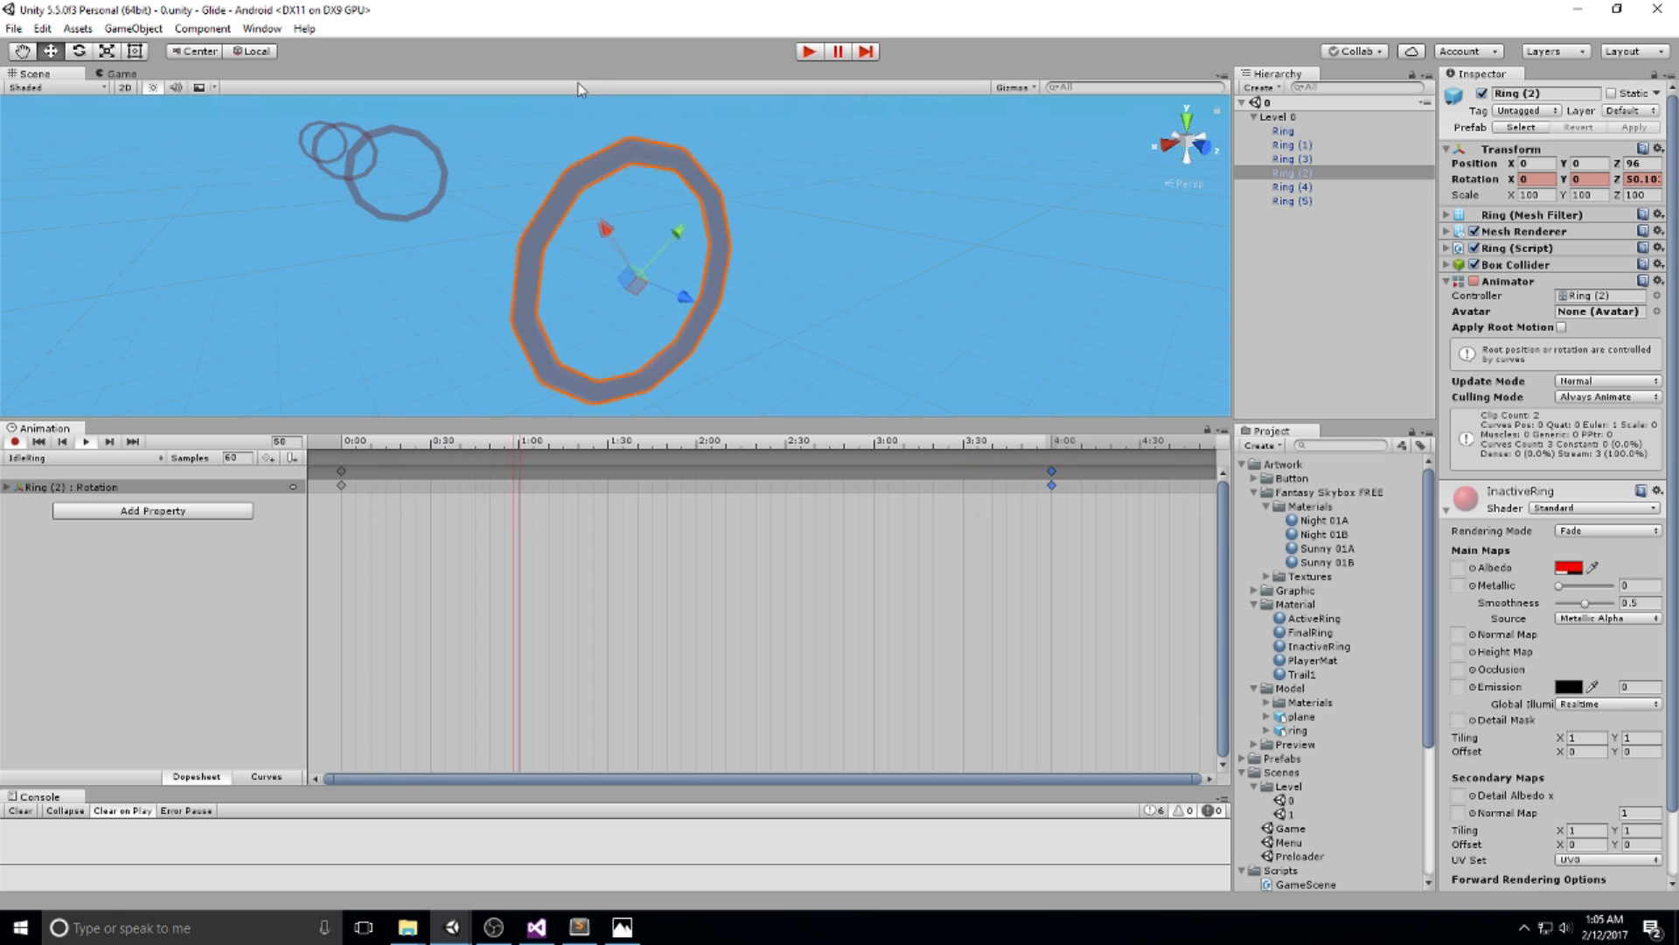
In Curves view, set the first and last rotation keys' tangents to Auto.
{"action": "left_click", "coordinate": [266, 778]}
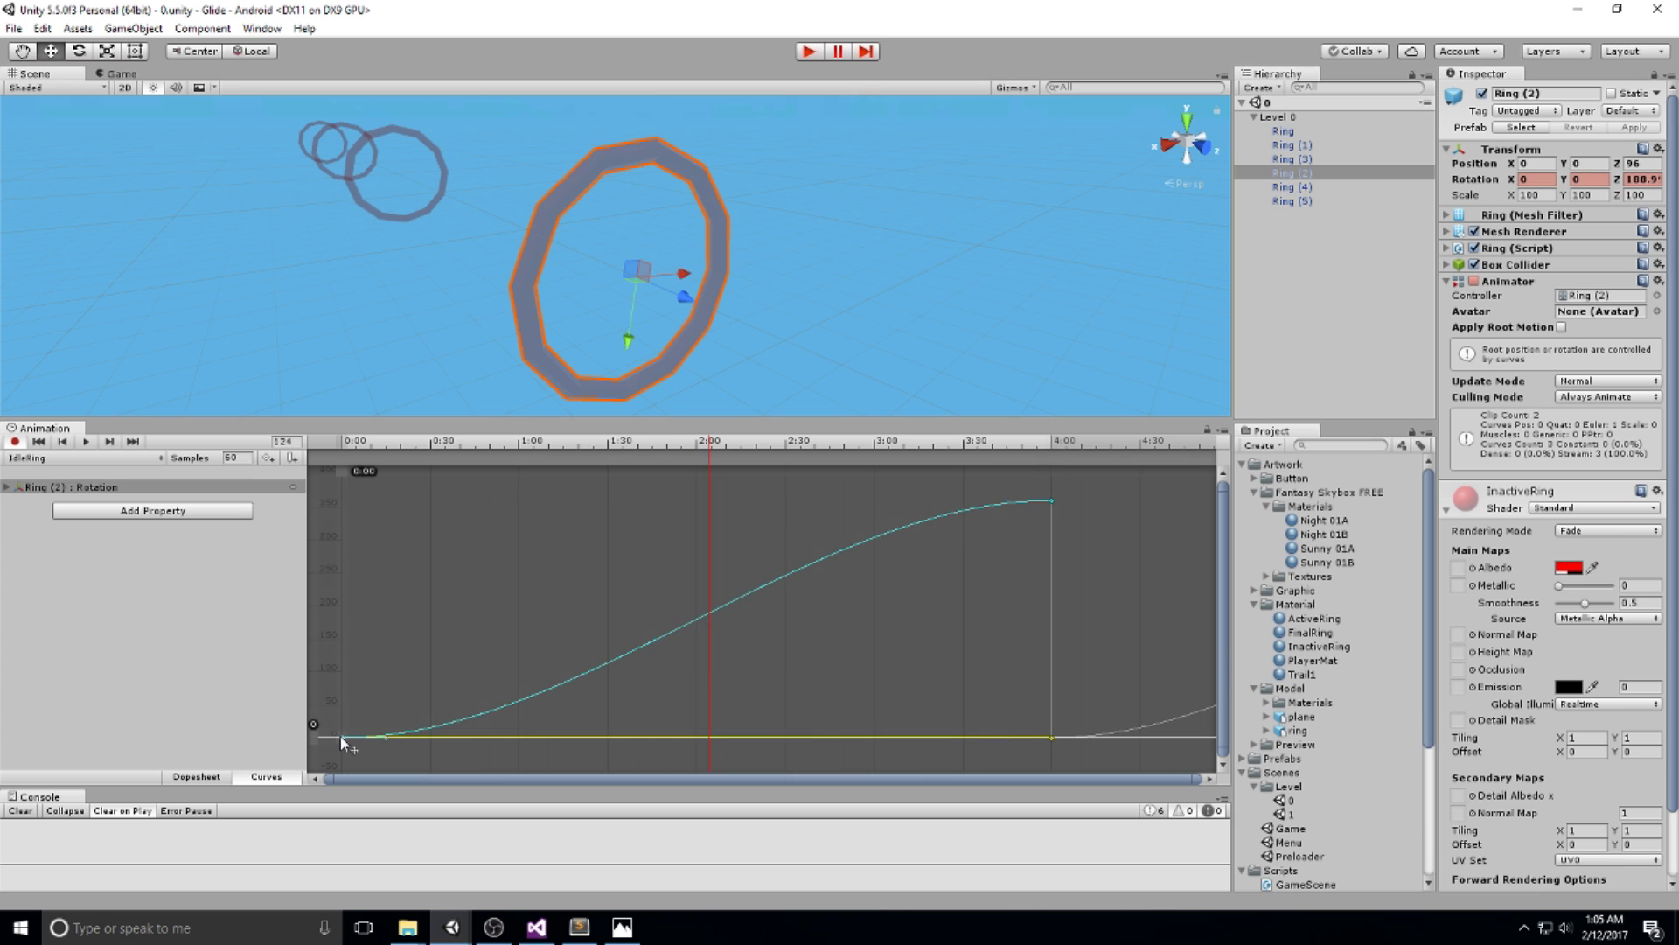
{"action": "right_click", "coordinate": [342, 737]}
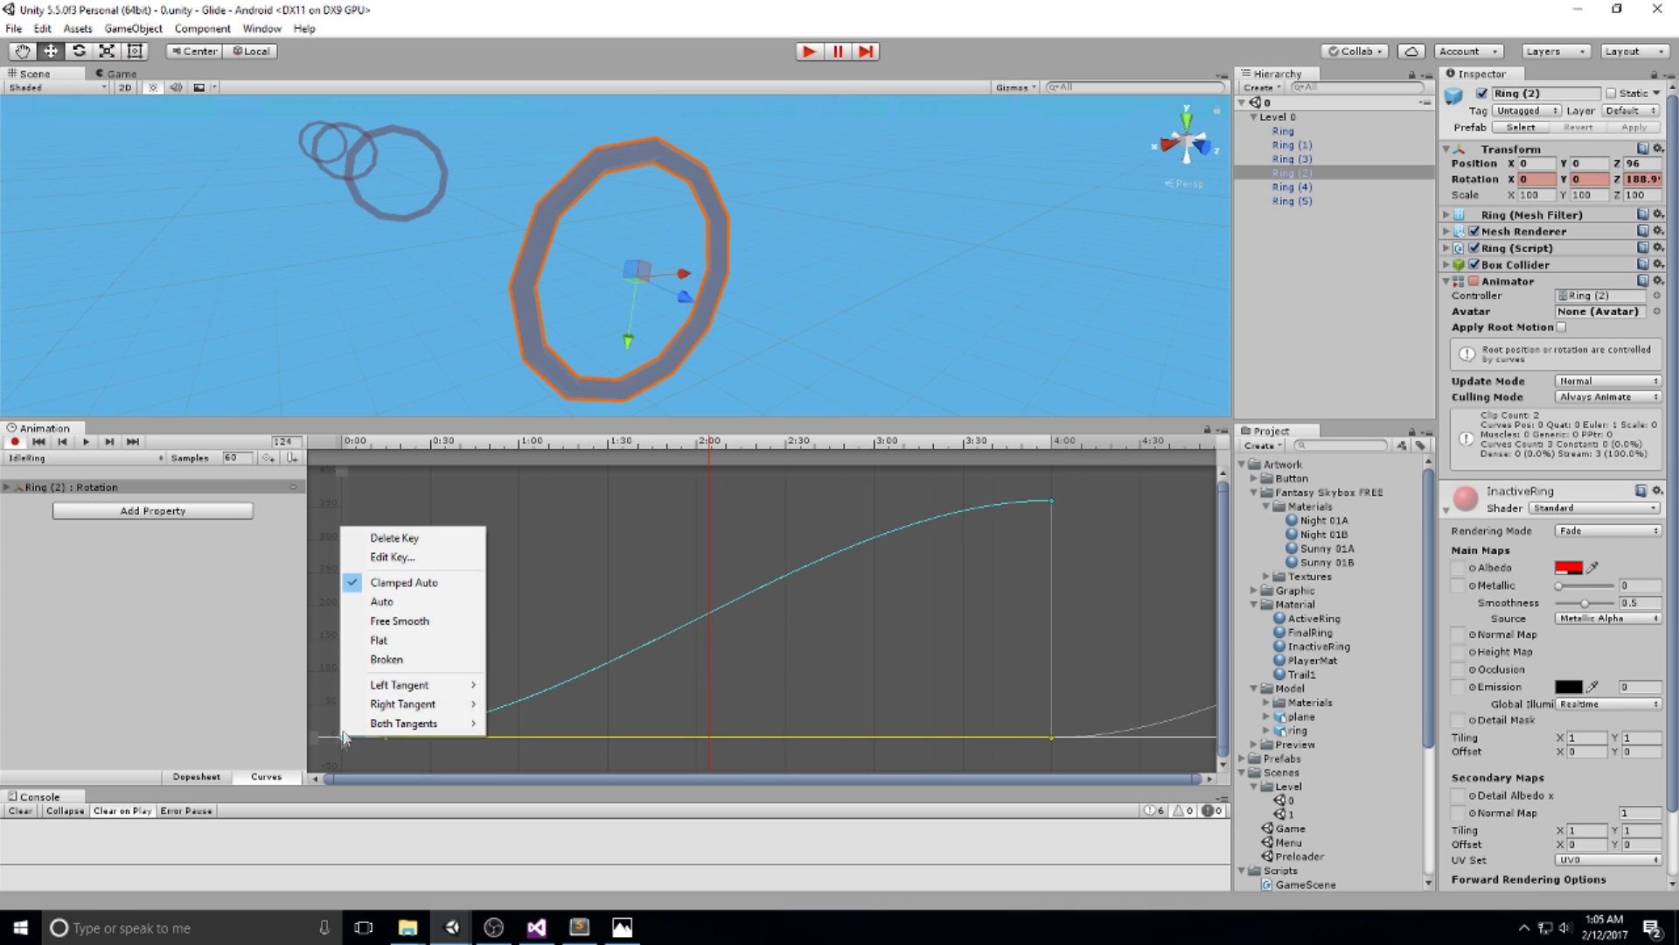
{"action": "left_click", "coordinate": [416, 607]}
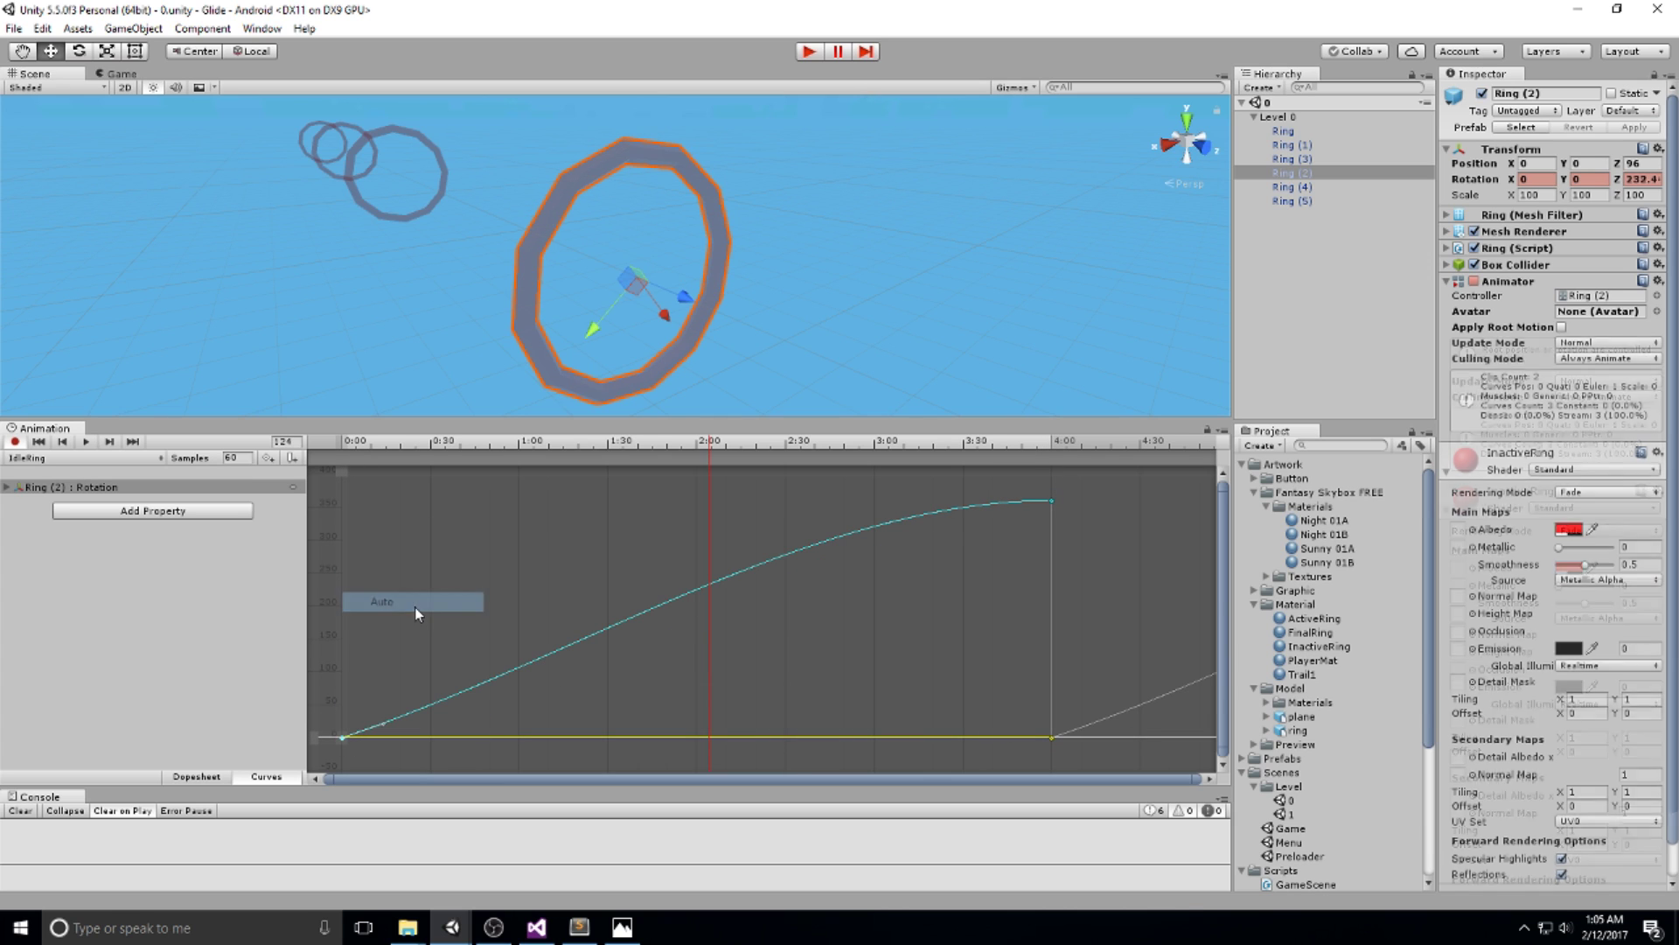
{"action": "right_click", "coordinate": [1052, 501]}
{"action": "left_click", "coordinate": [1104, 579]}
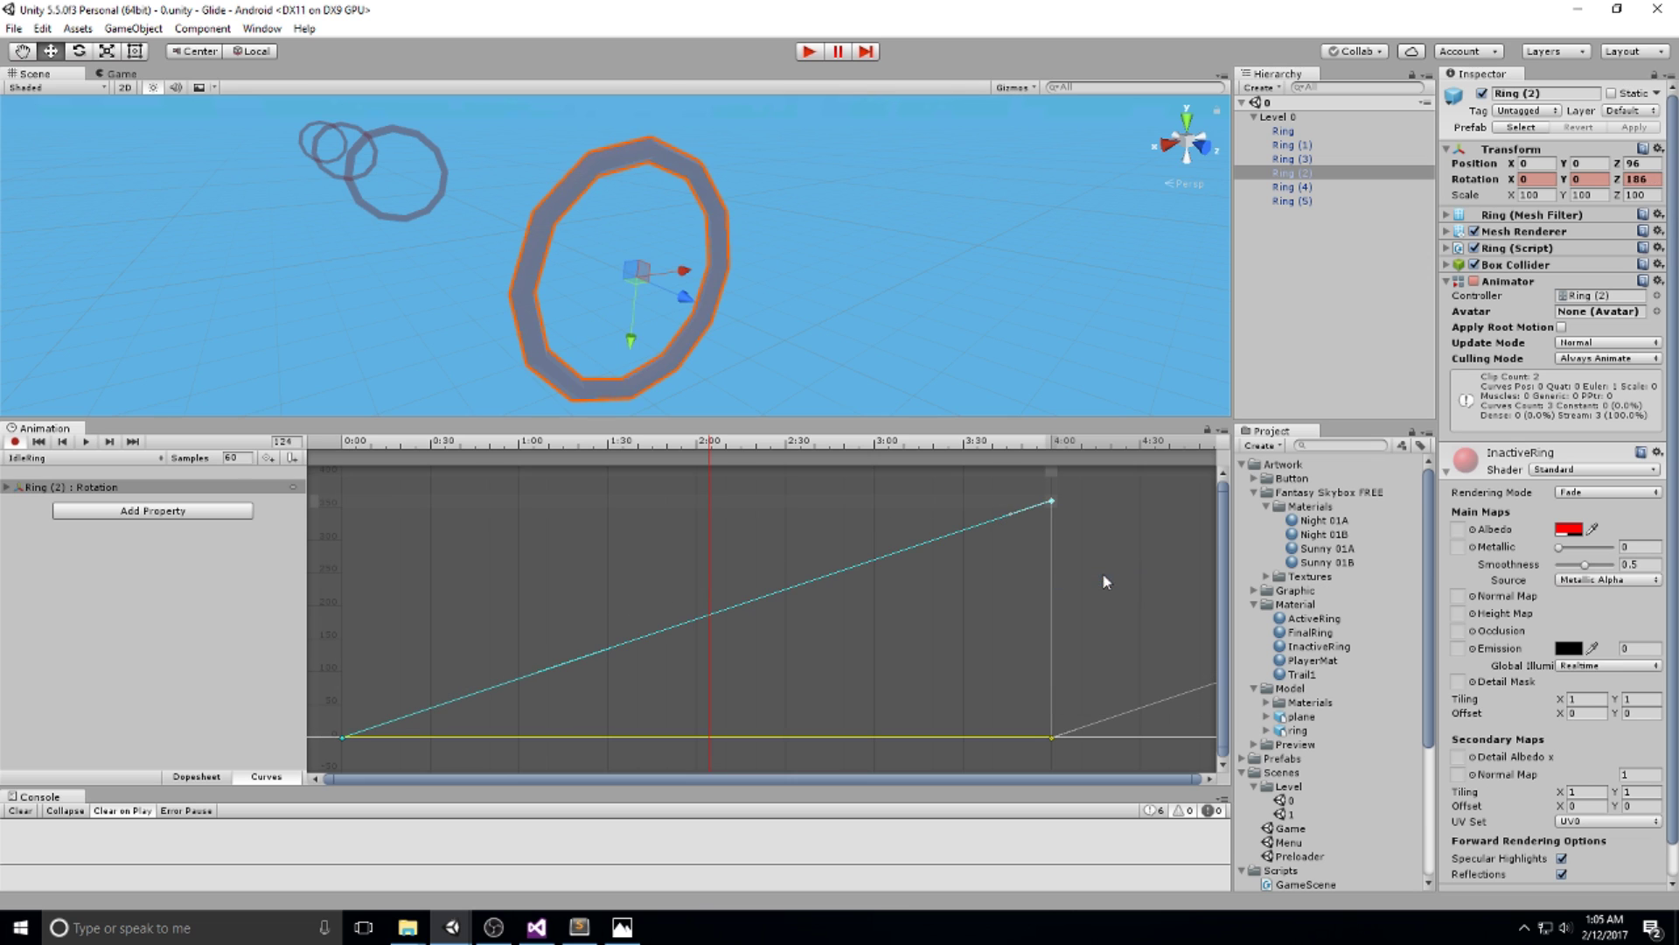
Play the IdleRing clip to confirm the ring spins at constant speed.
{"action": "left_click", "coordinate": [90, 442]}
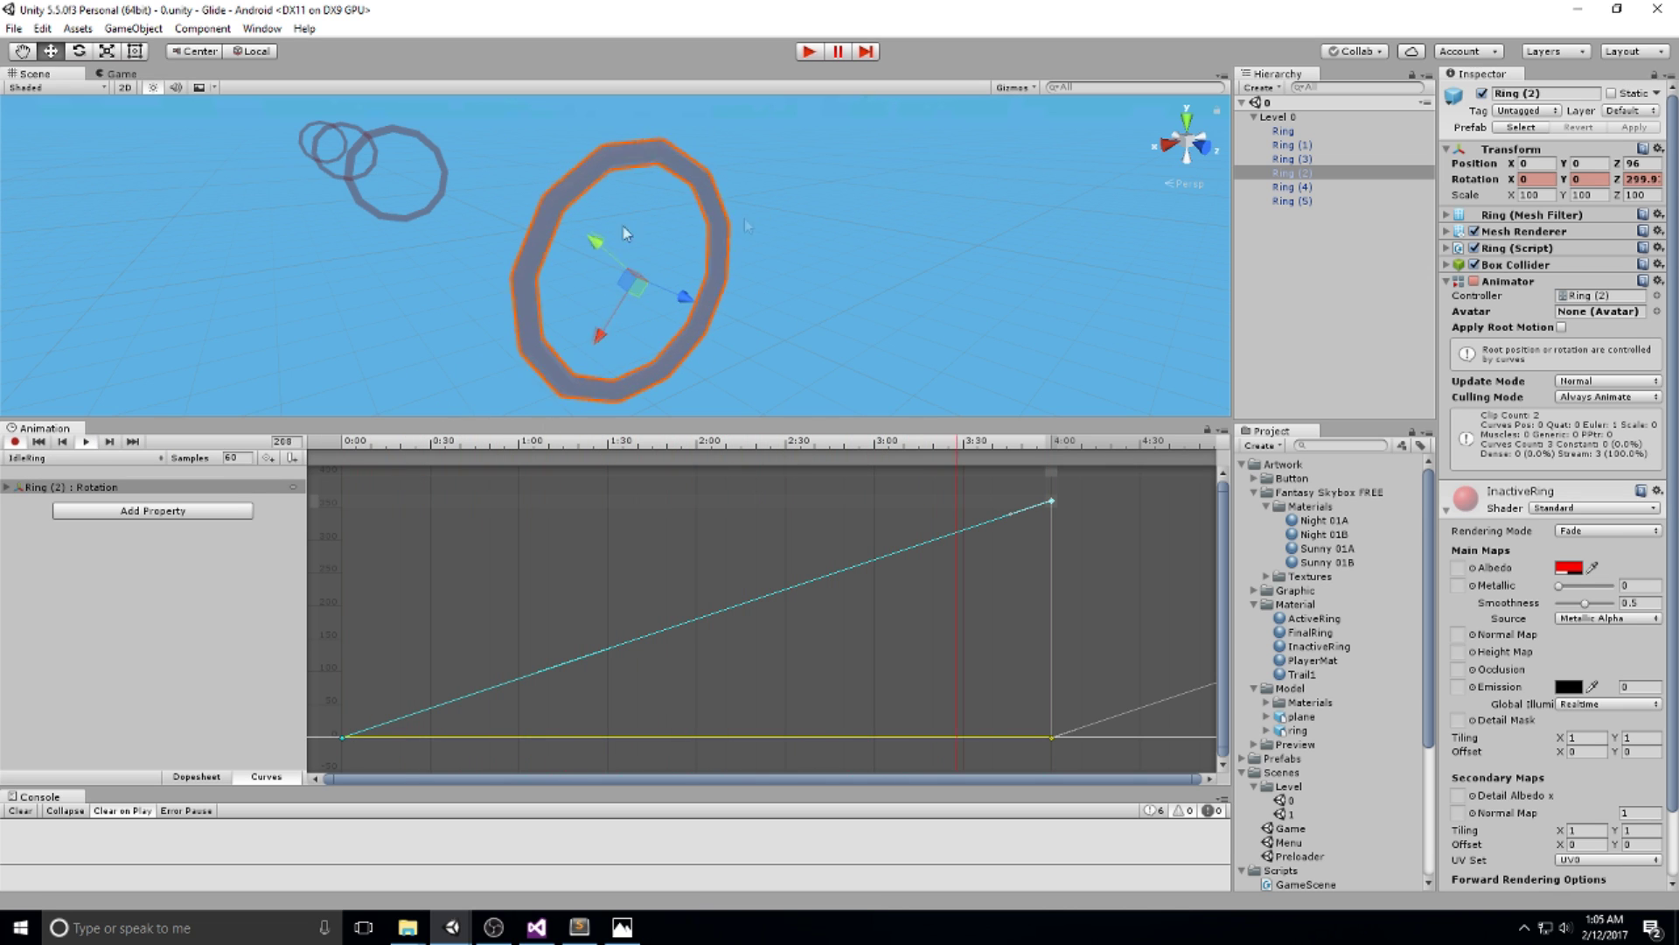
{"action": "scroll", "coordinate": [721, 229], "scroll_direction": "down", "scroll_amount": 1}
{"action": "scroll", "coordinate": [721, 226], "scroll_direction": "down", "scroll_amount": 2}
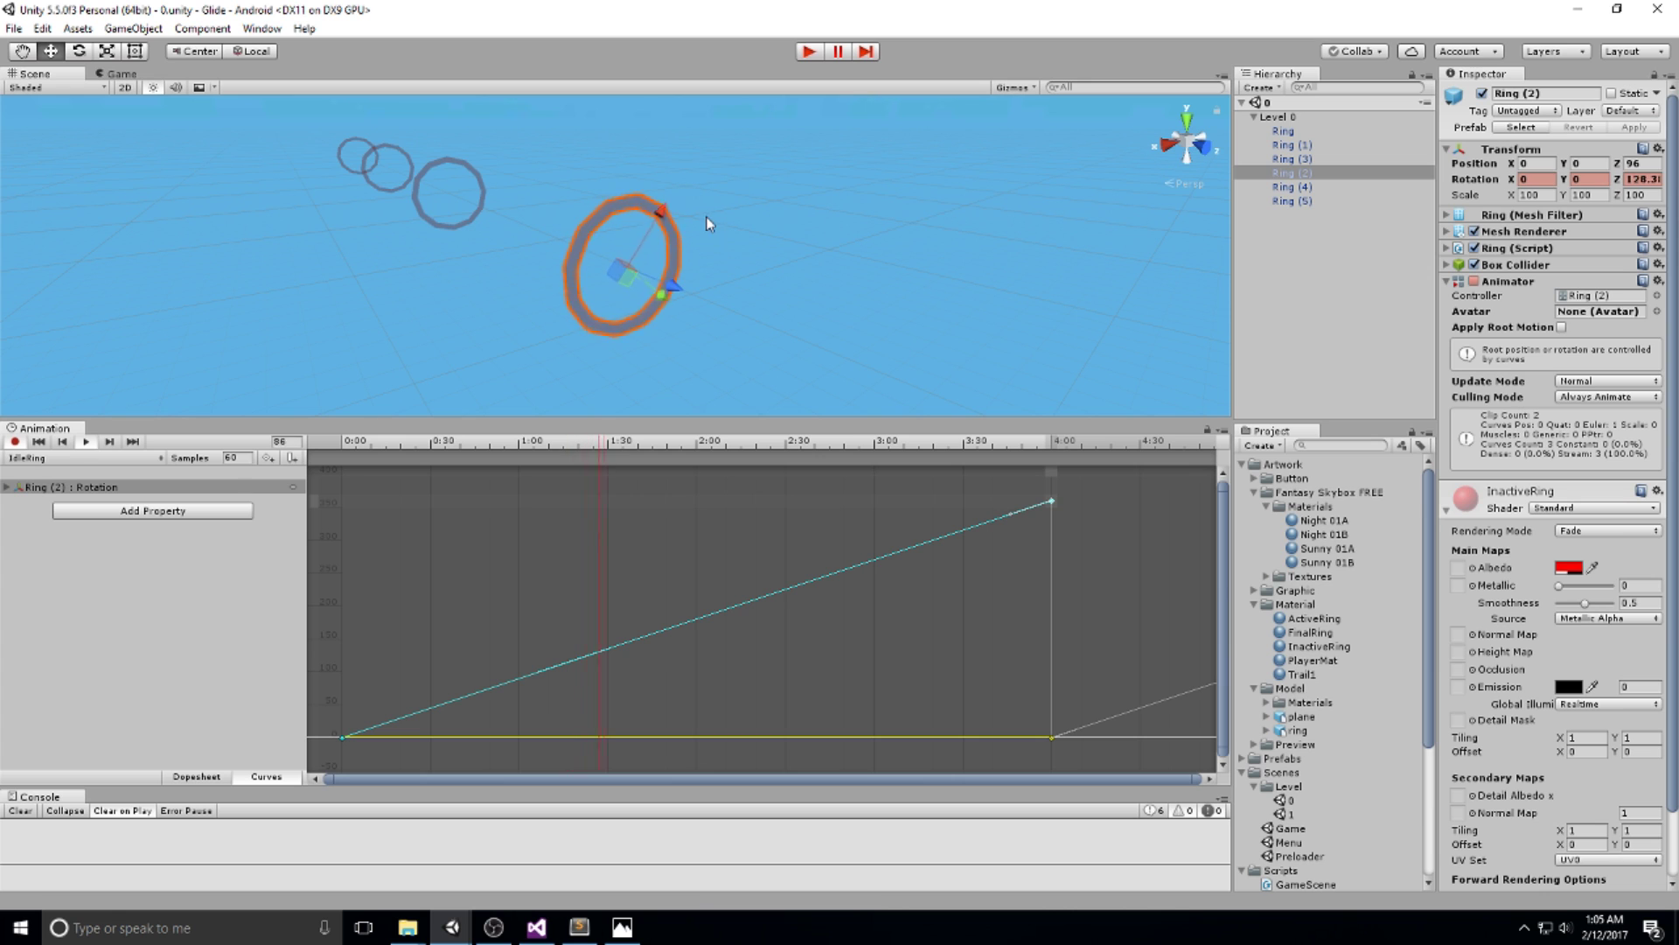
{"action": "scroll", "coordinate": [712, 224], "scroll_direction": "down", "scroll_amount": 1}
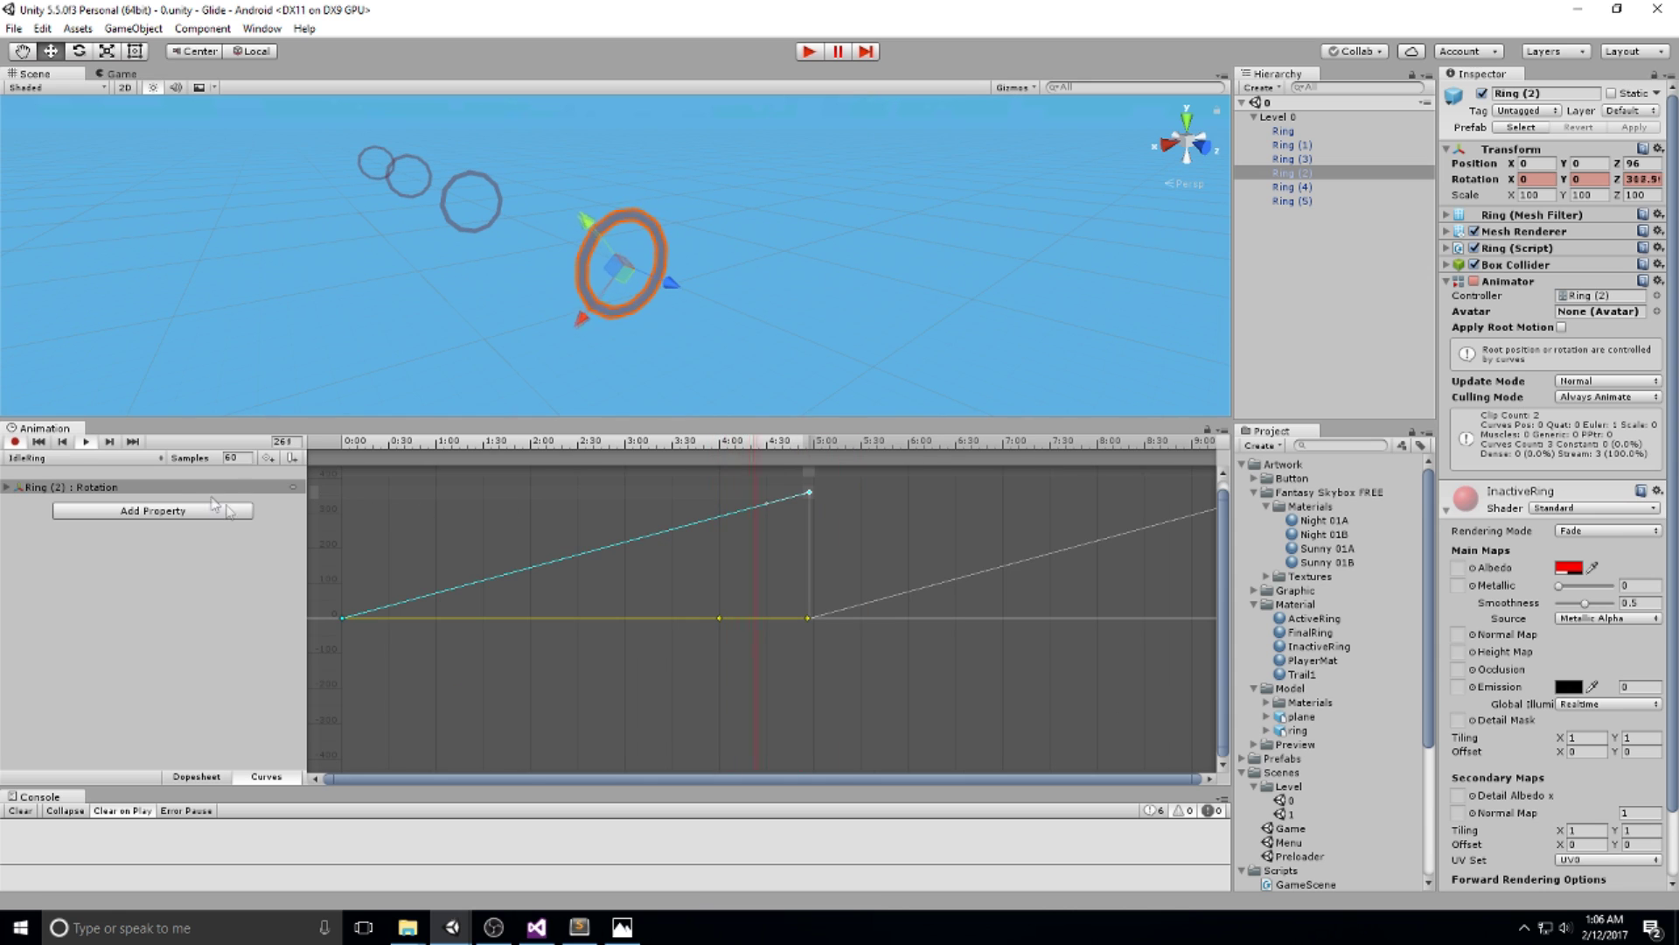
{"action": "left_click", "coordinate": [99, 456]}
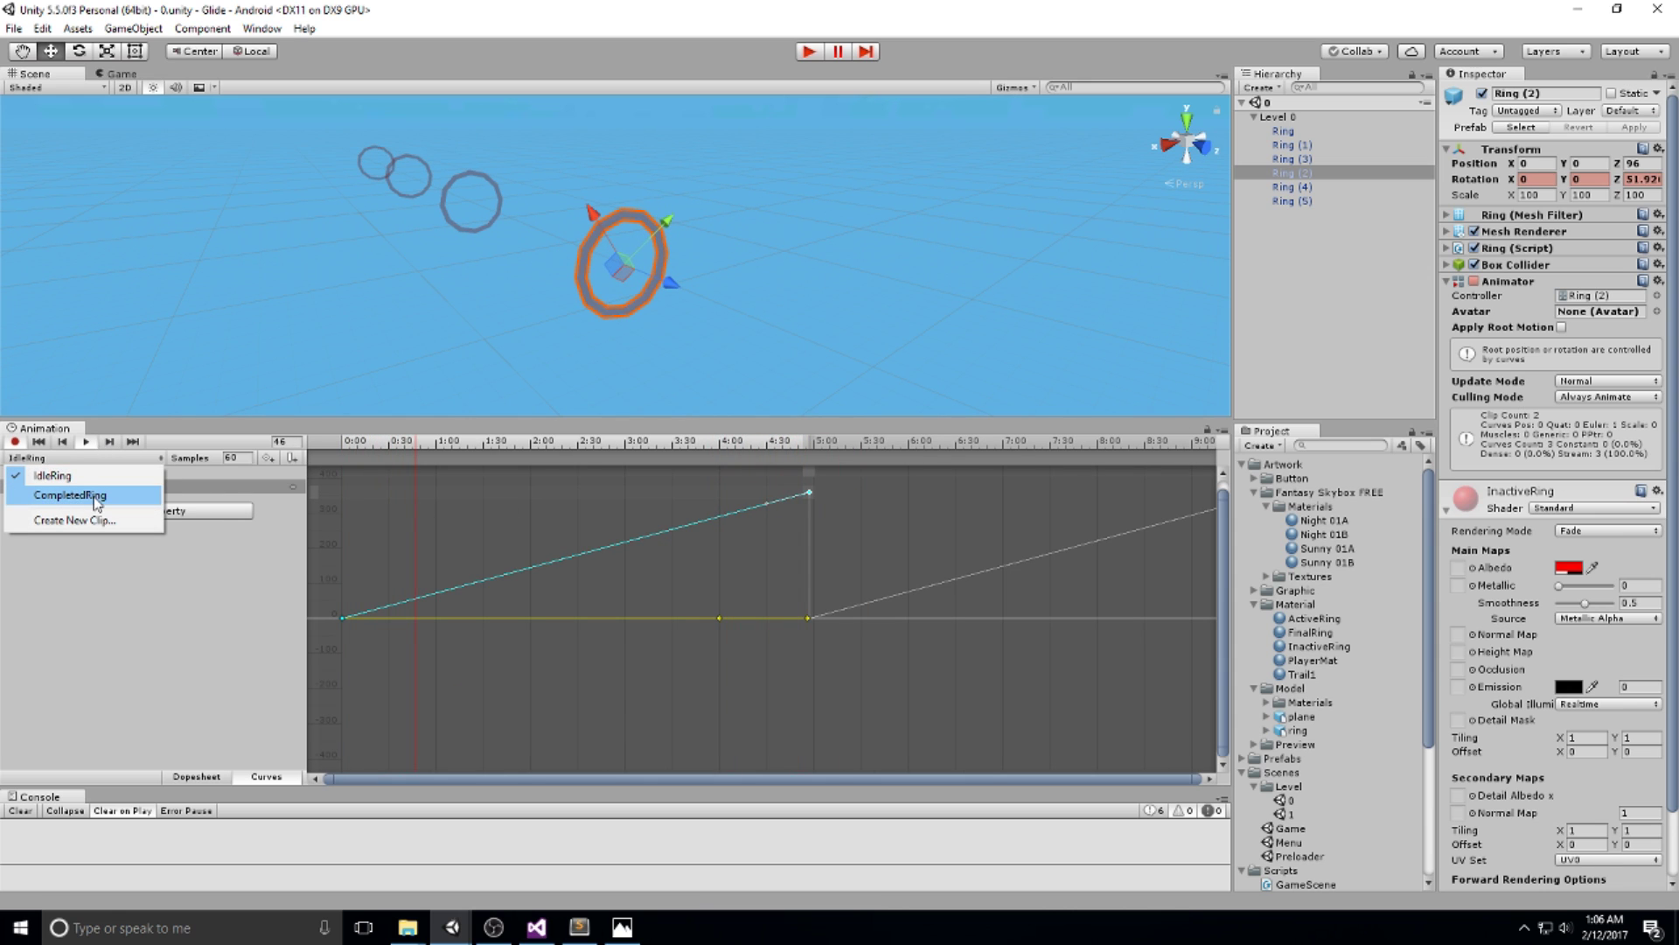
Switch to CompletedRing and add Ring (2)'s Transform Scale track, expanded into X, Y and Z.
{"action": "left_click", "coordinate": [70, 495]}
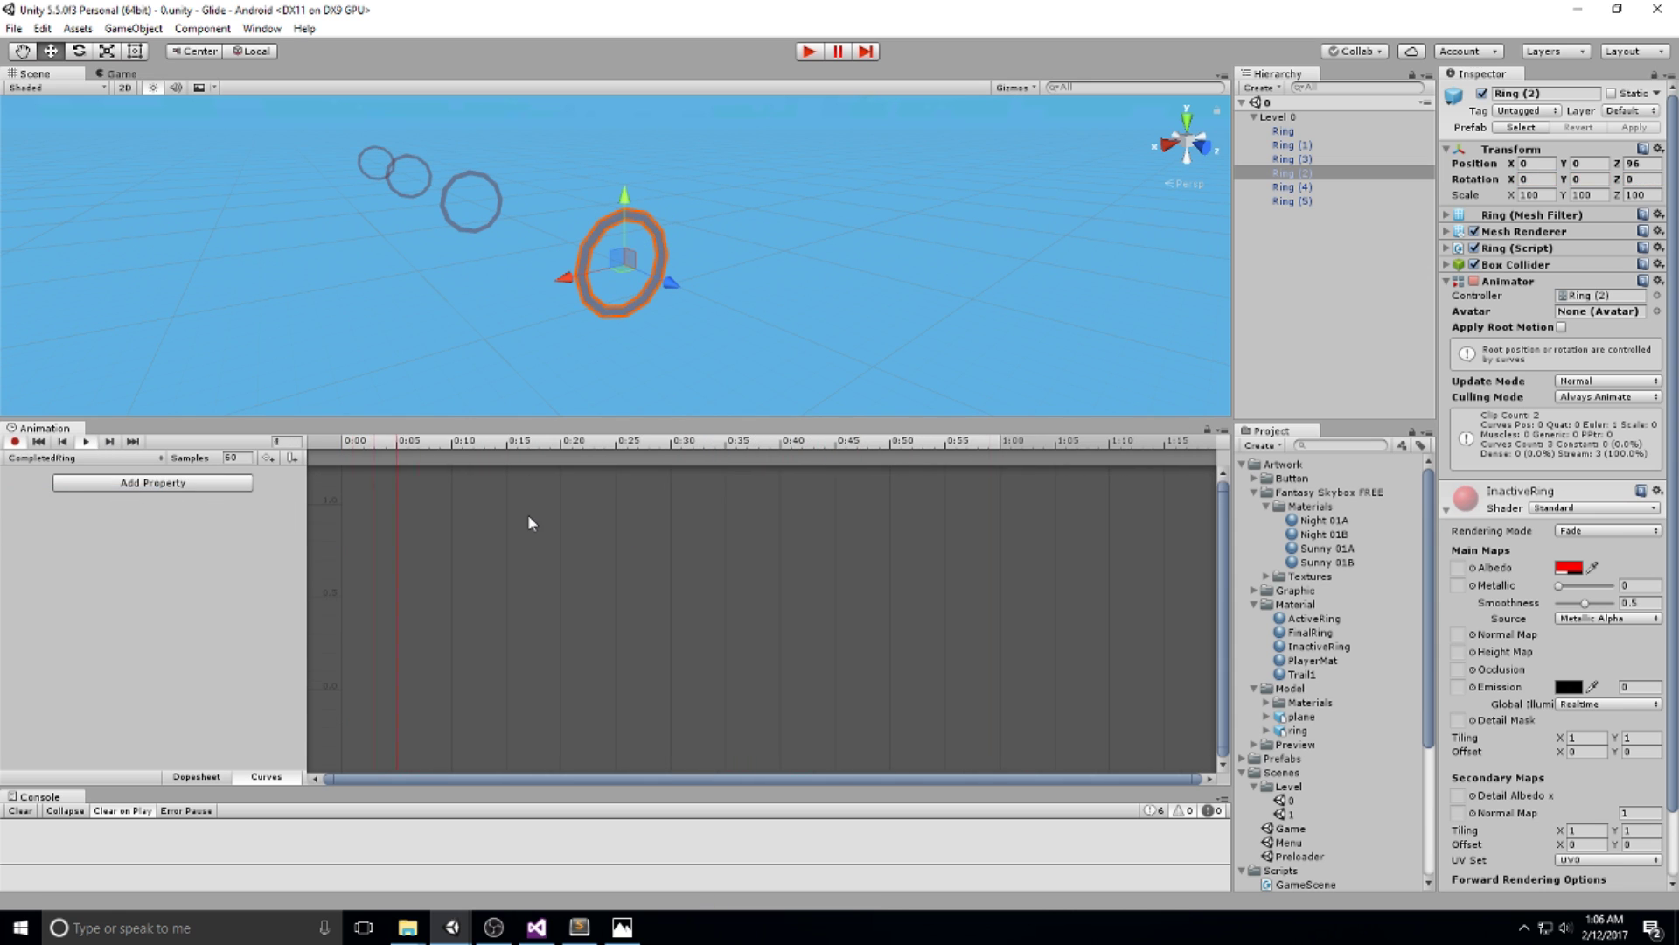
{"action": "left_click", "coordinate": [528, 519]}
{"action": "left_click", "coordinate": [194, 491]}
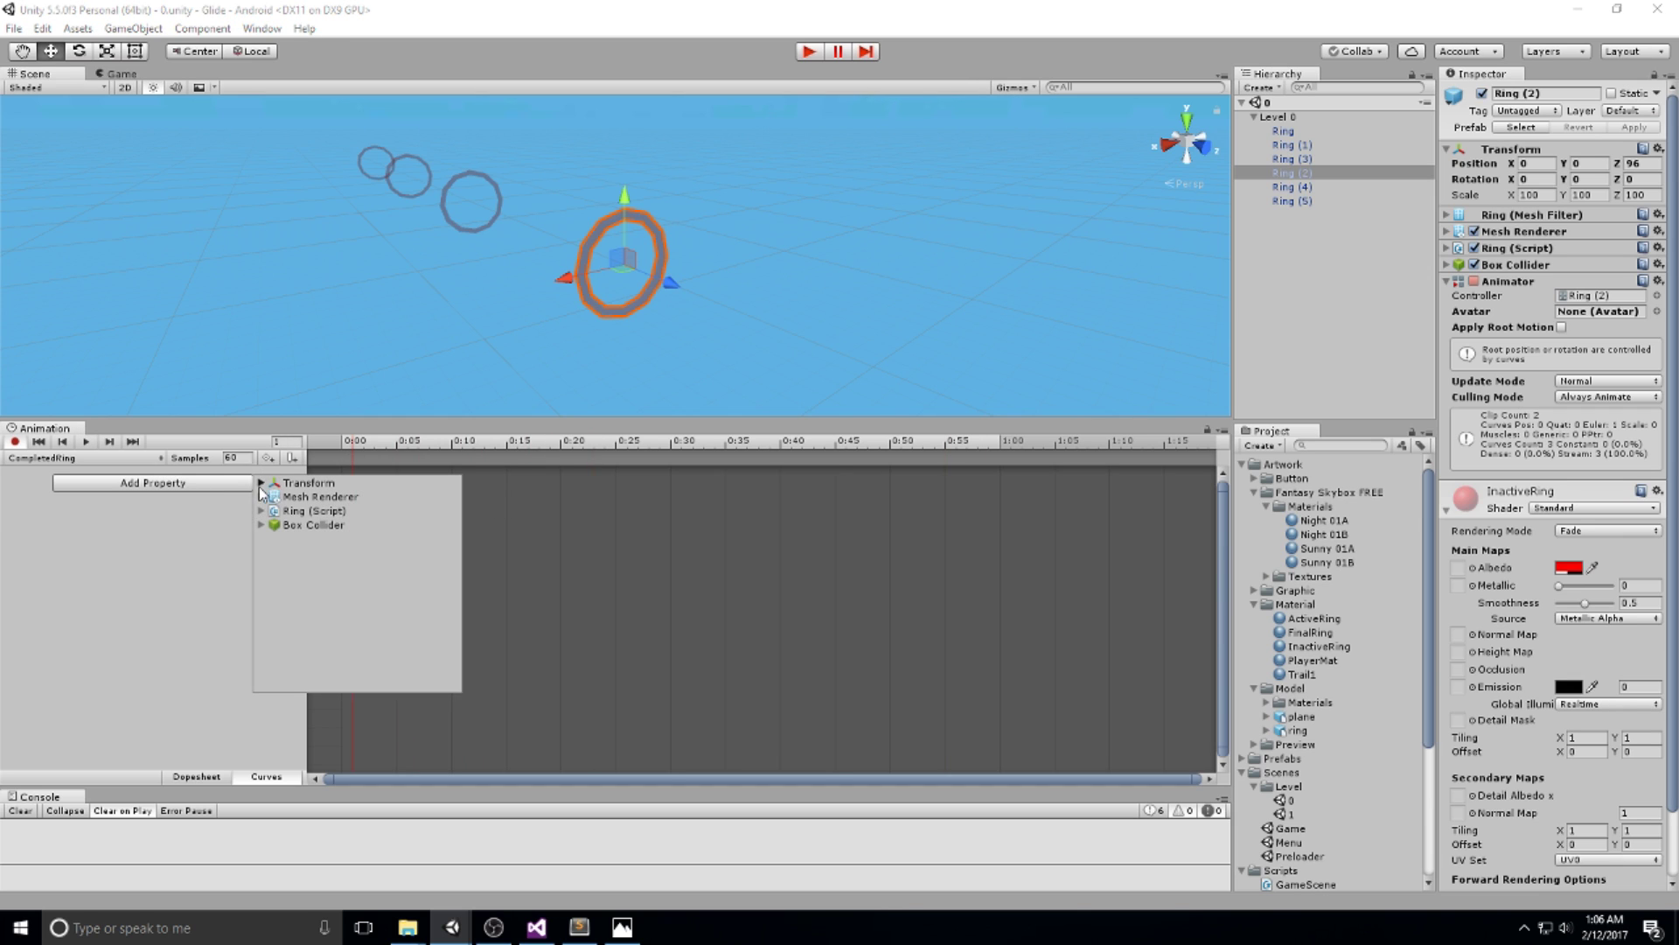
{"action": "left_click", "coordinate": [260, 484]}
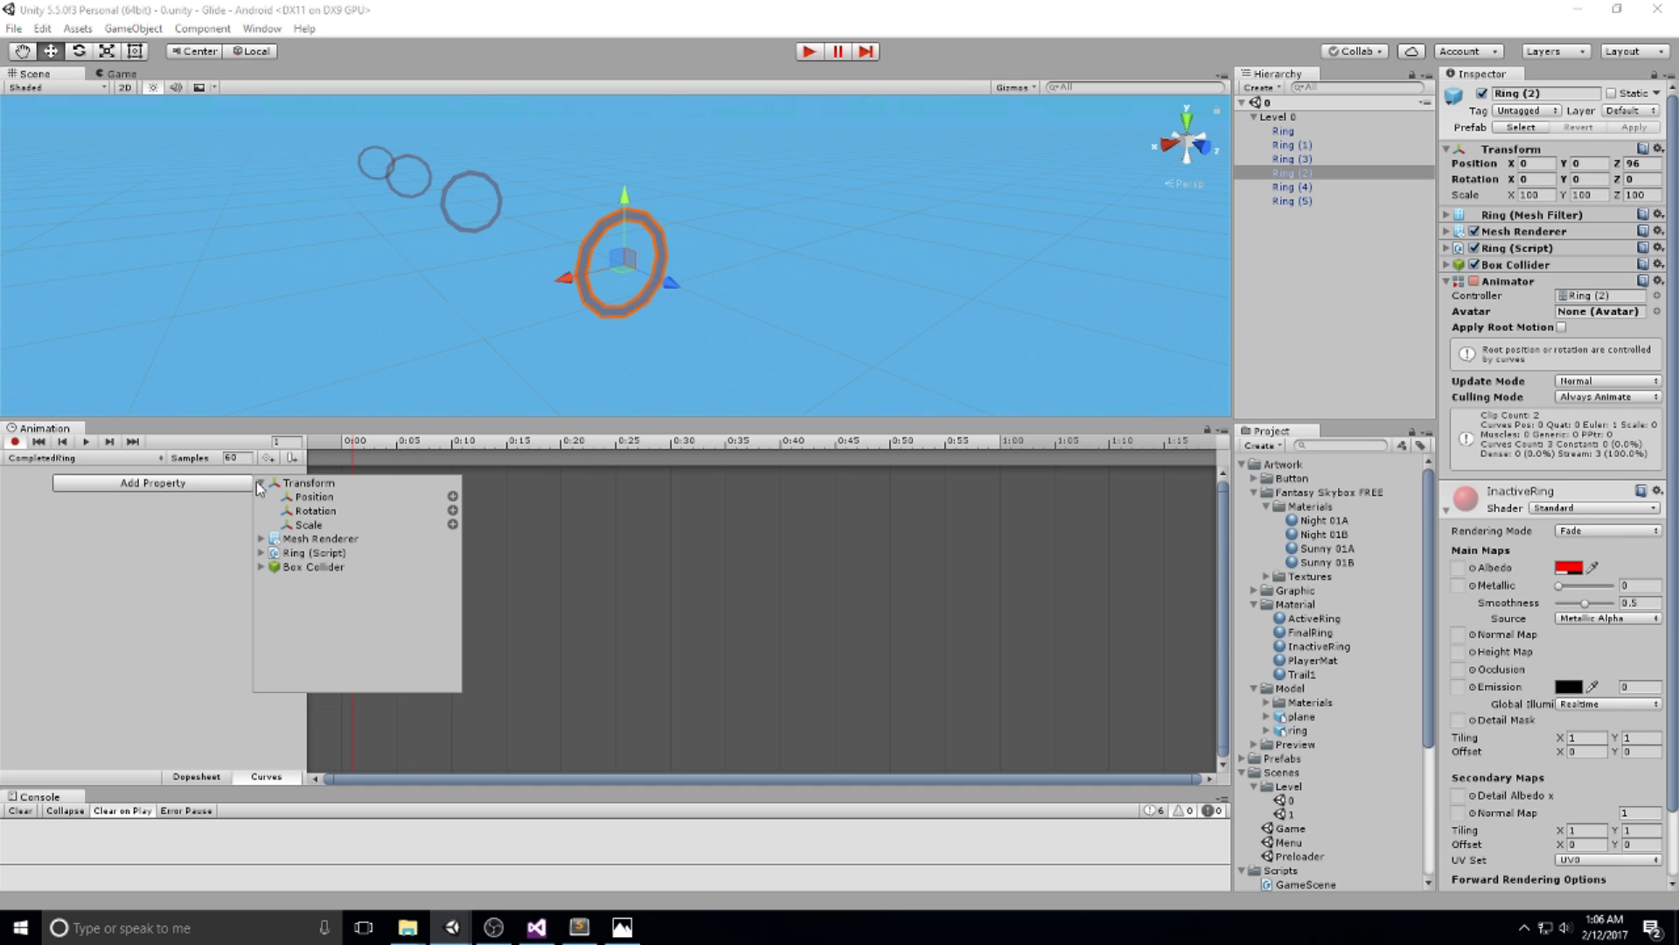
{"action": "left_click", "coordinate": [452, 525]}
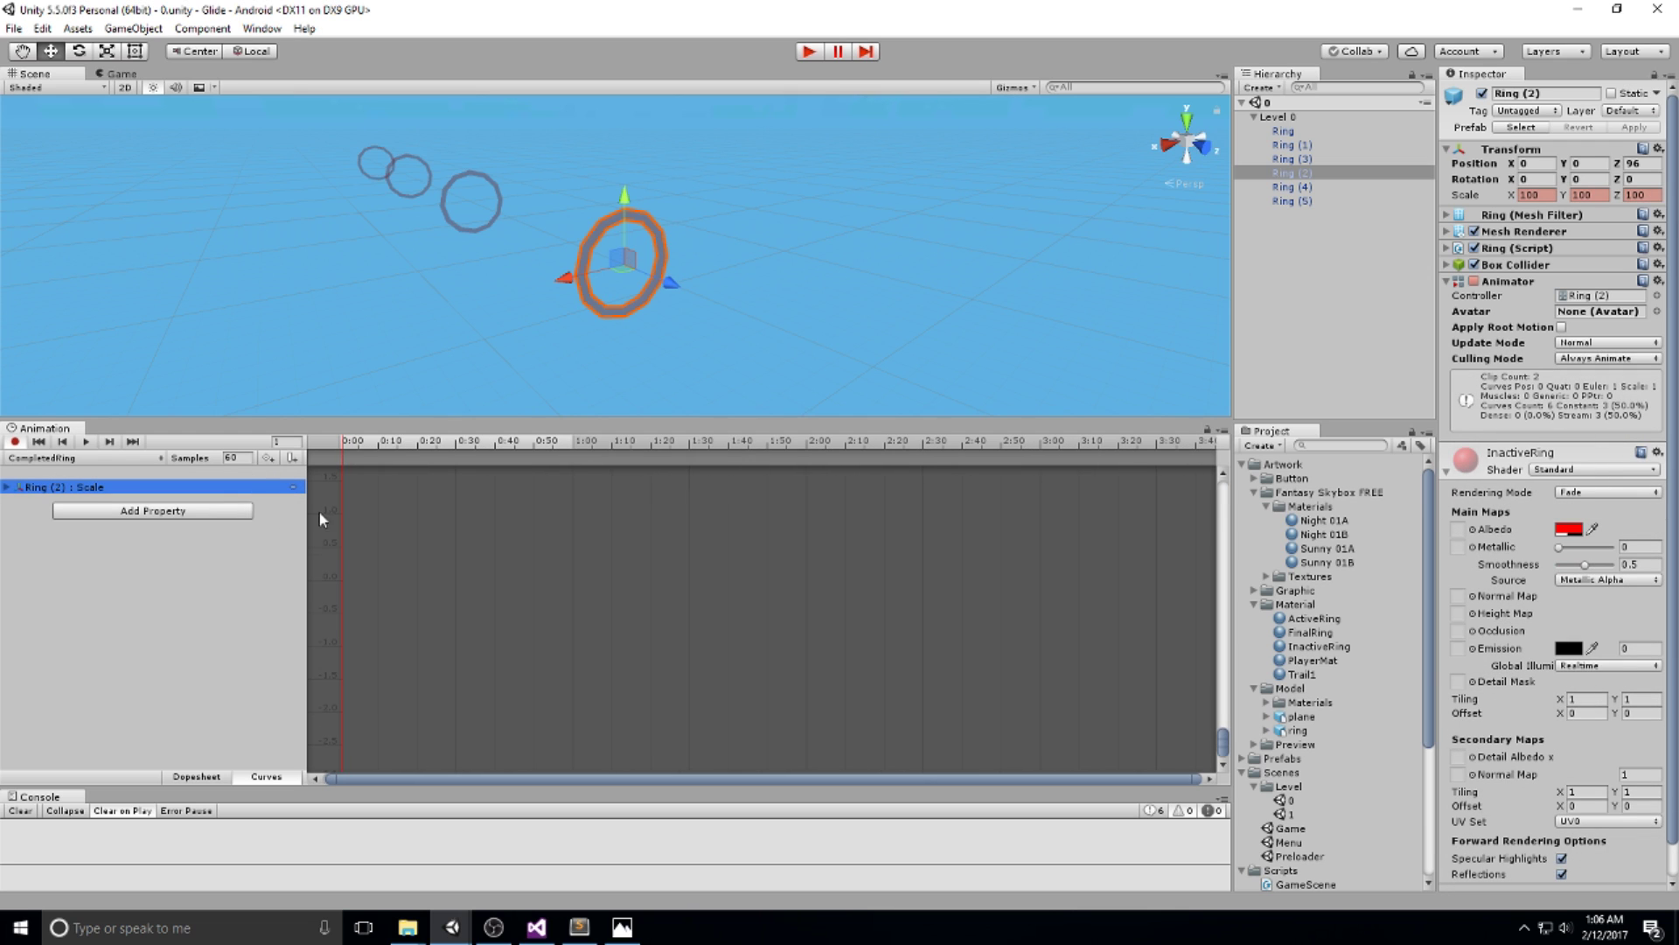
{"action": "left_click", "coordinate": [7, 486]}
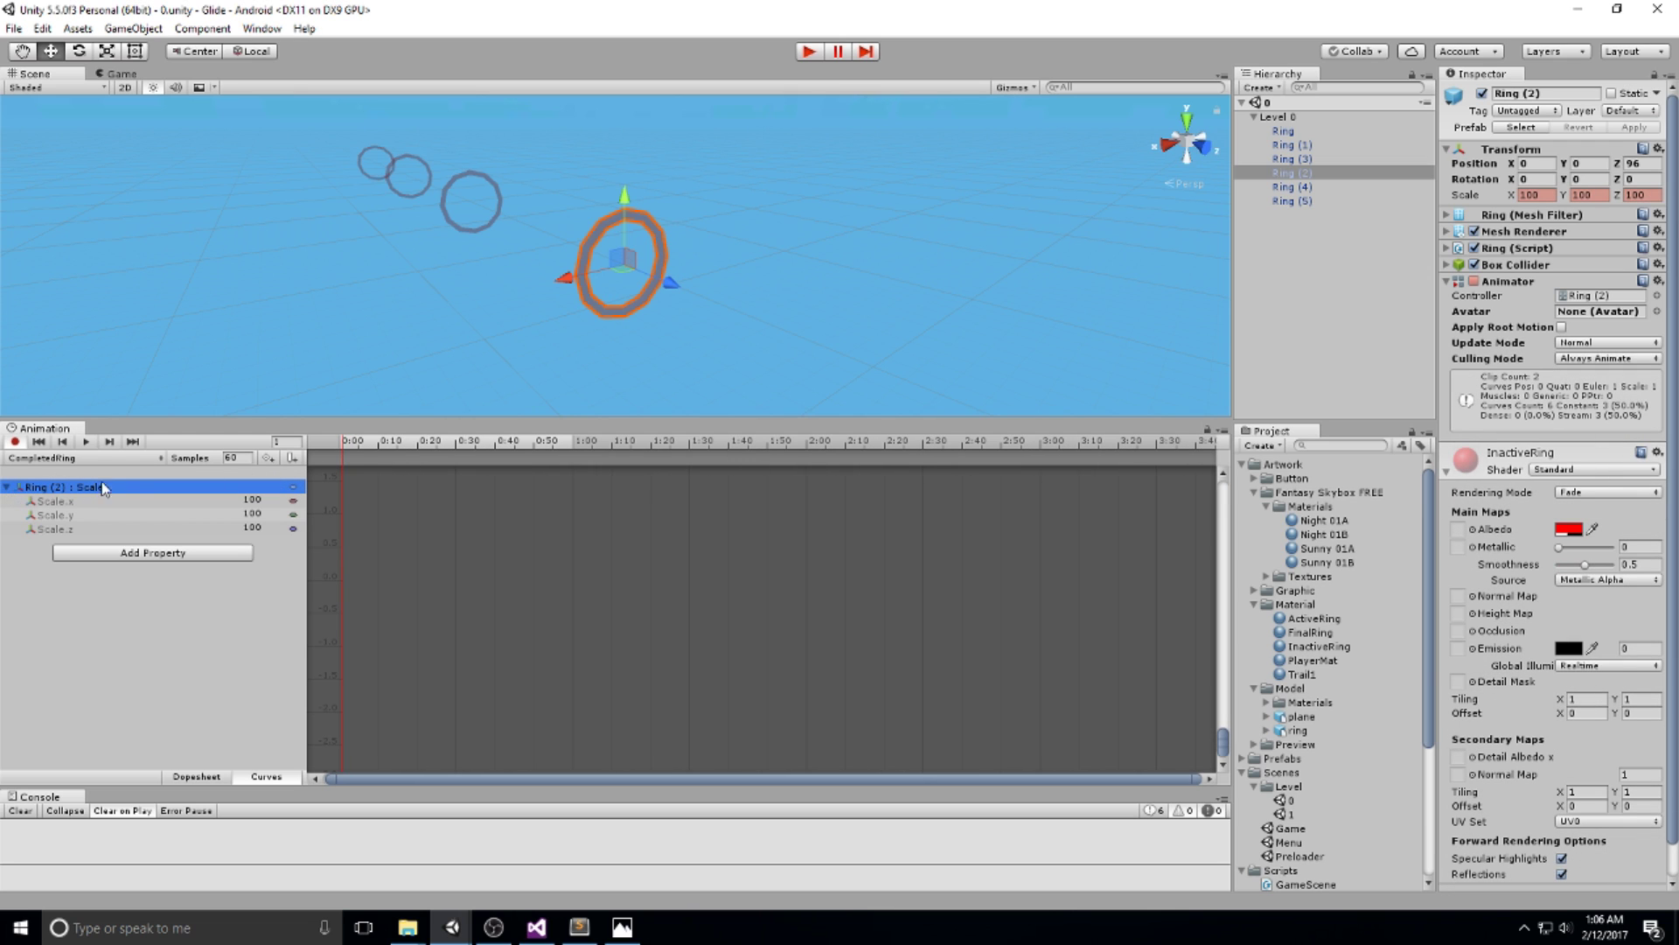
{"action": "left_click", "coordinate": [118, 538]}
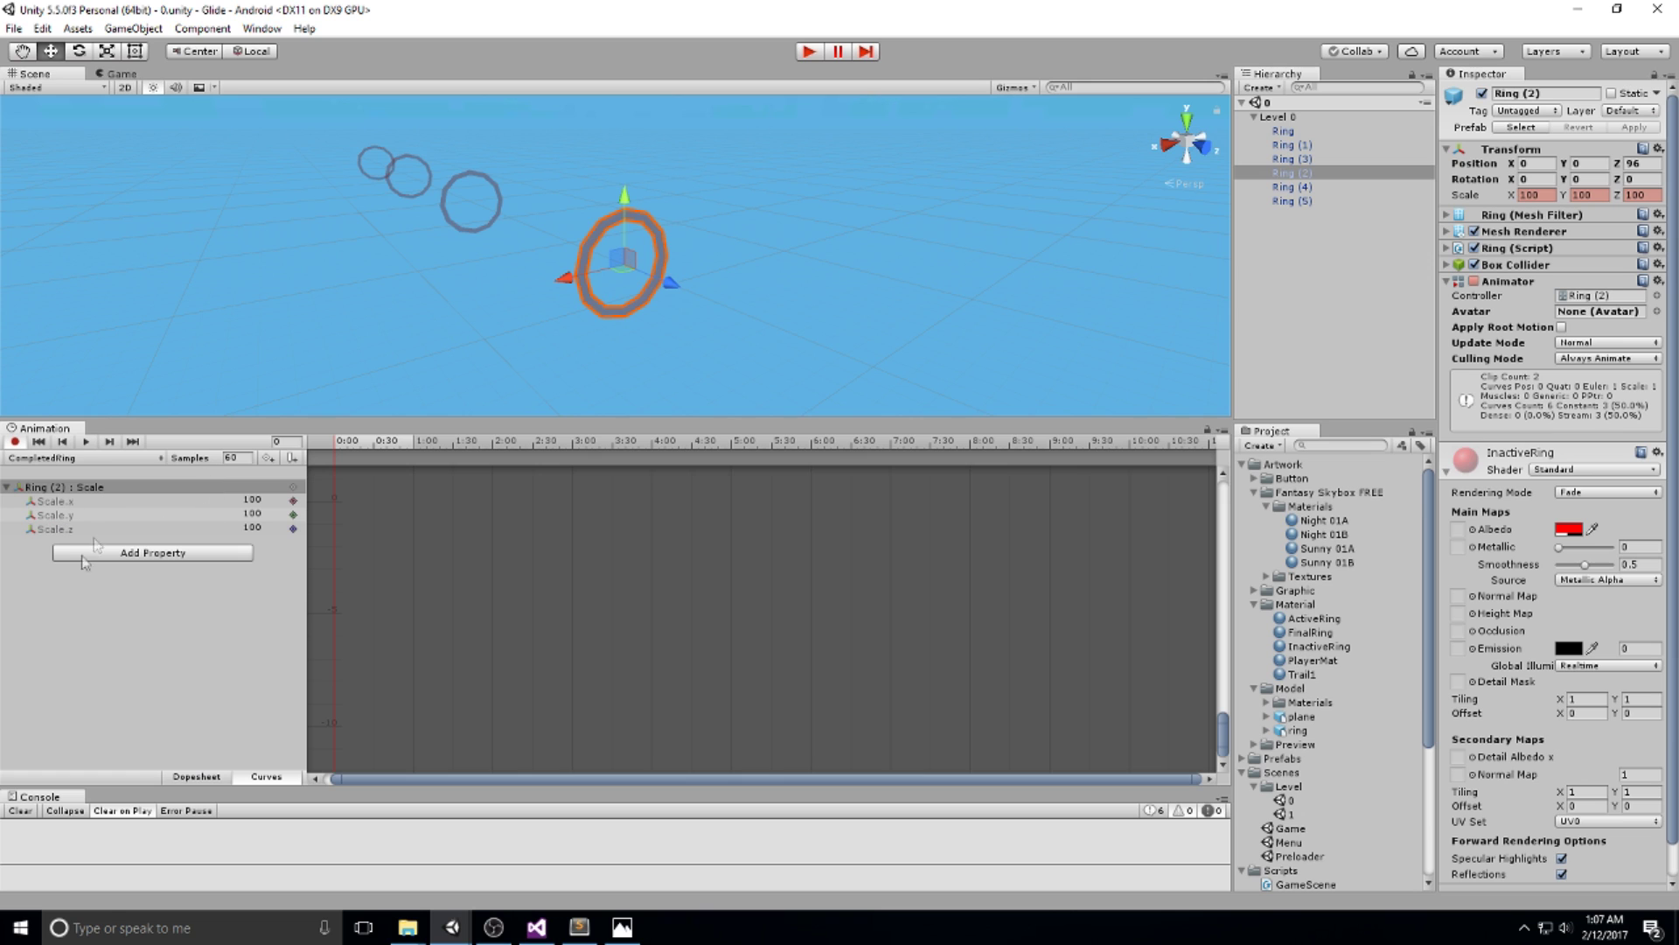
{"action": "left_click", "coordinate": [210, 777]}
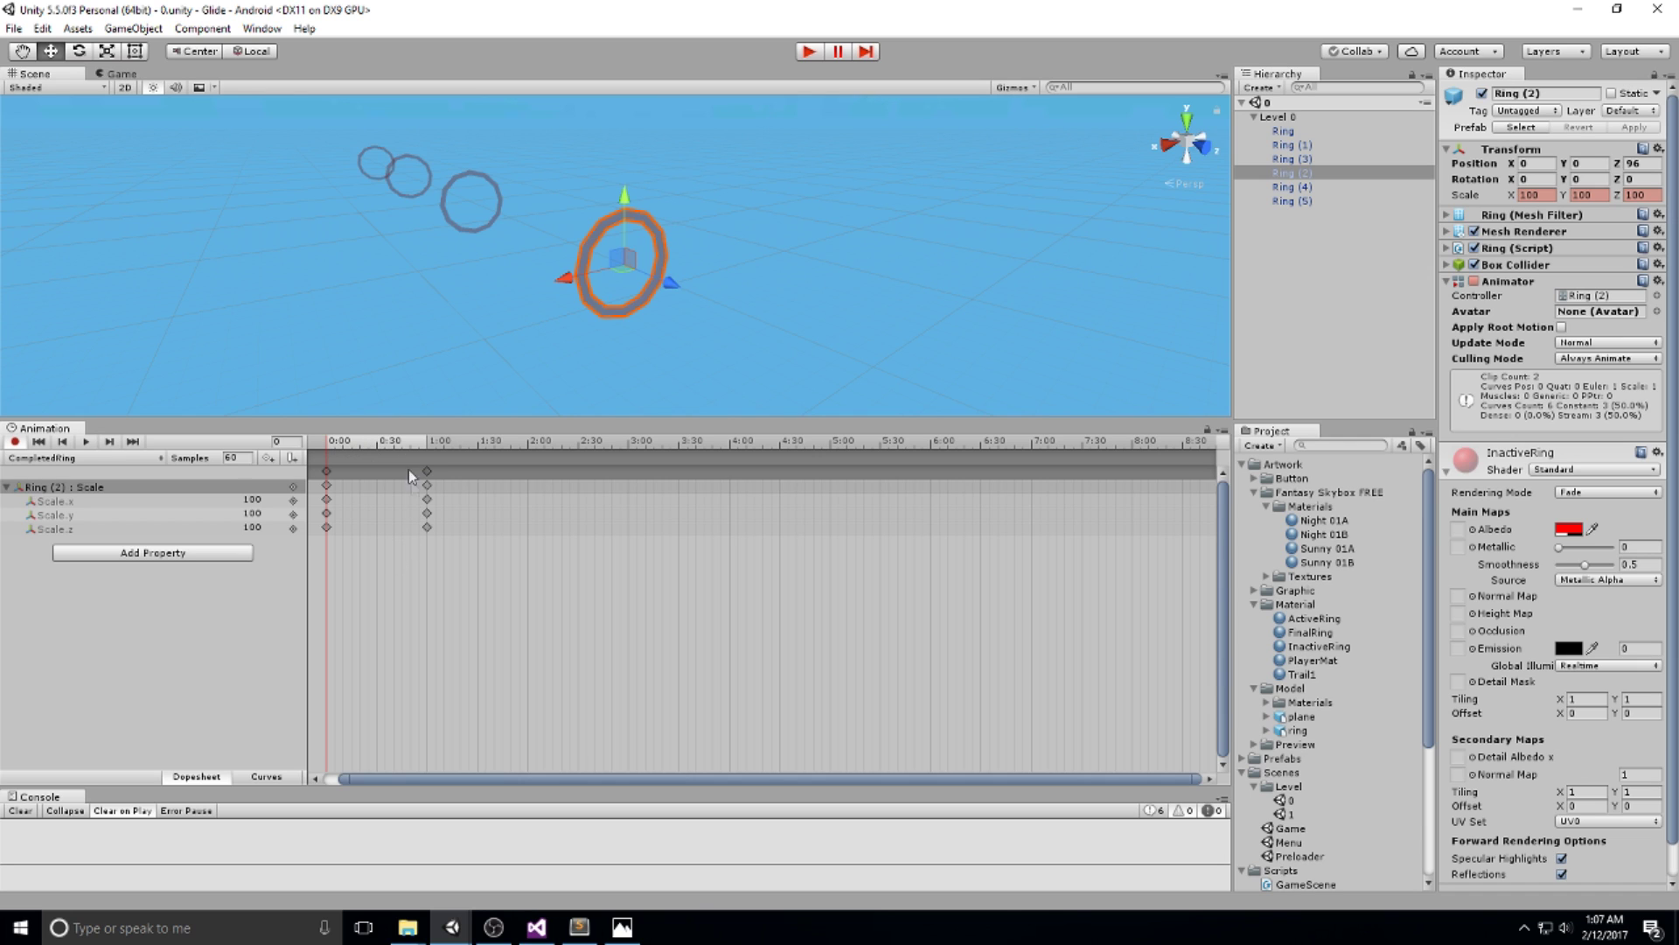
Give the Scene view more height and move the playhead to the clip's 1:00 mark.
{"action": "left_click_drag", "start_coordinate": [366, 439], "coordinate": [326, 446]}
{"action": "scroll", "coordinate": [495, 264], "scroll_direction": "up", "scroll_amount": 3}
{"action": "scroll", "coordinate": [627, 199], "scroll_direction": "up", "scroll_amount": 2}
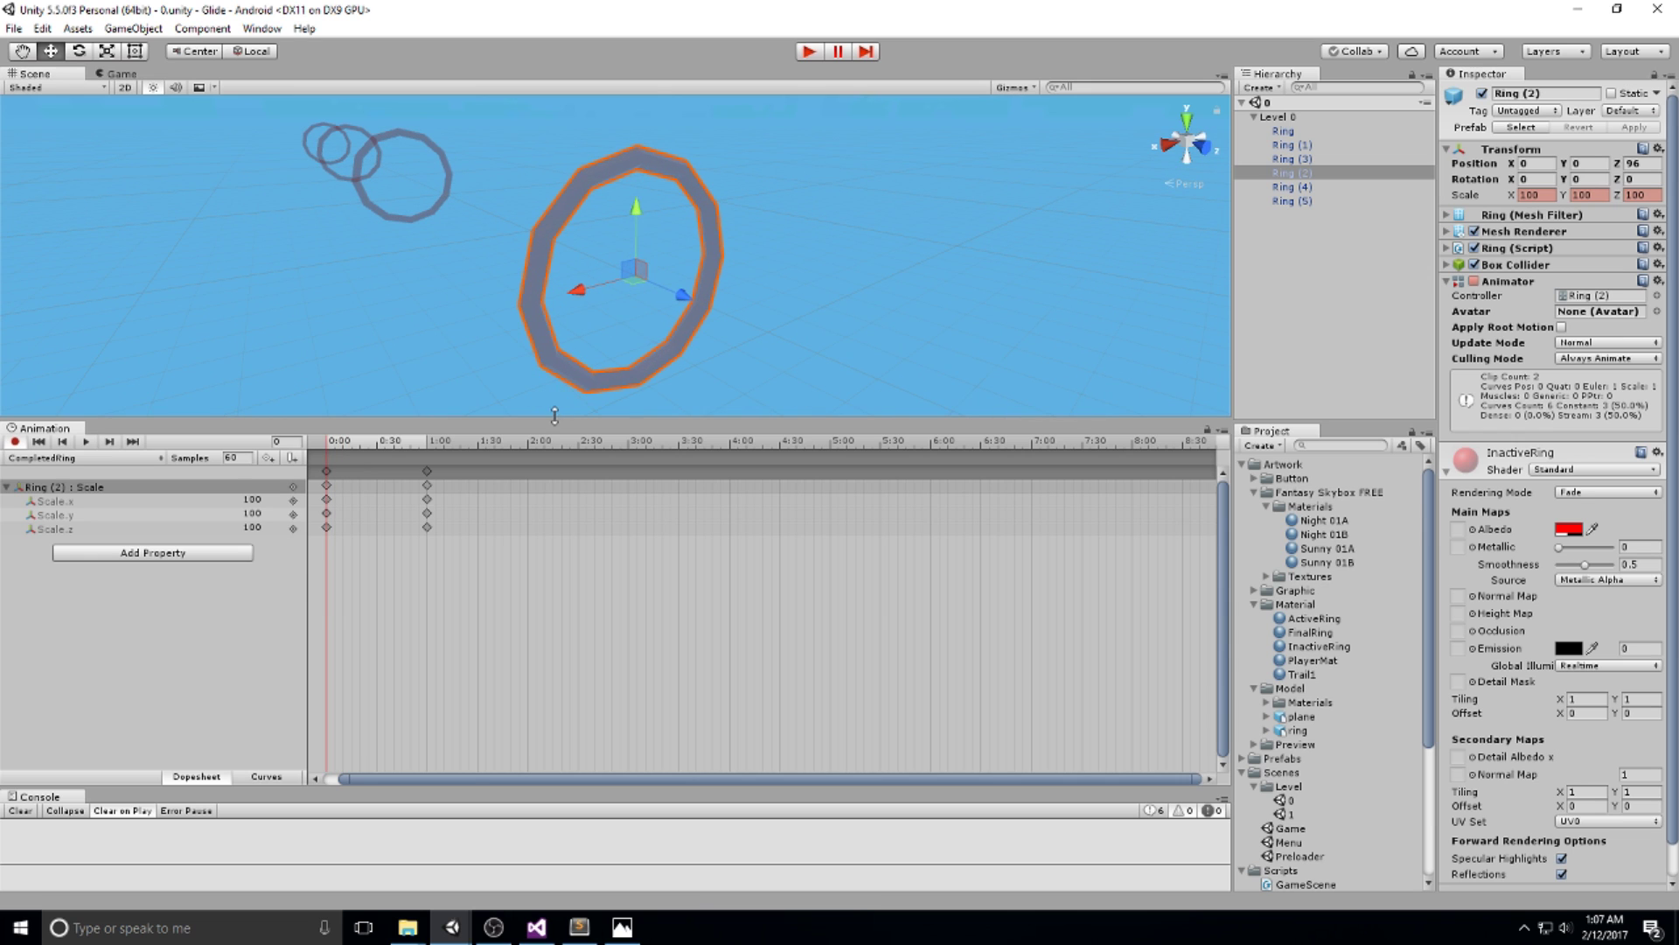
{"action": "left_click_drag", "start_coordinate": [554, 415], "coordinate": [533, 502]}
{"action": "left_click_drag", "start_coordinate": [329, 529], "coordinate": [426, 518]}
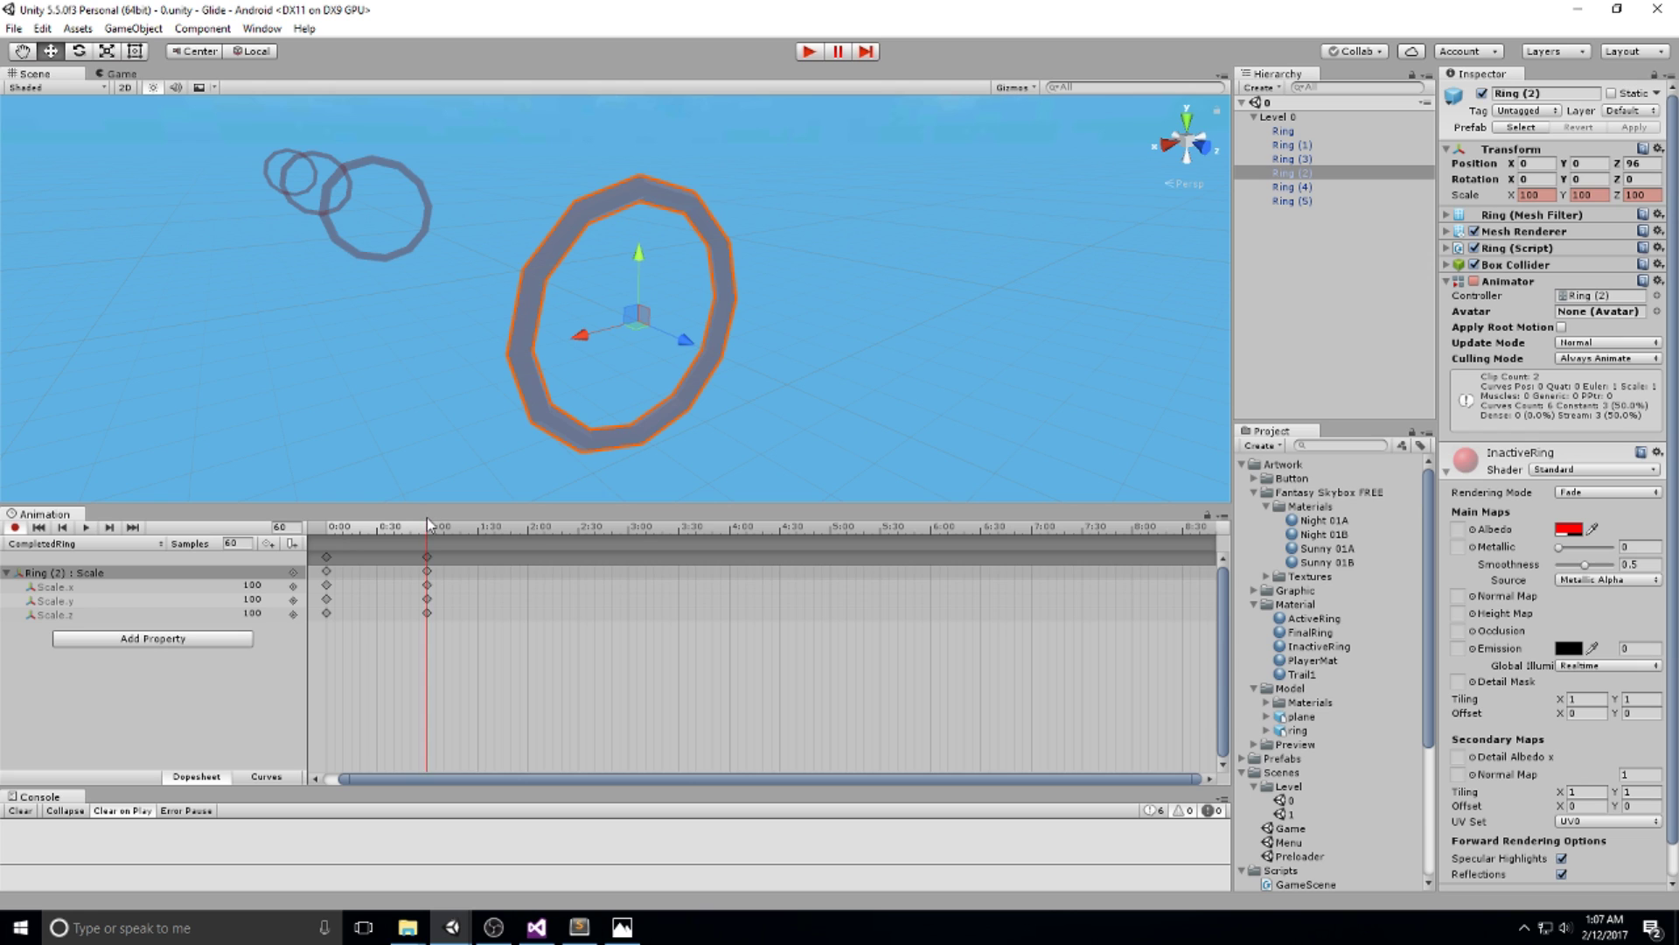
{"action": "key", "text": "Delete"}
Set Scale.x, Scale.y and Scale.z to 0 at the 1:00 keyframe.
{"action": "left_click", "coordinate": [254, 585]}
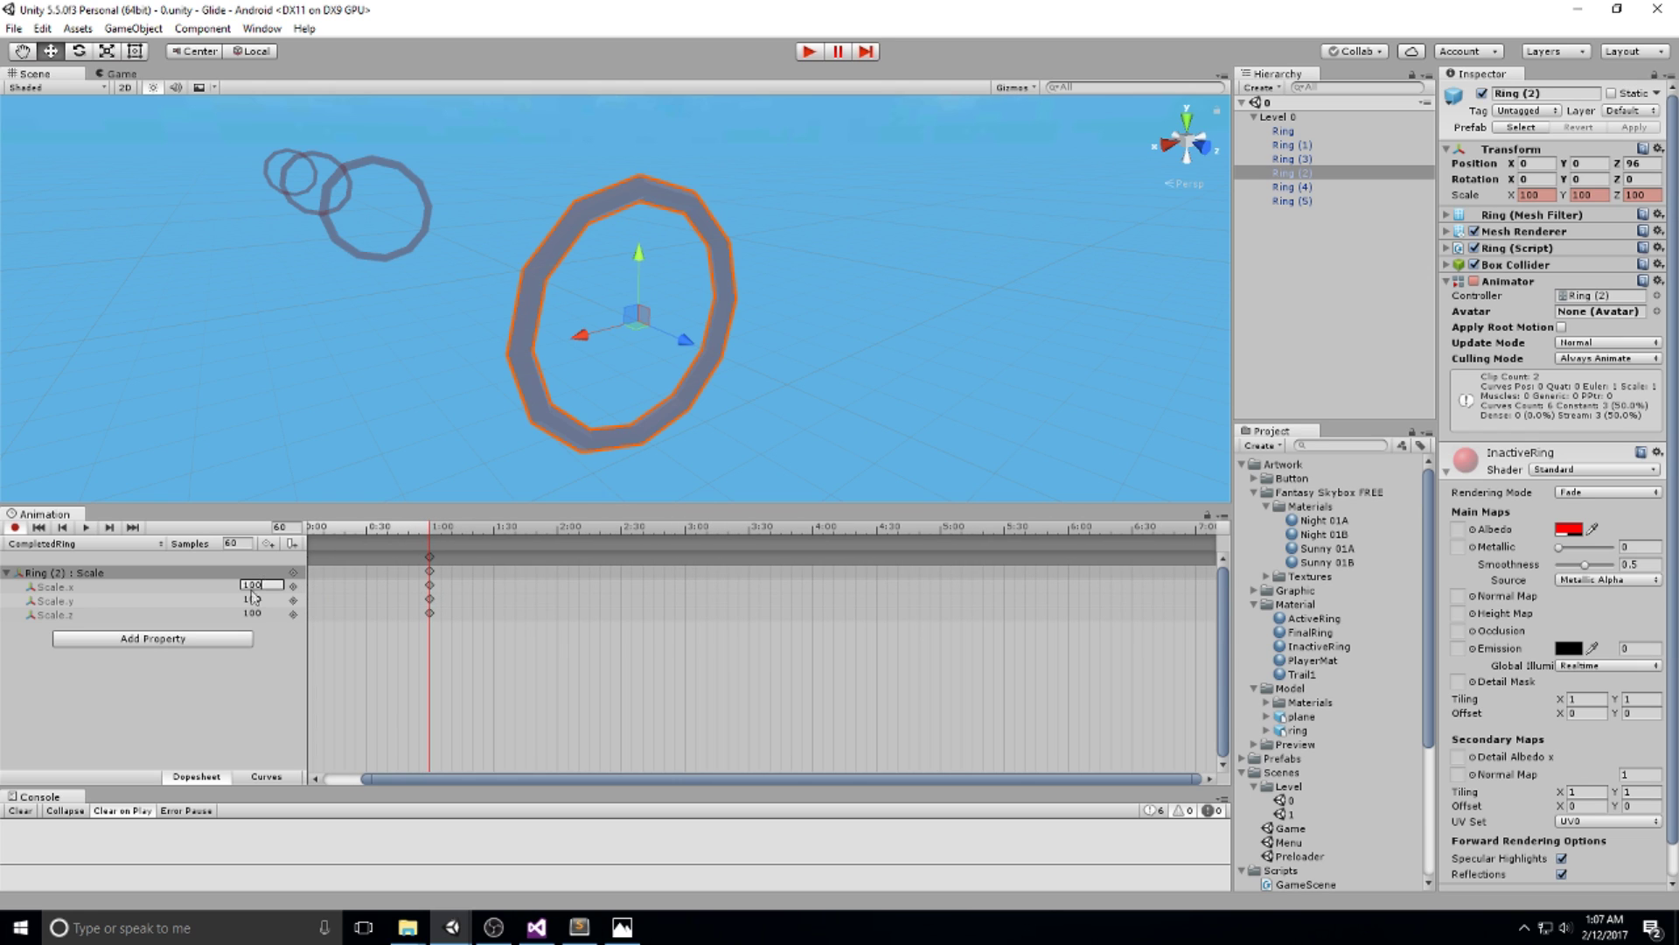
{"action": "type", "text": "0"}
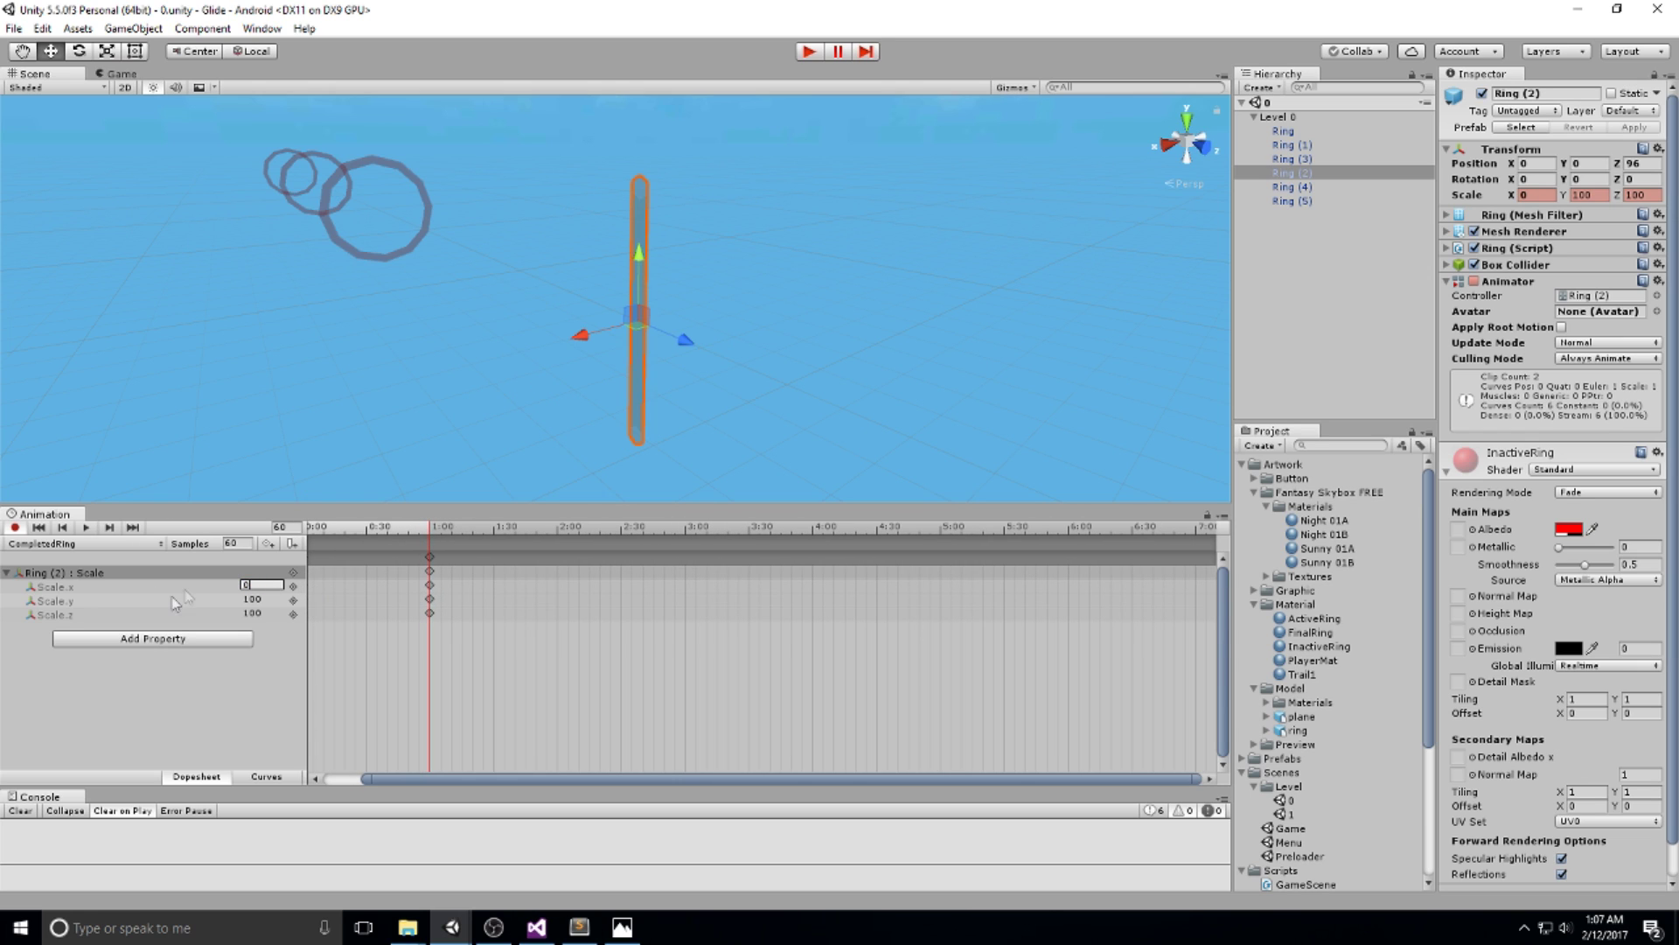
{"action": "left_click", "coordinate": [262, 599]}
{"action": "type", "text": "02"}
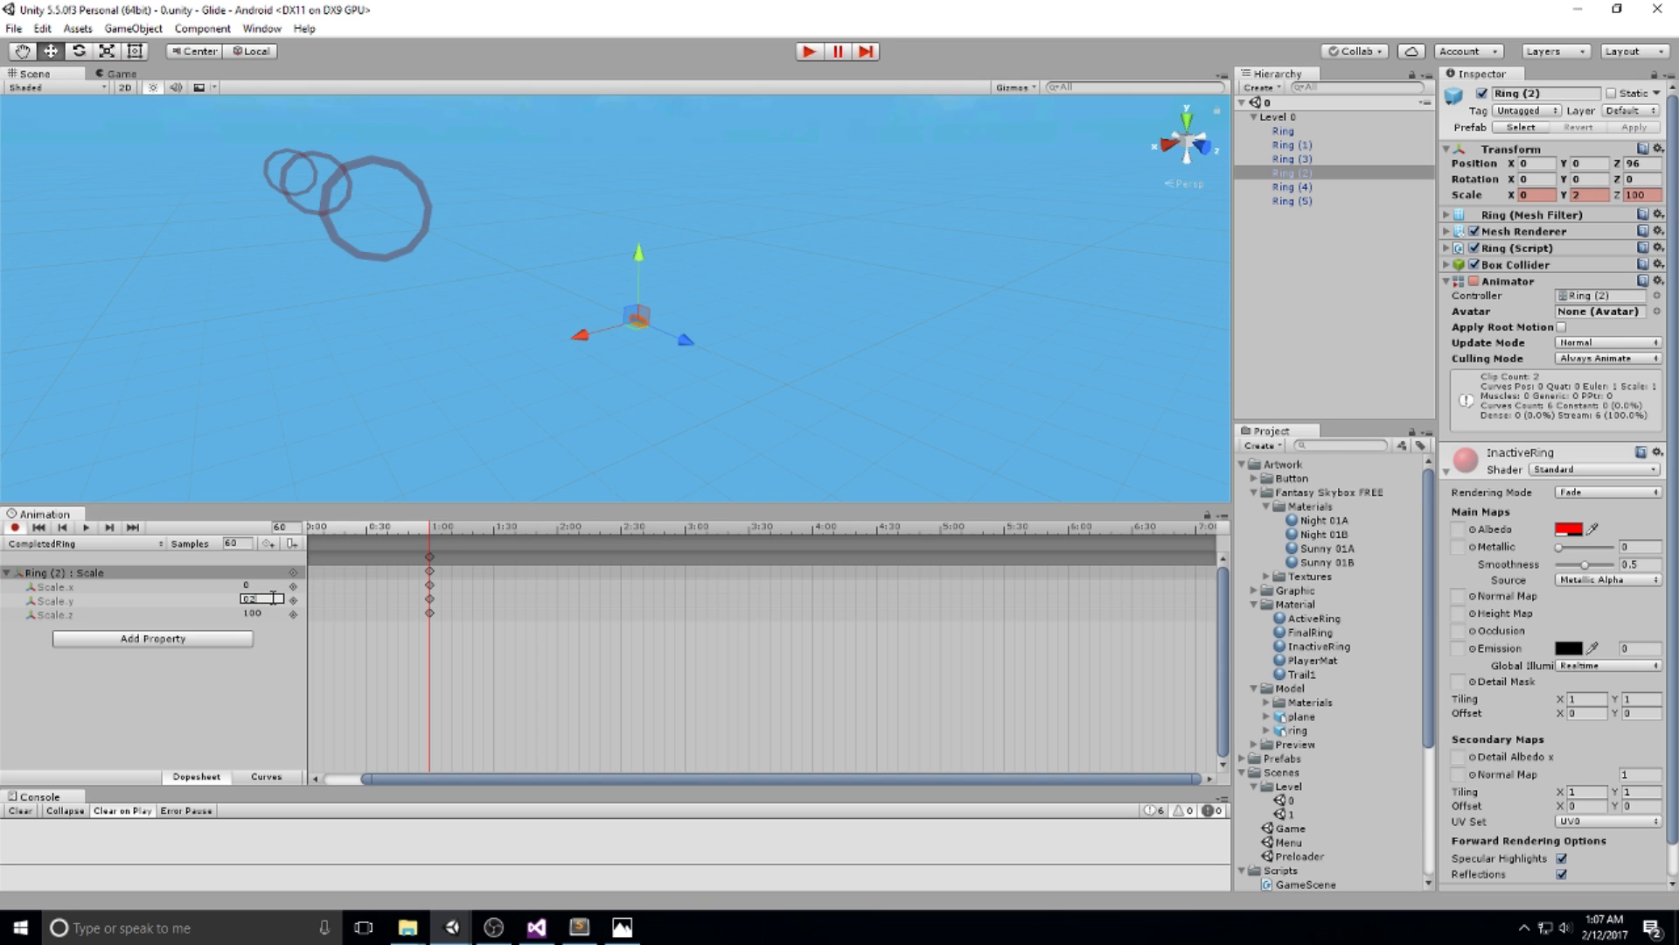
{"action": "left_click", "coordinate": [262, 614]}
{"action": "type", "text": "0"}
{"action": "left_click_drag", "start_coordinate": [431, 533], "coordinate": [251, 552]}
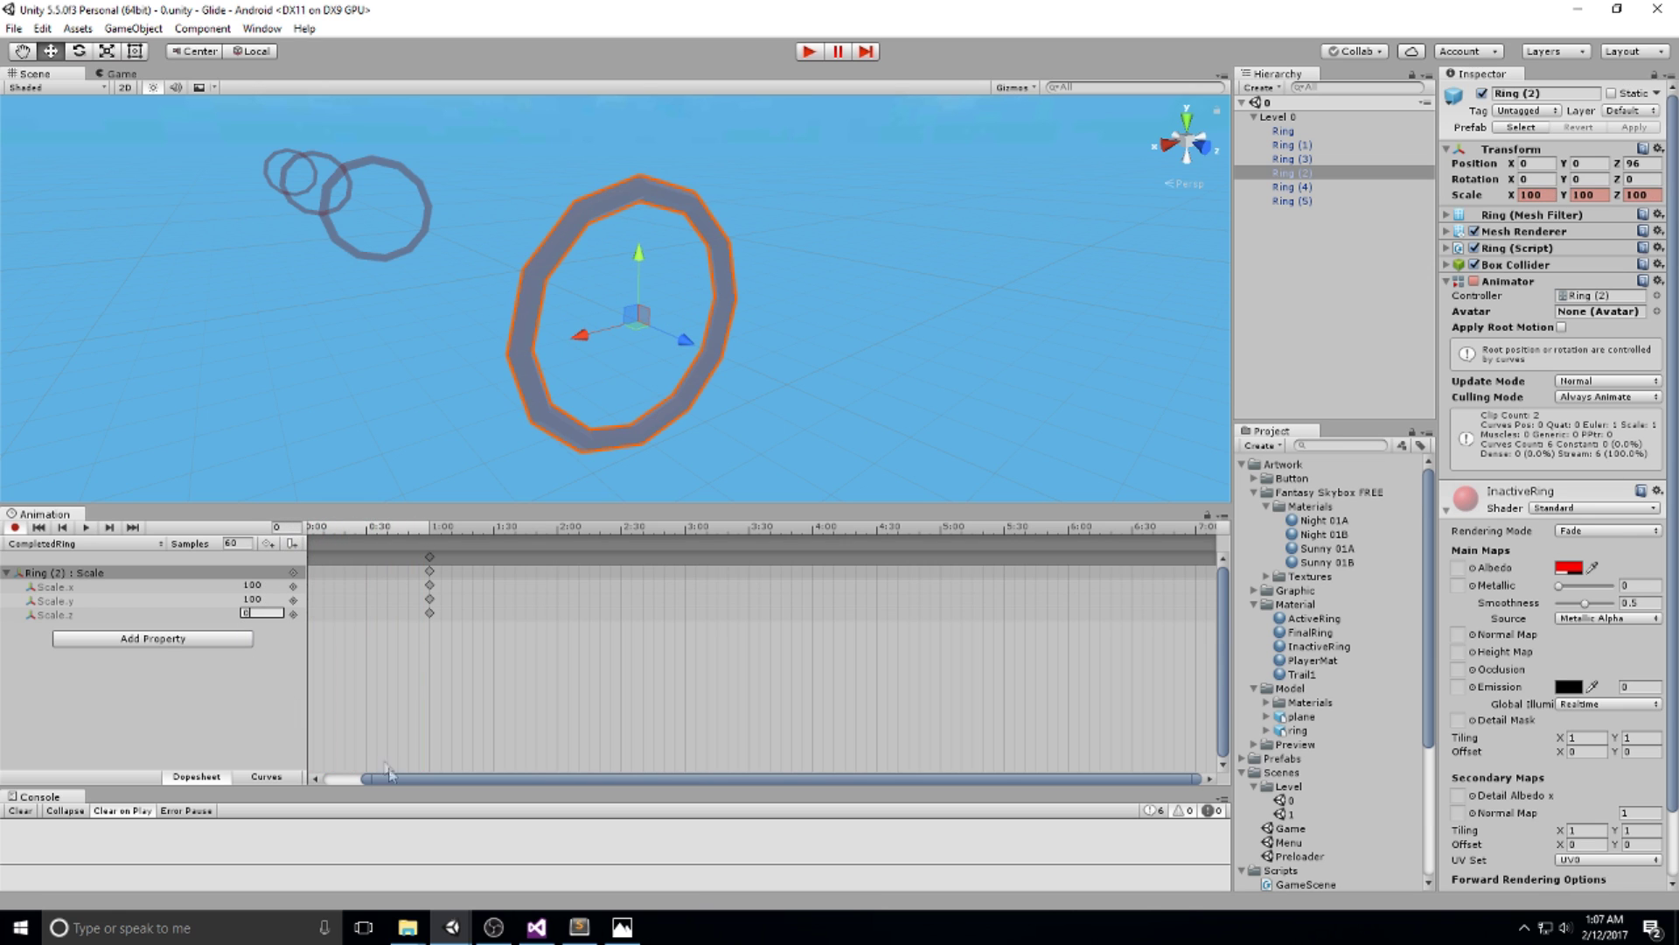
{"action": "left_click_drag", "start_coordinate": [391, 774], "coordinate": [354, 774]}
Key Ring (2)'s scale to 120 on X, Y and Z at frame 10 of CompletedRing.
{"action": "left_click_drag", "start_coordinate": [347, 536], "coordinate": [365, 530]}
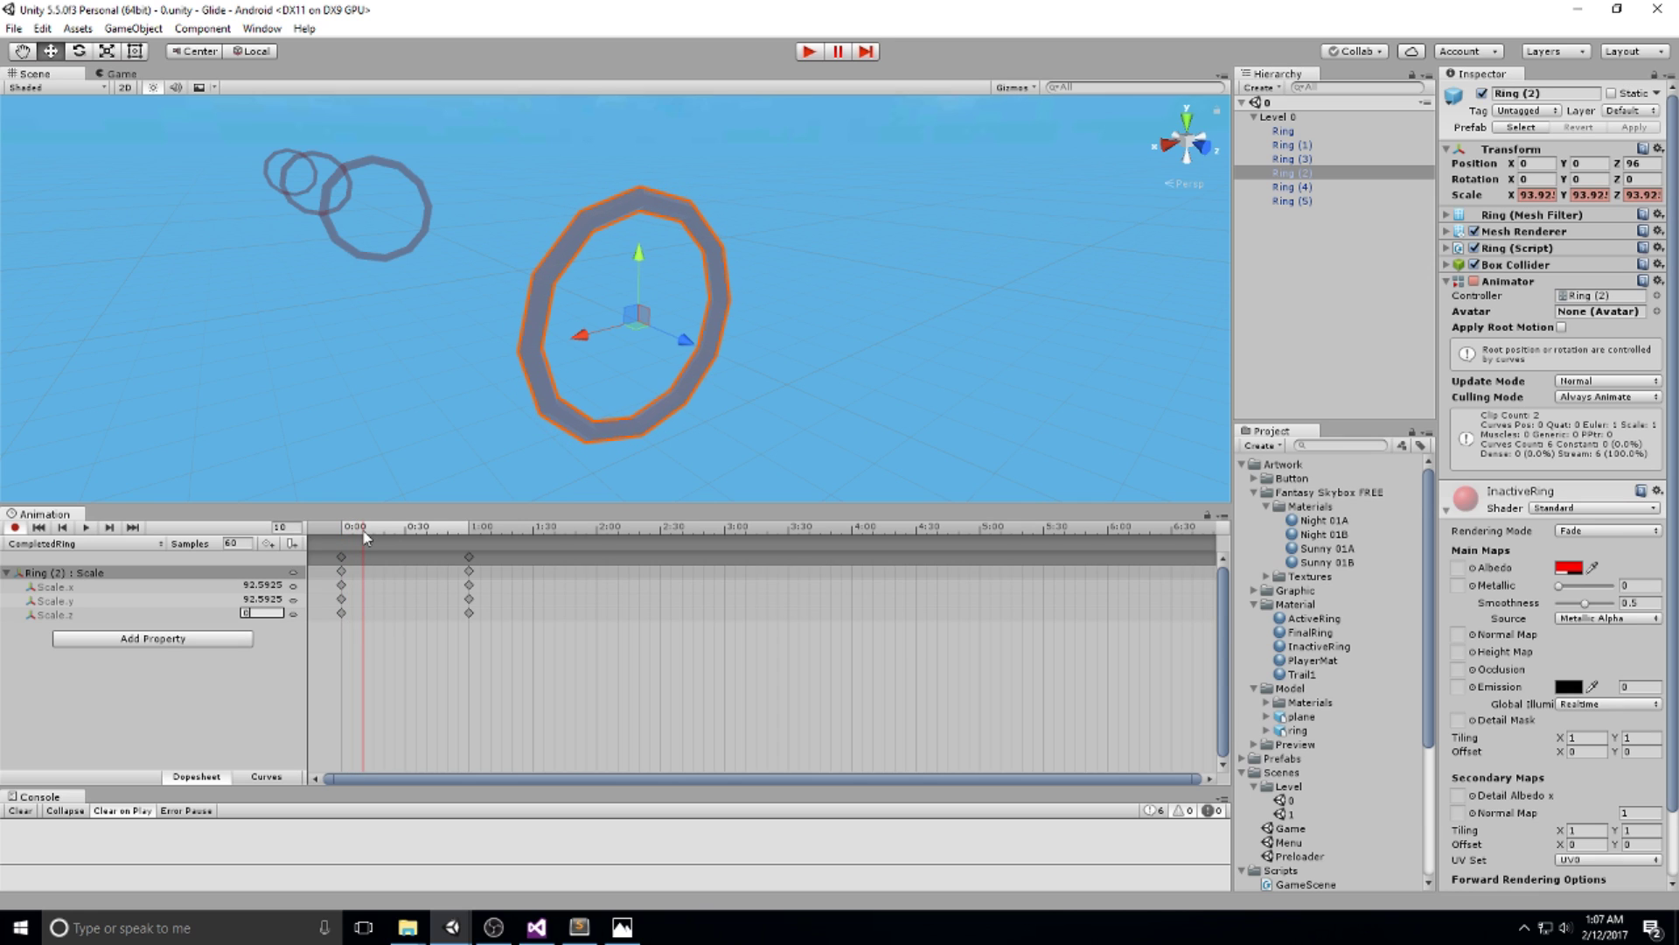
{"action": "double_click", "coordinate": [361, 570]}
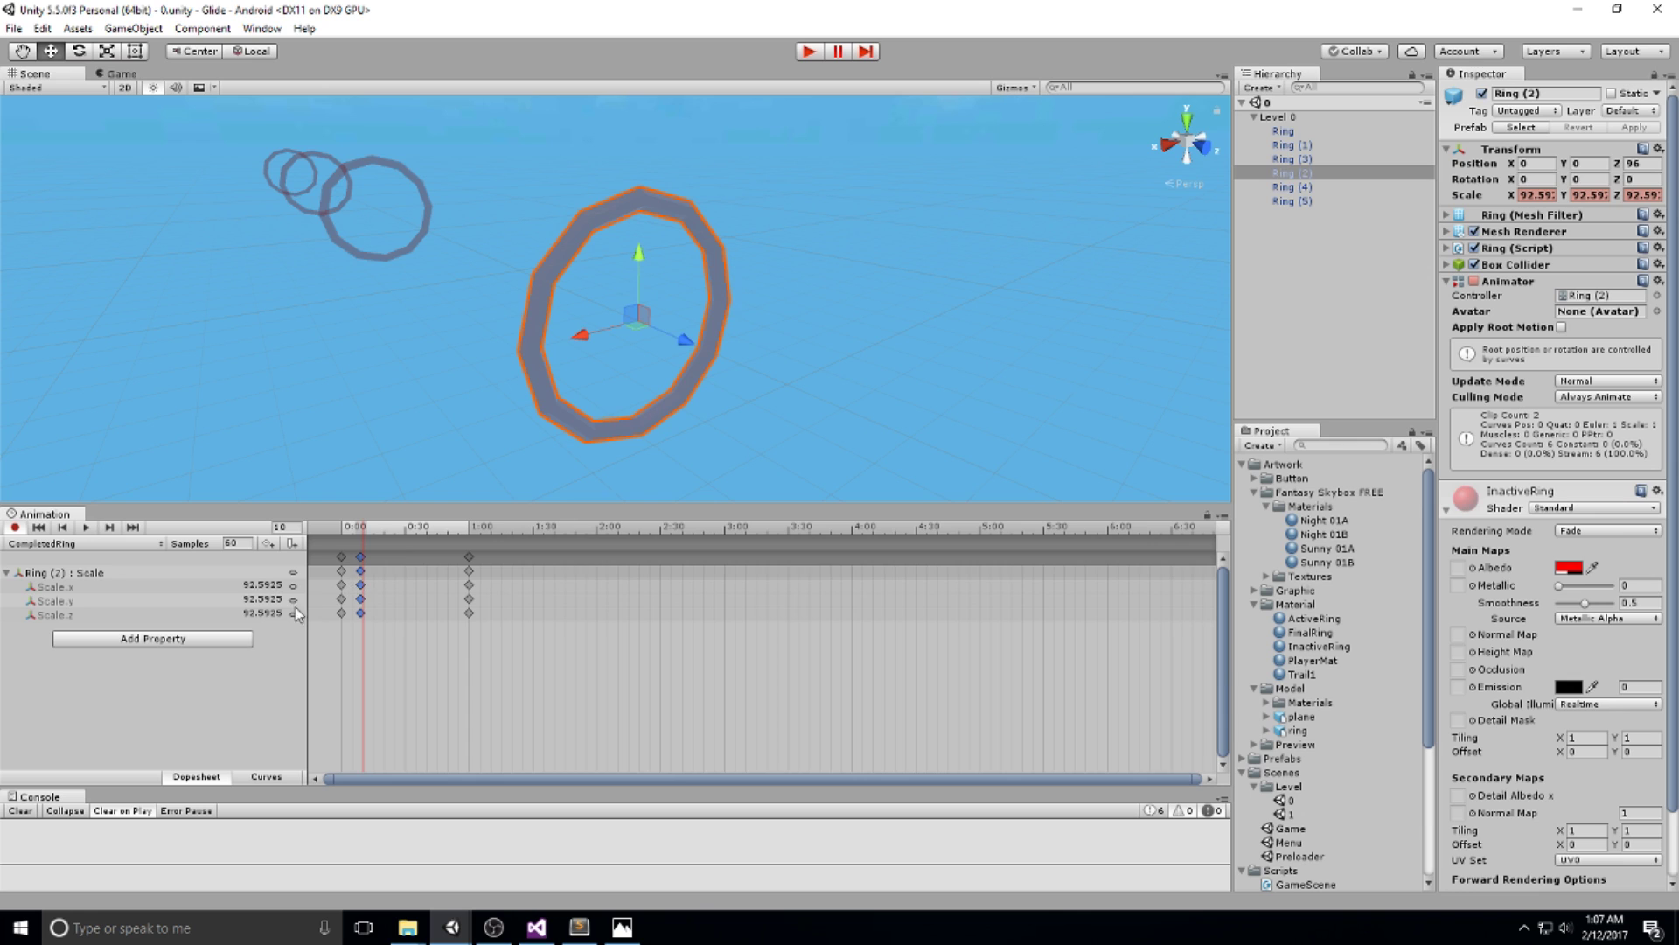
{"action": "left_click", "coordinate": [255, 586]}
{"action": "type", "text": "120"}
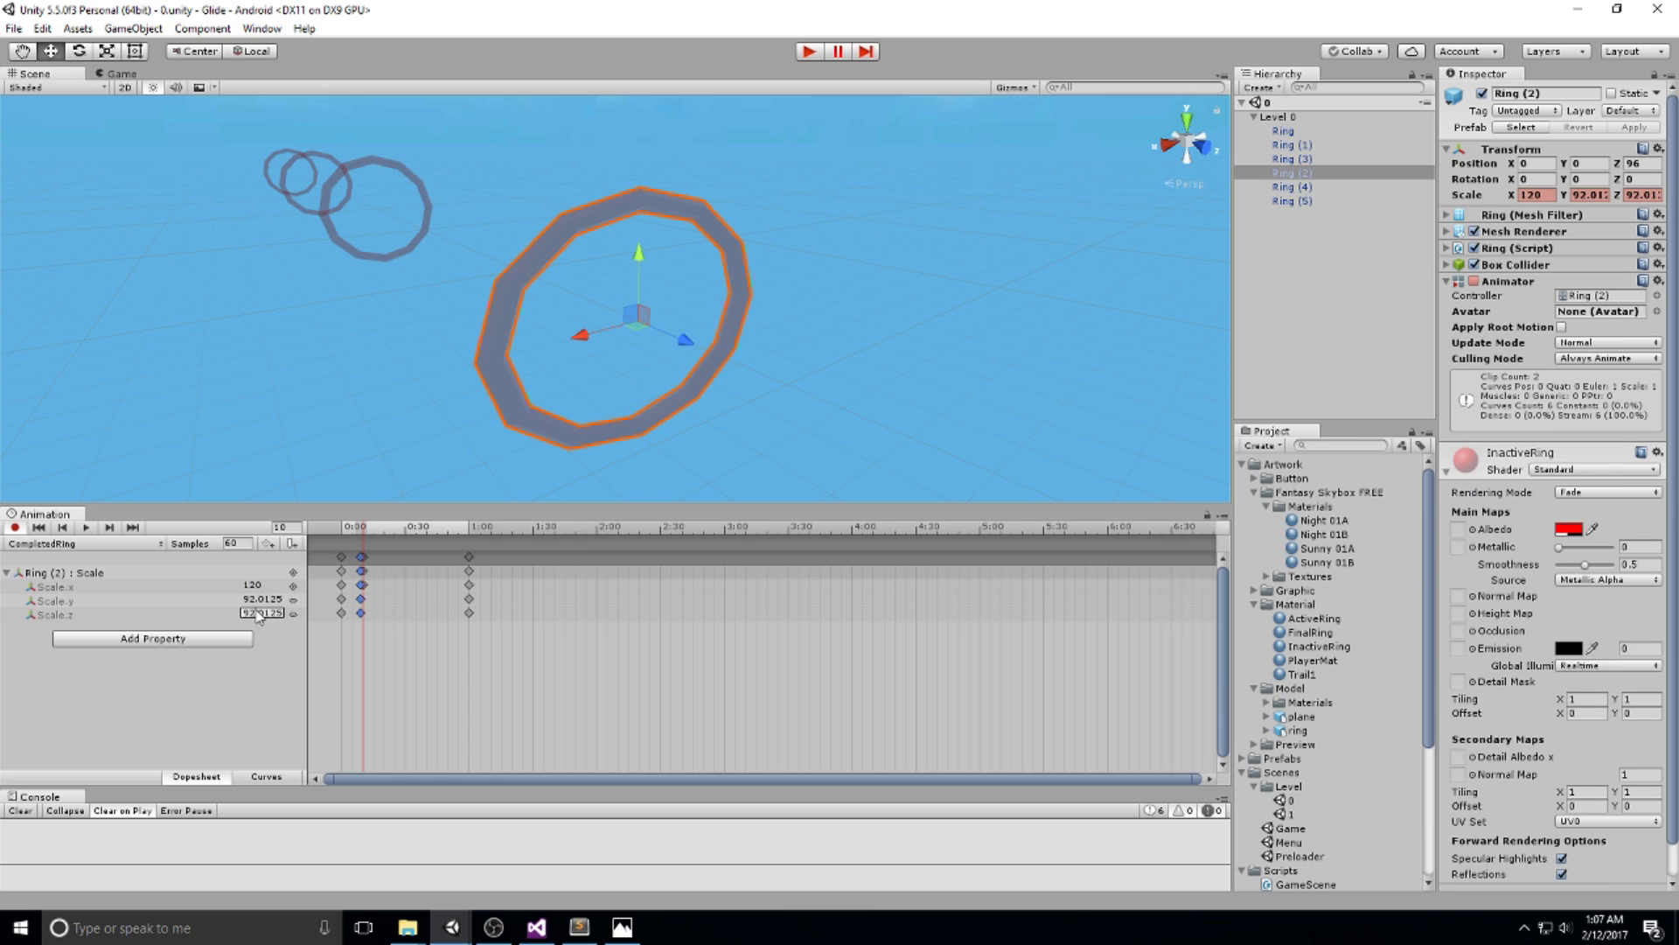
{"action": "left_click", "coordinate": [261, 612]}
{"action": "type", "text": "120"}
{"action": "left_click", "coordinate": [261, 600]}
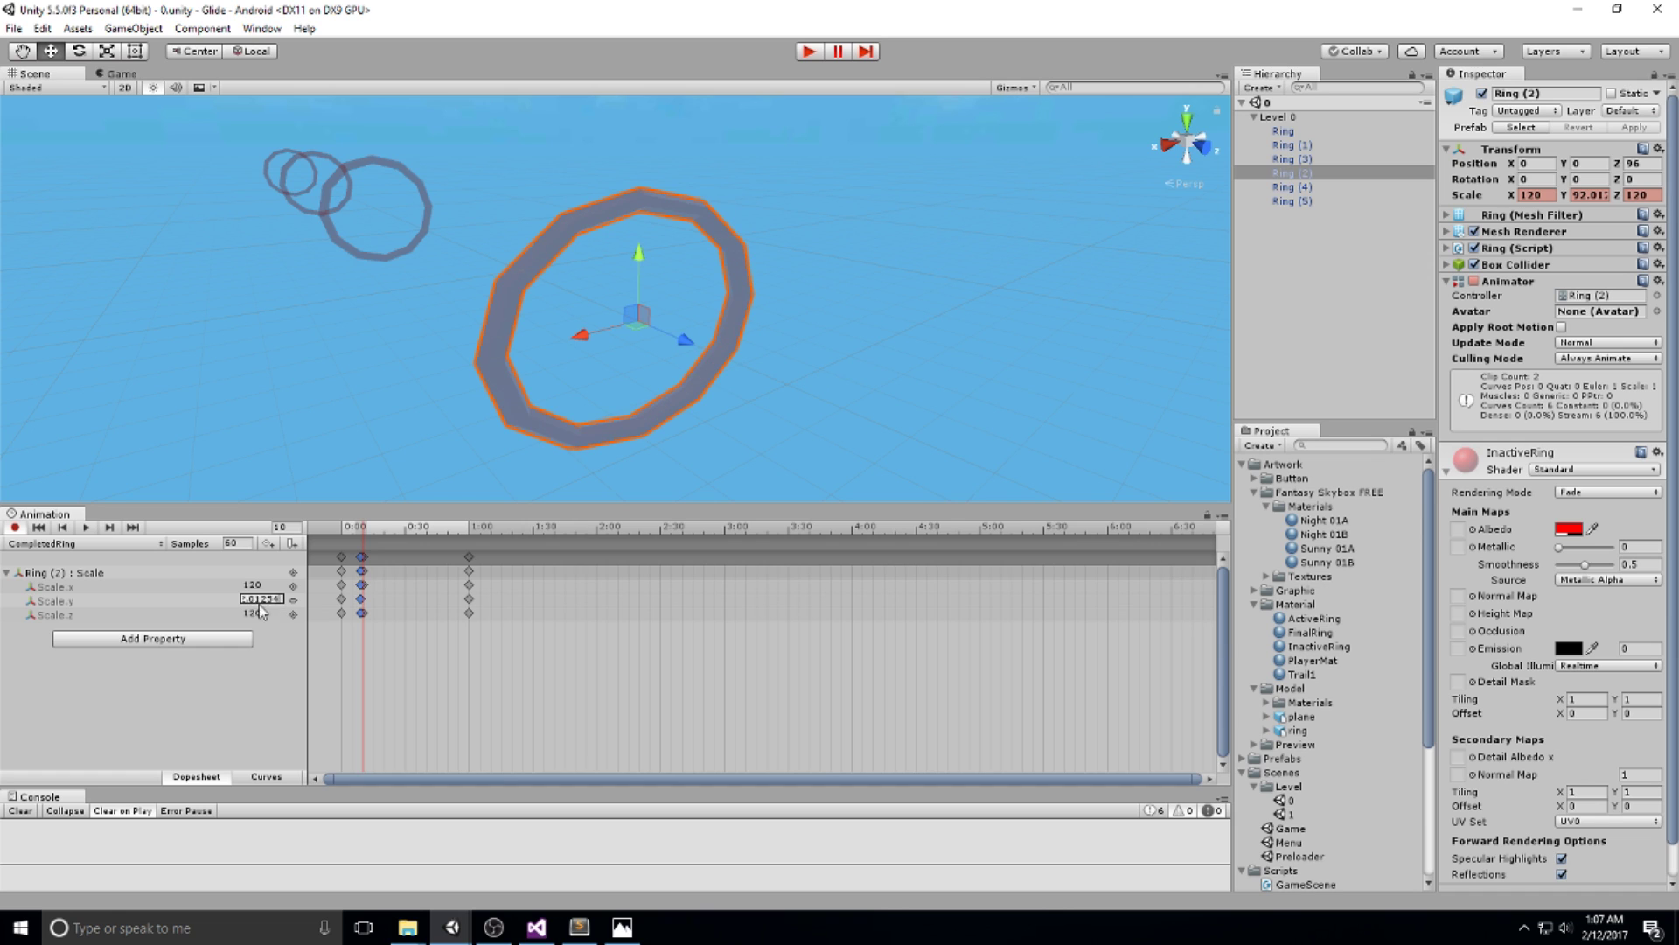
{"action": "type", "text": "120"}
Preview the CompletedRing clip shrinking and growing, then view its scale as curves.
{"action": "left_click", "coordinate": [341, 527]}
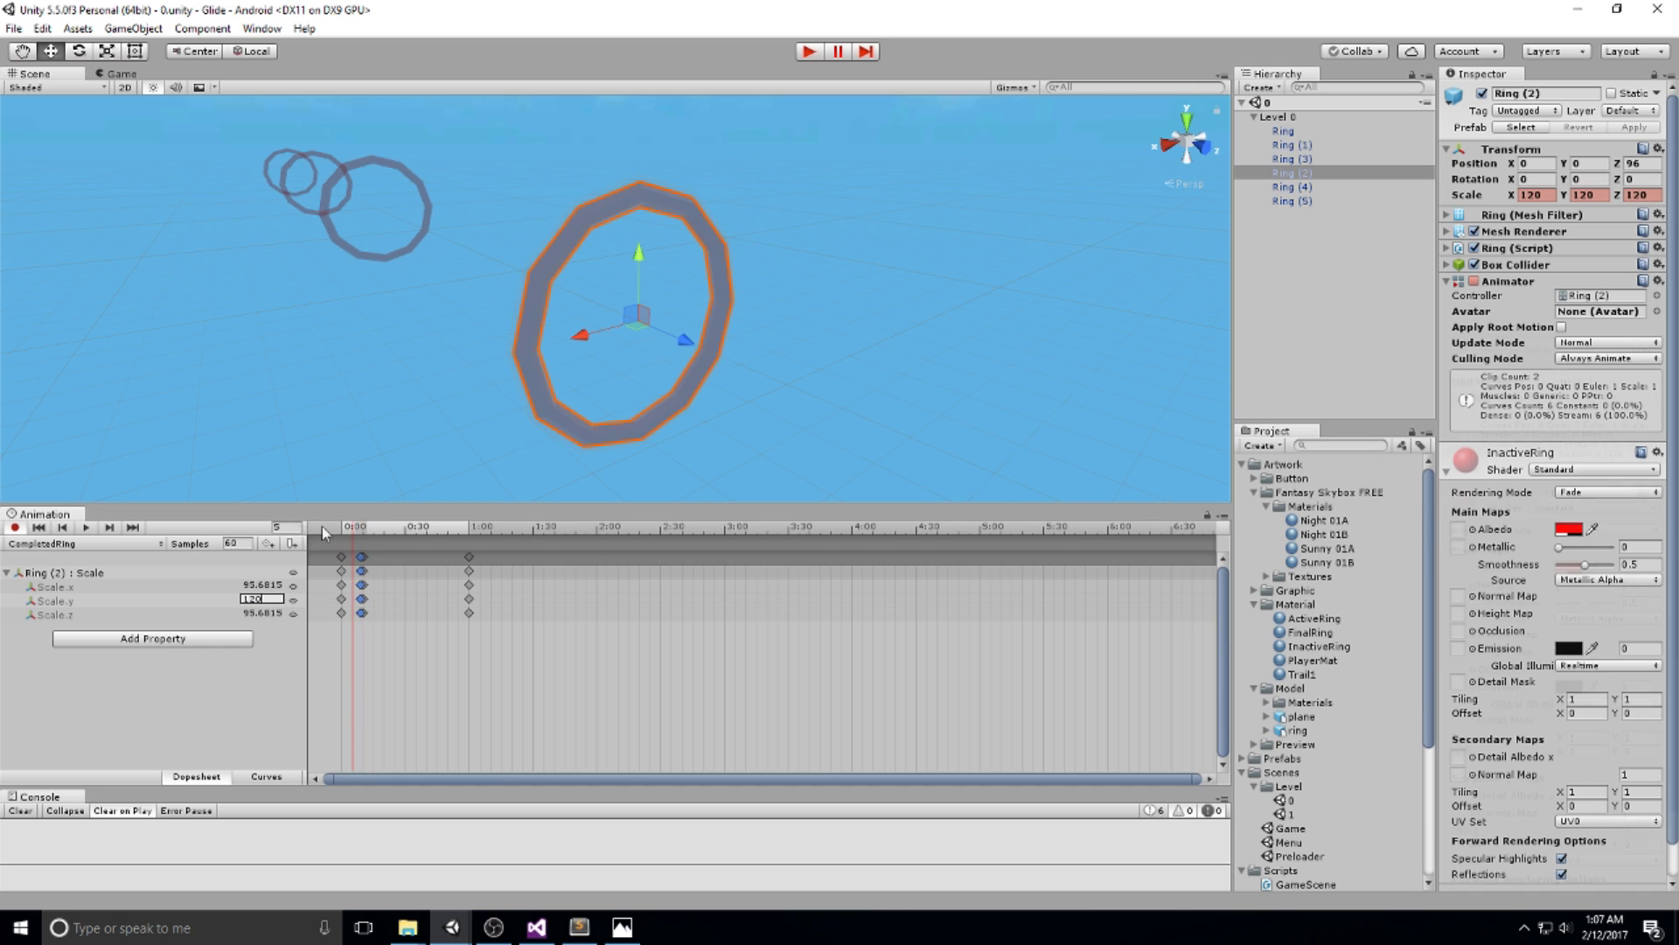
{"action": "scroll", "coordinate": [358, 551], "scroll_direction": "up", "scroll_amount": 2}
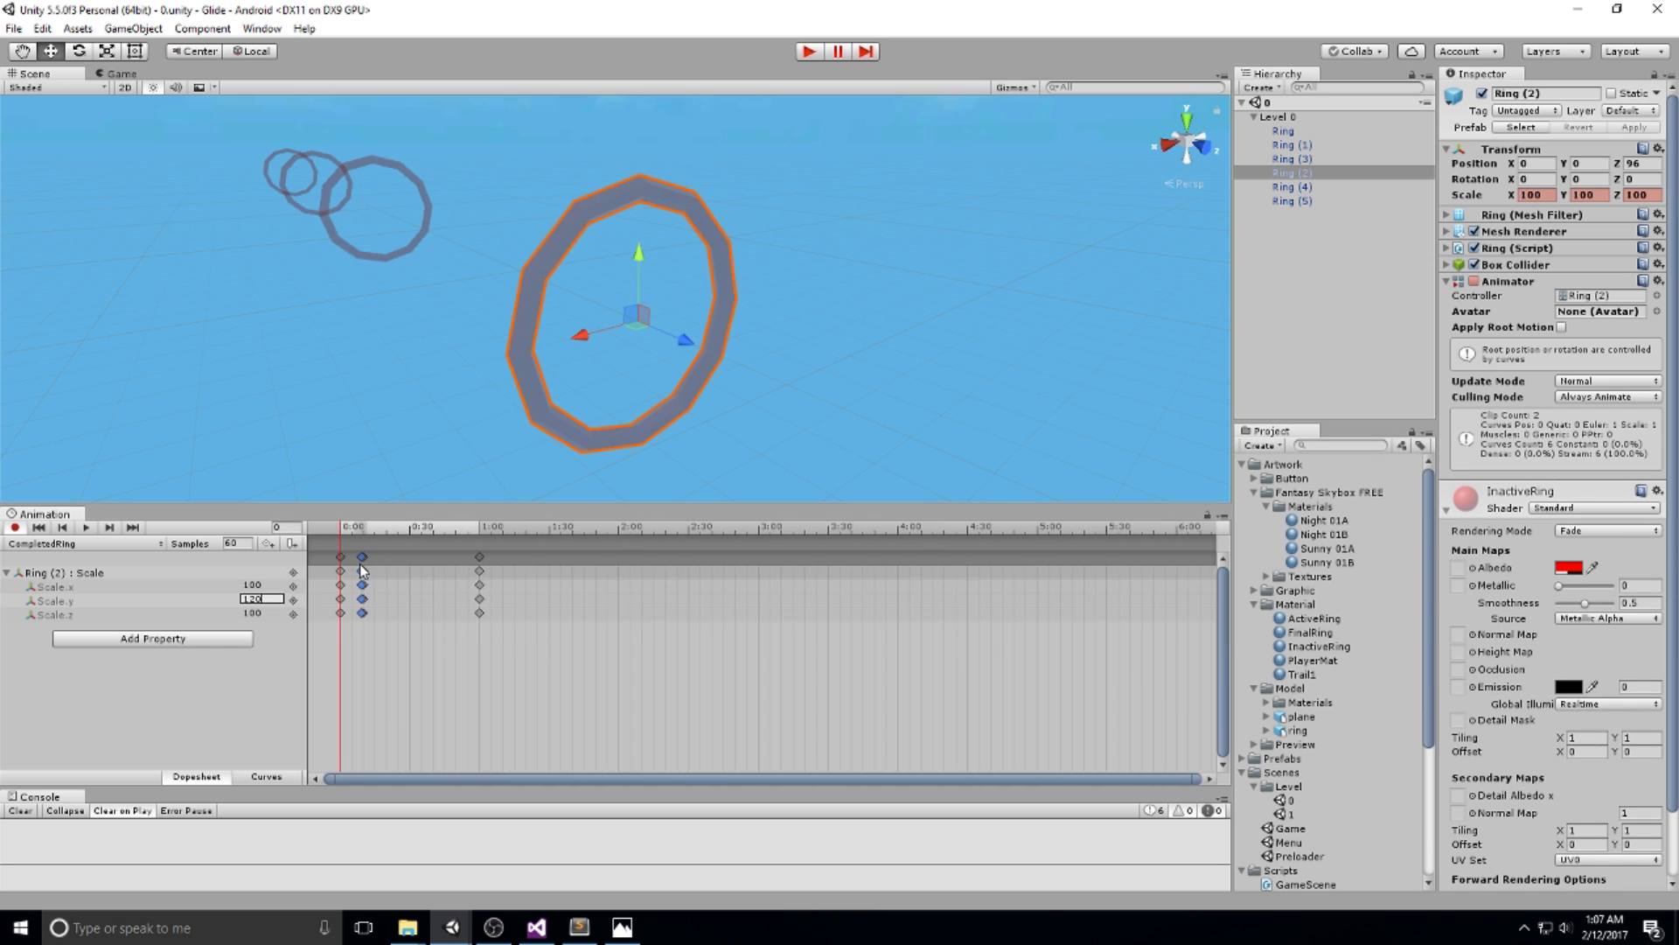
{"action": "left_click_drag", "start_coordinate": [350, 535], "coordinate": [364, 531]}
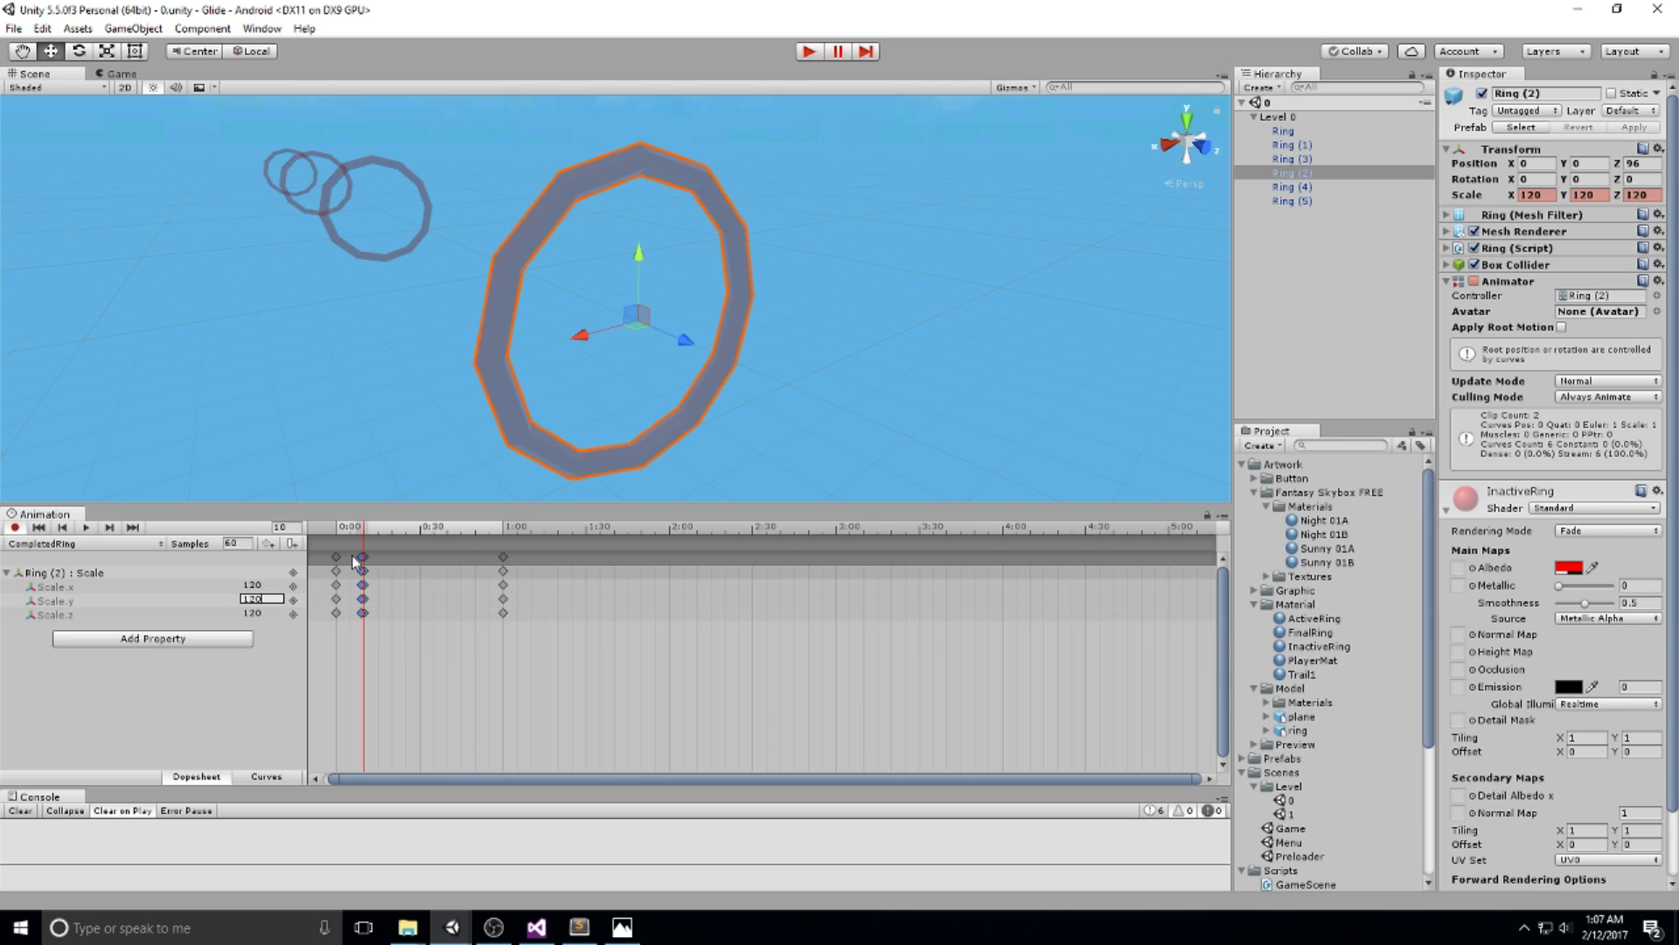
{"action": "left_click", "coordinate": [352, 544]}
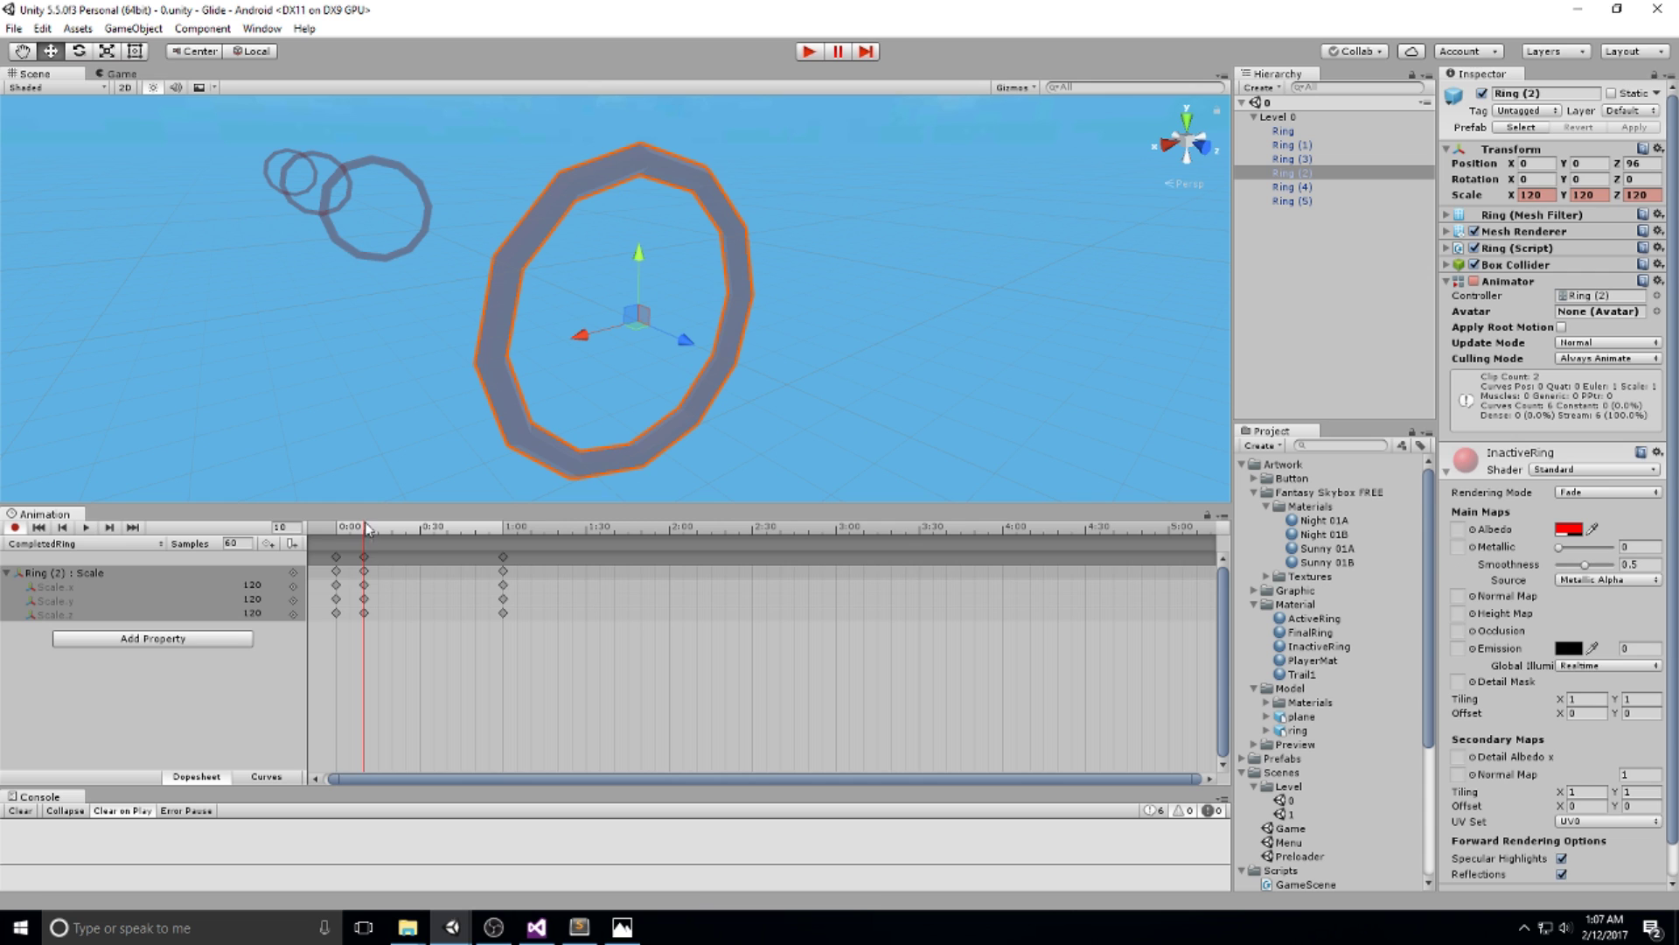
{"action": "left_click", "coordinate": [367, 528]}
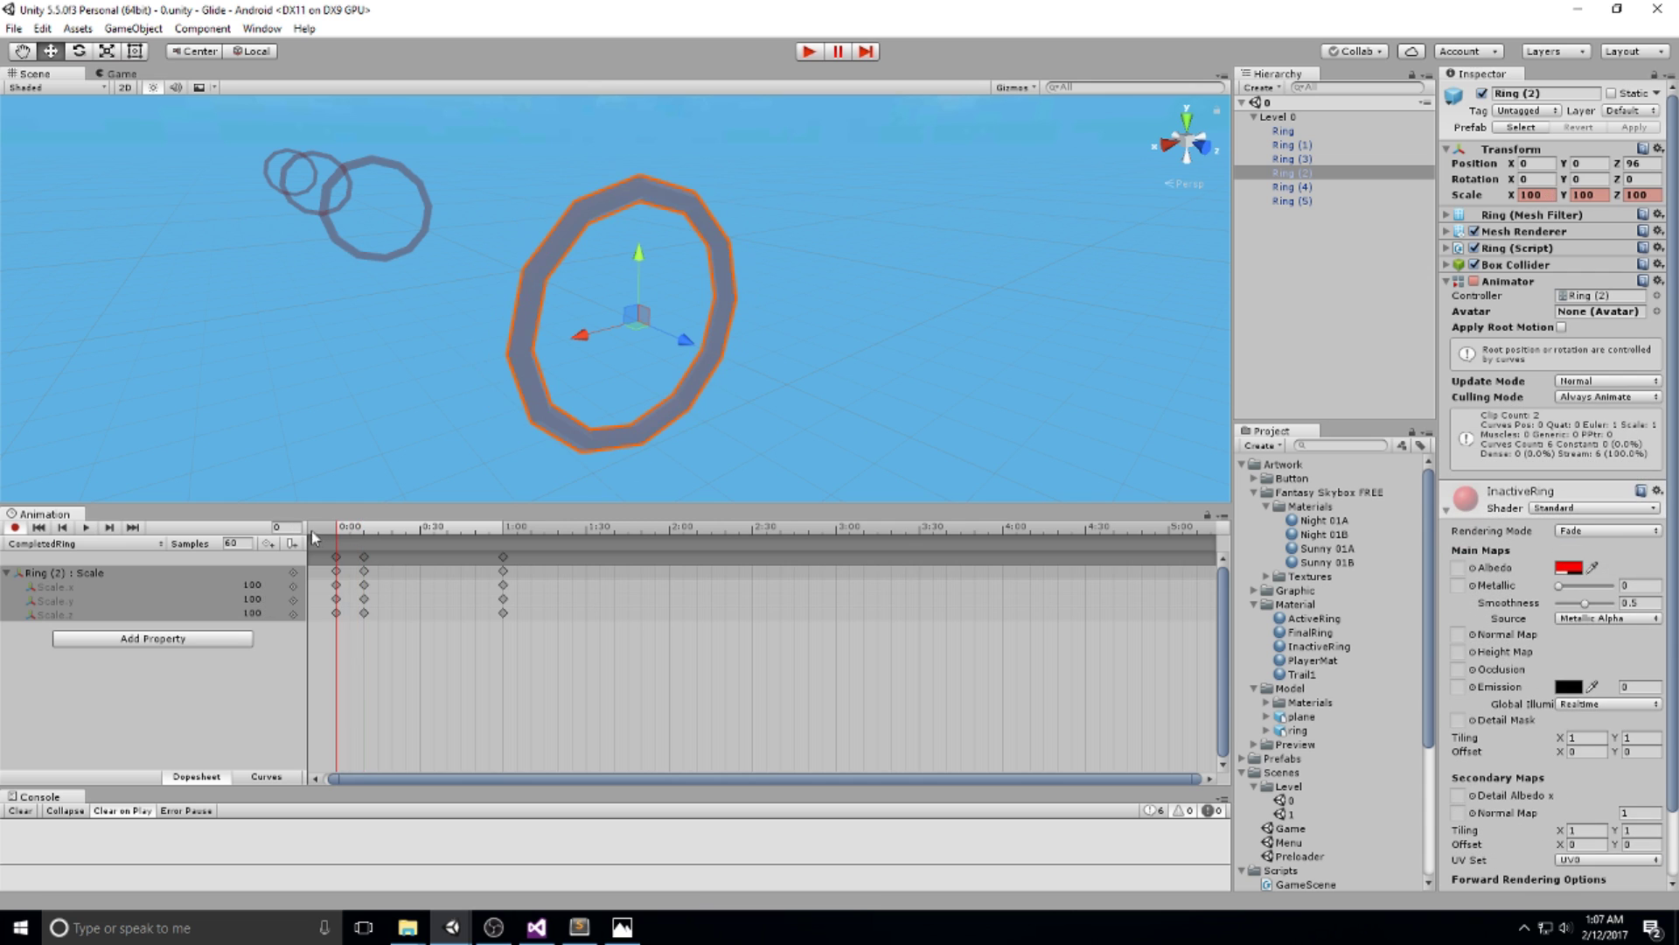
{"action": "left_click", "coordinate": [85, 528]}
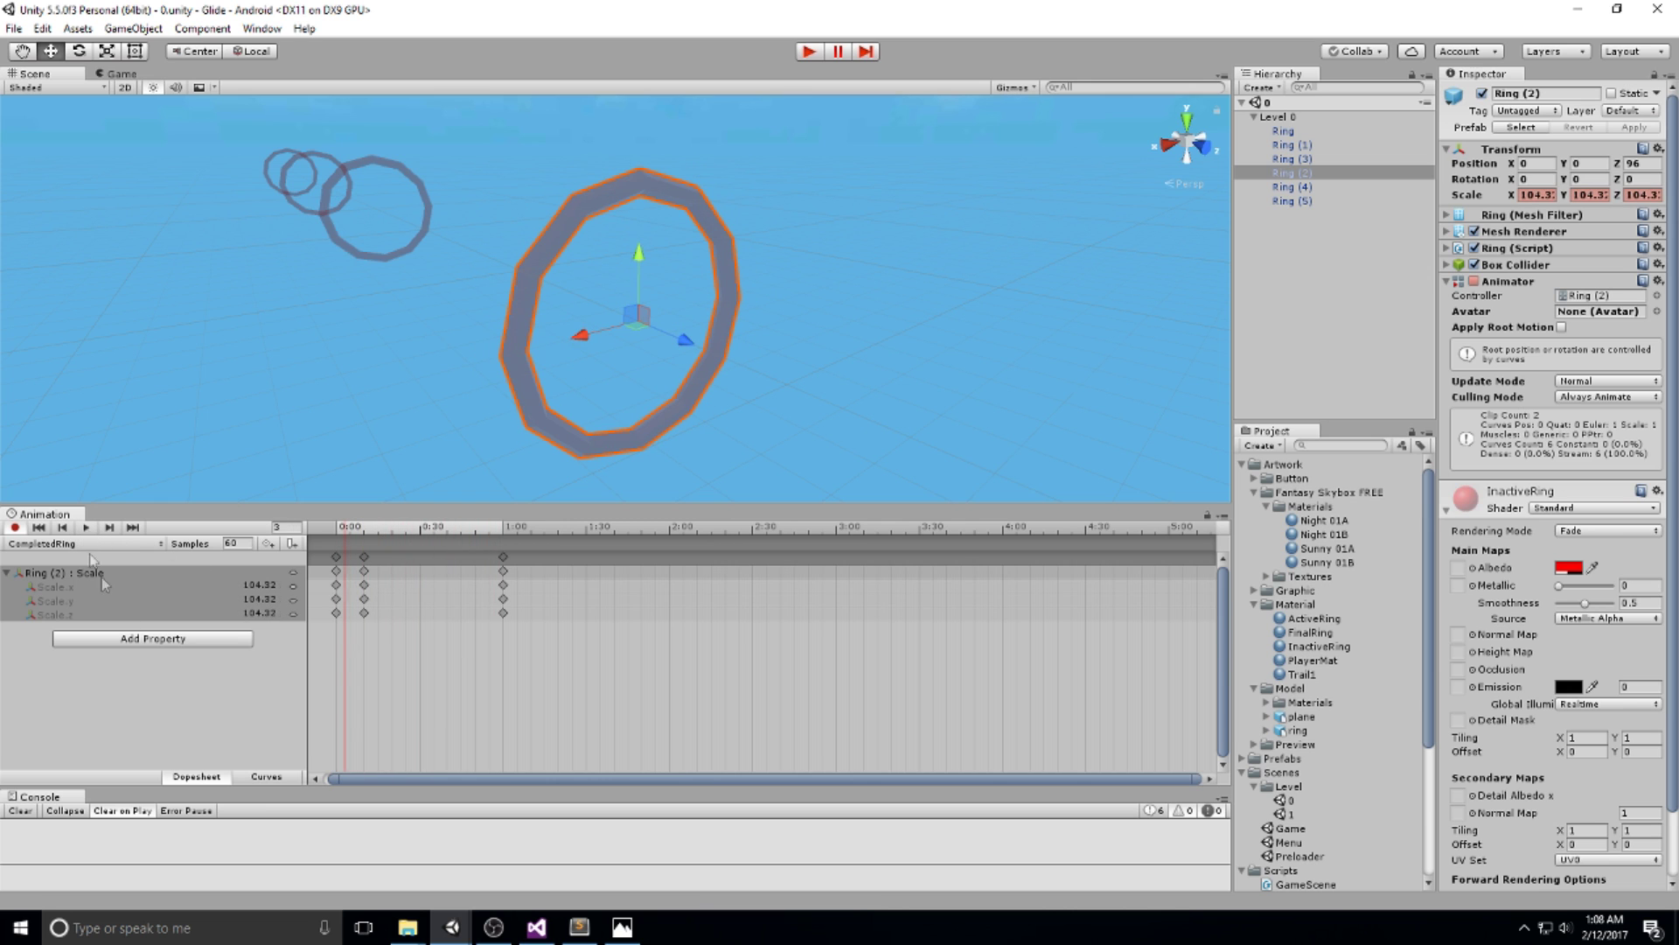
{"action": "left_click", "coordinate": [264, 776]}
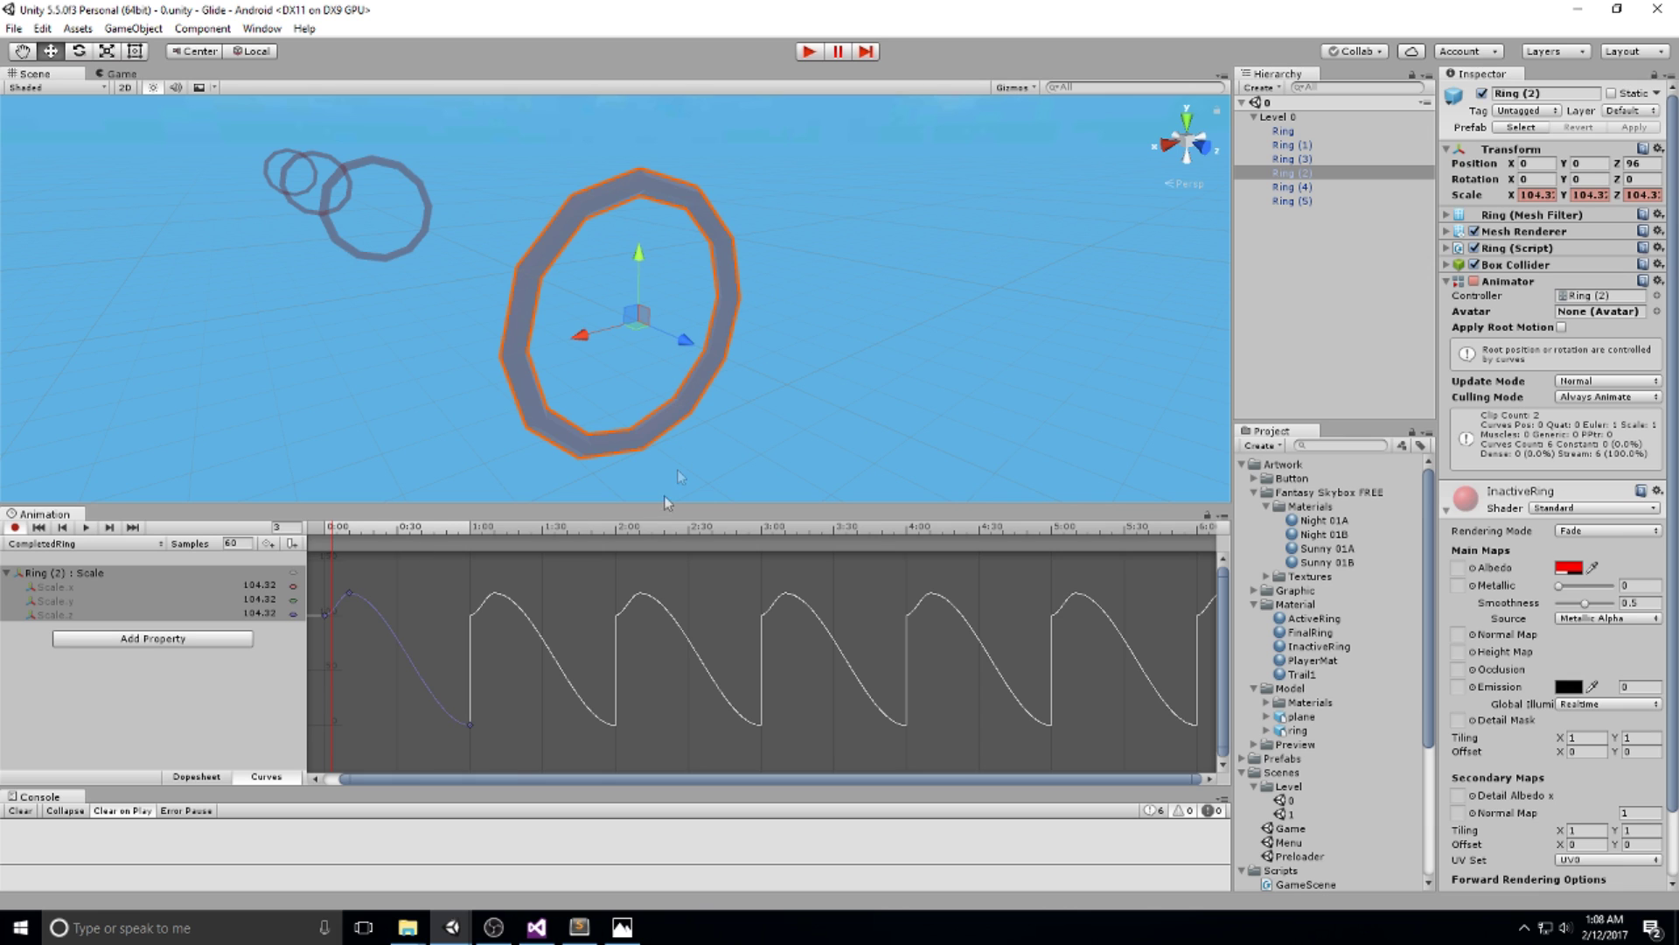
Close the Animation editor and collapse the Fantasy Skybox FREE, Material, Model, Scenes and Scripts folders.
{"action": "middle_click", "coordinate": [48, 516]}
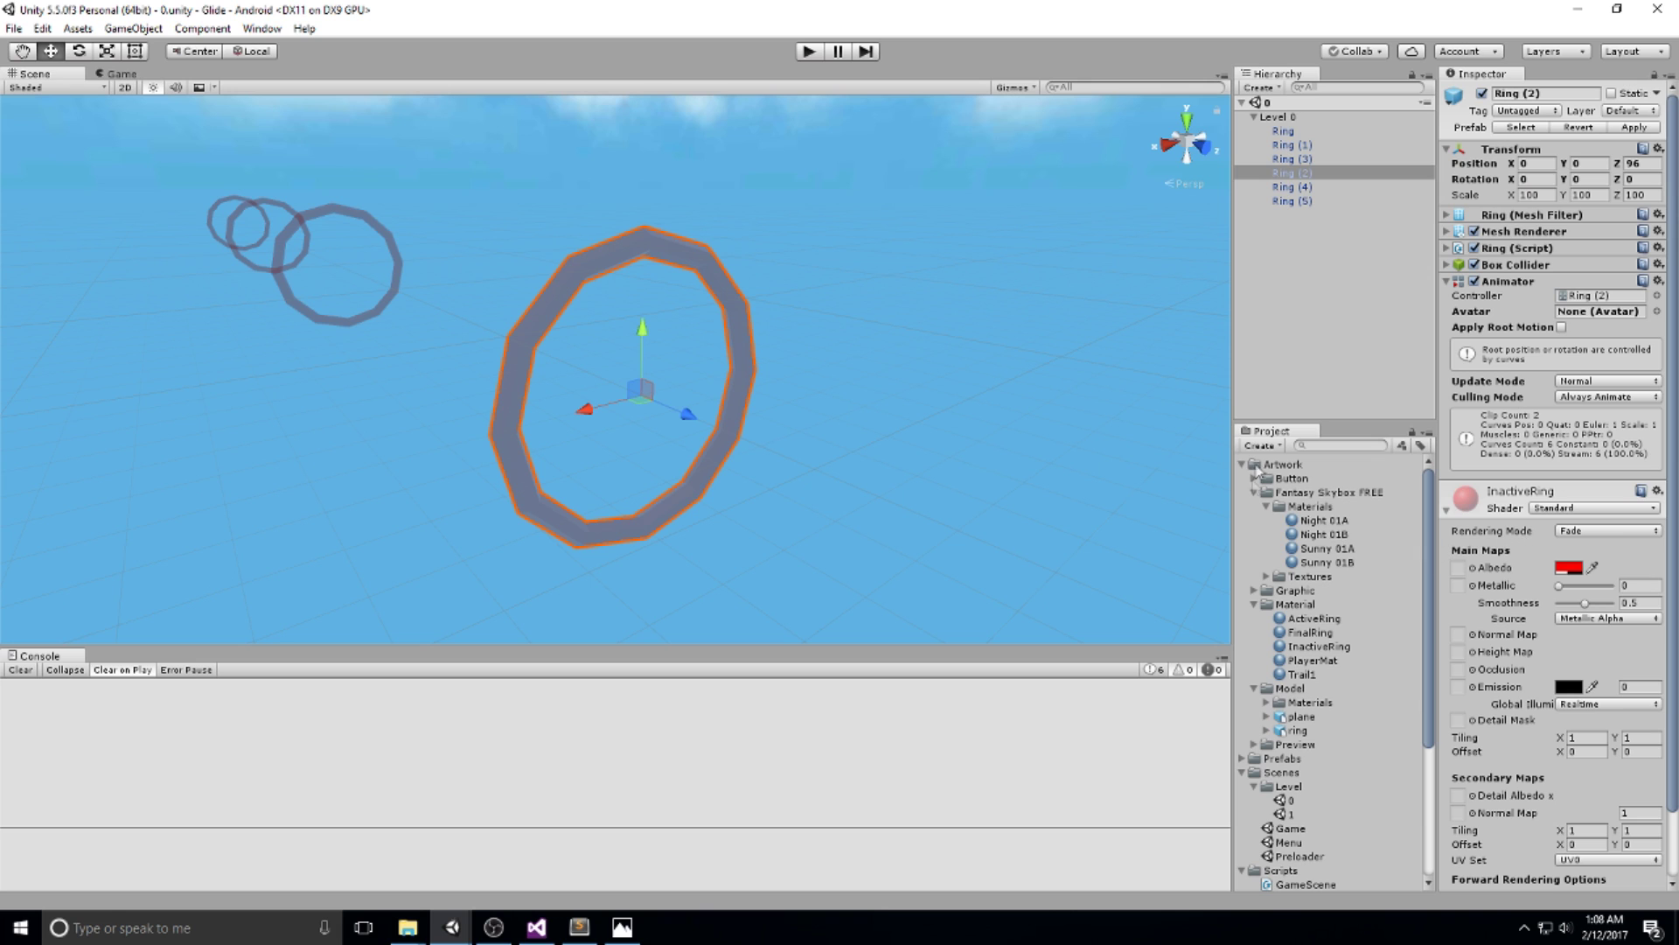
{"action": "left_click", "coordinate": [1252, 495]}
{"action": "left_click", "coordinate": [1253, 494]}
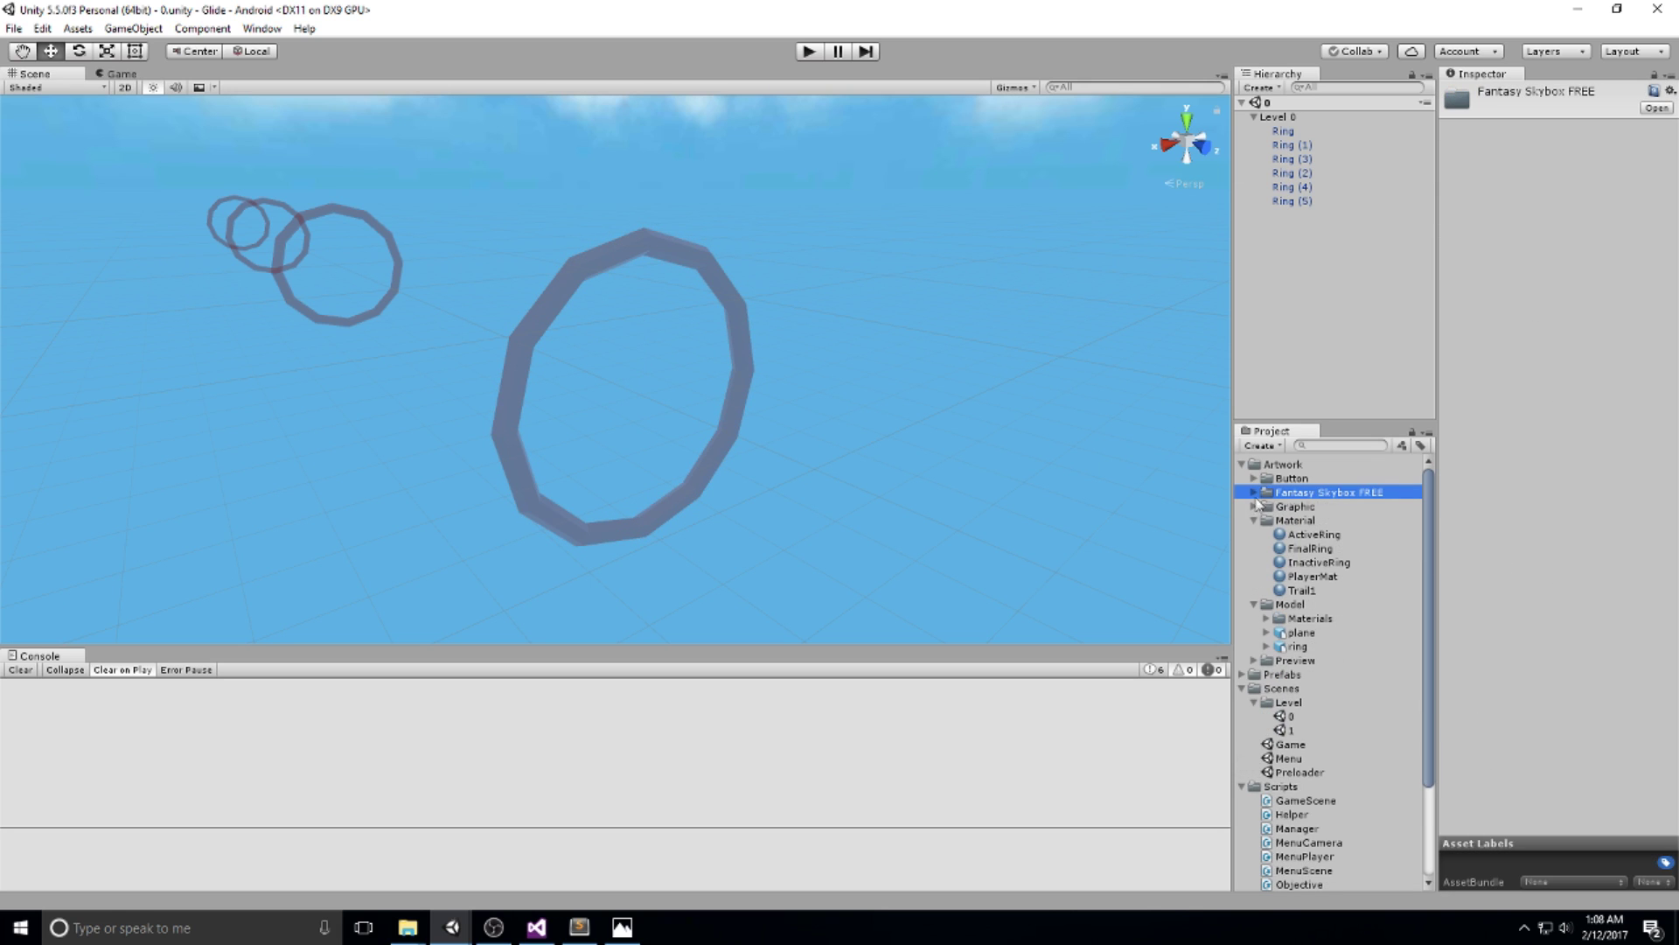
{"action": "left_click", "coordinate": [1255, 519]}
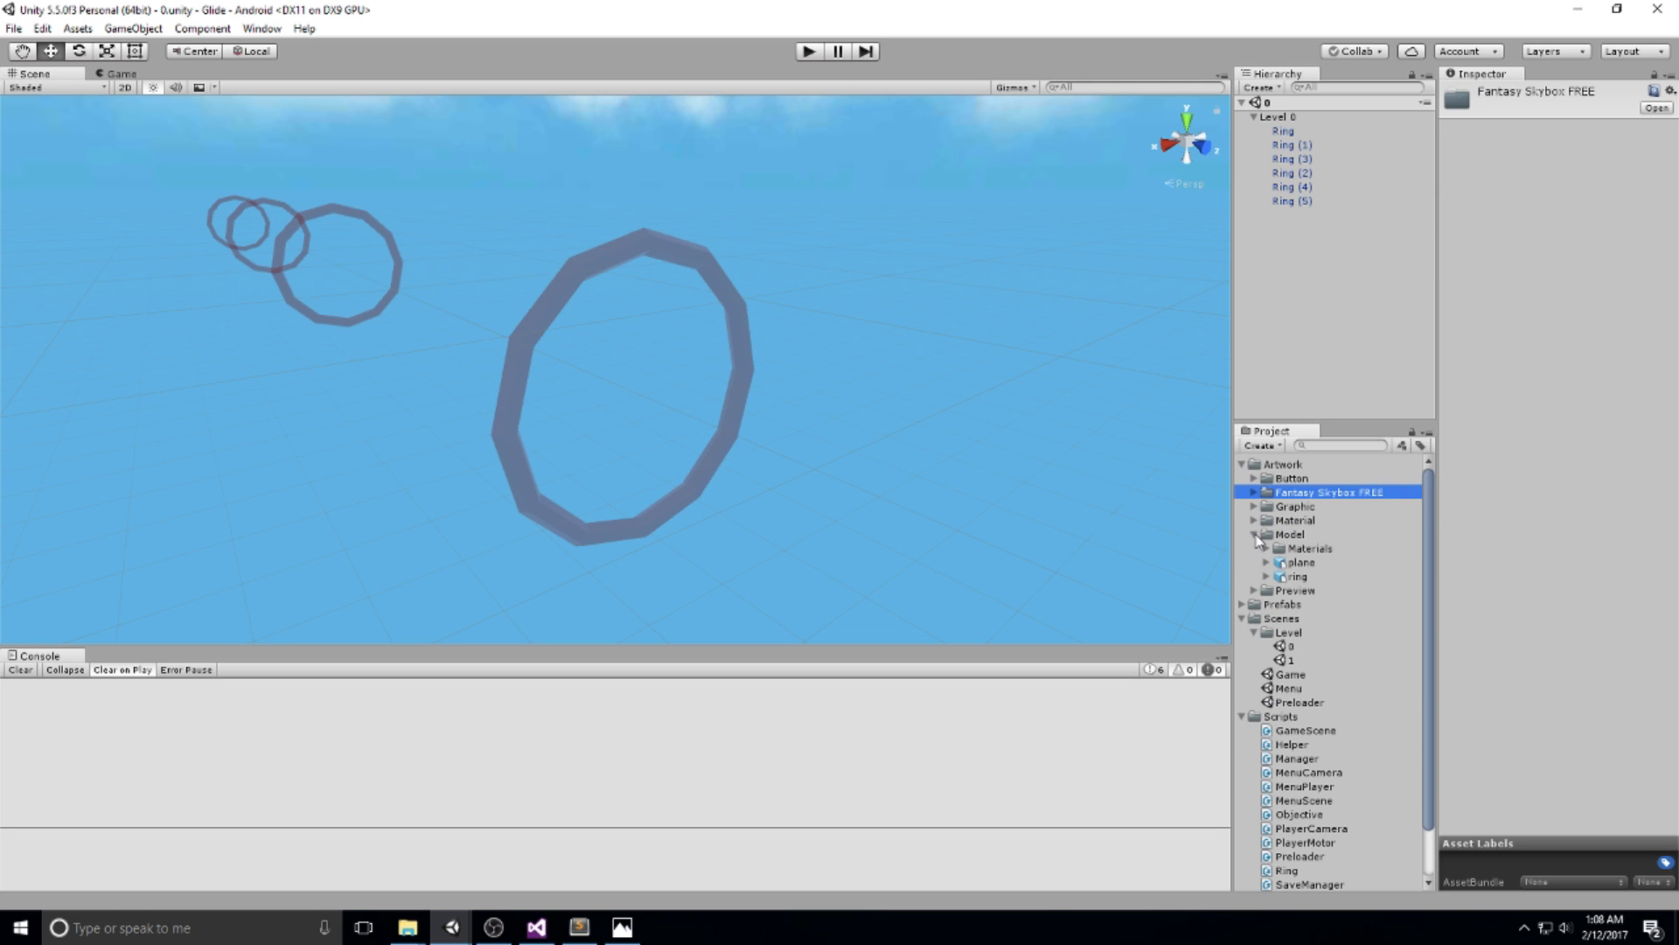
{"action": "left_click", "coordinate": [1256, 533]}
{"action": "left_click", "coordinate": [1255, 591]}
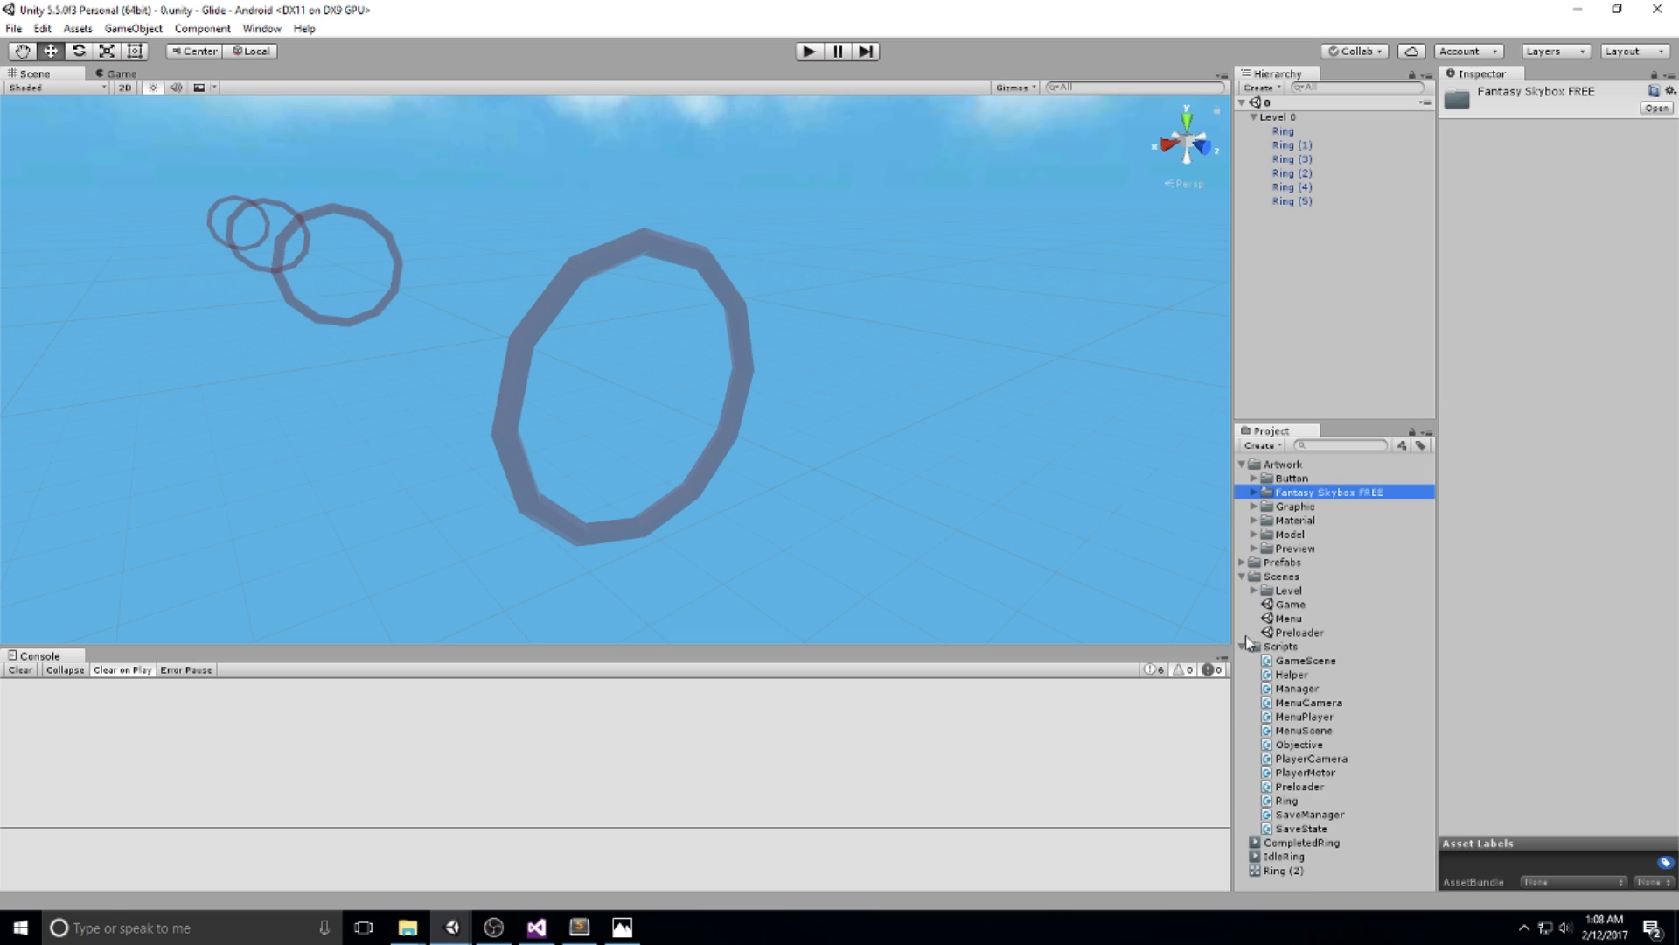
{"action": "left_click", "coordinate": [1243, 575]}
{"action": "left_click", "coordinate": [1242, 590]}
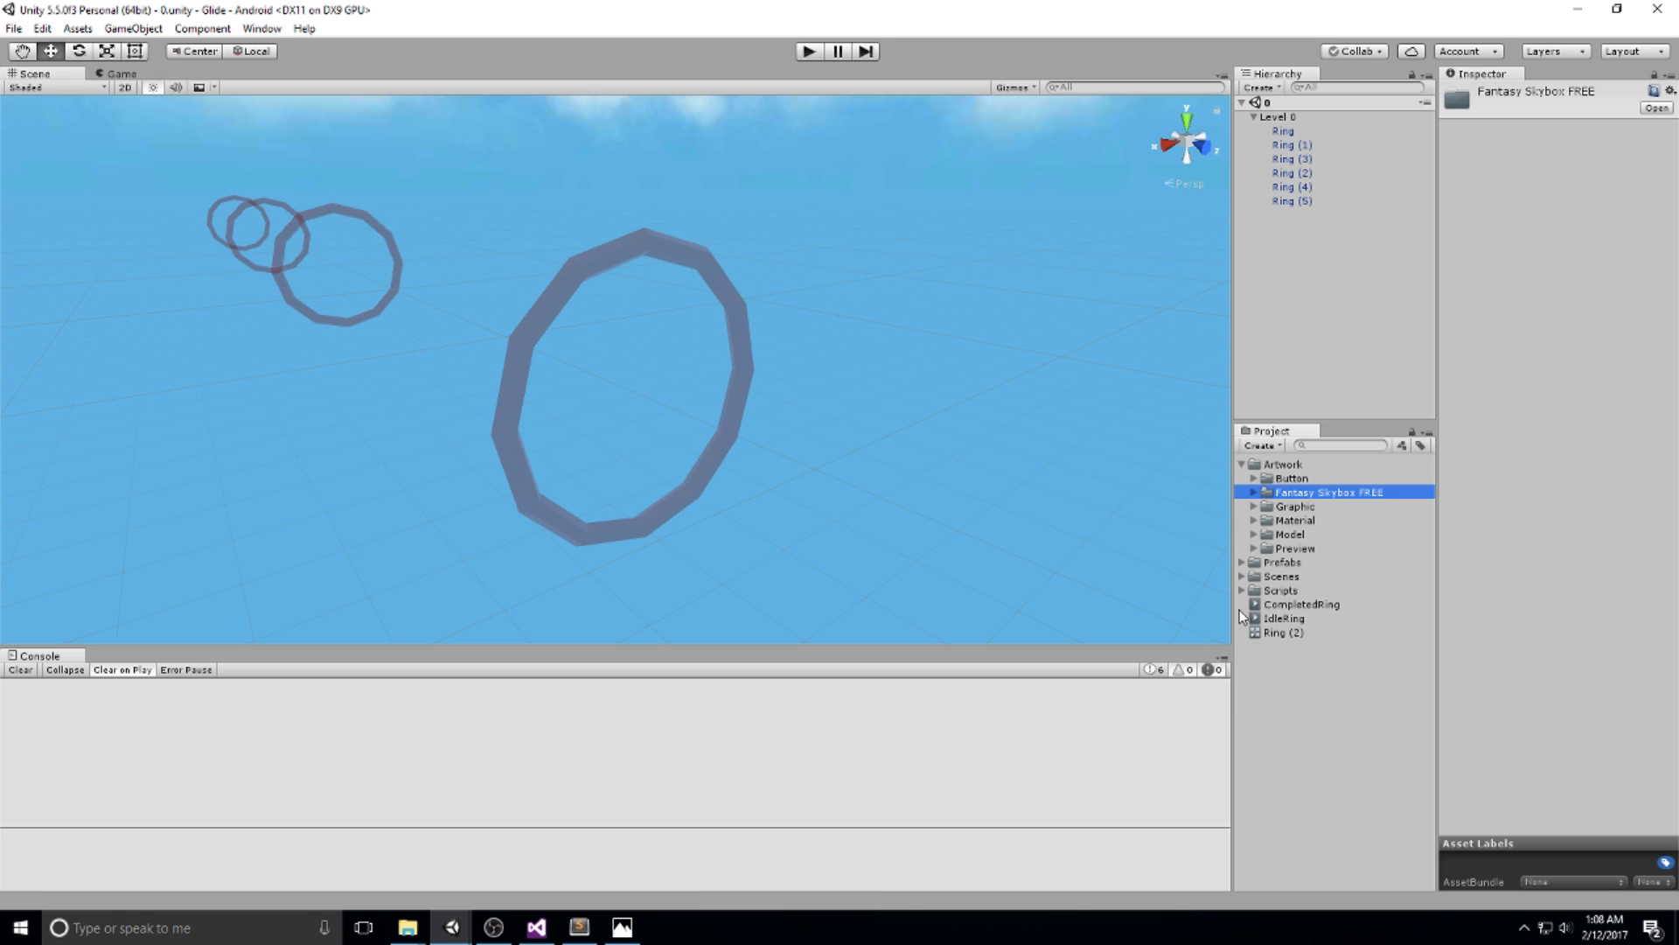
{"action": "left_click", "coordinate": [1307, 604]}
Create an Animations folder under Artwork and move CompletedRing, IdleRing and Ring (2) into it.
{"action": "left_click", "coordinate": [1293, 465]}
{"action": "right_click", "coordinate": [1293, 466]}
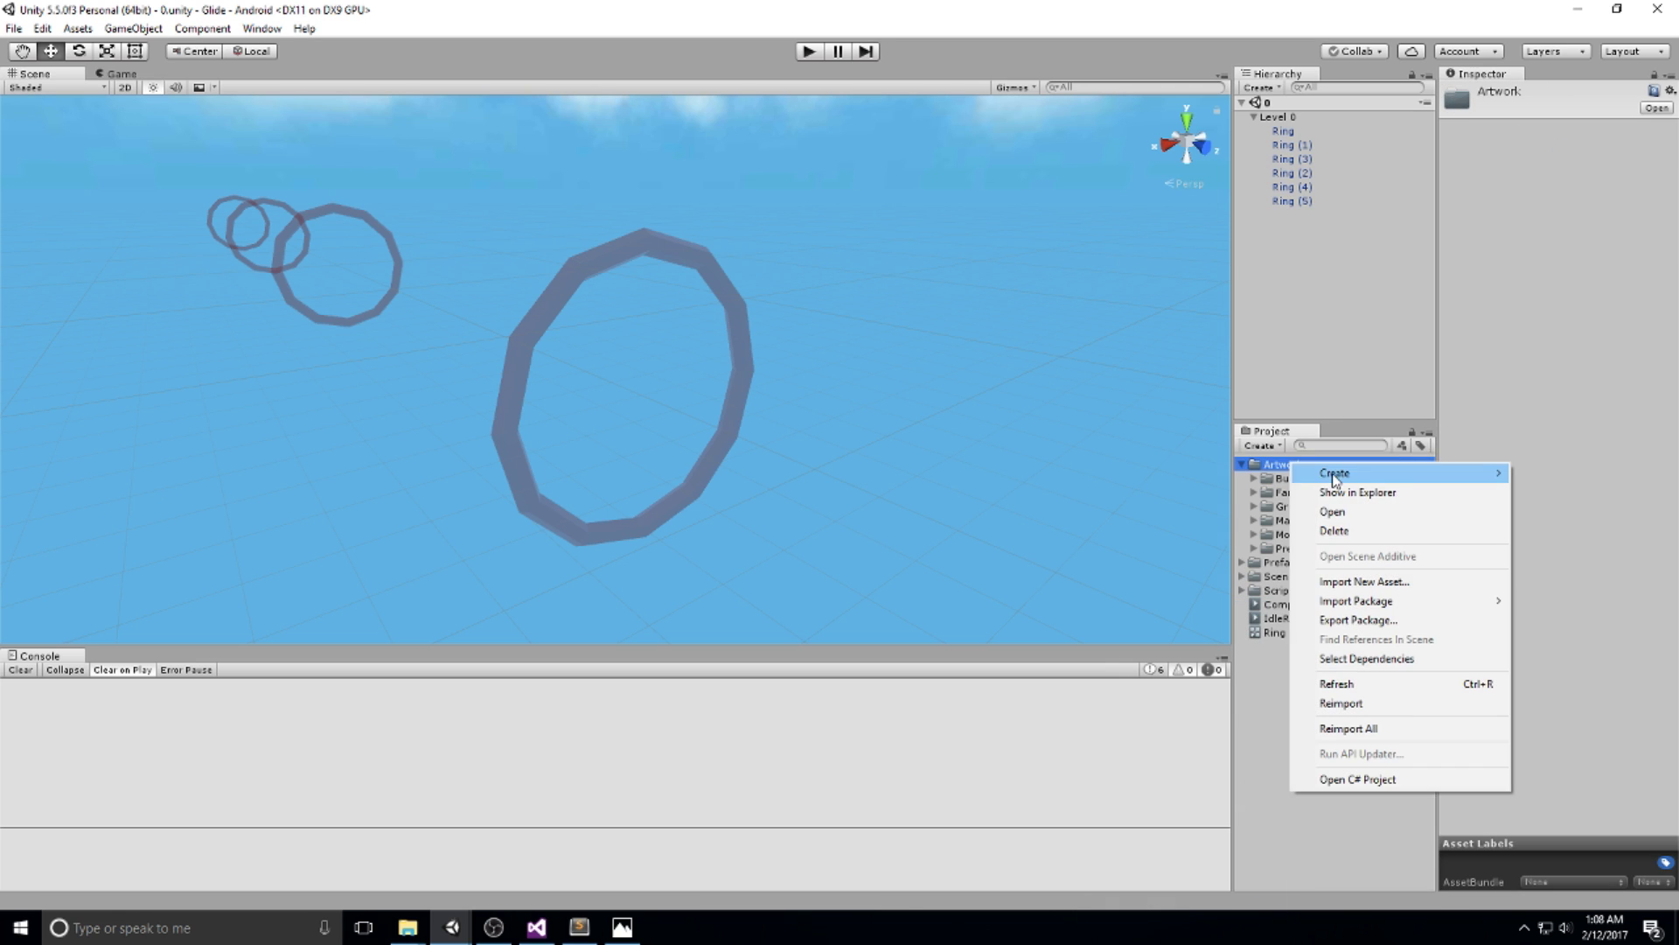
{"action": "mouse_move", "coordinate": [1307, 472]}
{"action": "left_click", "coordinate": [1137, 473]}
{"action": "type", "text": "A"}
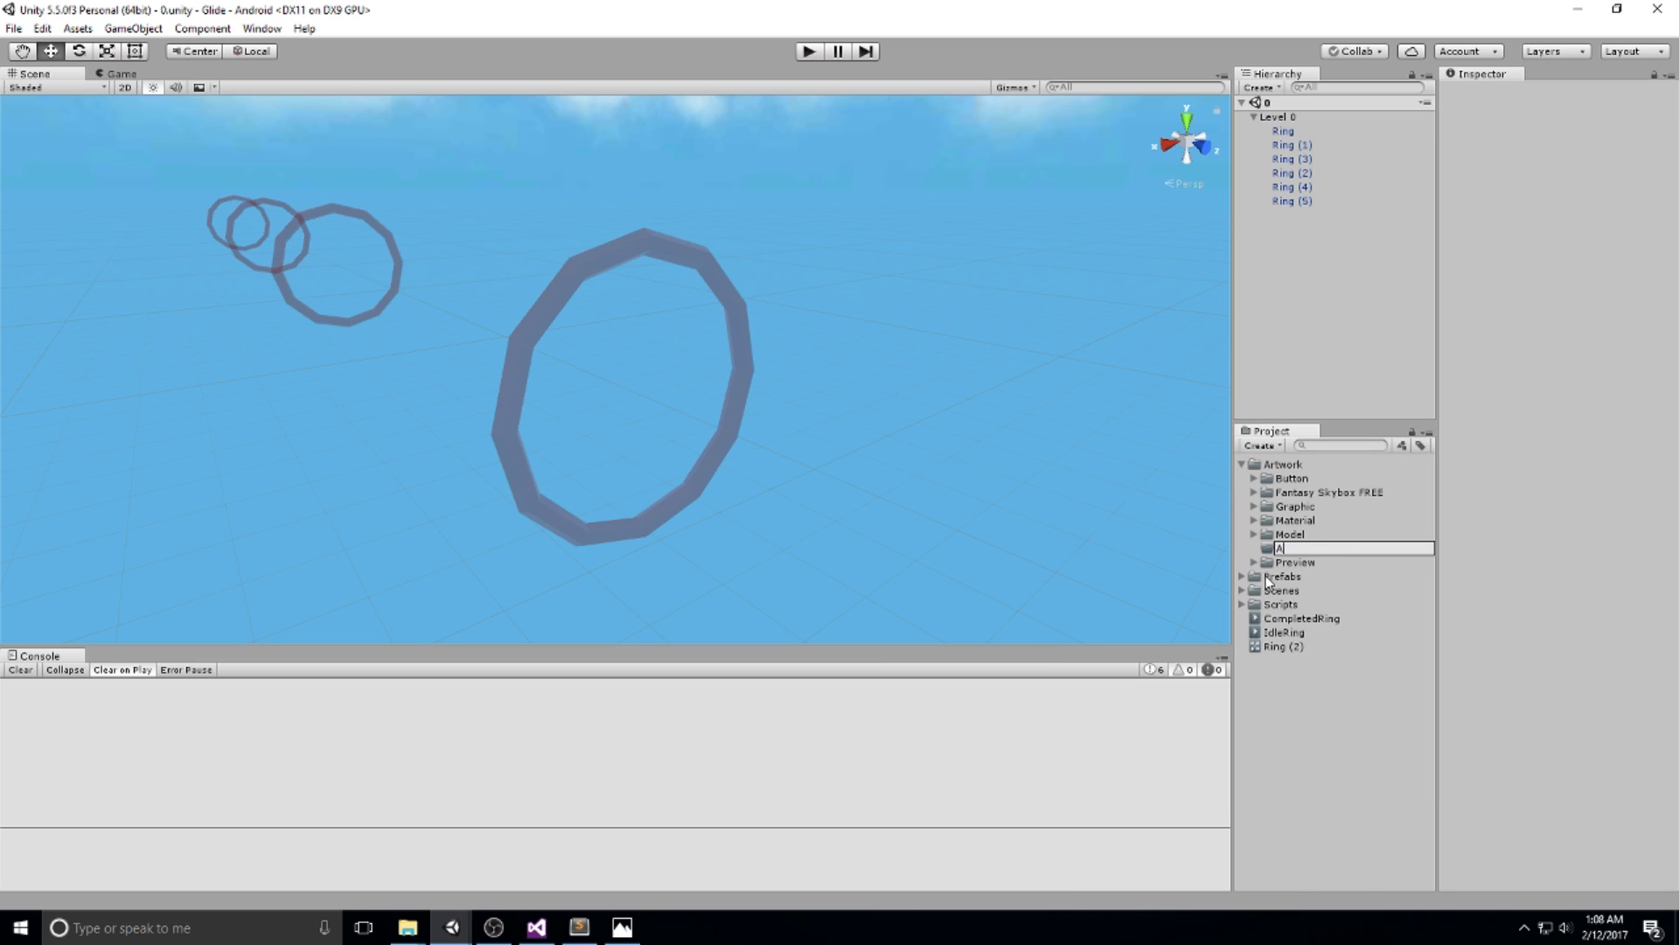
{"action": "type", "text": "nimations"}
{"action": "key", "text": "Return"}
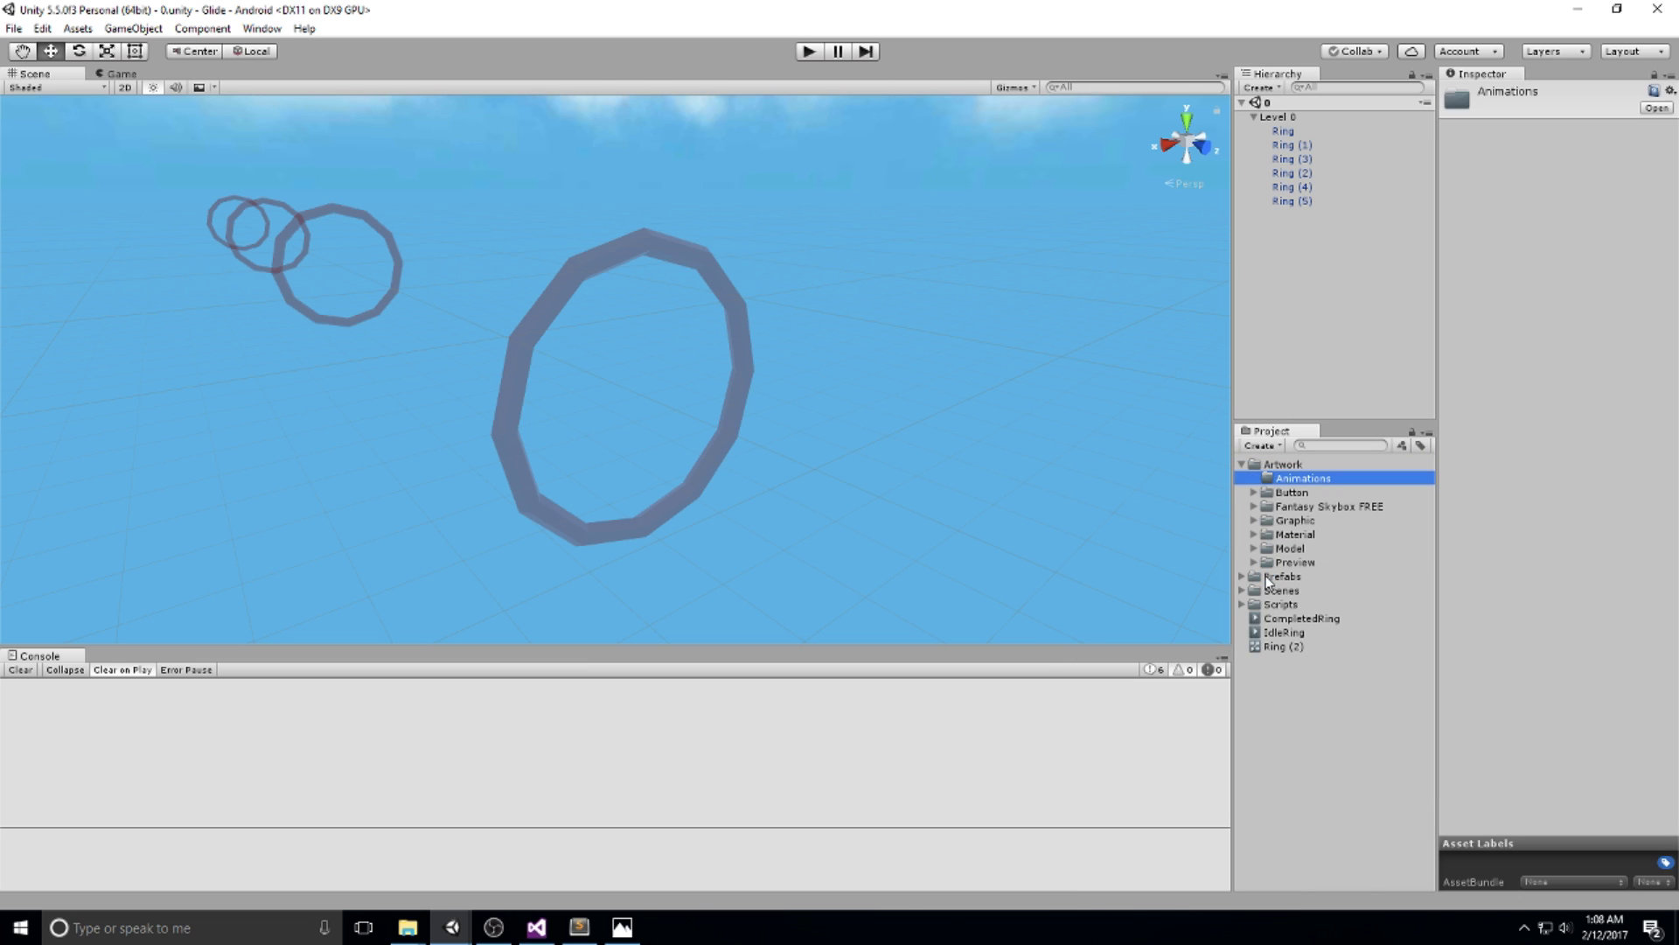
{"action": "left_click", "coordinate": [1302, 618]}
{"action": "left_click_drag", "start_coordinate": [1283, 647], "coordinate": [1288, 480], "text": "shift"}
{"action": "left_click", "coordinate": [1253, 478]}
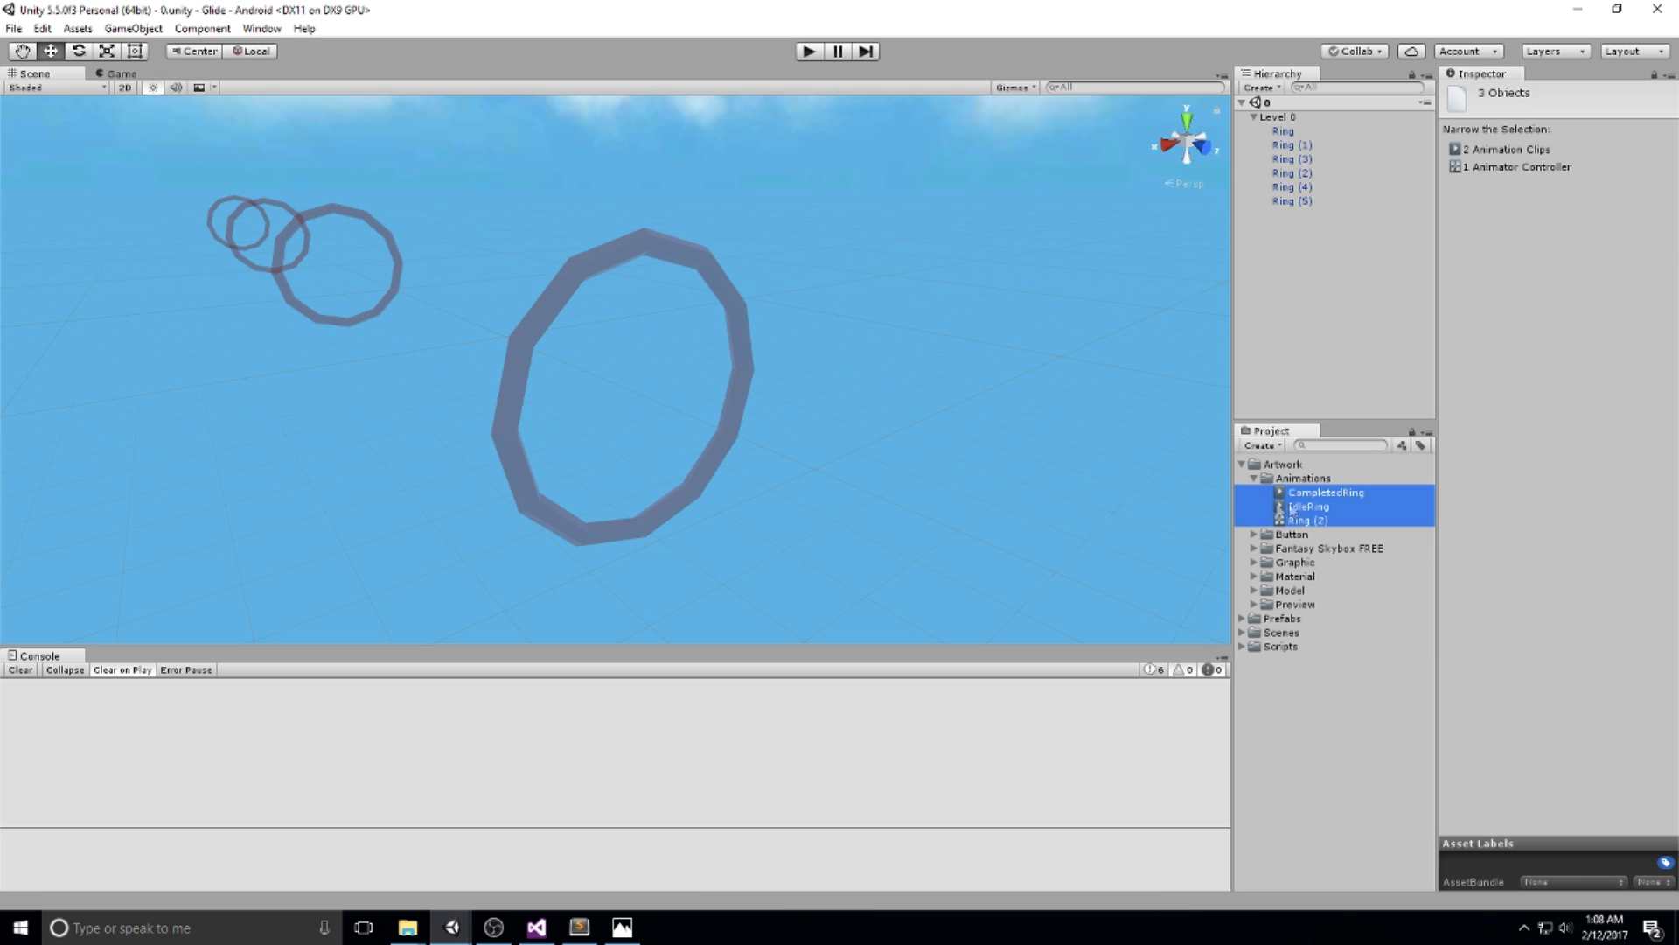
Turn off Loop Time on the CompletedRing clip and open the Ring (2) controller's graph.
{"action": "left_click", "coordinate": [1321, 495]}
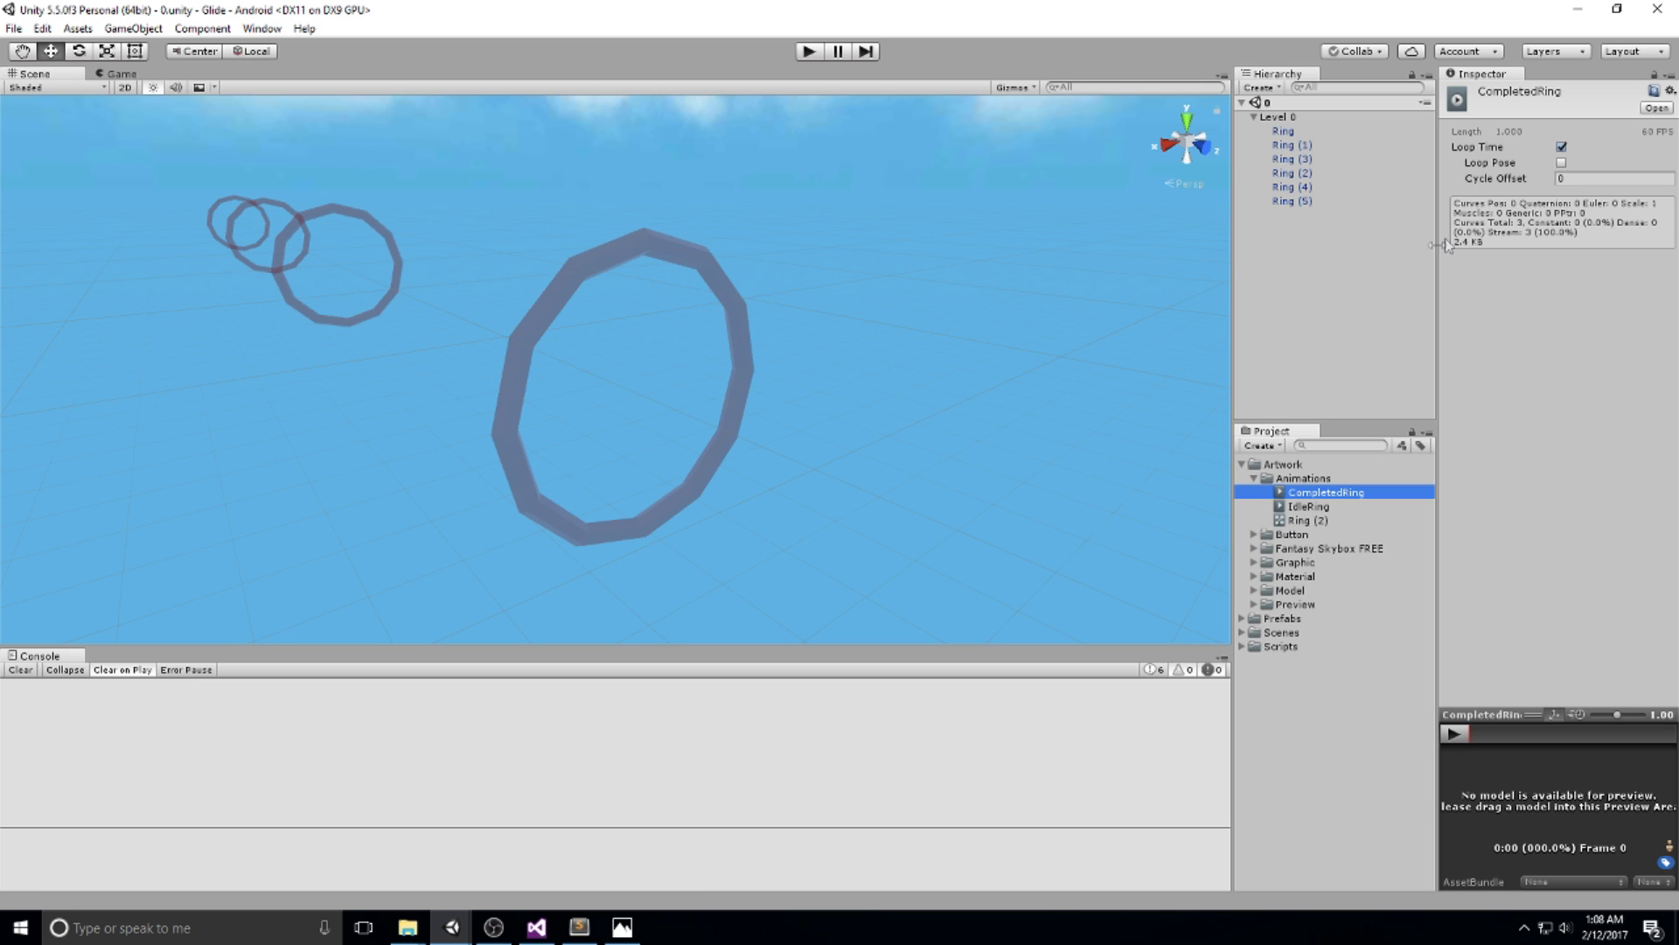
{"action": "left_click", "coordinate": [1563, 147]}
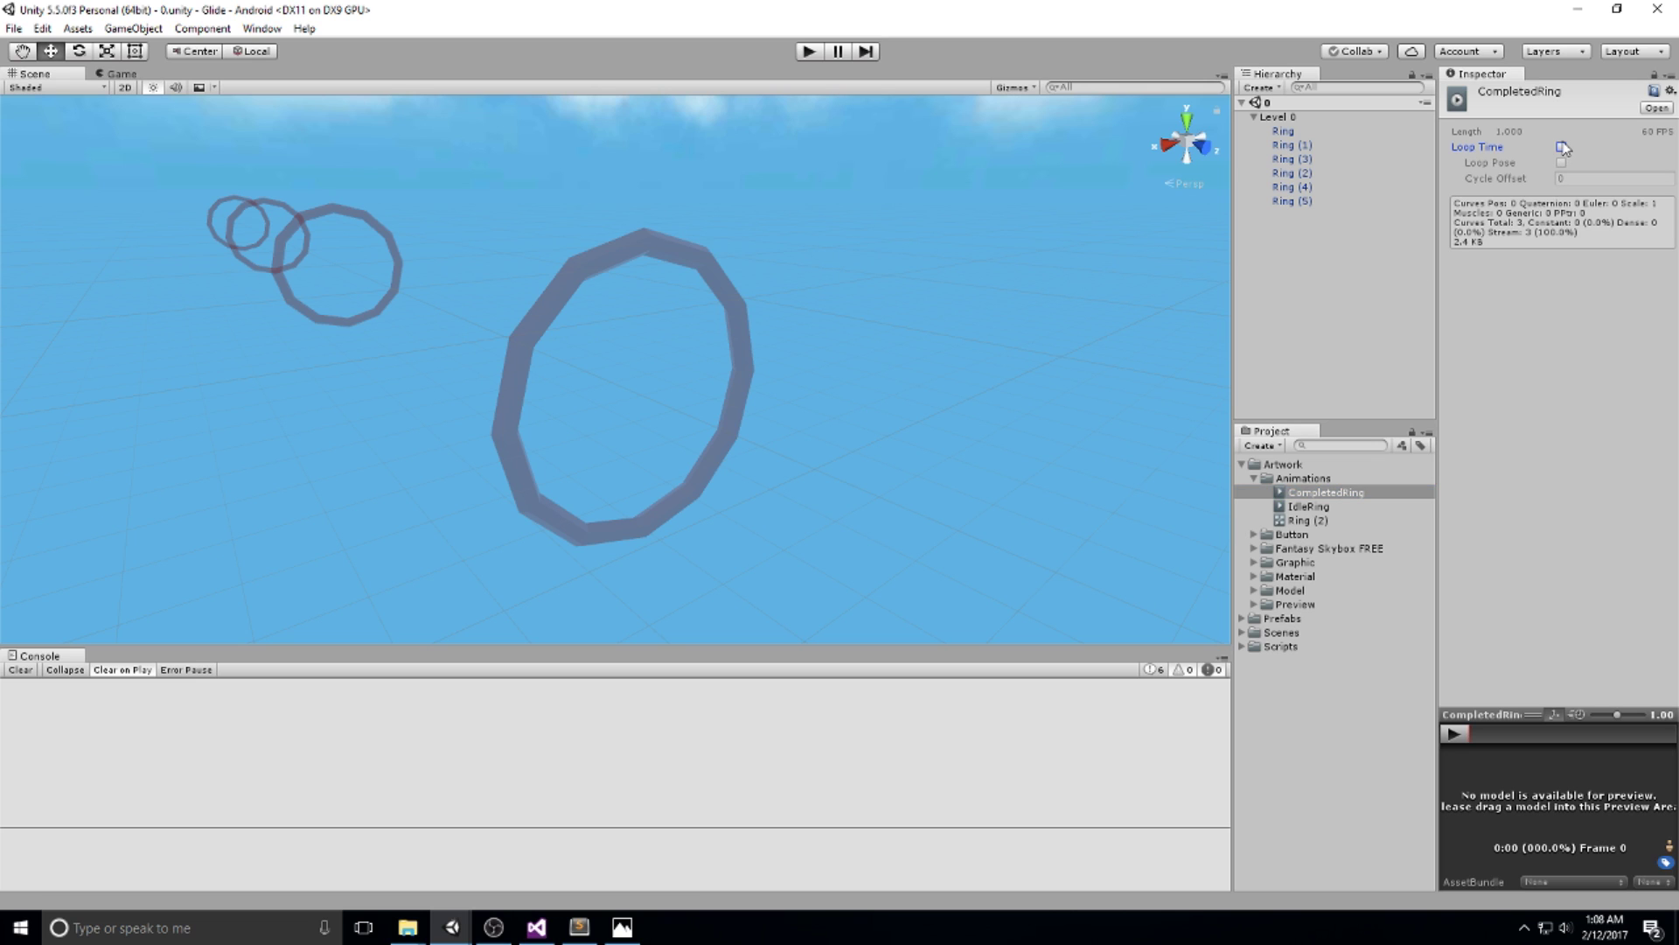
{"action": "left_click", "coordinate": [1318, 512]}
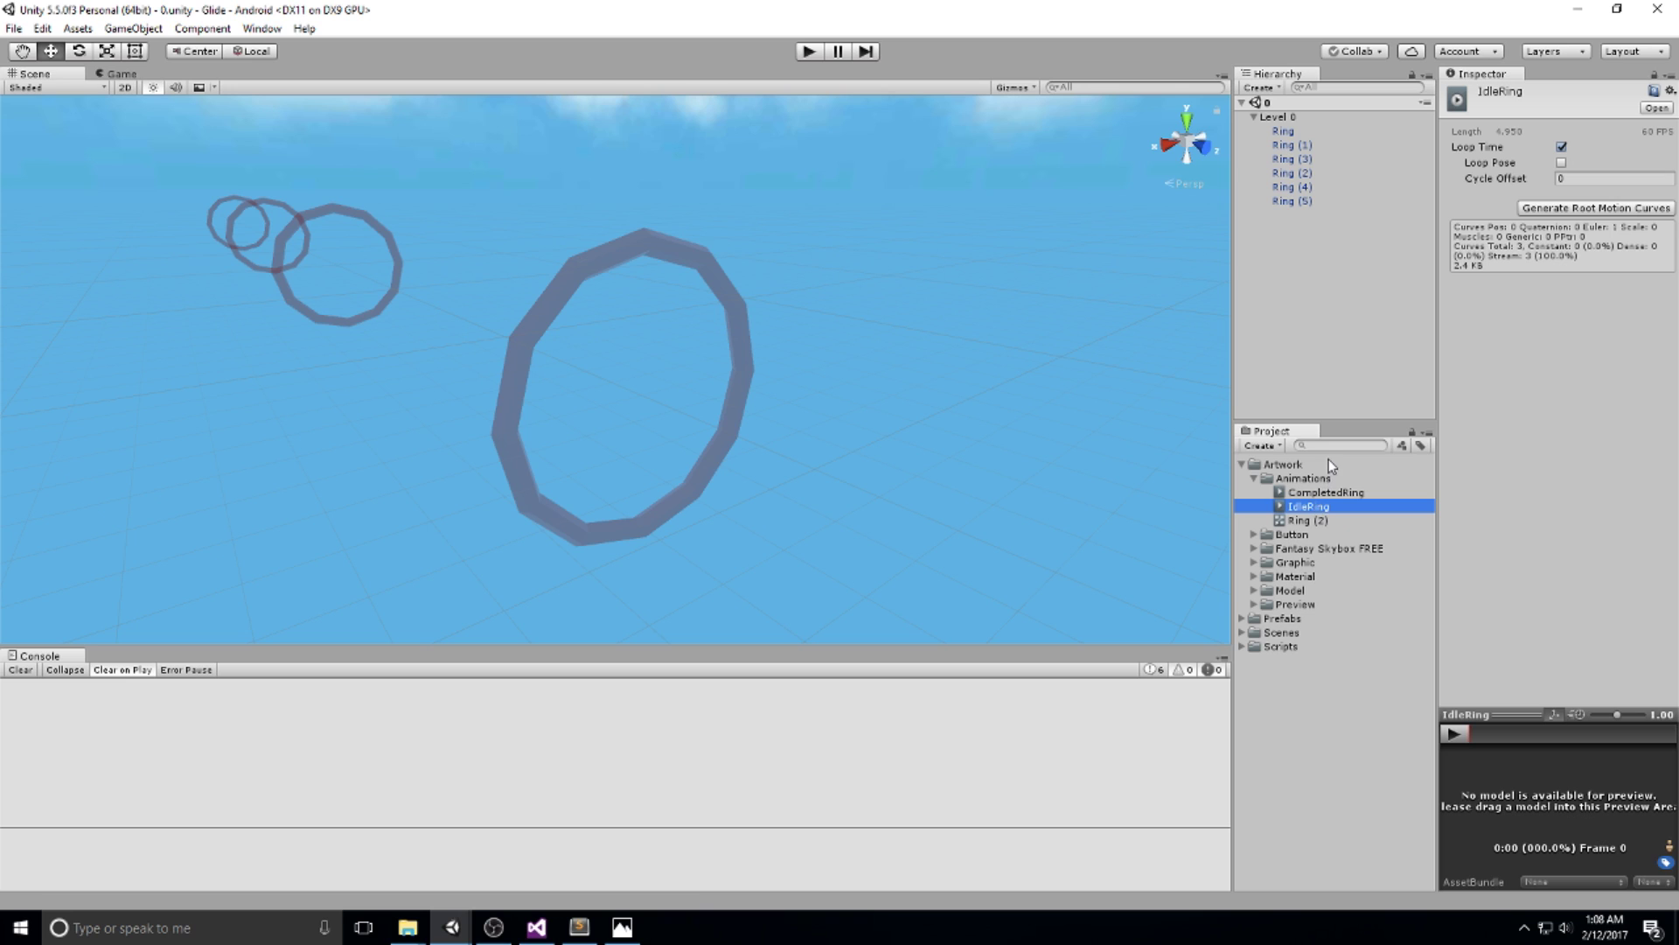
{"action": "left_click", "coordinate": [1301, 521]}
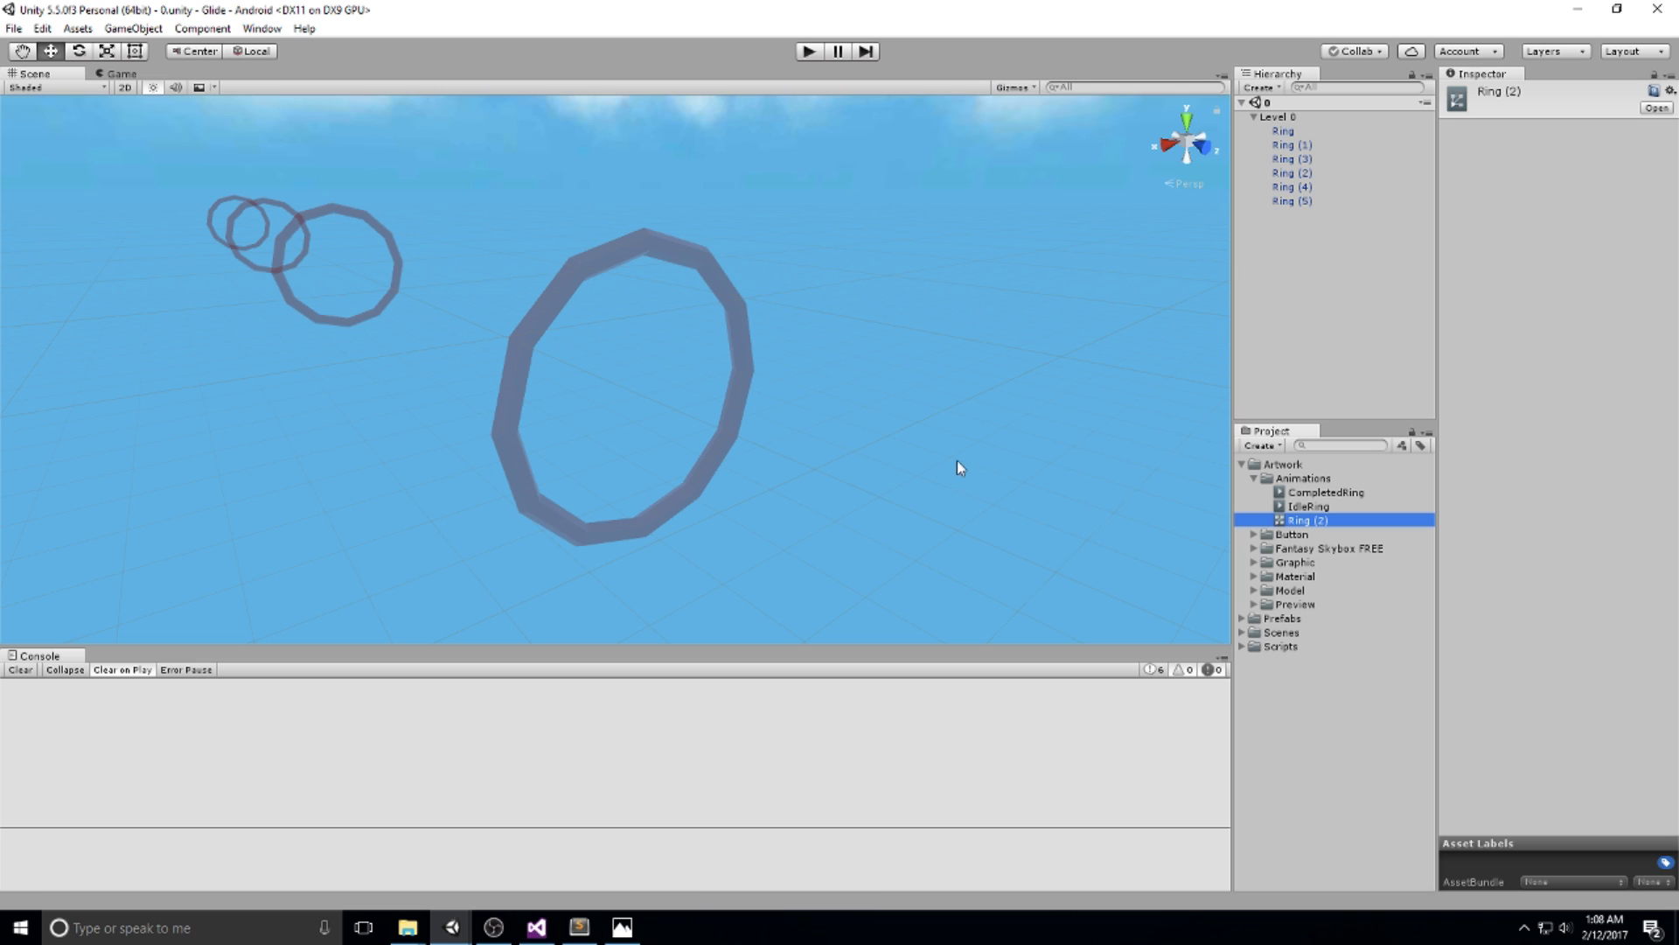
{"action": "left_click", "coordinate": [1310, 752]}
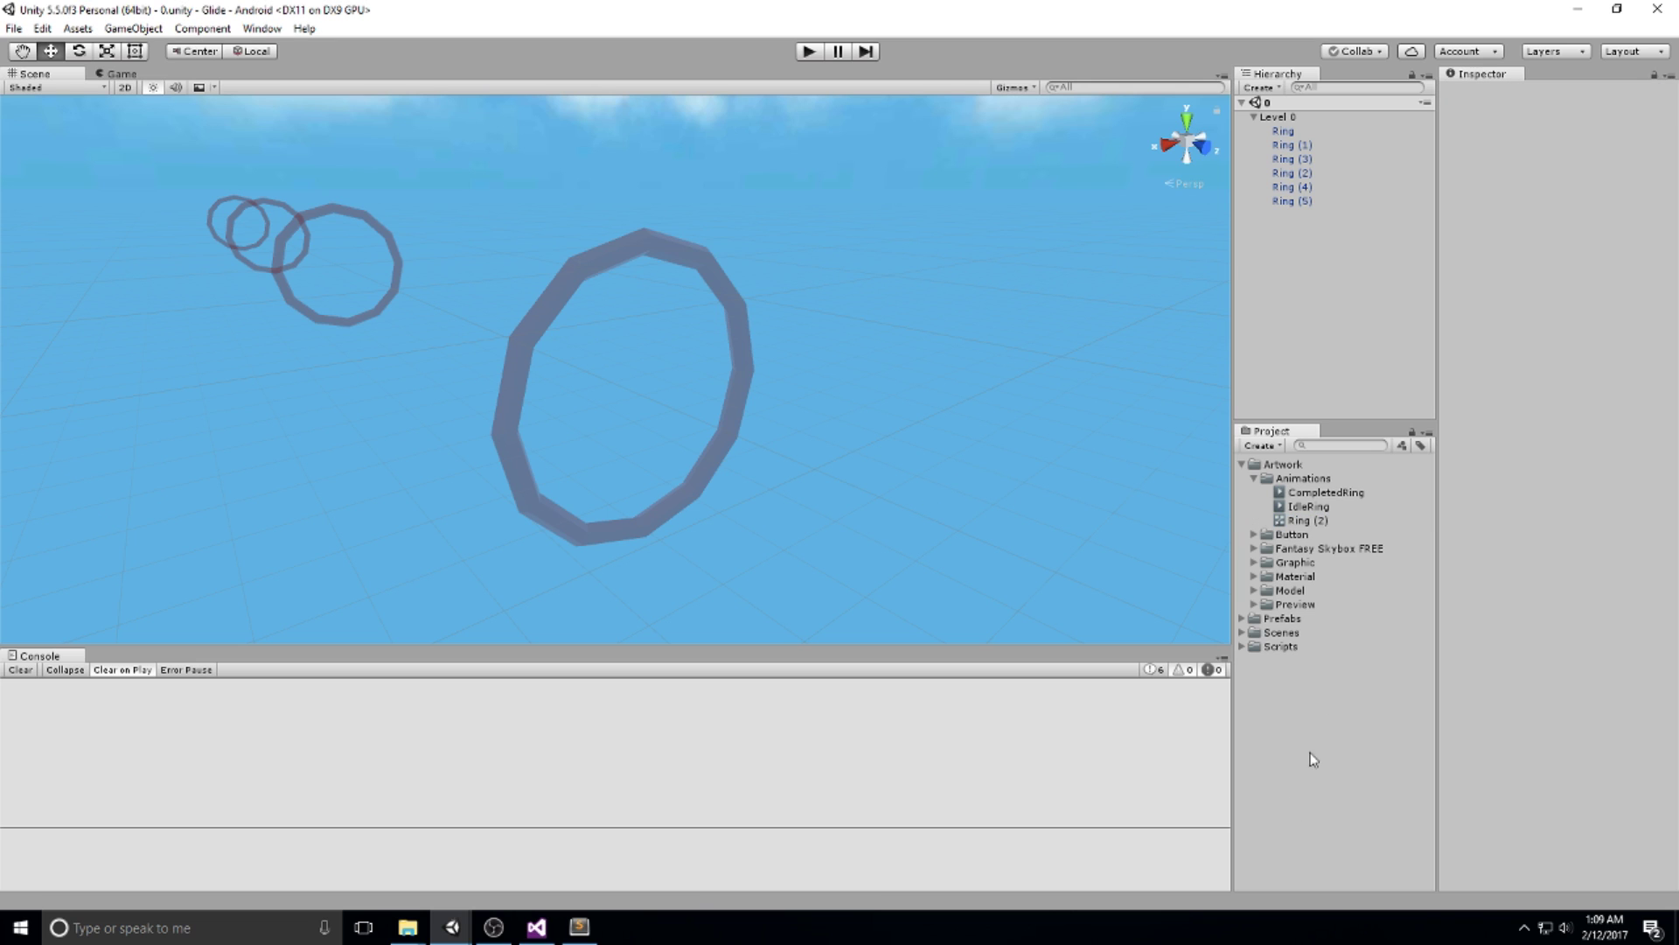
{"action": "double_click", "coordinate": [1305, 525]}
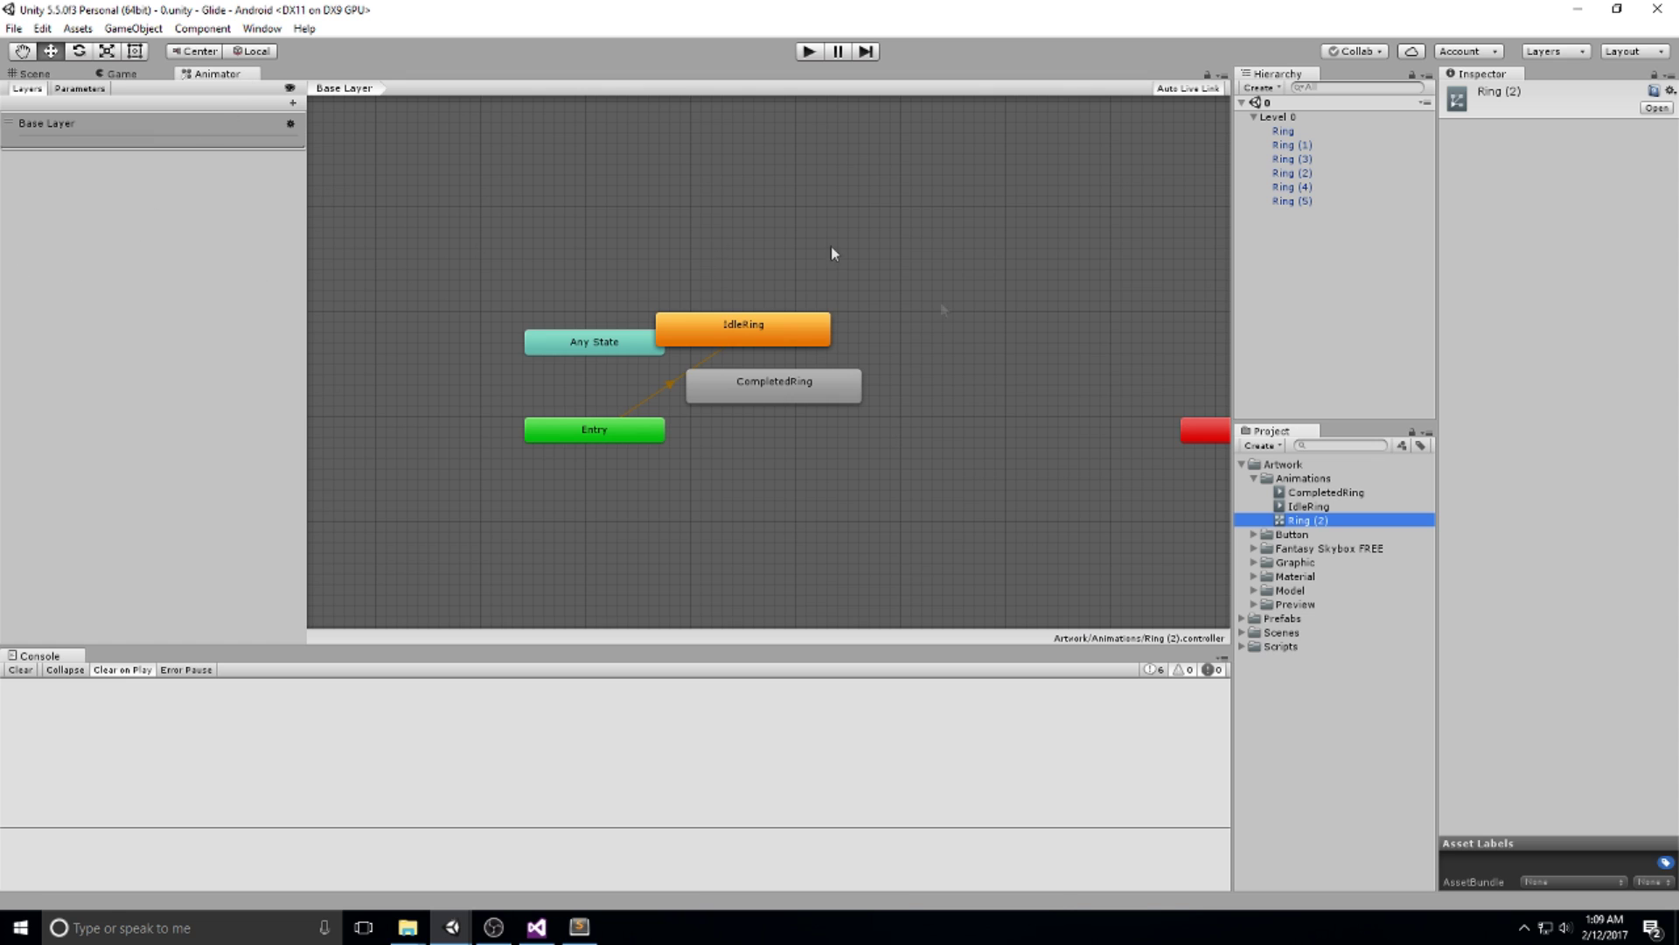
Arrange IdleRing beside the Entry state and CompletedRing up to its right.
{"action": "left_click", "coordinate": [897, 302]}
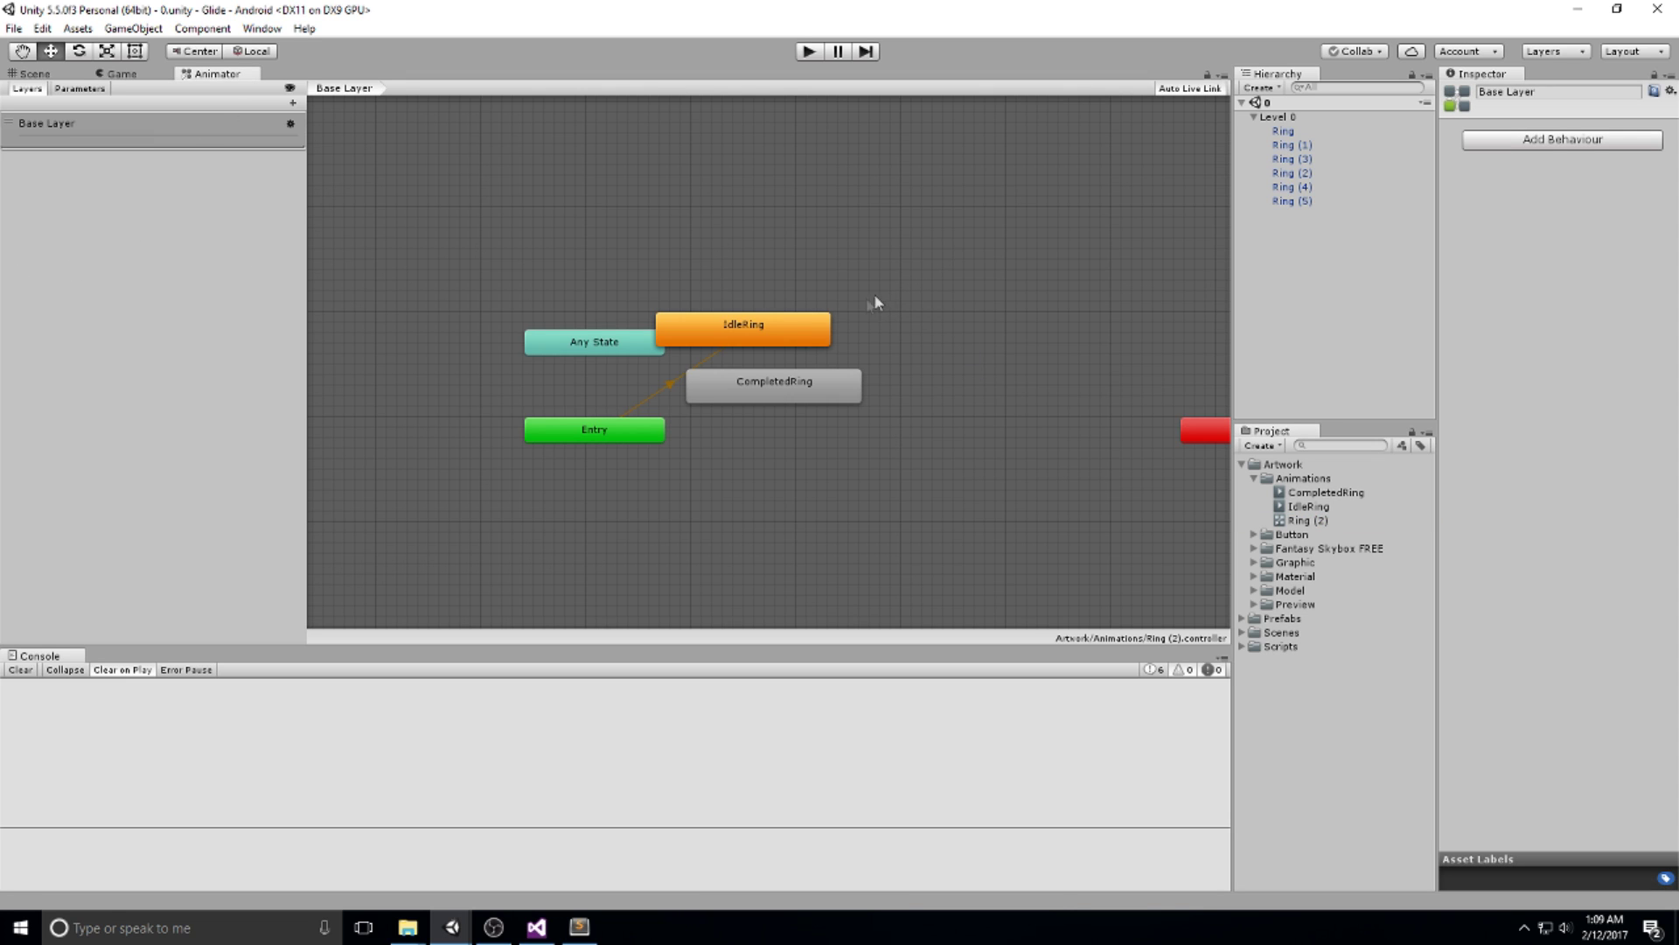
{"action": "left_click_drag", "start_coordinate": [766, 348], "coordinate": [846, 446]}
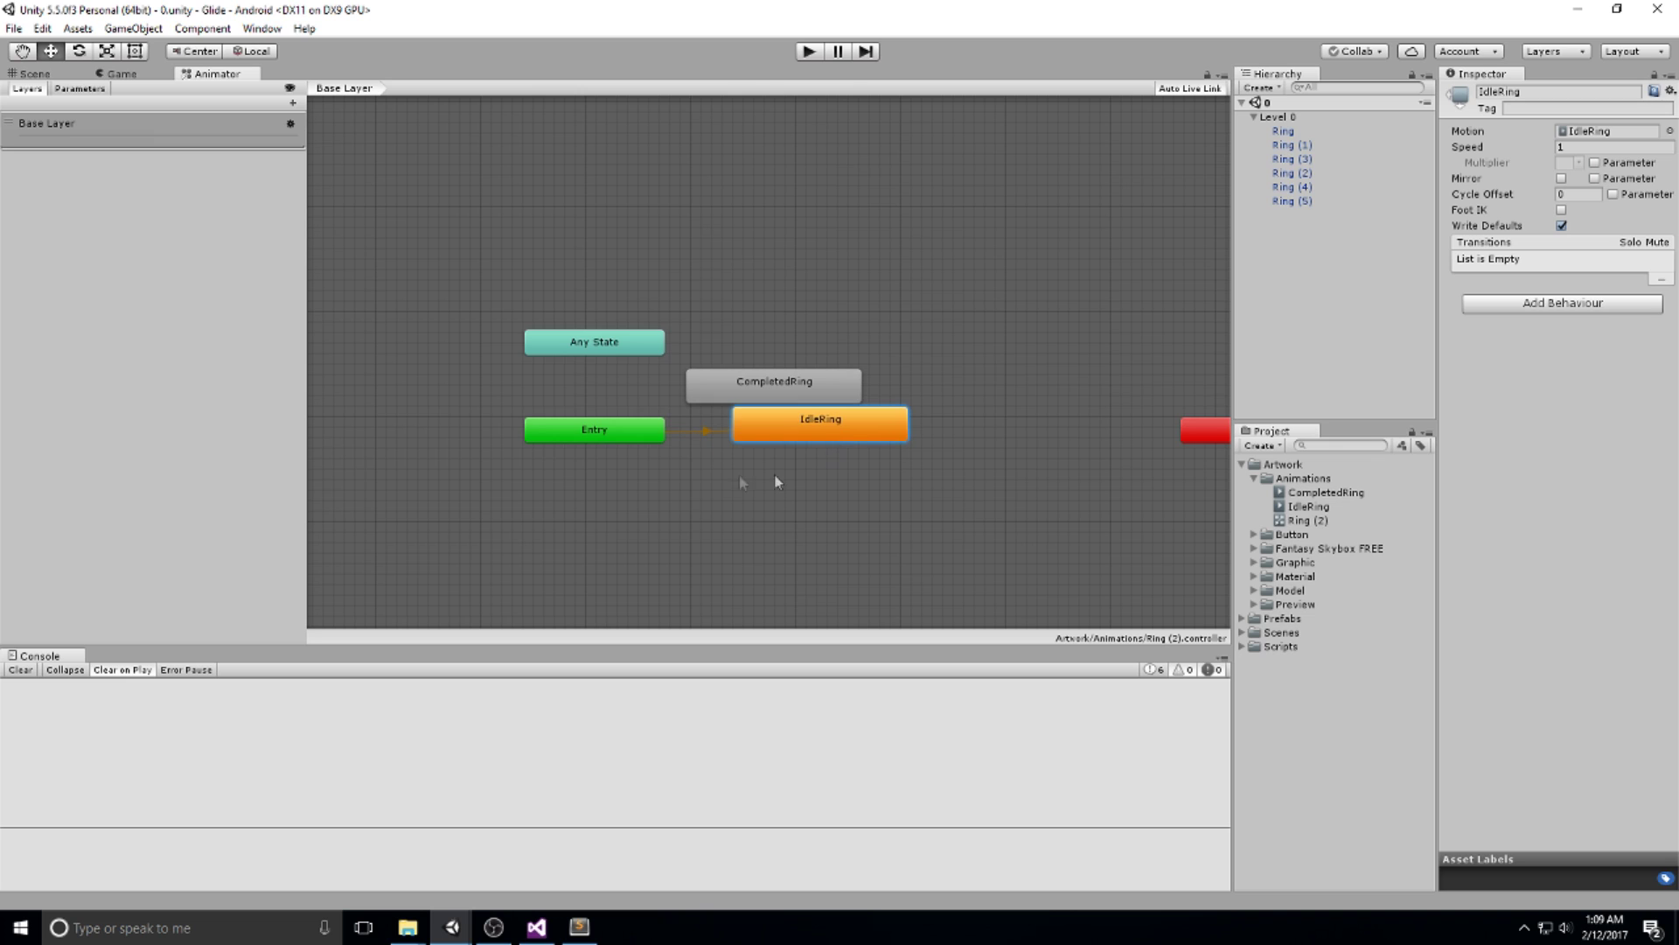
{"action": "left_click", "coordinate": [575, 435]}
{"action": "left_click_drag", "start_coordinate": [796, 421], "coordinate": [805, 432]}
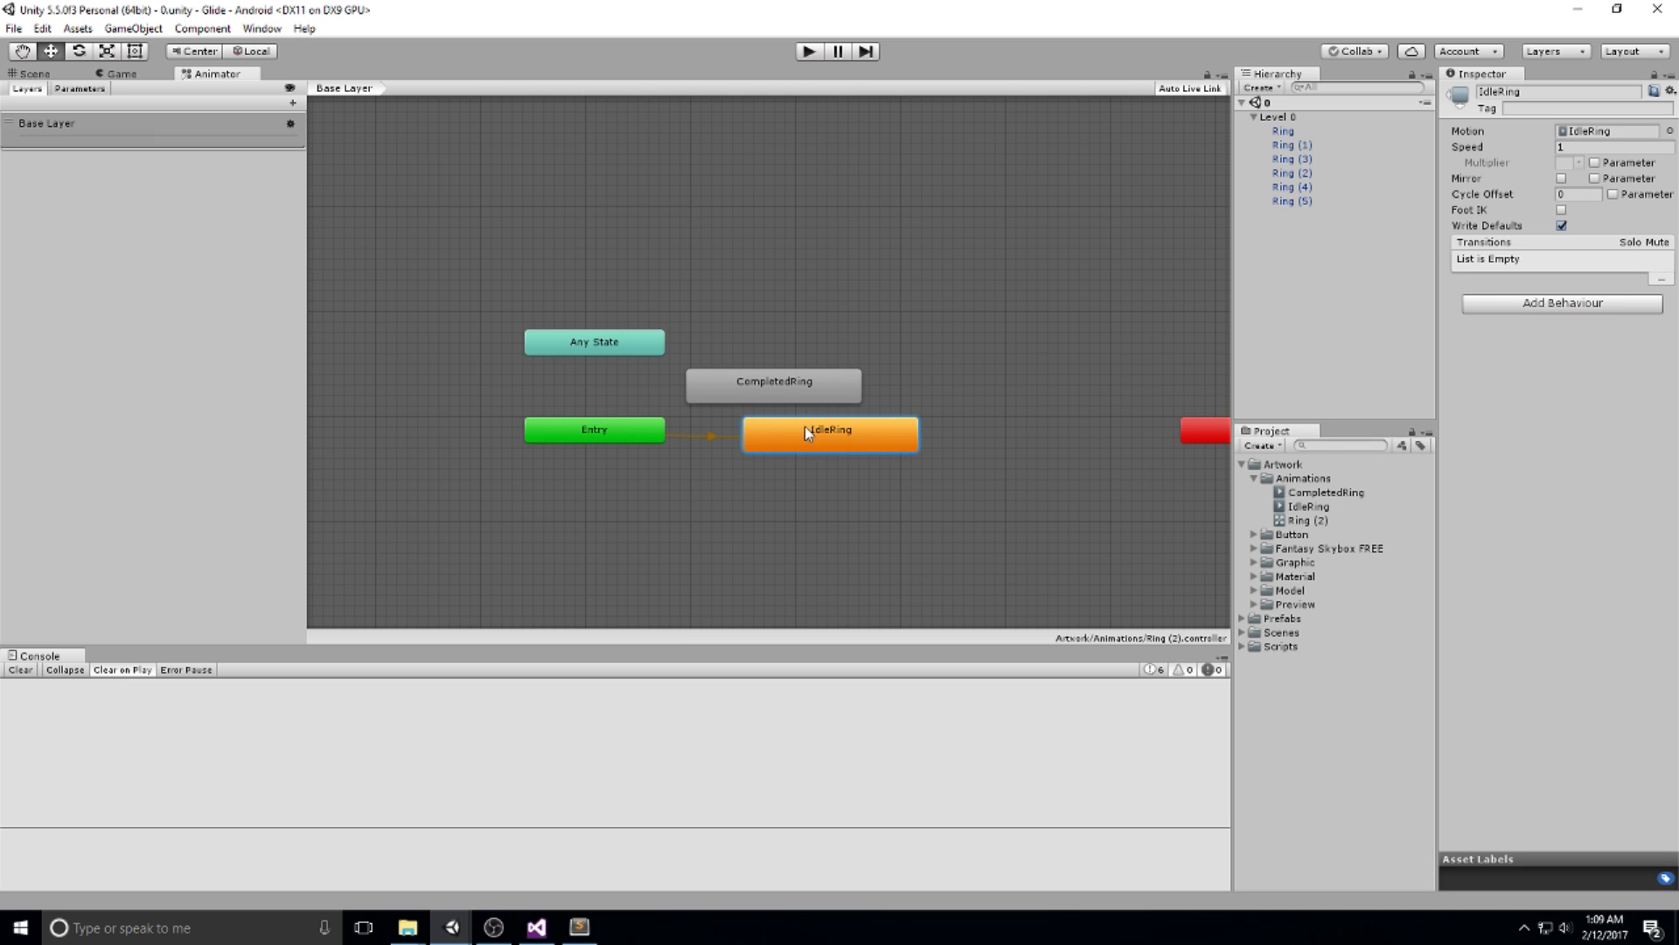
{"action": "left_click_drag", "start_coordinate": [786, 376], "coordinate": [1053, 297]}
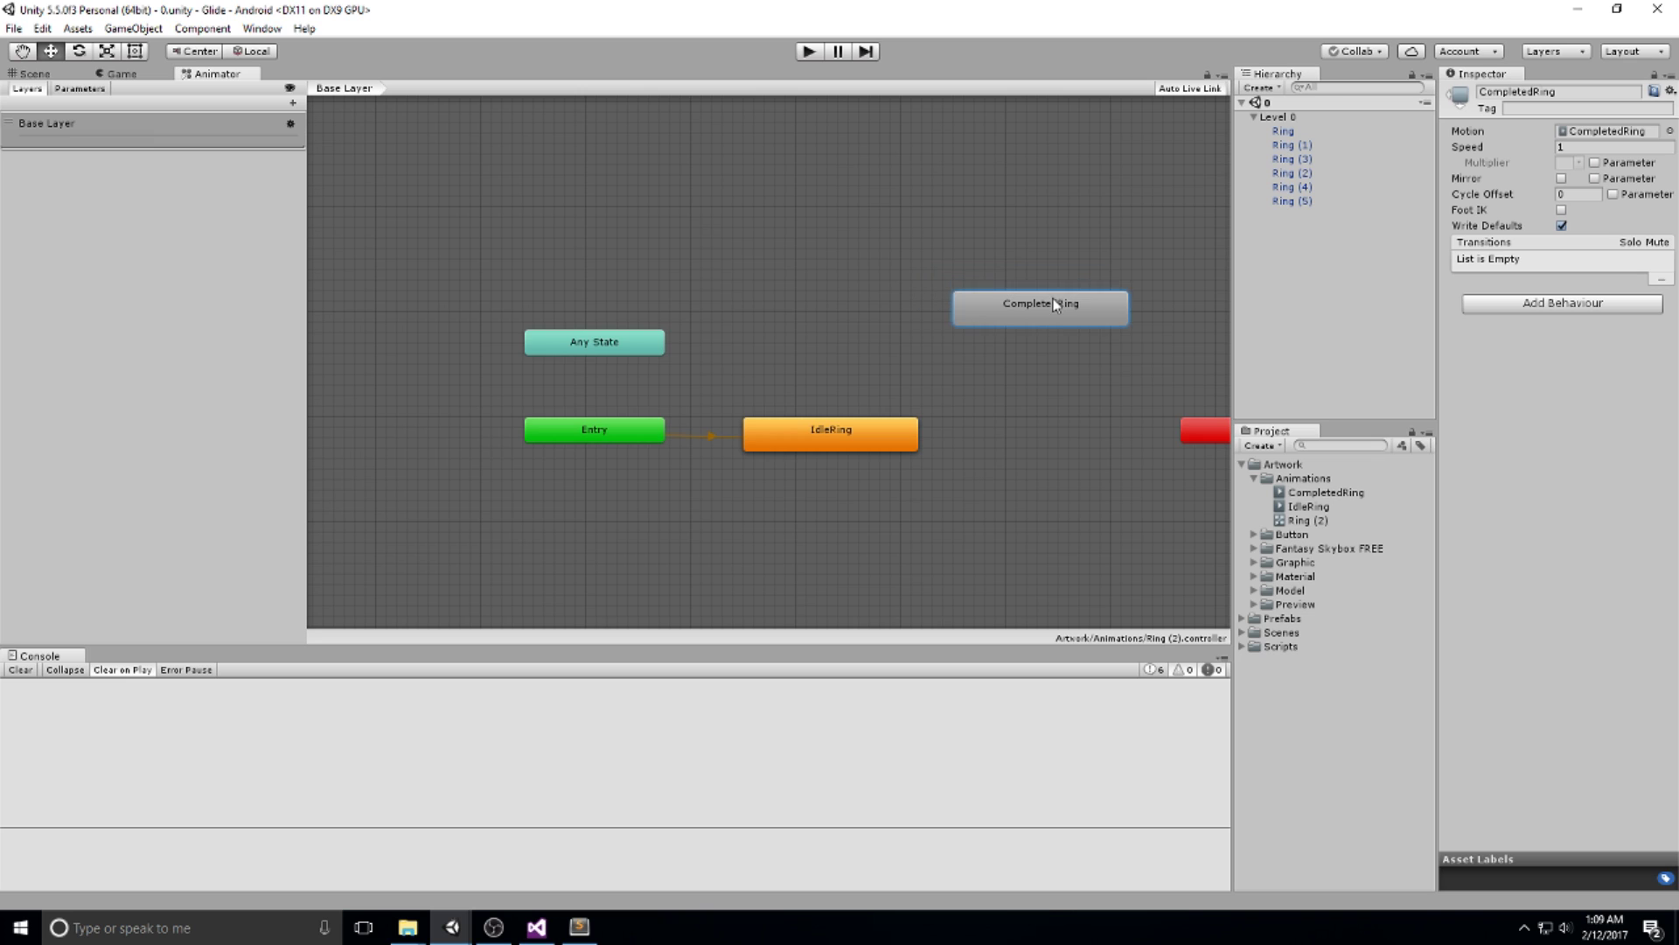
{"action": "left_click", "coordinate": [811, 438]}
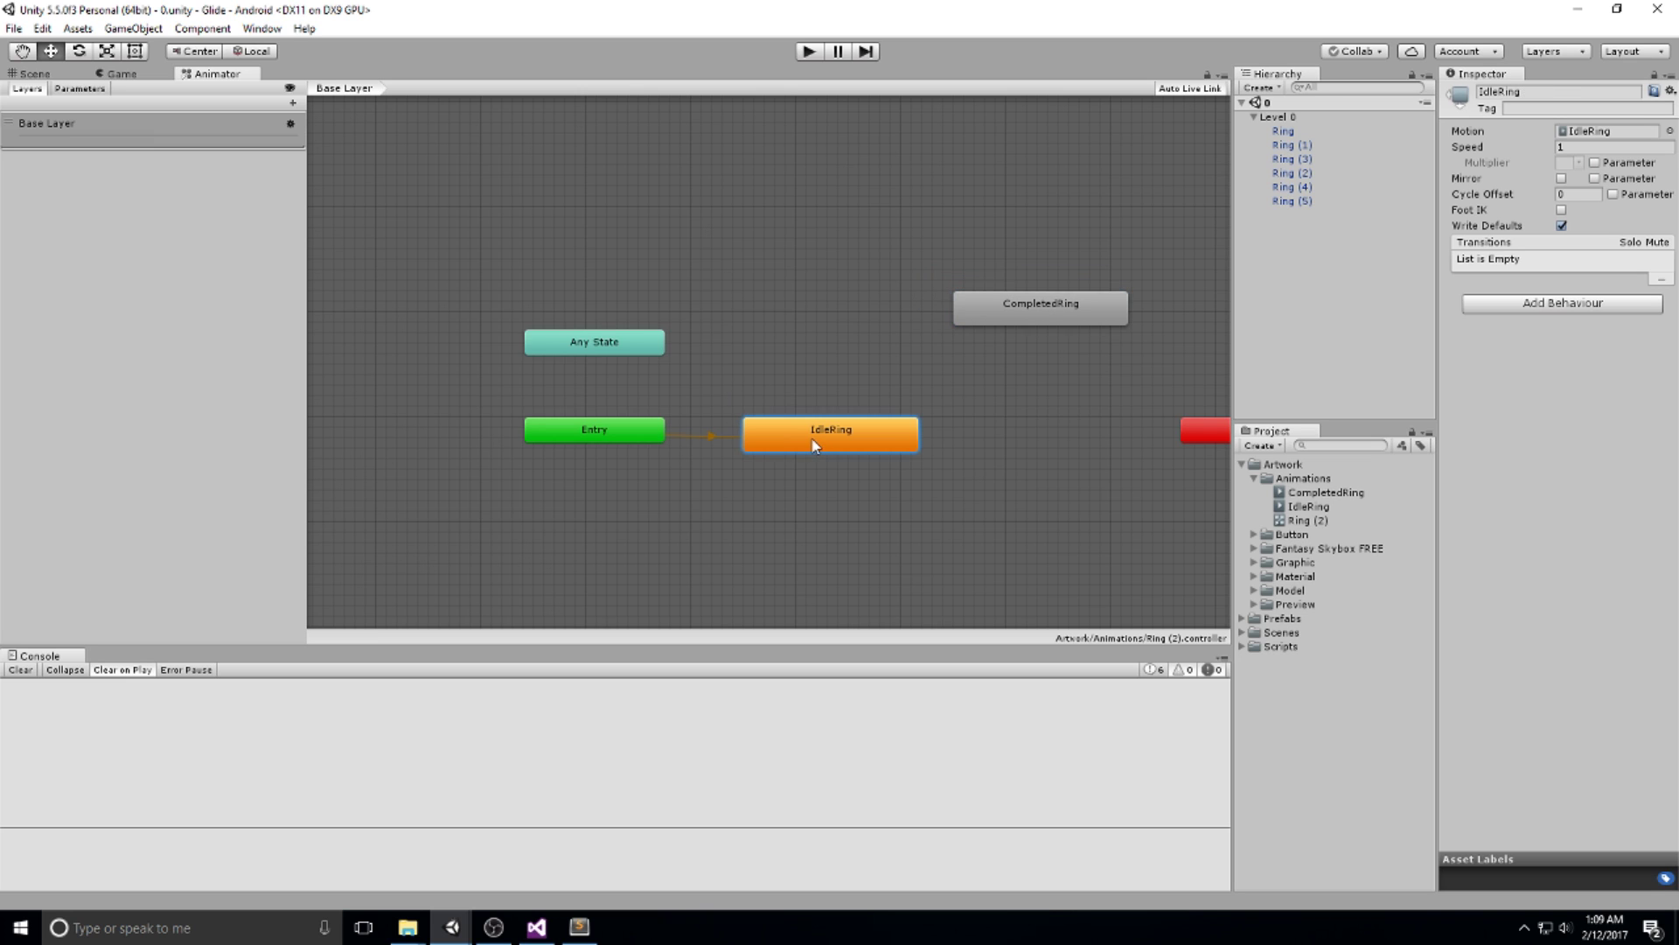
Add a transition from IdleRing to CompletedRing and select it.
{"action": "left_click", "coordinate": [910, 375]}
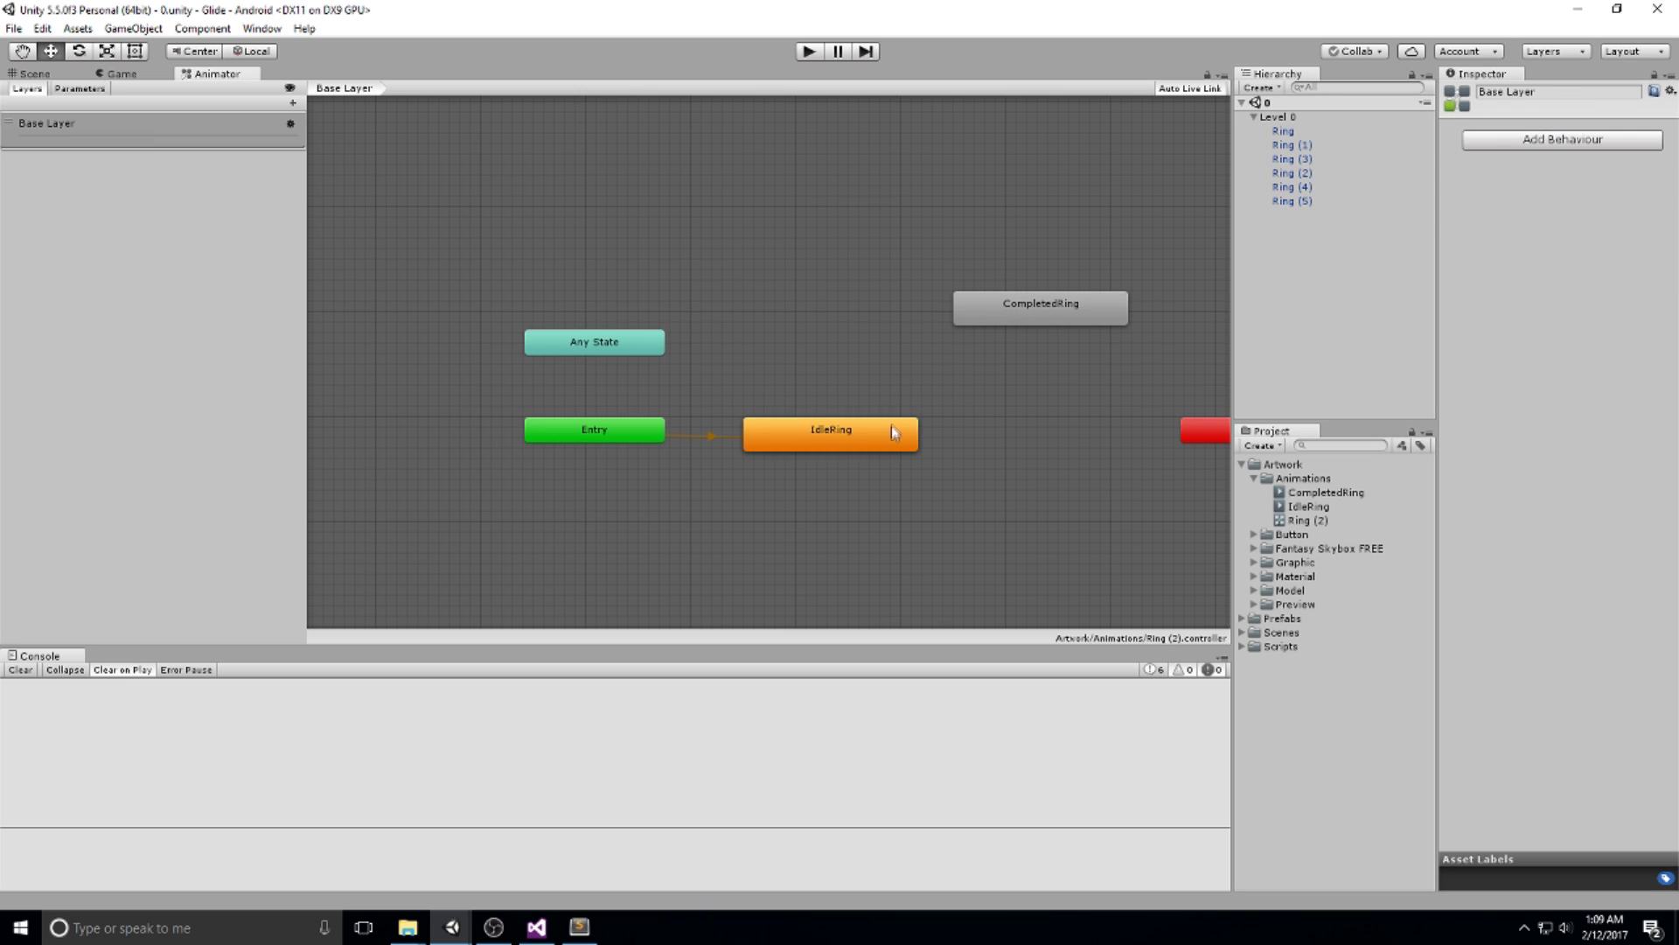
{"action": "left_click", "coordinate": [891, 425]}
{"action": "right_click", "coordinate": [891, 427]}
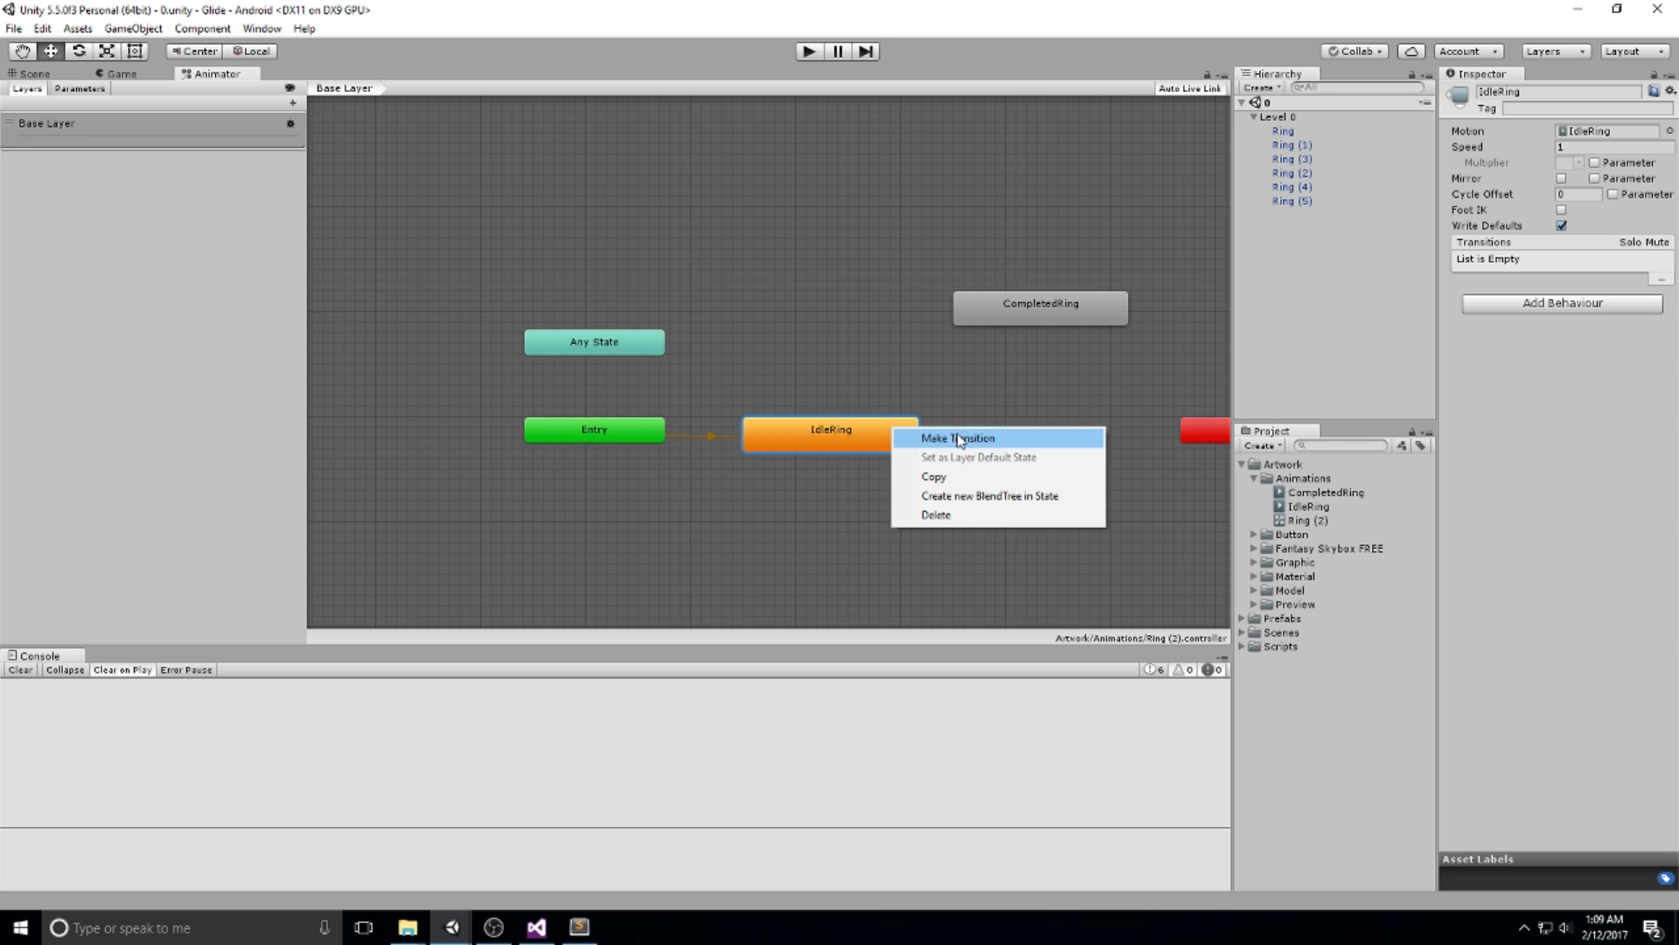
{"action": "left_click", "coordinate": [959, 439]}
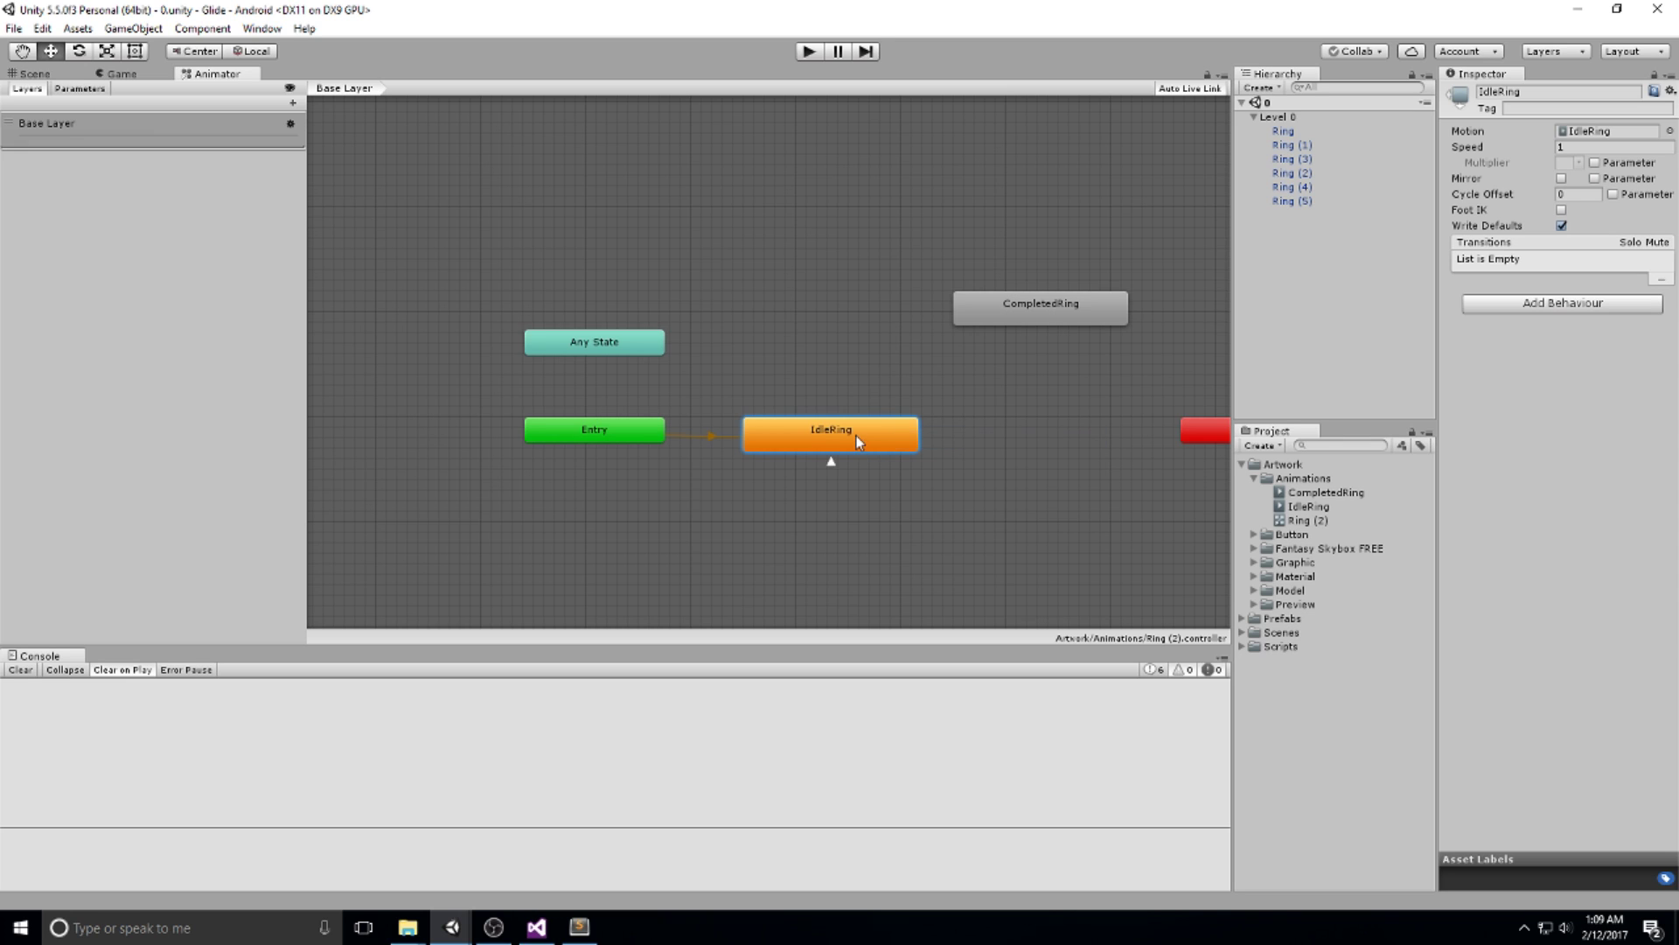
{"action": "left_click", "coordinate": [1046, 306]}
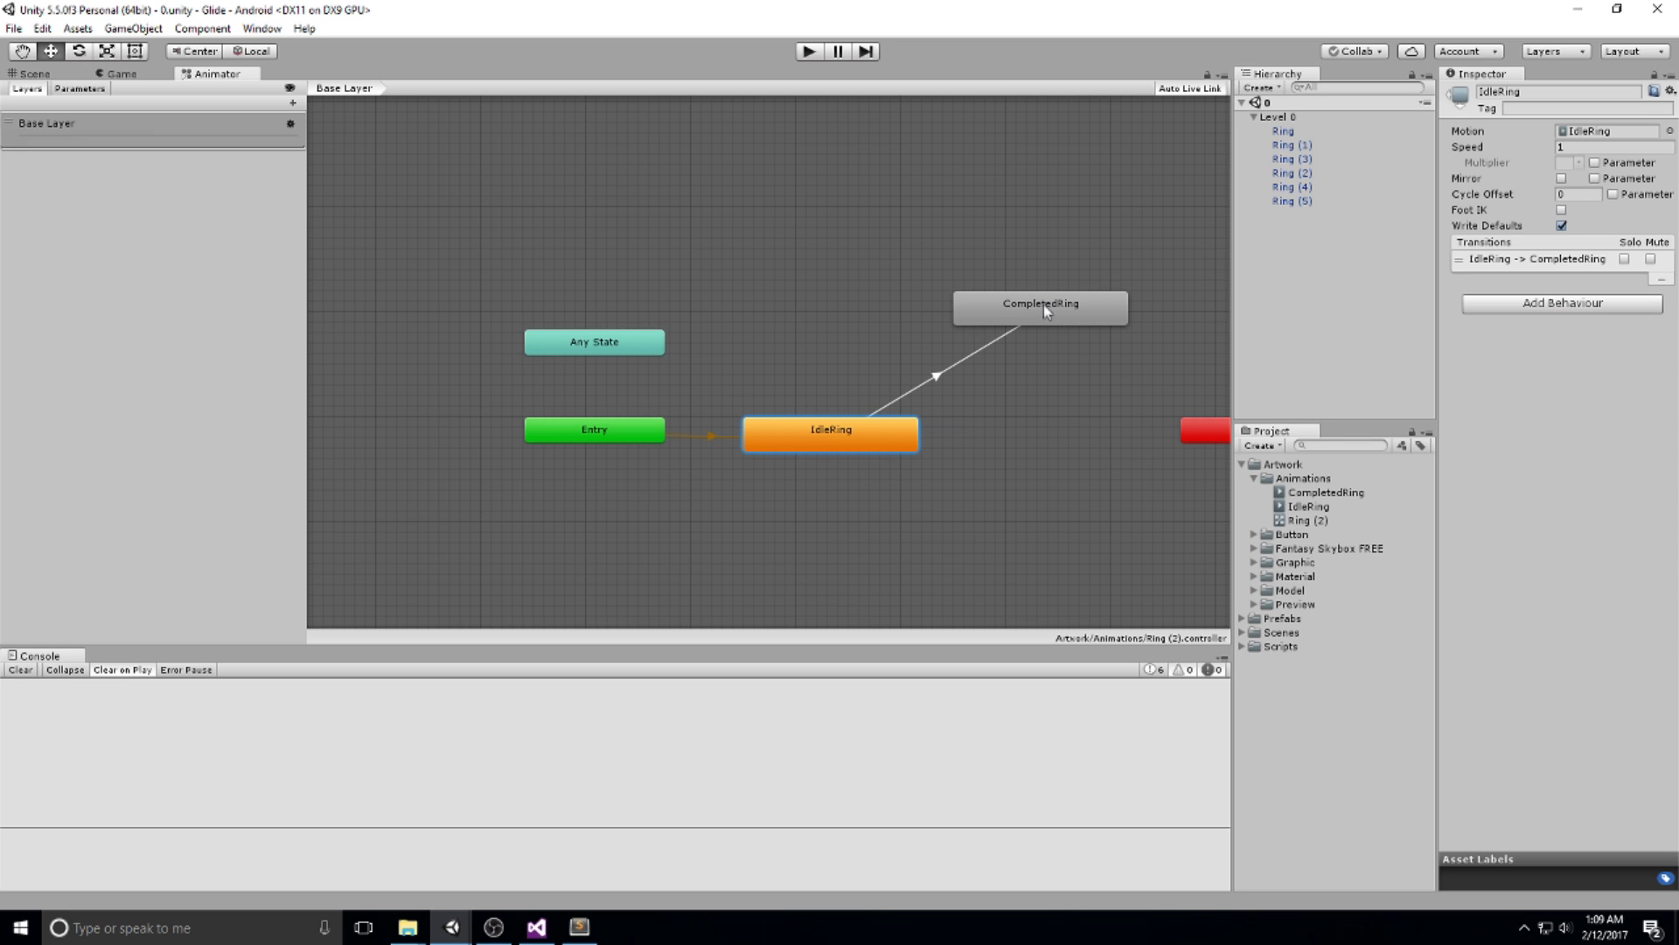
{"action": "left_click", "coordinate": [953, 369]}
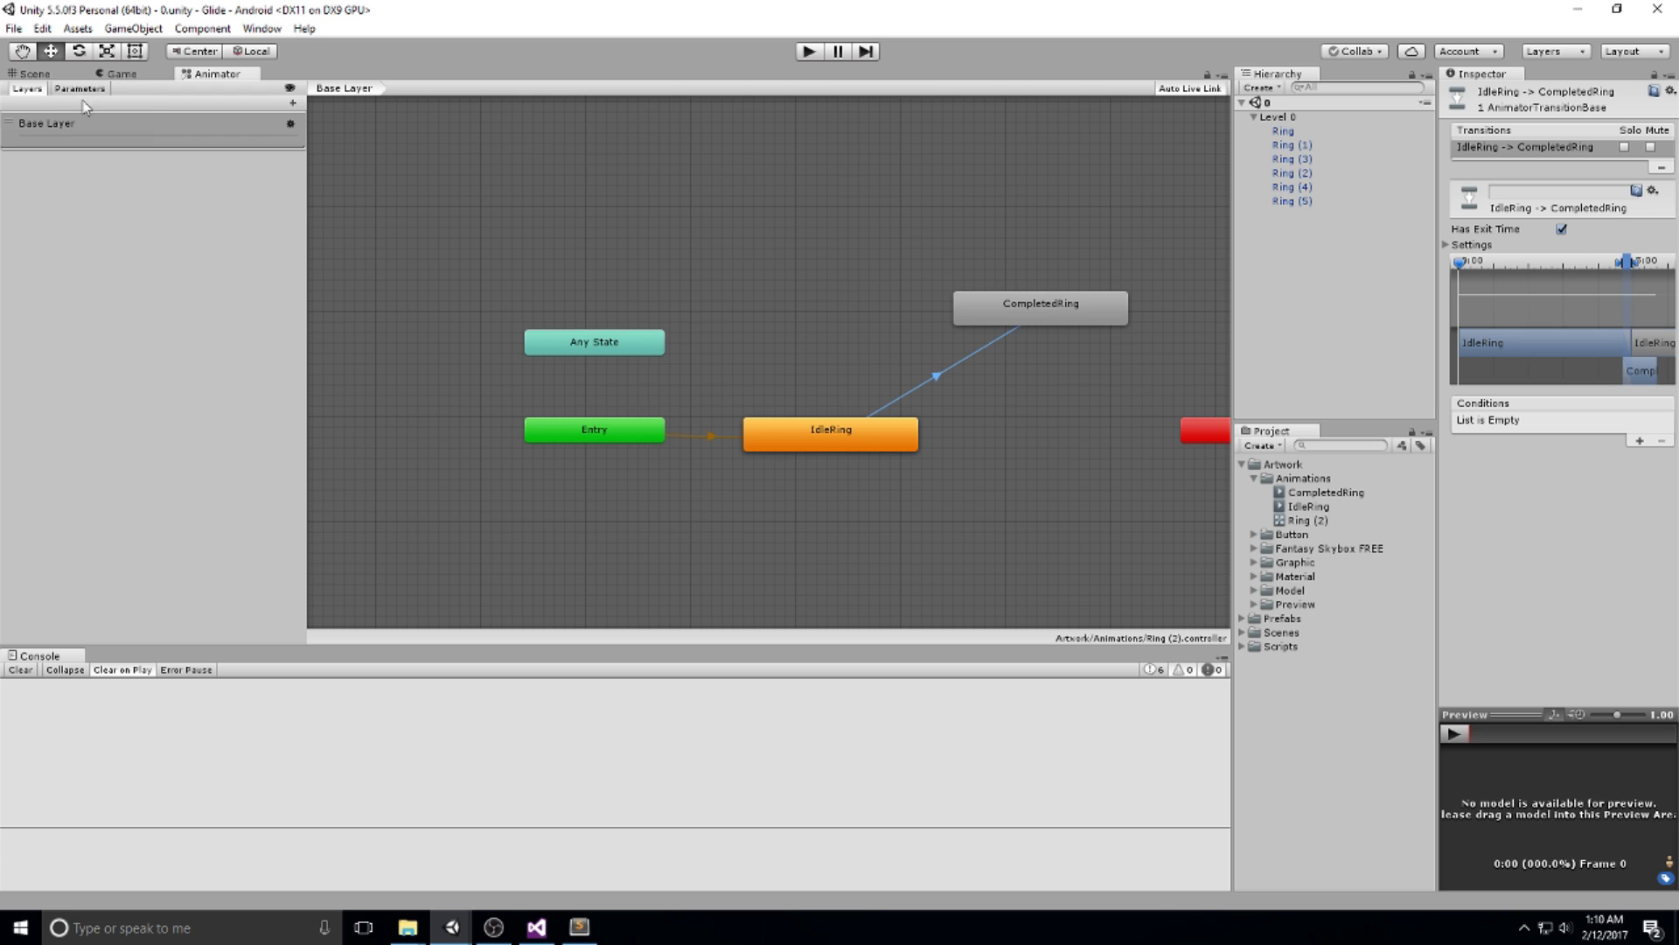
Remove an accidentally added new animator layer.
{"action": "left_click", "coordinate": [293, 103]}
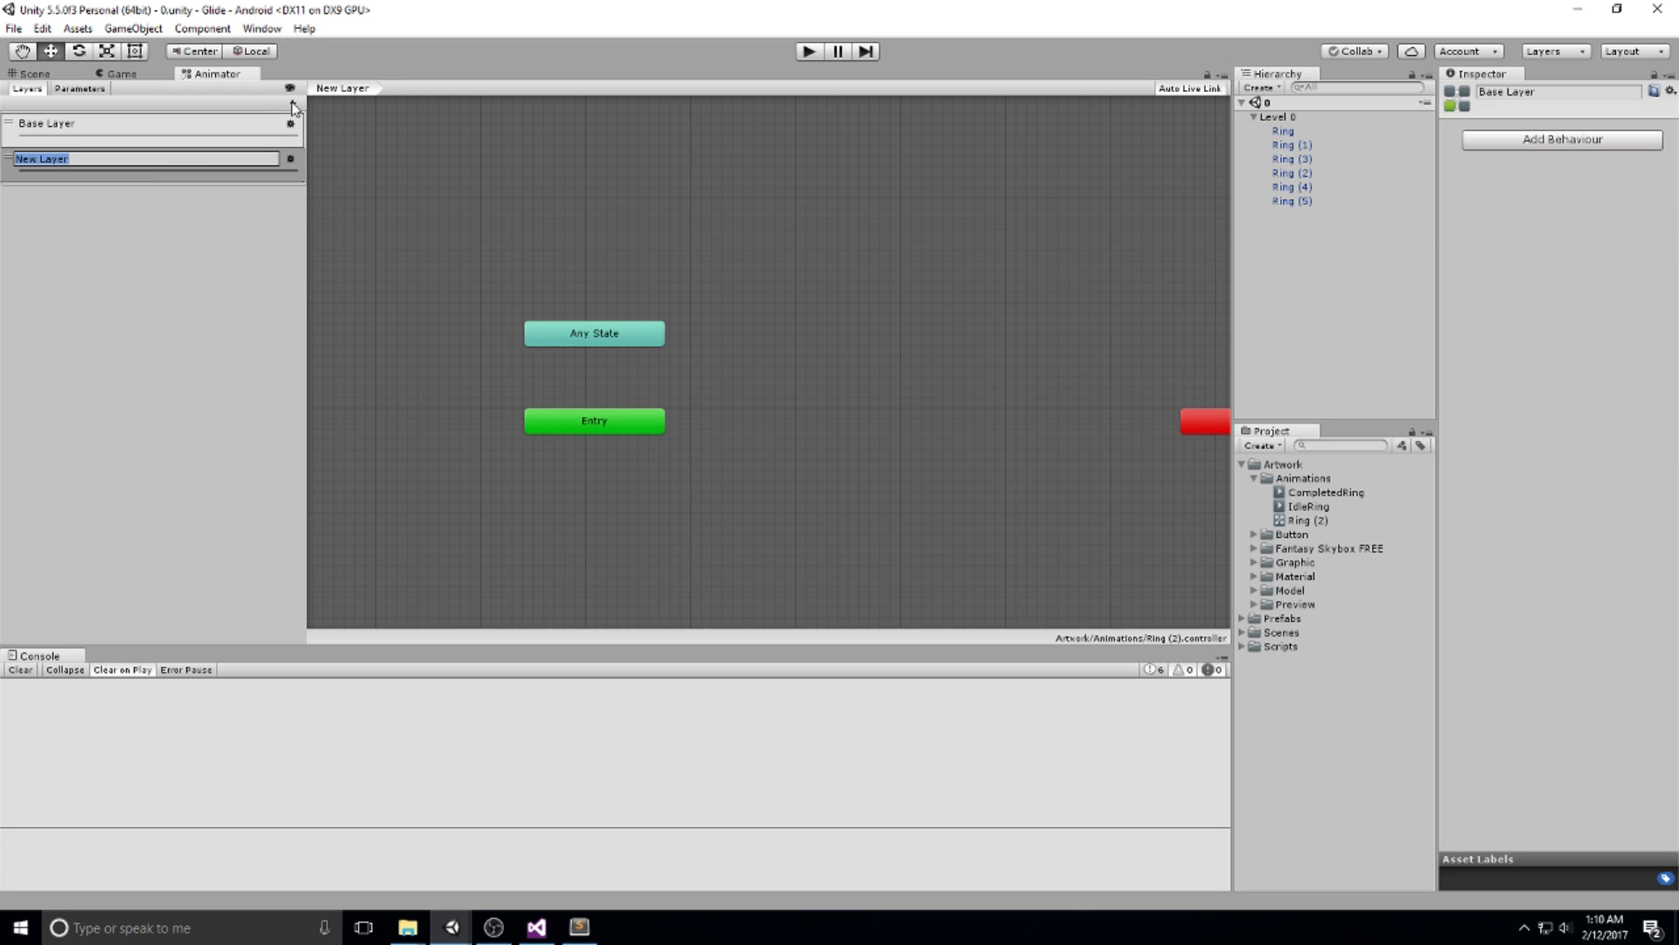
{"action": "double_click", "coordinate": [124, 159]}
{"action": "left_click", "coordinate": [102, 193]}
{"action": "key", "text": "Delete"}
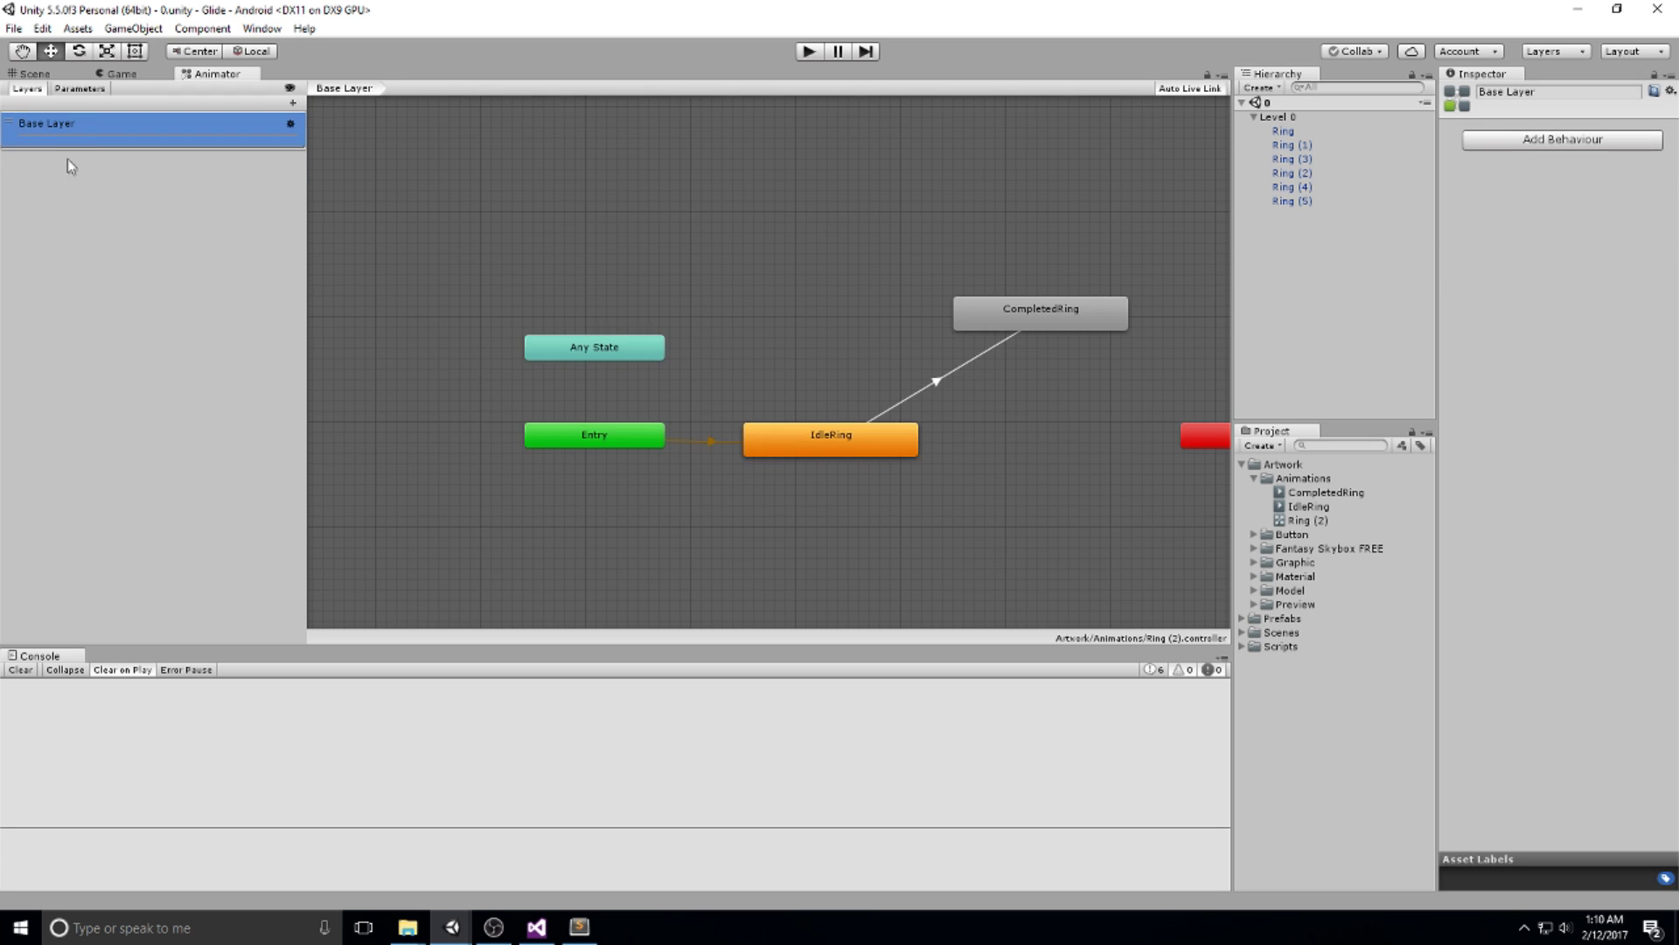
Add a Trigger parameter named collectionTrigger in the Parameters list.
{"action": "left_click", "coordinate": [86, 91]}
{"action": "left_click", "coordinate": [293, 103]}
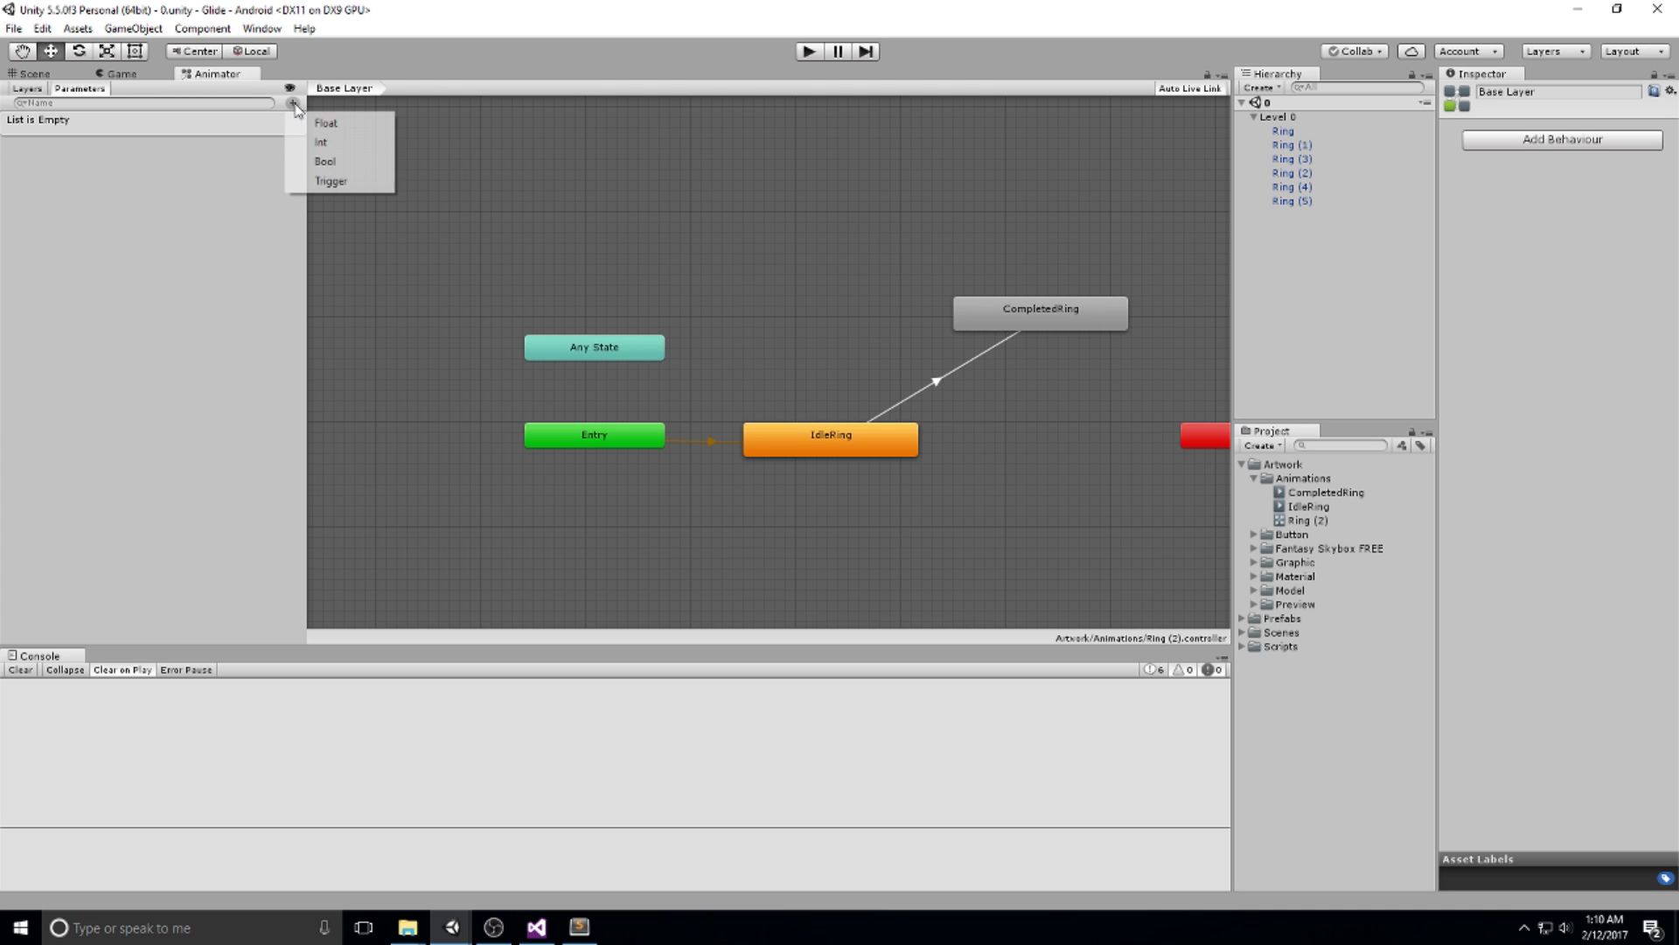
{"action": "left_click", "coordinate": [331, 181]}
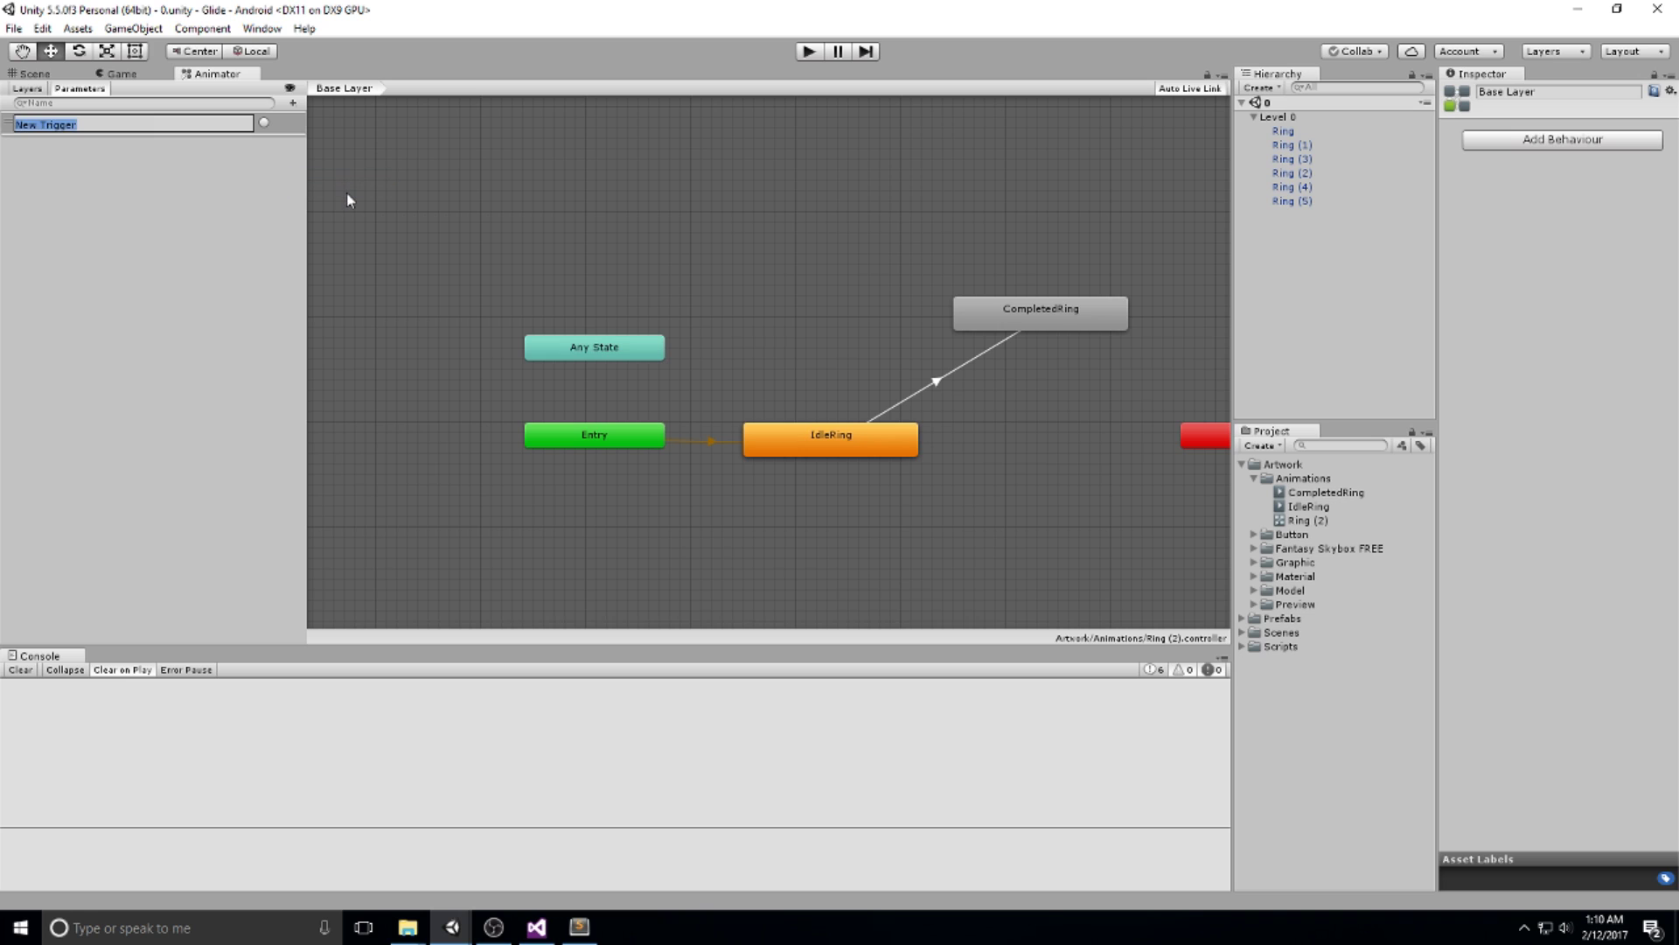
{"action": "type", "text": "collectionTrigger"}
{"action": "key", "text": "Return"}
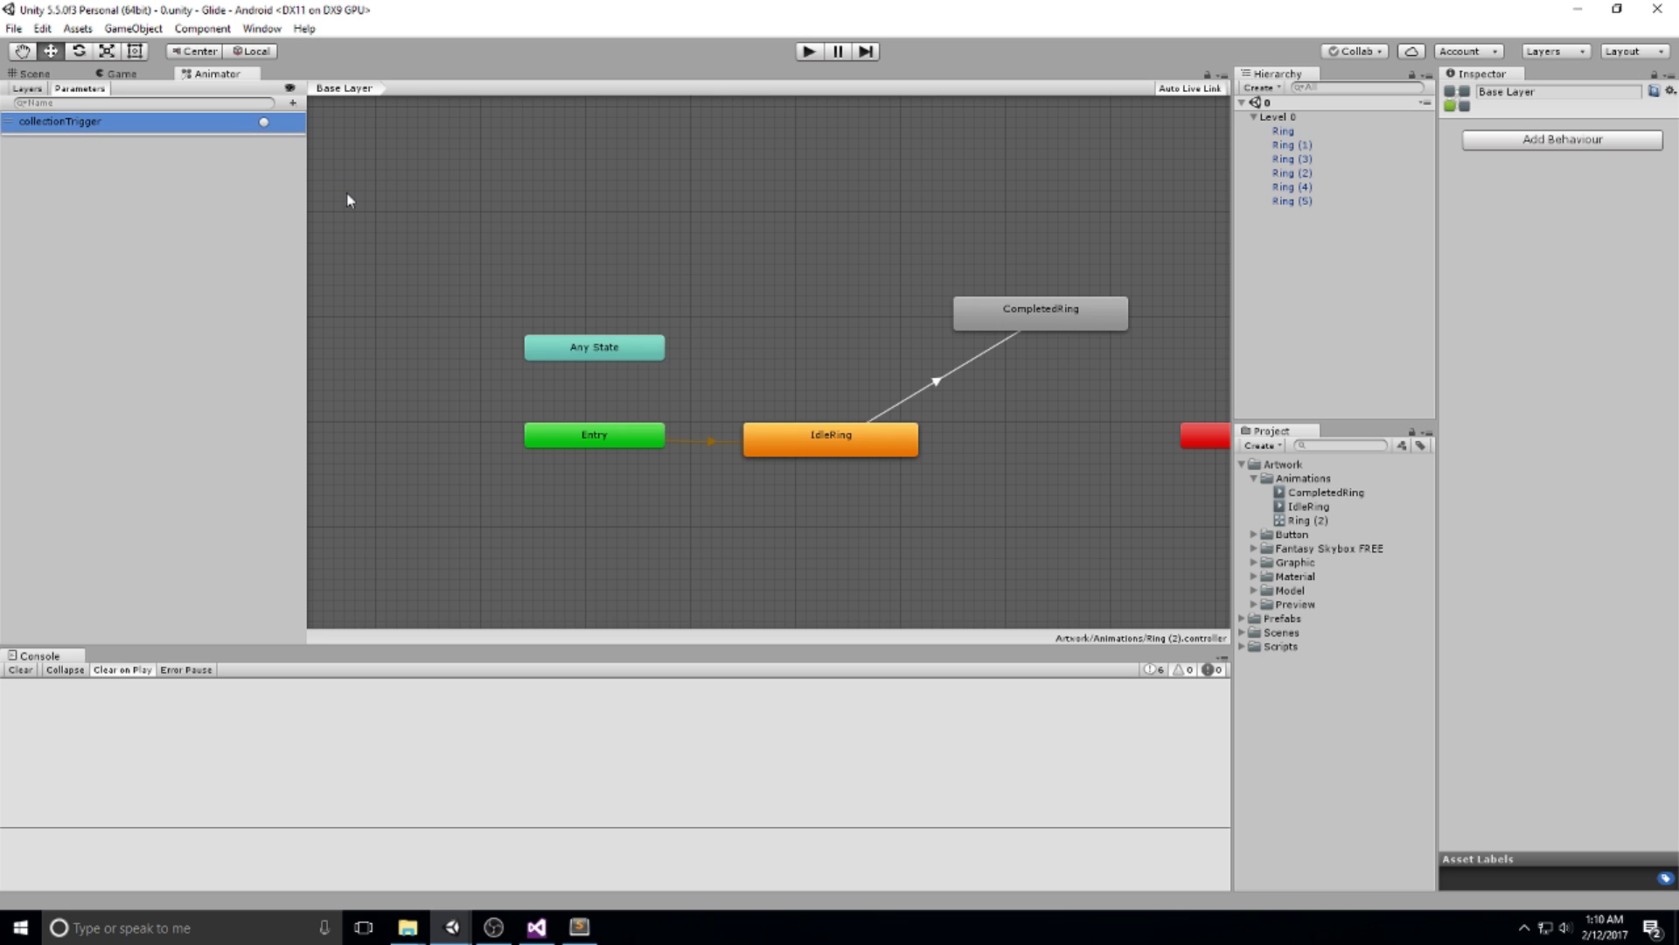
{"action": "right_click", "coordinate": [91, 124]}
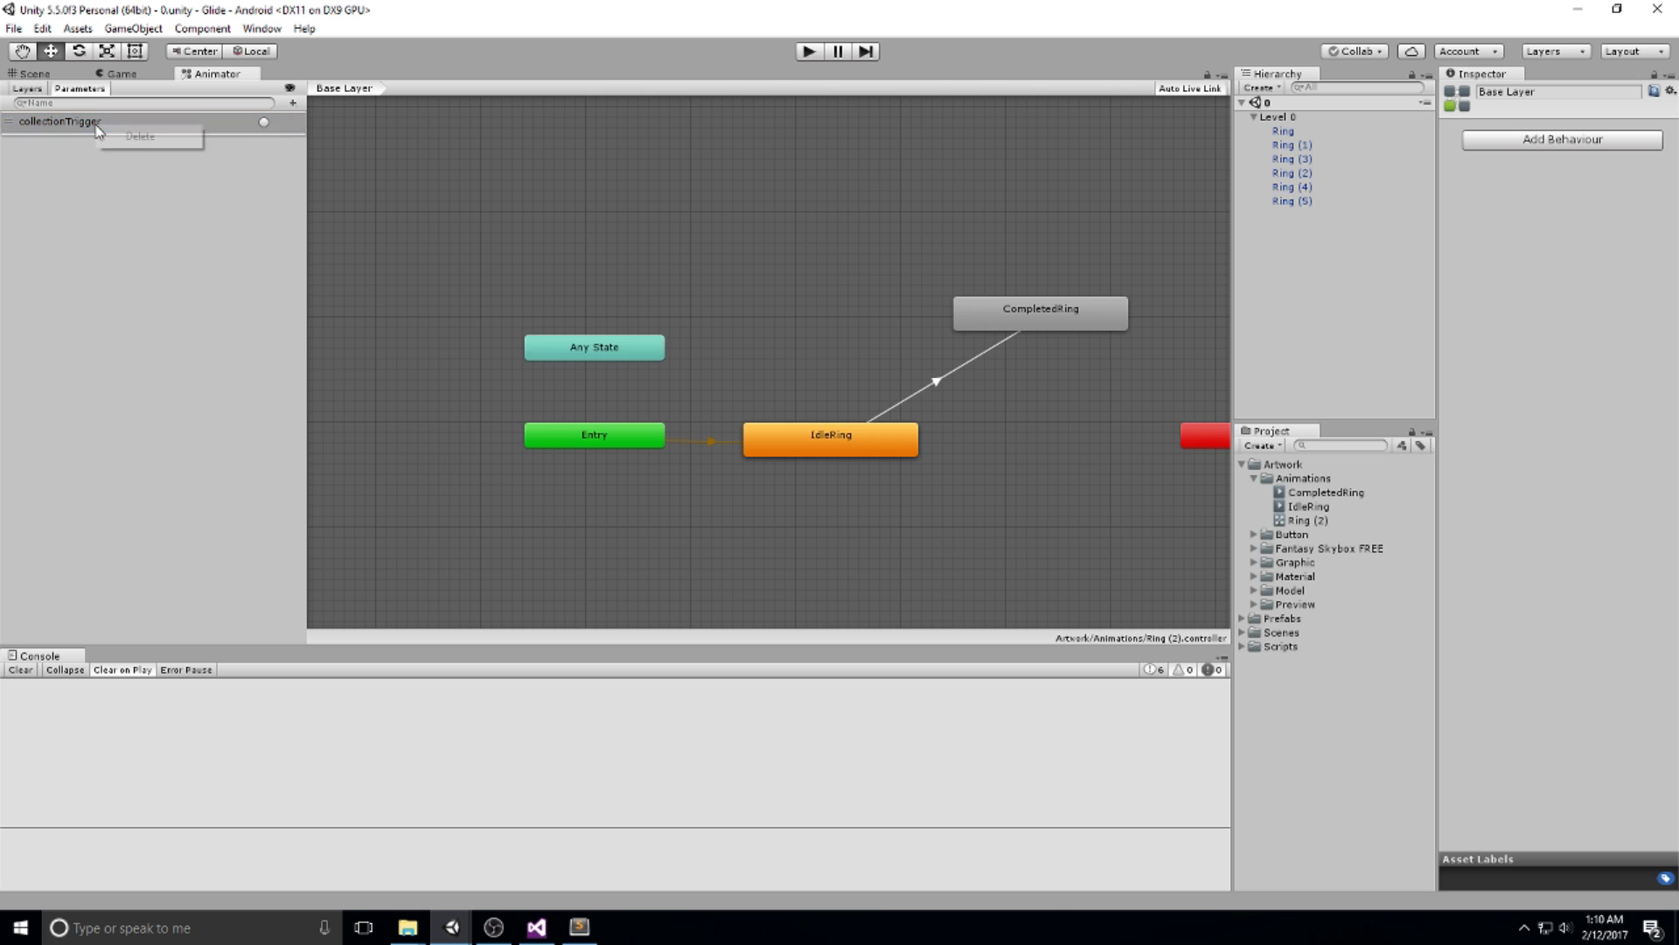
{"action": "left_click", "coordinate": [97, 155]}
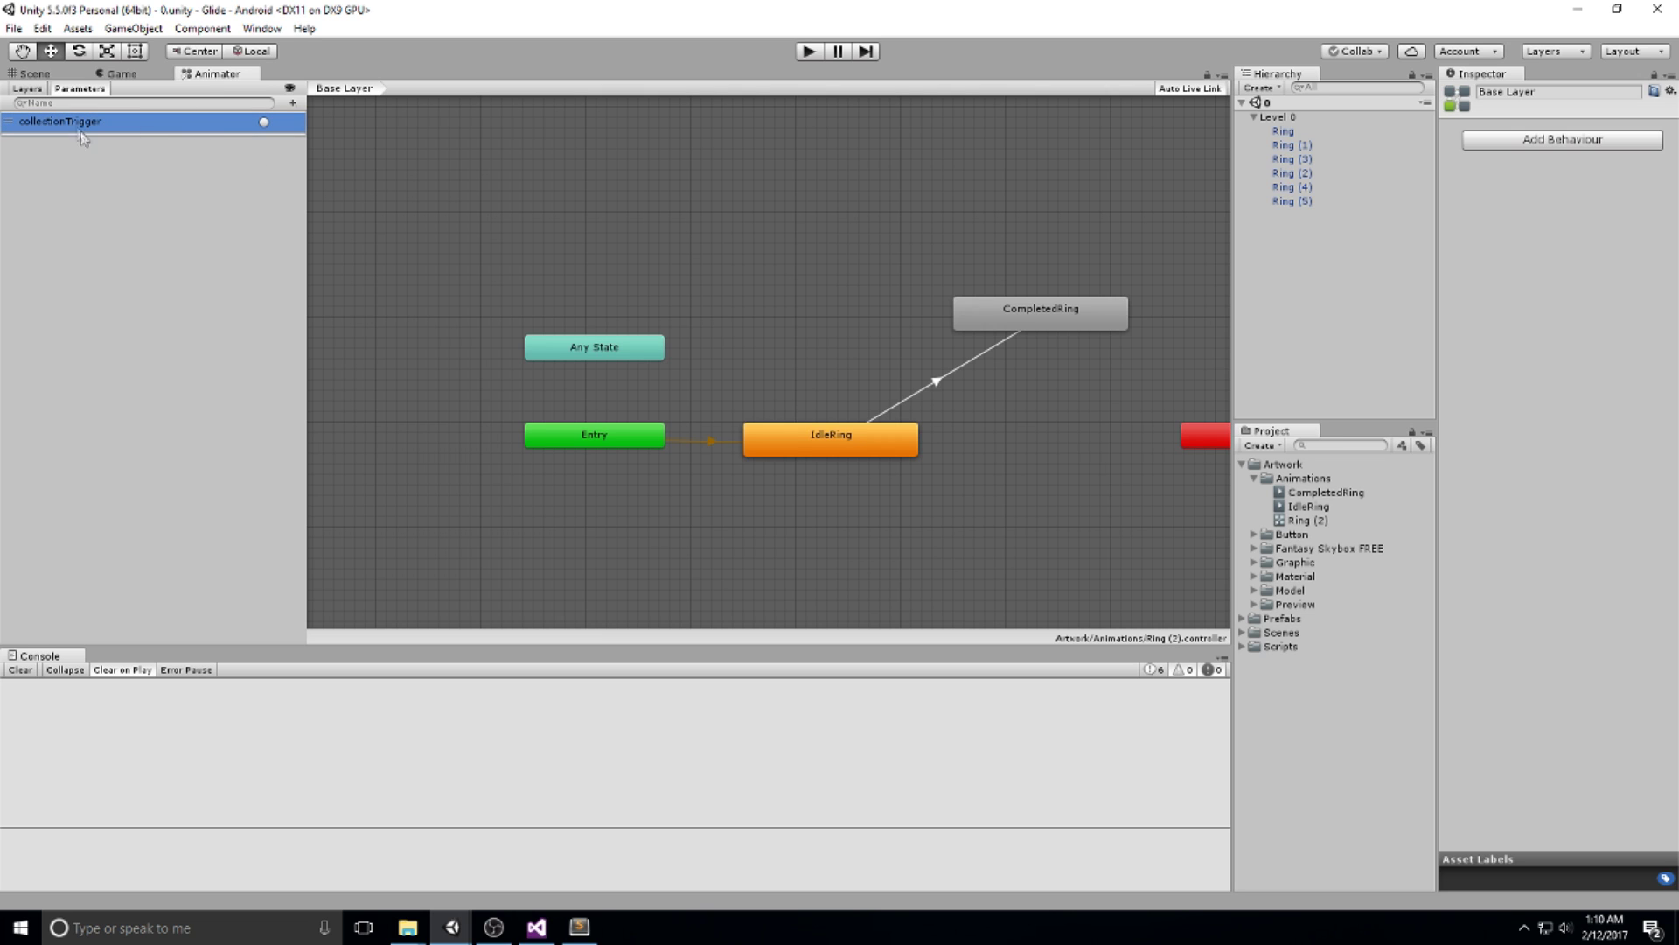
Give the IdleRing→CompletedRing transition a collectionTrigger condition and turn off Has Exit Time.
{"action": "left_click", "coordinate": [963, 365]}
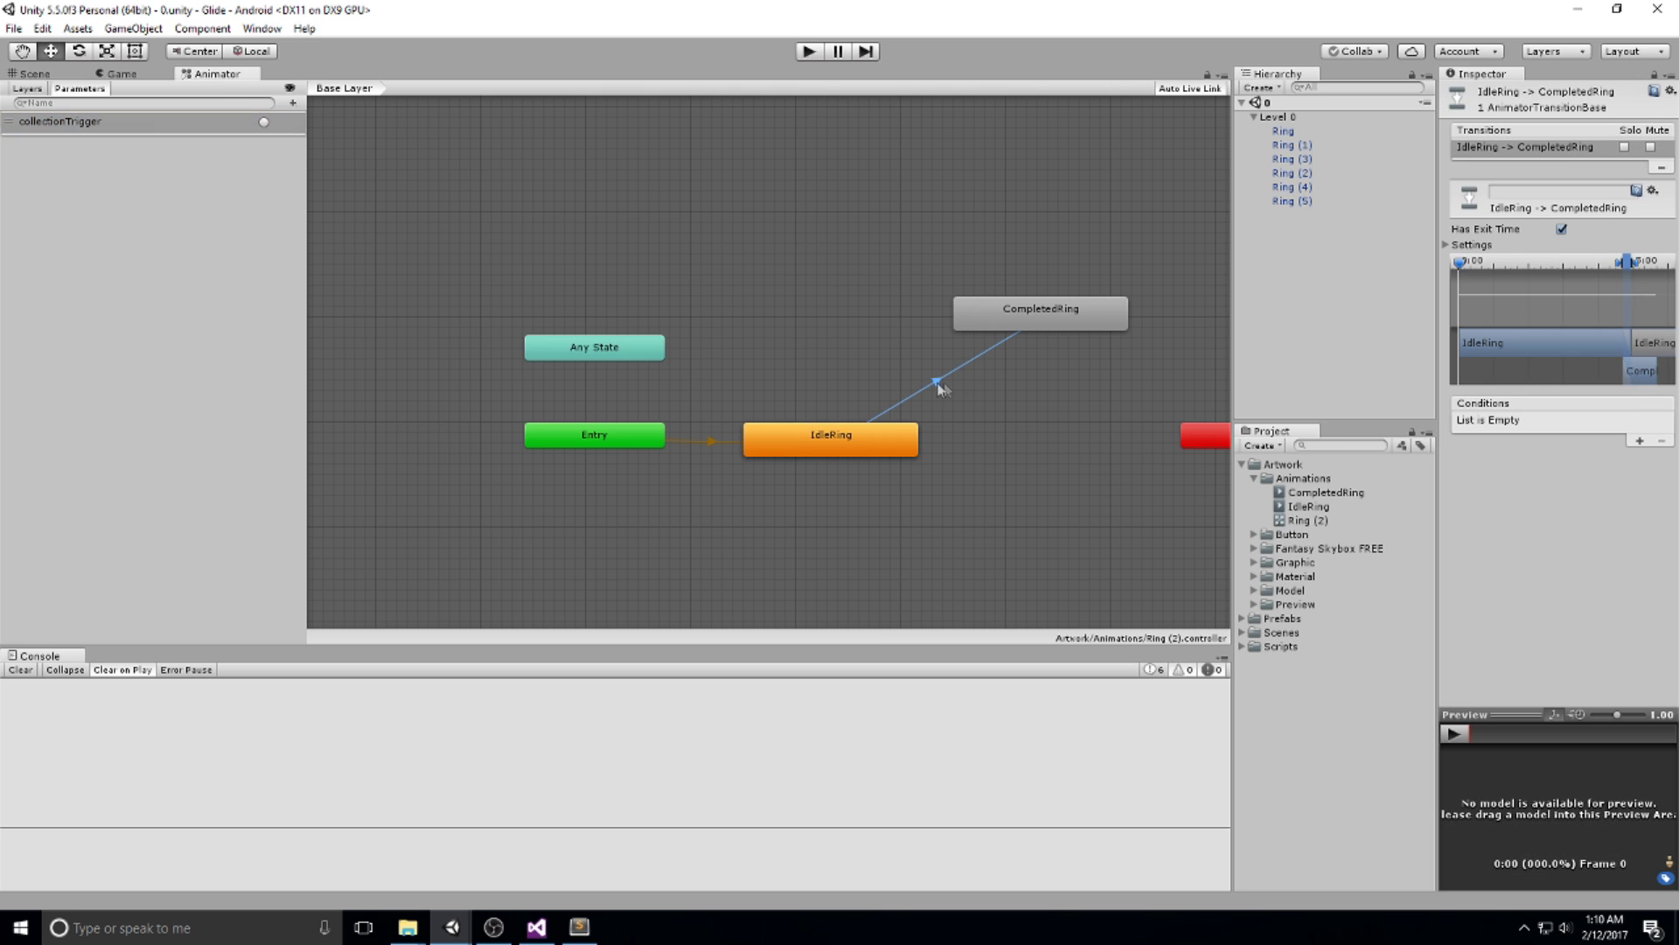
{"action": "left_click", "coordinate": [940, 390]}
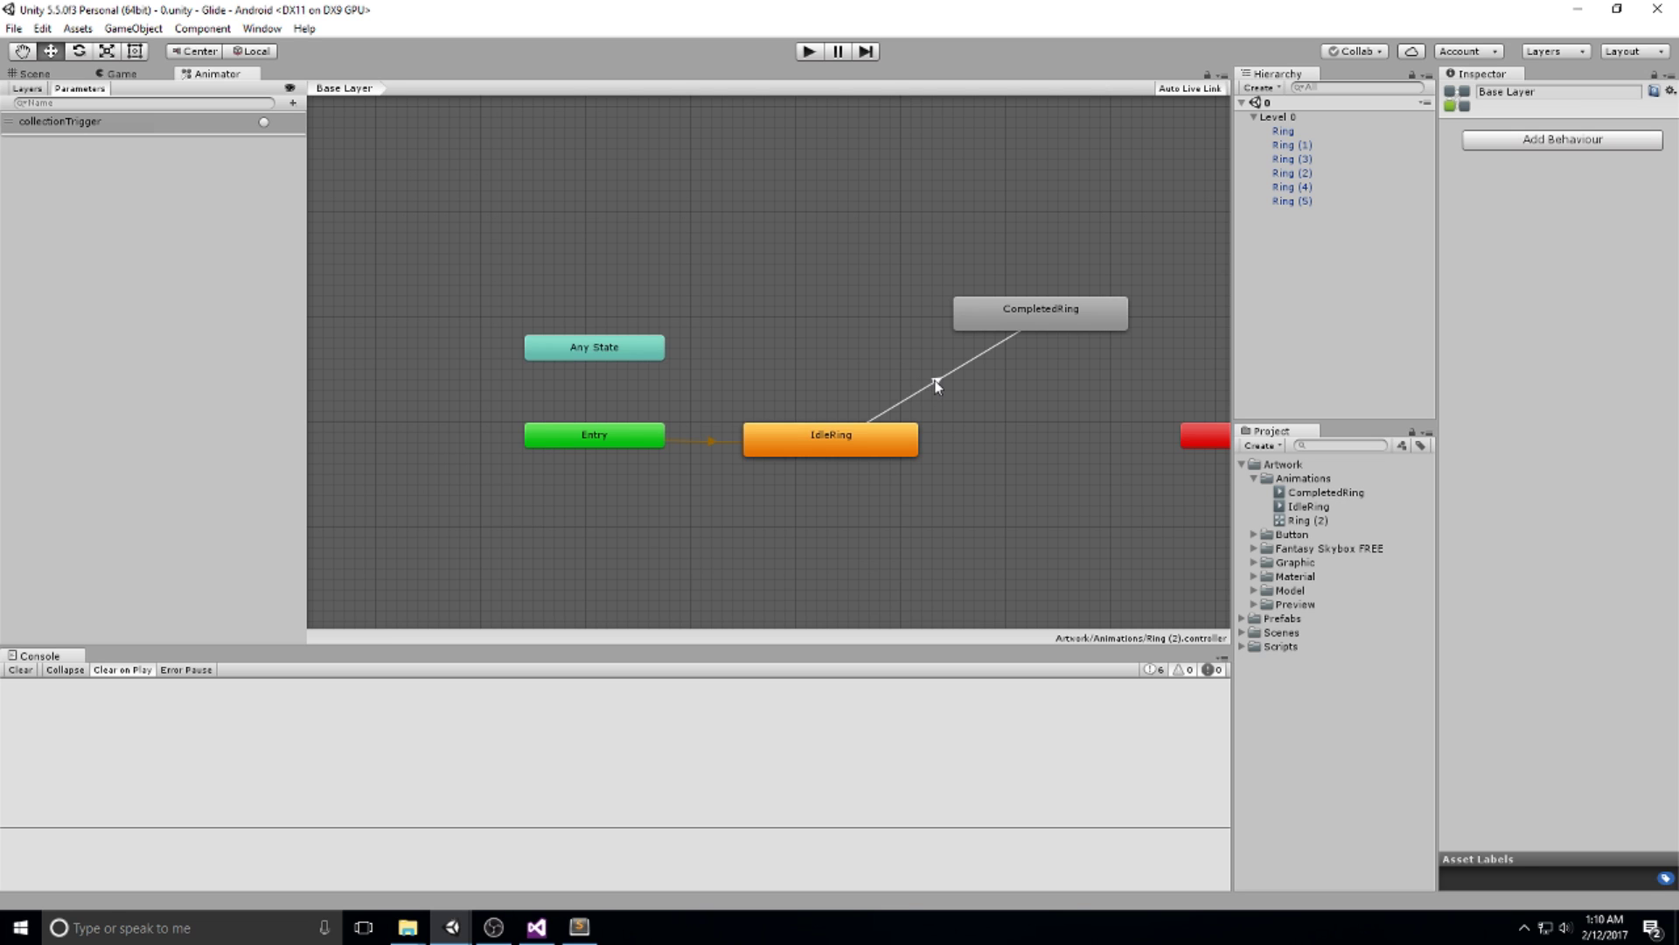
{"action": "left_click", "coordinate": [936, 385]}
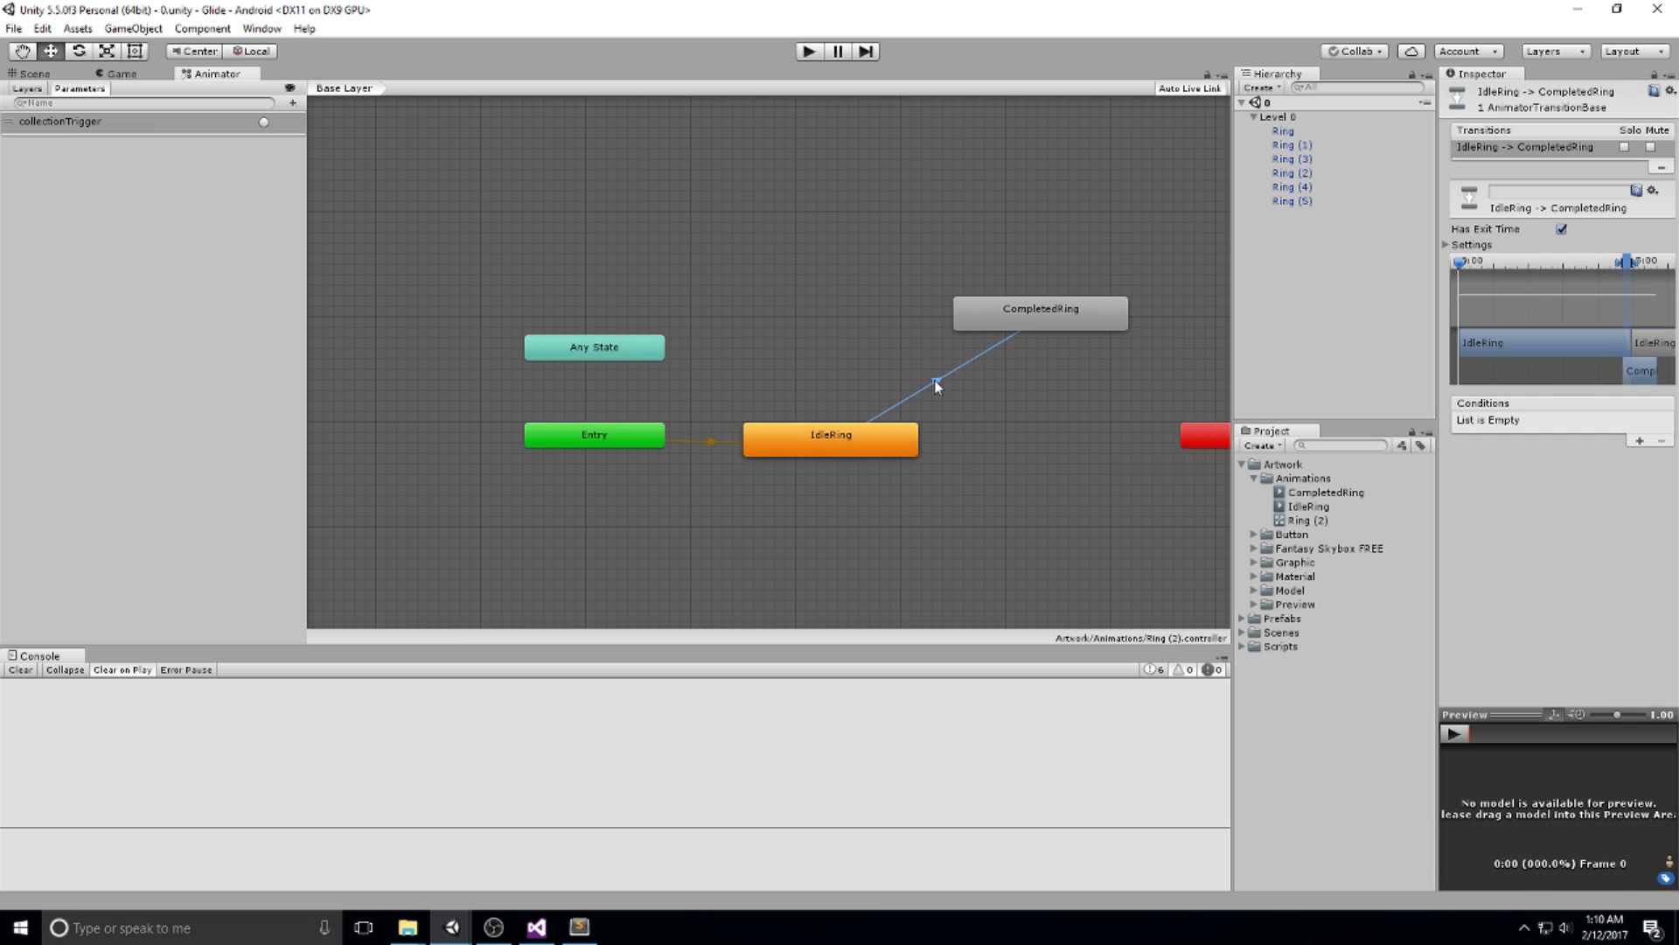
{"action": "left_click", "coordinate": [1640, 441]}
{"action": "left_click", "coordinate": [1563, 229]}
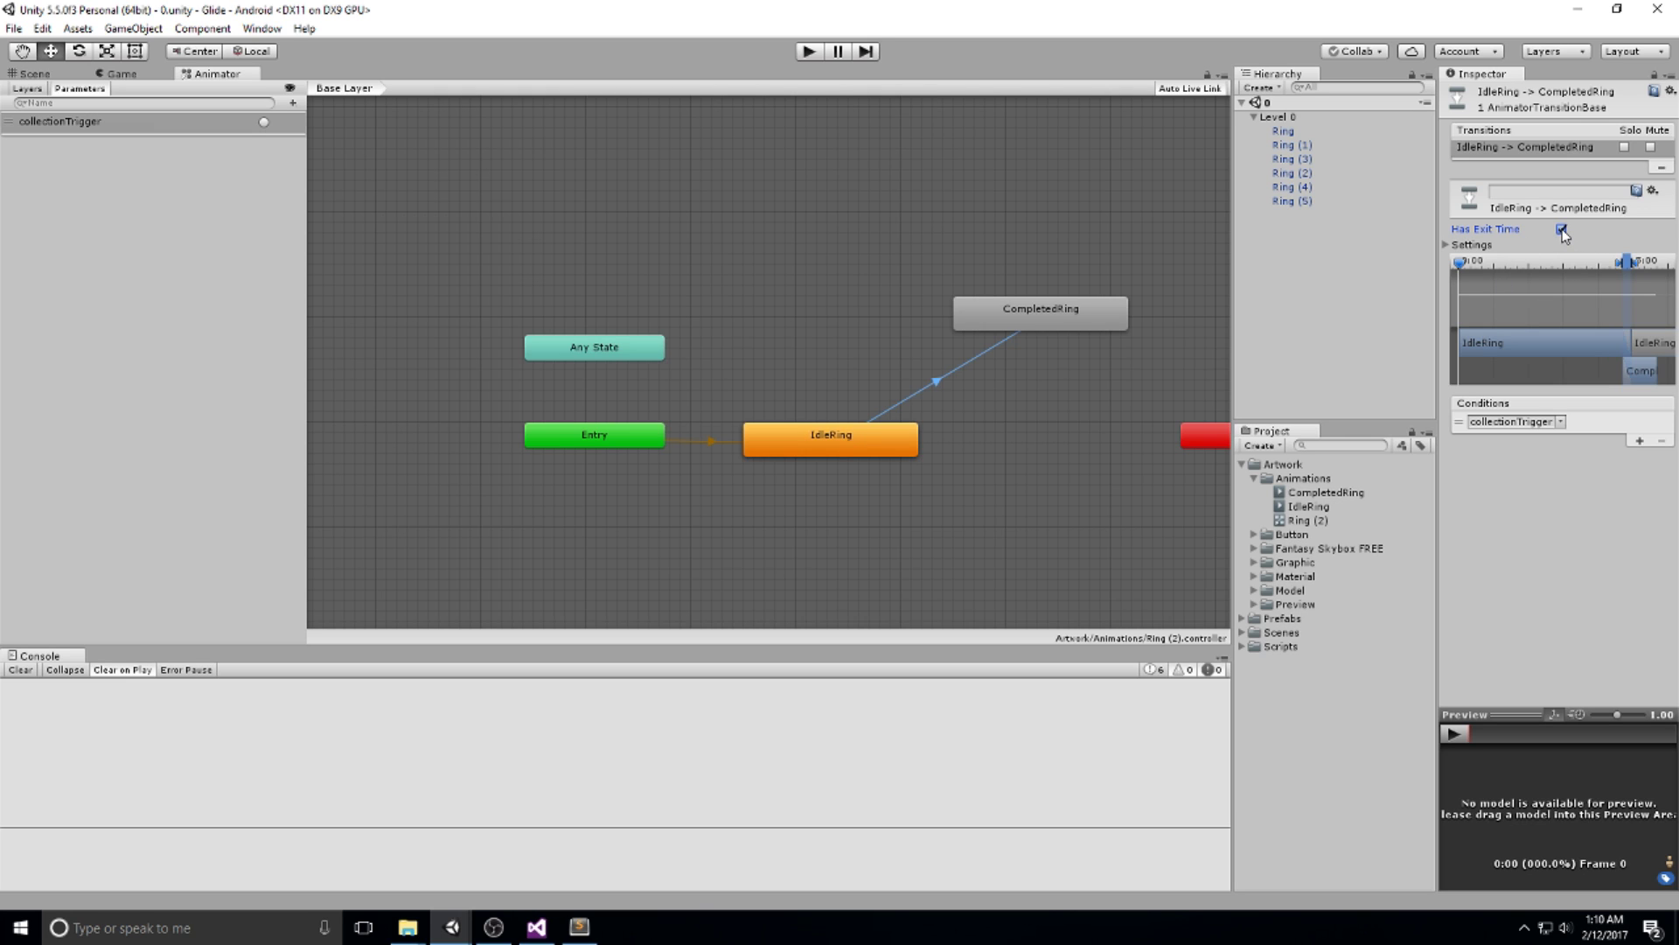
{"action": "left_click", "coordinate": [1562, 230]}
Start renaming the collectionTrigger parameter but keep its name unchanged.
{"action": "left_click", "coordinate": [81, 124]}
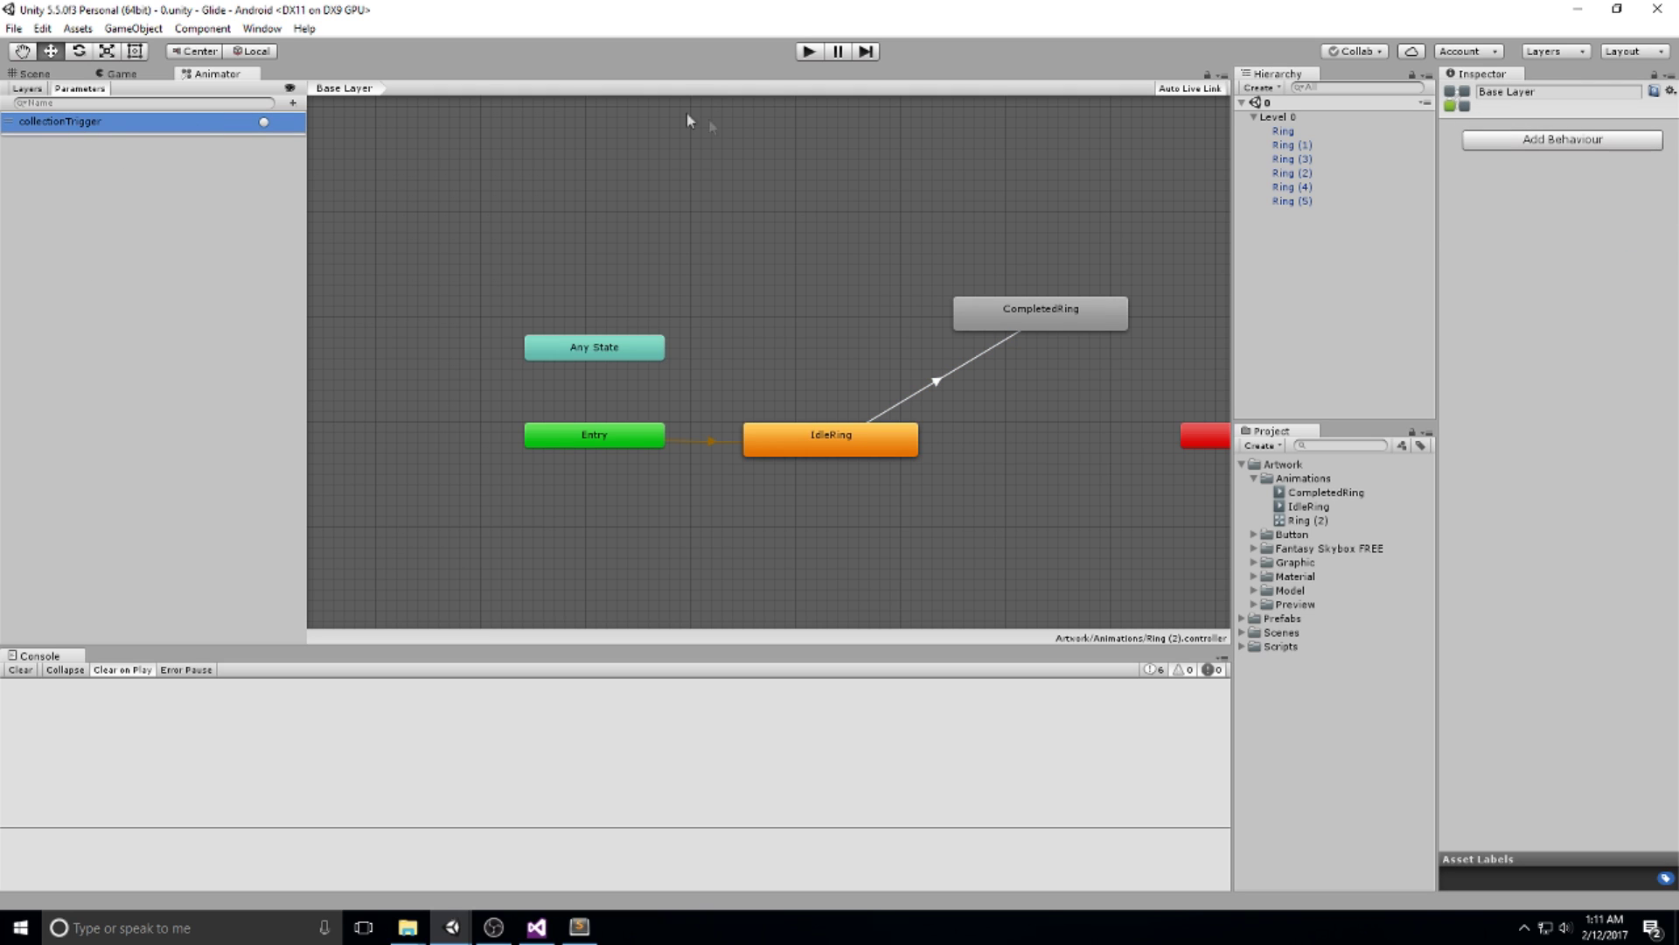
{"action": "right_click", "coordinate": [84, 132]}
{"action": "left_click", "coordinate": [105, 131]}
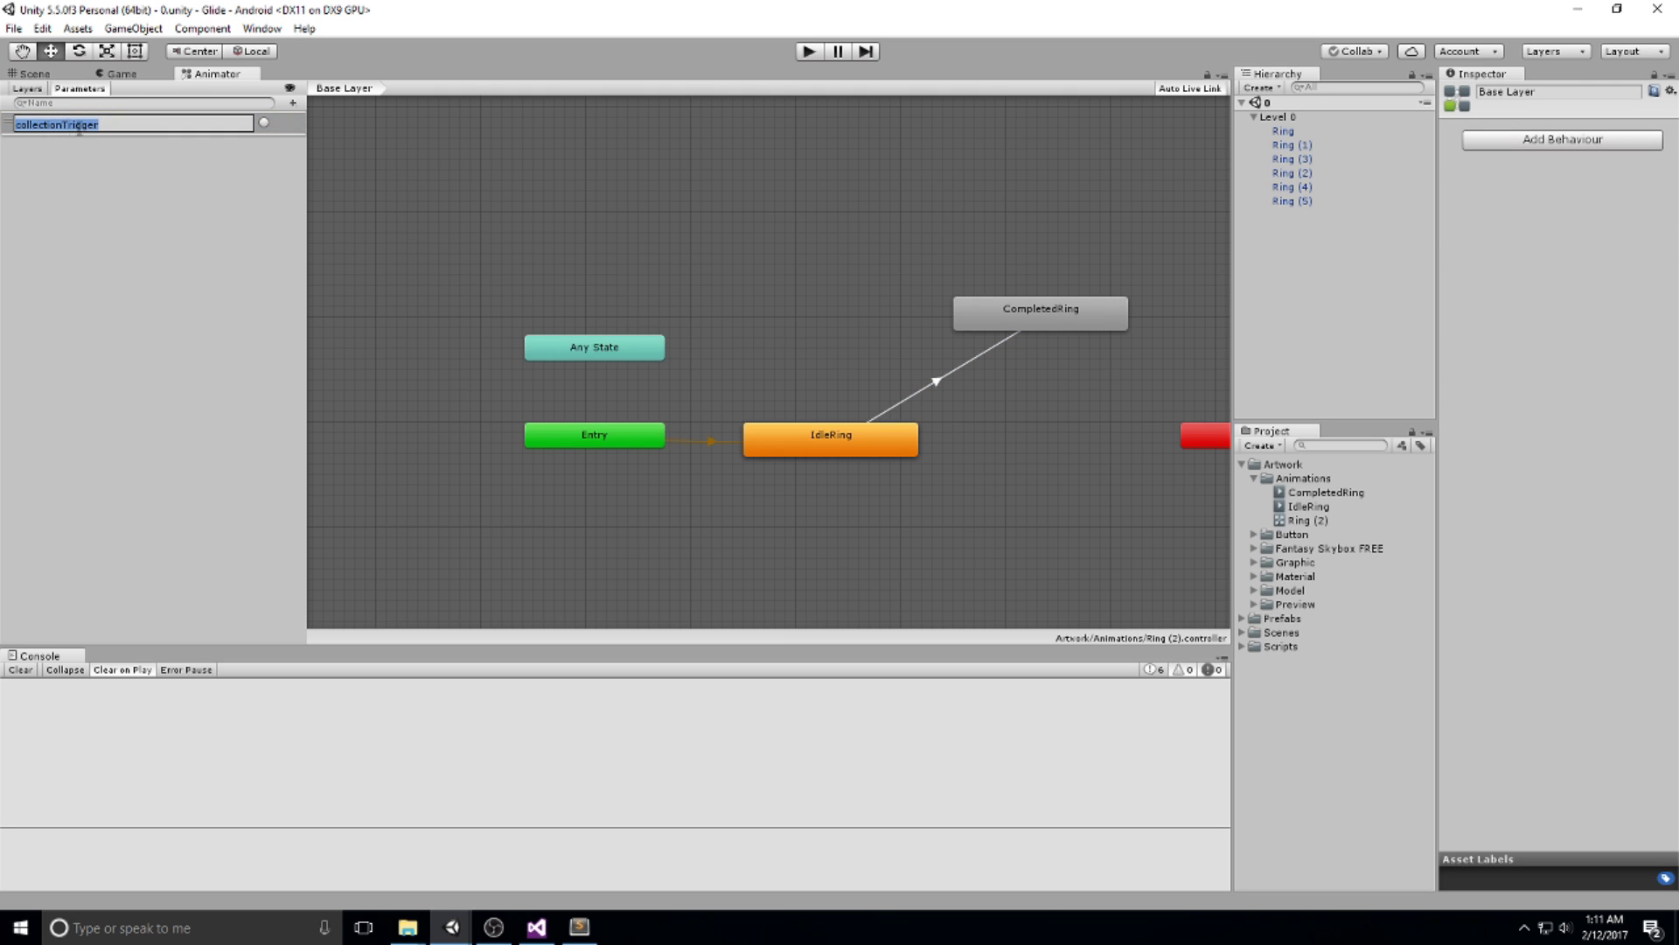
{"action": "left_click", "coordinate": [446, 285]}
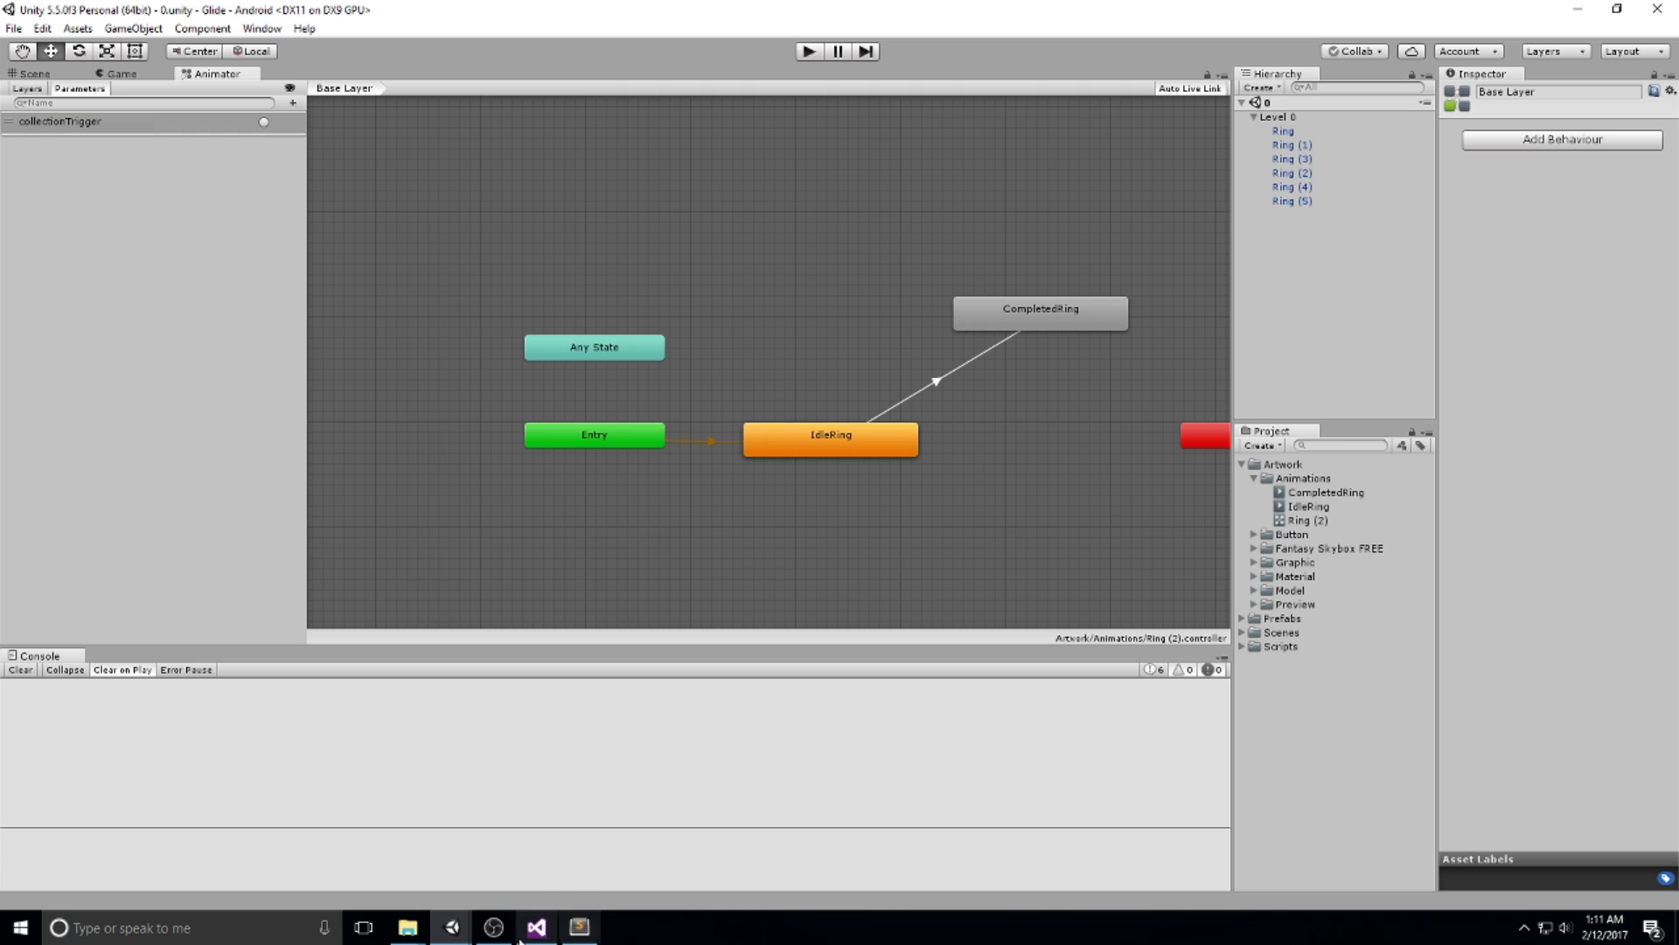
Look over Ring.cs's OnTriggerEnter method in Visual Studio before going to Objective.cs.
{"action": "left_click", "coordinate": [543, 923]}
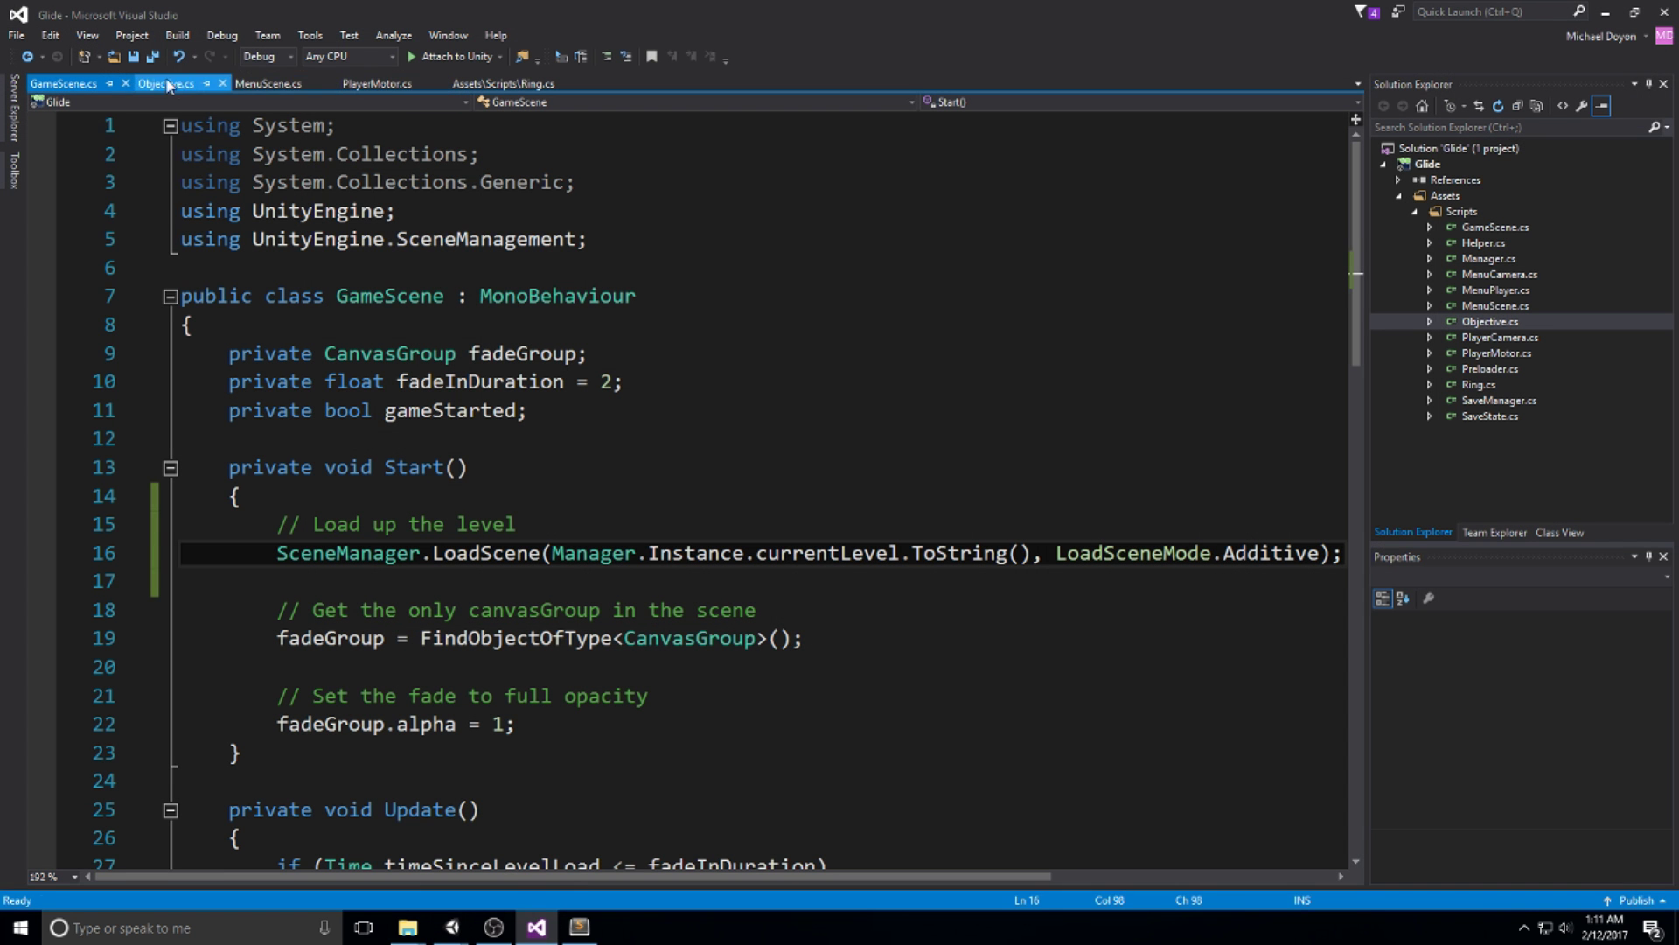
{"action": "left_click", "coordinate": [520, 85]}
{"action": "left_click", "coordinate": [513, 524]}
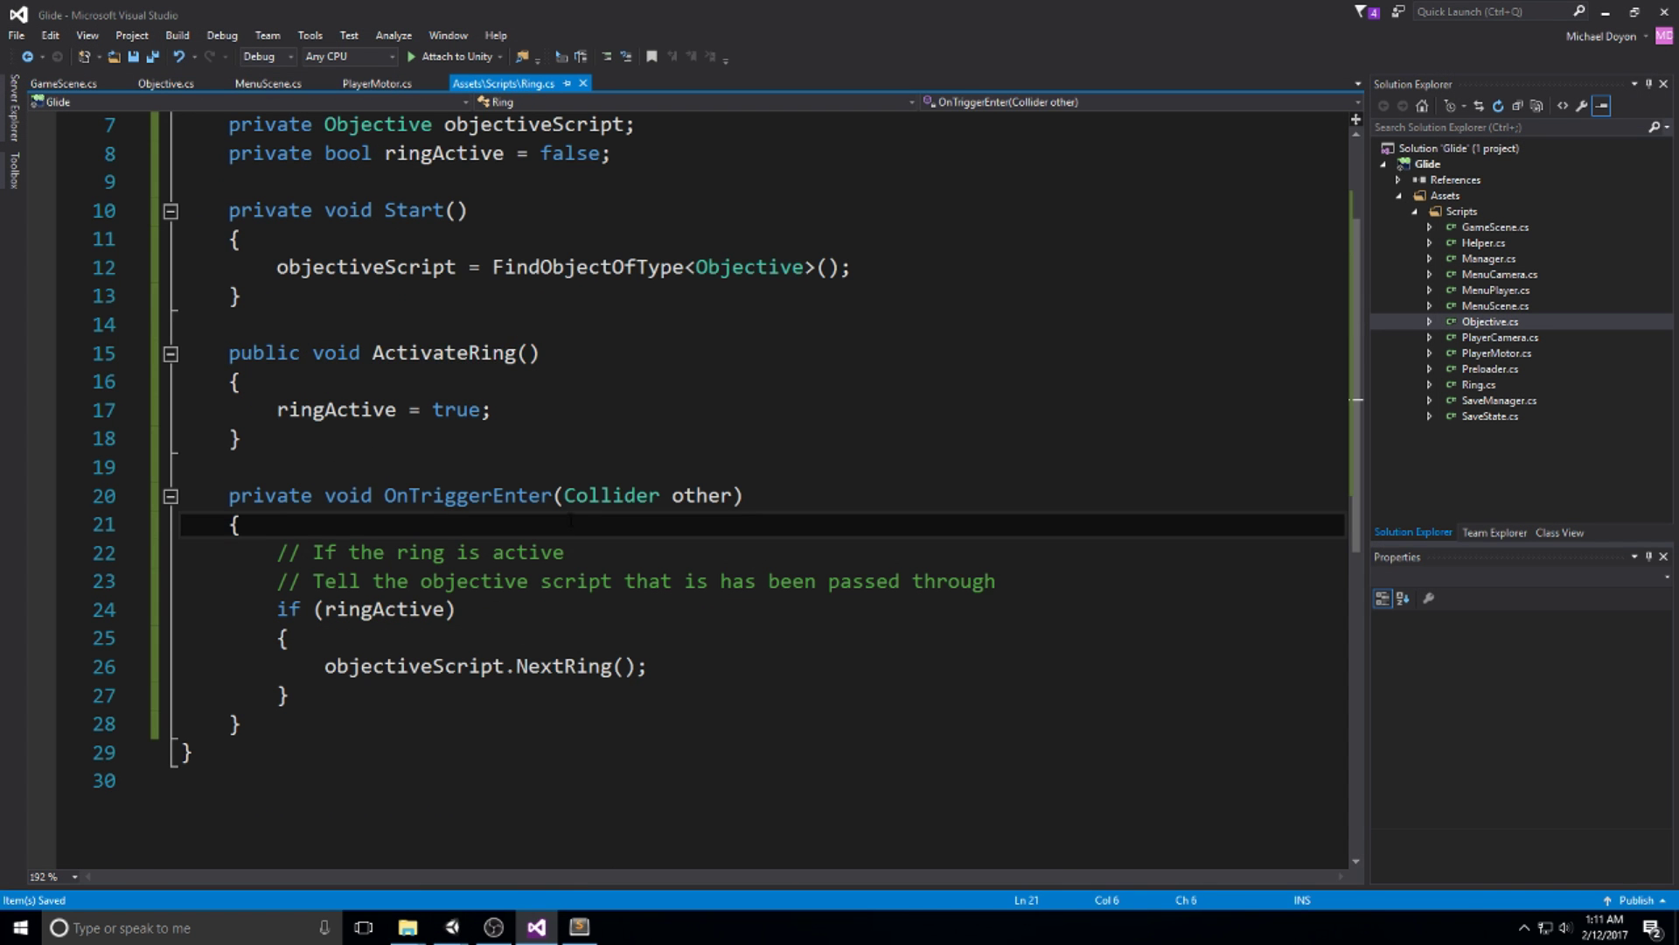
{"action": "scroll", "coordinate": [544, 450], "scroll_direction": "up", "scroll_amount": 2}
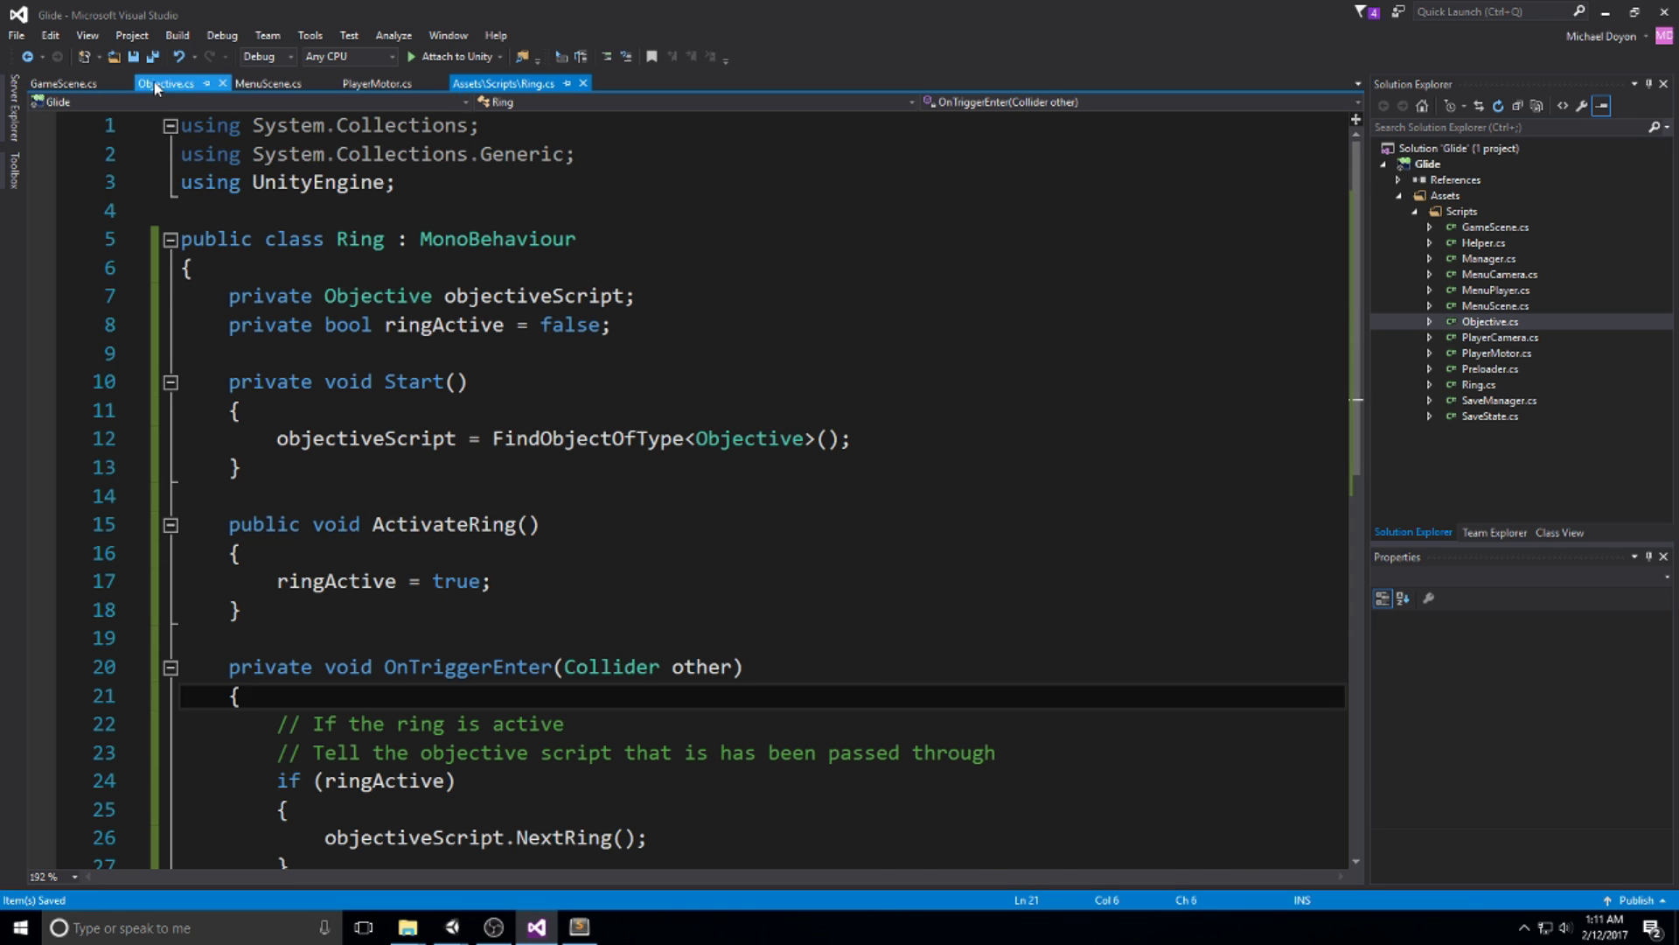
{"action": "left_click", "coordinate": [188, 84]}
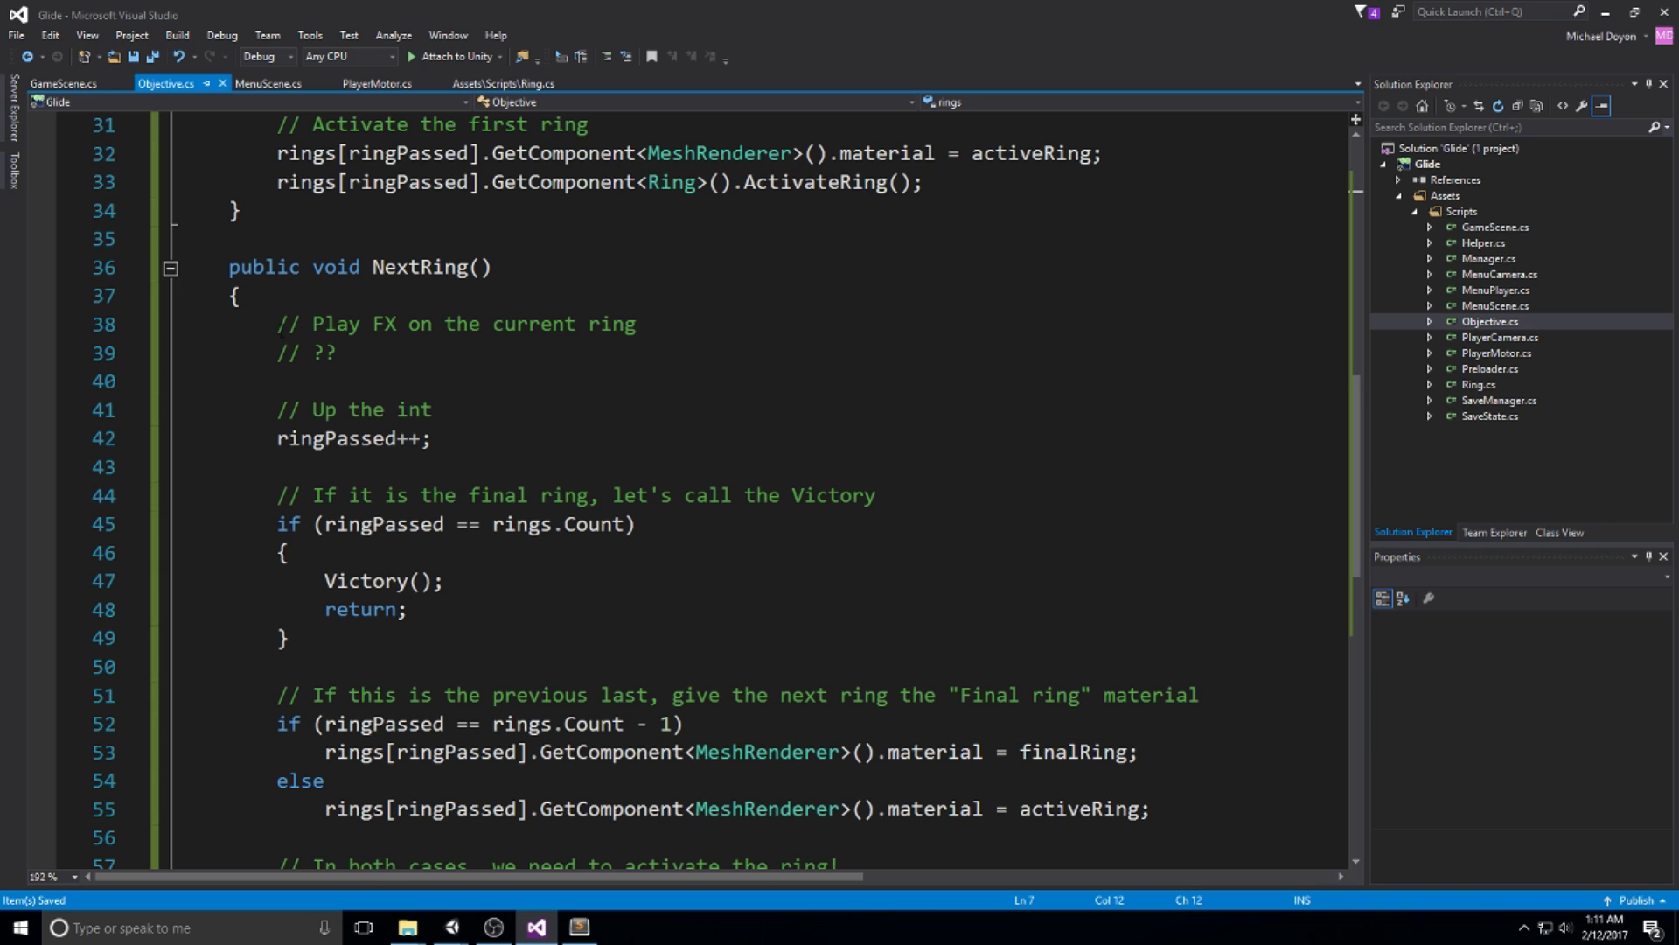
Replace the '// ??' placeholder in NextRing with rings[ringPassed].GetComponent.
{"action": "left_click", "coordinate": [337, 352]}
{"action": "key", "text": "shift+Home"}
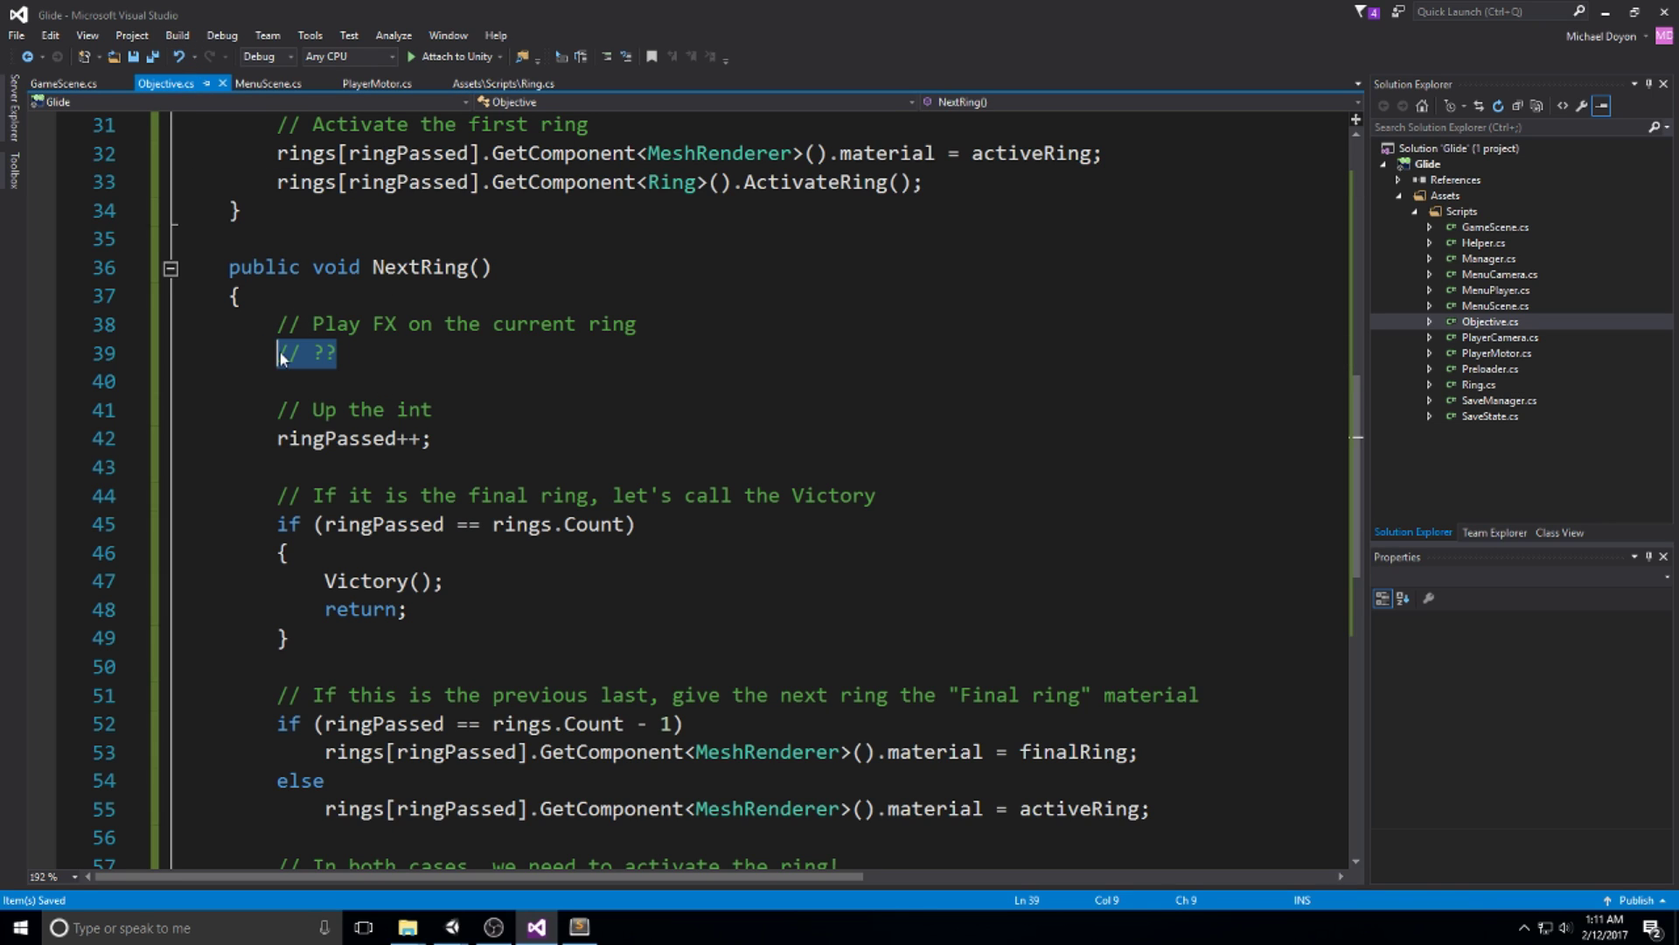
{"action": "type", "text": "rings[]"}
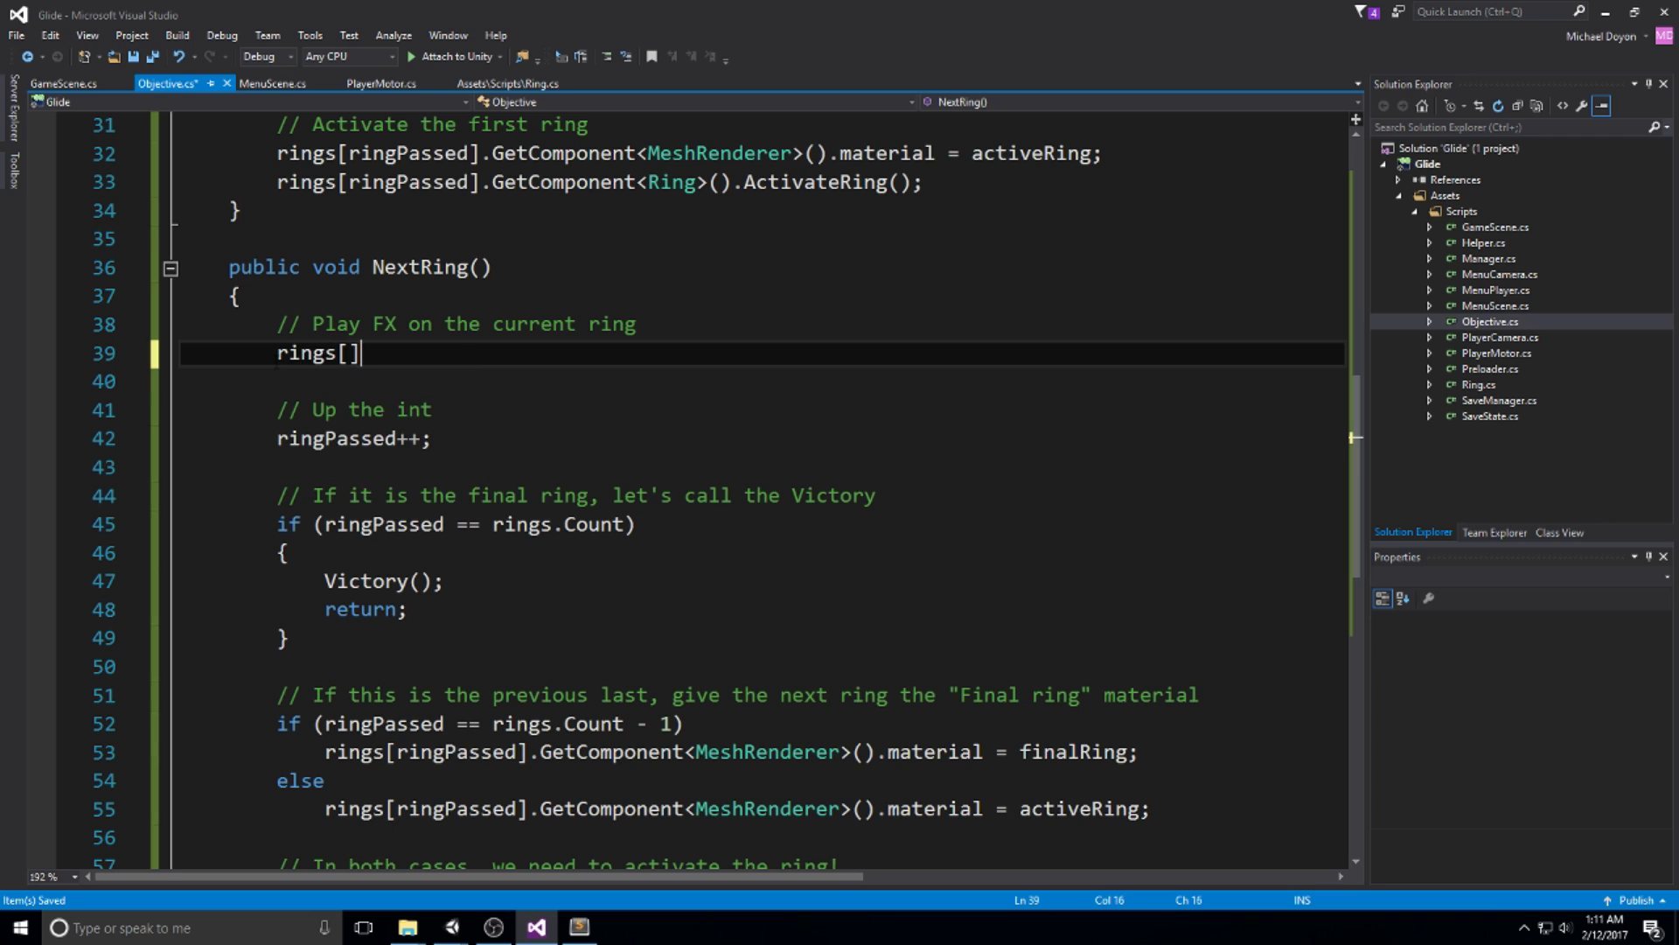
{"action": "key", "text": "Left"}
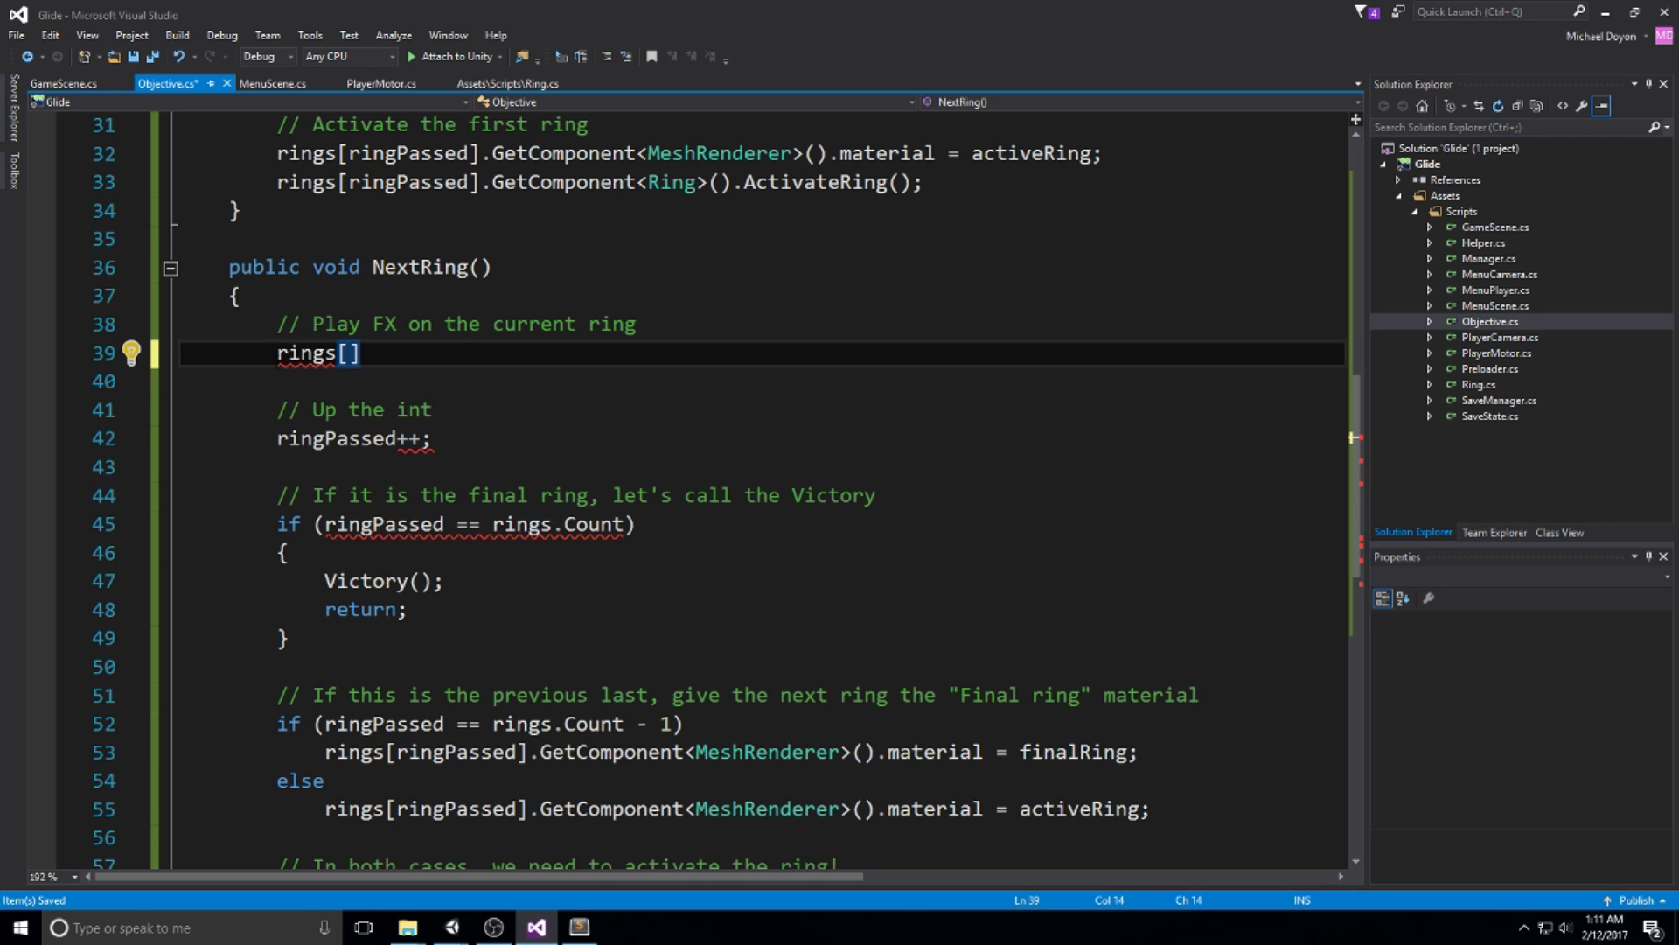
{"action": "type", "text": "ring"}
{"action": "key", "text": "Down"}
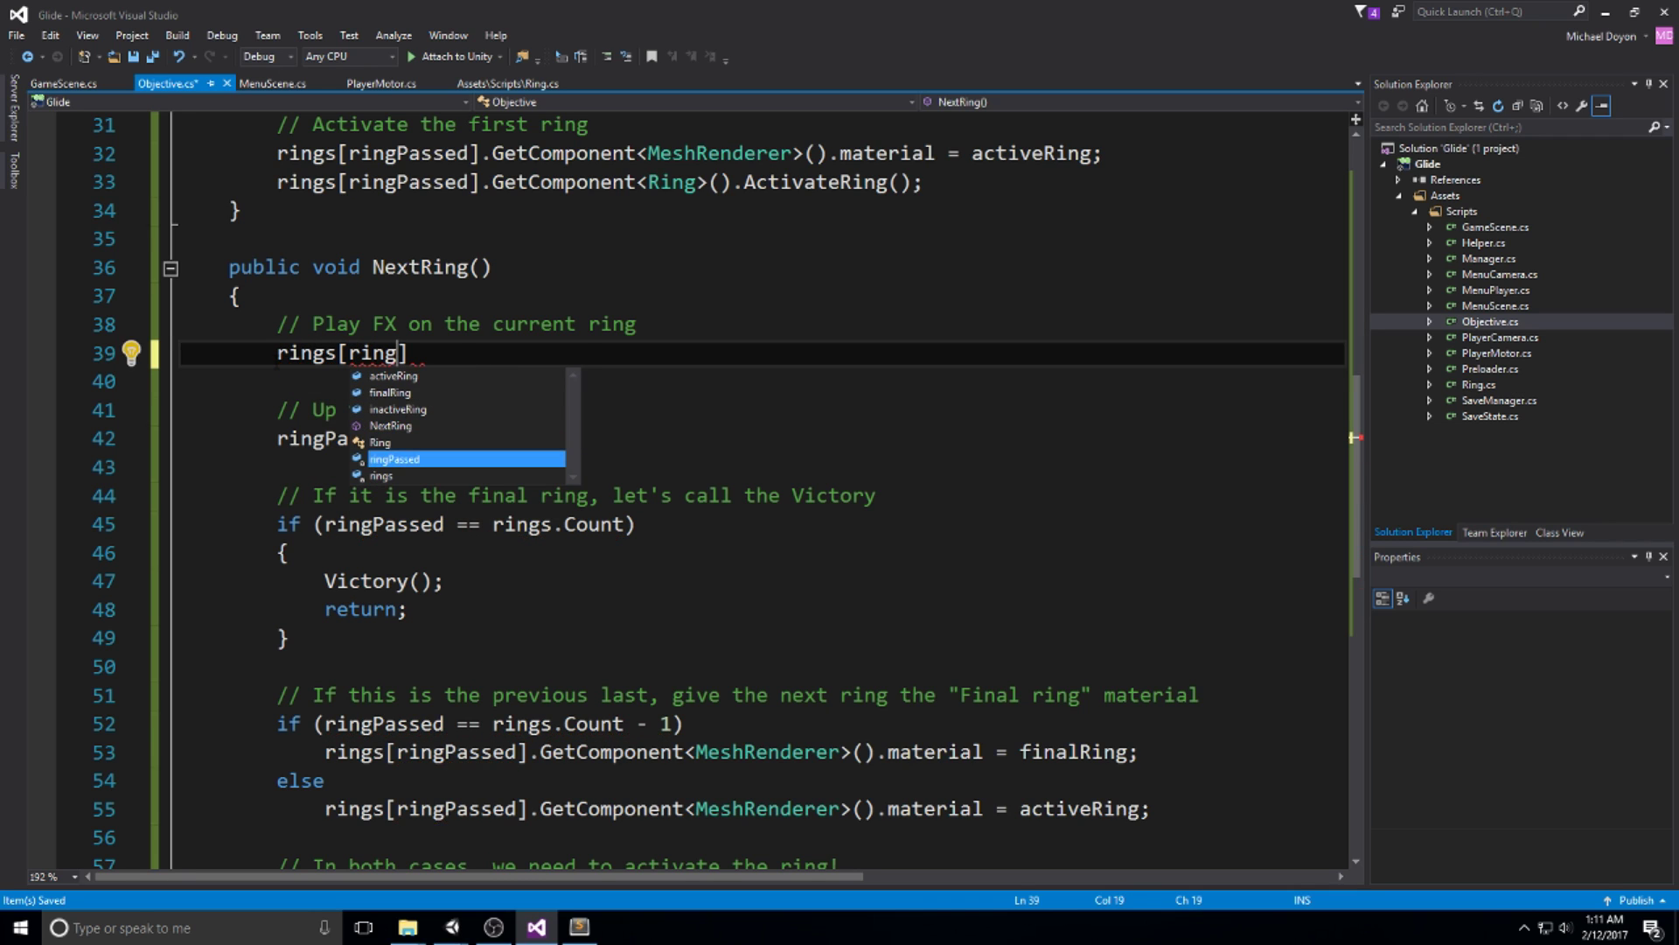
{"action": "key", "text": "Tab"}
{"action": "key", "text": "Right"}
{"action": "type", "text": ".GetCo"}
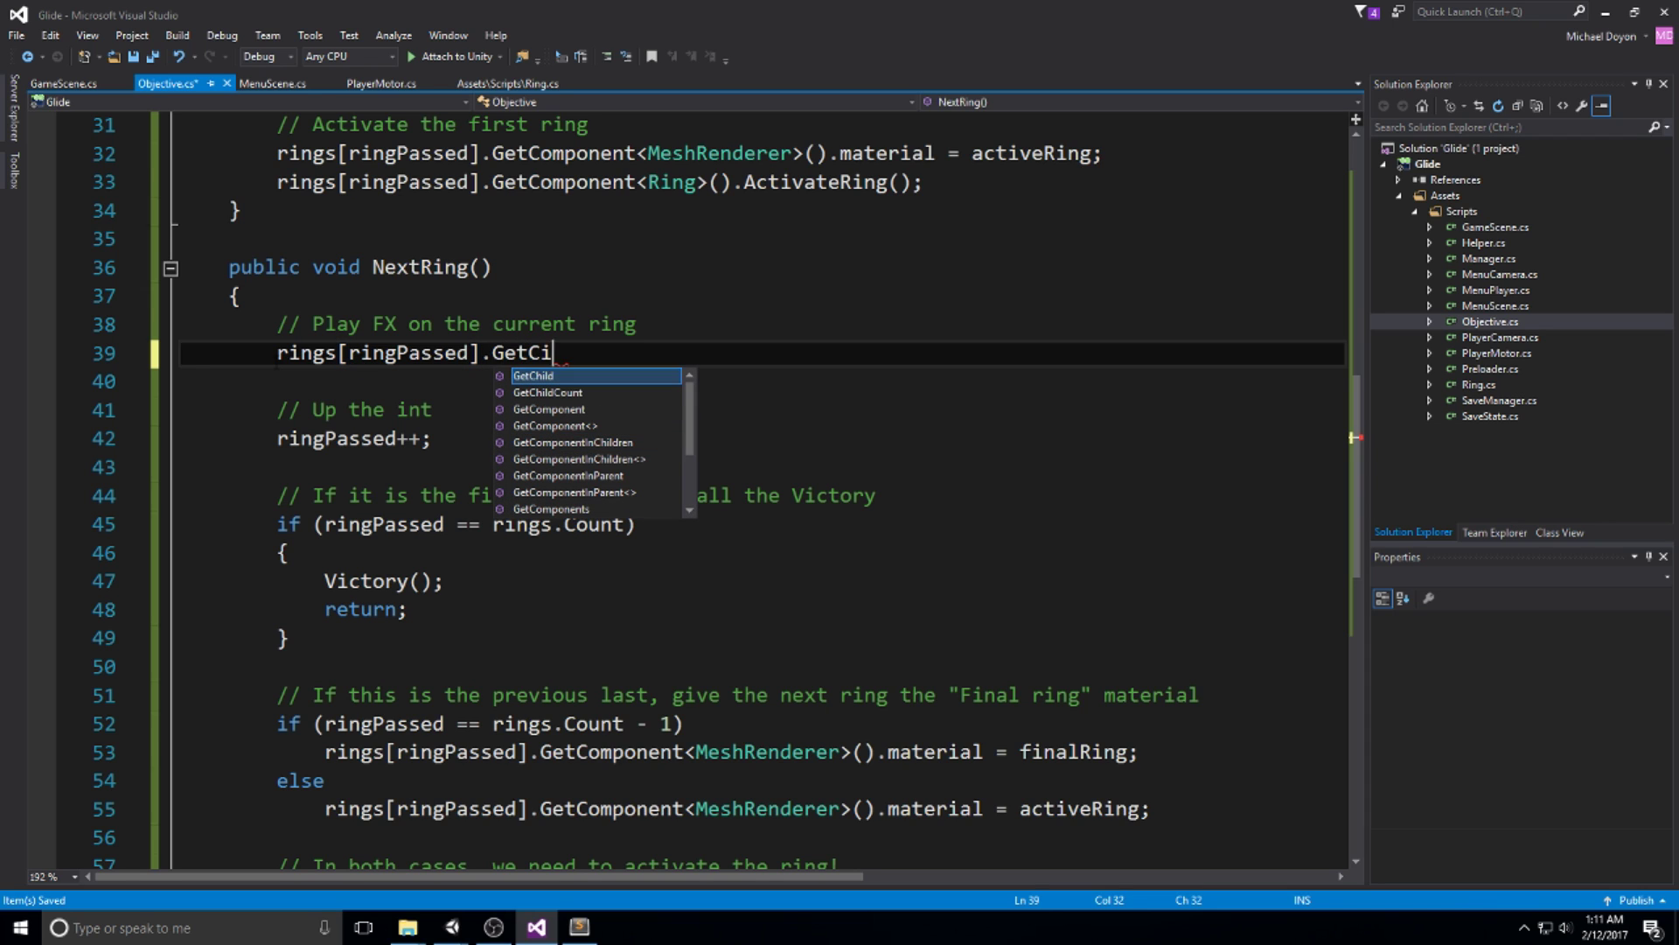
{"action": "key", "text": "Tab"}
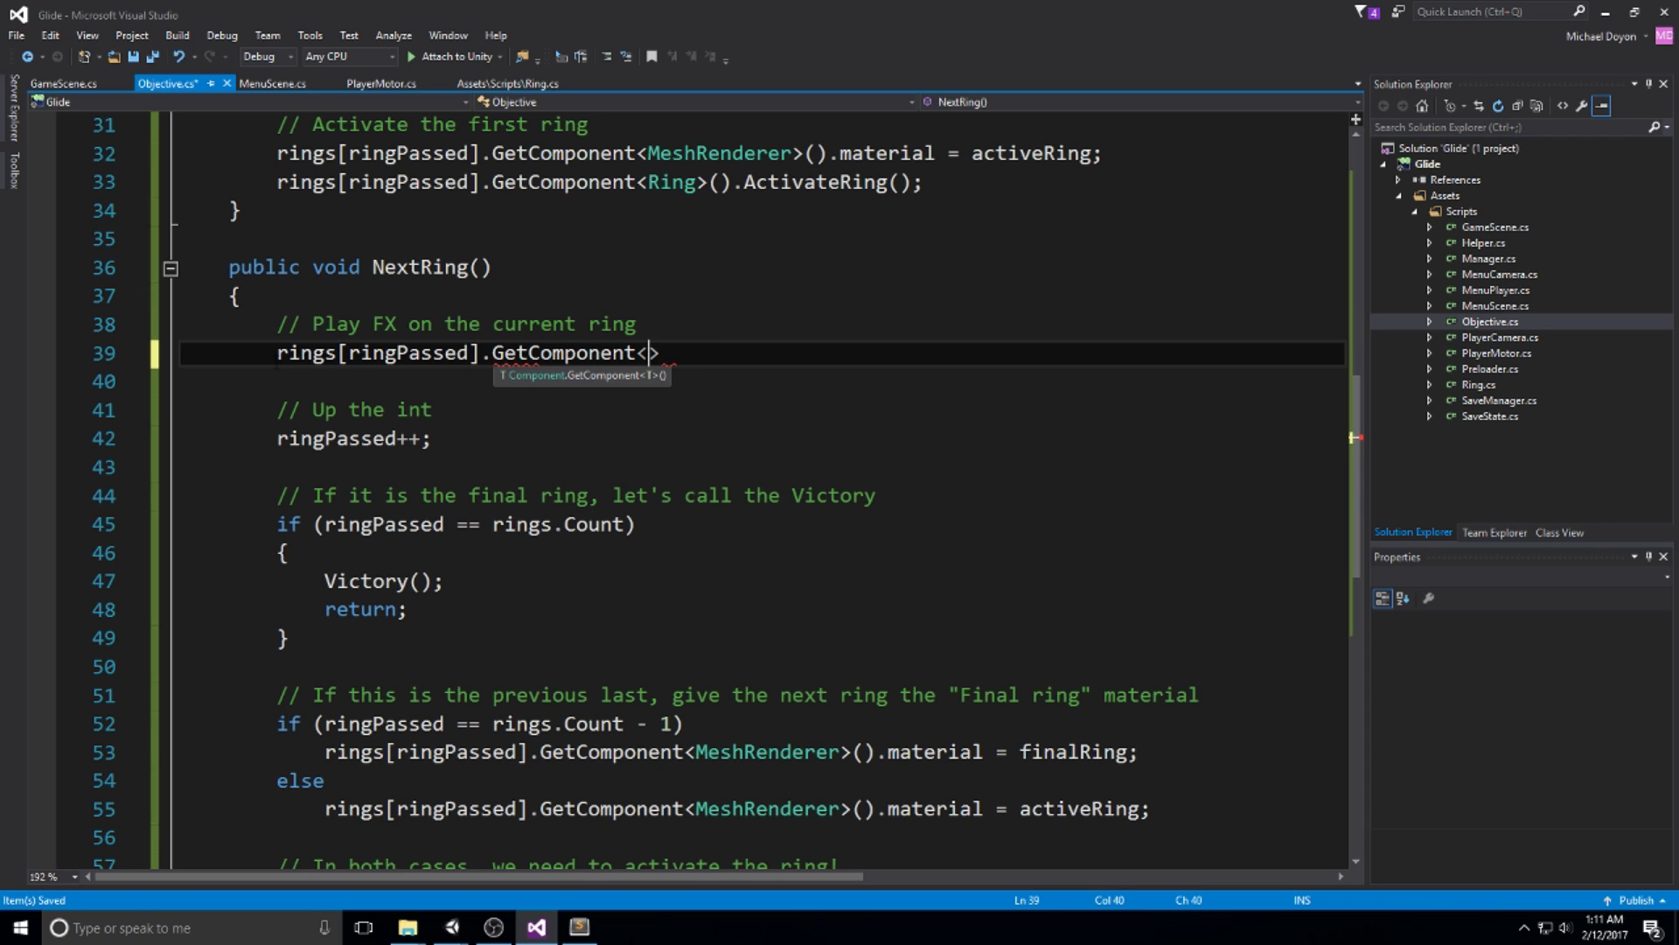
Finish the line as GetComponent<Animator>().SetTrigger("collectionTrigger"); and save Objective.cs.
{"action": "type", "text": "a"}
{"action": "type", "text": "nimator"}
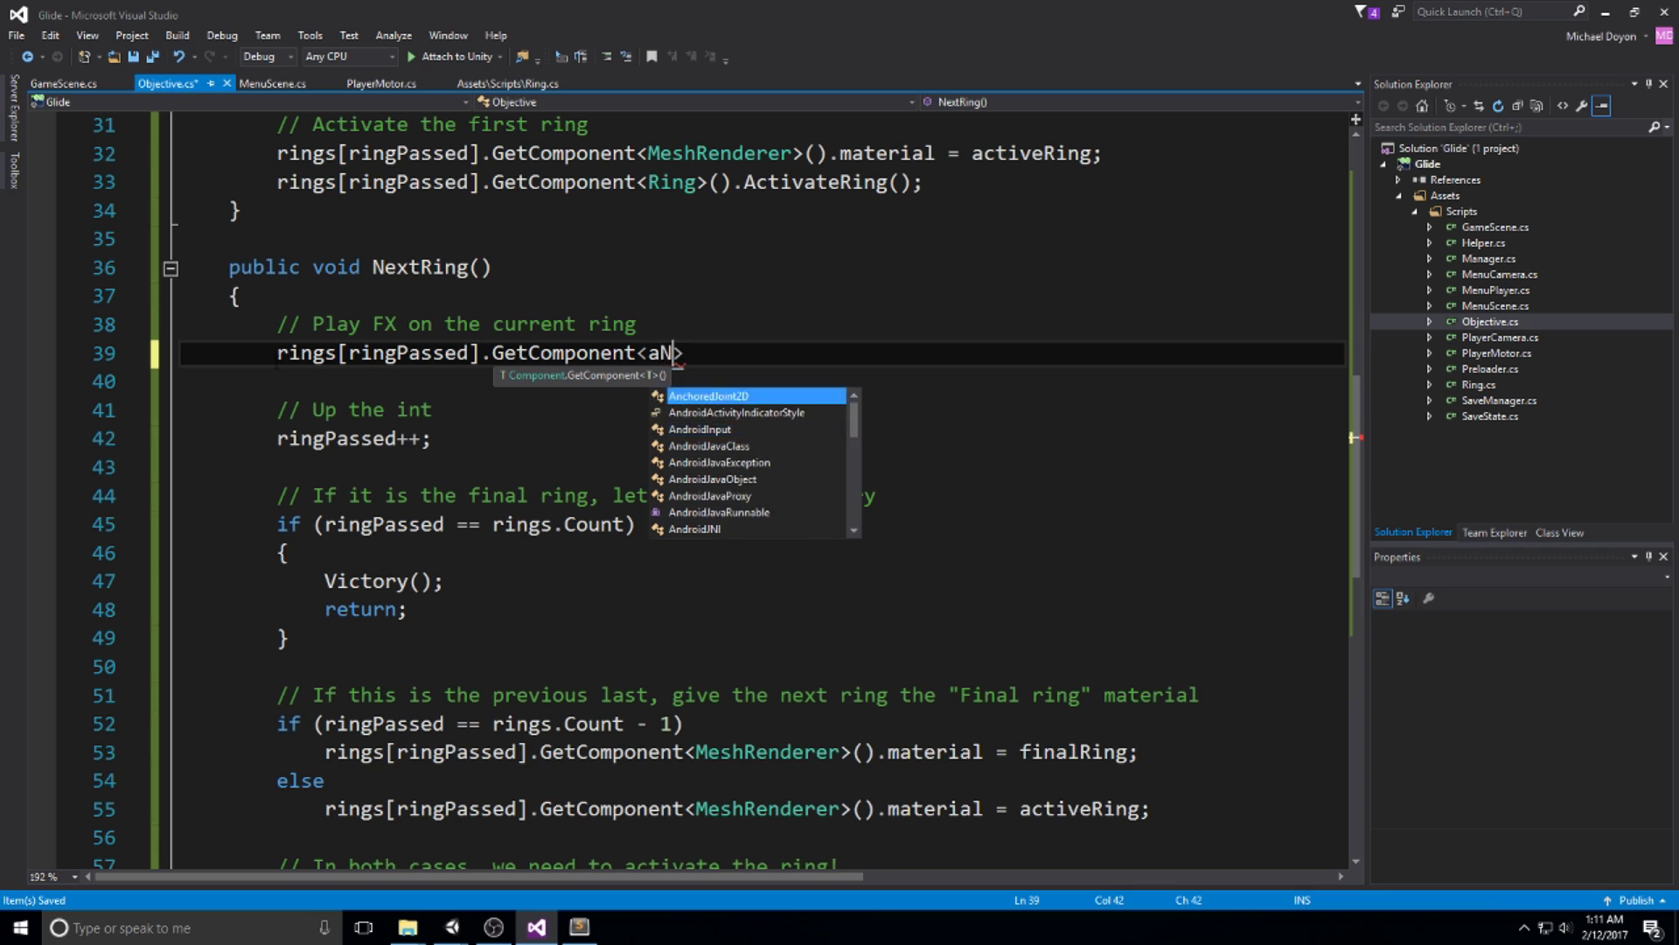
{"action": "key", "text": "Right"}
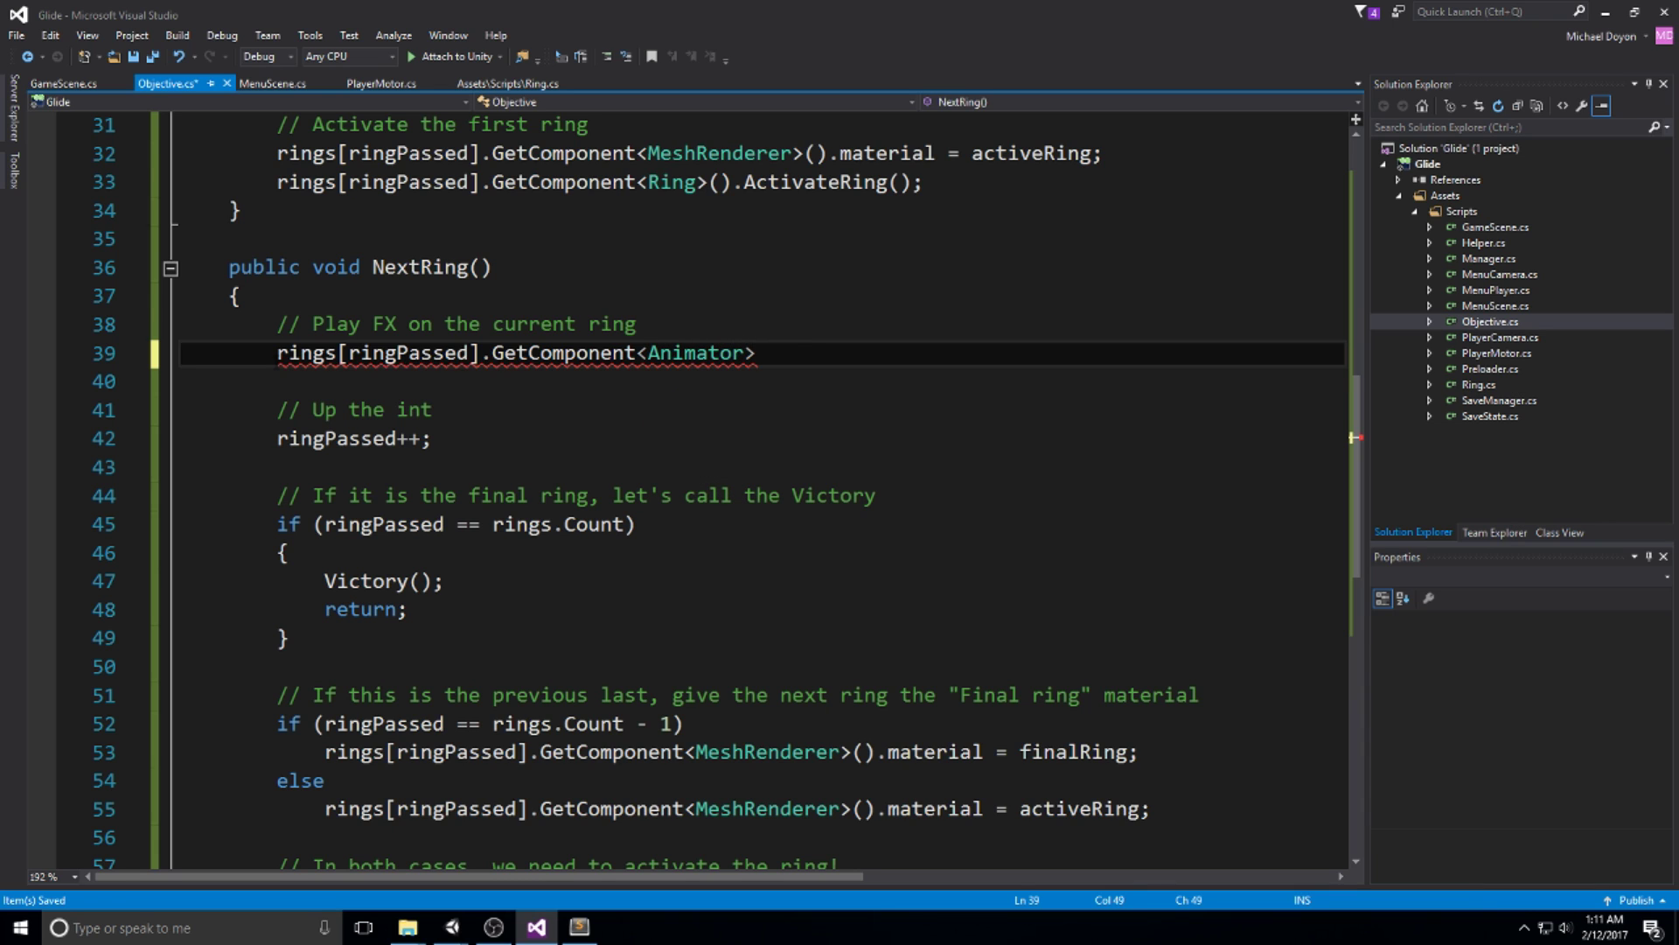
{"action": "type", "text": "().SetB"}
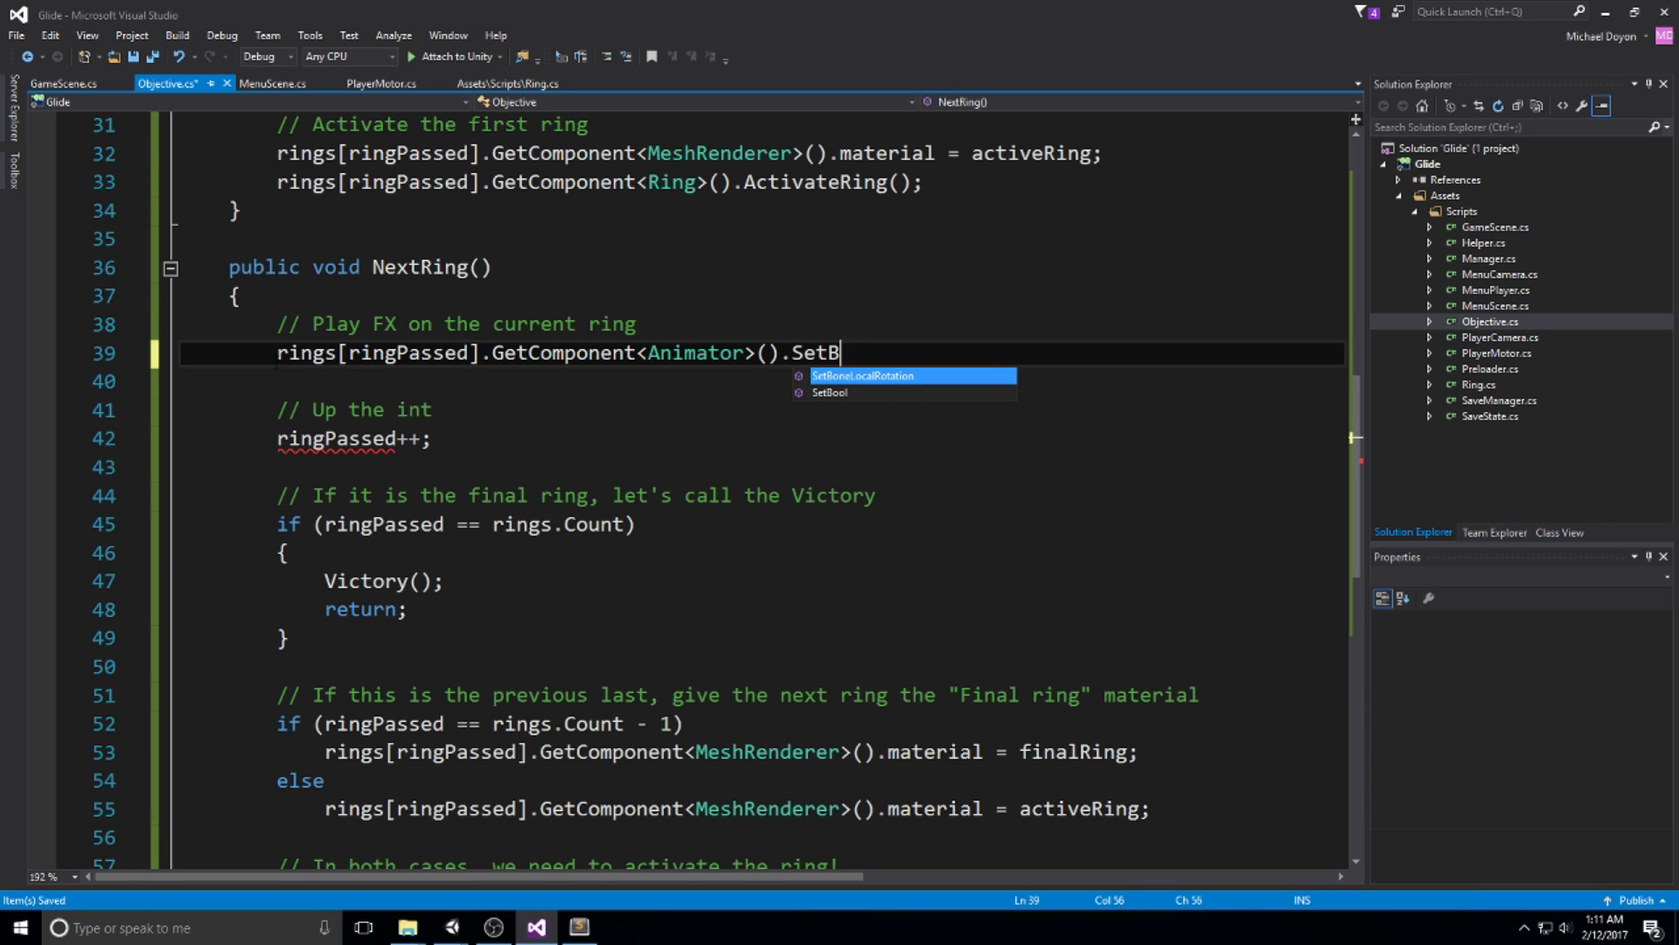
{"action": "key", "text": "BackSpace"}
{"action": "key", "text": "BackSpace"}
{"action": "key", "text": "BackSpace"}
{"action": "key", "text": "BackSpace"}
{"action": "type", "text": "Tri"}
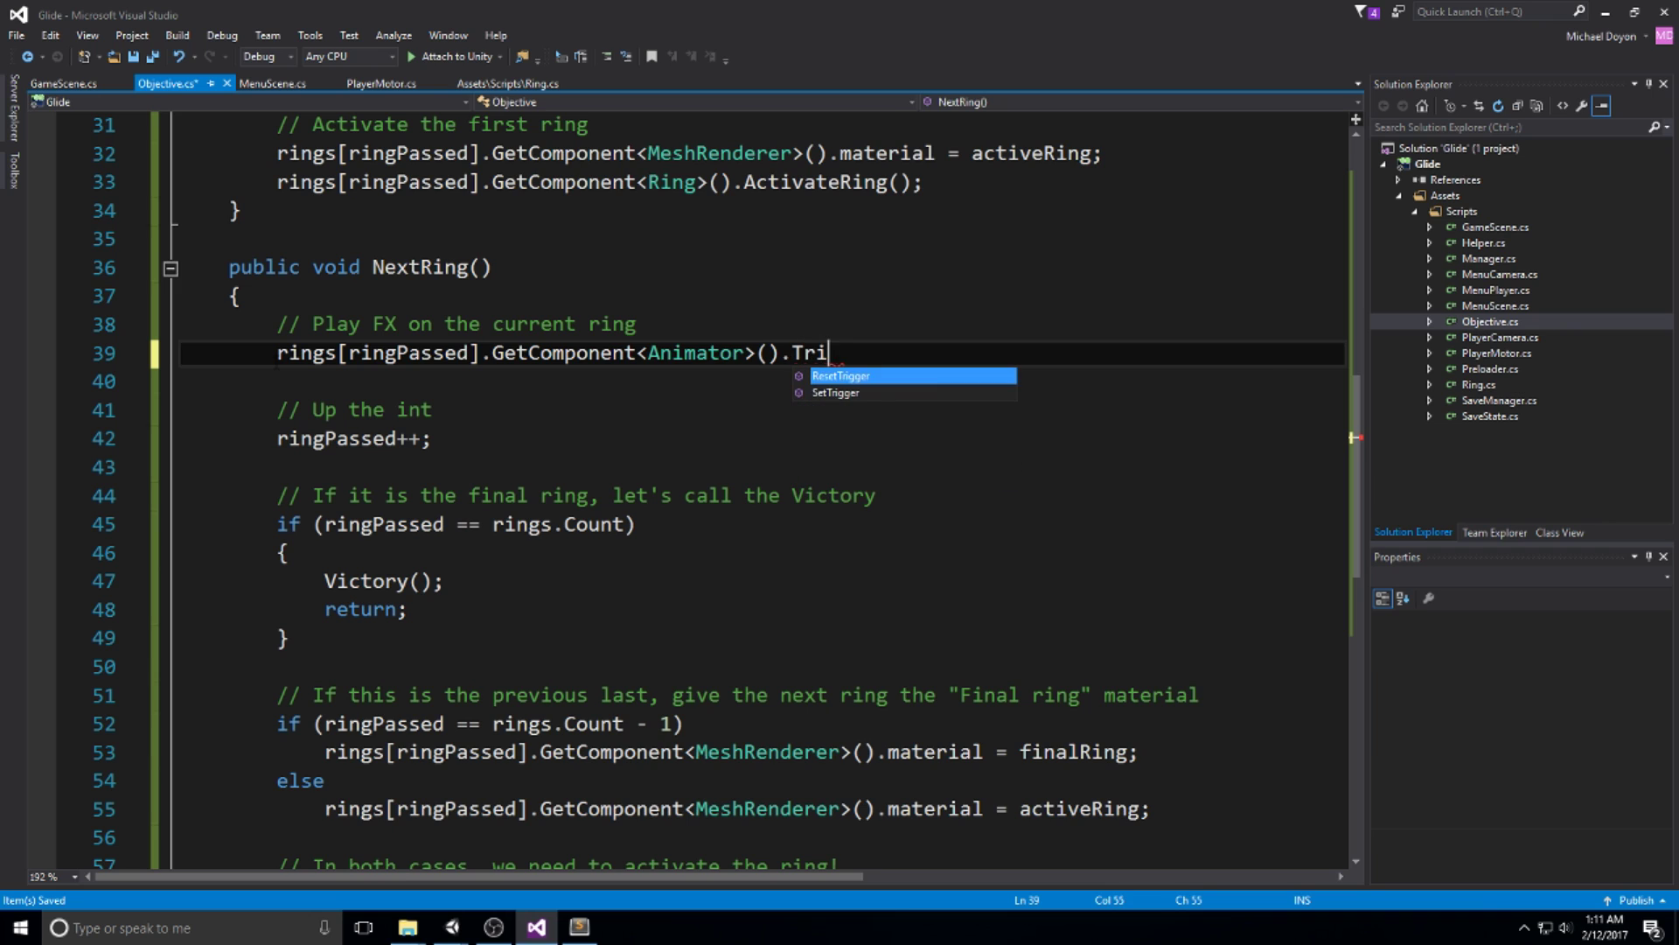
{"action": "key", "text": "Left"}
{"action": "key", "text": "Left"}
{"action": "key", "text": "Down"}
{"action": "key", "text": "Tab"}
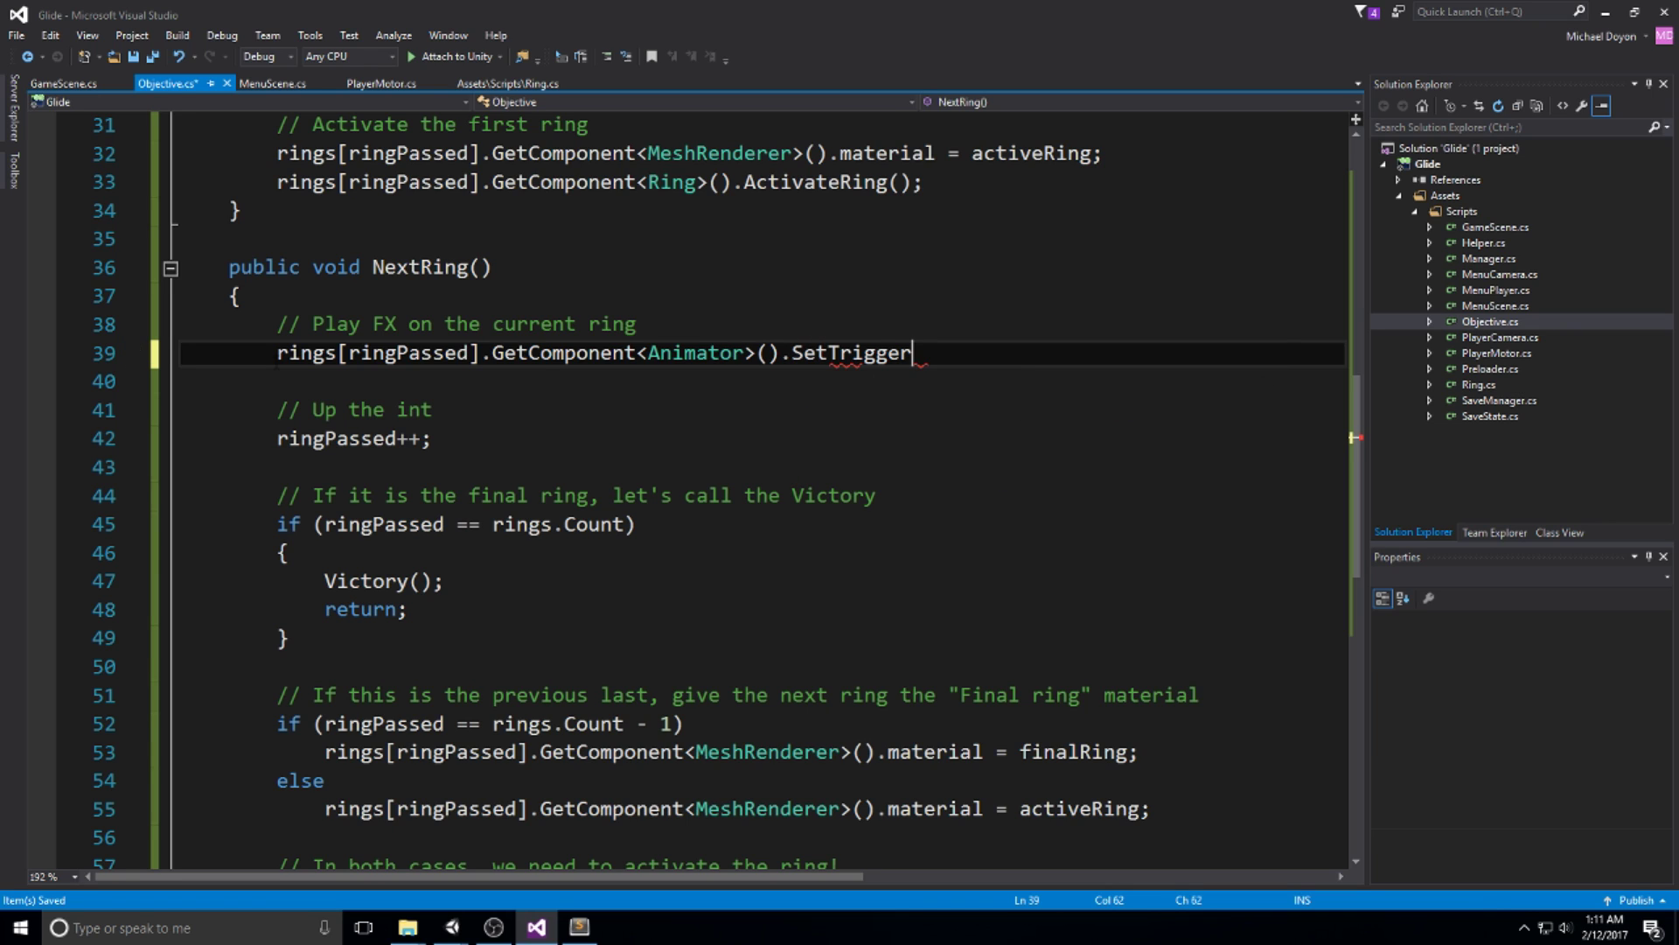
{"action": "type", "text": "(\""}
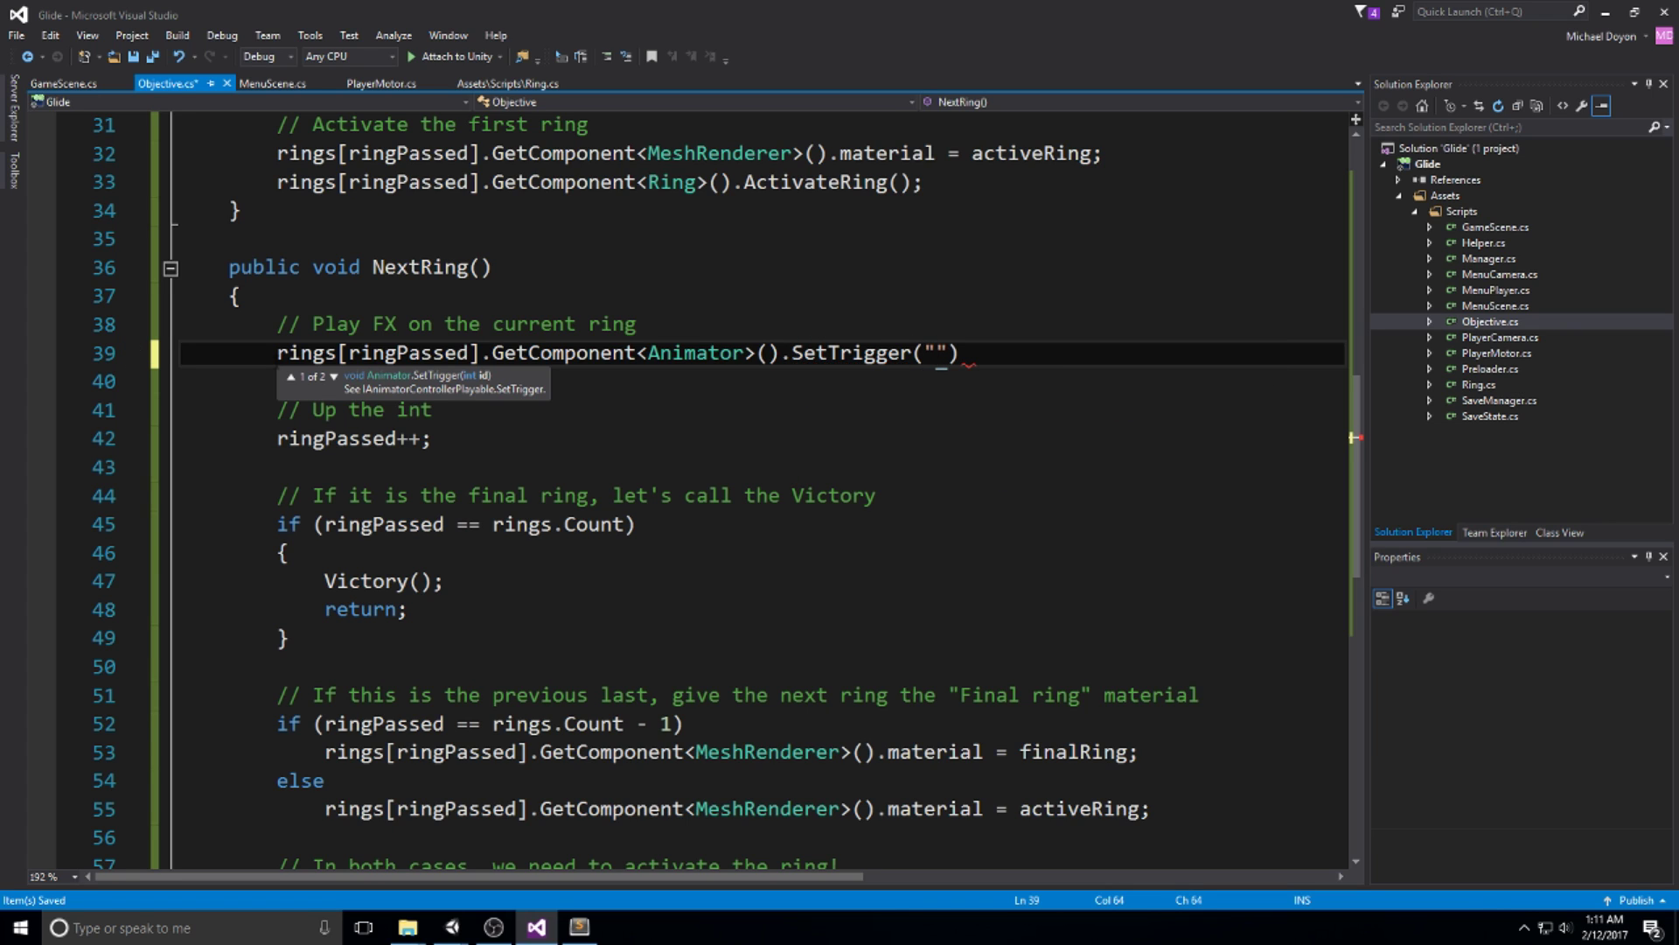
{"action": "type", "text": "collectionTrigger\");"}
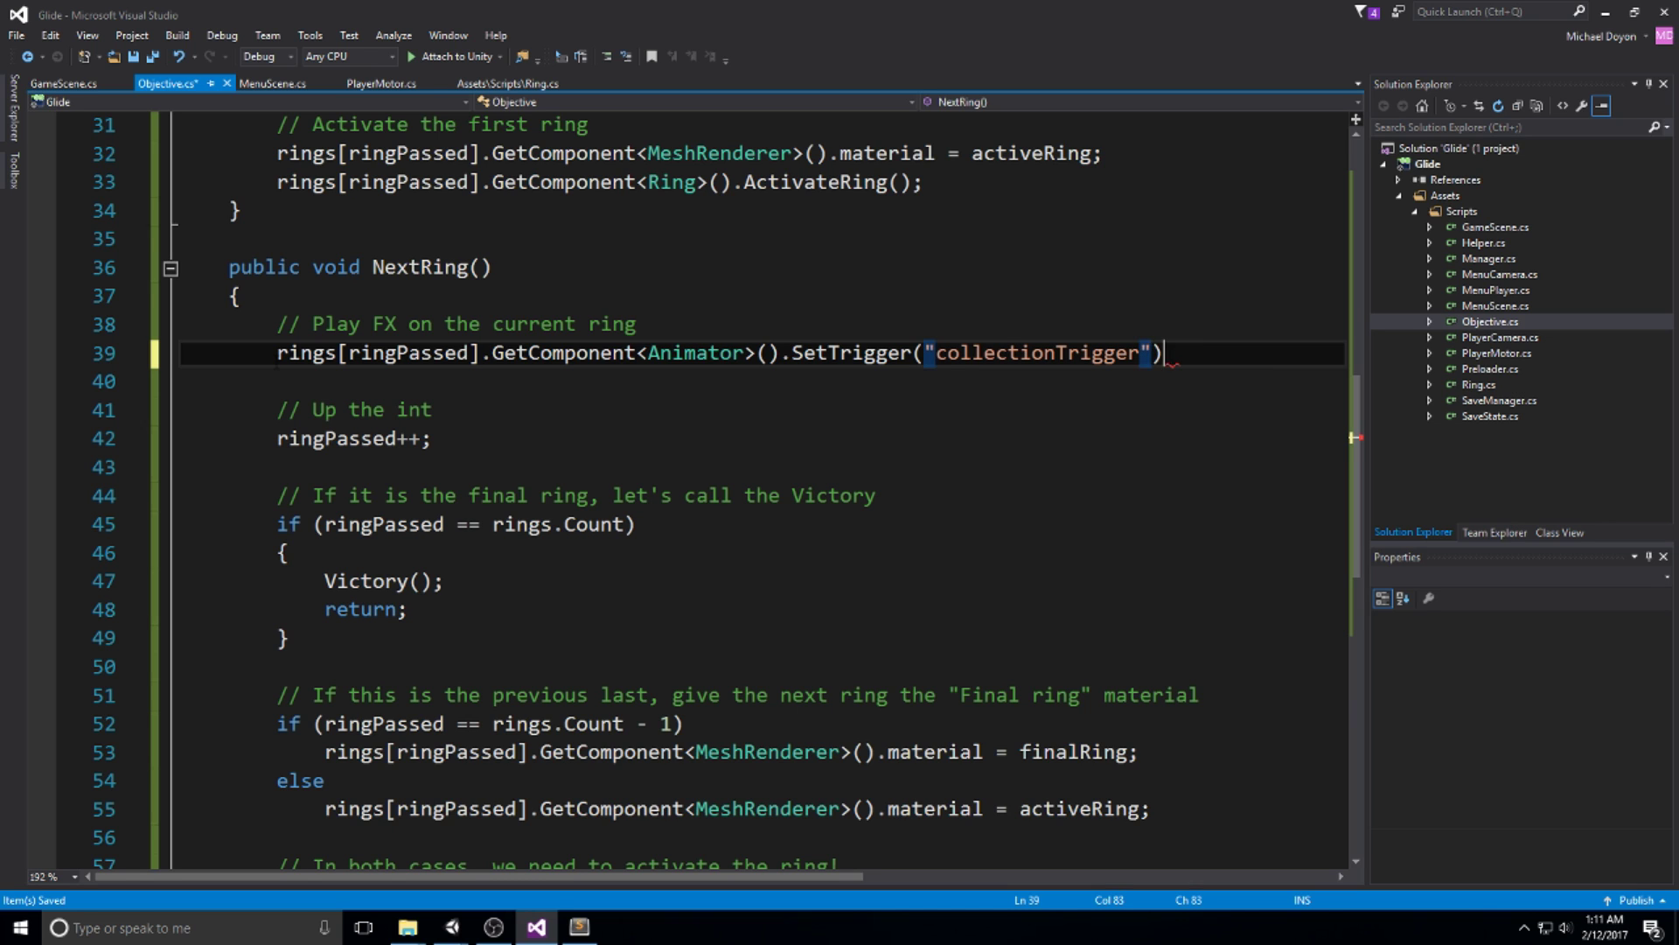
{"action": "key", "text": "ctrl+s"}
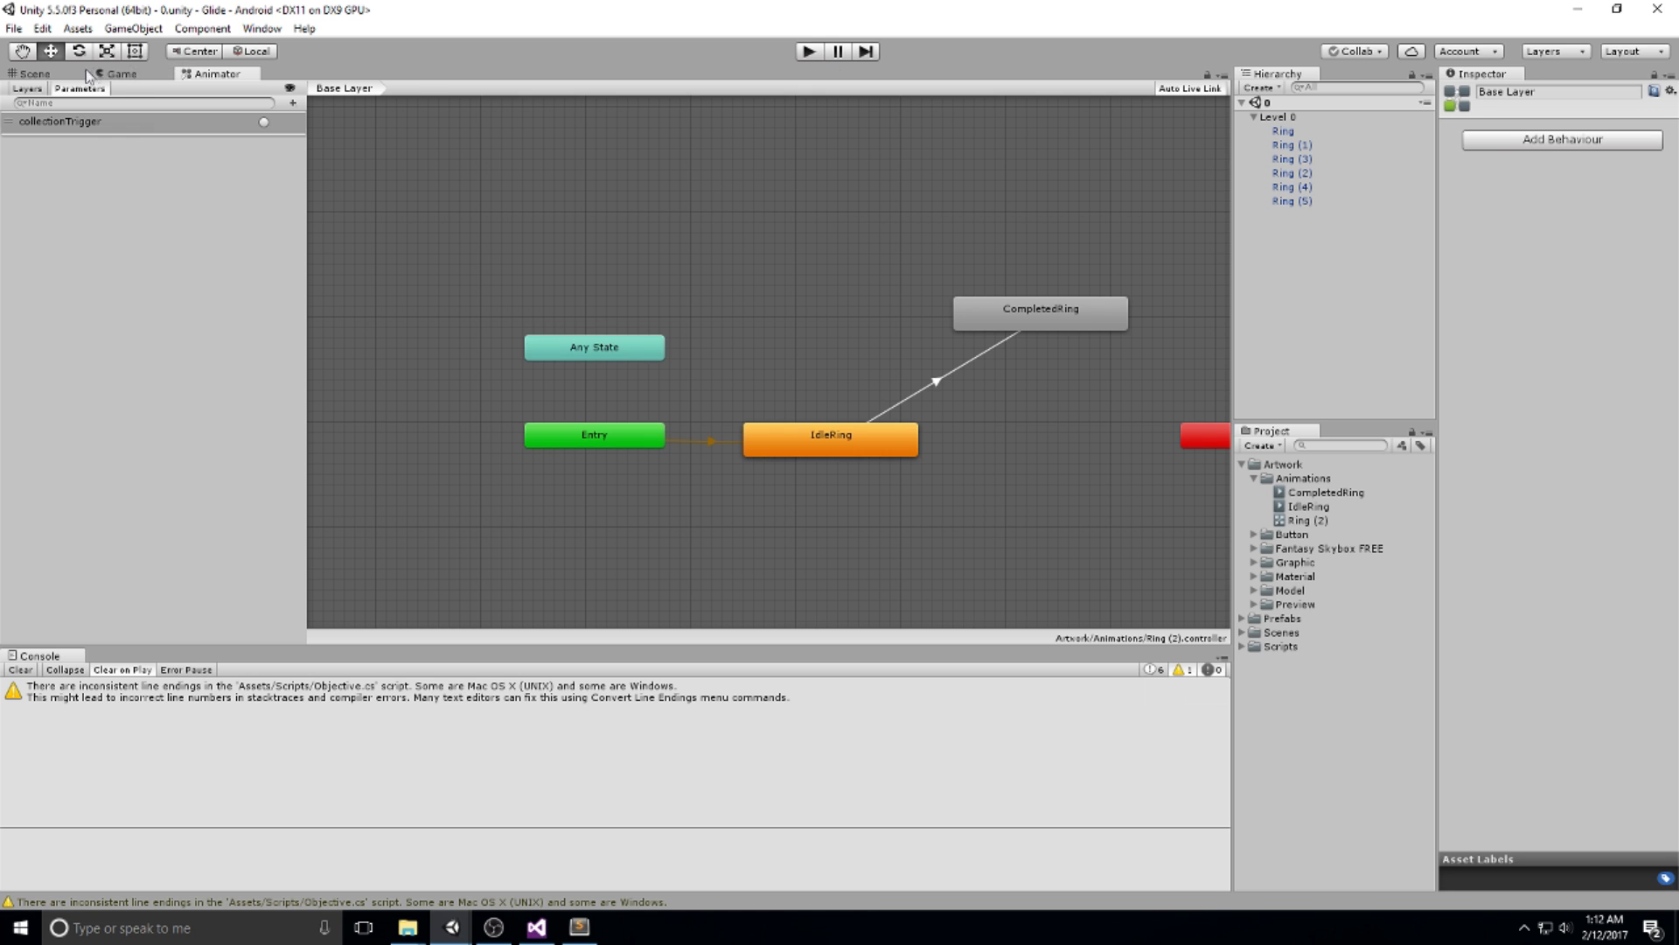
Play the Preloader scene through the title screen into a level and check the scene view.
{"action": "left_click", "coordinate": [122, 77]}
{"action": "left_click", "coordinate": [46, 81]}
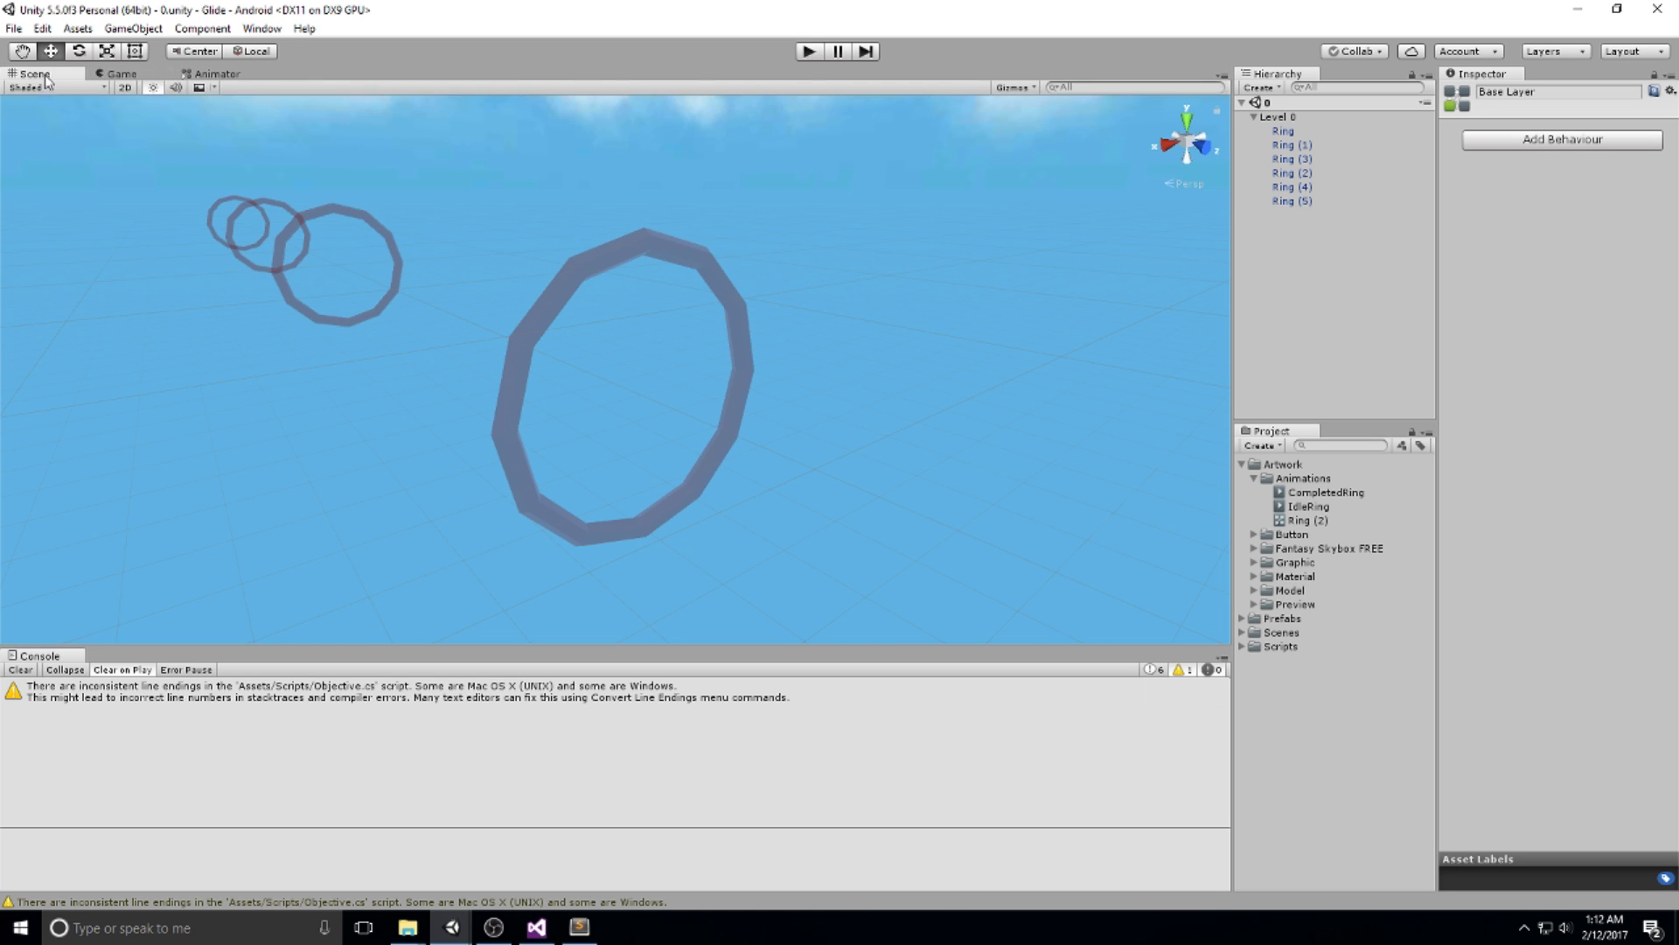
{"action": "left_click", "coordinate": [1242, 633]}
{"action": "double_click", "coordinate": [1277, 687]}
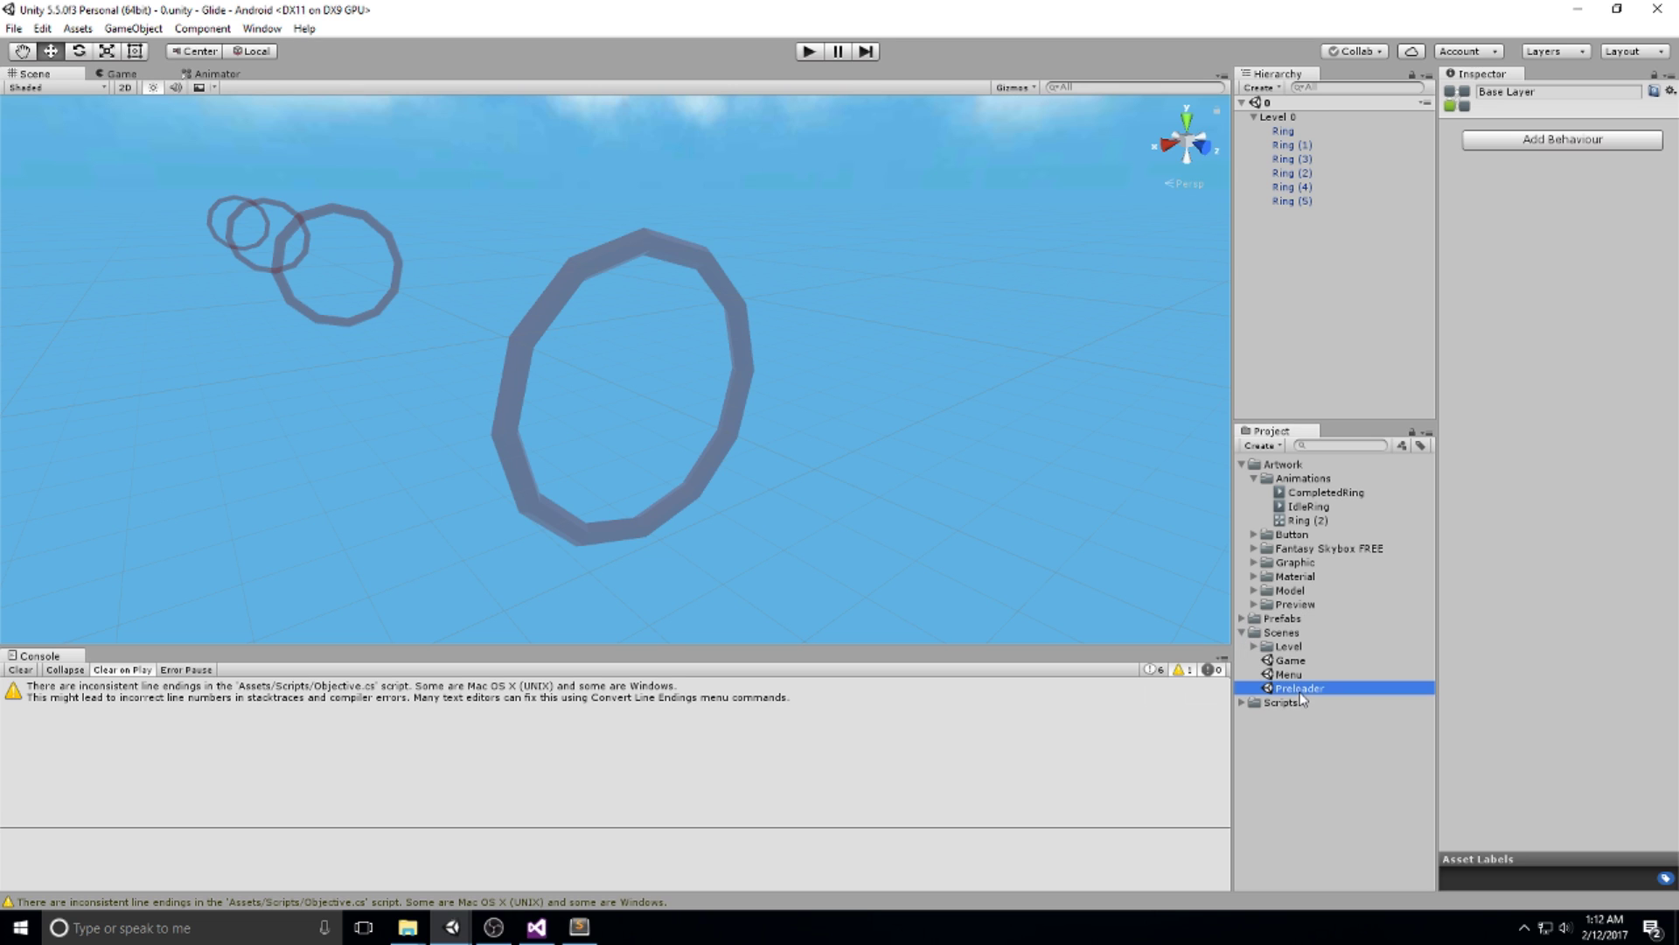
{"action": "key", "text": "ctrl+p"}
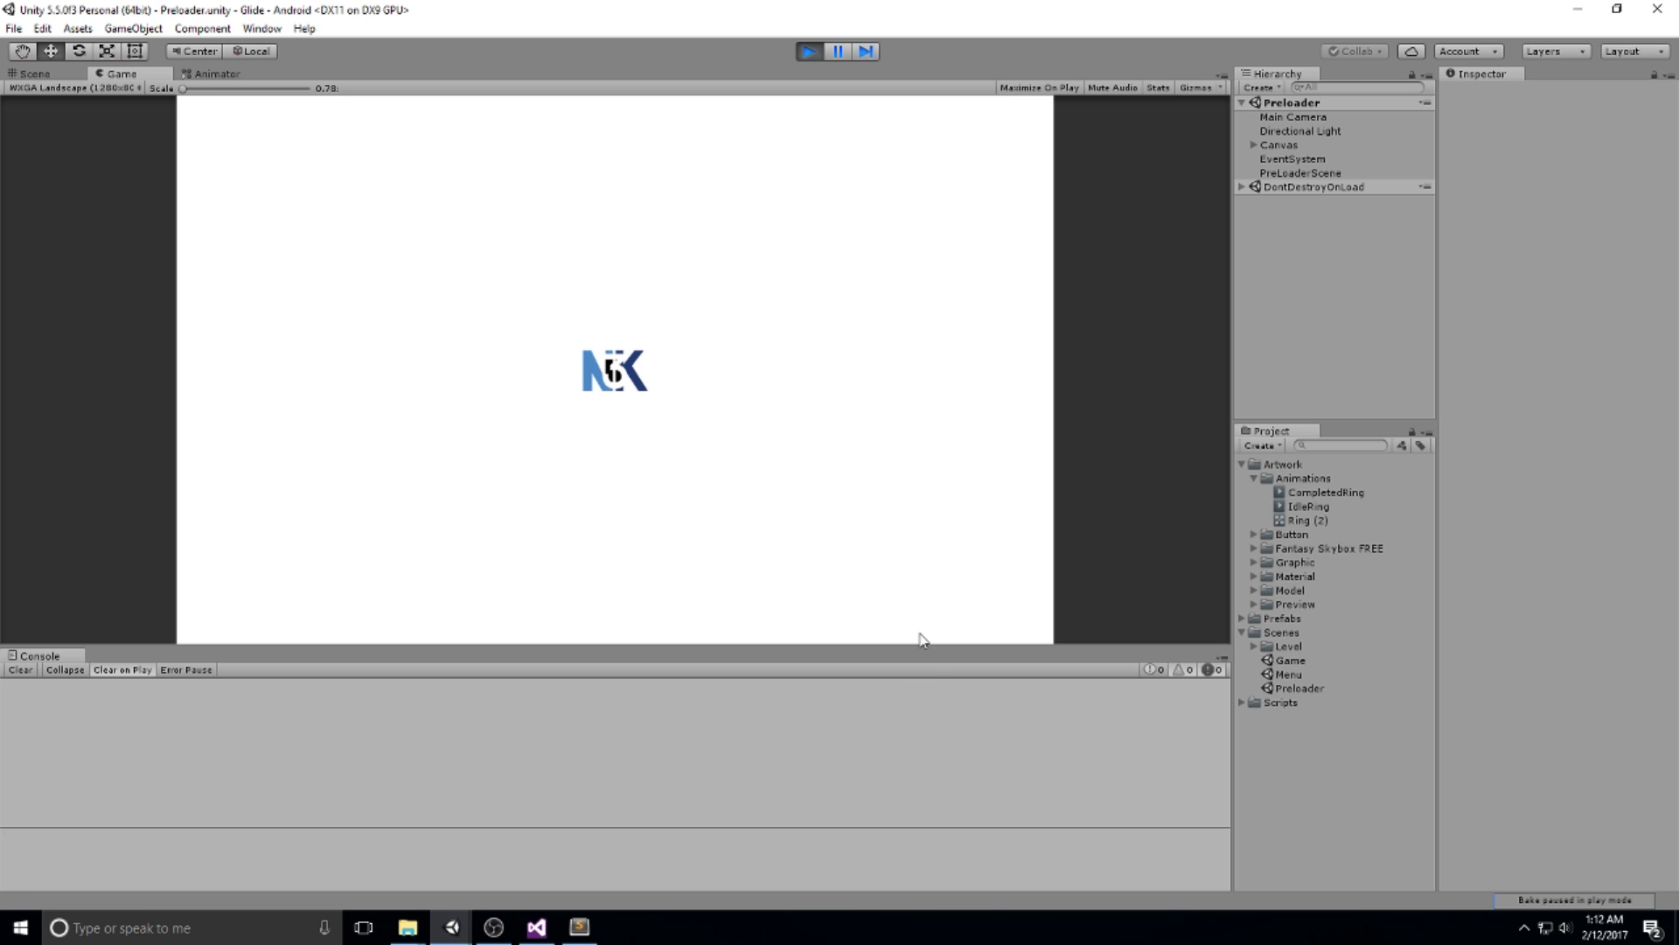
{"action": "left_click_drag", "start_coordinate": [910, 639], "coordinate": [903, 759]}
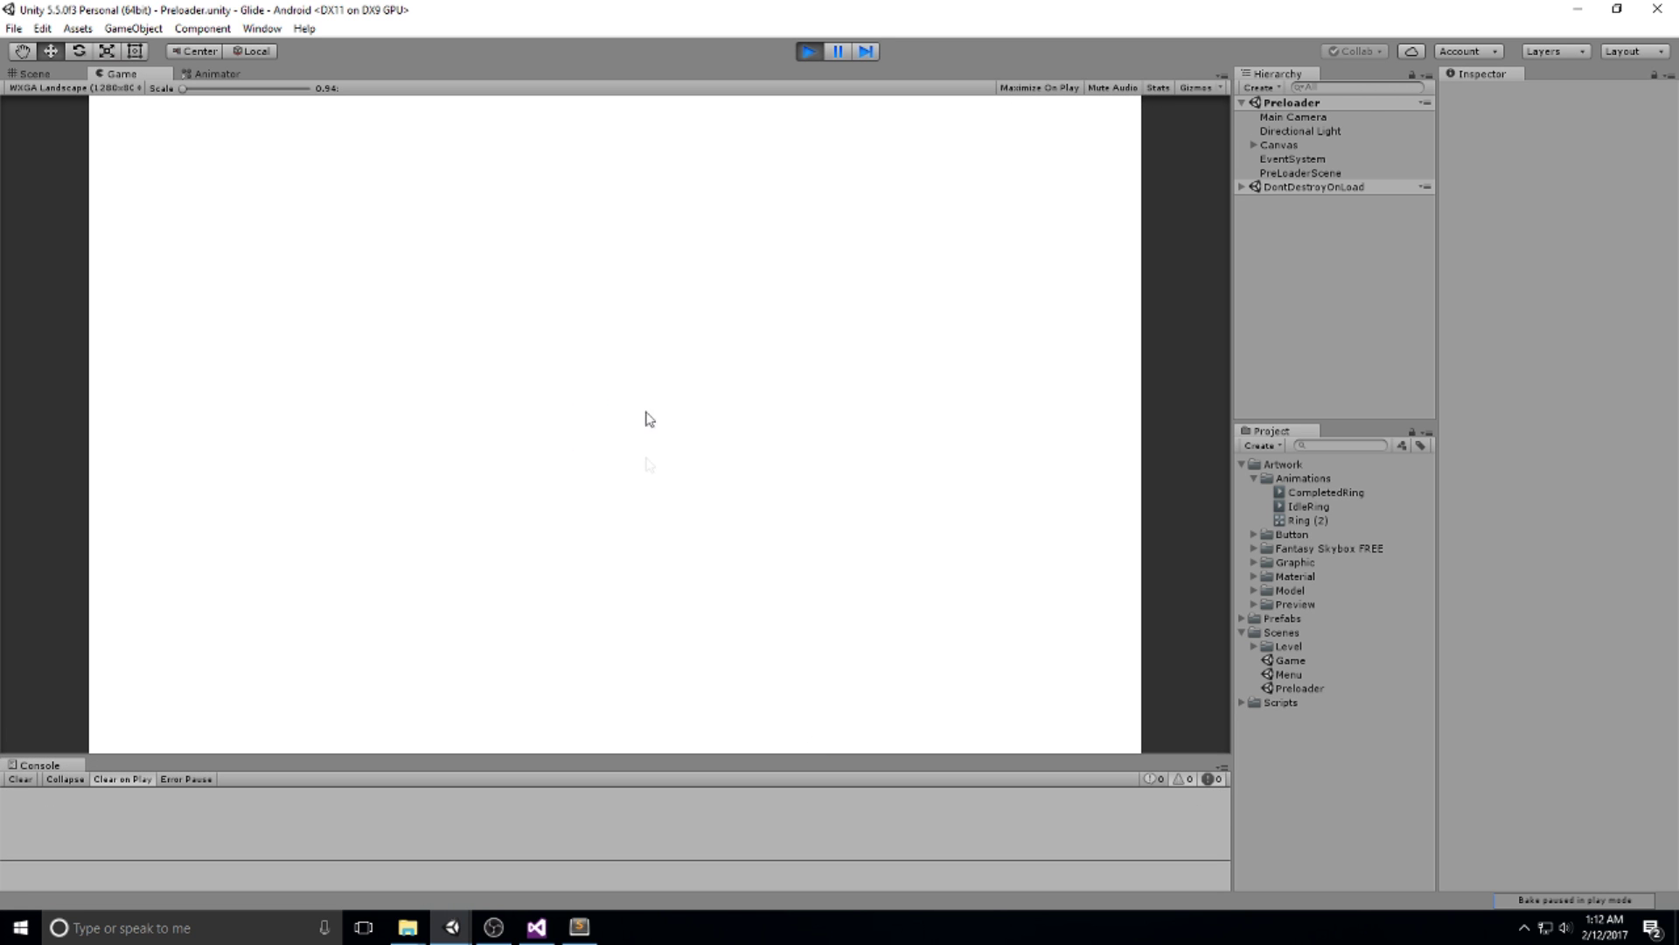
{"action": "left_click", "coordinate": [254, 682]}
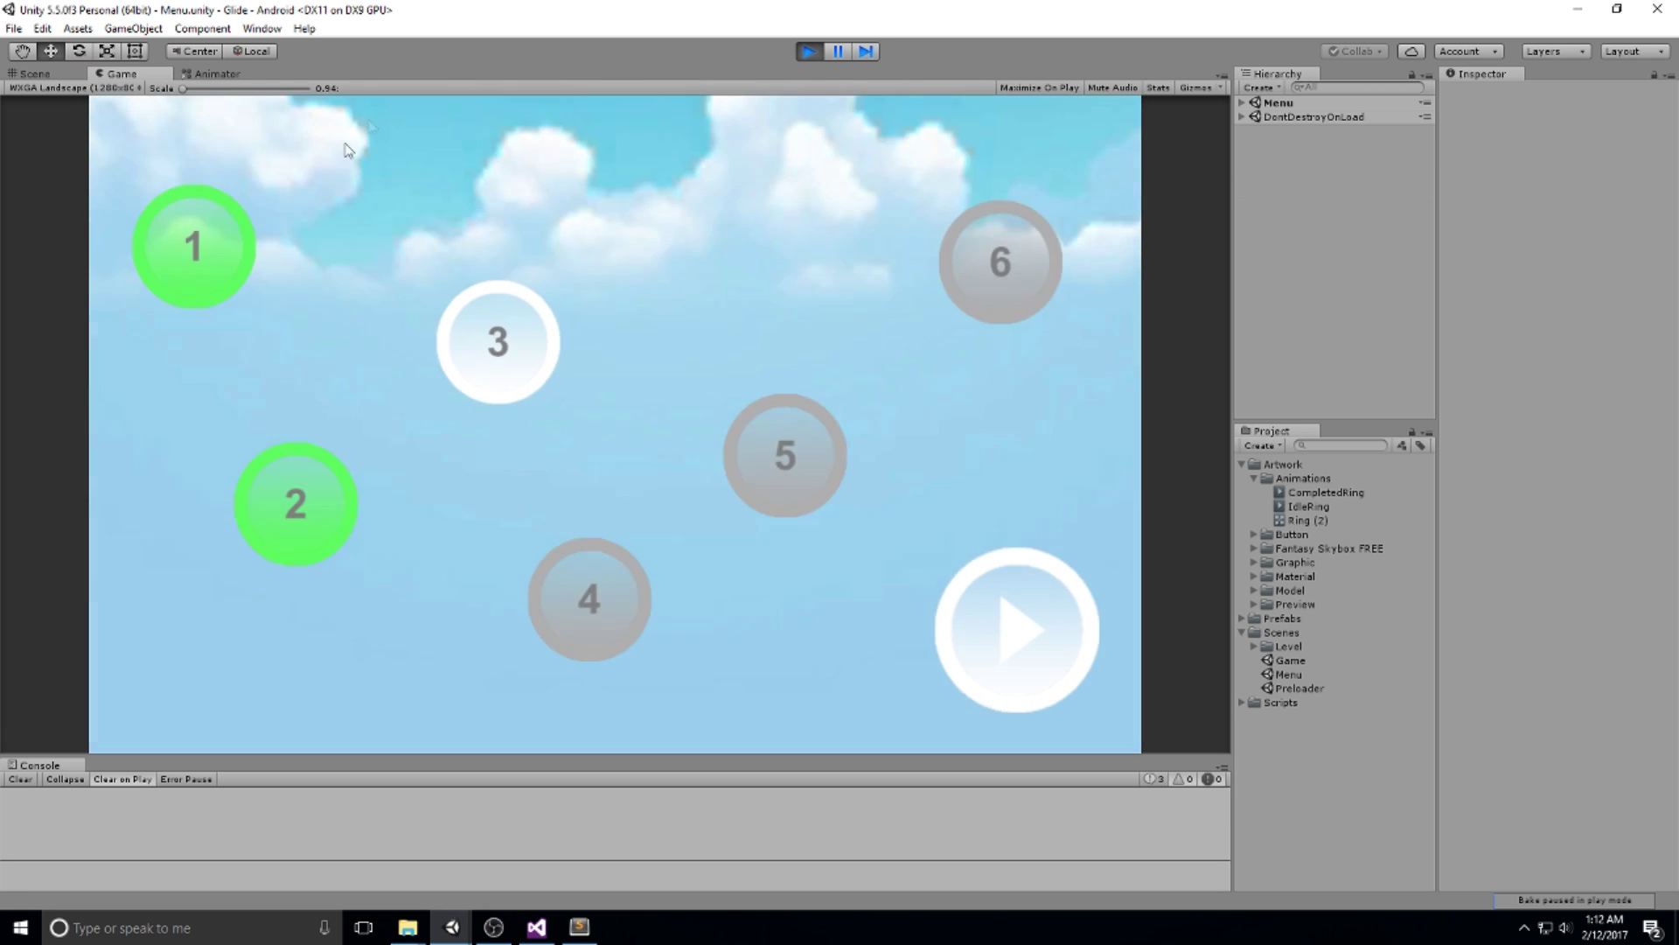
{"action": "left_click", "coordinate": [33, 76]}
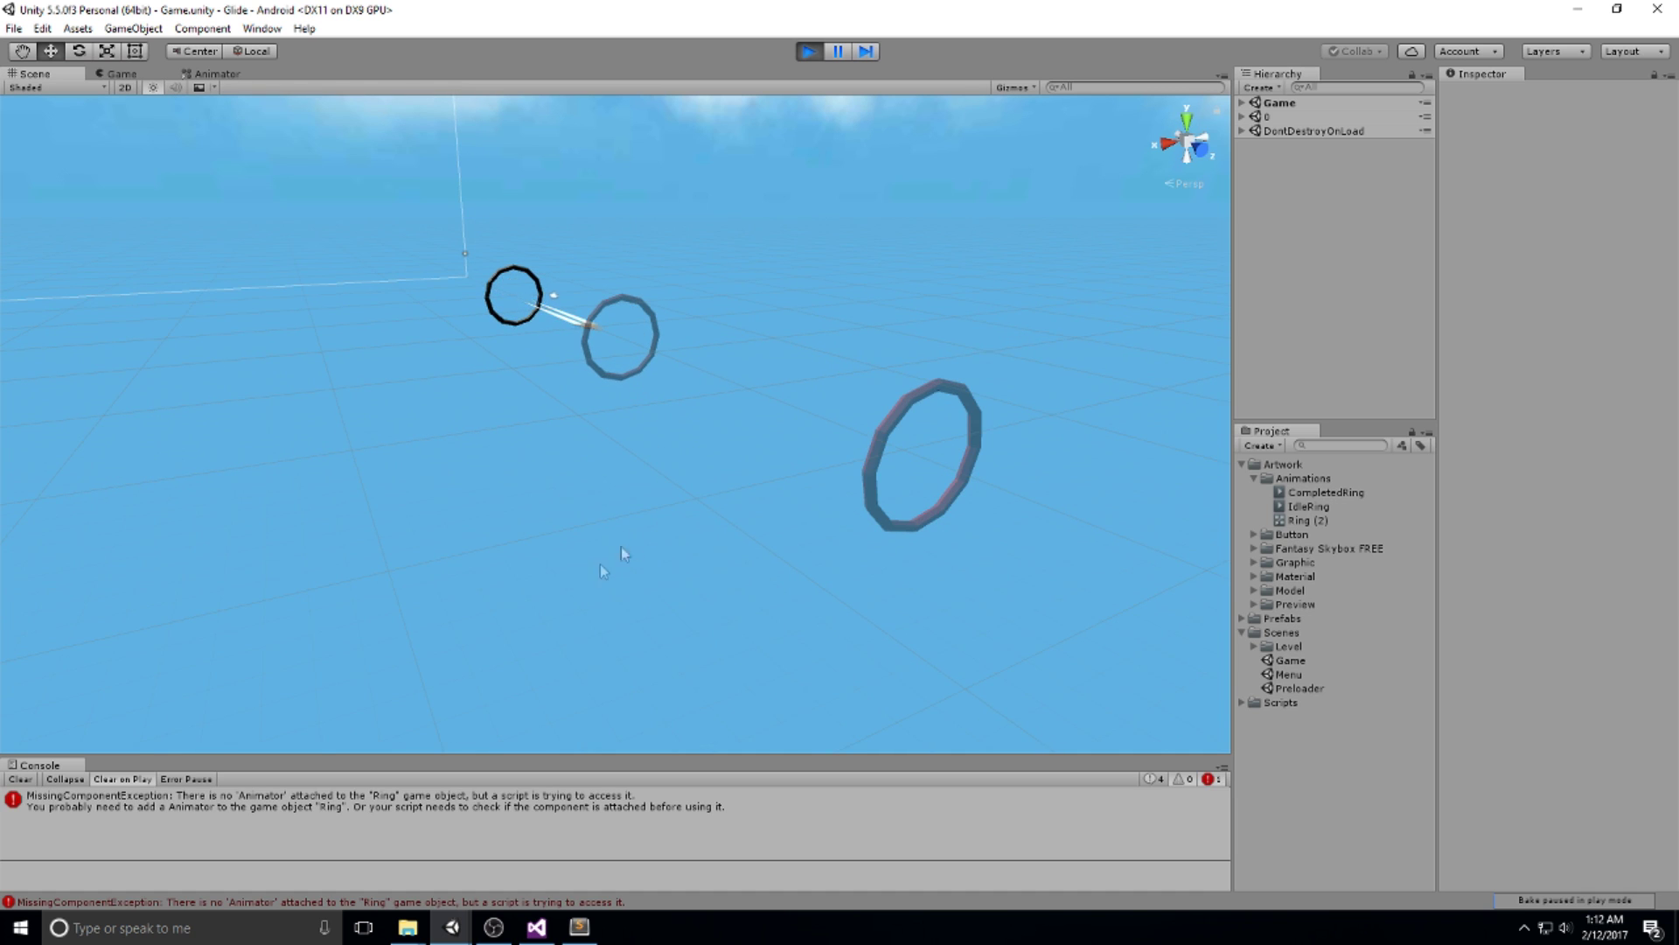
Stop the game, move the Ring prefab out of the Trail folder and place an instance in the scene.
{"action": "left_click", "coordinate": [810, 51]}
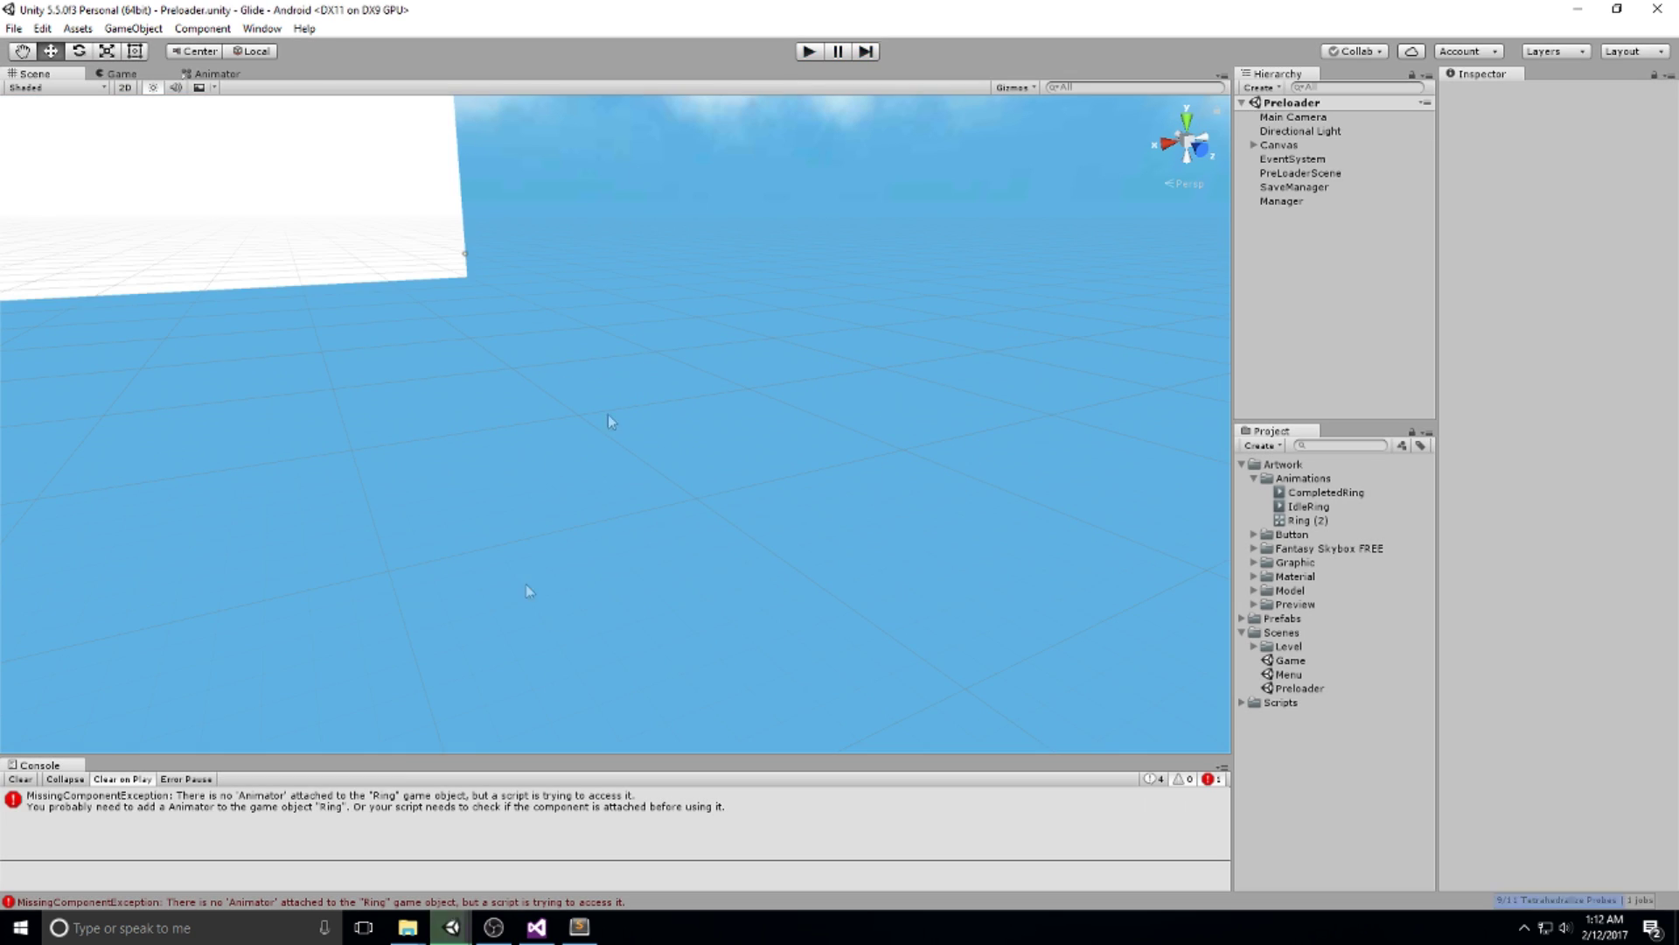
{"action": "left_click", "coordinate": [1242, 618]}
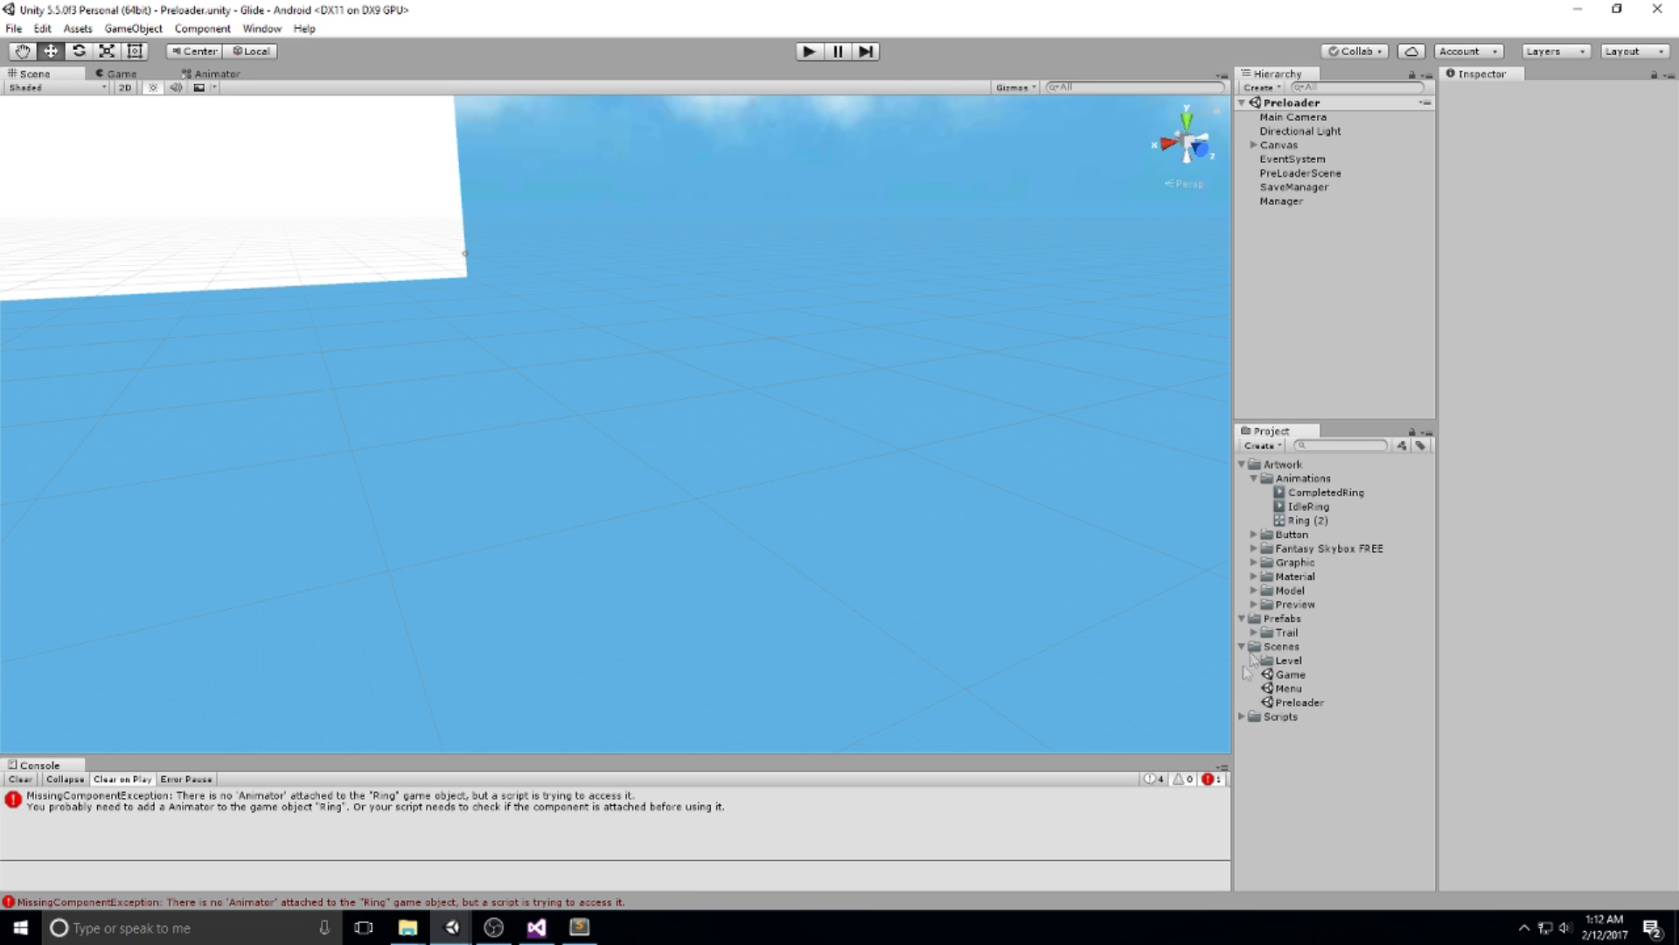
{"action": "left_click", "coordinate": [1253, 632]}
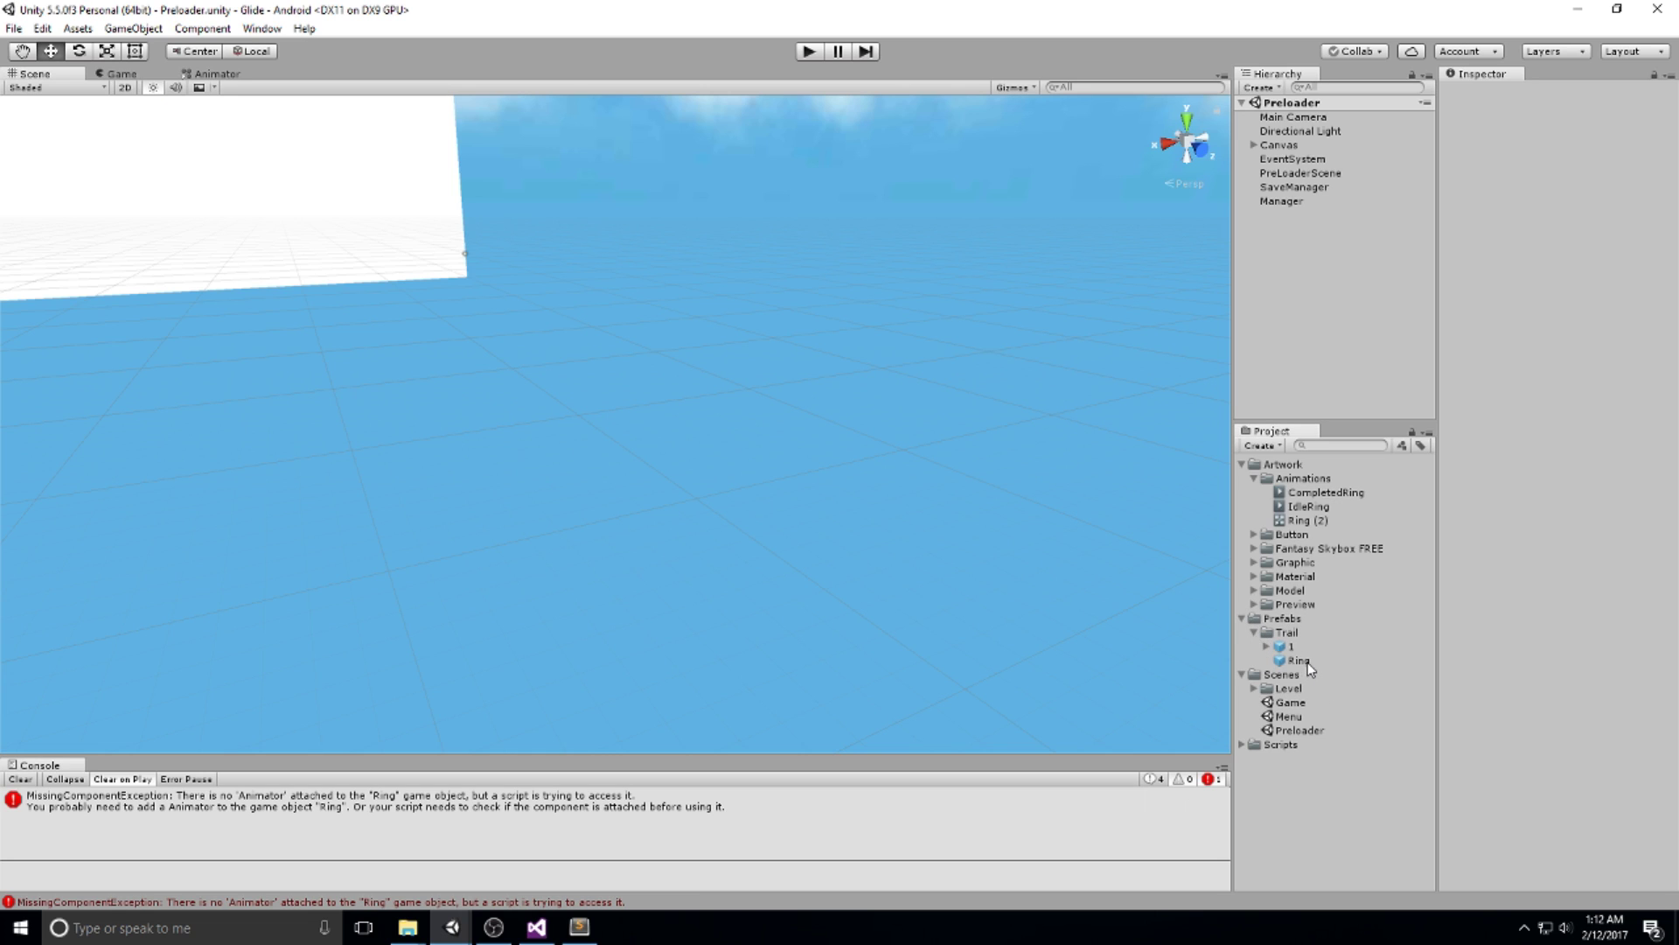
{"action": "left_click_drag", "start_coordinate": [1309, 663], "coordinate": [1307, 631]}
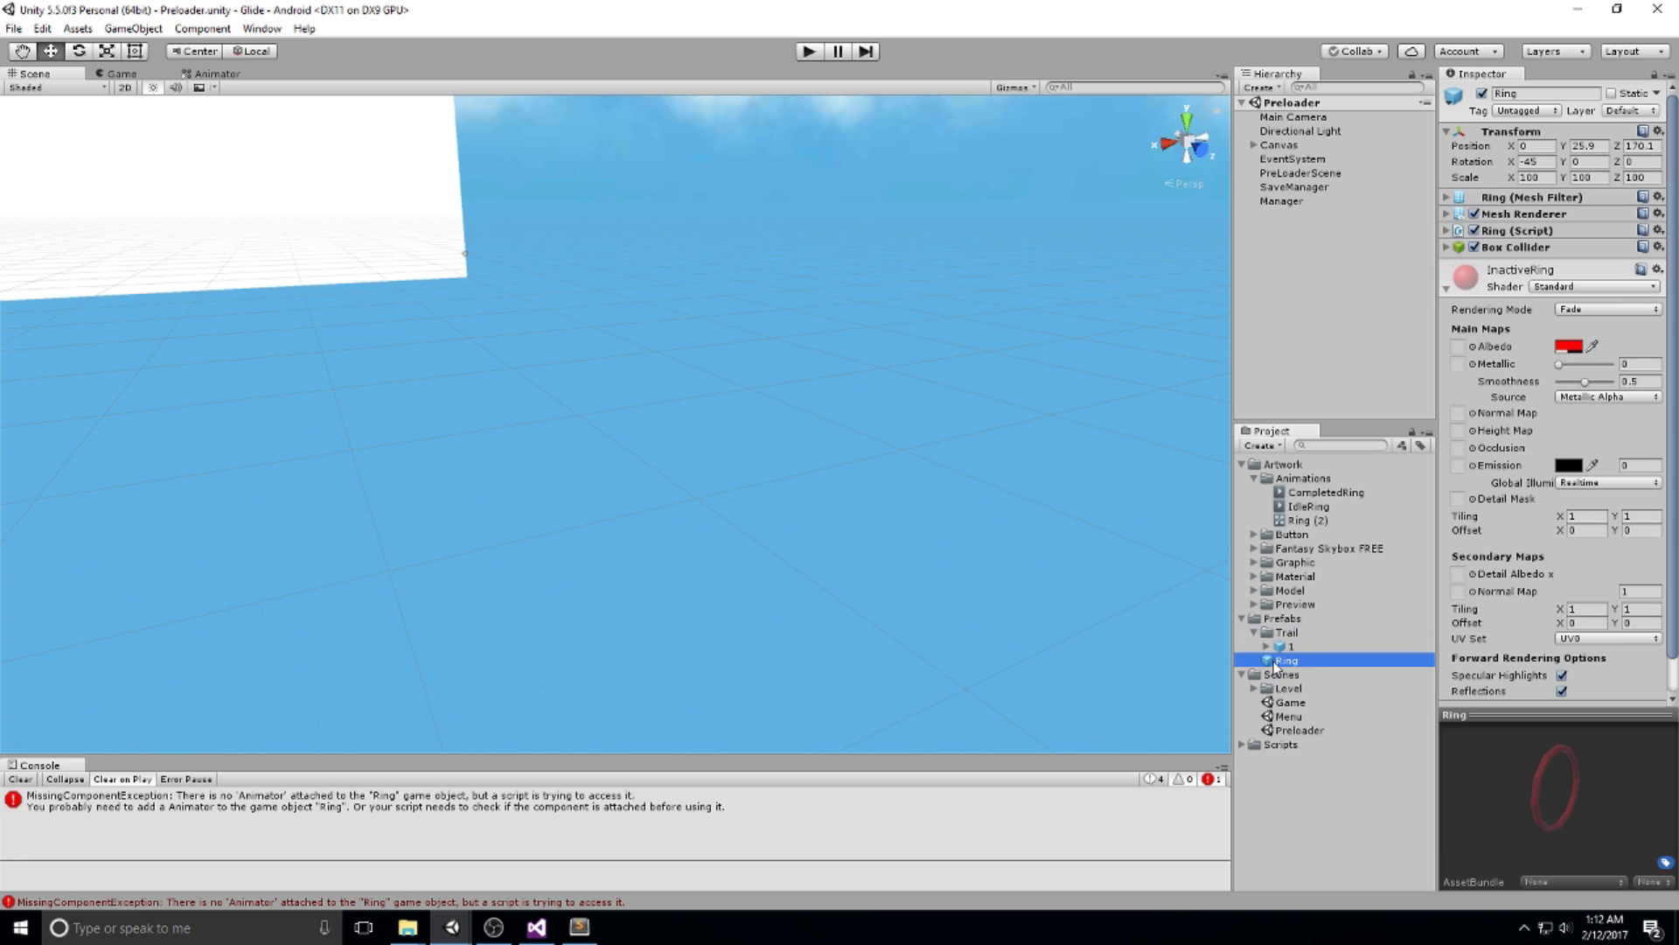
{"action": "left_click", "coordinate": [1255, 633]}
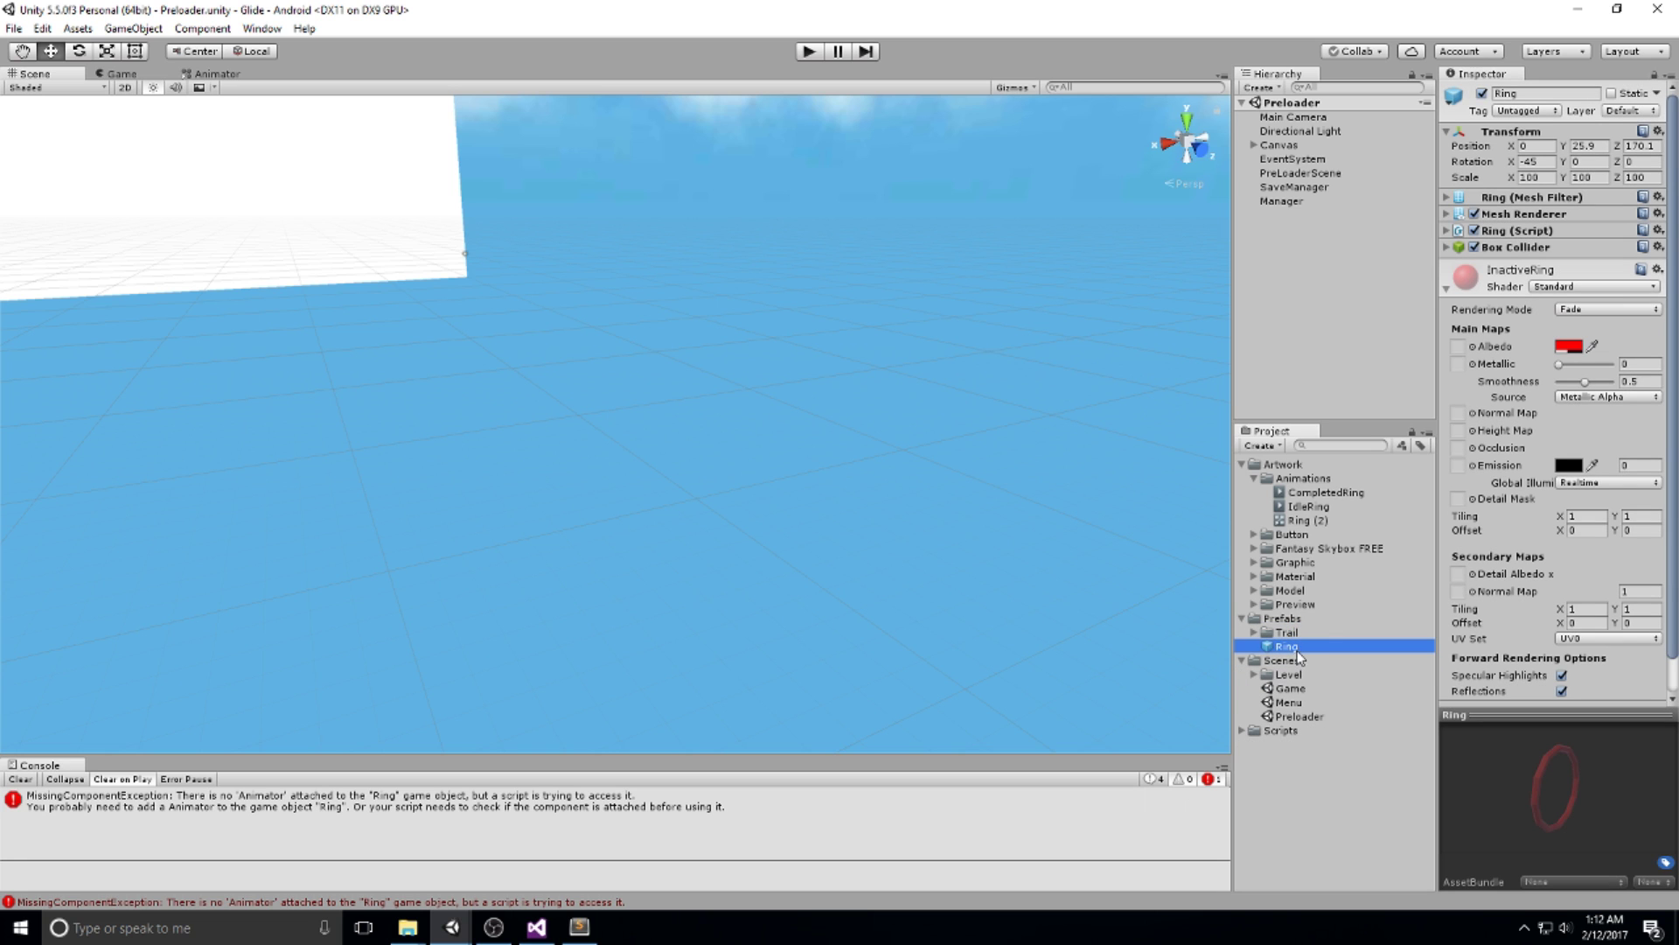
{"action": "left_click_drag", "start_coordinate": [1297, 651], "coordinate": [1295, 359]}
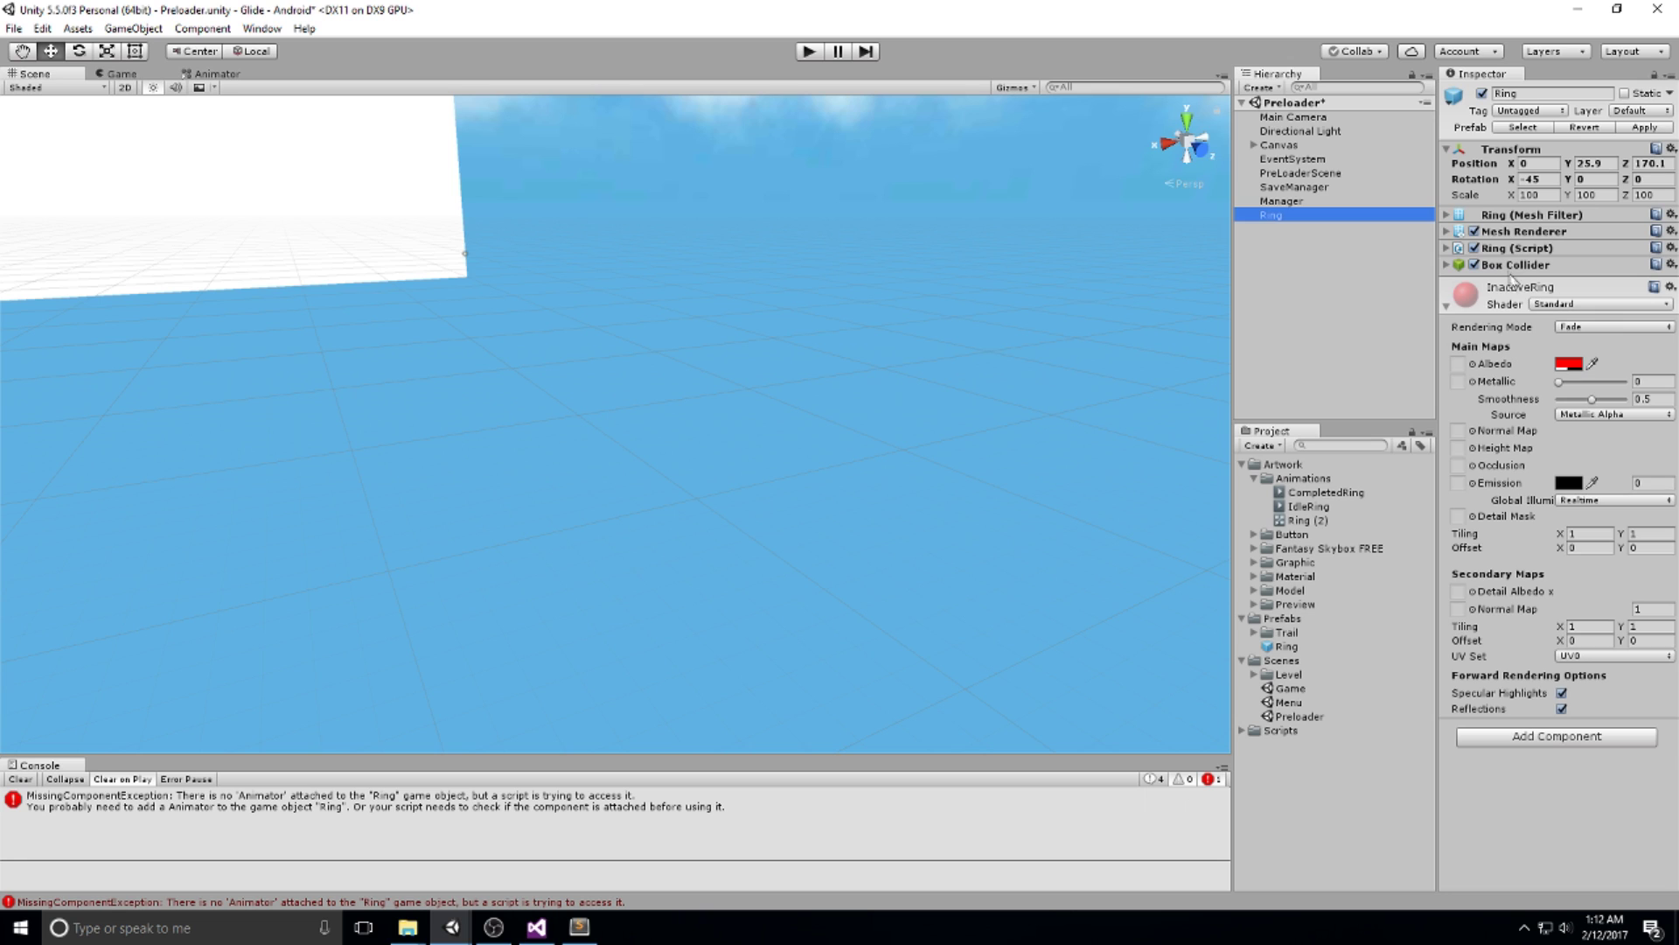
Add an Animator using the Ring (2) controller, delete the temporary instance and save the scene.
{"action": "left_click", "coordinate": [1531, 306]}
{"action": "left_click", "coordinate": [1550, 338]}
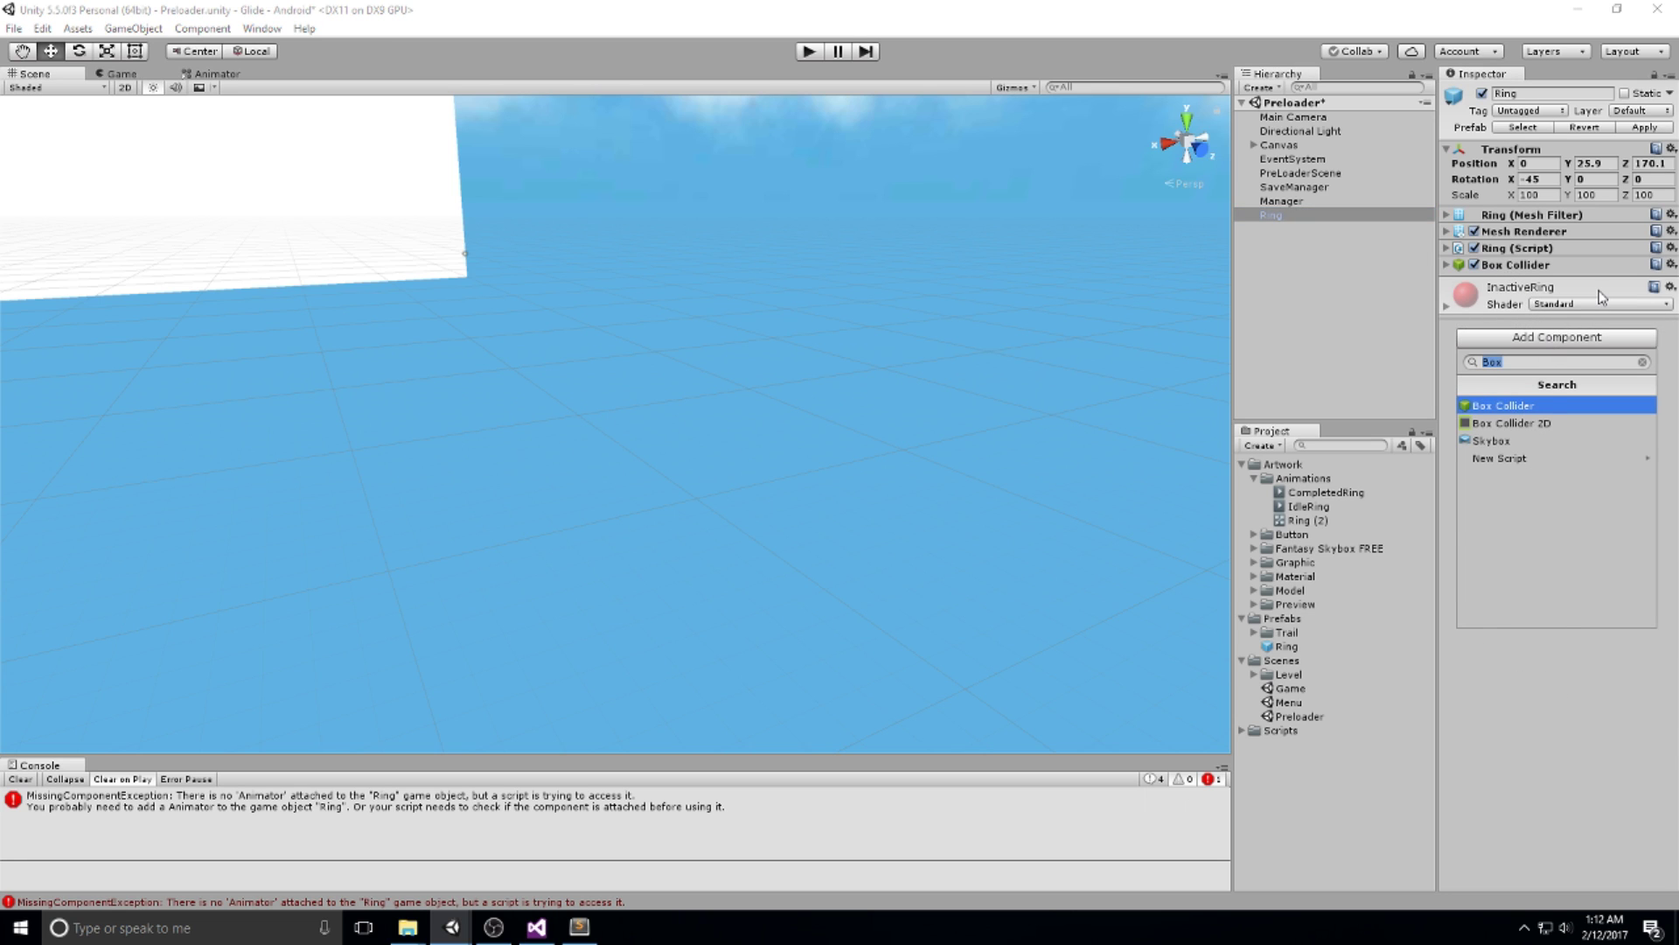
{"action": "type", "text": "ani"}
{"action": "key", "text": "Down"}
{"action": "key", "text": "Return"}
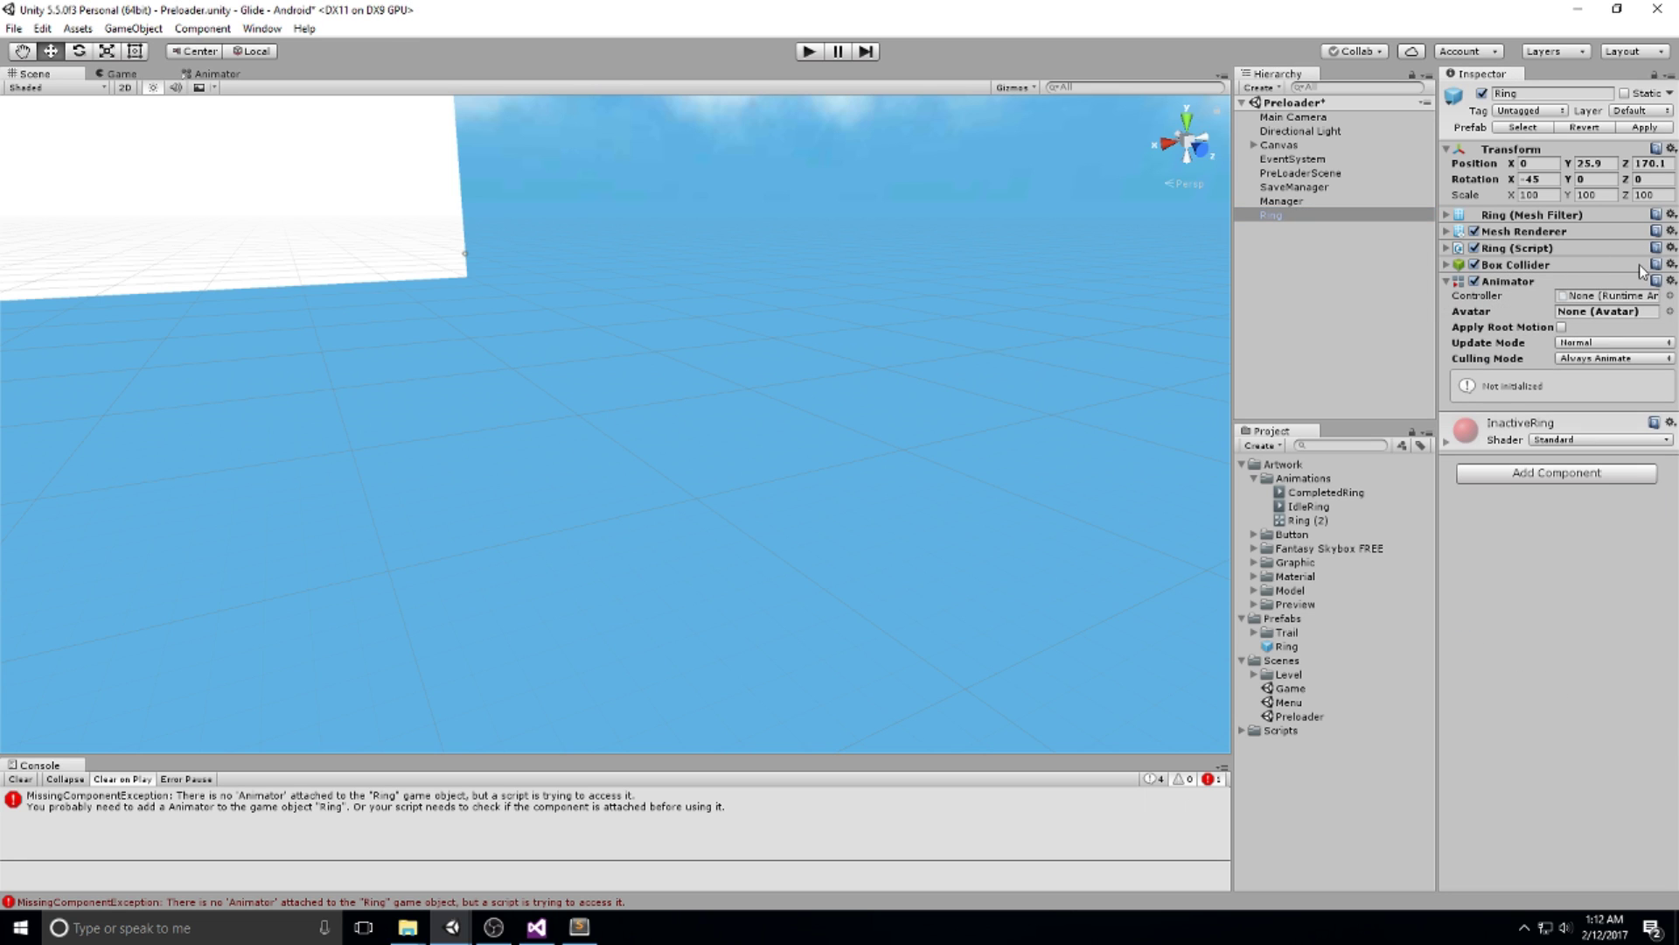
{"action": "left_click_drag", "start_coordinate": [1307, 521], "coordinate": [1601, 302]}
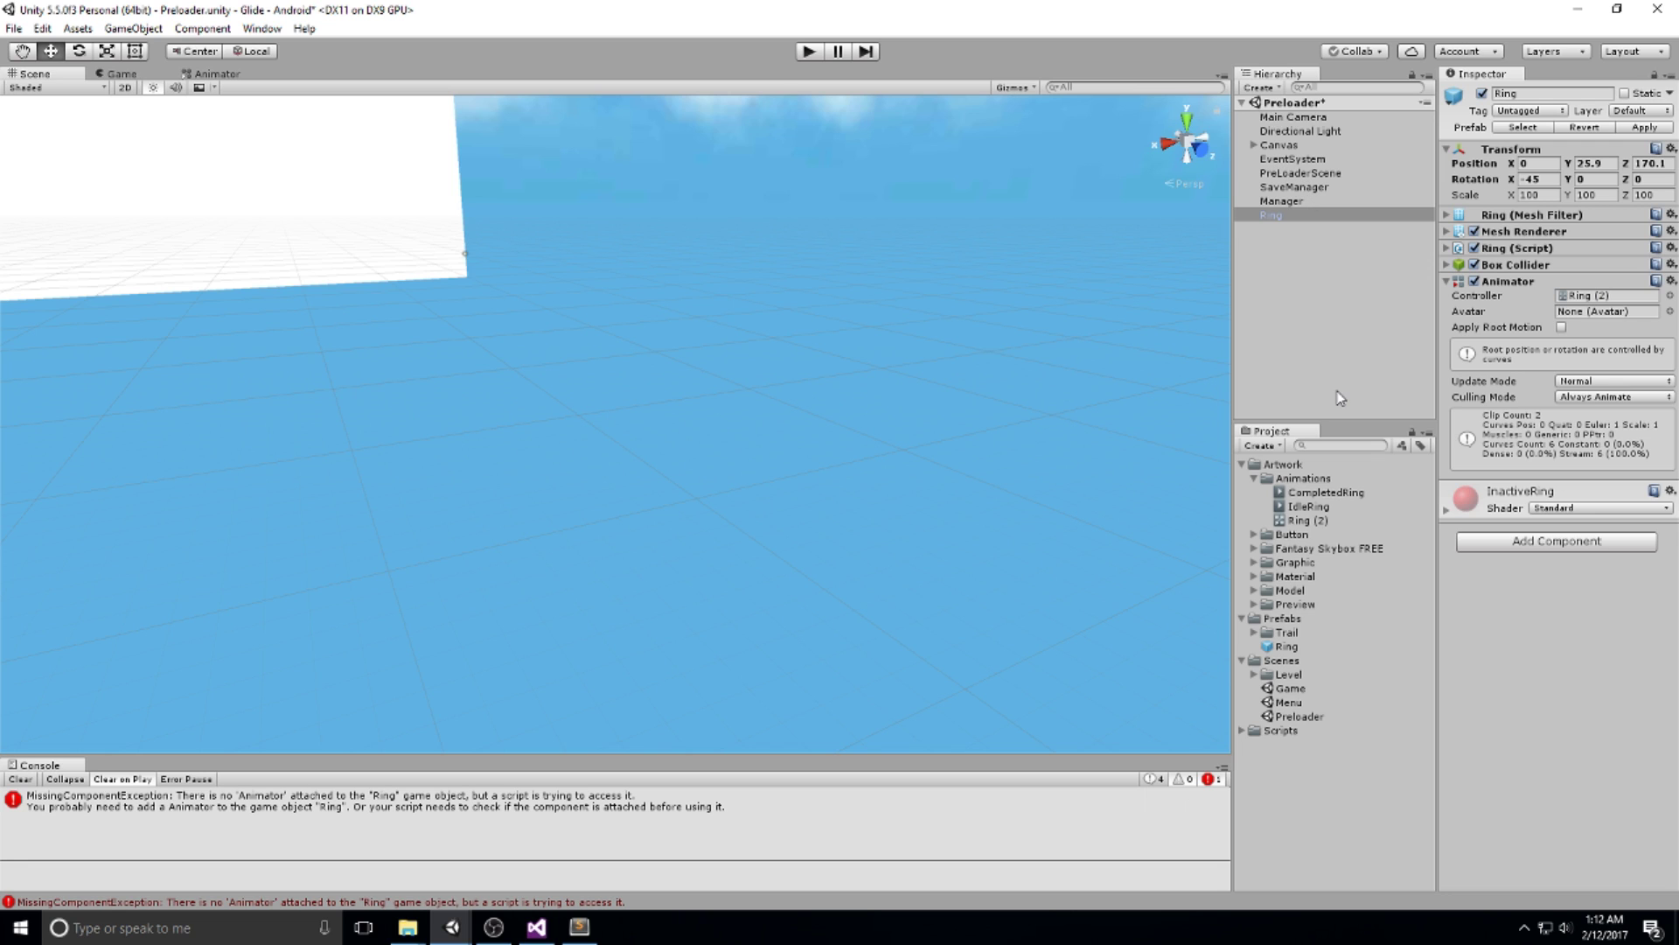
{"action": "key", "text": "Delete"}
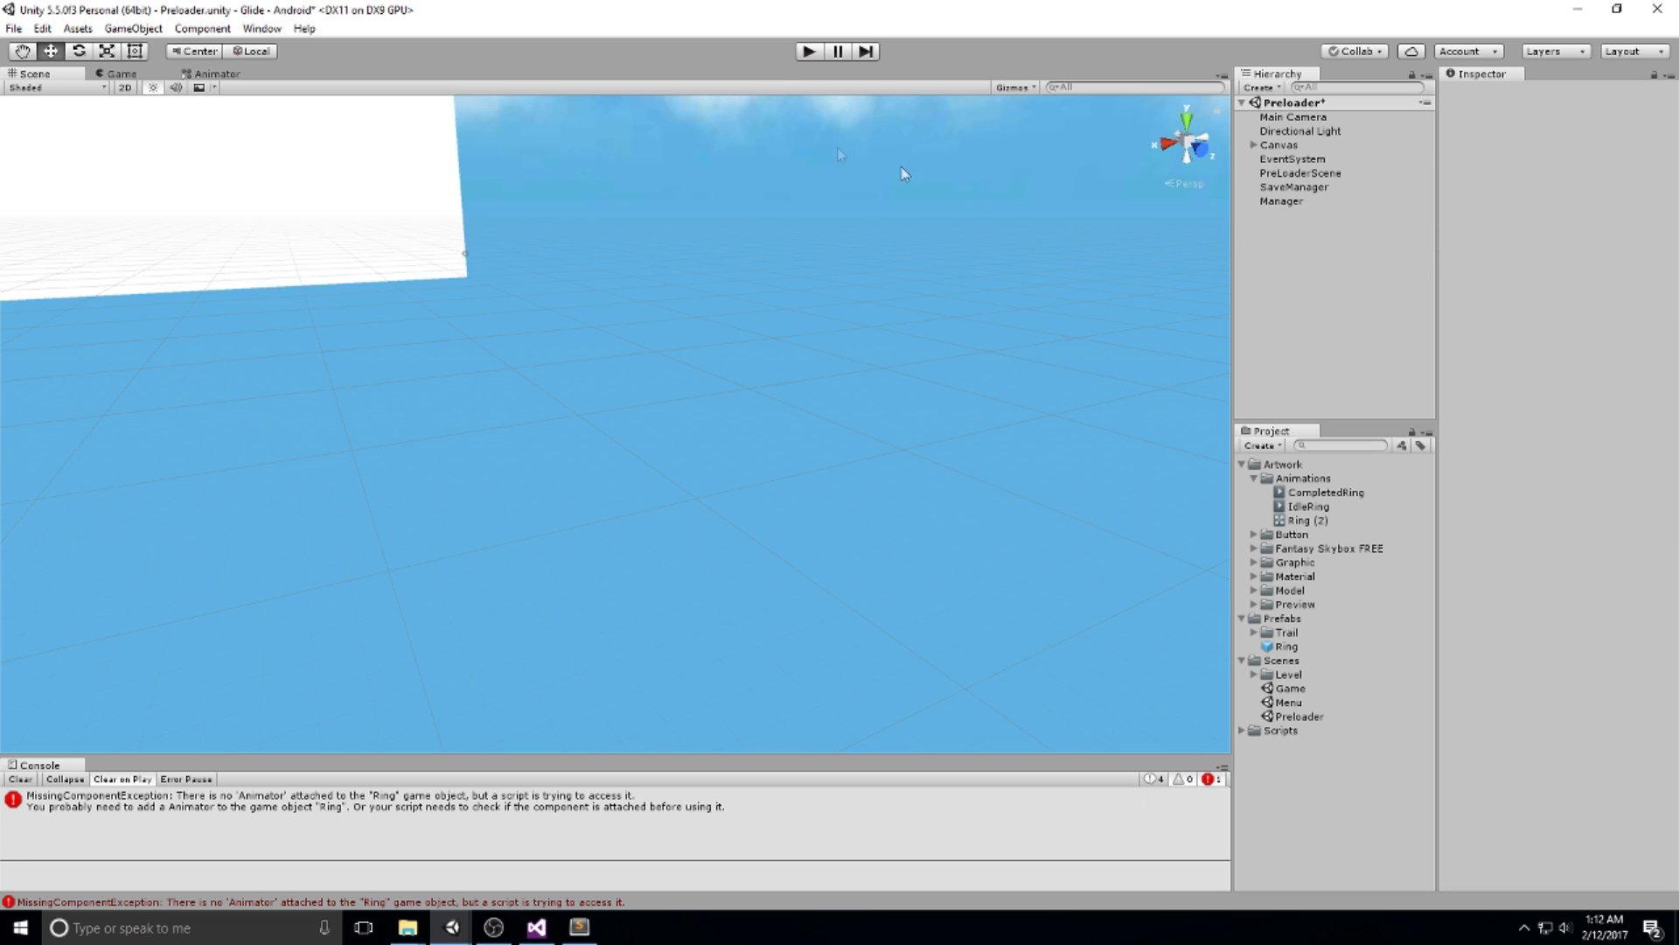
{"action": "key", "text": "ctrl+s"}
{"action": "left_click", "coordinate": [812, 52]}
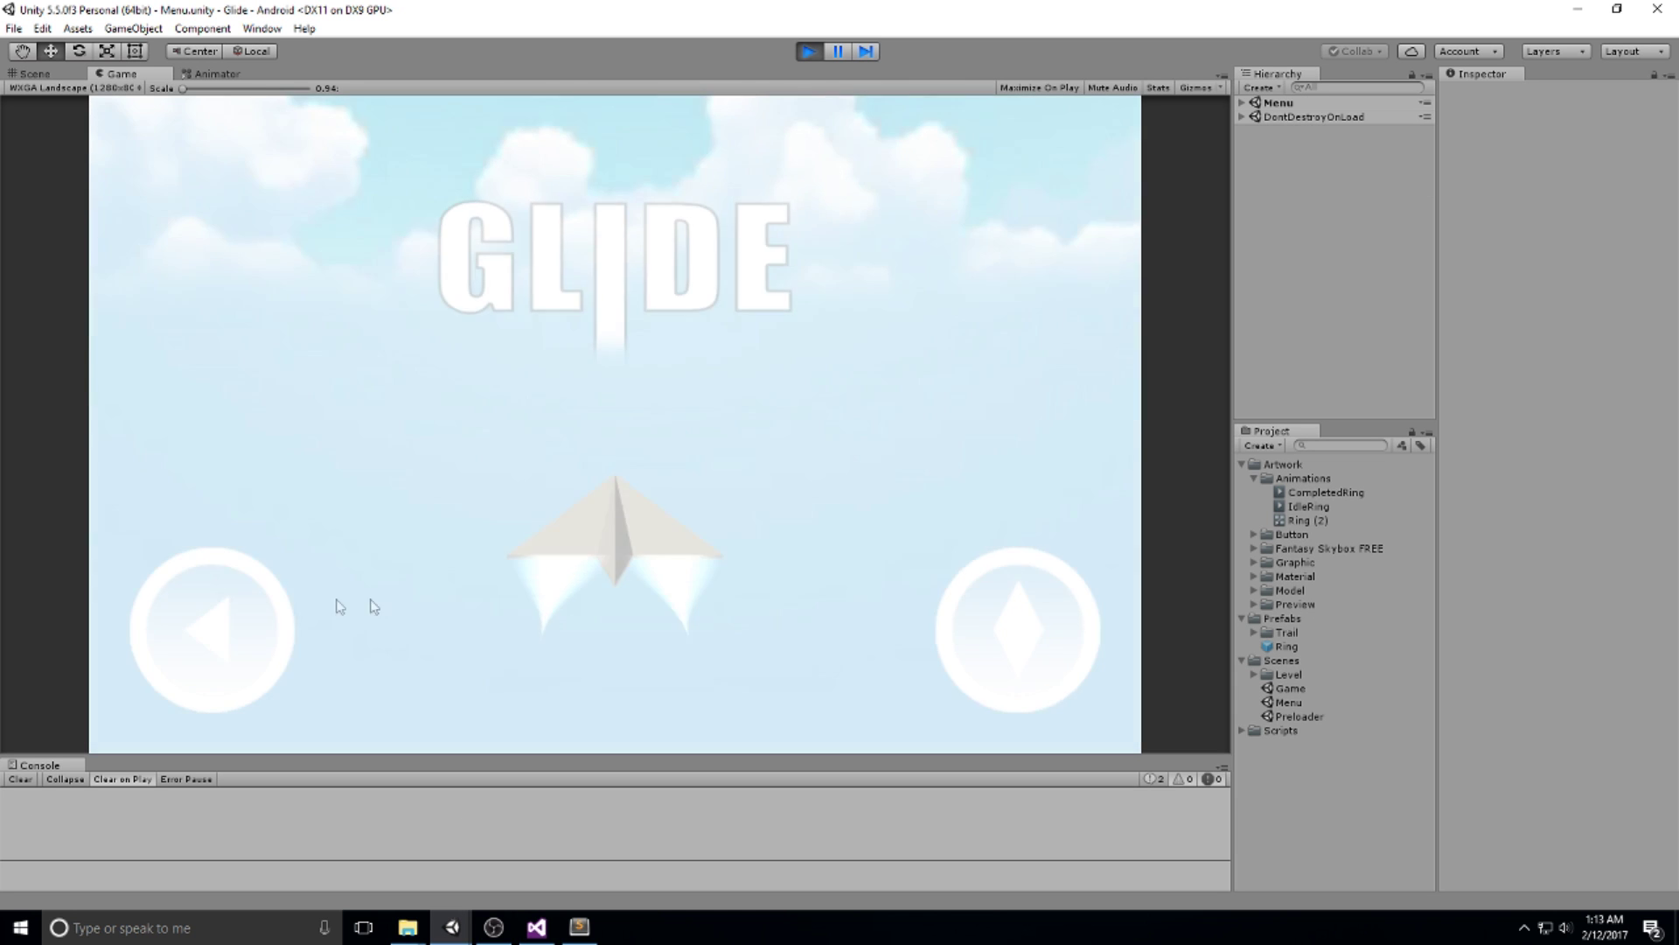
{"action": "left_click", "coordinate": [214, 622]}
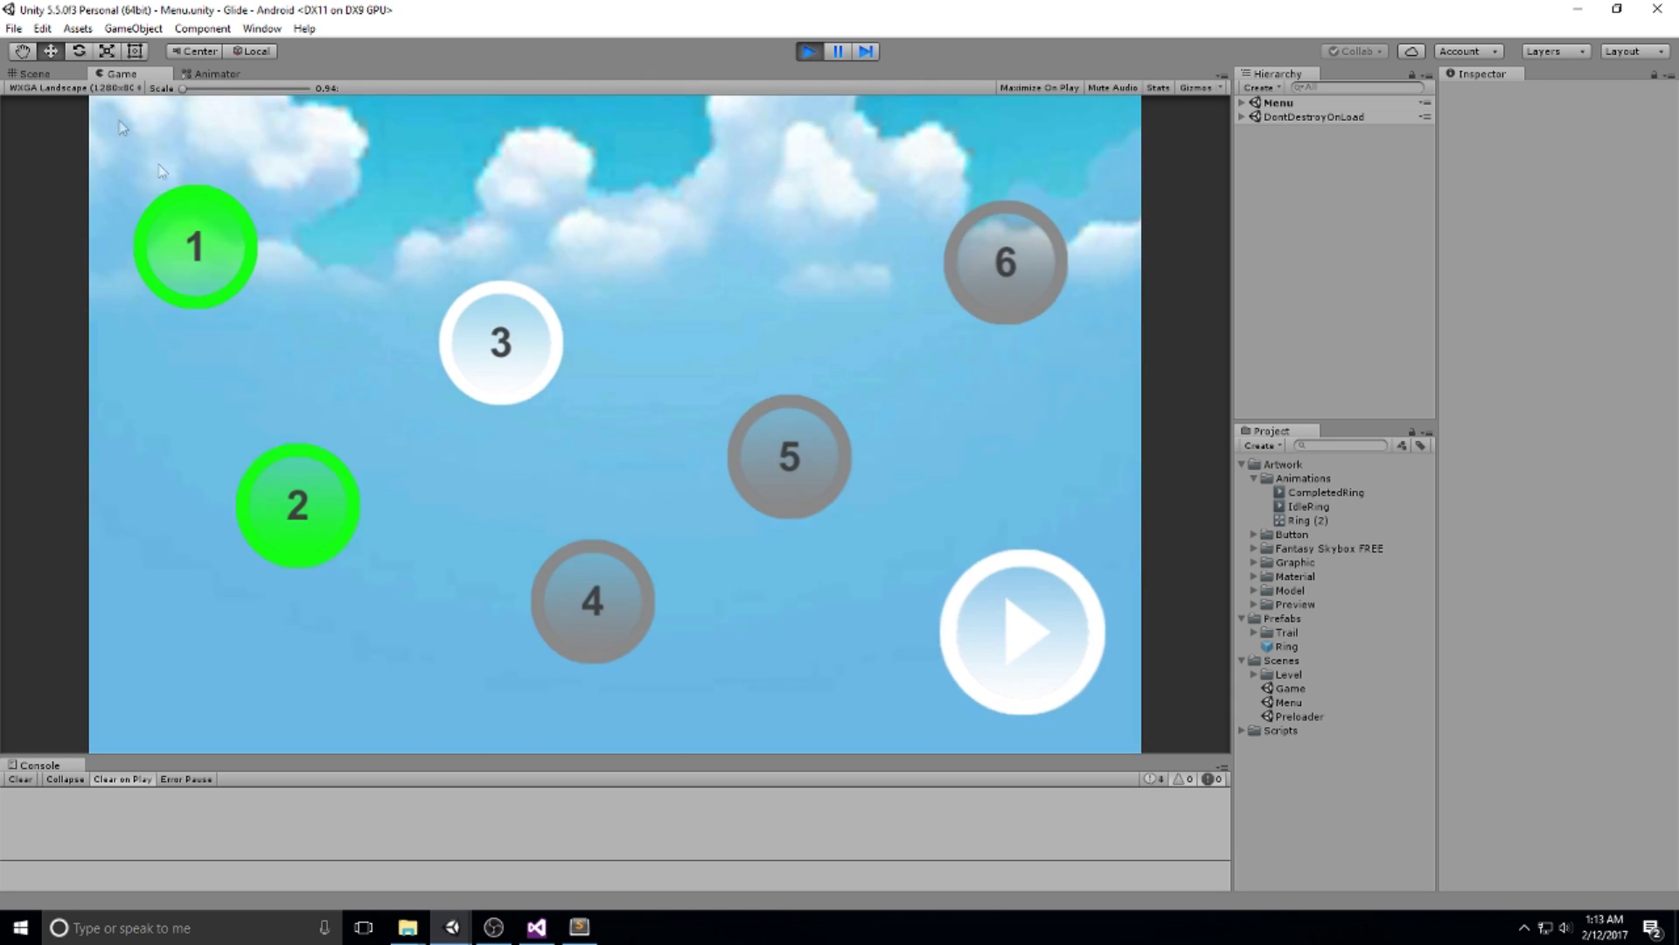
{"action": "left_click", "coordinate": [50, 74]}
{"action": "right_click_drag", "start_coordinate": [855, 412], "coordinate": [630, 172]}
{"action": "left_click", "coordinate": [120, 73]}
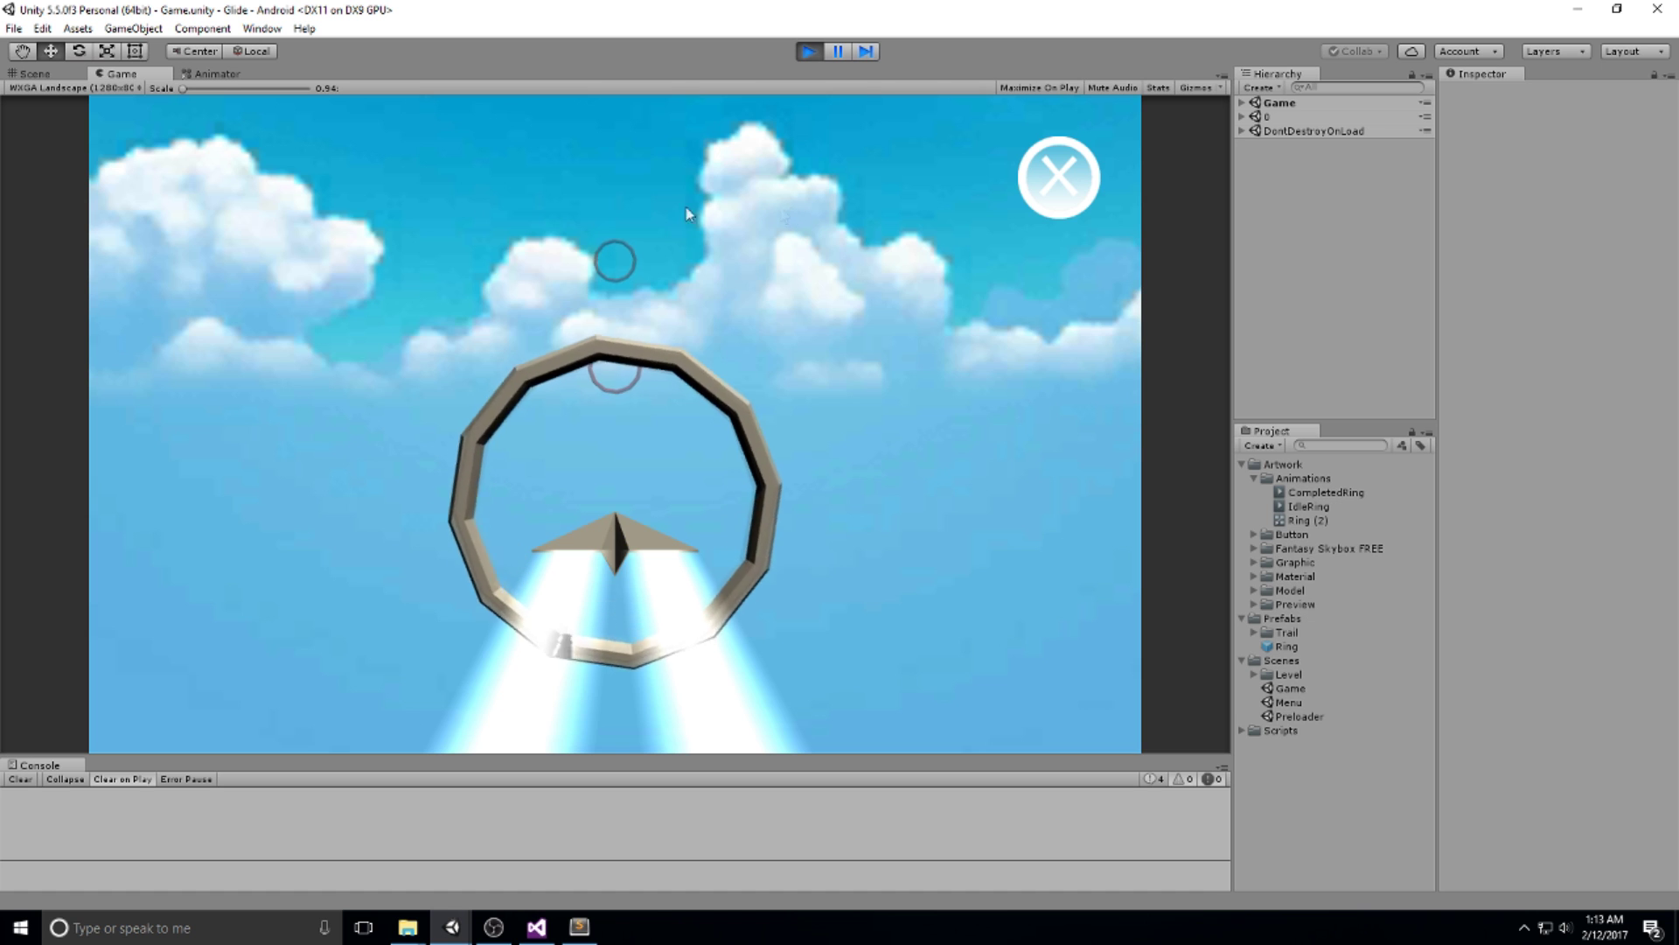
{"action": "left_click", "coordinate": [33, 74]}
{"action": "mouse_move", "coordinate": [845, 263]}
{"action": "right_mouse_down"}
{"action": "mouse_move", "coordinate": [694, 329]}
{"action": "mouse_move", "coordinate": [664, 266]}
{"action": "mouse_move", "coordinate": [1285, 277]}
{"action": "mouse_move", "coordinate": [1321, 252]}
{"action": "mouse_move", "coordinate": [629, 312]}
{"action": "right_mouse_up"}
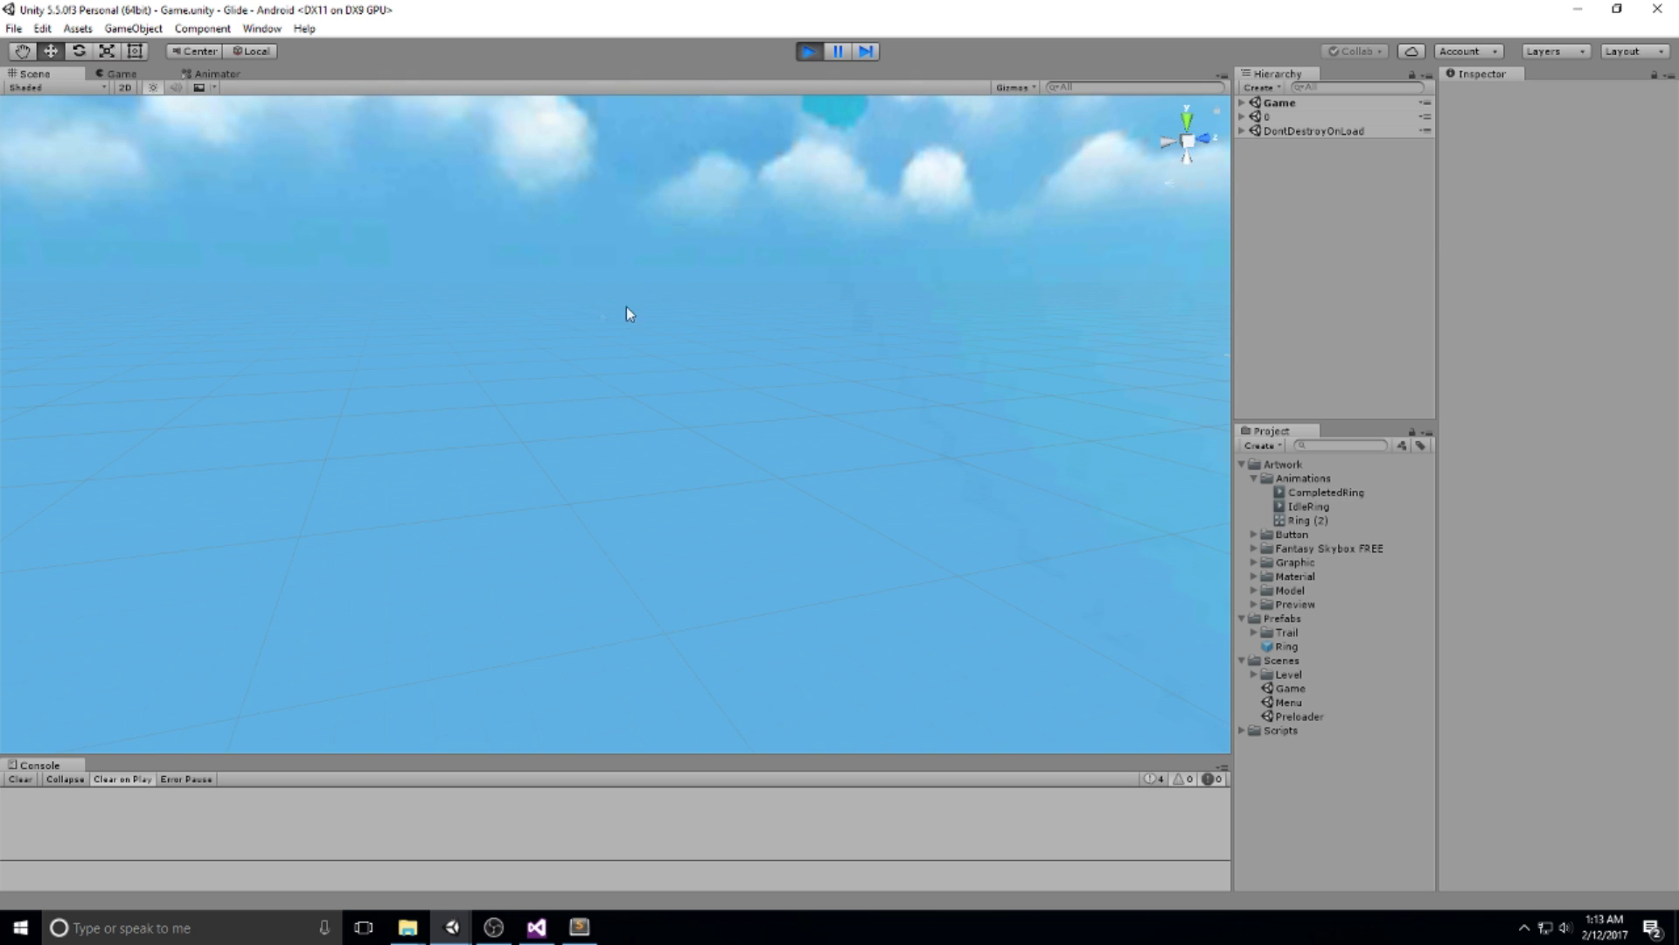
{"action": "left_click_drag", "start_coordinate": [593, 318], "coordinate": [979, 472]}
{"action": "left_click_drag", "start_coordinate": [461, 292], "coordinate": [643, 398]}
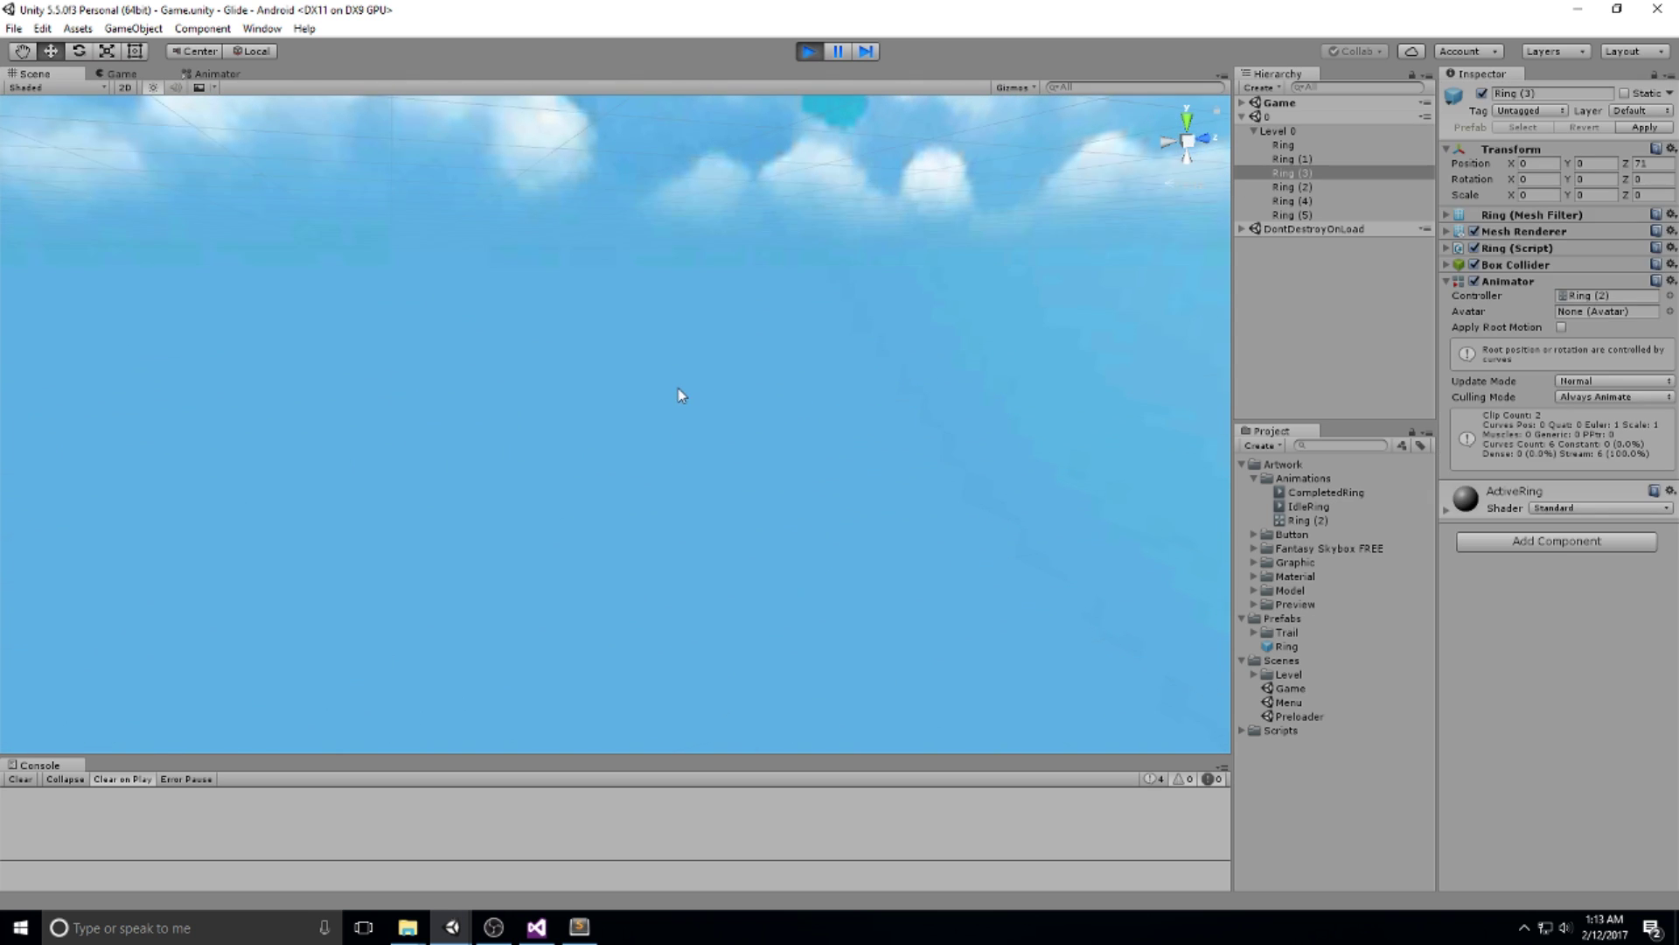
{"action": "right_click_drag", "start_coordinate": [683, 385], "coordinate": [553, 220]}
{"action": "left_click", "coordinate": [809, 52]}
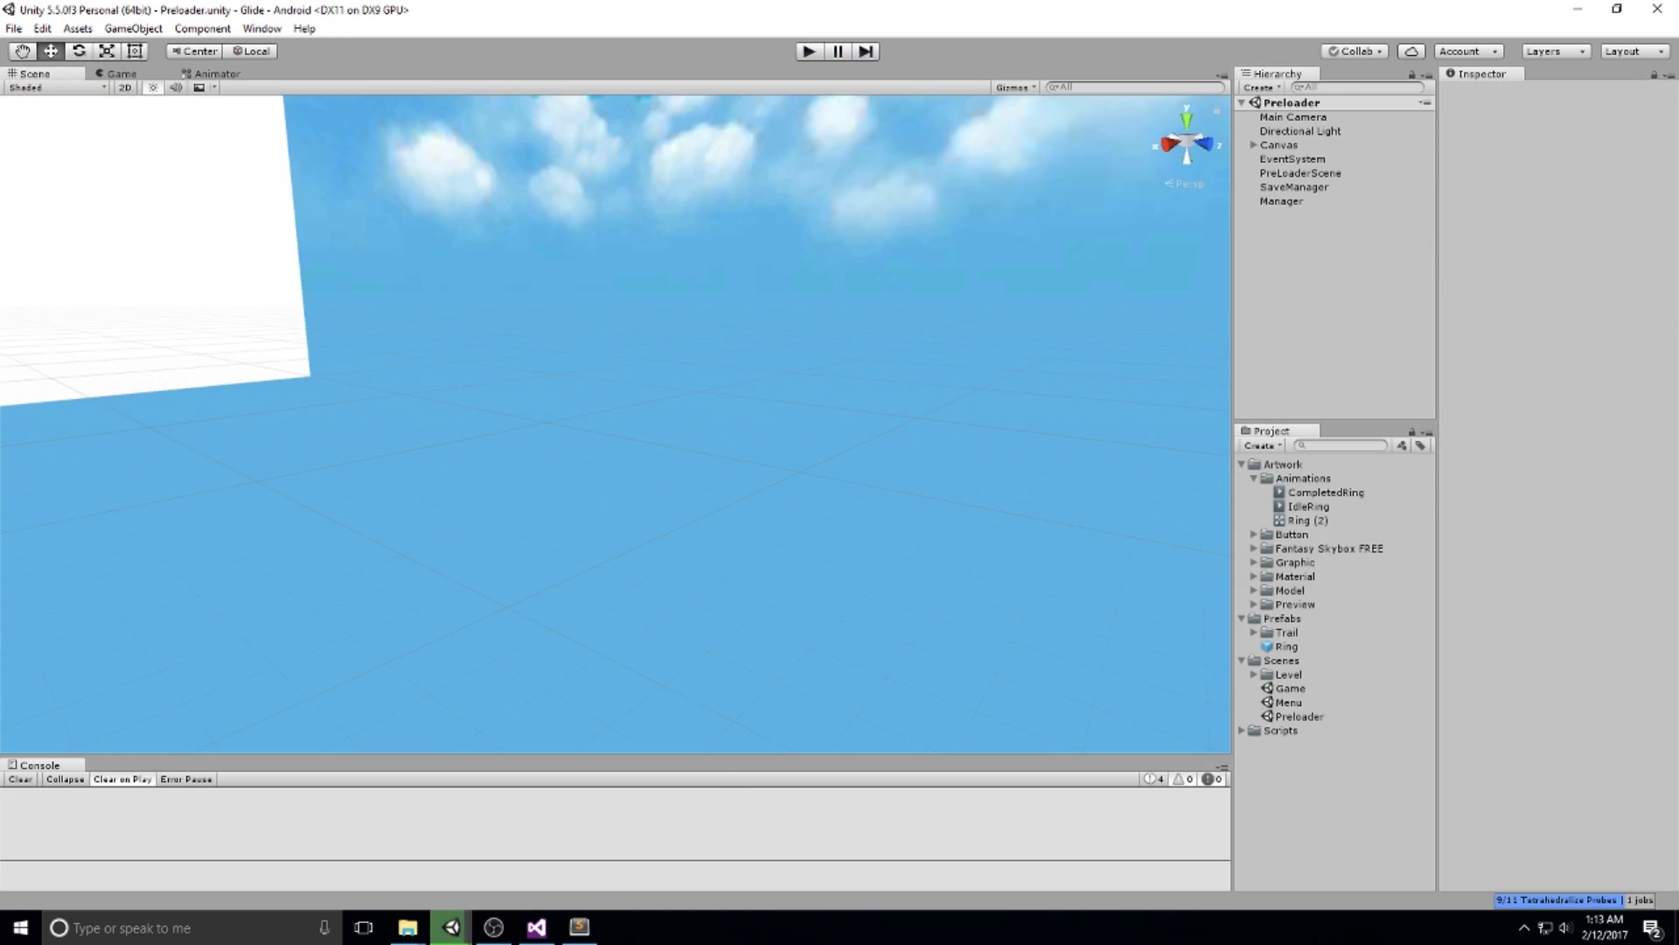
{"action": "left_click", "coordinate": [536, 927]}
Add Destroy(gameObject, 5.0f); after objectiveScript.NextRing(); in Ring.cs's OnTriggerEnter.
{"action": "left_click", "coordinate": [271, 83]}
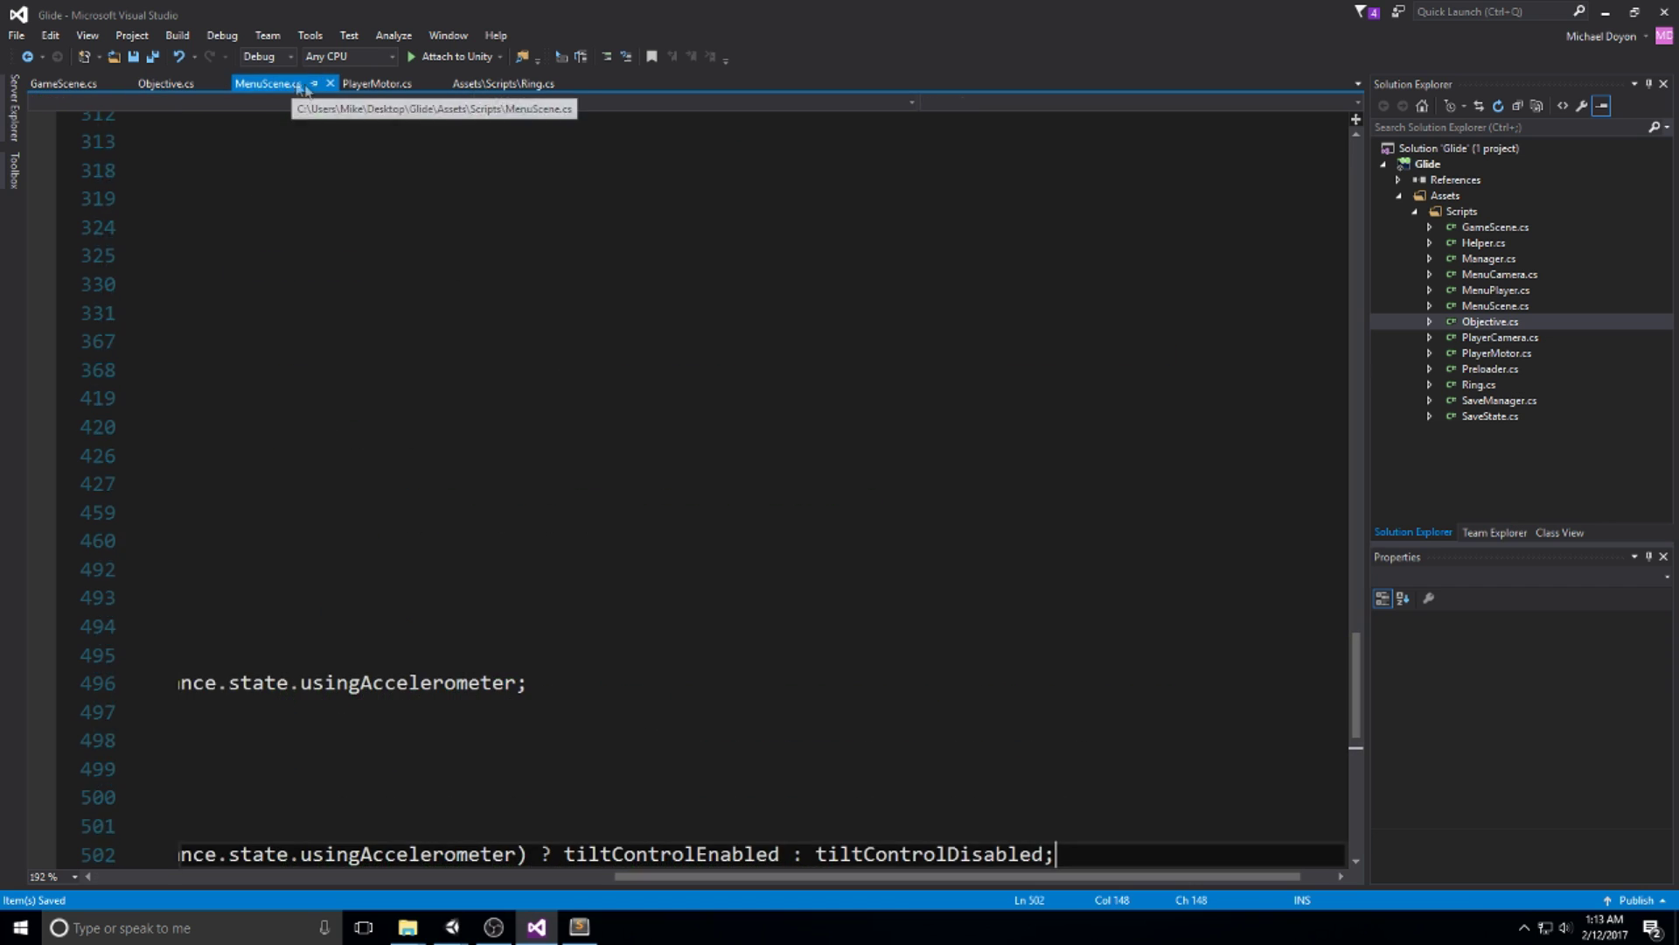
{"action": "left_click", "coordinate": [521, 84]}
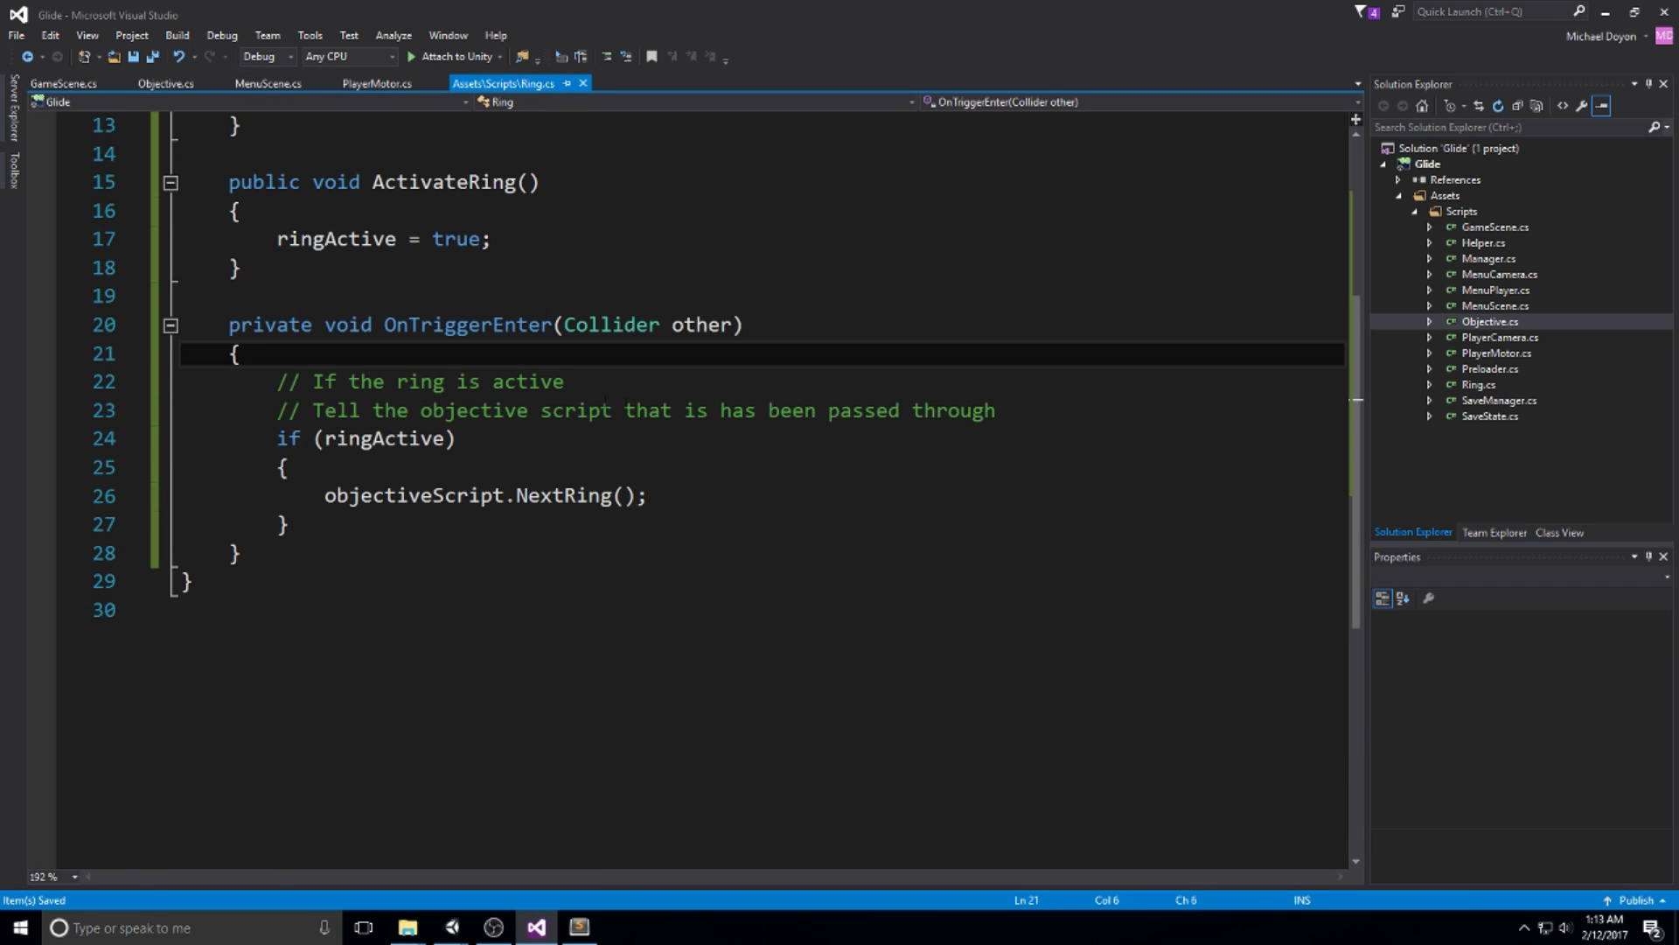
{"action": "left_click", "coordinate": [696, 487]}
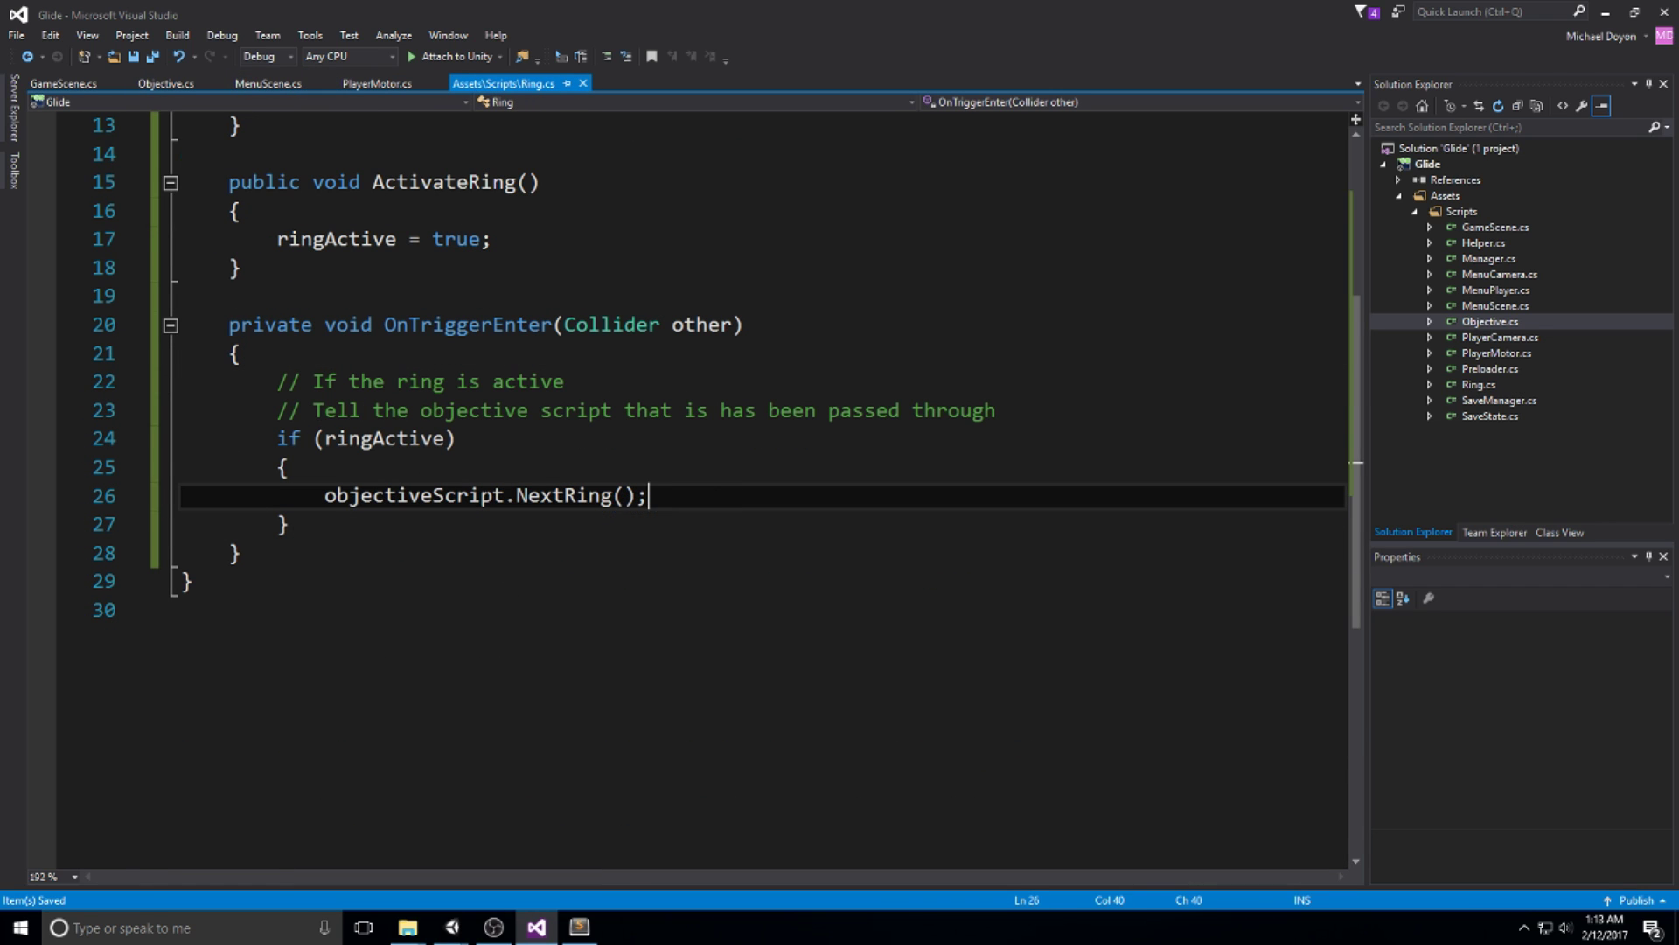
{"action": "key", "text": "Return"}
{"action": "type", "text": "Destro"}
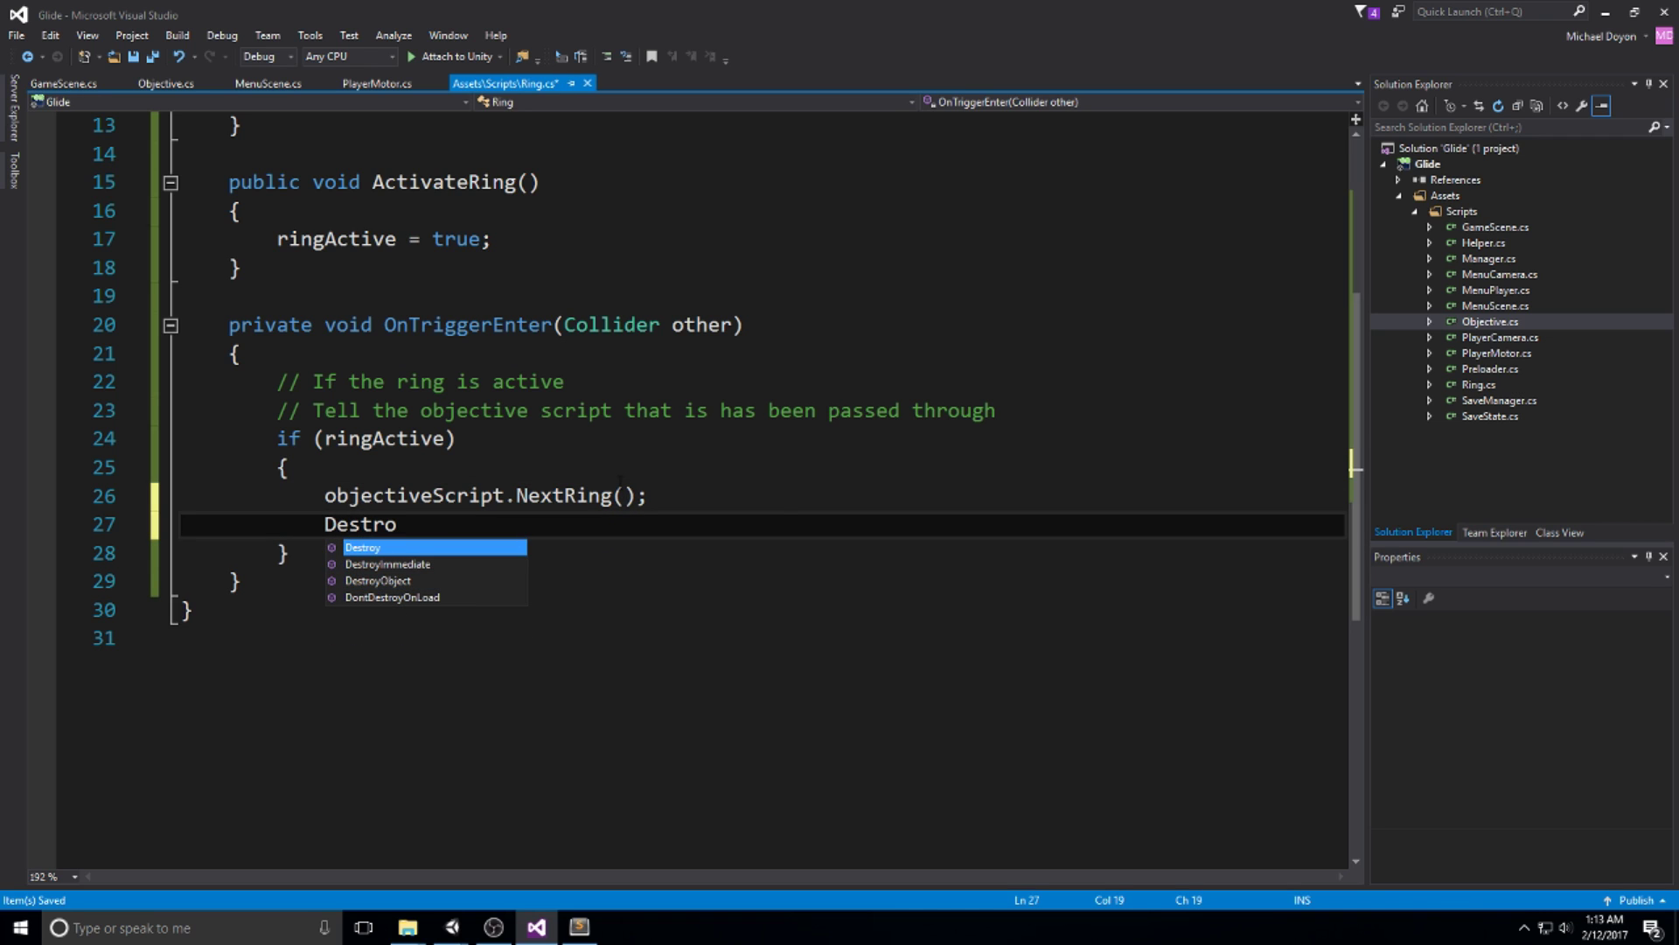
{"action": "type", "text": "y("}
{"action": "type", "text": "gameObject"}
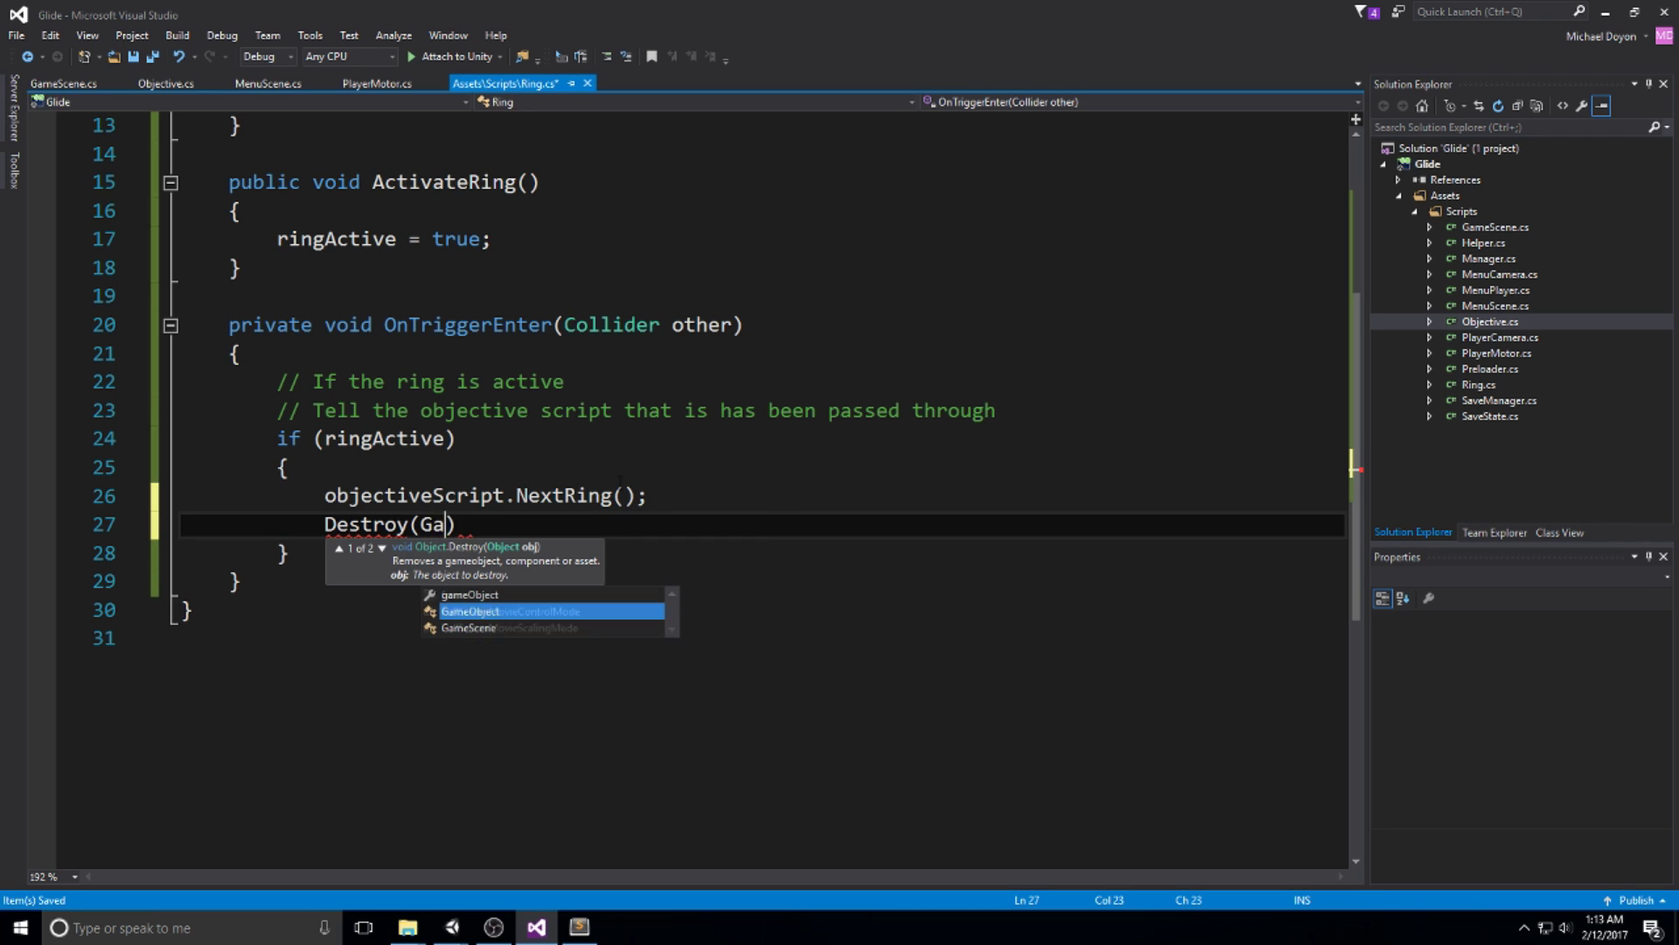
{"action": "type", "text": ",2.0"}
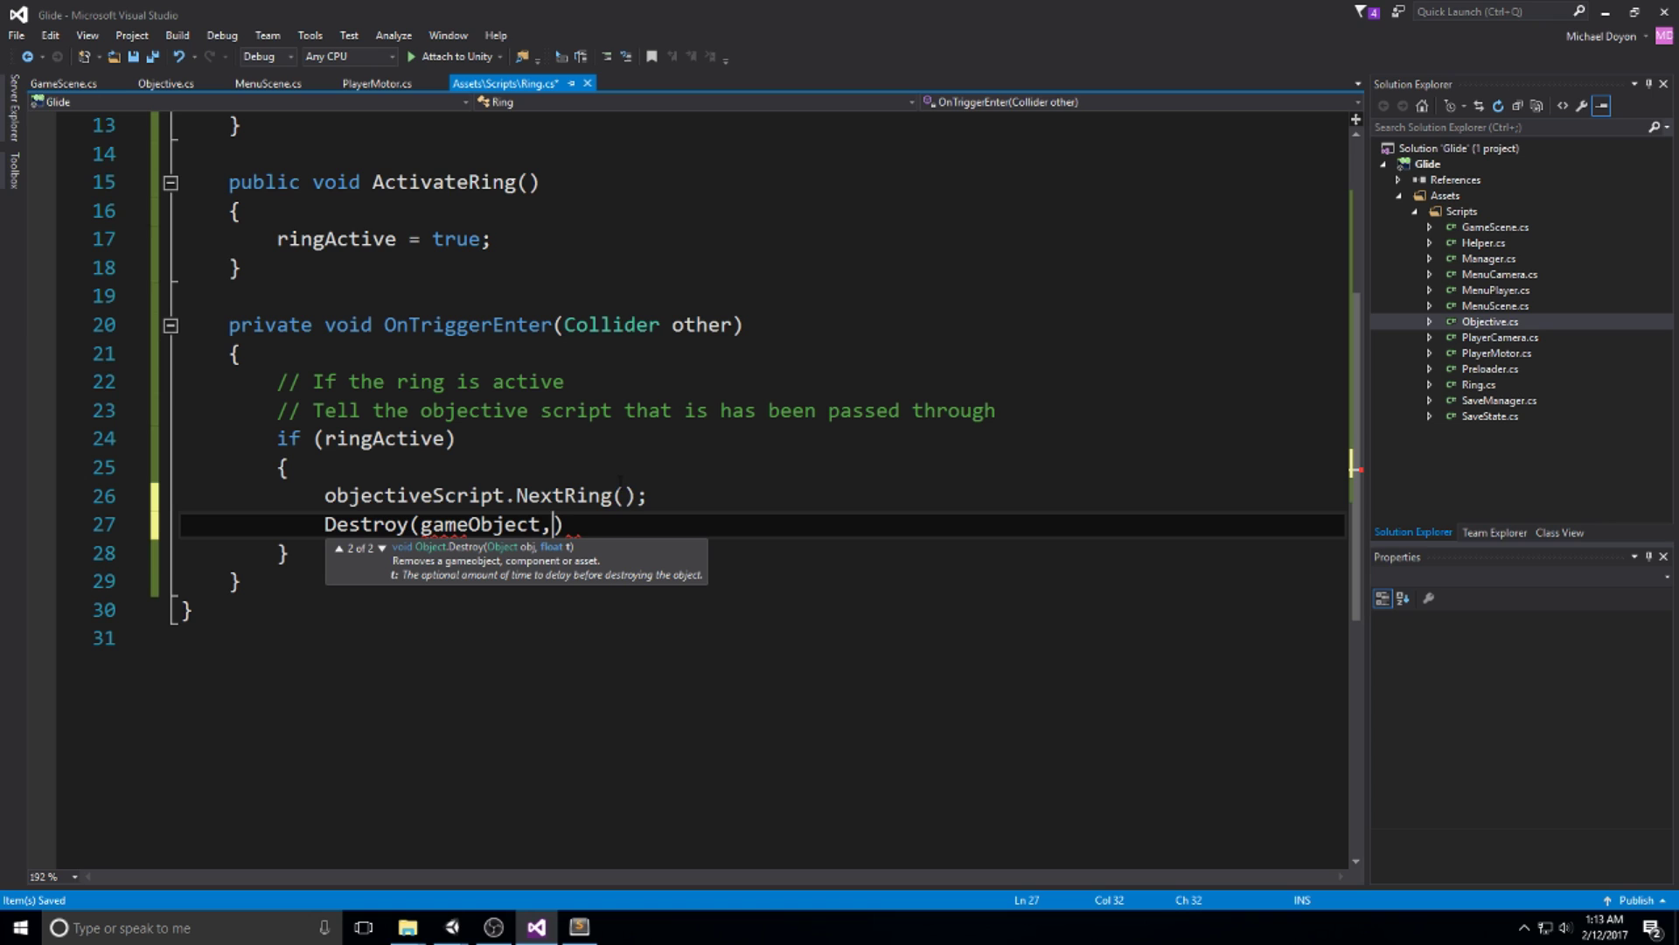
{"action": "key", "text": "BackSpace"}
{"action": "key", "text": "BackSpace"}
{"action": "key", "text": "BackSpace"}
{"action": "type", "text": "5.0f);"}
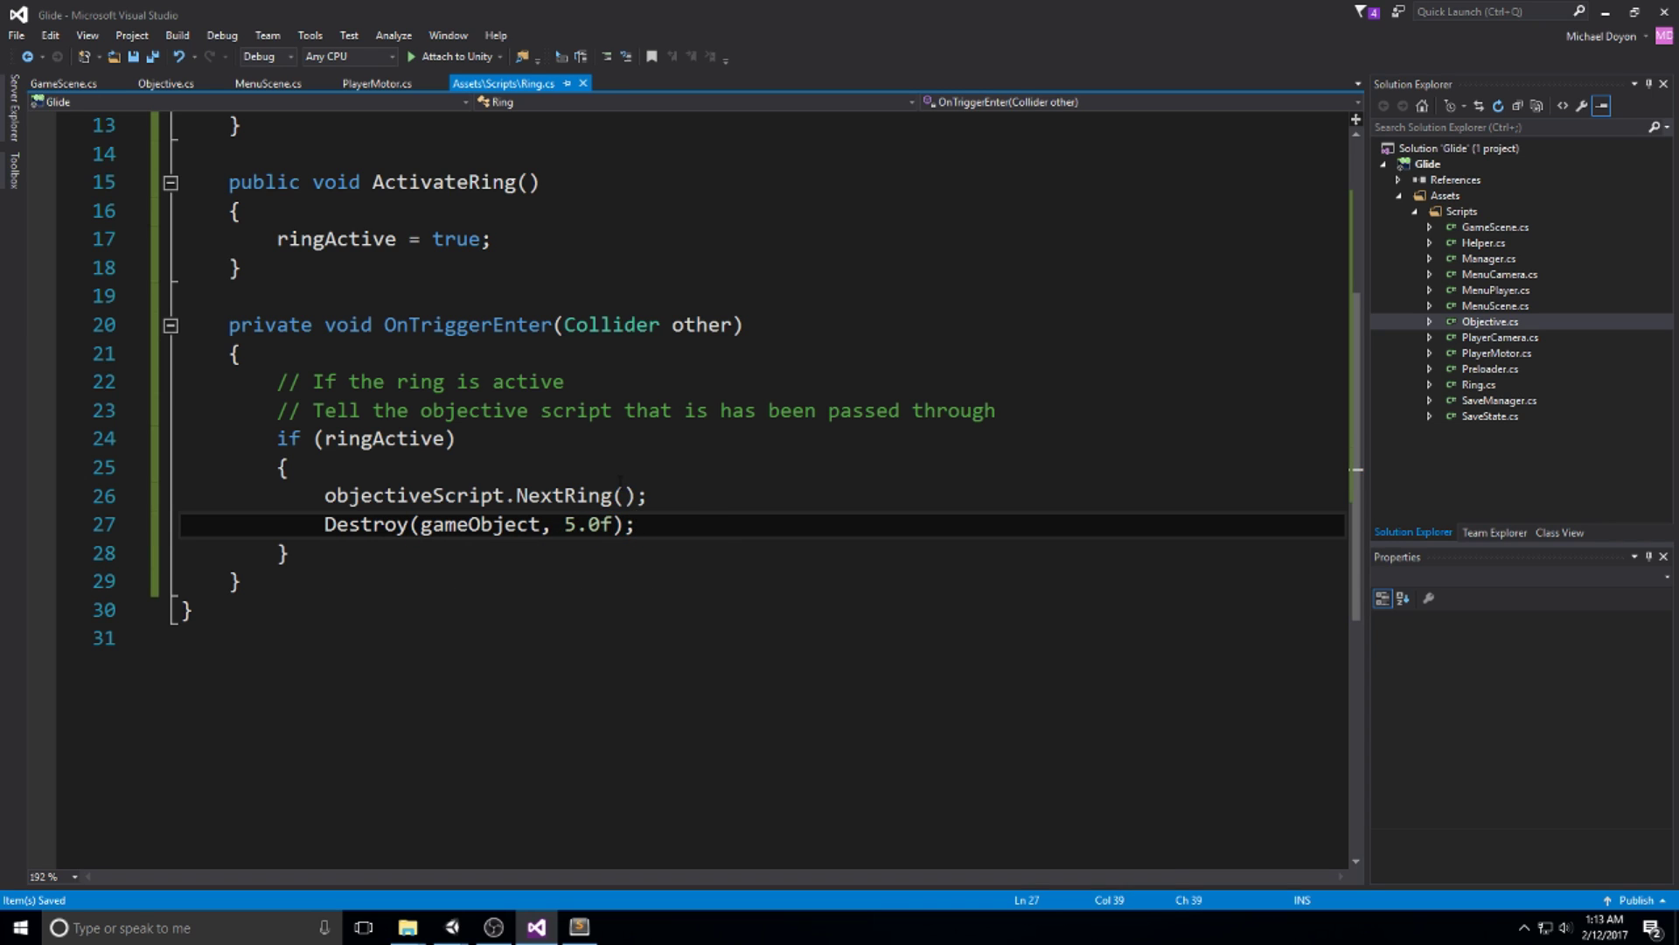